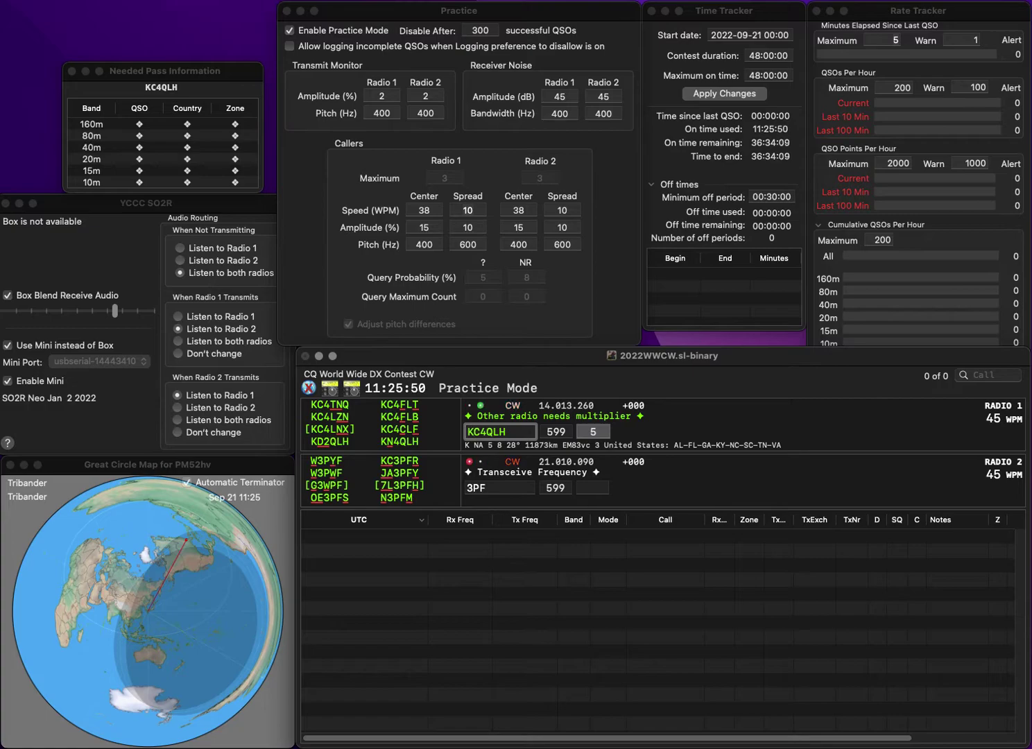
{"action": "key", "text": "BackSpace"}
{"action": "type", "text": "N"}
{"action": "key", "text": "Return"}
{"action": "key", "text": "Down"}
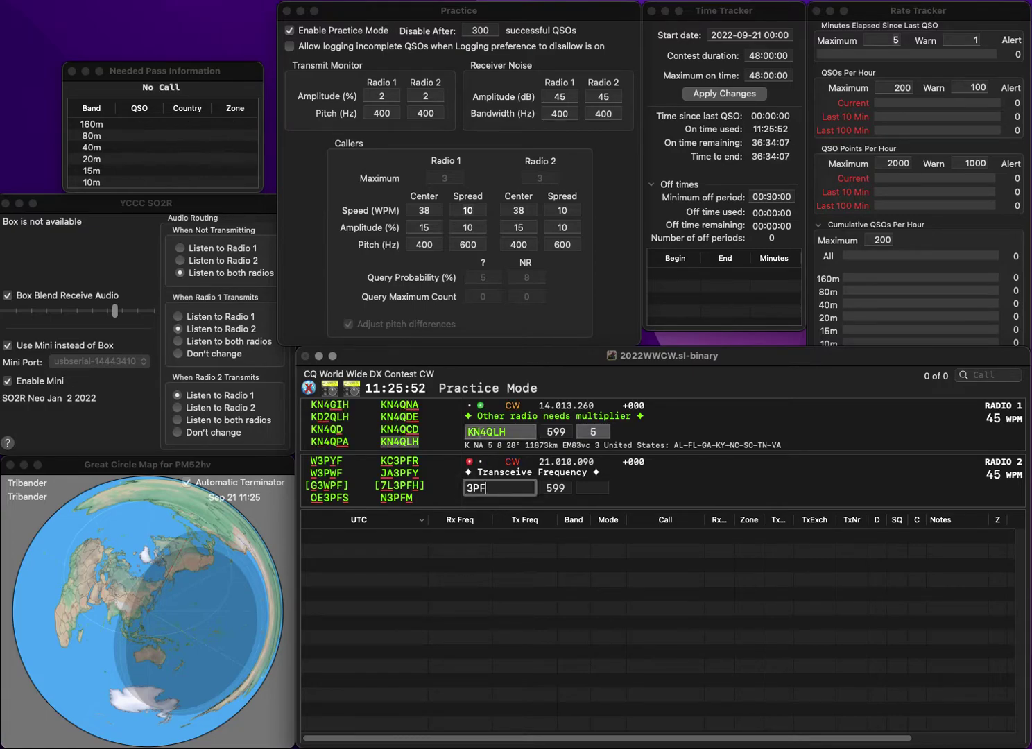
Complete the Radio 2 call as W3PR with its exchange sent, and log KN4QLH on Radio 1
{"action": "type", "text": "W"}
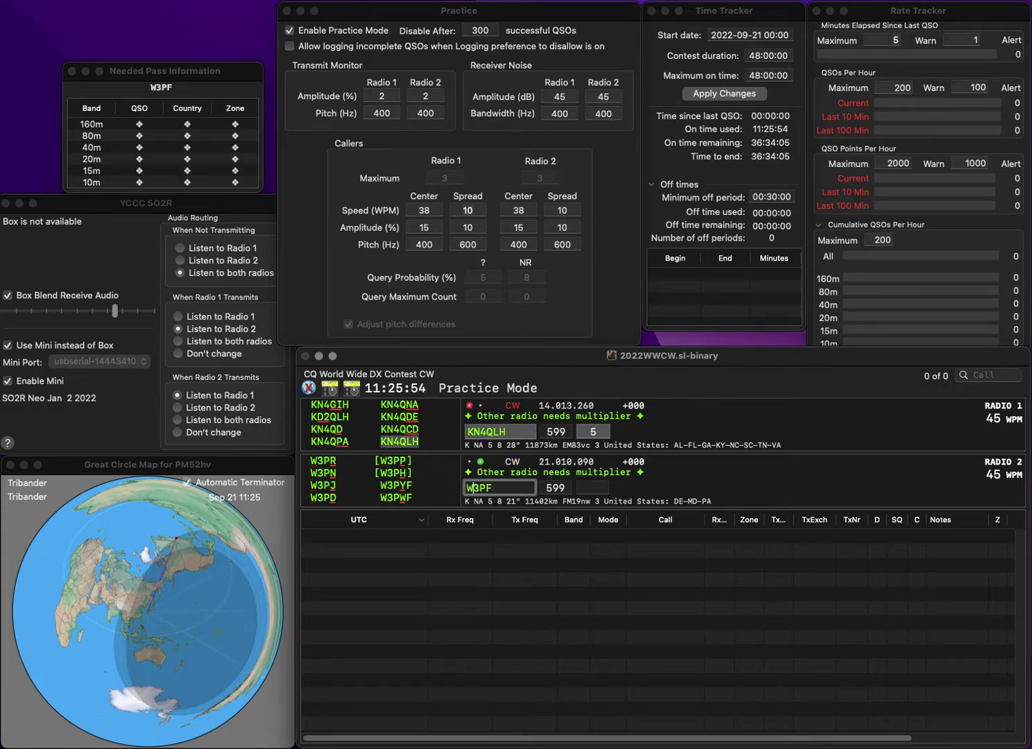
{"action": "key", "text": "BackSpace"}
{"action": "type", "text": "R"}
{"action": "key", "text": "Return"}
{"action": "key", "text": "ctrl+Right"}
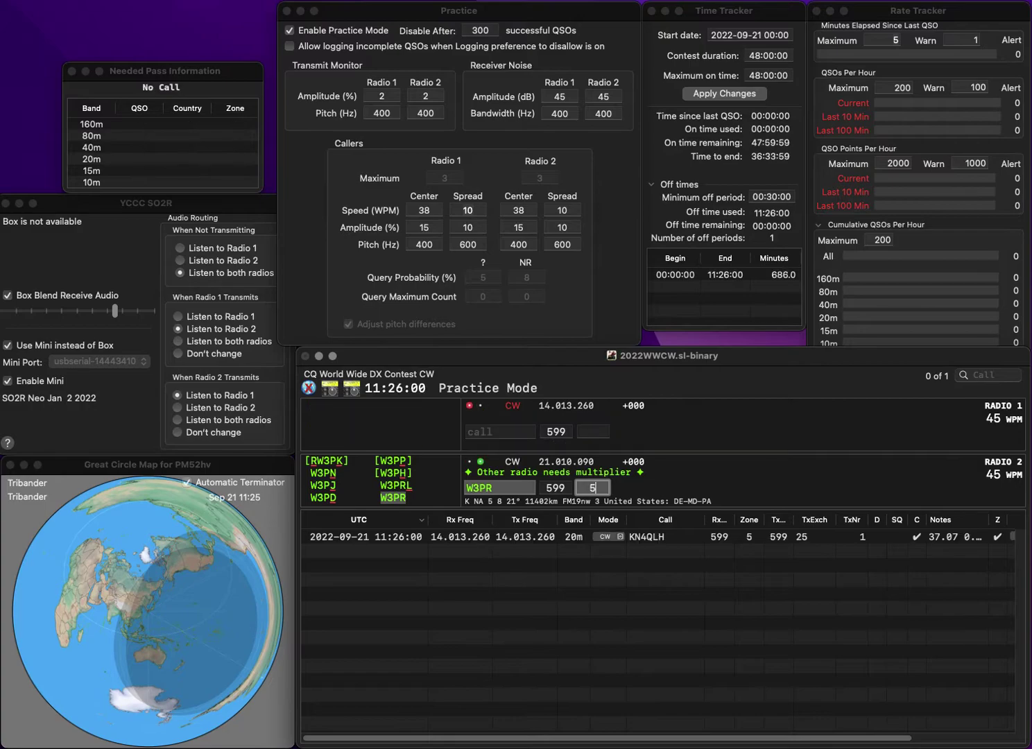
Log the W3PR contact on Radio 2 and answer the partial call W5T on Radio 1
{"action": "key", "text": "Return"}
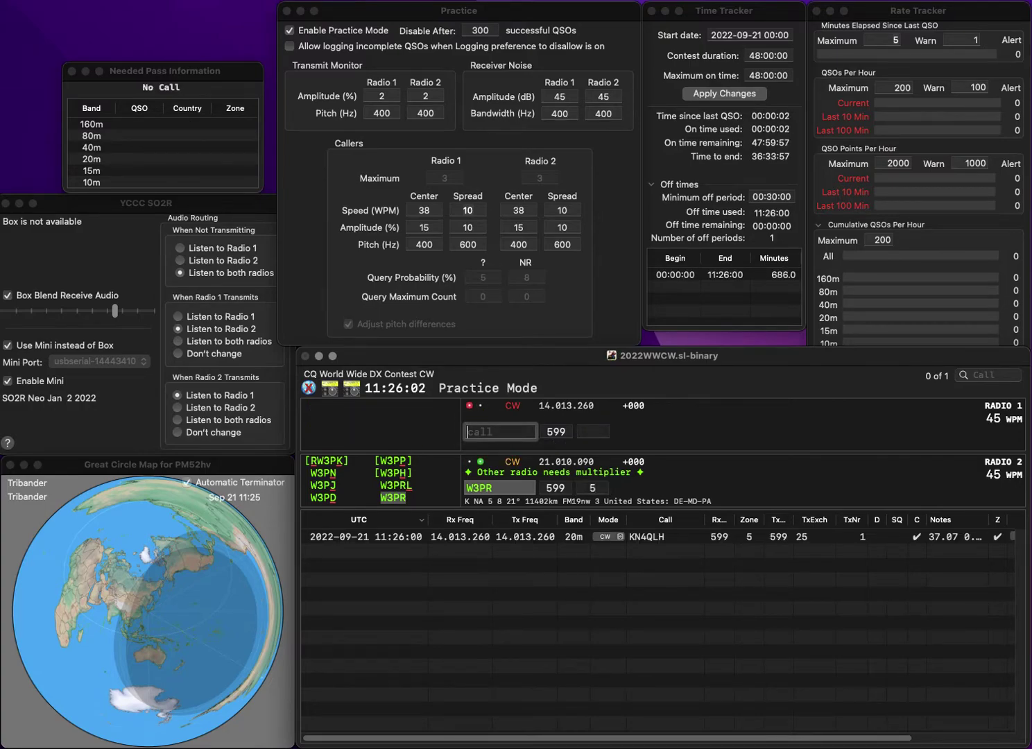
{"action": "type", "text": "W5T"}
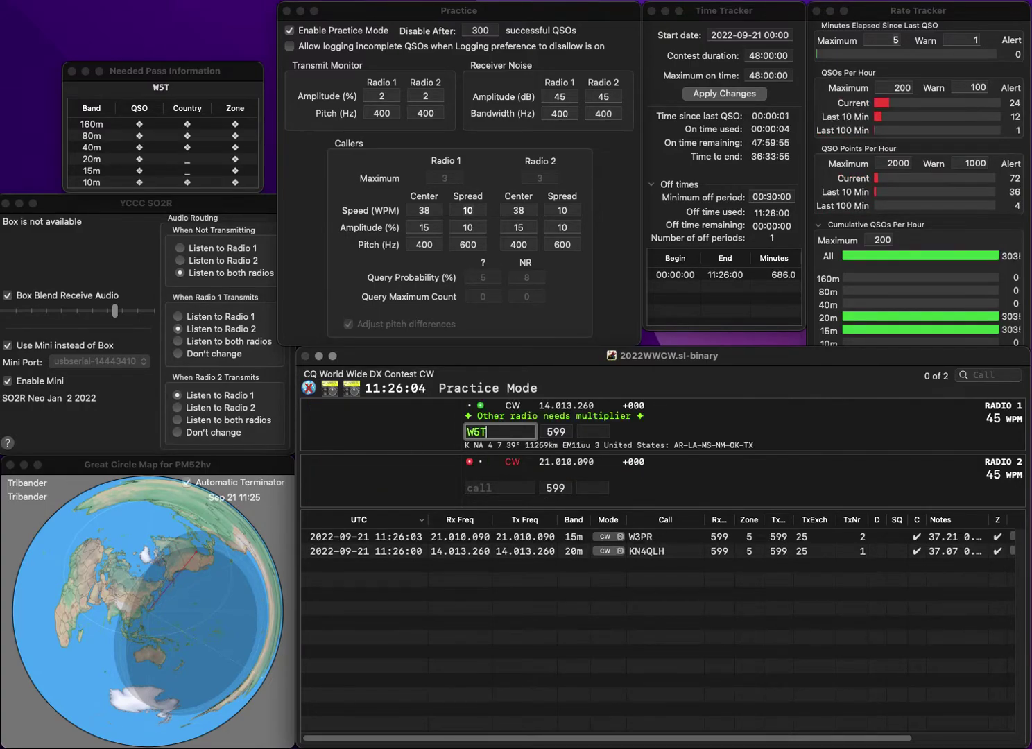
{"action": "key", "text": "Return"}
Enter the partial call N0D on Radio 2 and send it
{"action": "type", "text": "N0"}
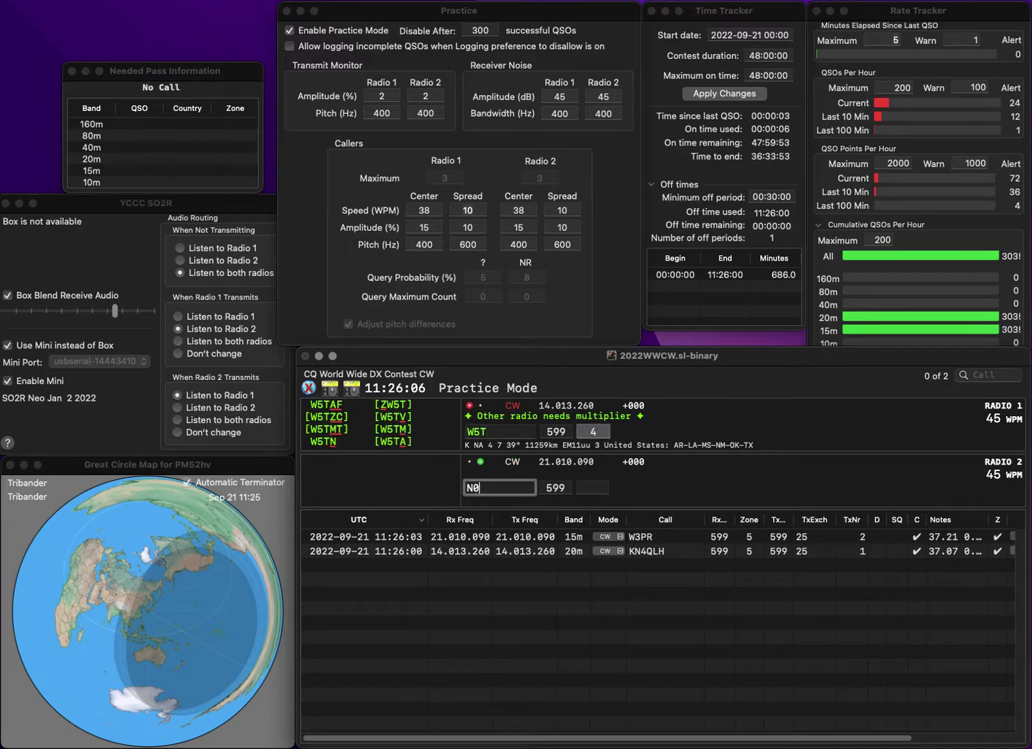
{"action": "type", "text": "DS"}
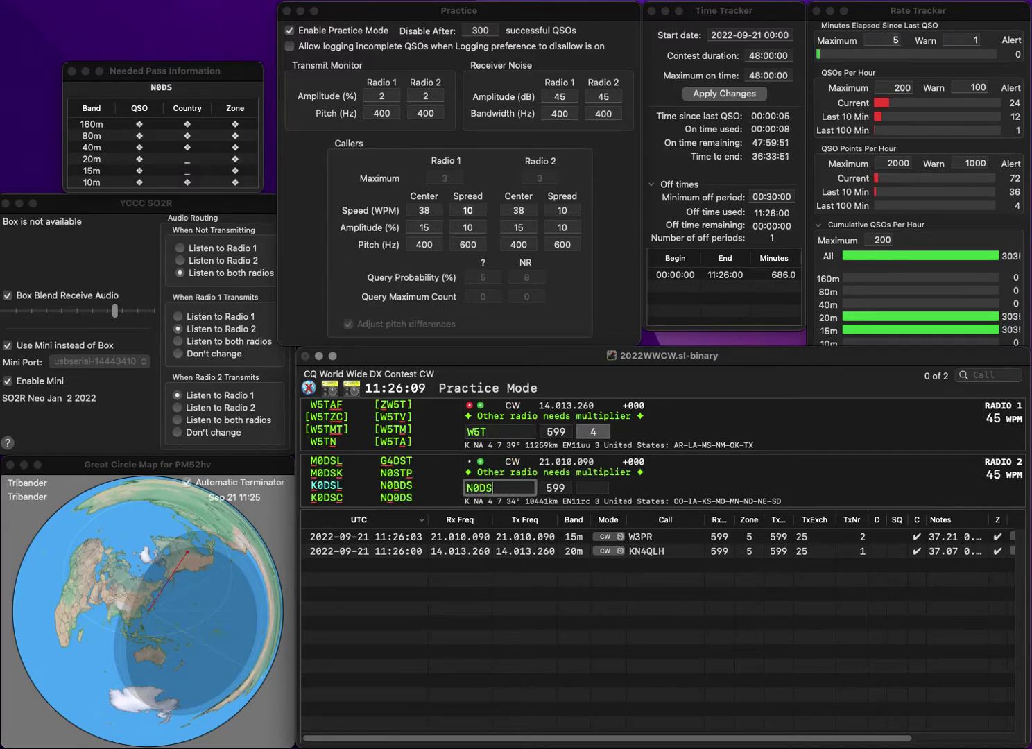
{"action": "key", "text": "BackSpace"}
{"action": "key", "text": "Return"}
{"action": "type", "text": "JS"}
{"action": "key", "text": "Return"}
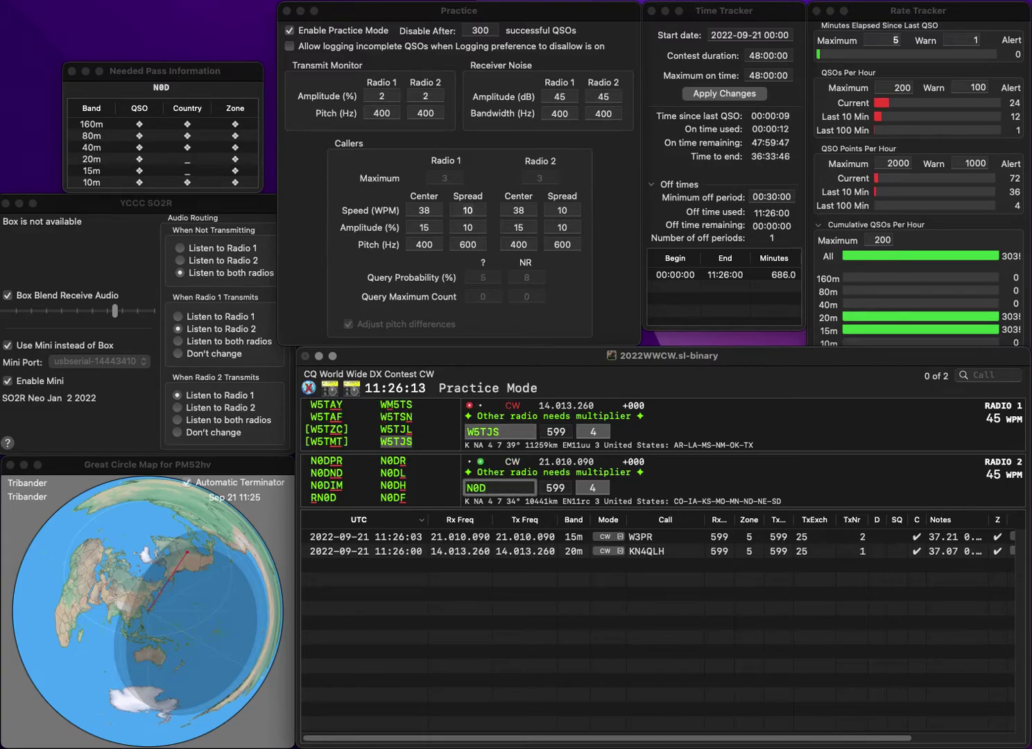
{"action": "key", "text": "BackSpace"}
{"action": "type", "text": "BT"}
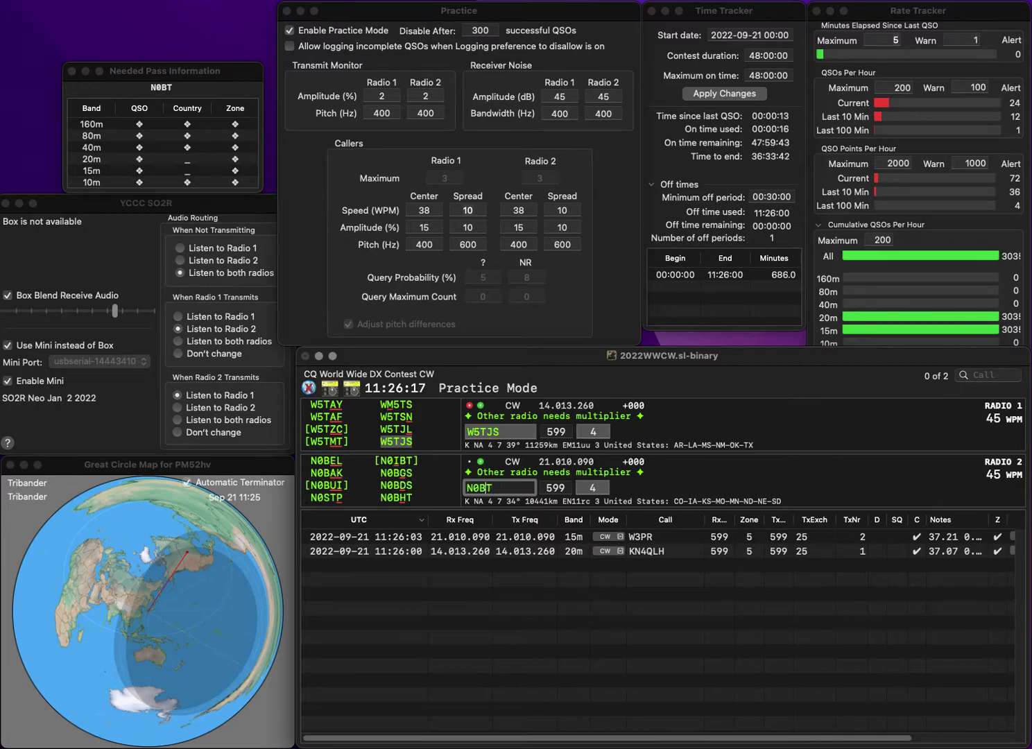
{"action": "type", "text": "H"}
{"action": "key", "text": "Return"}
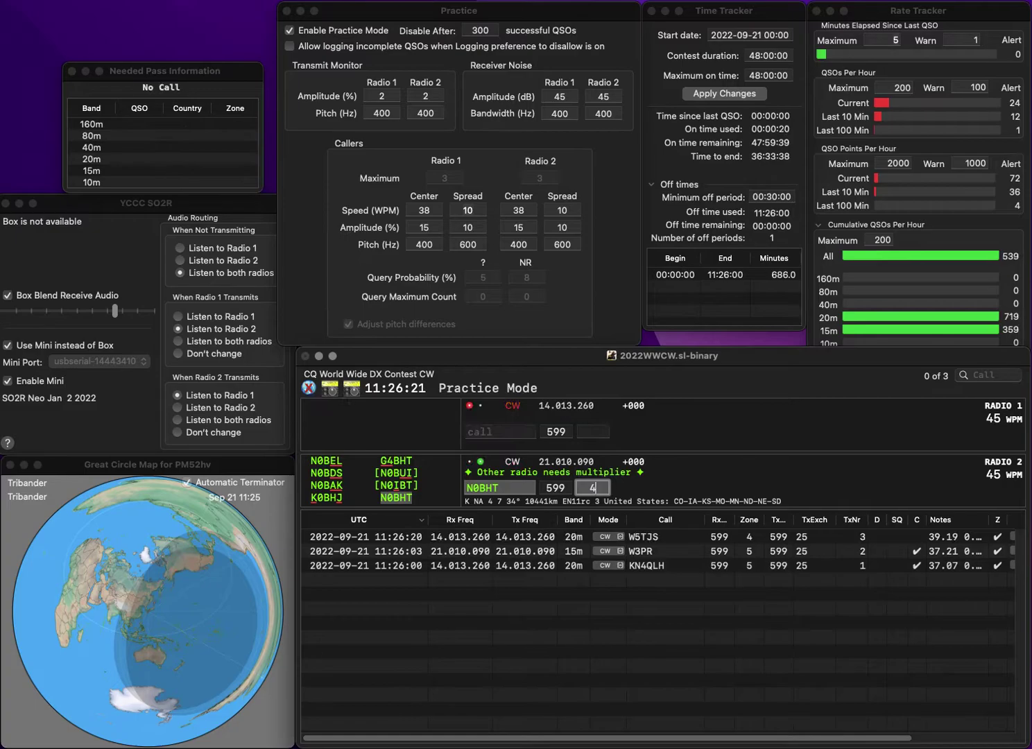
{"action": "key", "text": "Return"}
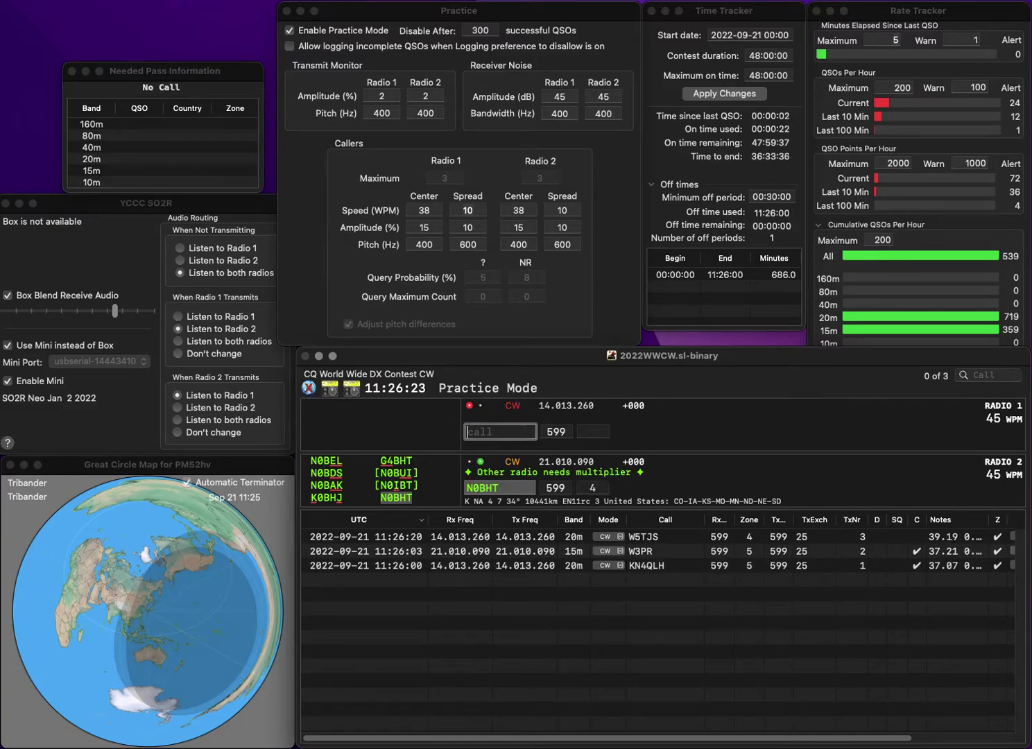
{"action": "type", "text": "OH6EEC"}
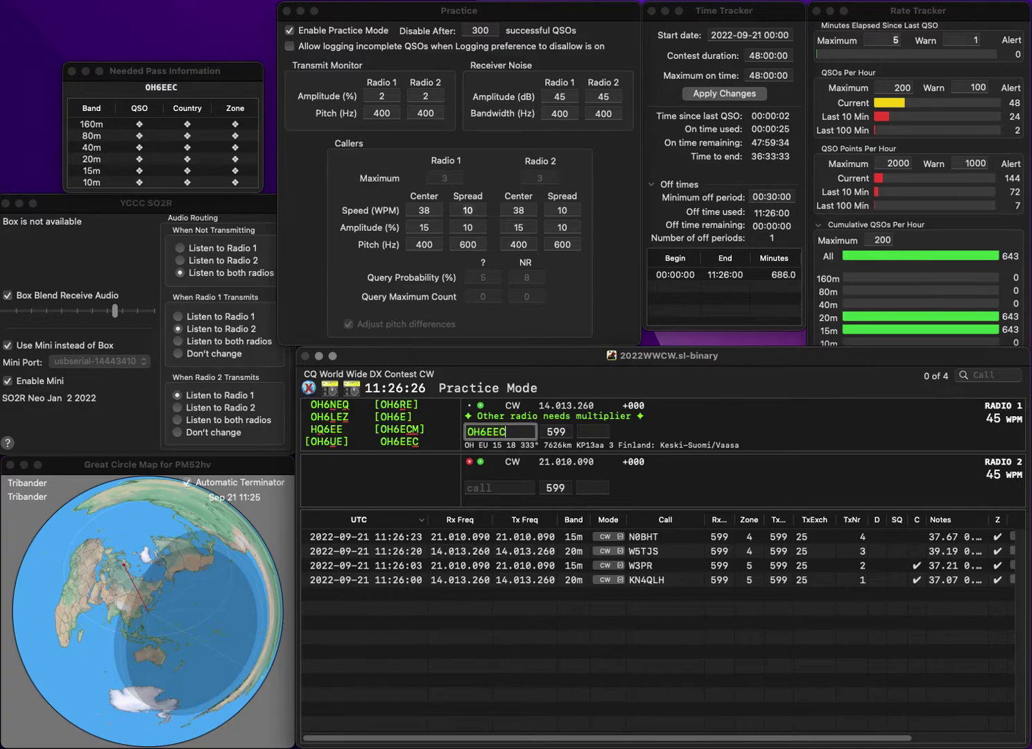
{"action": "key", "text": "Return"}
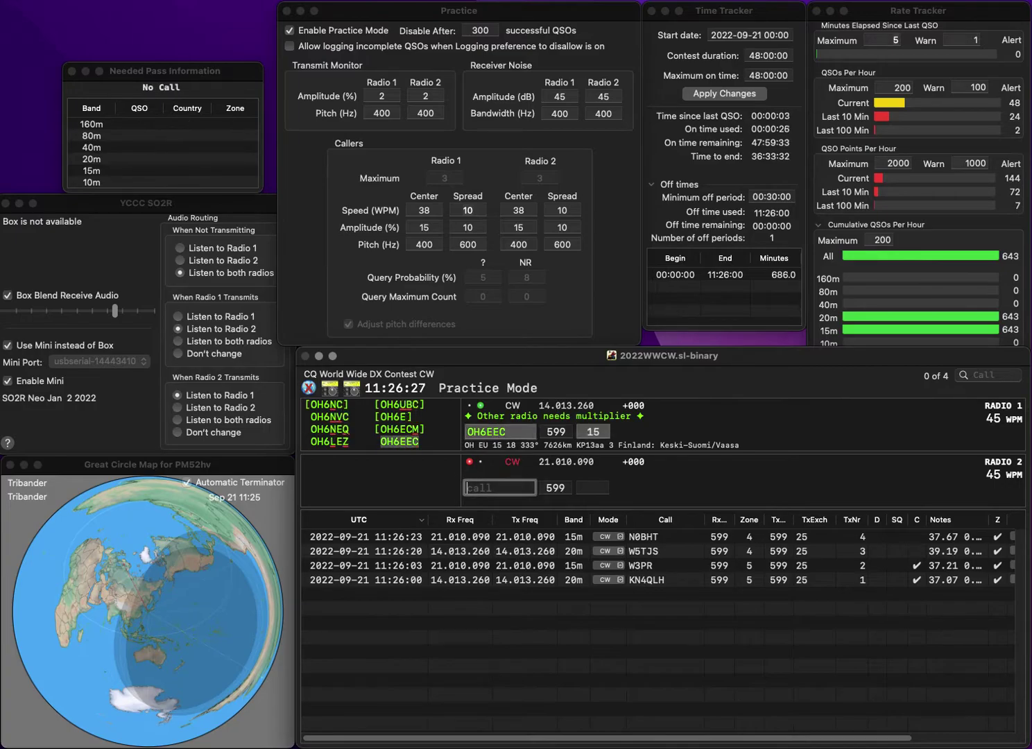
Answer KC1FTJ on Radio 2 and log the OH6EEC contact on Radio 1
{"action": "type", "text": "KC"}
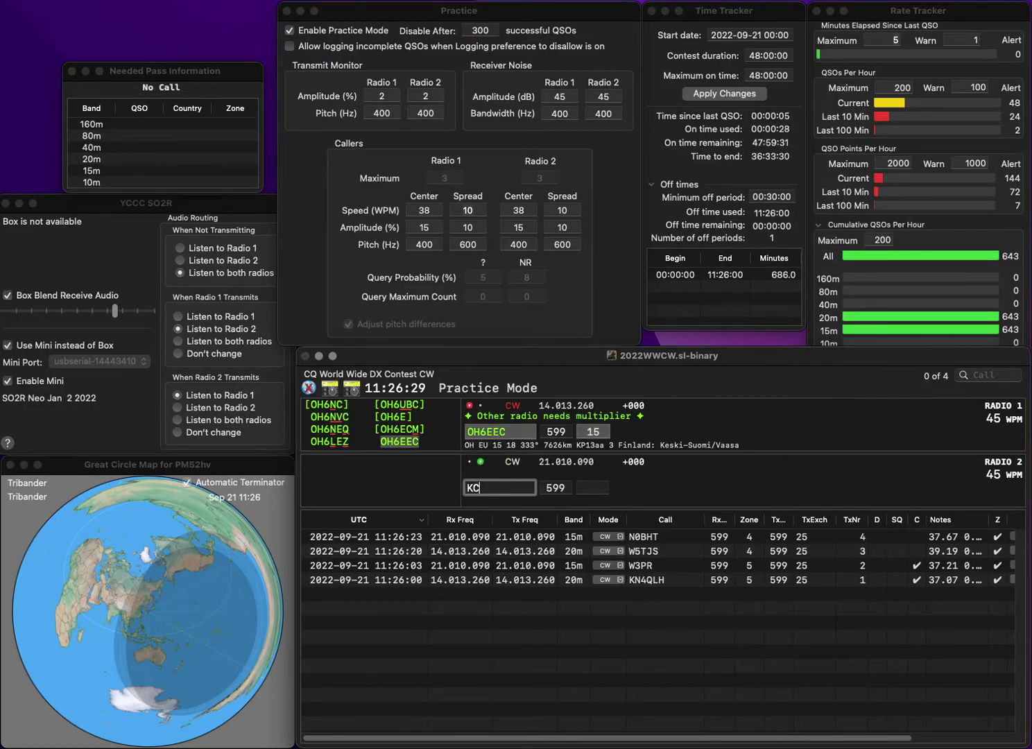
{"action": "type", "text": "1FTJ"}
{"action": "key", "text": "Return"}
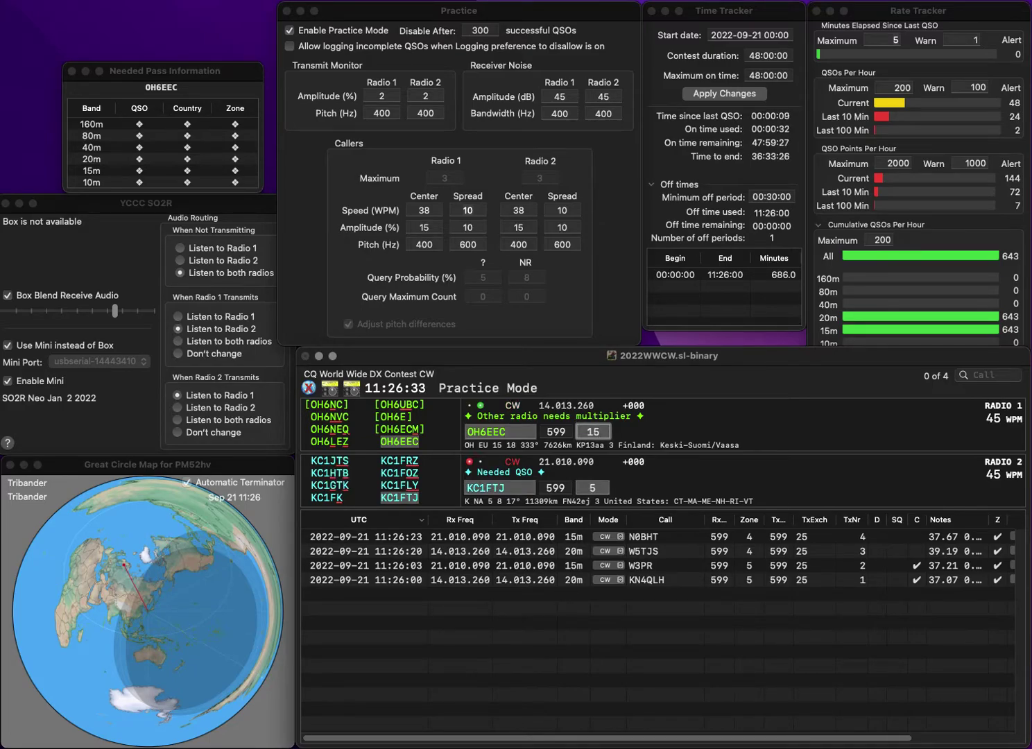
{"action": "key", "text": "Return"}
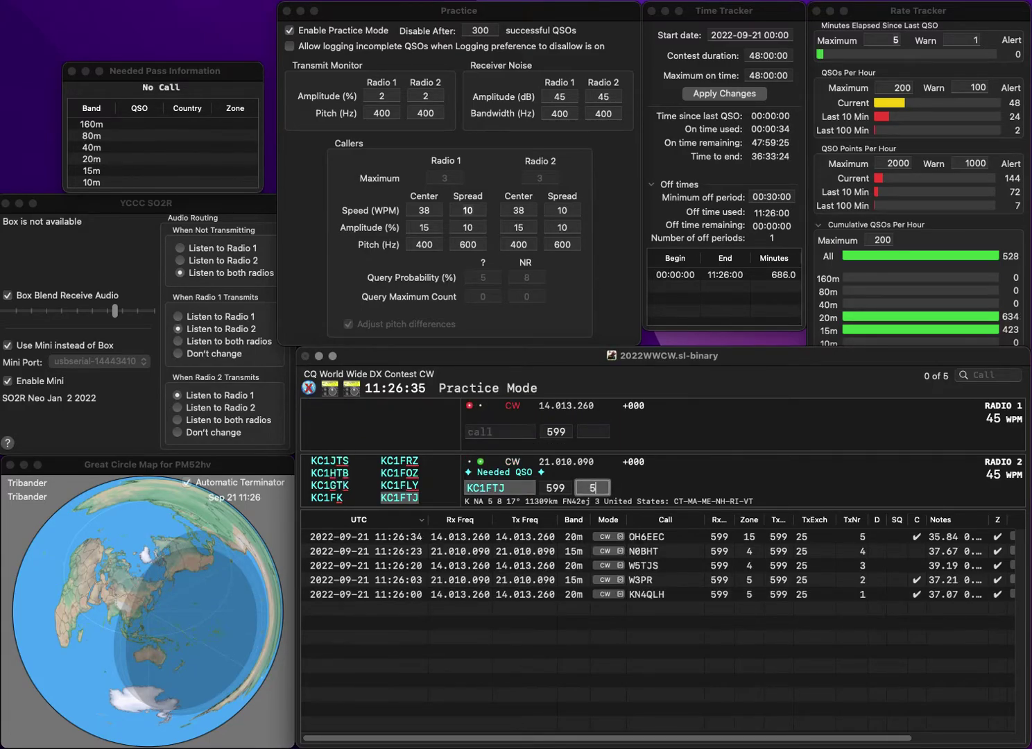
{"action": "key", "text": "Return"}
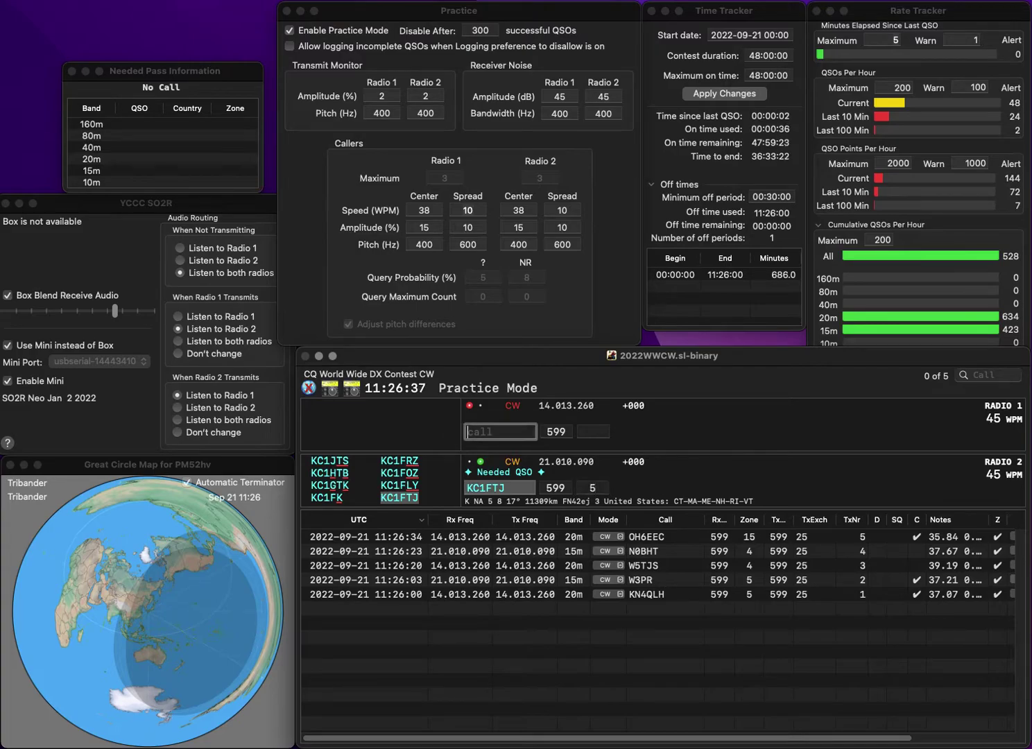
{"action": "type", "text": "3CQ"}
{"action": "key", "text": "Return"}
Answer OH1CDX on Radio 2 and complete the Radio 1 call as BY3CQ with its exchange sent
{"action": "type", "text": "OH"}
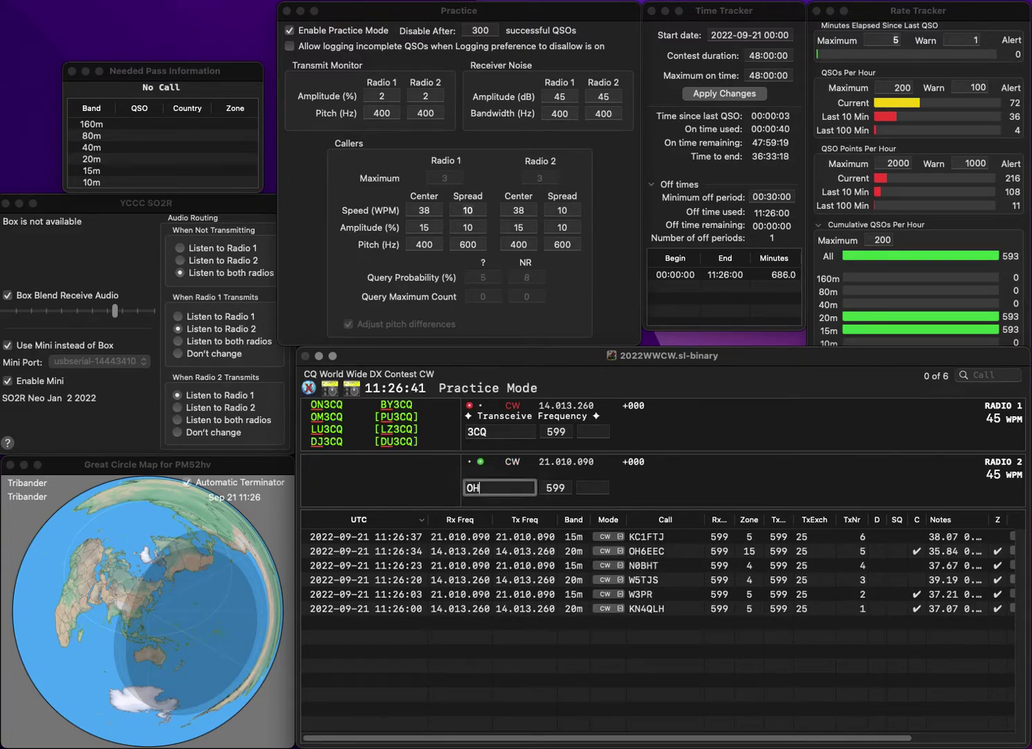
{"action": "type", "text": "1CDX"}
{"action": "key", "text": "Return"}
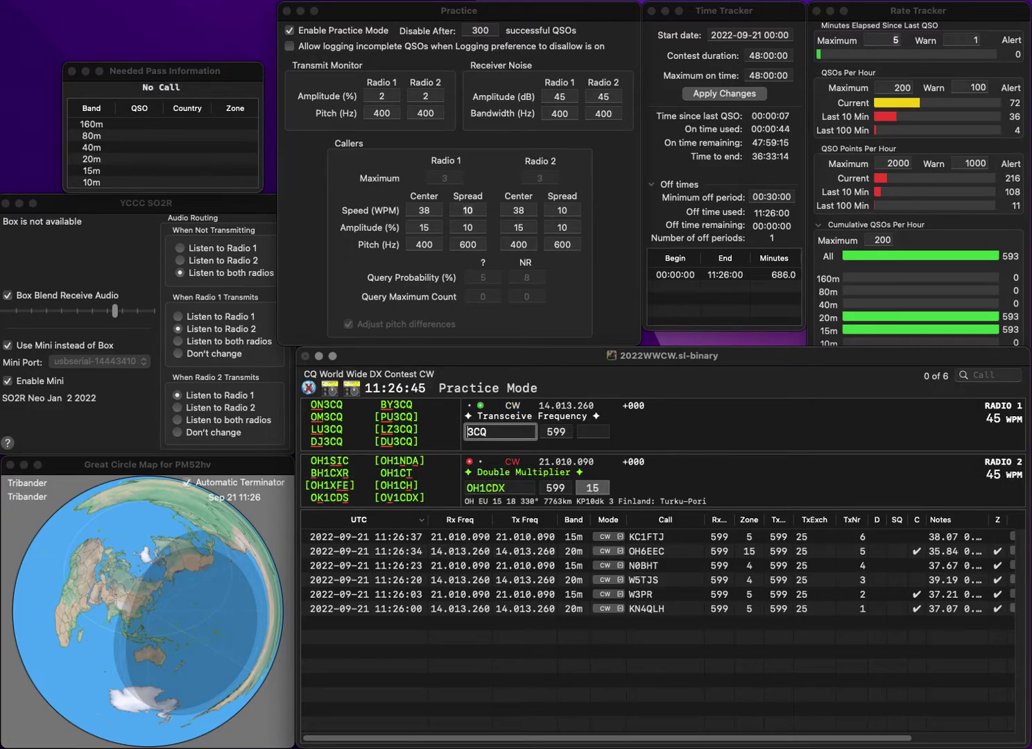
{"action": "type", "text": "BY"}
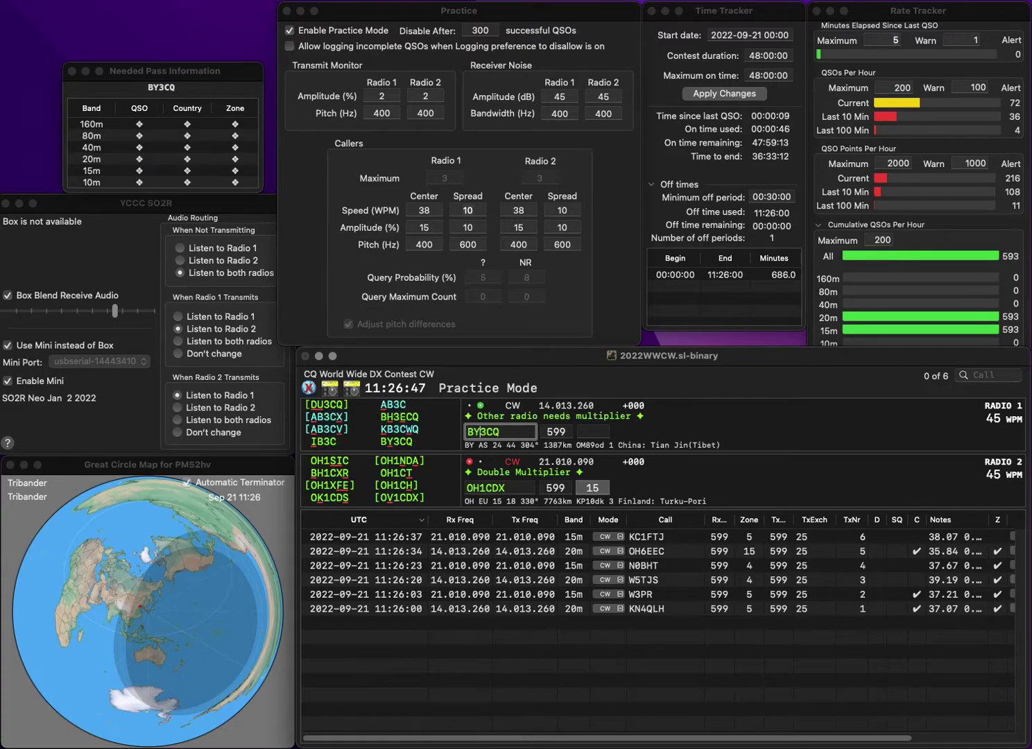
{"action": "key", "text": "Return"}
{"action": "key", "text": "Left"}
{"action": "key", "text": "Left"}
{"action": "key", "text": "Left"}
{"action": "key", "text": "BackSpace"}
{"action": "type", "text": "V"}
{"action": "key", "text": "Return"}
{"action": "key", "text": "space"}
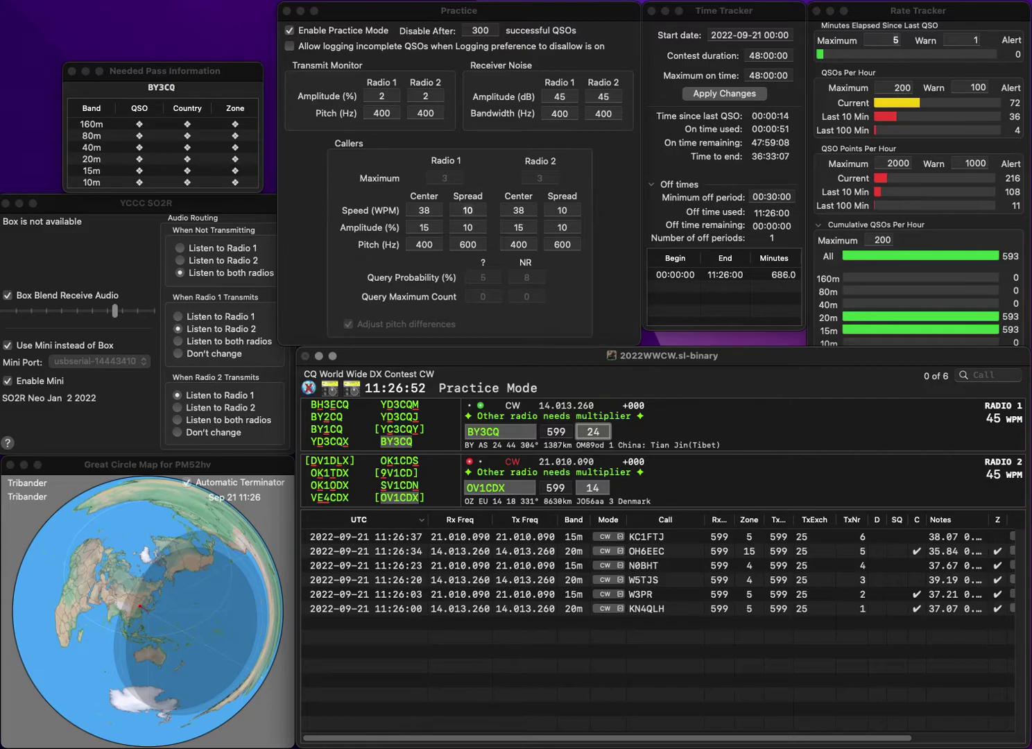
{"action": "key", "text": "Tab"}
{"action": "key", "text": "space"}
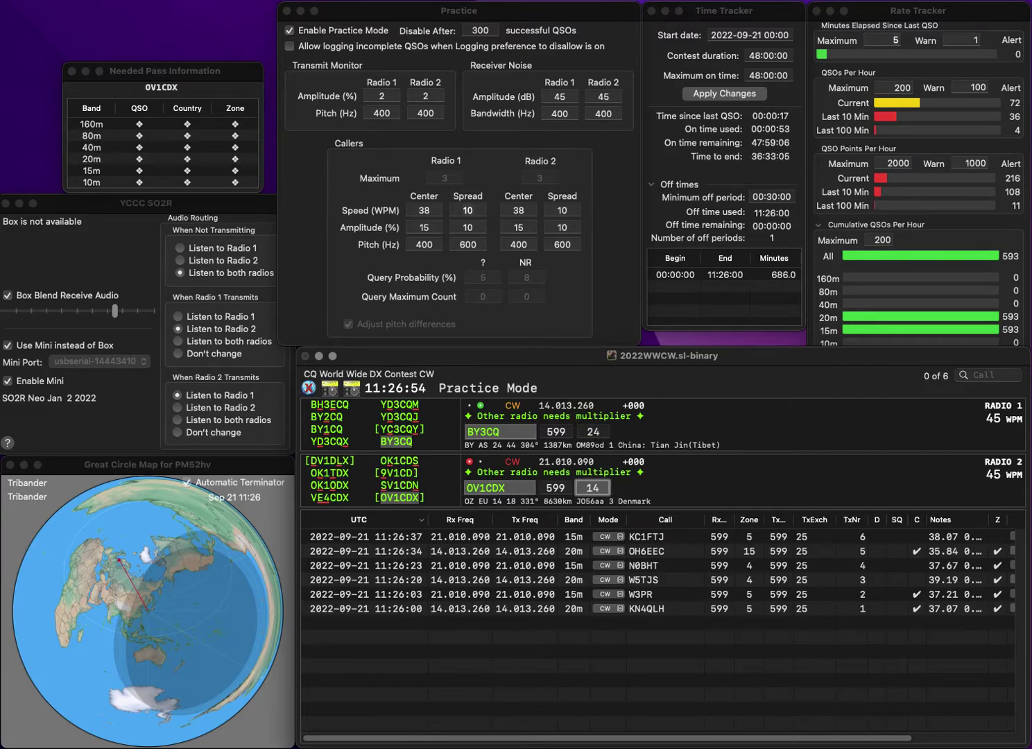
{"action": "key", "text": "Return"}
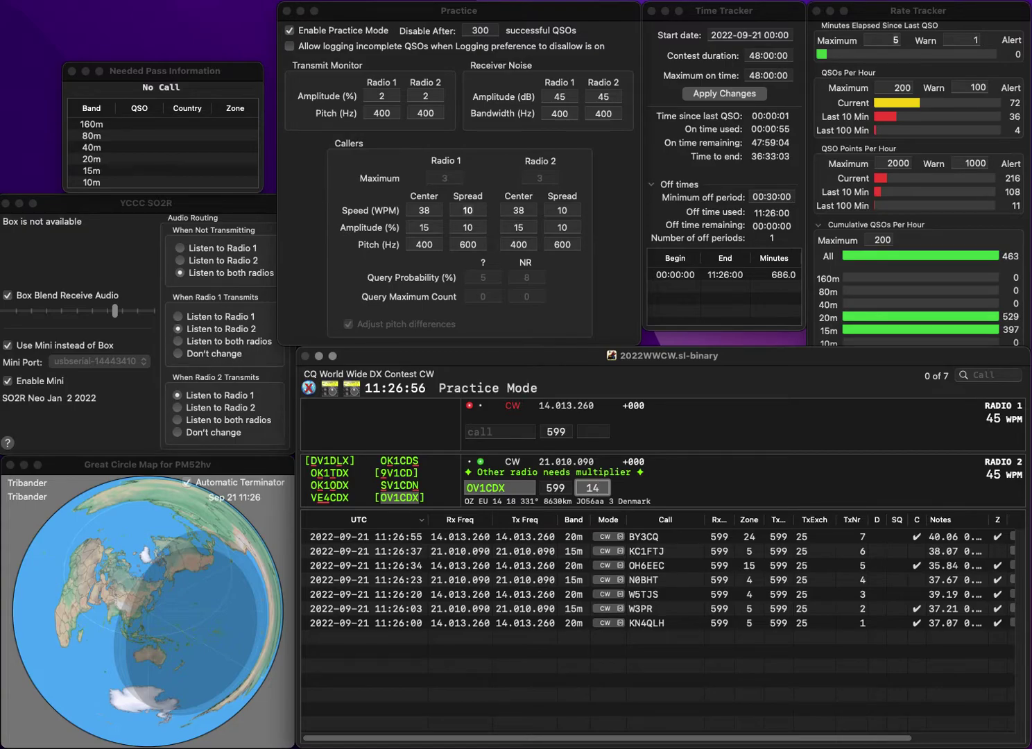
{"action": "key", "text": "Return"}
Answer the partial call 4RS on Radio 1 and the full call YC4PSG/8 on Radio 2
{"action": "type", "text": "4RS"}
{"action": "key", "text": "Return"}
{"action": "type", "text": "YC4P"}
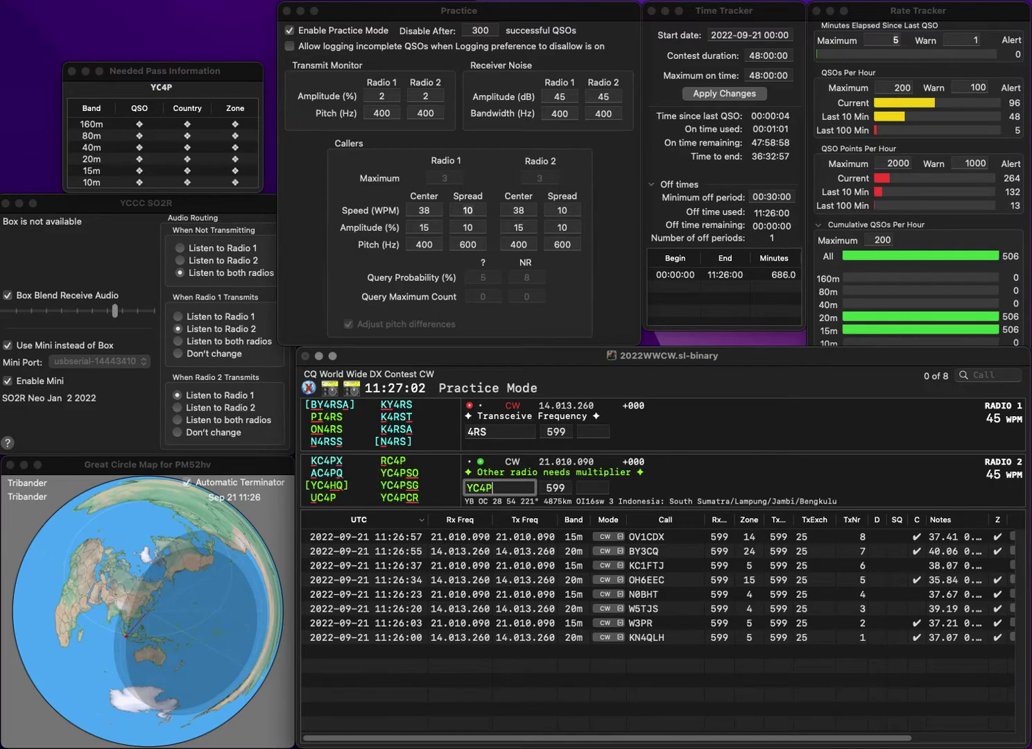
{"action": "type", "text": "SG/8"}
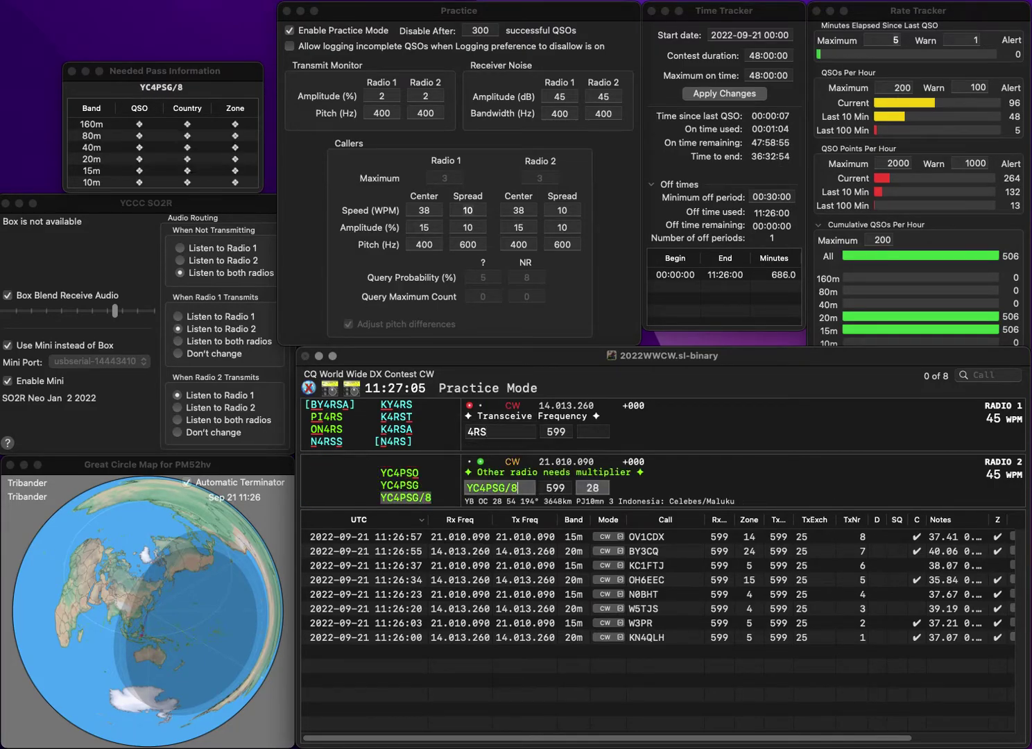
{"action": "key", "text": "Return"}
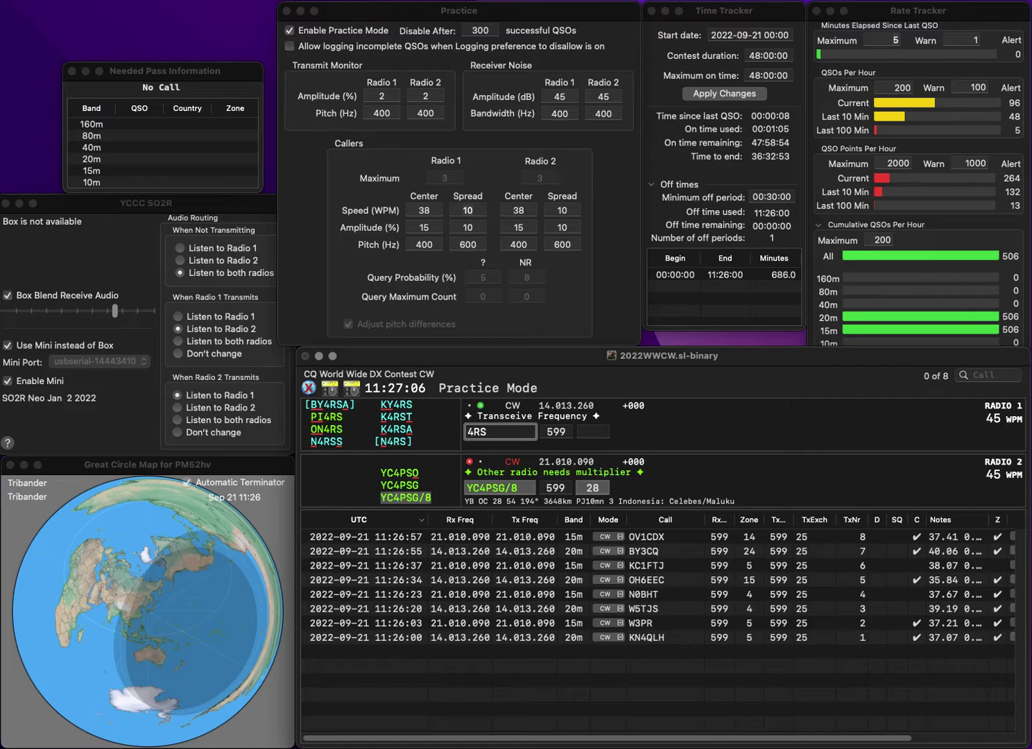
Change the Radio 1 call to RN4SS with its exchange sent, and log YC4PSG/8 on Radio 2
{"action": "type", "text": "RN"}
{"action": "key", "text": "Right"}
{"action": "key", "text": "Right"}
{"action": "key", "text": "BackSpace"}
{"action": "type", "text": "S"}
{"action": "key", "text": "Return"}
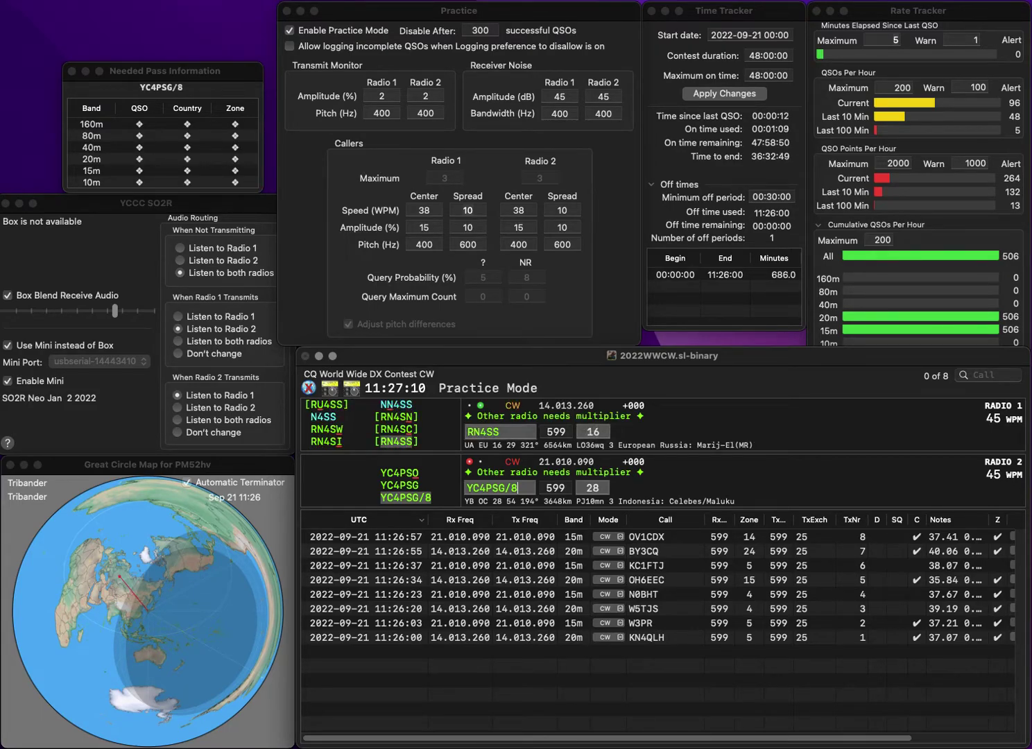
{"action": "key", "text": "Return"}
{"action": "key", "text": "Return"}
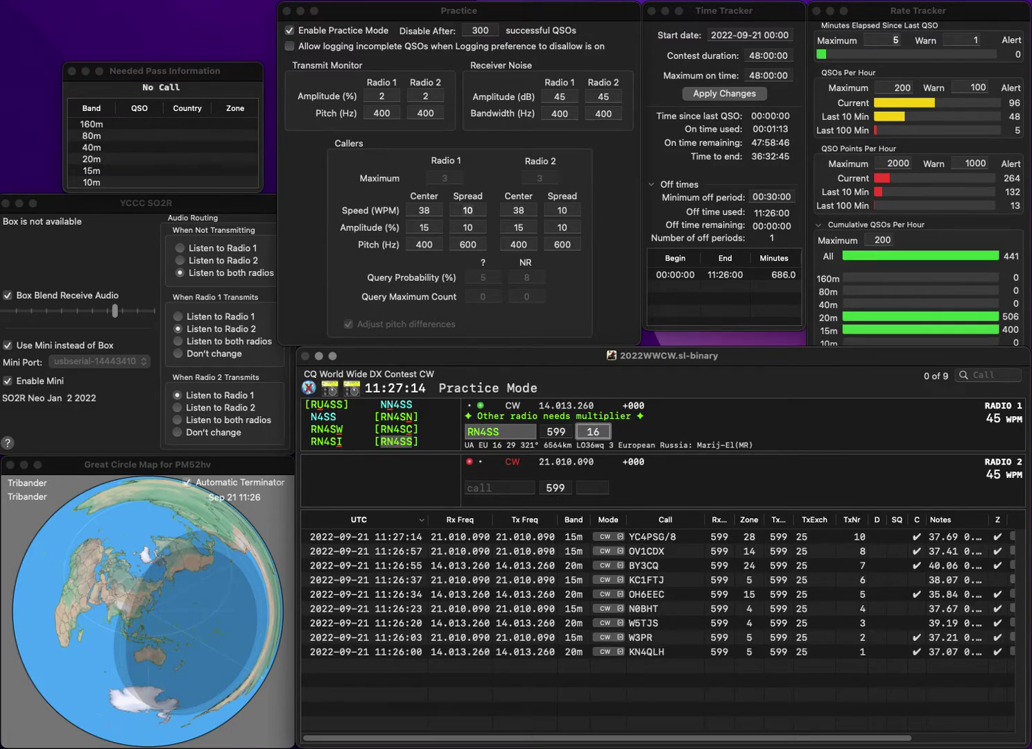
{"action": "key", "text": "space"}
{"action": "key", "text": "Left"}
{"action": "key", "text": "BackSpace"}
{"action": "type", "text": "H"}
{"action": "key", "text": "Return"}
{"action": "type", "text": "3SF"}
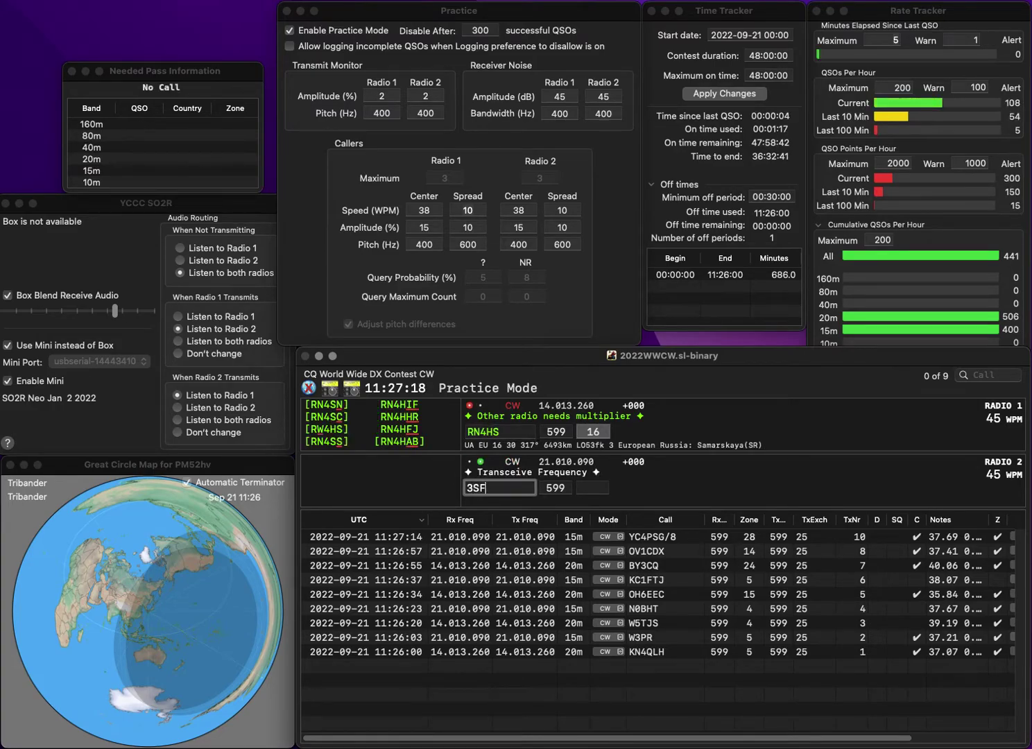
{"action": "type", "text": "BDL"}
{"action": "key", "text": "Return"}
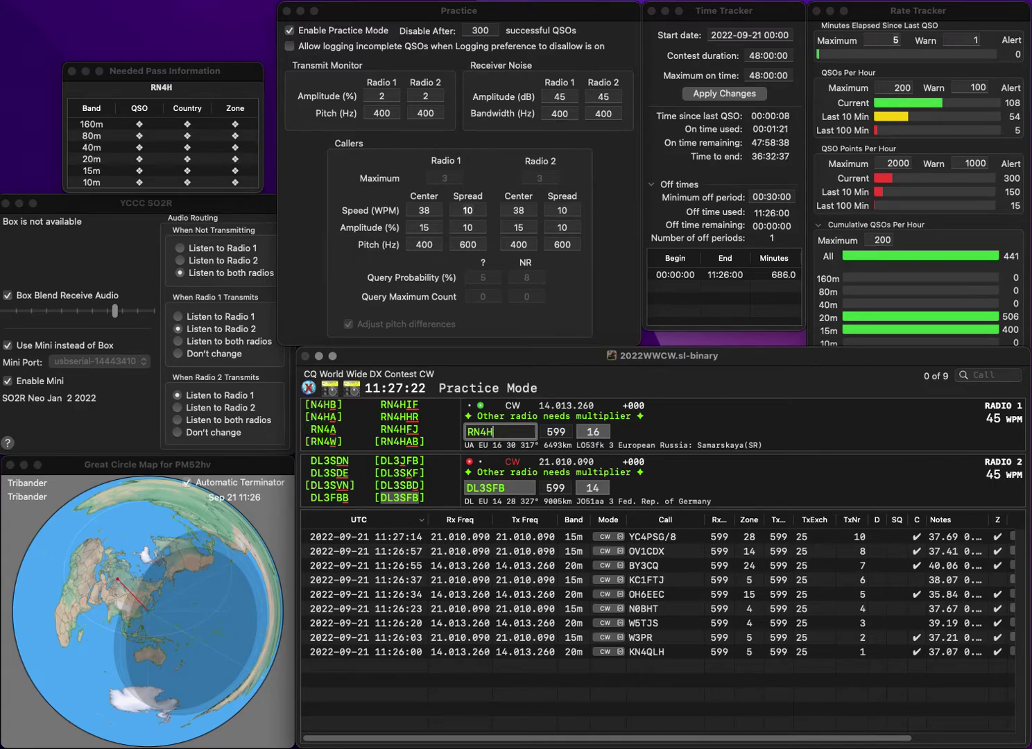
Correct the call on Radio 1 to RN4SI
{"action": "key", "text": "BackSpace"}
{"action": "type", "text": "I"}
{"action": "key", "text": "Return"}
{"action": "key", "text": "Left"}
{"action": "key", "text": "BackSpace"}
{"action": "type", "text": "S"}
{"action": "key", "text": "Tab"}
{"action": "key", "text": "space"}
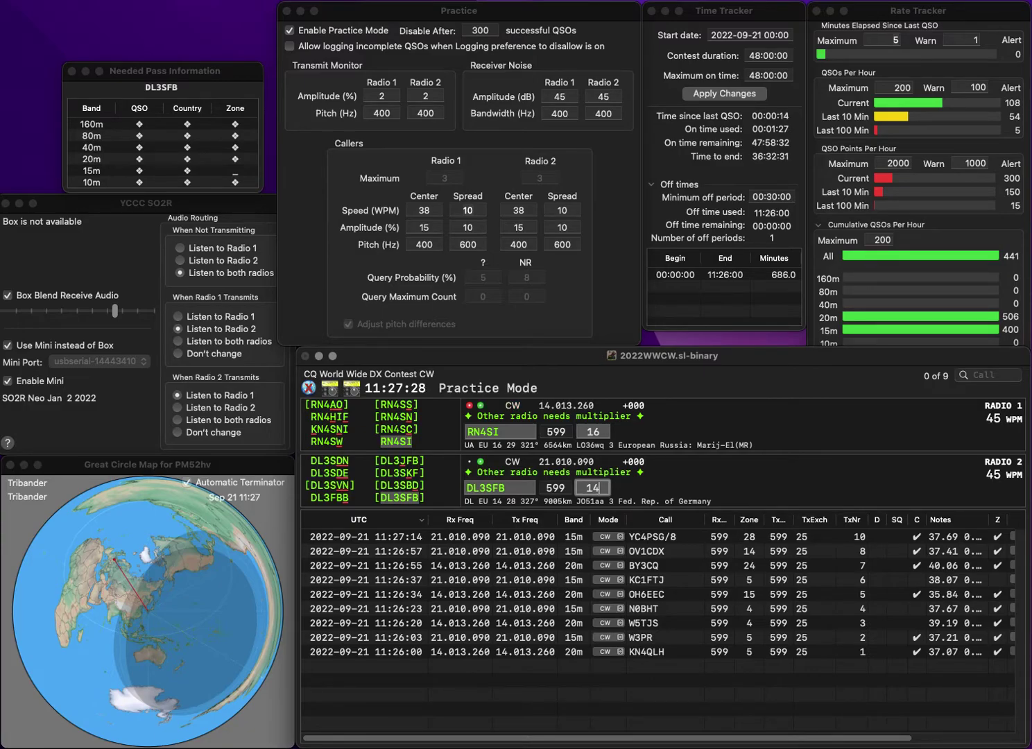
{"action": "key", "text": "Return"}
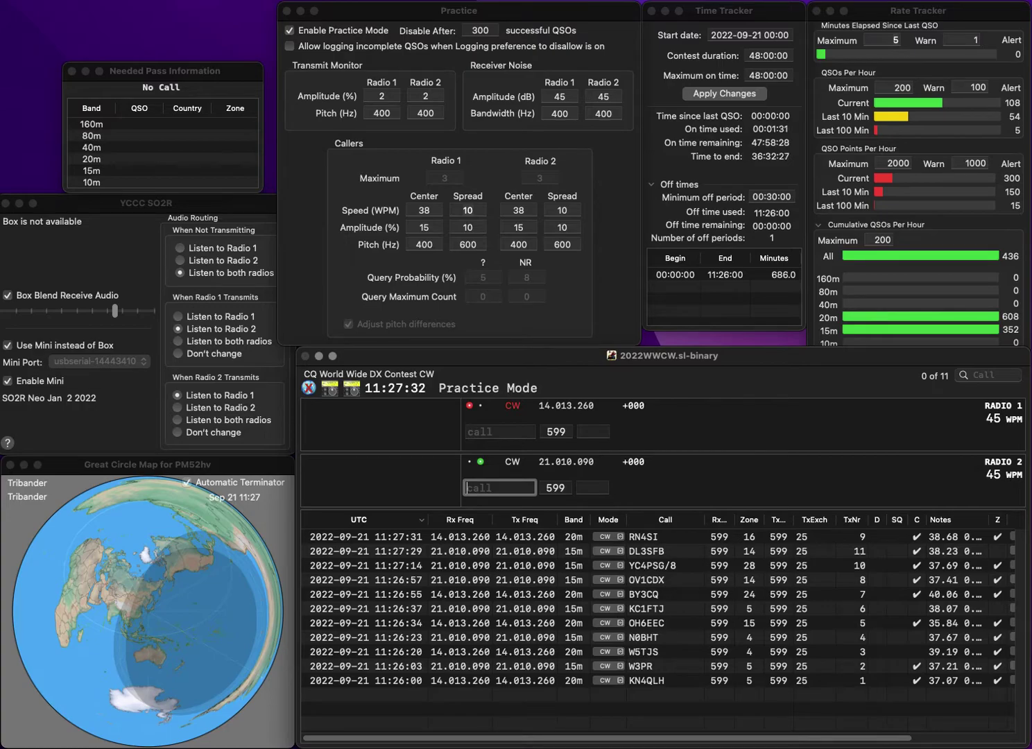
Enter and send the partial calls 8XFT on Radio 2 and HZ on Radio 1
{"action": "type", "text": "8XFT"}
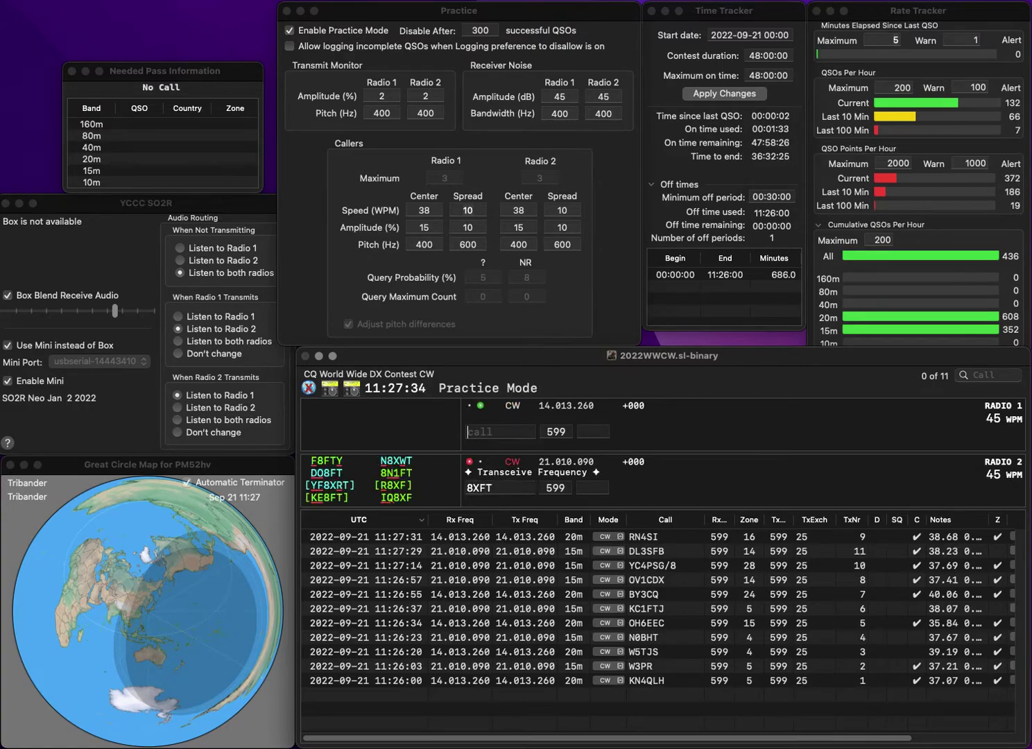
{"action": "type", "text": "HZ"}
{"action": "key", "text": "Return"}
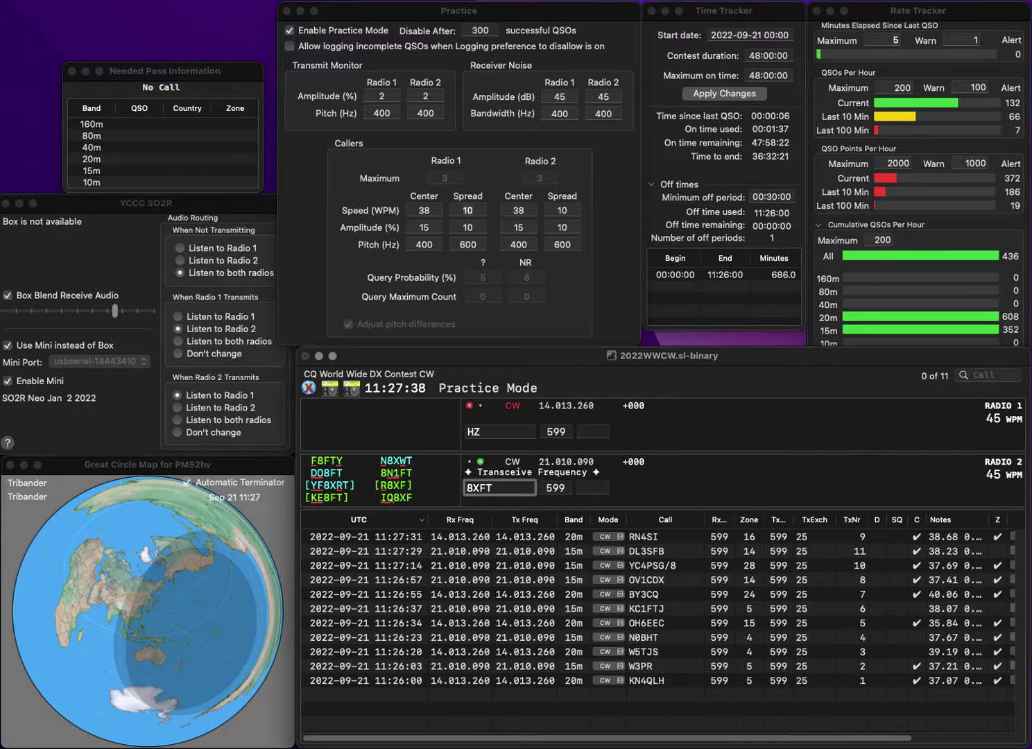
{"action": "type", "text": "SP"}
{"action": "key", "text": "Delete"}
{"action": "type", "text": "B"}
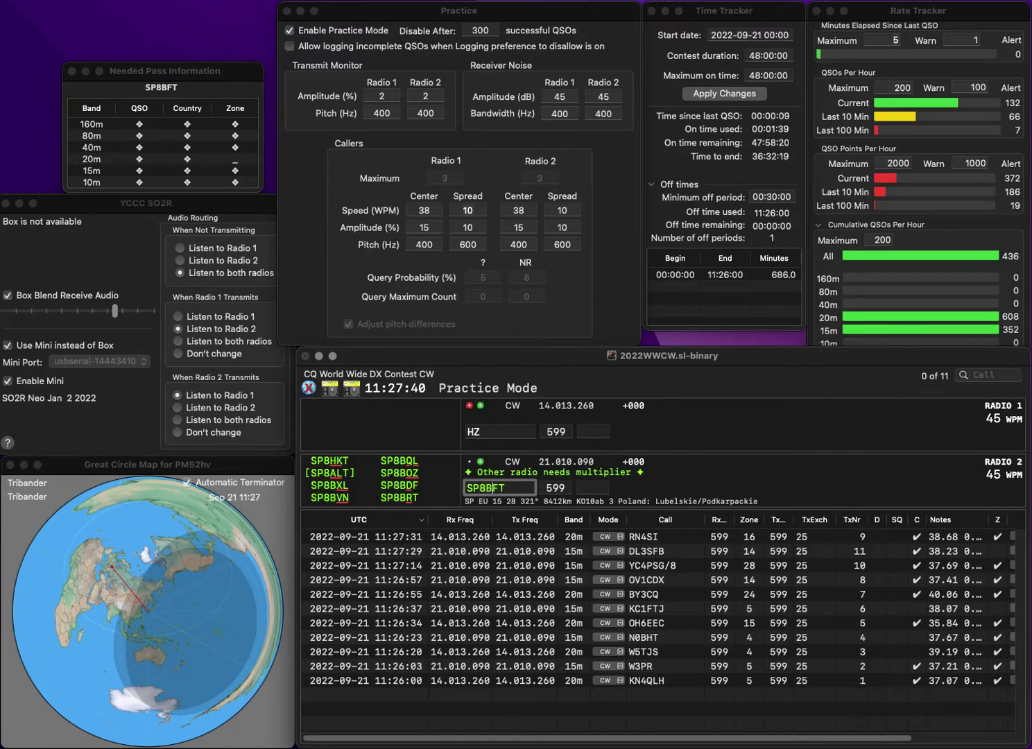
{"action": "key", "text": "Delete"}
{"action": "type", "text": "R"}
{"action": "key", "text": "Return"}
{"action": "key", "text": "BackSpace"}
{"action": "key", "text": "BackSpace"}
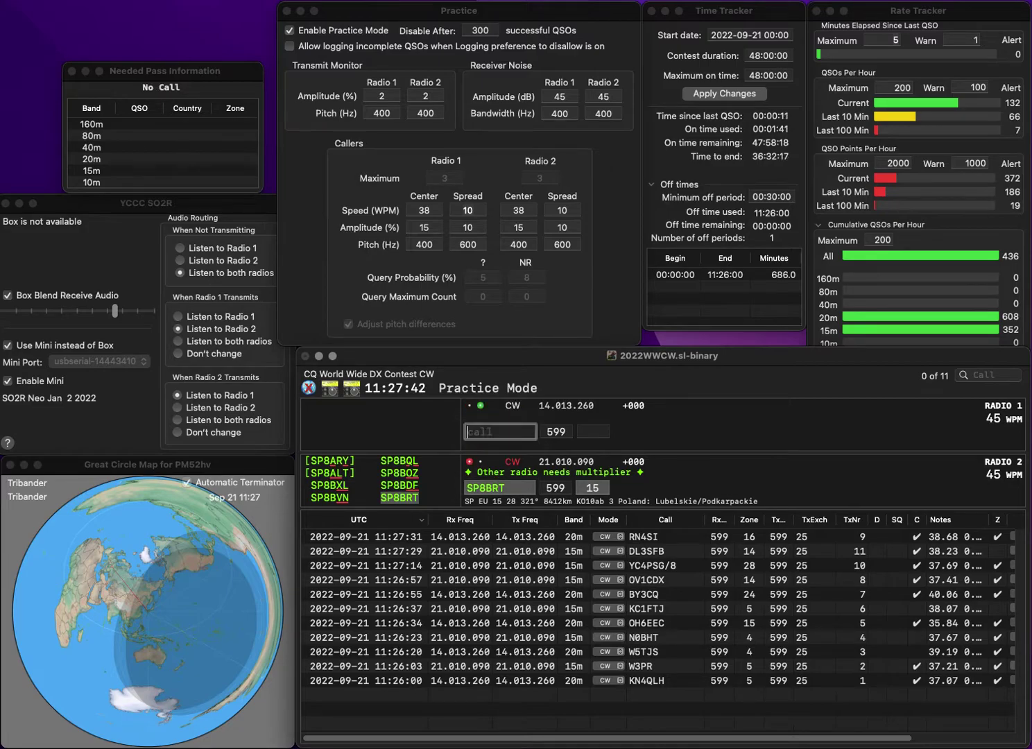
{"action": "type", "text": "R7"}
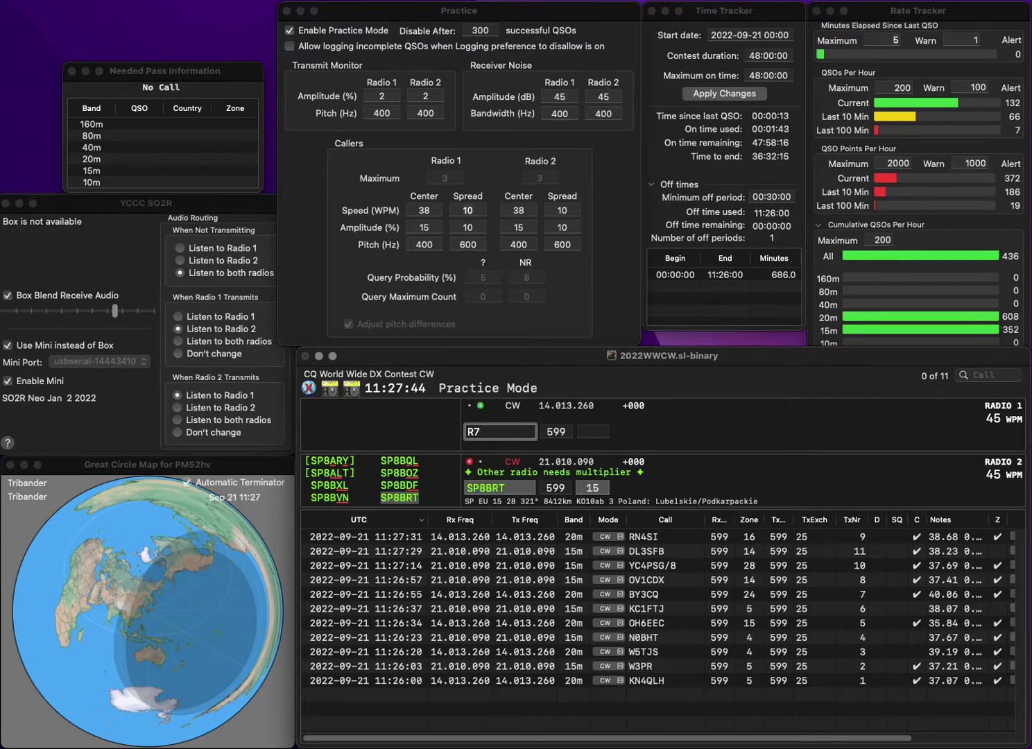
{"action": "type", "text": "Z"}
{"action": "key", "text": "BackSpace"}
{"action": "type", "text": "R"}
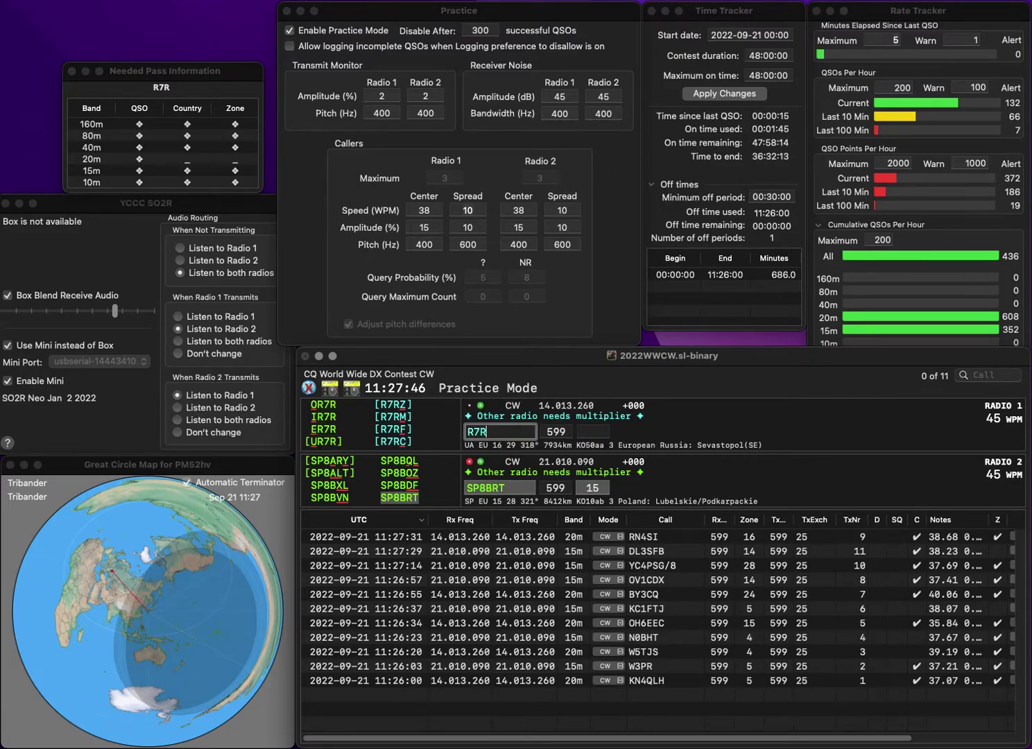
{"action": "type", "text": "Z"}
{"action": "key", "text": "Return"}
{"action": "key", "text": "Tab"}
{"action": "key", "text": "space"}
{"action": "key", "text": "Return"}
{"action": "key", "text": "Tab"}
{"action": "key", "text": "space"}
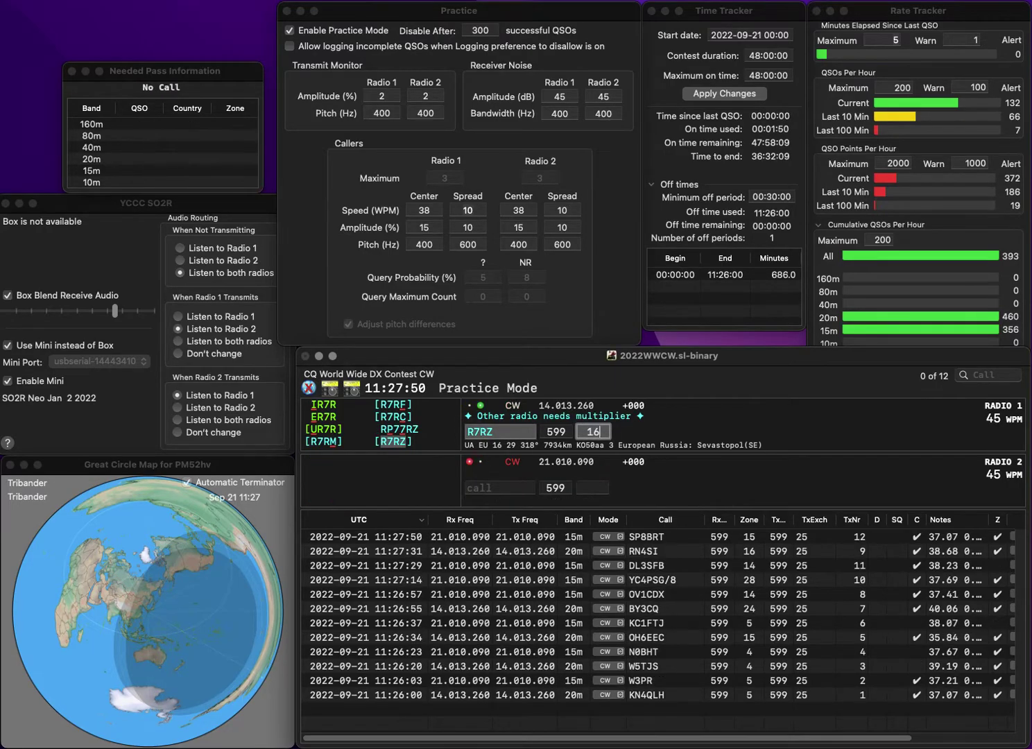
Correct the call on Radio 1 to RZ5Z and send it again
{"action": "key", "text": "Tab"}
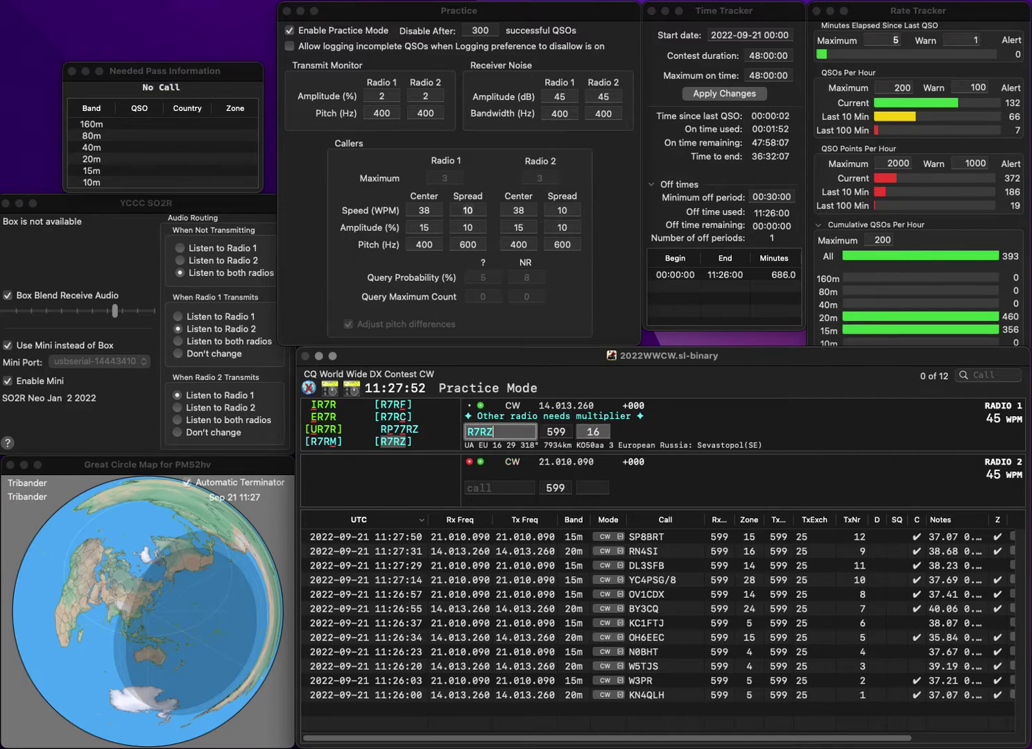
{"action": "type", "text": "5"}
{"action": "key", "text": "Delete"}
{"action": "key", "text": "BackSpace"}
{"action": "type", "text": "Z"}
{"action": "key", "text": "Return"}
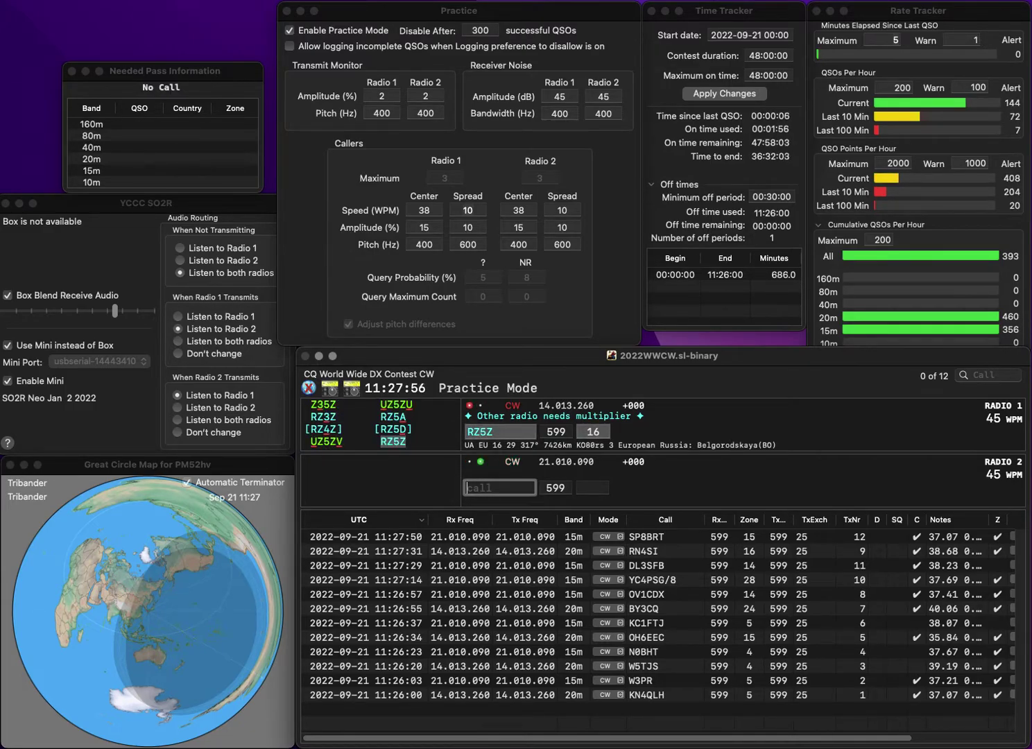
{"action": "type", "text": "SP5XO"}
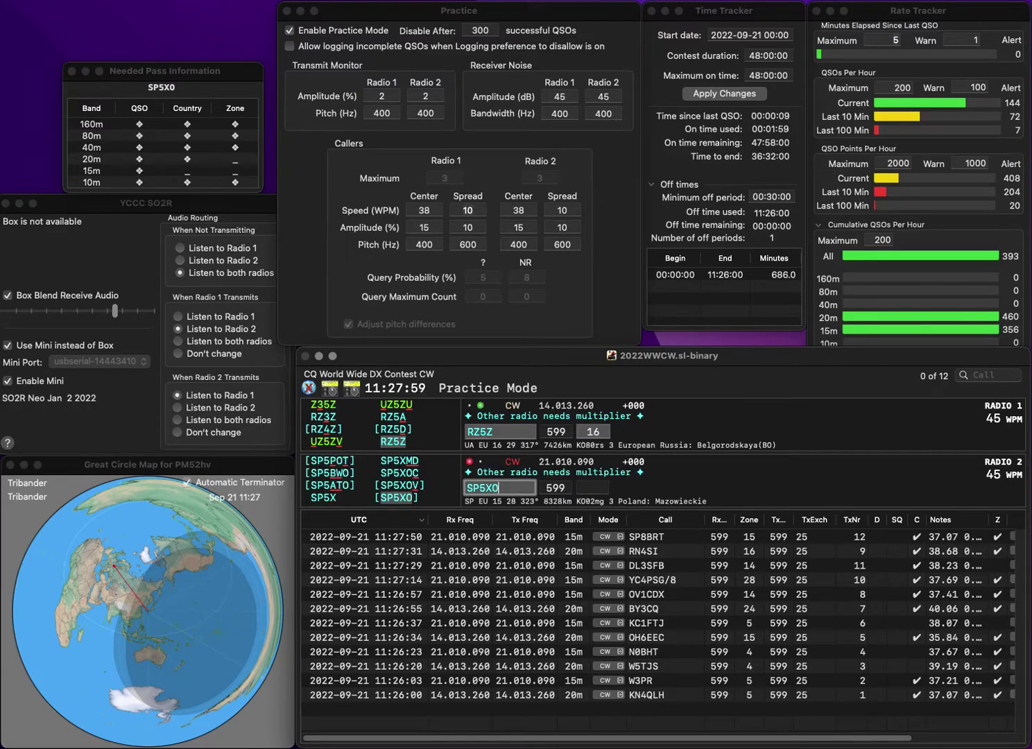
{"action": "key", "text": "Return"}
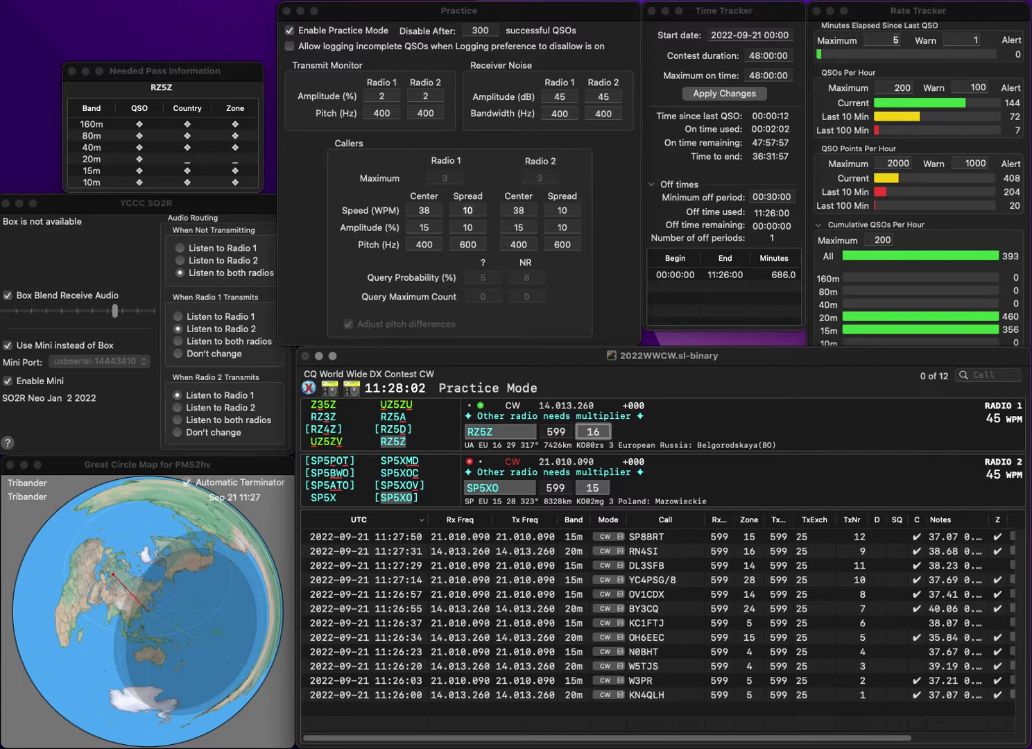
{"action": "key", "text": "Return"}
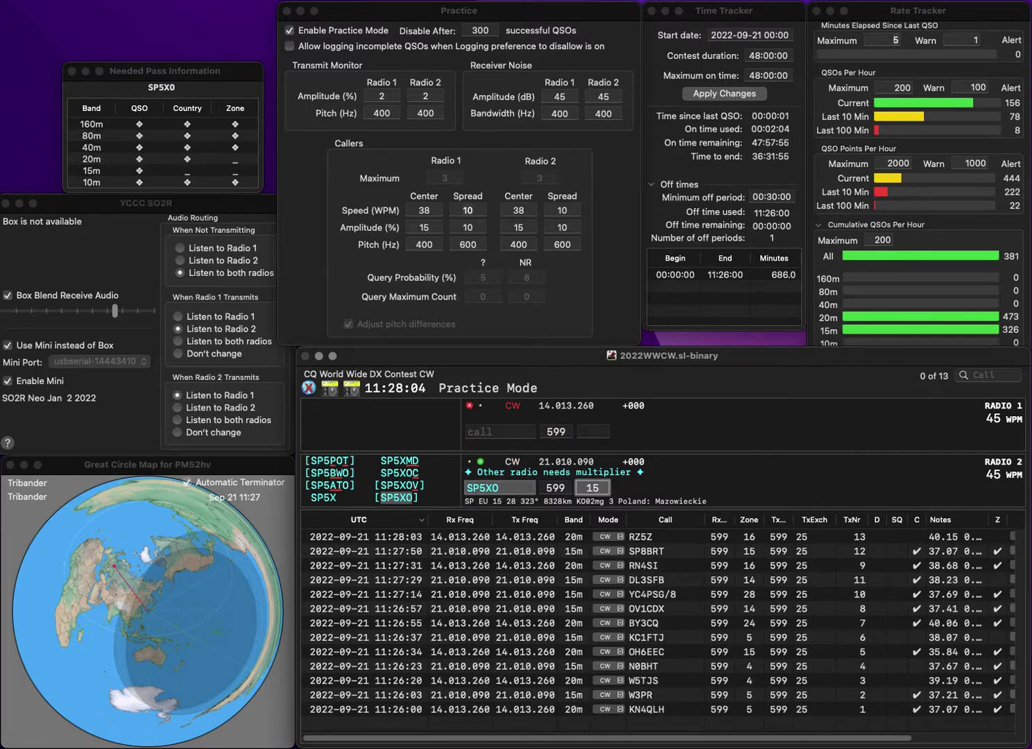
{"action": "key", "text": "Return"}
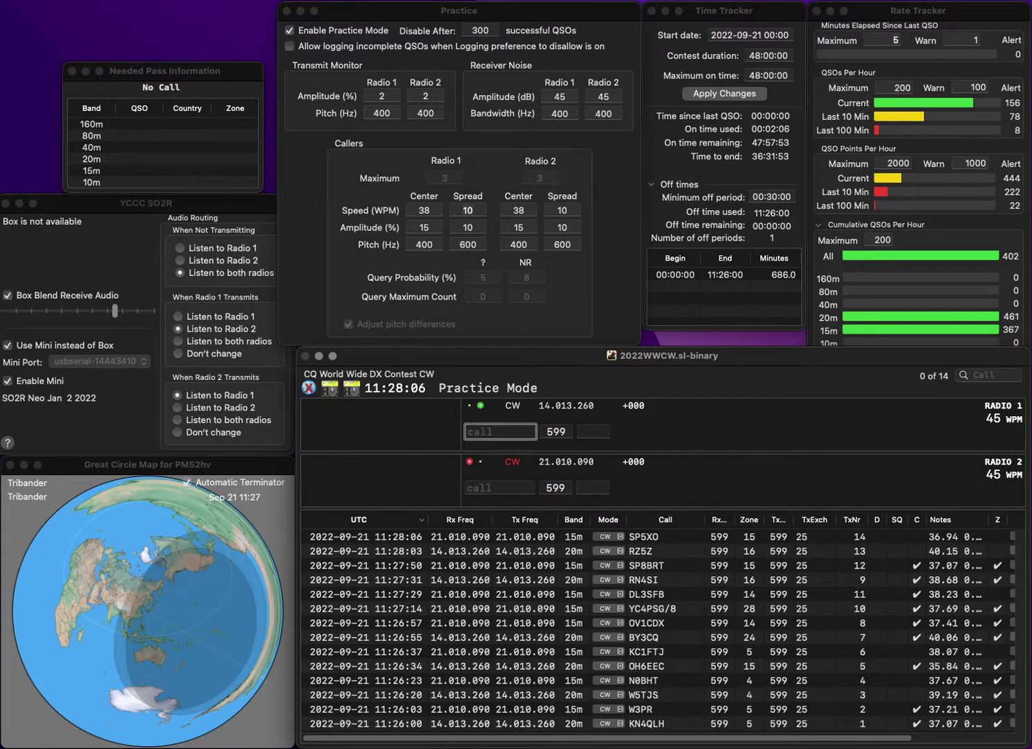
{"action": "type", "text": "ITSH"}
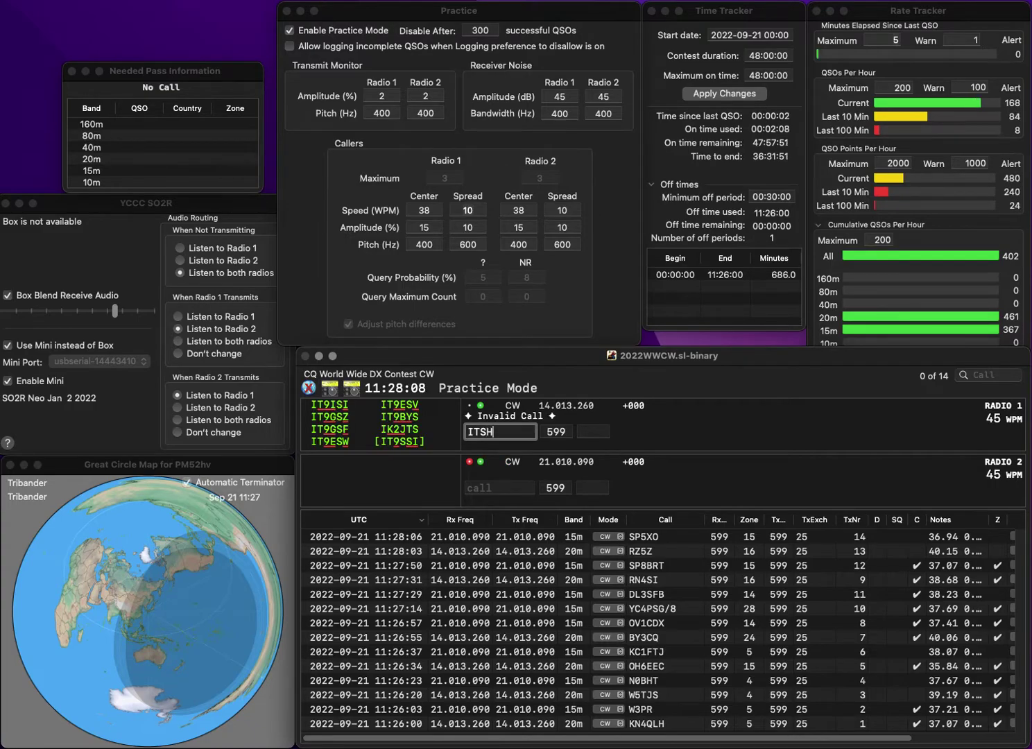
{"action": "type", "text": "B9LCW"}
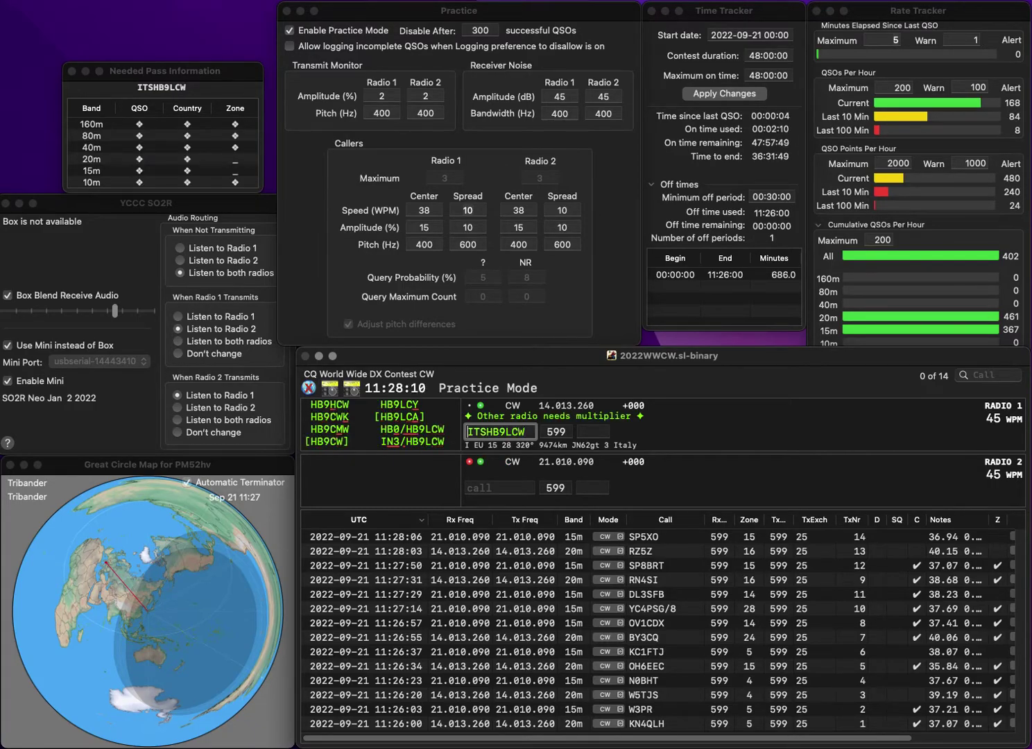
{"action": "key", "text": "BackSpace"}
{"action": "key", "text": "BackSpace"}
{"action": "type", "text": "N3"}
{"action": "key", "text": "Return"}
{"action": "key", "text": "Return"}
{"action": "key", "text": "Return"}
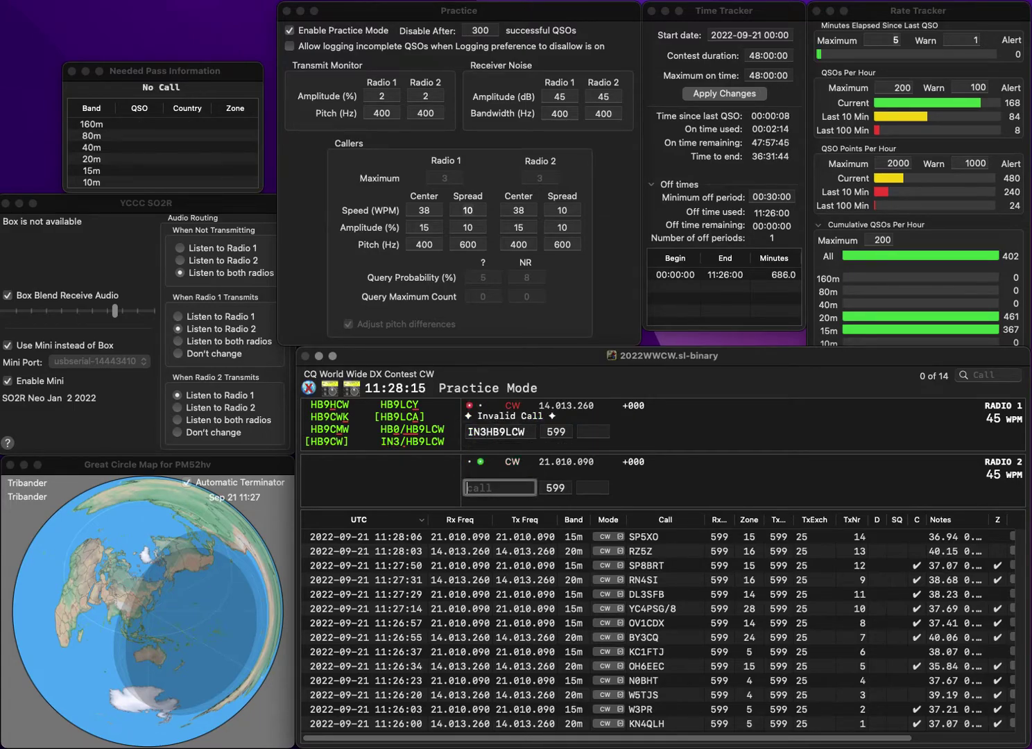
{"action": "type", "text": "/"}
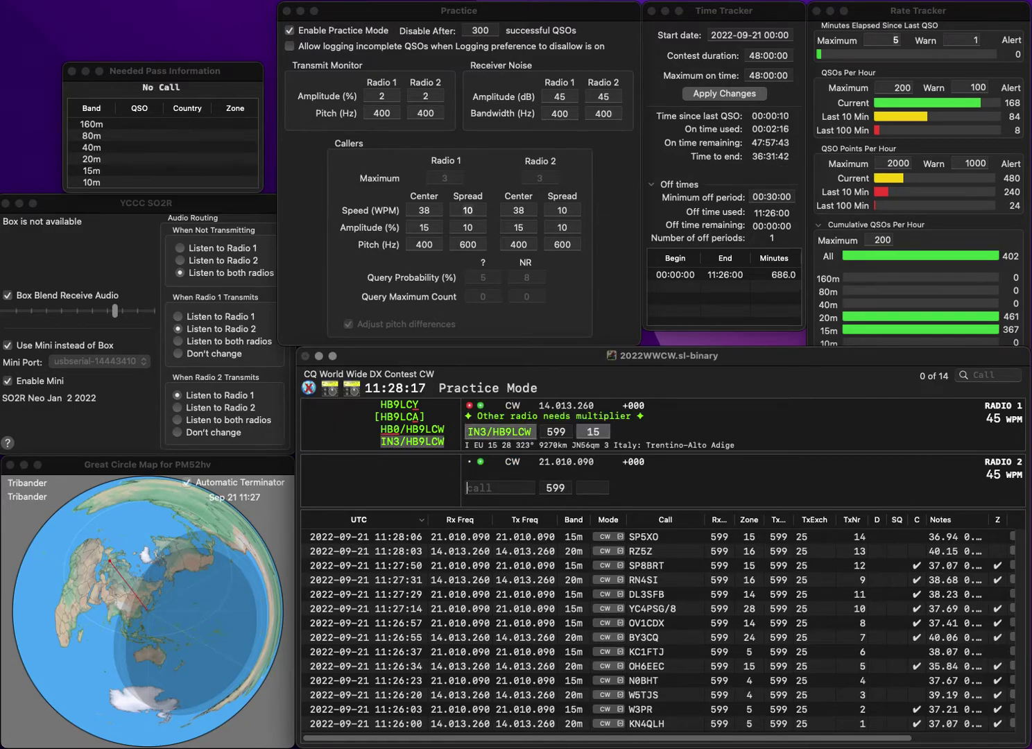
{"action": "key", "text": "Return"}
{"action": "type", "text": "0N"}
{"action": "type", "text": "8AJ"}
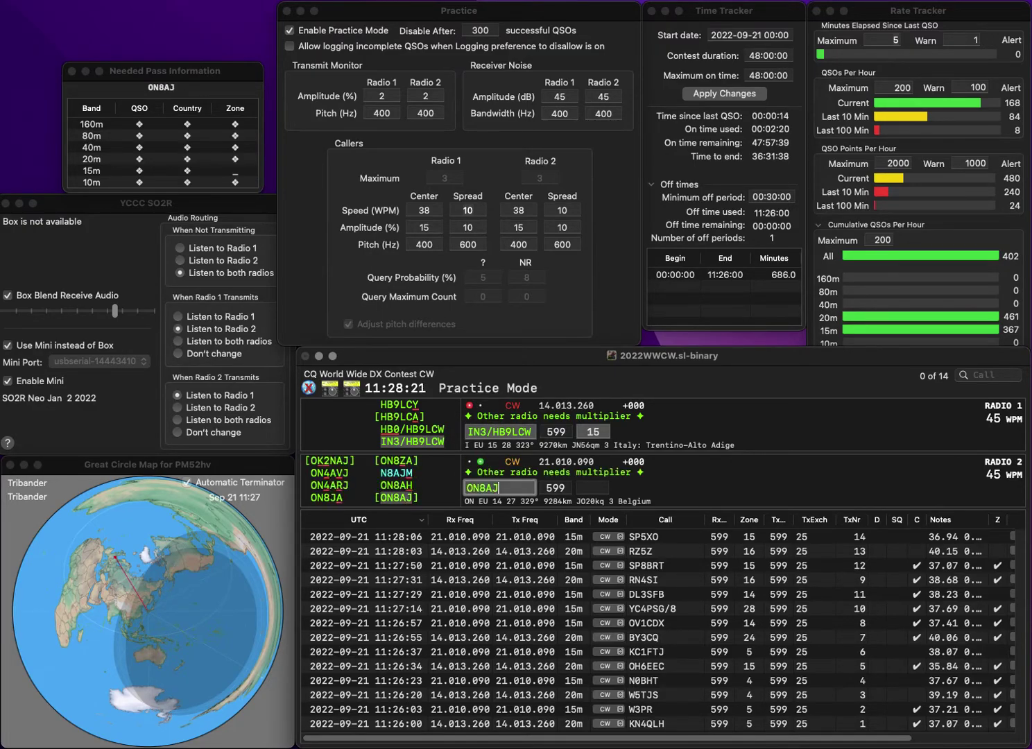
{"action": "key", "text": "space"}
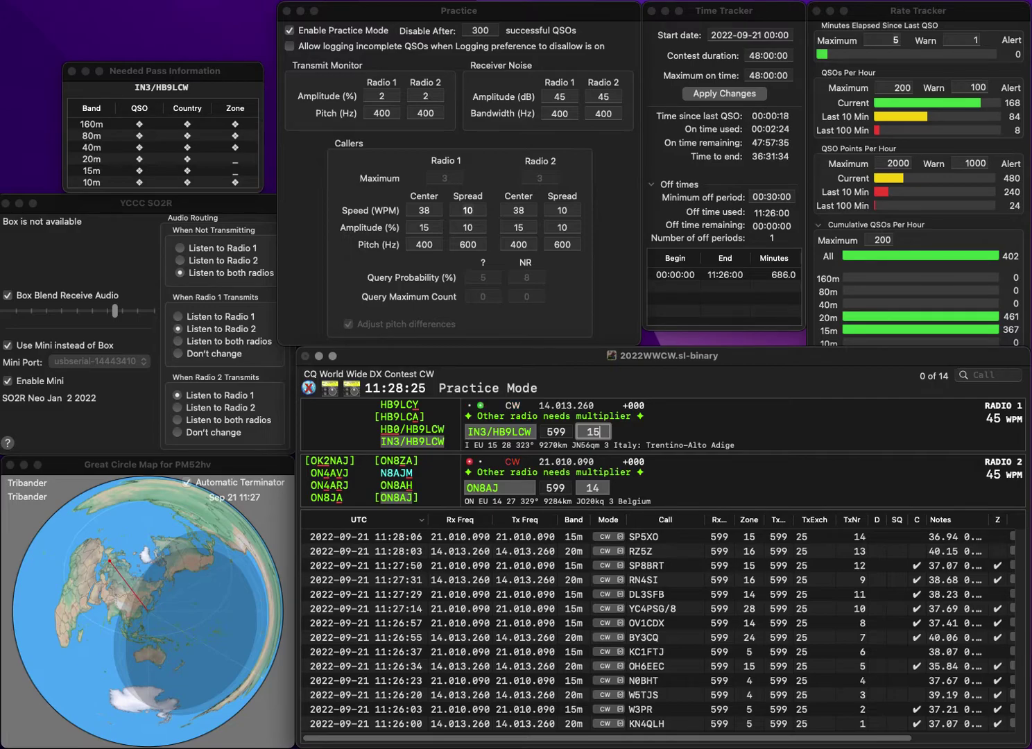
{"action": "key", "text": "Return"}
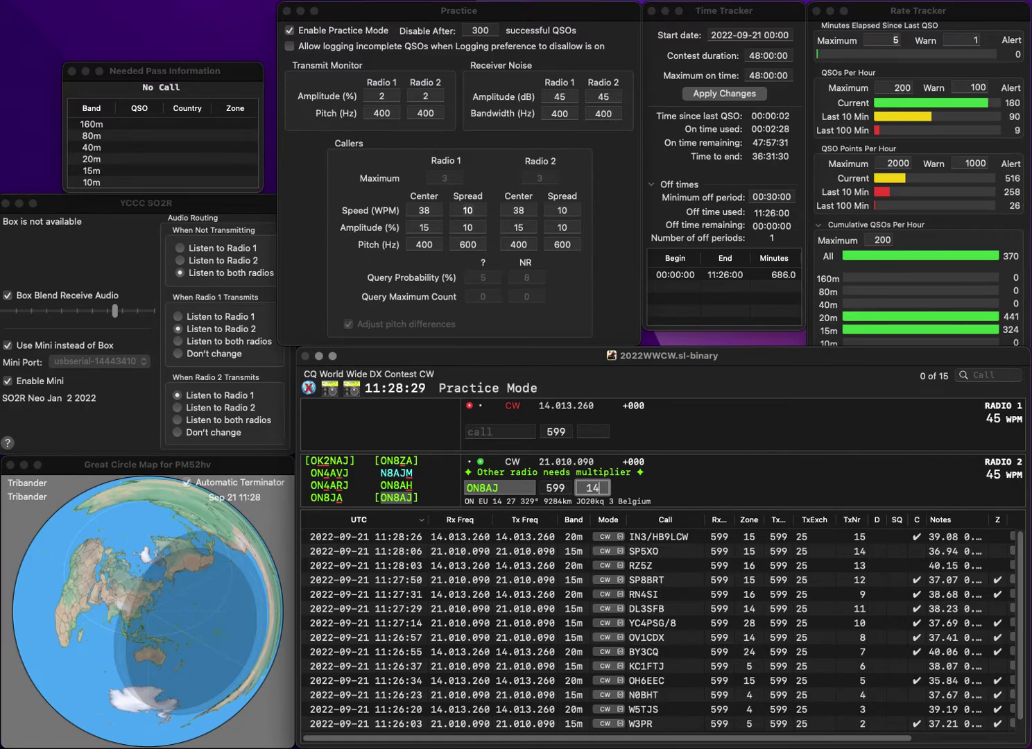
{"action": "key", "text": "Return"}
Enter the call DL1EAL on Radio 1 and send the exchange to that station
{"action": "type", "text": "DL1"}
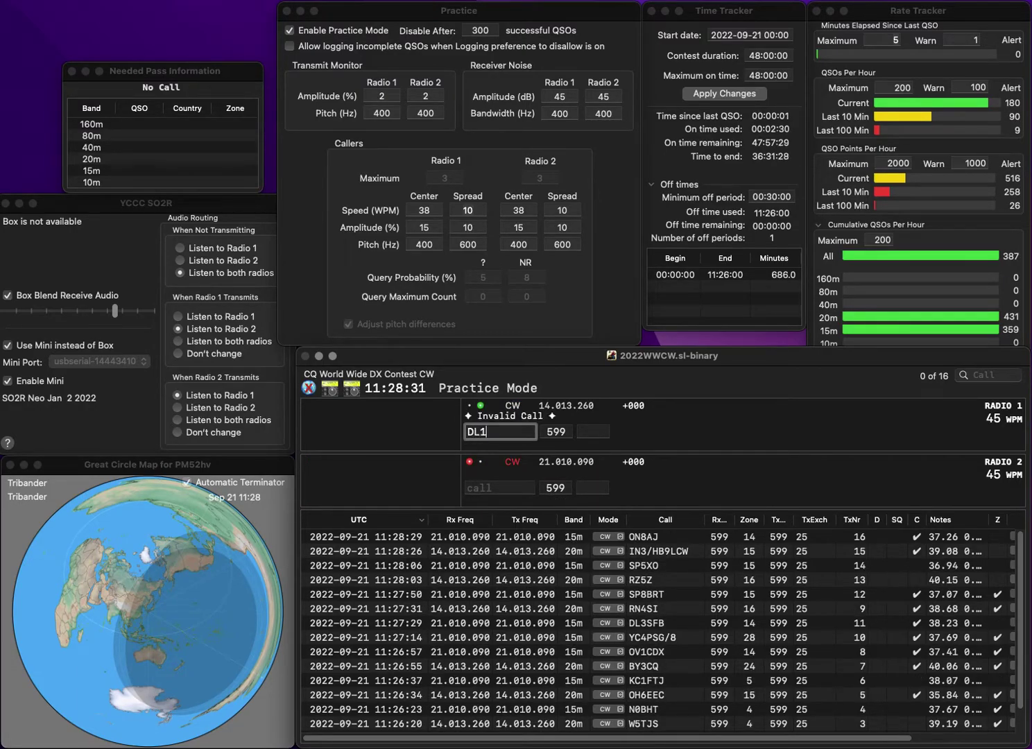
{"action": "type", "text": "EAL"}
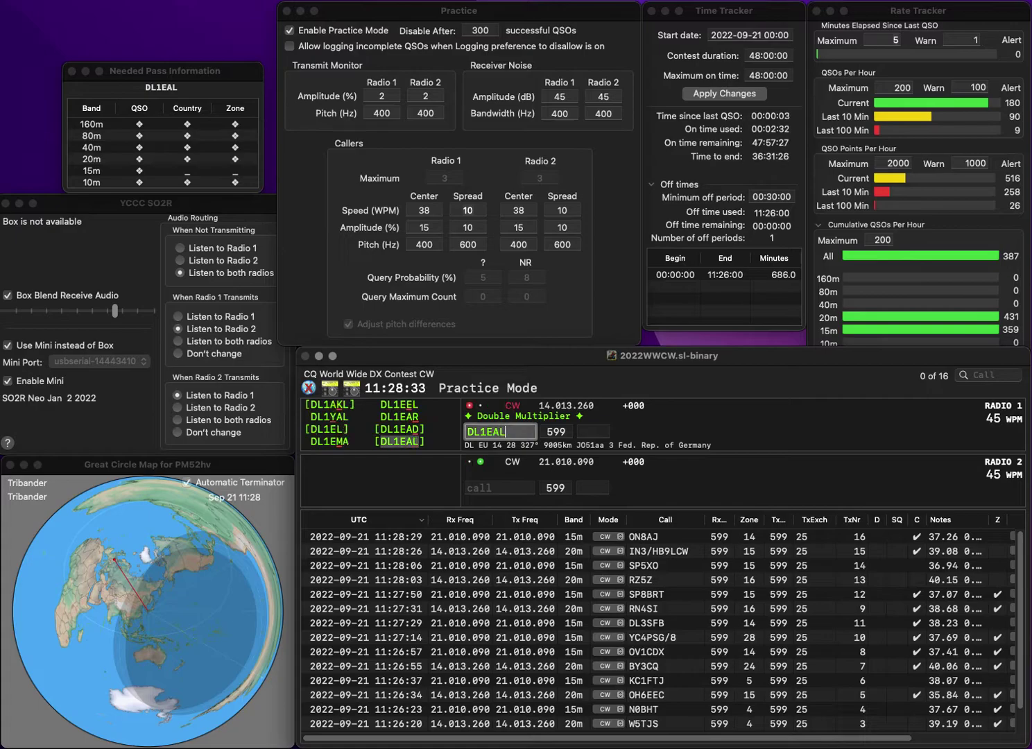
{"action": "key", "text": "Return"}
Enter and send the partial call IK3L on Radio 2
{"action": "type", "text": "3L"}
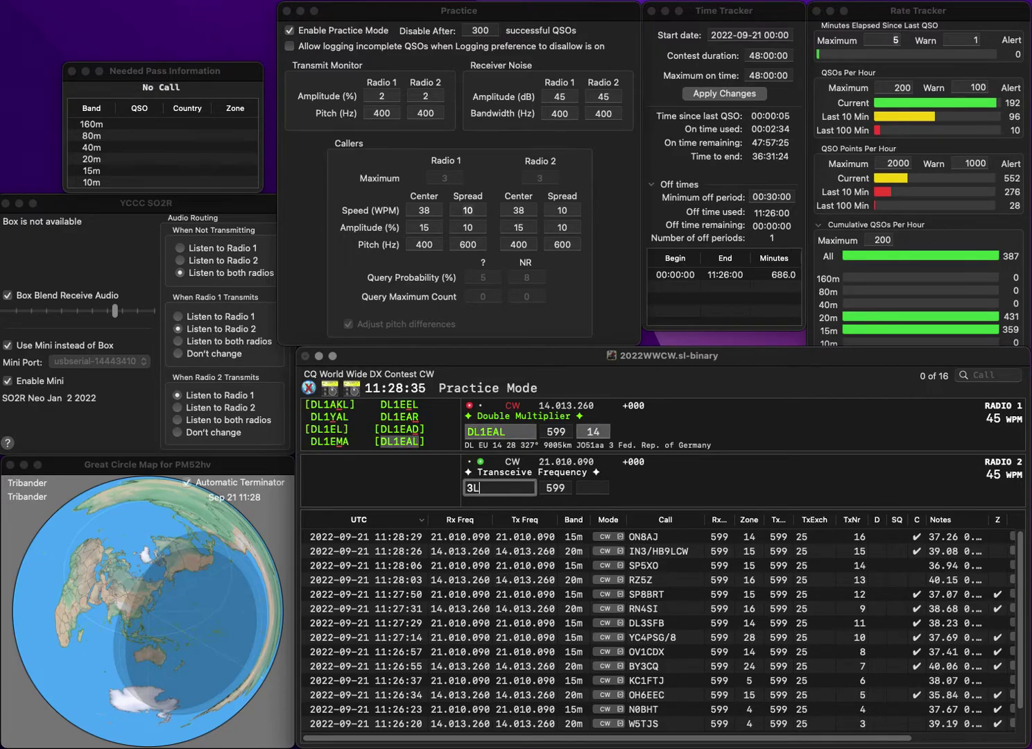
{"action": "type", "text": "IK"}
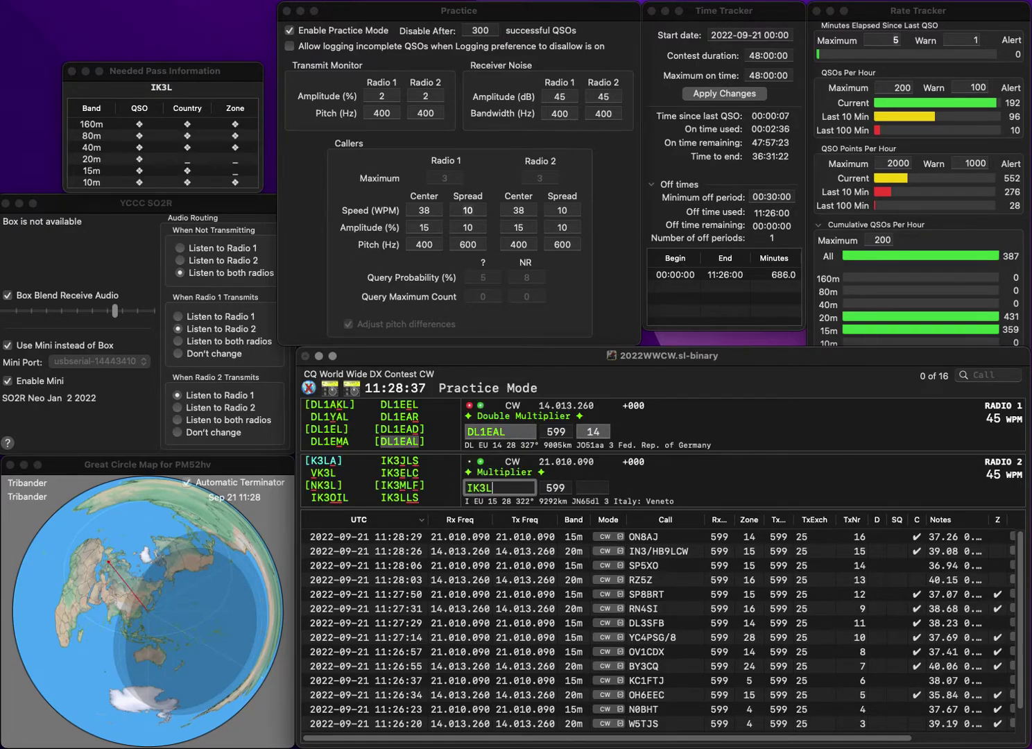
{"action": "key", "text": "Return"}
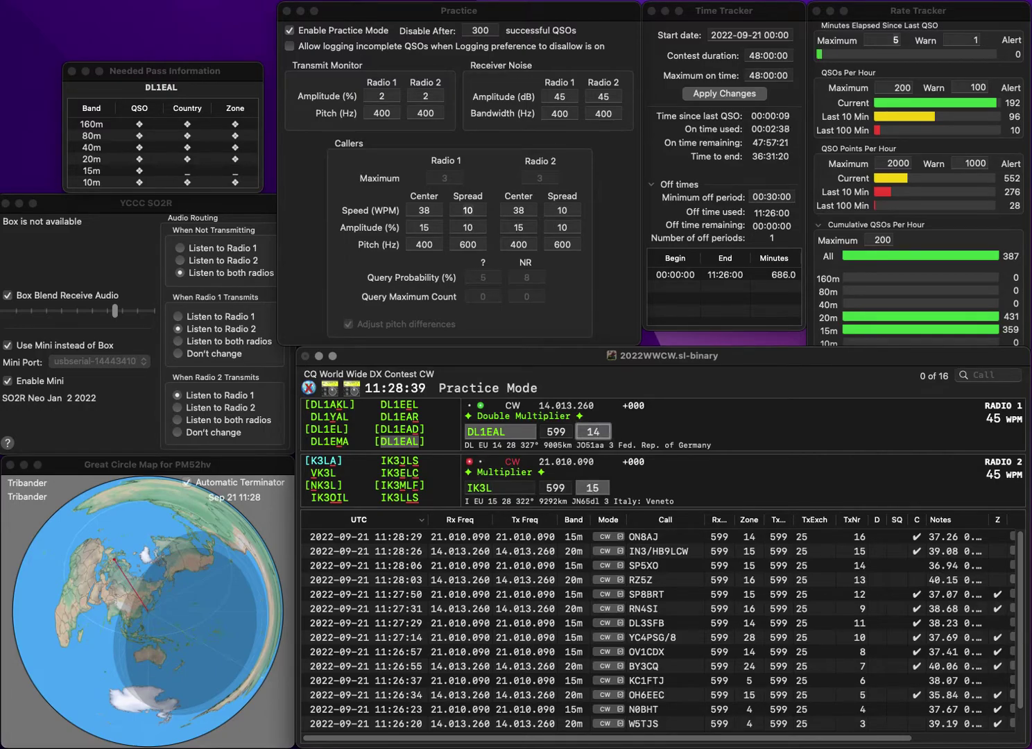
{"action": "key", "text": "Return"}
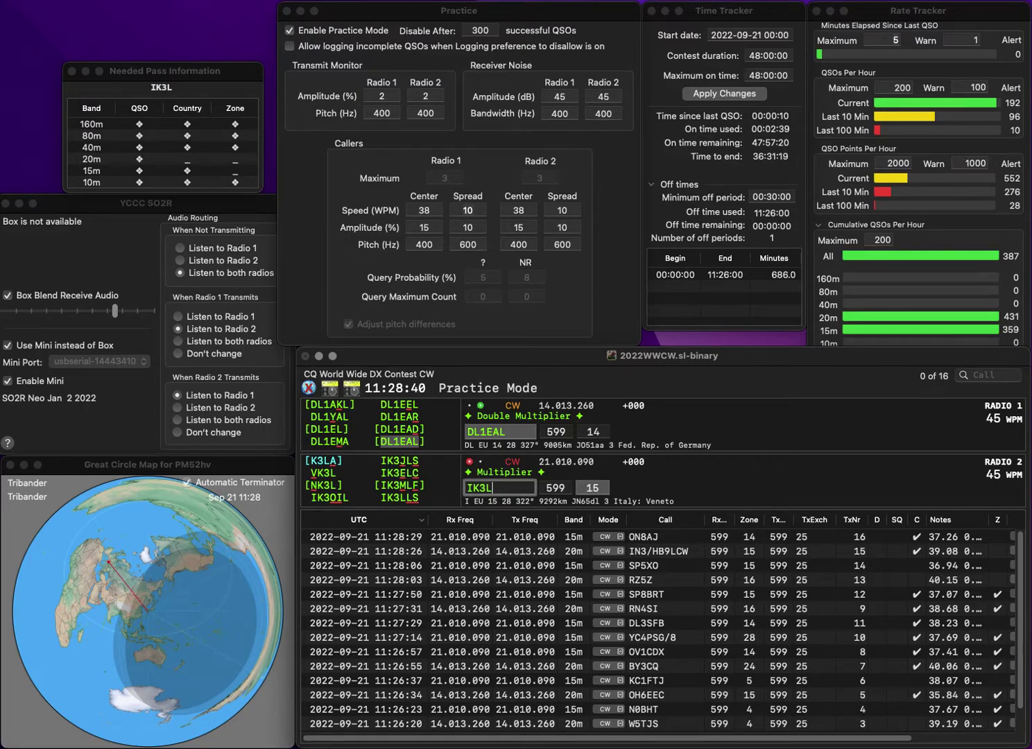
{"action": "key", "text": "BackSpace"}
{"action": "type", "text": "ELC"}
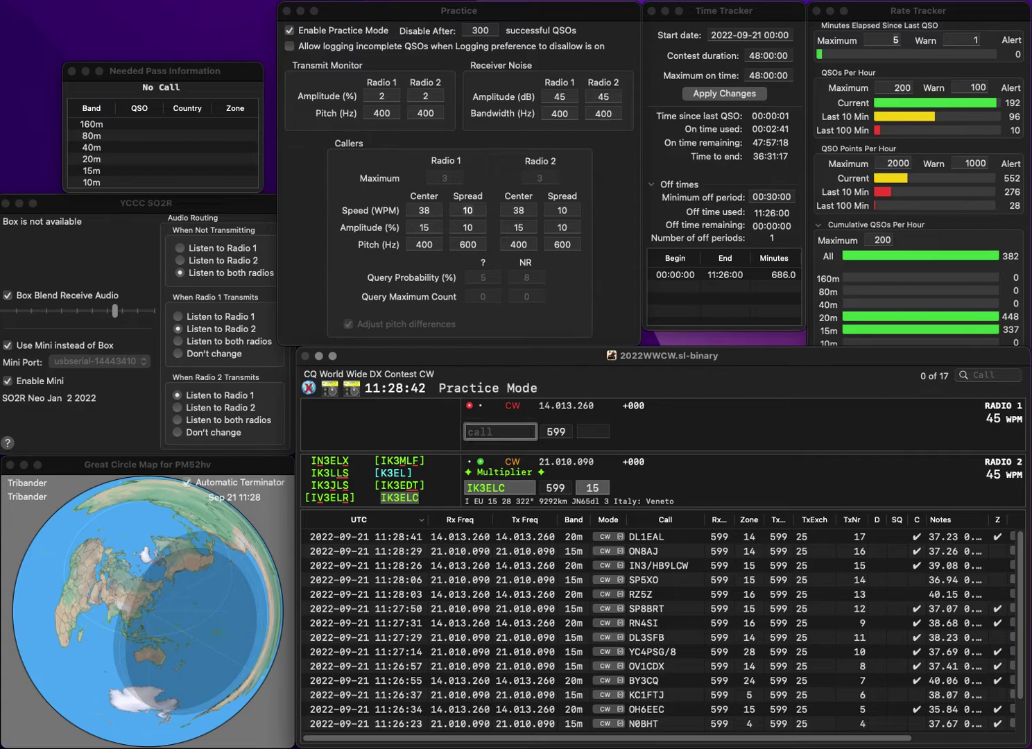
Enter and send WA2MBP with zone 5 on Radio 1, and log the IK3ELC and WA2MBP contacts
{"action": "type", "text": "WA2MBP"}
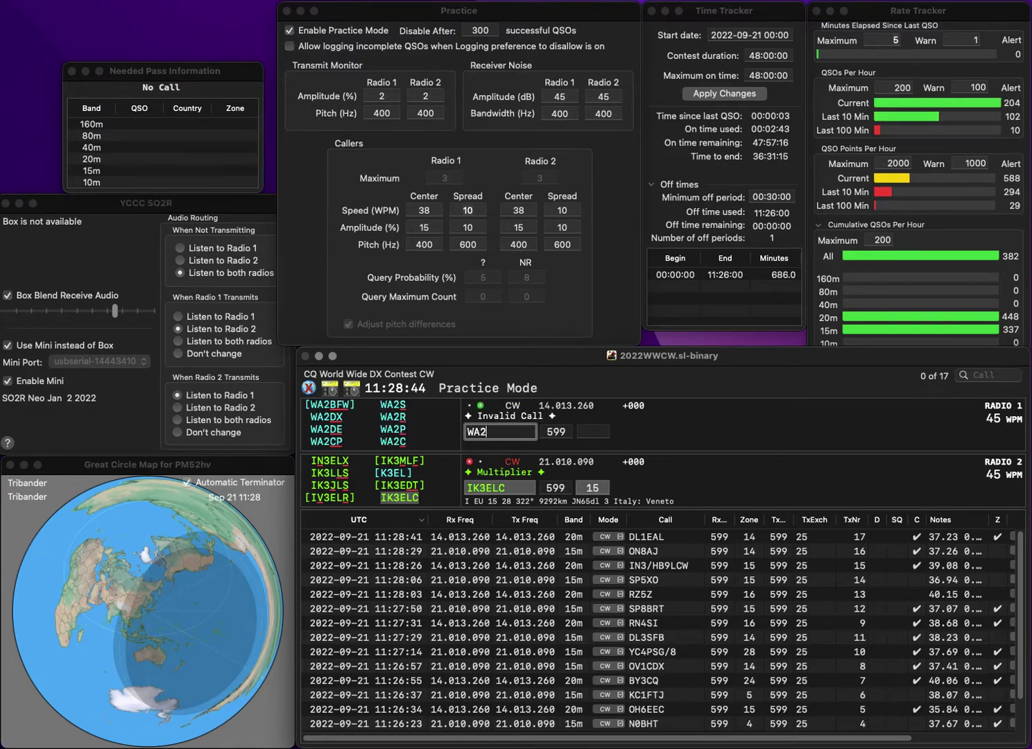
{"action": "key", "text": "space"}
{"action": "type", "text": "5"}
{"action": "key", "text": "Return"}
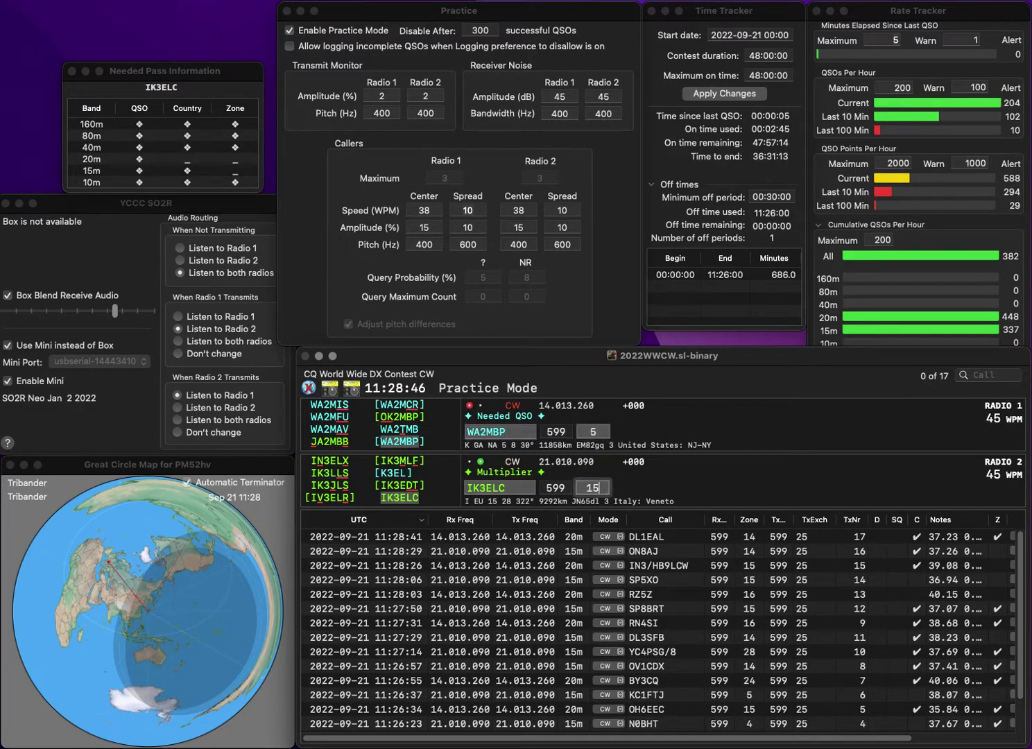
{"action": "key", "text": "Return"}
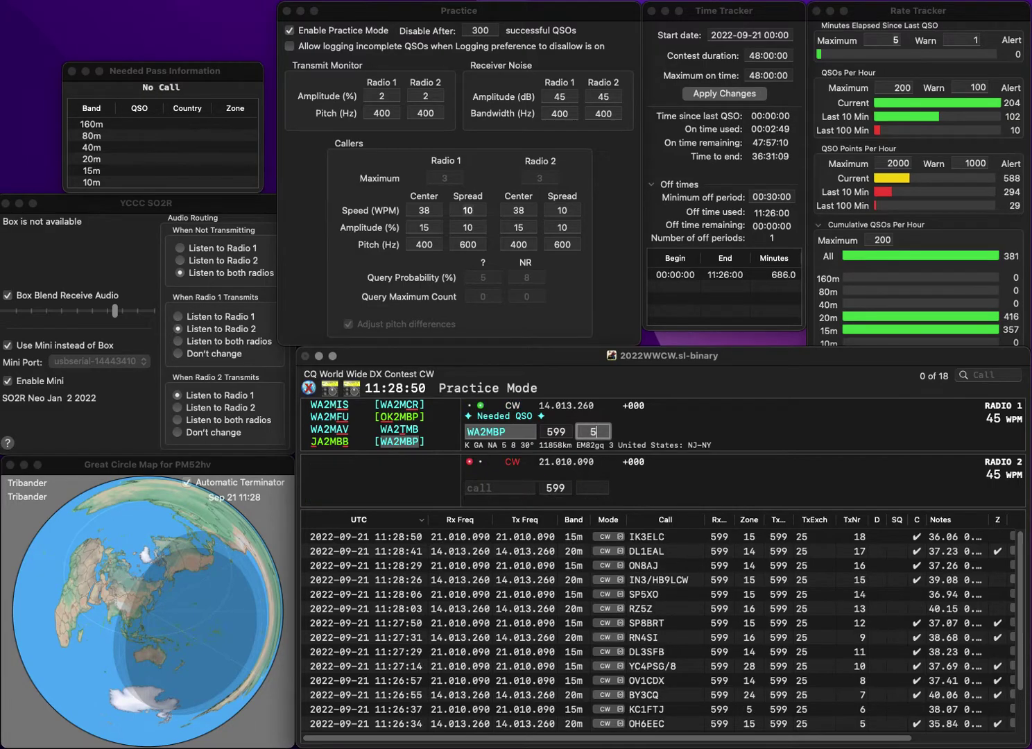
{"action": "key", "text": "Return"}
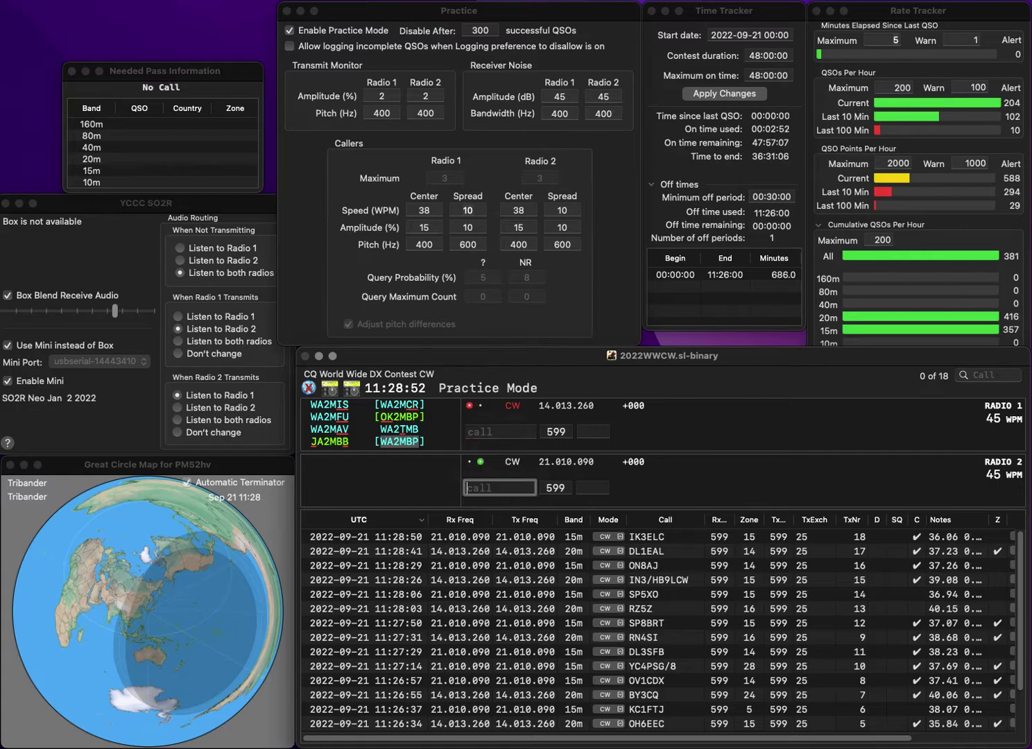
Enter and send the partial calls WDI on Radio 2 and JH on Radio 1
{"action": "type", "text": "WB"}
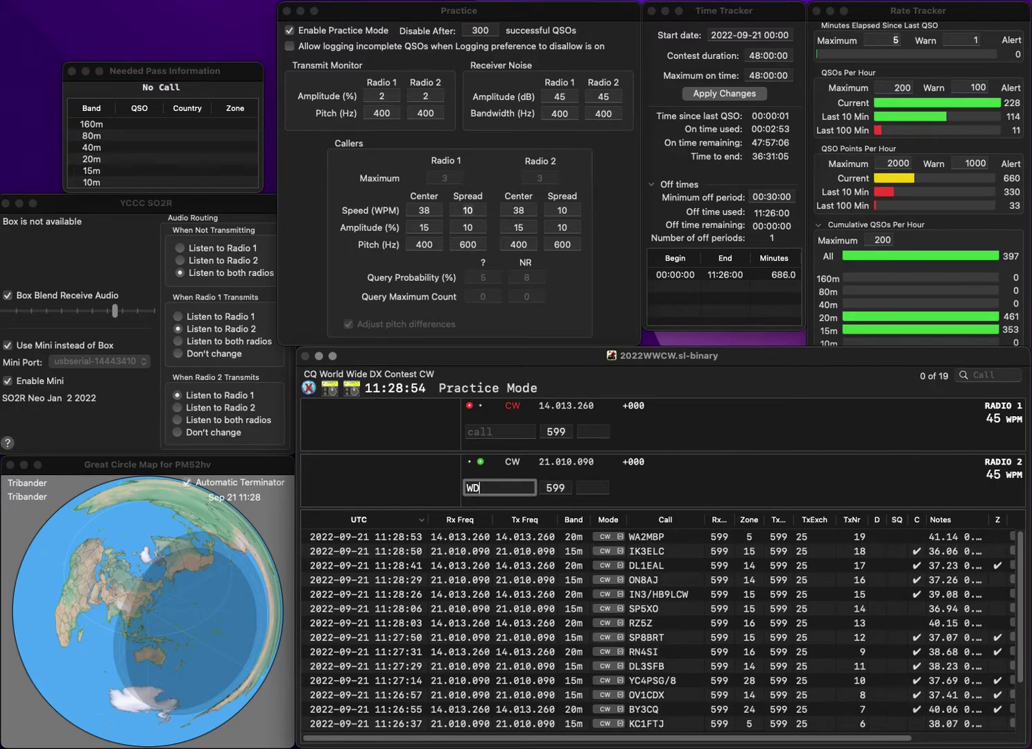
{"action": "type", "text": "I"}
{"action": "key", "text": "Return"}
{"action": "type", "text": "JH"}
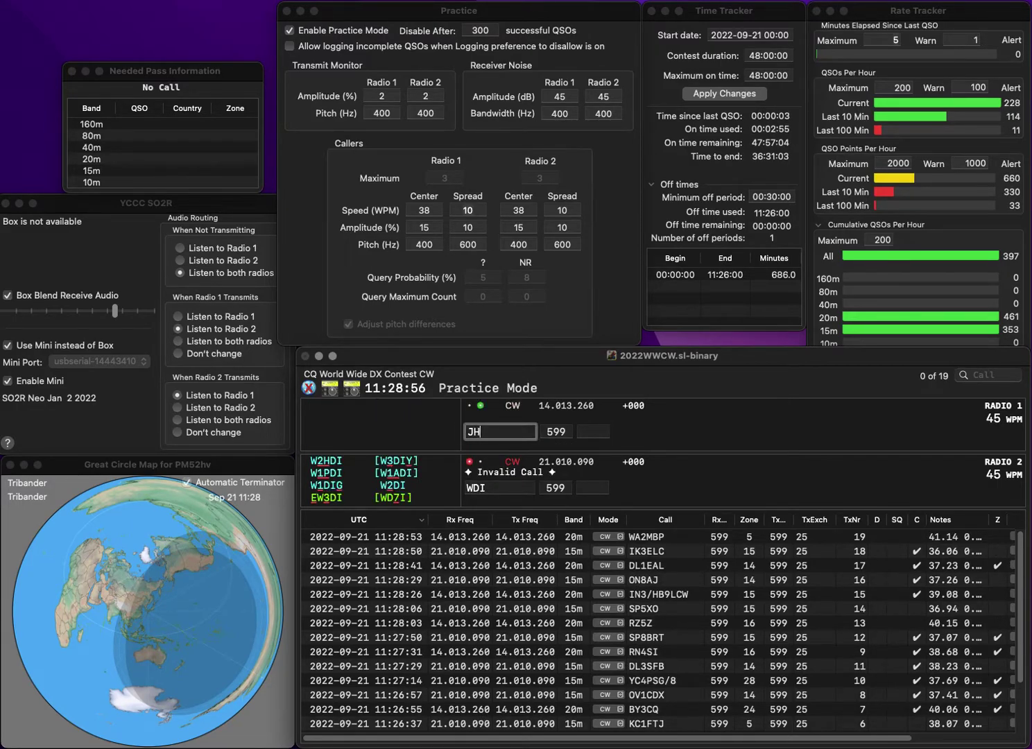
{"action": "key", "text": "Return"}
Correct the call on Radio 2 to WD9IQN and send the exchange to that station
{"action": "key", "text": "BackSpace"}
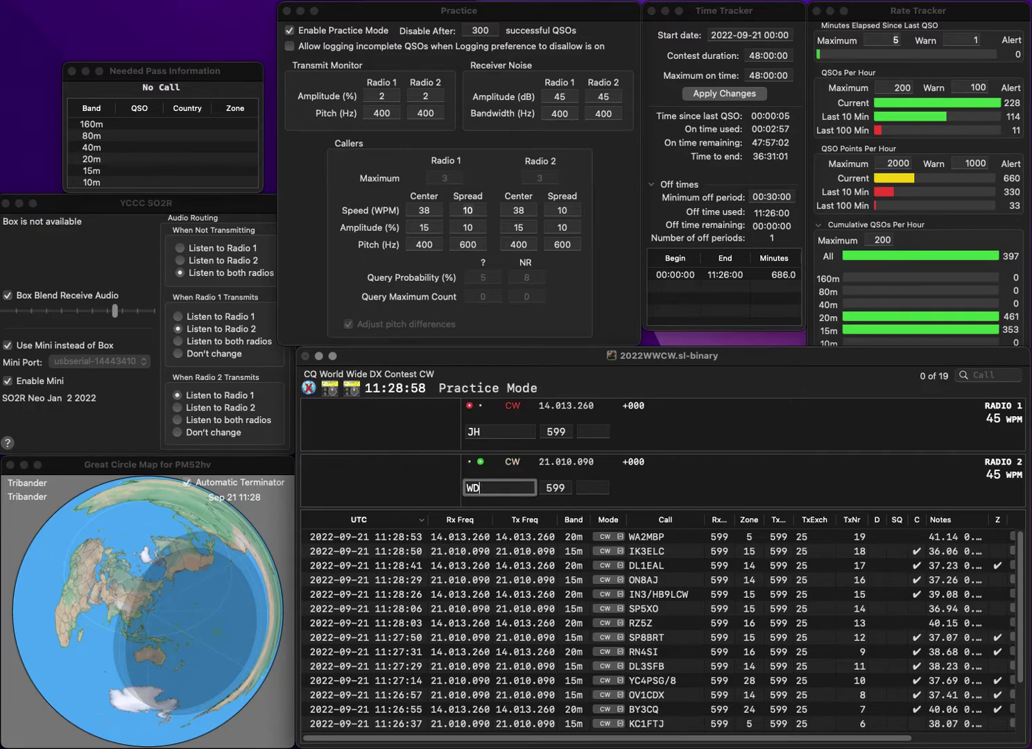
{"action": "type", "text": "9I"}
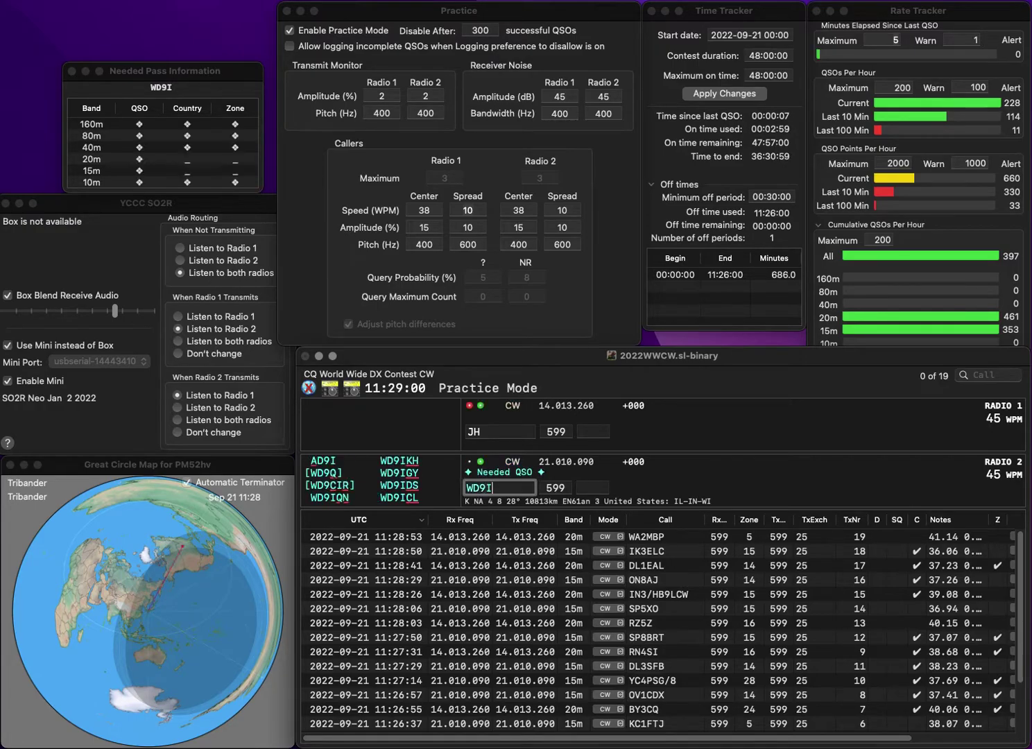
{"action": "type", "text": "QN"}
{"action": "key", "text": "Return"}
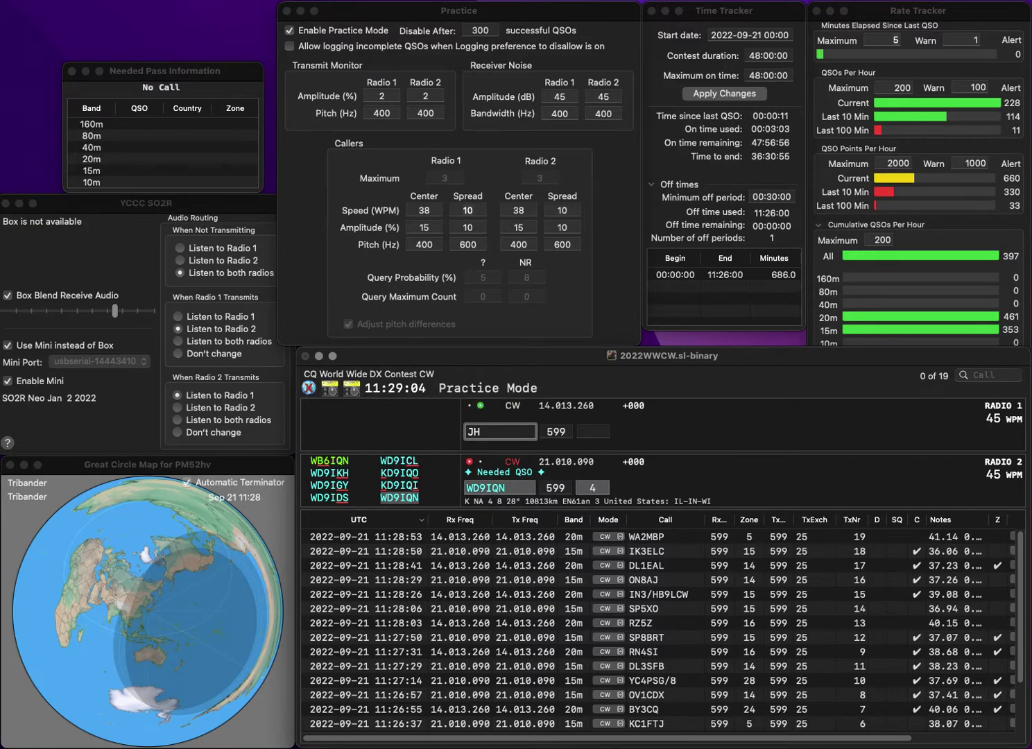
{"action": "type", "text": "5OWG"}
{"action": "key", "text": "Return"}
{"action": "key", "text": "Delete"}
{"action": "type", "text": "4OWG"}
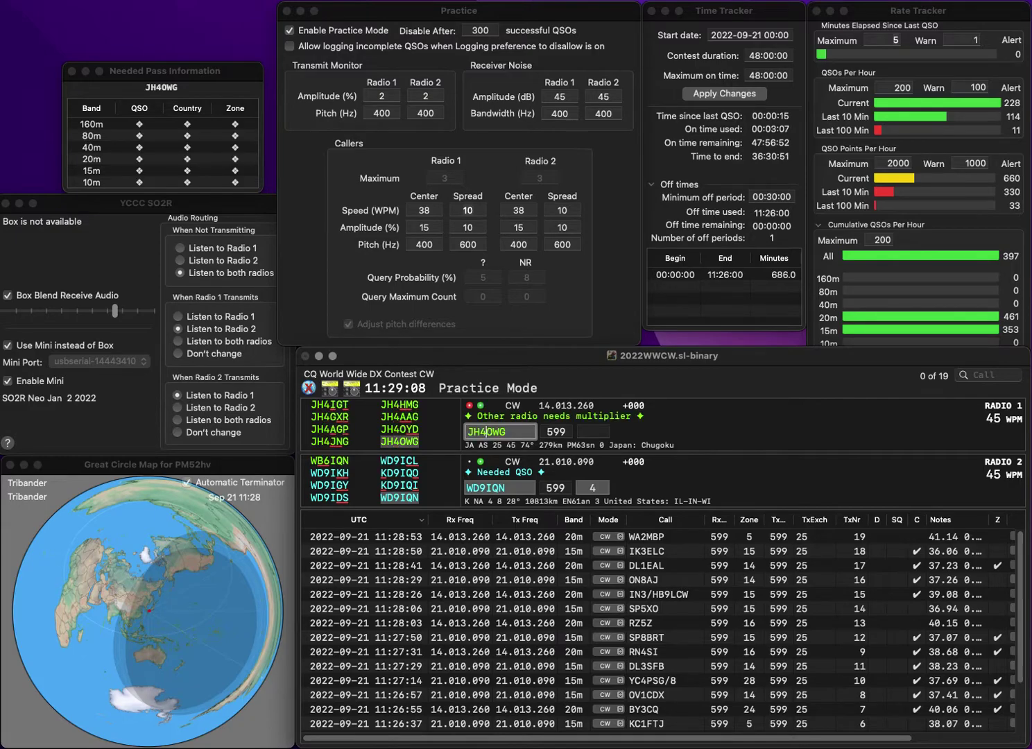
{"action": "key", "text": "Tab"}
{"action": "key", "text": "Tab"}
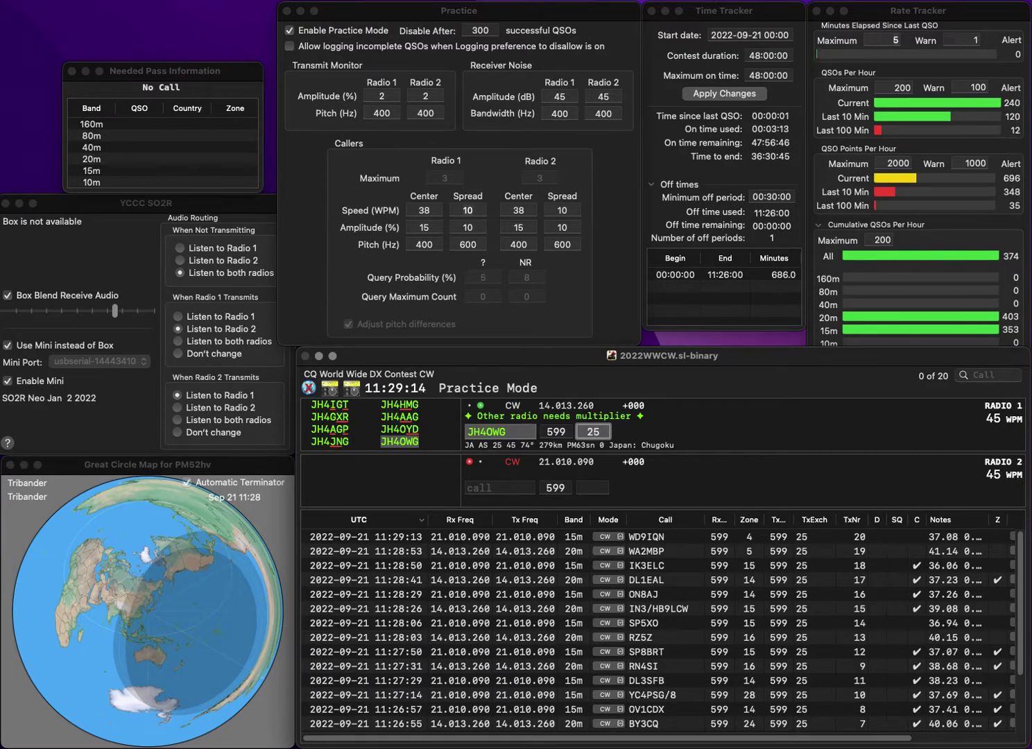
{"action": "key", "text": "Return"}
Enter and send JA0IAA on Radio 2 and WU9D on Radio 1, and log the JA0IAA contact
{"action": "type", "text": "JA0IAA"}
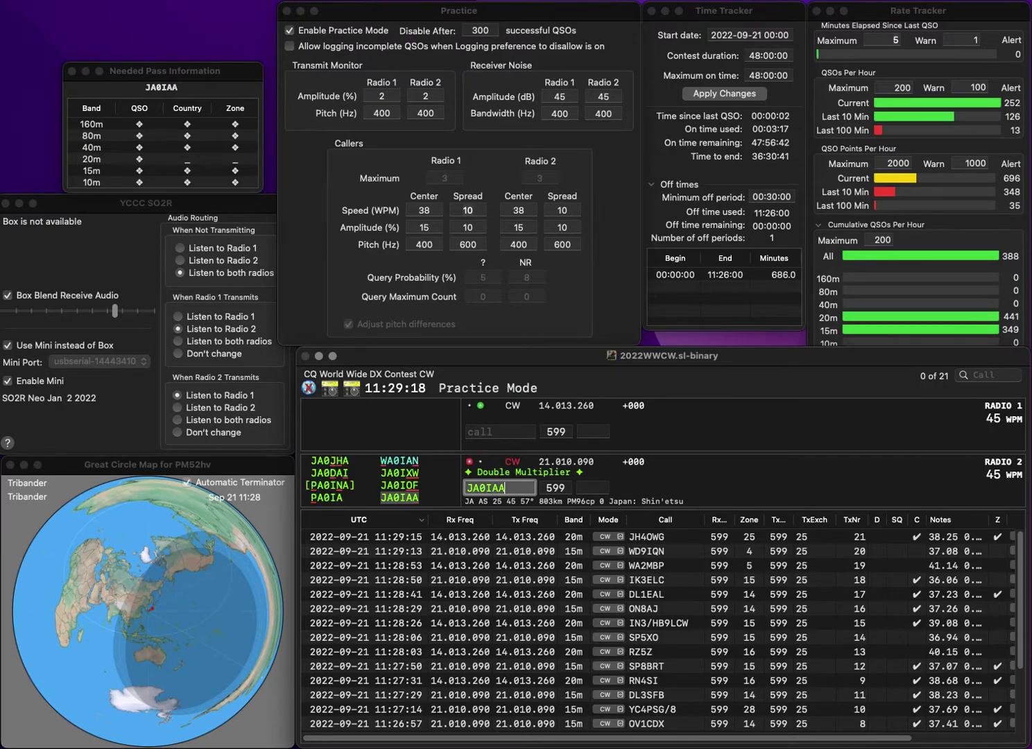
{"action": "key", "text": "Return"}
{"action": "type", "text": "U9D"}
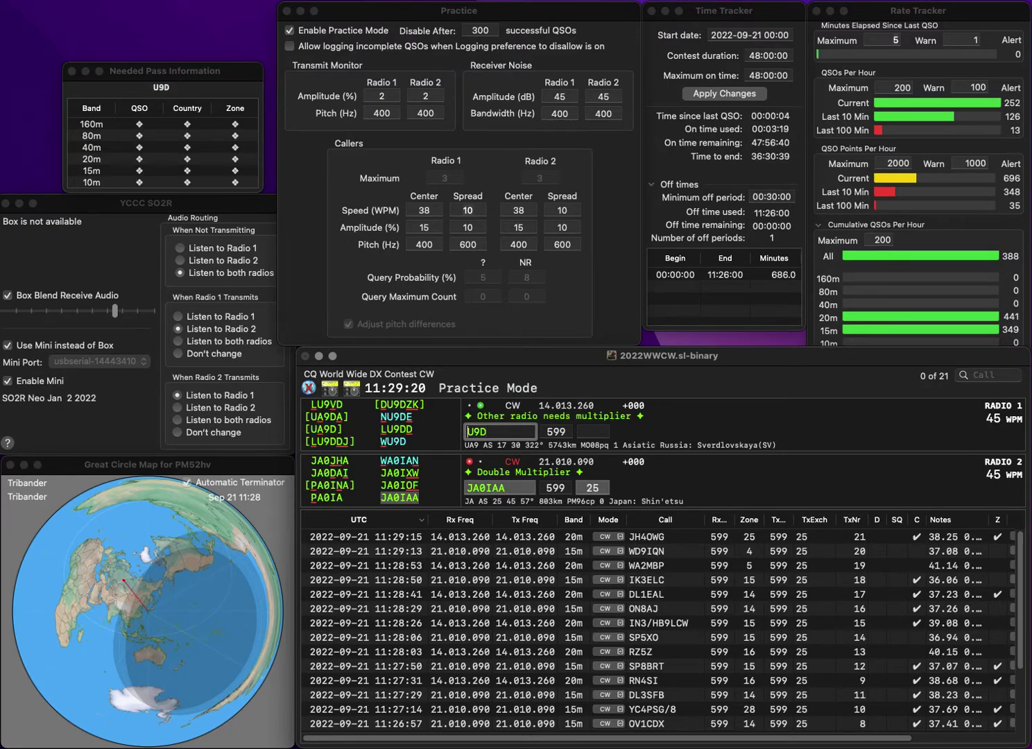
{"action": "type", "text": "W"}
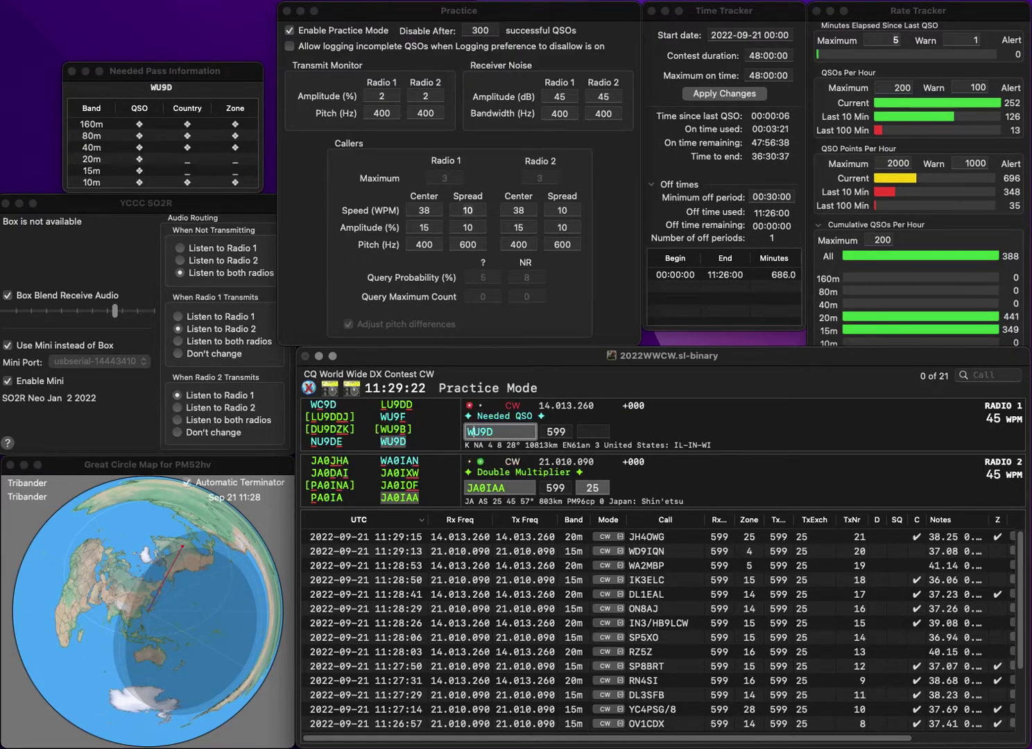
{"action": "key", "text": "Return"}
Correct the last letter of the Radio 1 call so it reads WU9B, and send the corrected call
{"action": "left_click", "coordinate": [473, 431]}
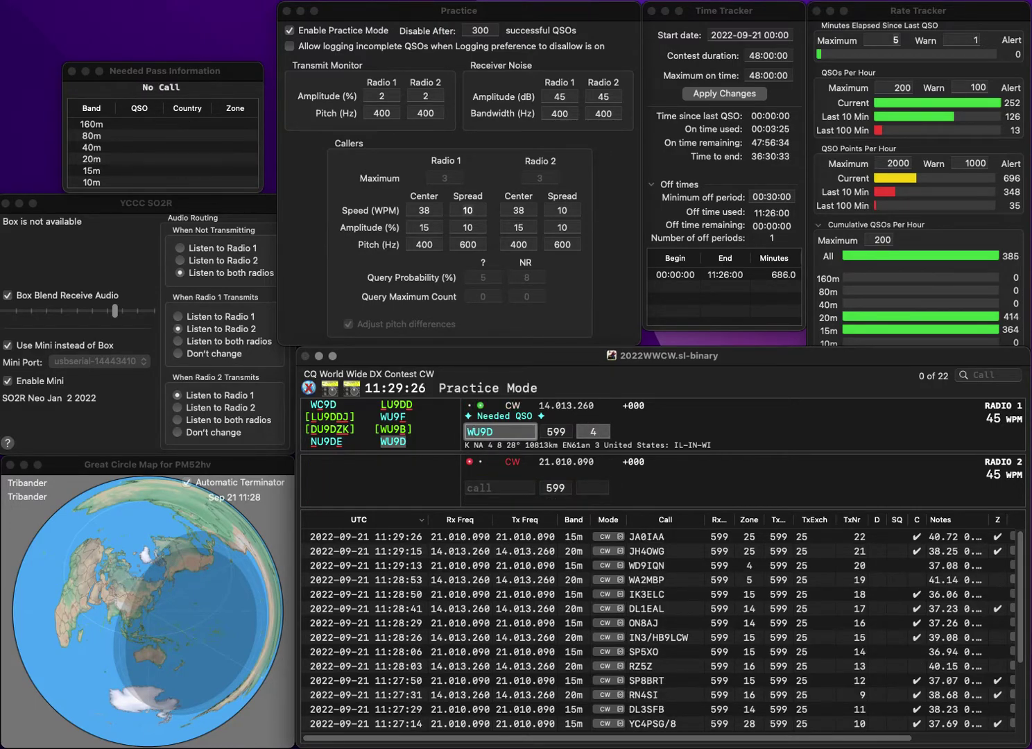
{"action": "key", "text": "space"}
{"action": "key", "text": "space"}
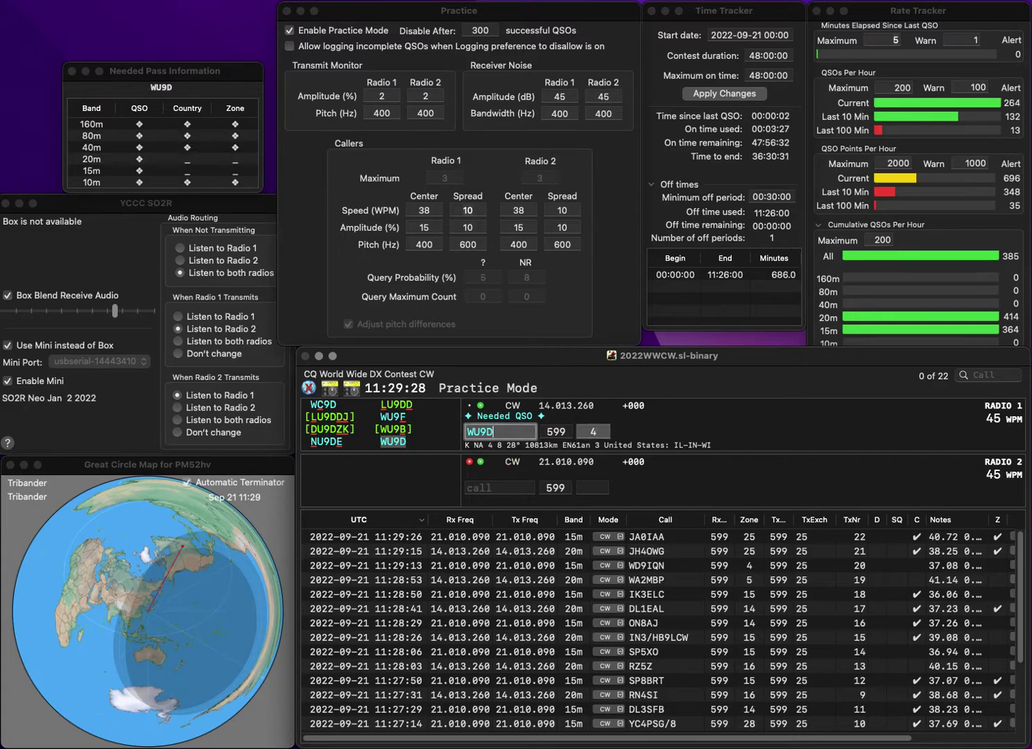
{"action": "key", "text": "BackSpace"}
{"action": "type", "text": "B"}
{"action": "key", "text": "Return"}
Enter the call on Radio 2 as VY1RAC, adding its missing first letter, and send the exchange
{"action": "type", "text": "Y1"}
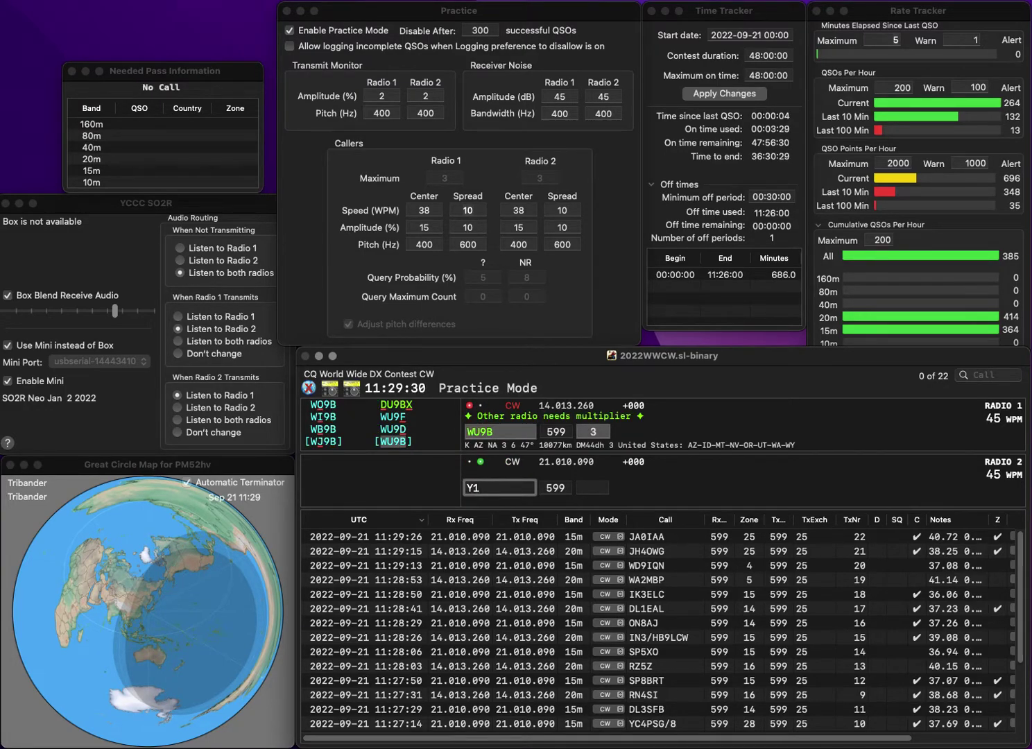
{"action": "type", "text": "RAC"}
{"action": "key", "text": "super+Left"}
{"action": "type", "text": "V"}
{"action": "key", "text": "Return"}
{"action": "key", "text": "space"}
{"action": "key", "text": "Return"}
{"action": "key", "text": "space"}
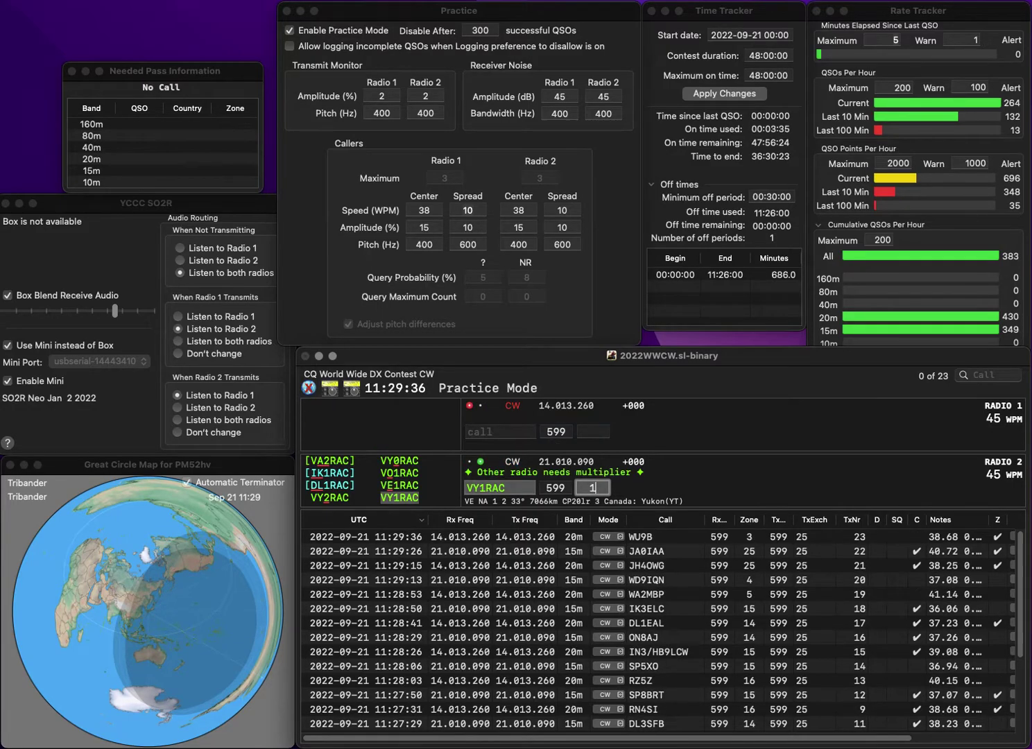
{"action": "key", "text": "Return"}
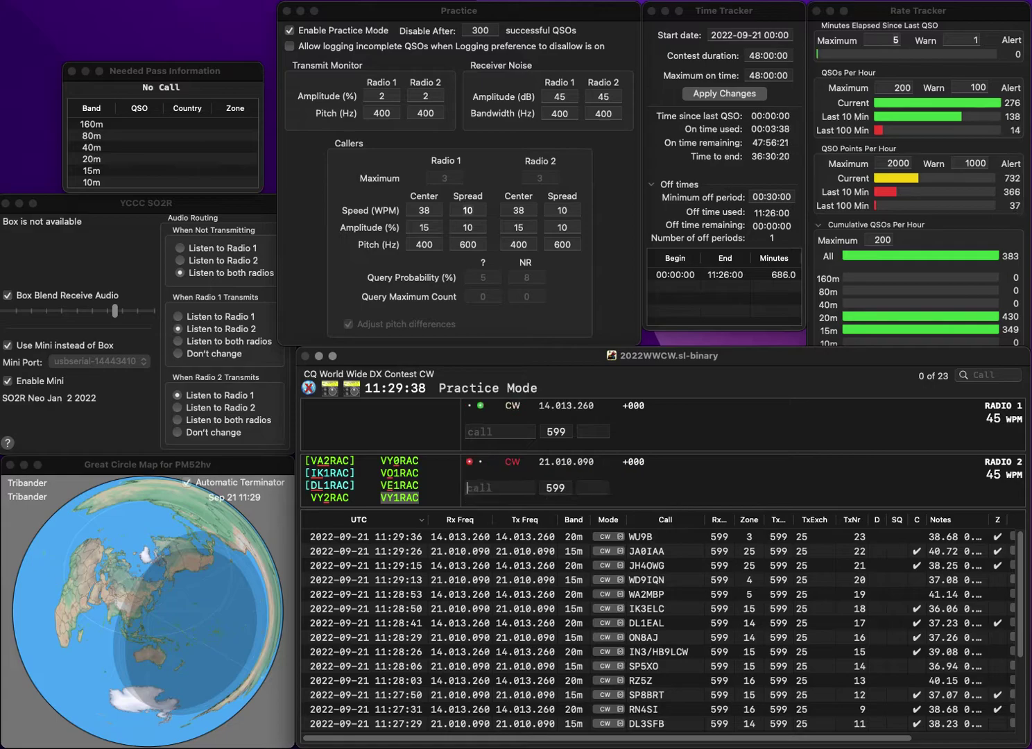
{"action": "type", "text": "K8RDG"}
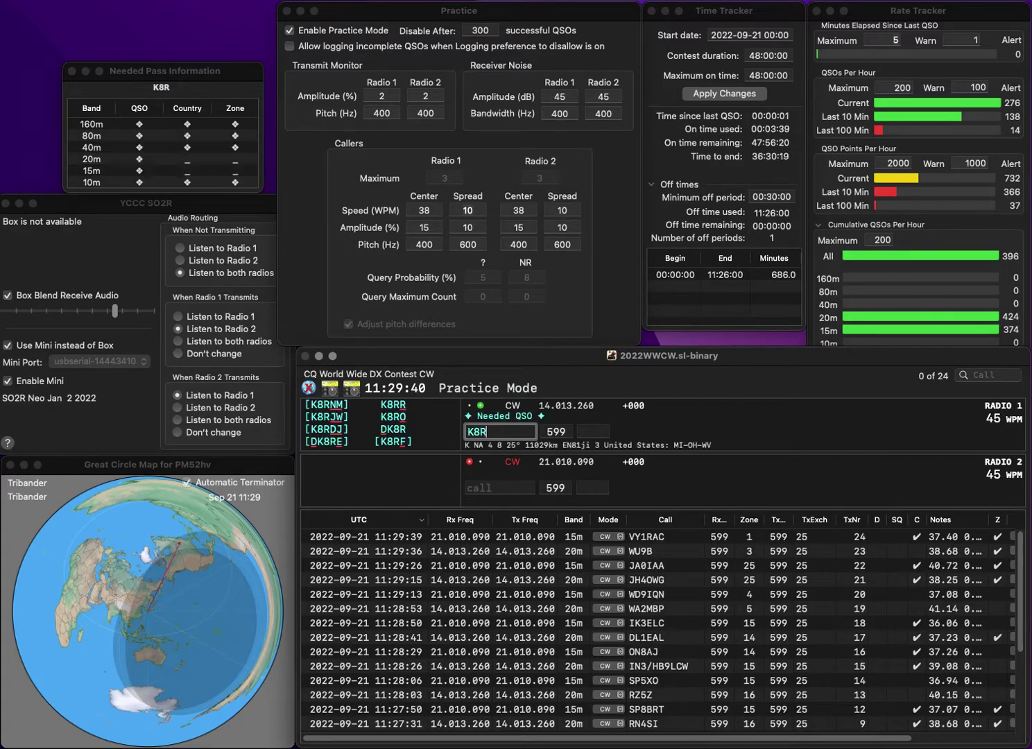
{"action": "key", "text": "Return"}
{"action": "type", "text": "N5OF"}
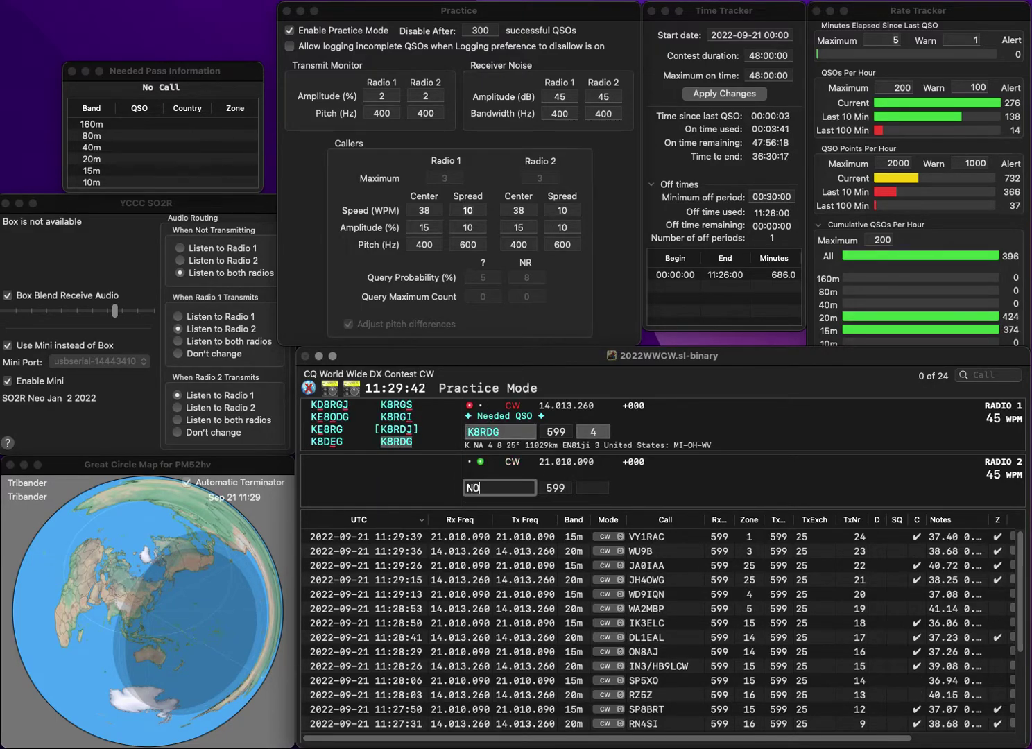
{"action": "key", "text": "Return"}
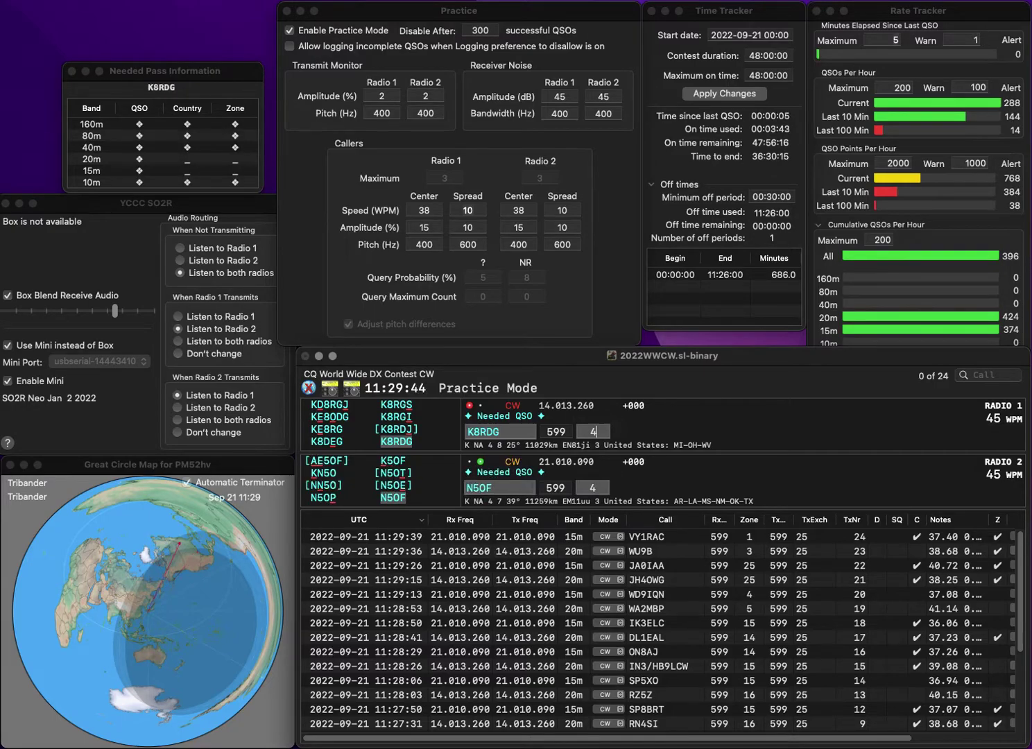
{"action": "key", "text": "Return"}
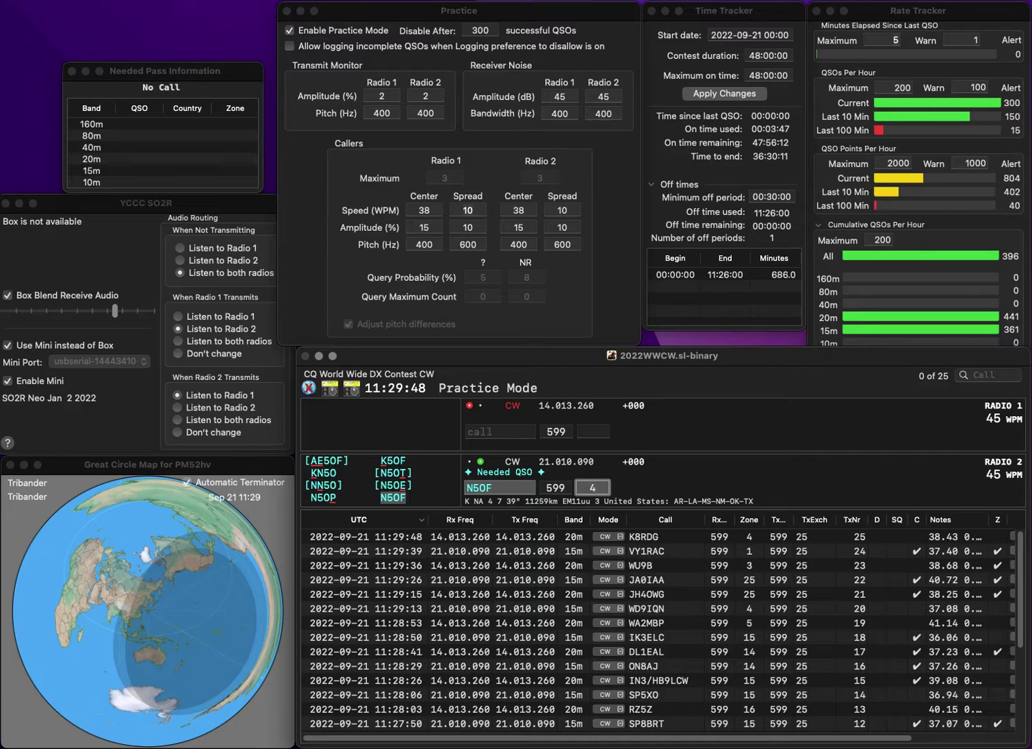
{"action": "key", "text": "Return"}
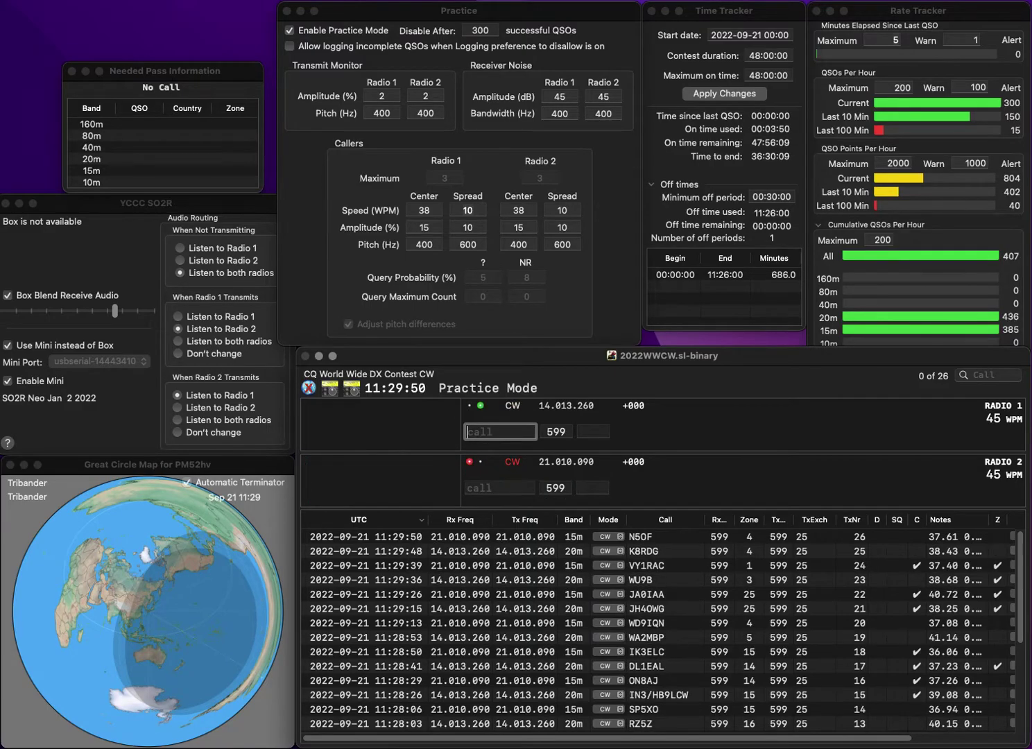
{"action": "type", "text": "KB1E"}
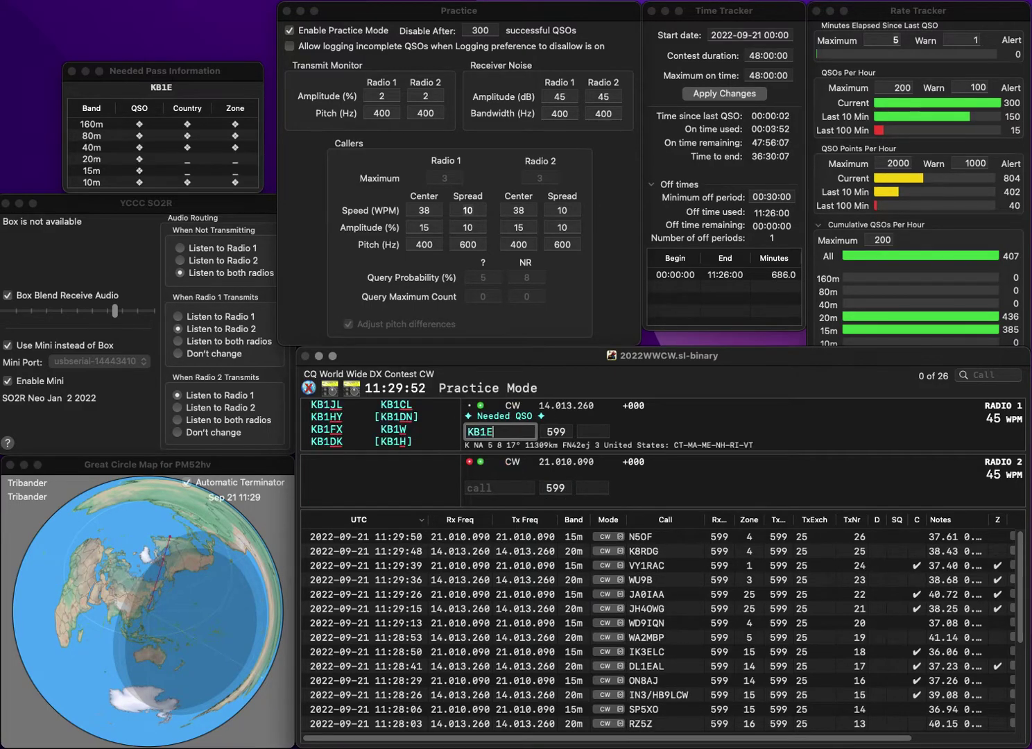
{"action": "type", "text": "FS/2"}
{"action": "key", "text": "Return"}
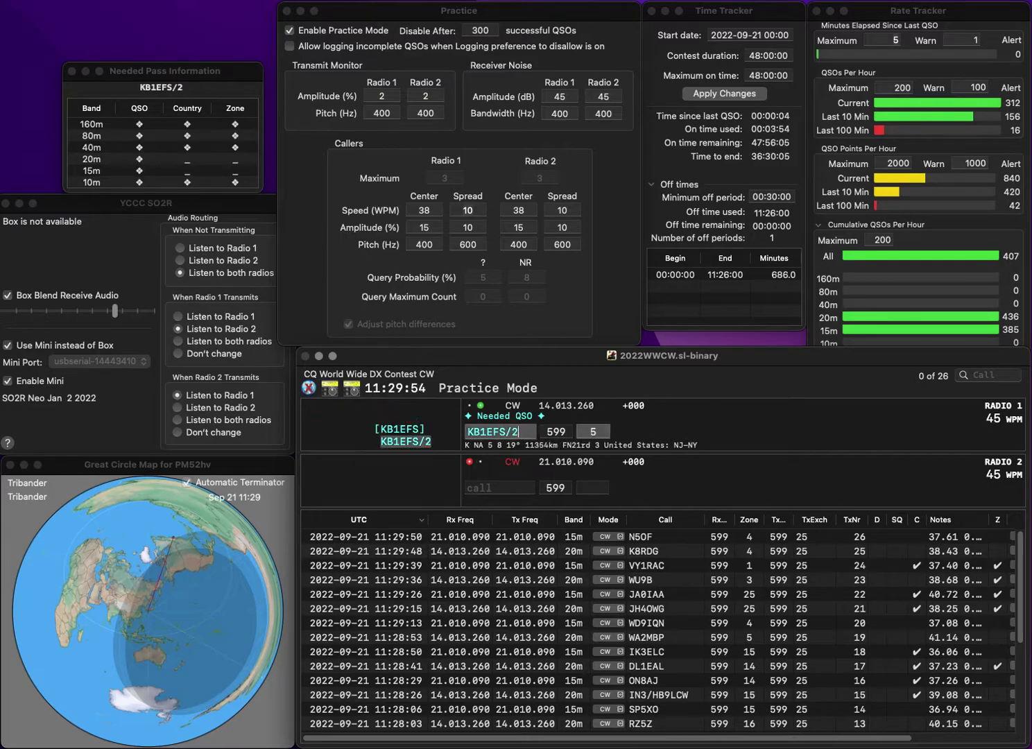
{"action": "type", "text": "PY"}
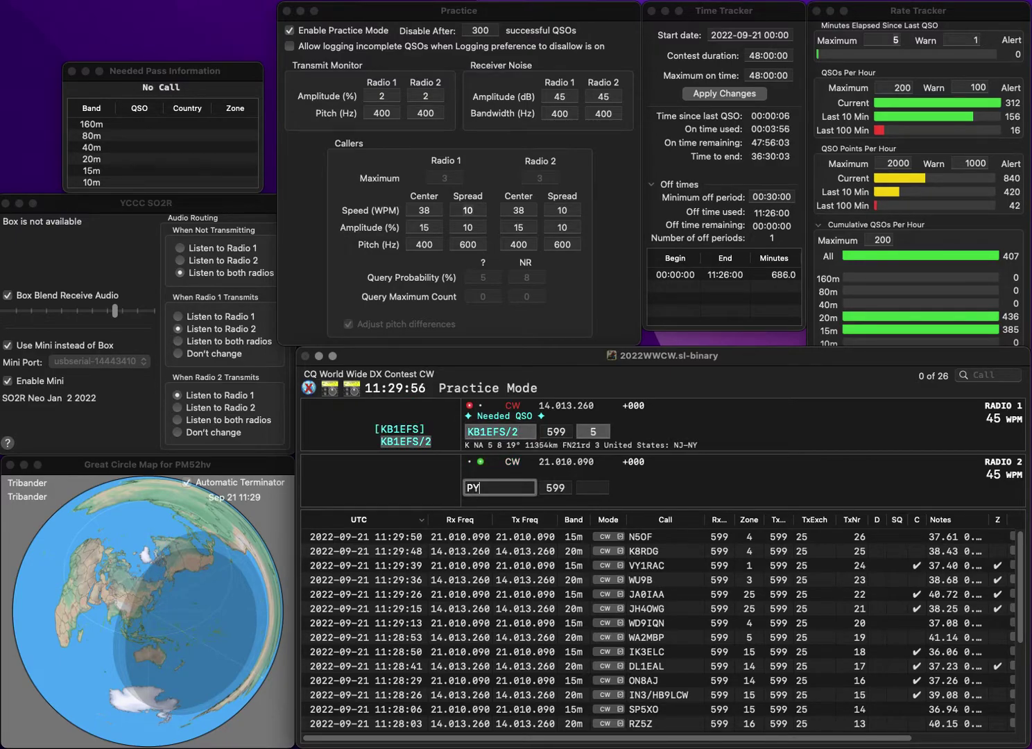
{"action": "type", "text": "3GE"}
{"action": "key", "text": "Return"}
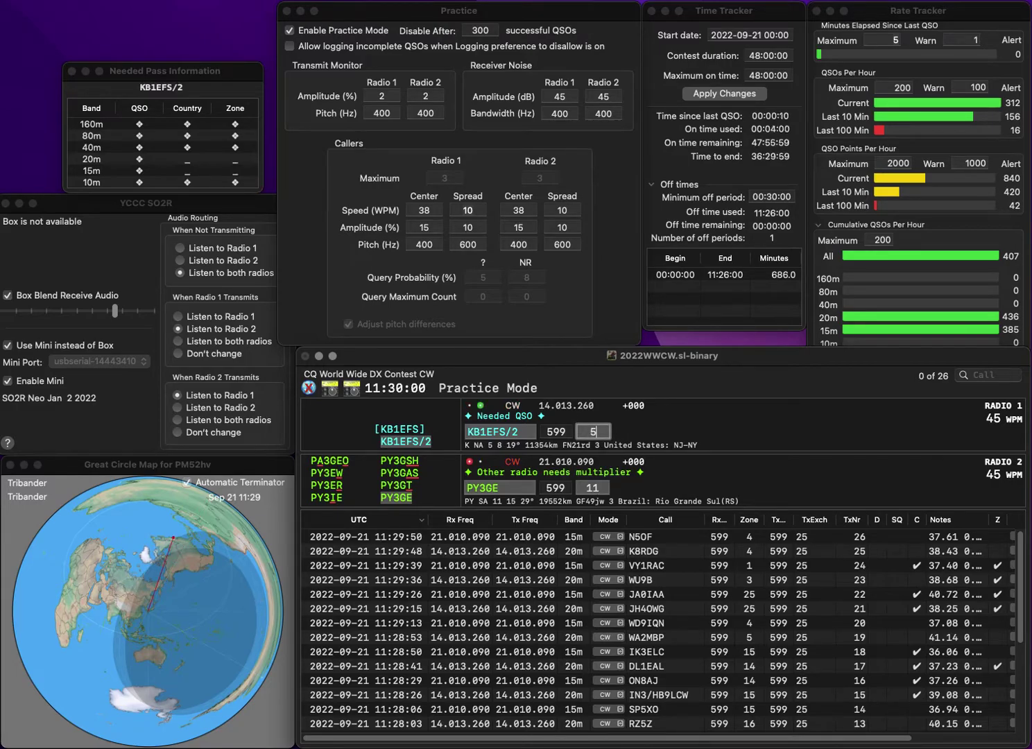
{"action": "key", "text": "Return"}
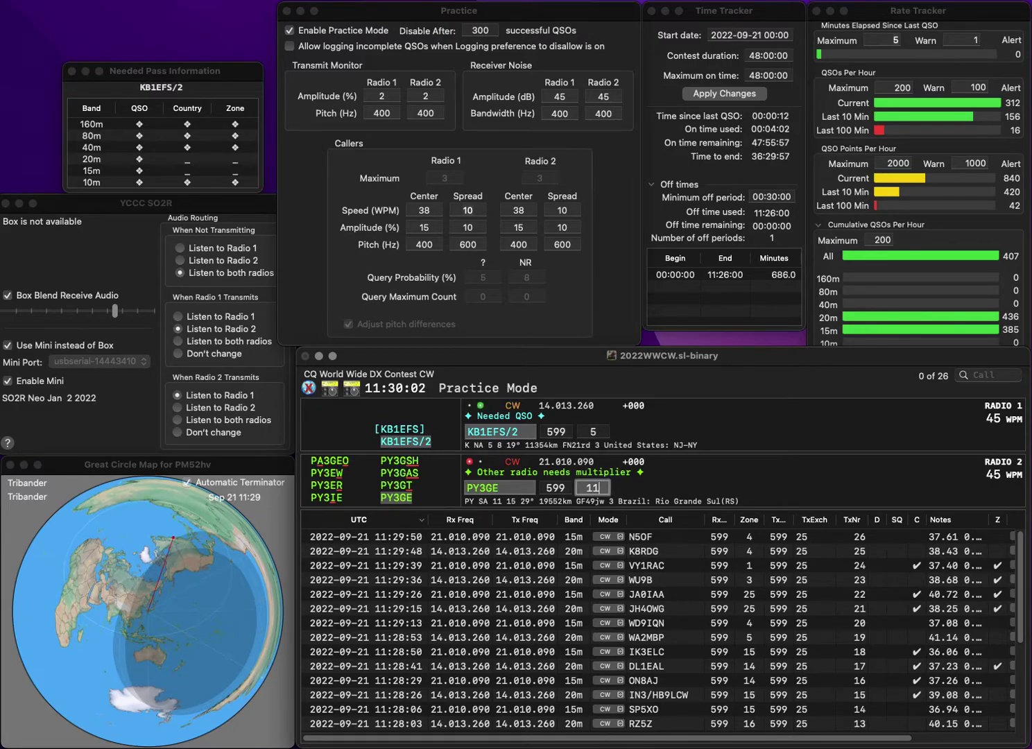
{"action": "key", "text": "Return"}
{"action": "key", "text": "Return"}
Enter and send AK4R on Radio 1 and IB3T on Radio 2, and log both contacts
{"action": "type", "text": "AK"}
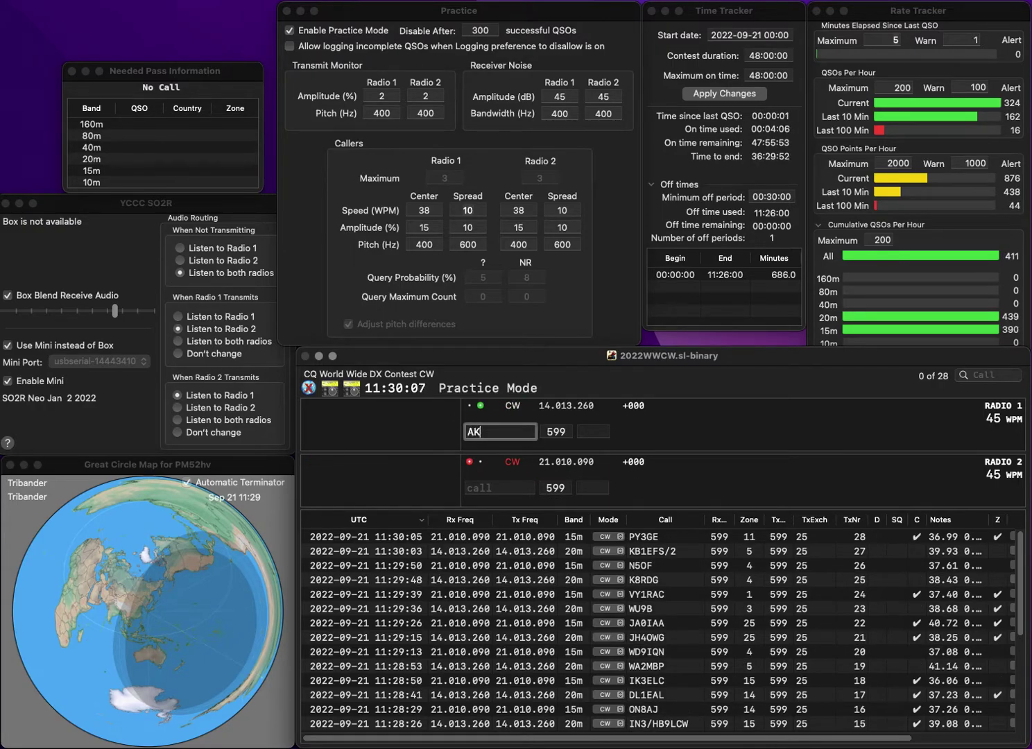
{"action": "type", "text": "4L"}
{"action": "key", "text": "BackSpace"}
{"action": "type", "text": "R"}
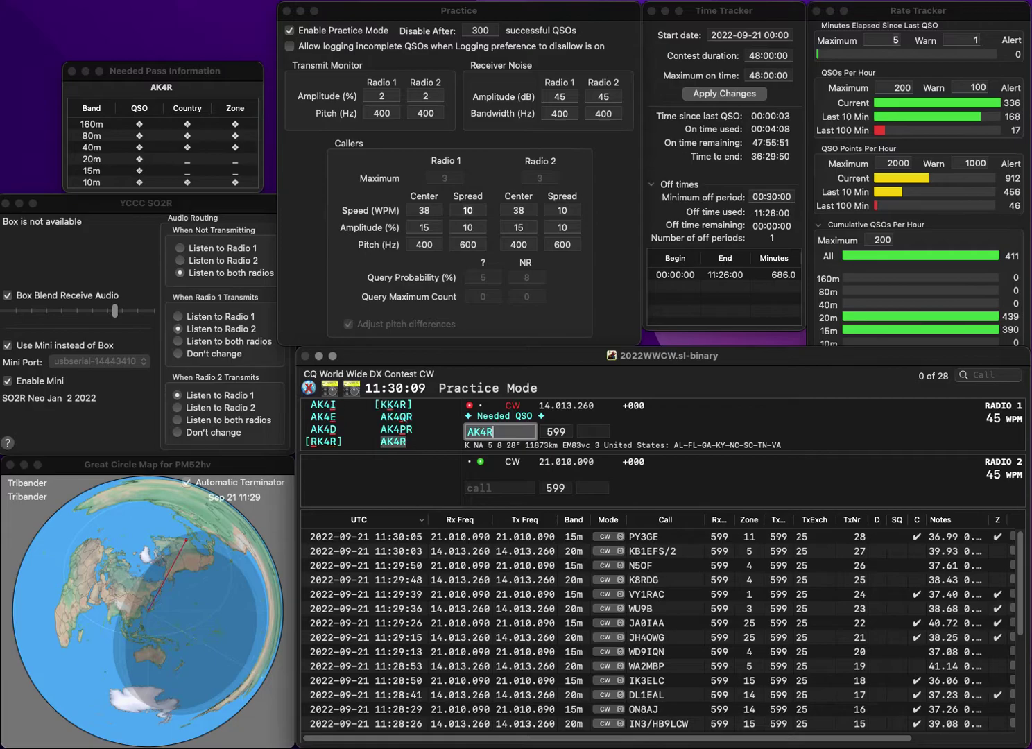
{"action": "key", "text": "Return"}
{"action": "type", "text": "IB3T"}
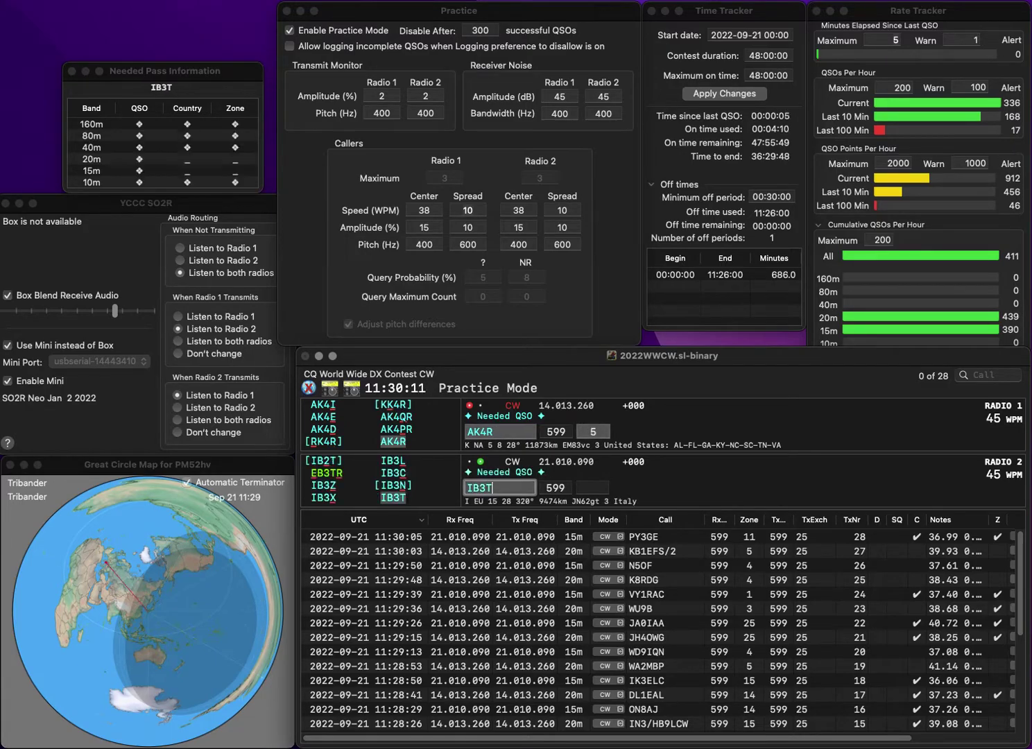
{"action": "key", "text": "Return"}
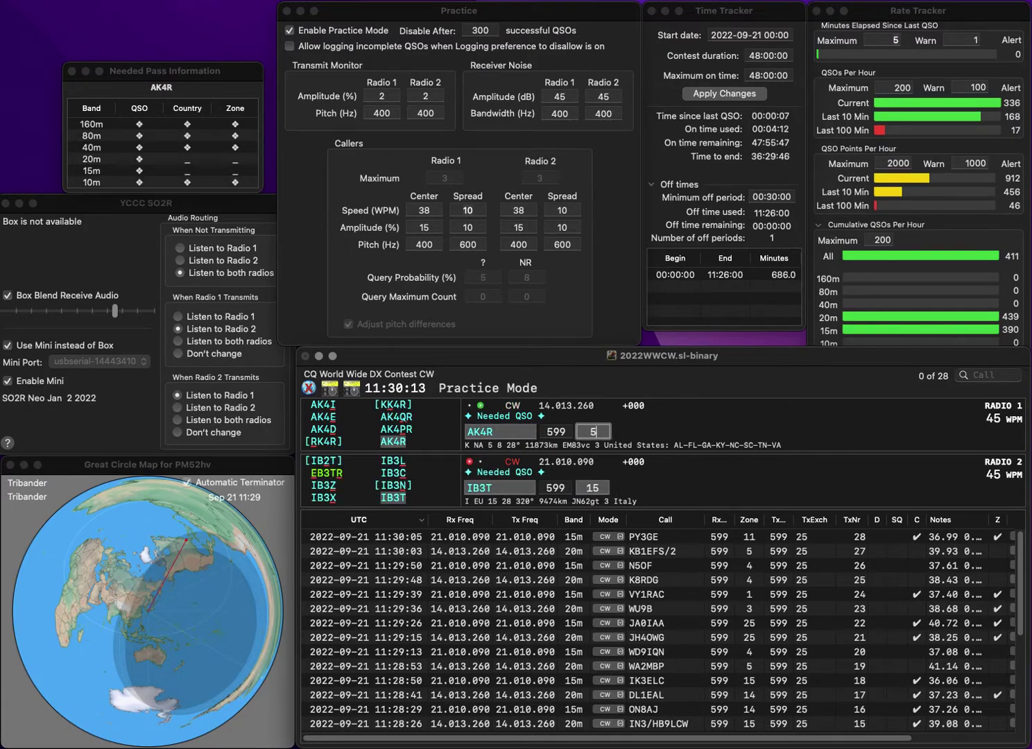
{"action": "key", "text": "Return"}
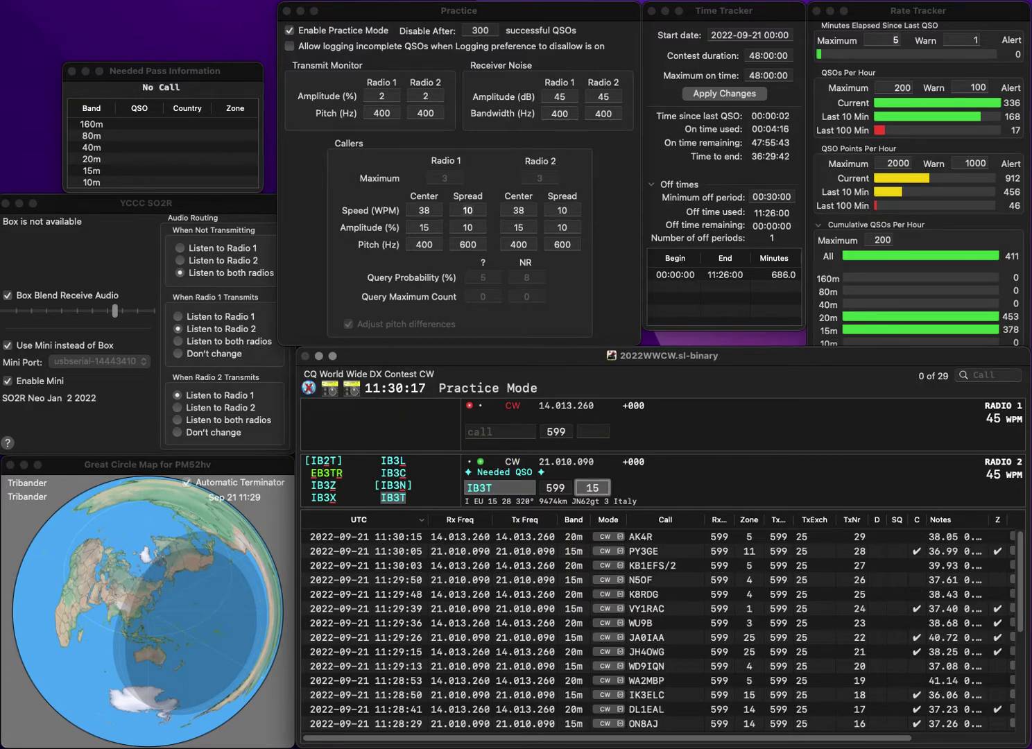
{"action": "key", "text": "Return"}
{"action": "type", "text": "UT3IA"}
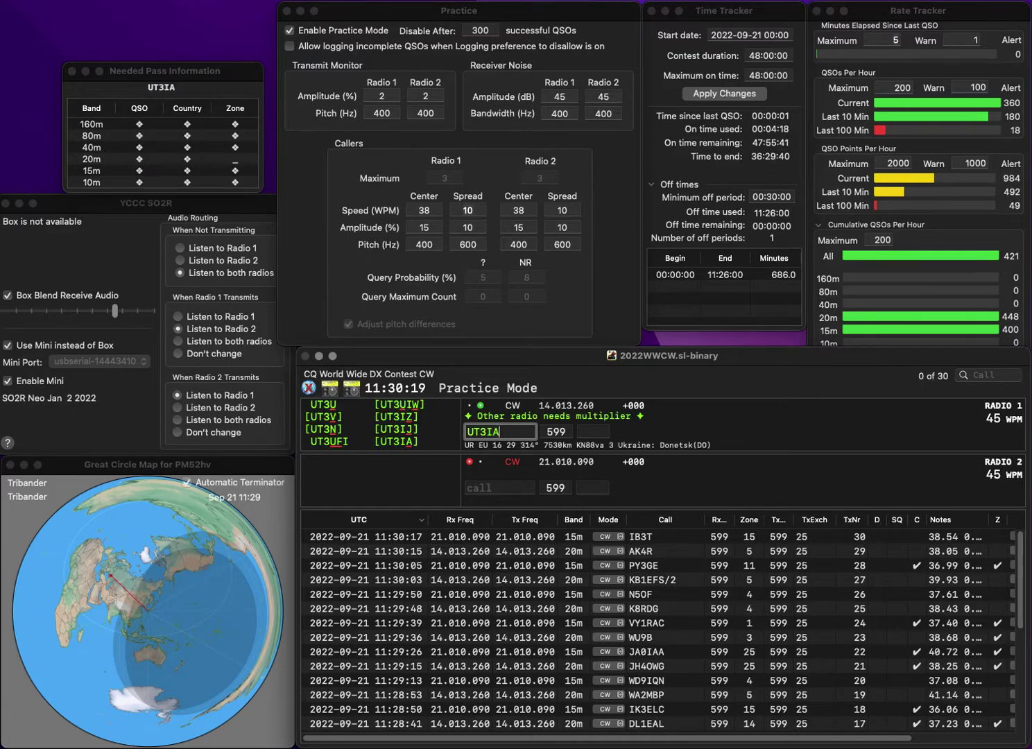
{"action": "key", "text": "Return"}
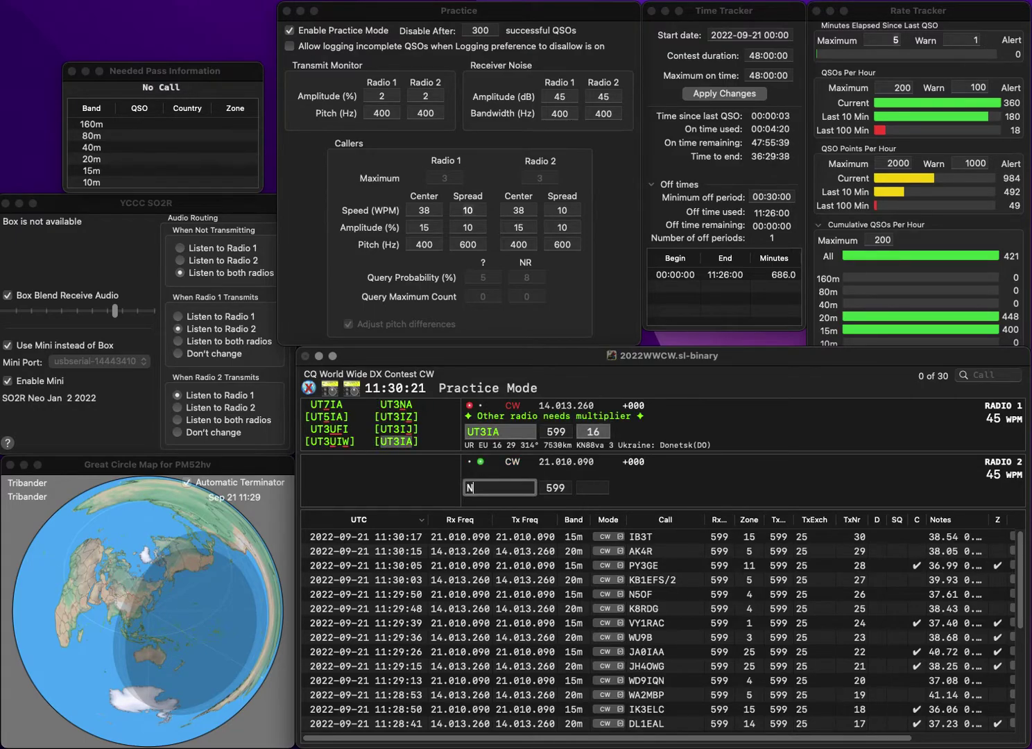
{"action": "type", "text": "6GMC"}
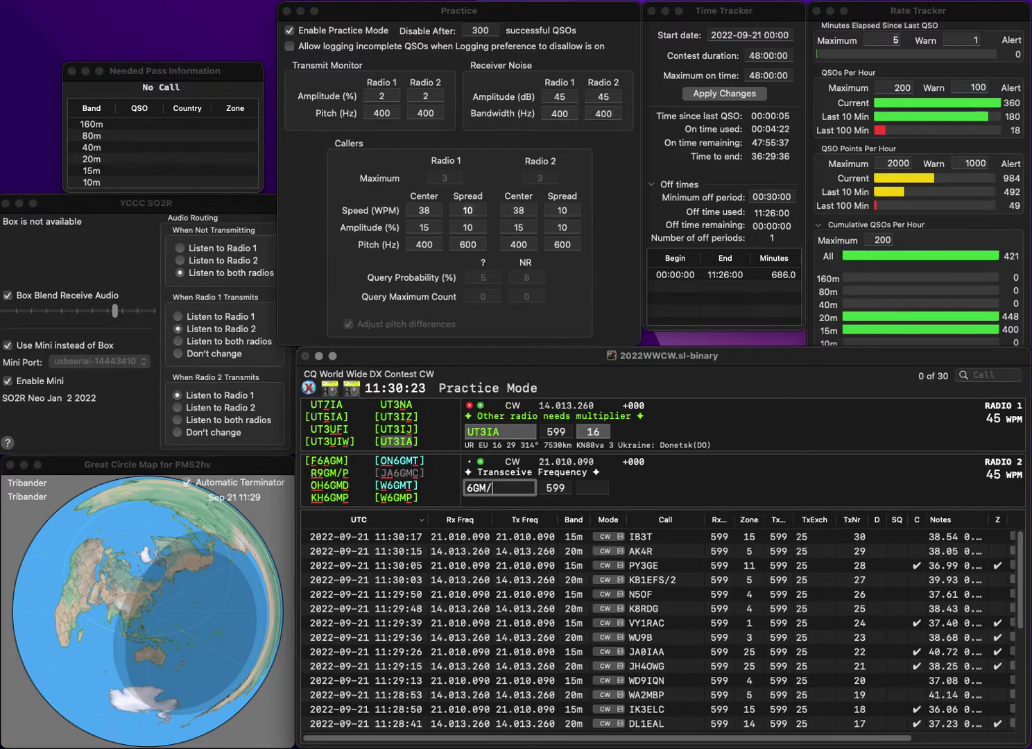
{"action": "key", "text": "ctrl+a"}
{"action": "type", "text": "JA"}
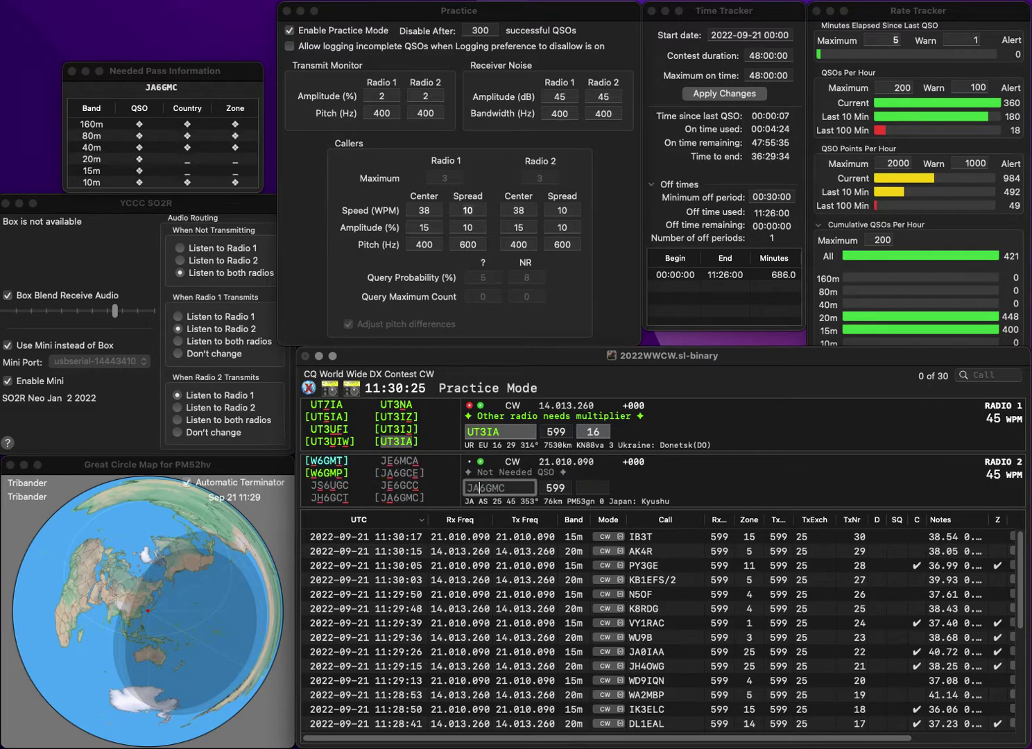
{"action": "key", "text": "Return"}
{"action": "key", "text": "space"}
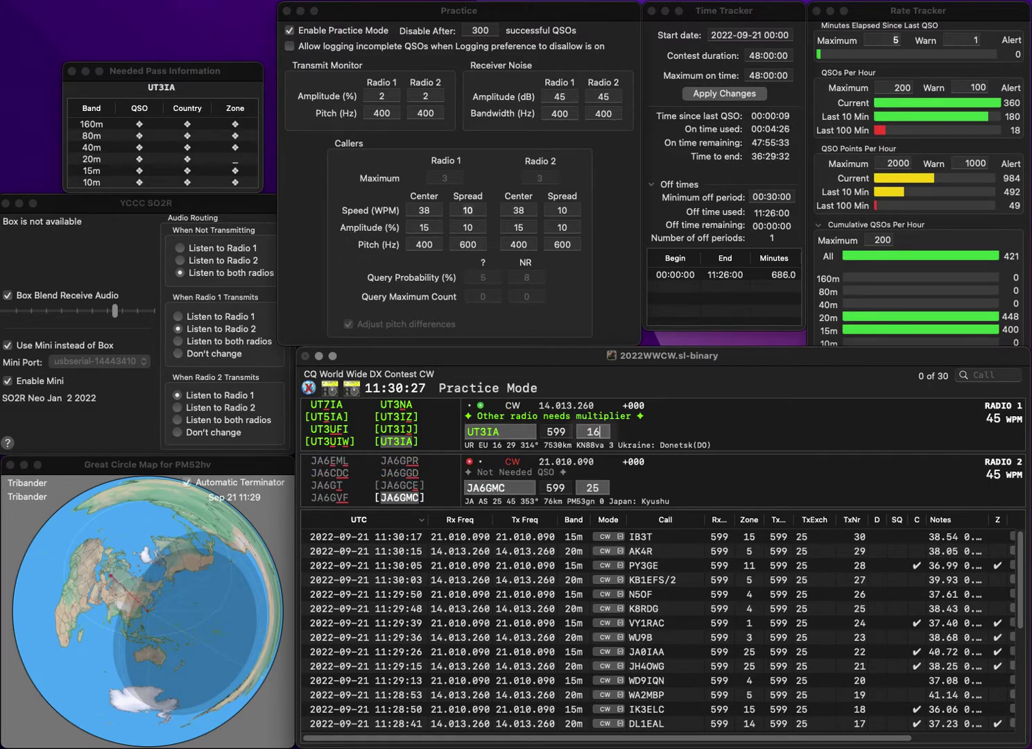
{"action": "key", "text": "Return"}
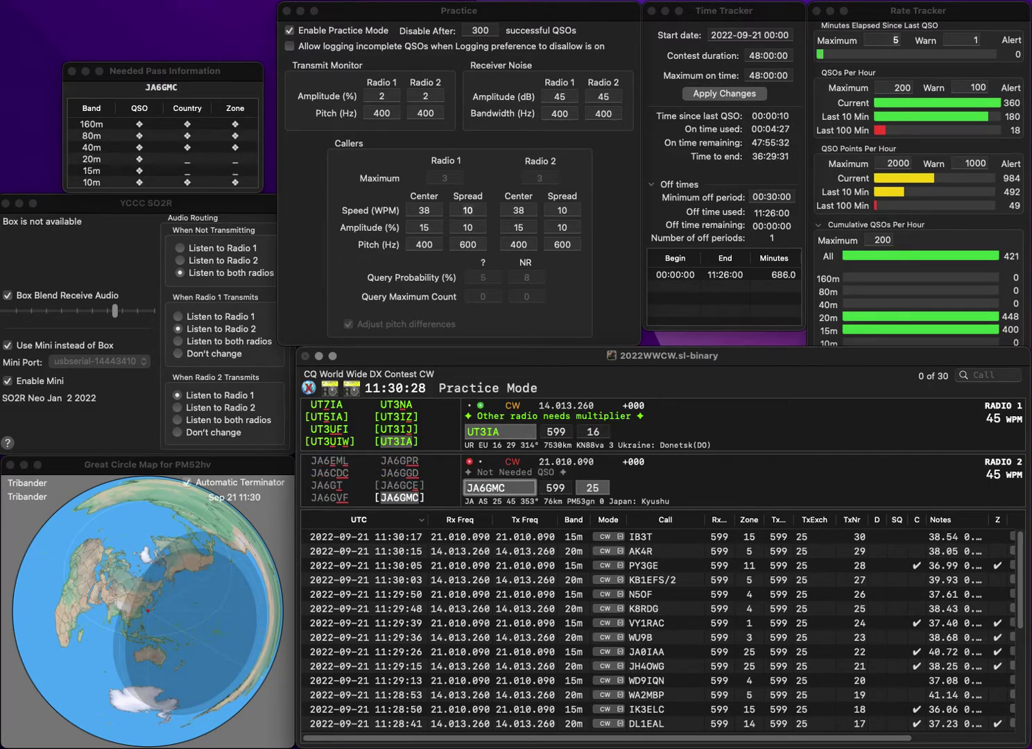
{"action": "key", "text": "space"}
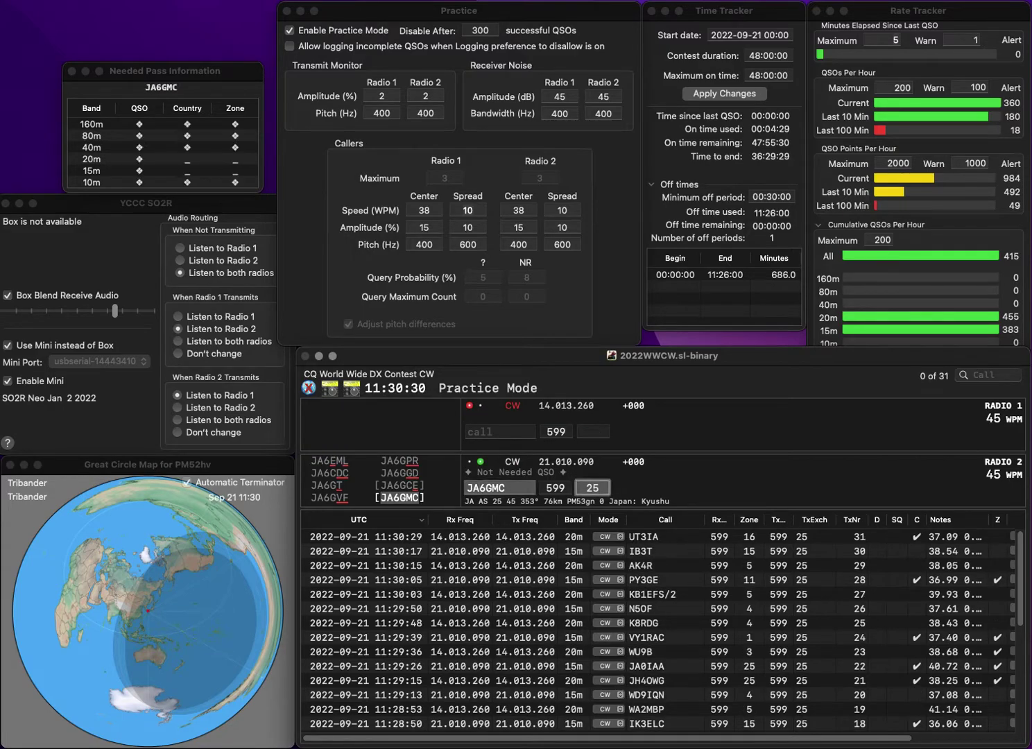
{"action": "key", "text": "Return"}
Enter and send EA3CJ on Radio 1 and NQ0M on Radio 2, and log both contacts
{"action": "type", "text": "EA3CJ"}
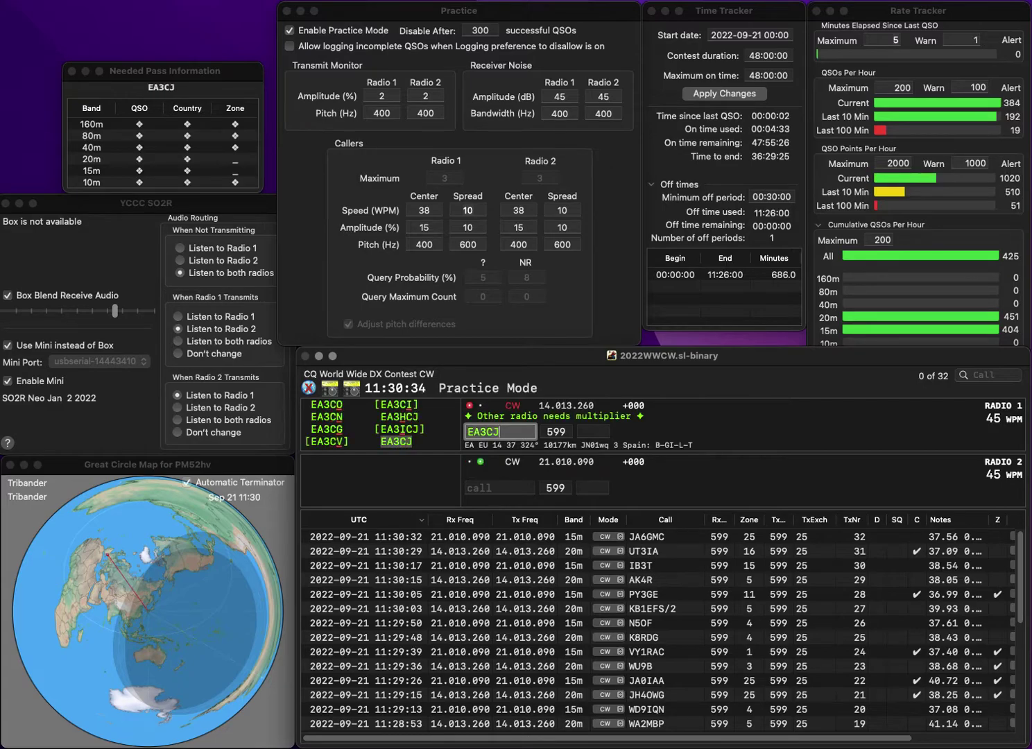
{"action": "key", "text": "Return"}
{"action": "type", "text": "NQ0M"}
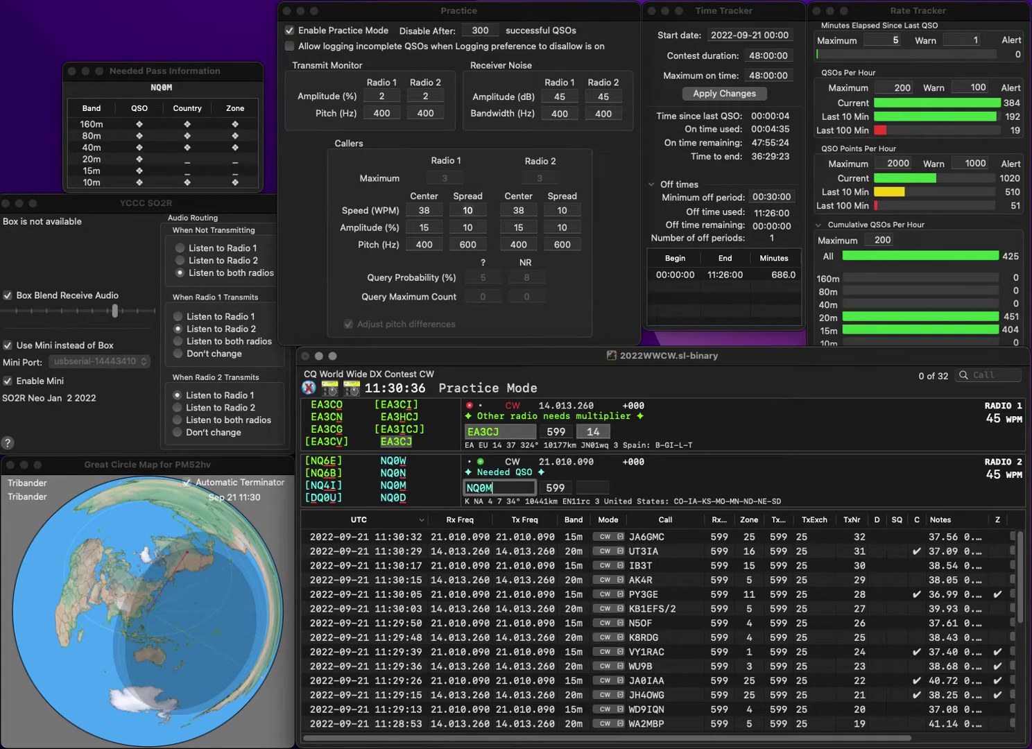
{"action": "key", "text": "Return"}
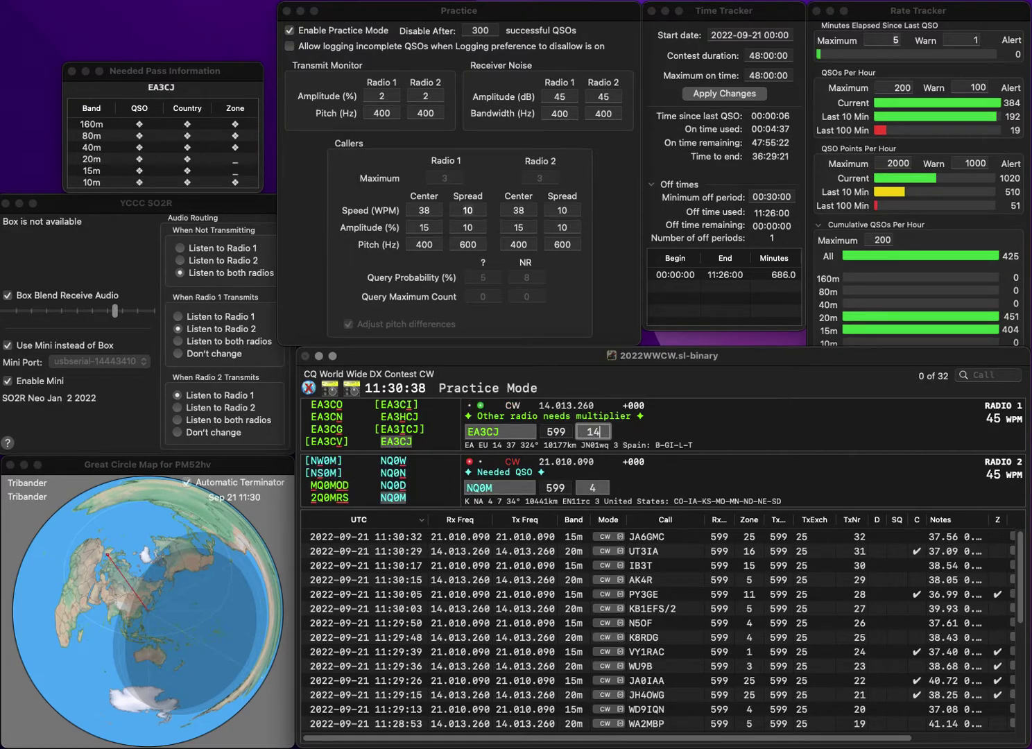
{"action": "key", "text": "Return"}
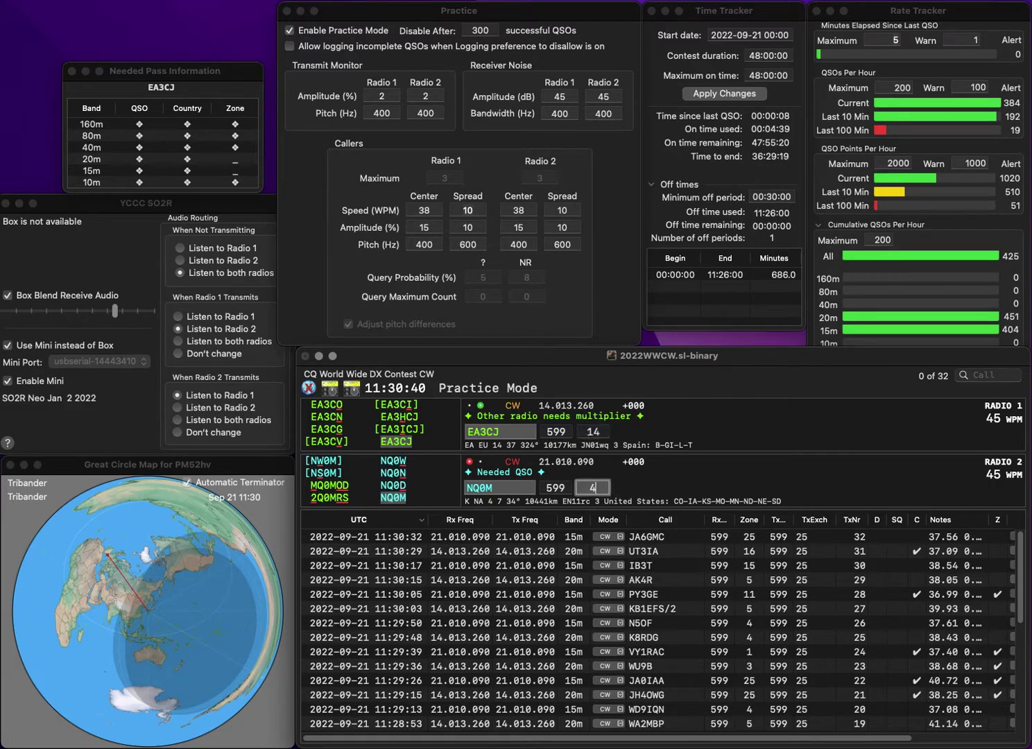
{"action": "key", "text": "Return"}
Enter and send PY5FO on Radio 1 and N0IPA on Radio 2, and log both contacts
{"action": "type", "text": "PY5FO"}
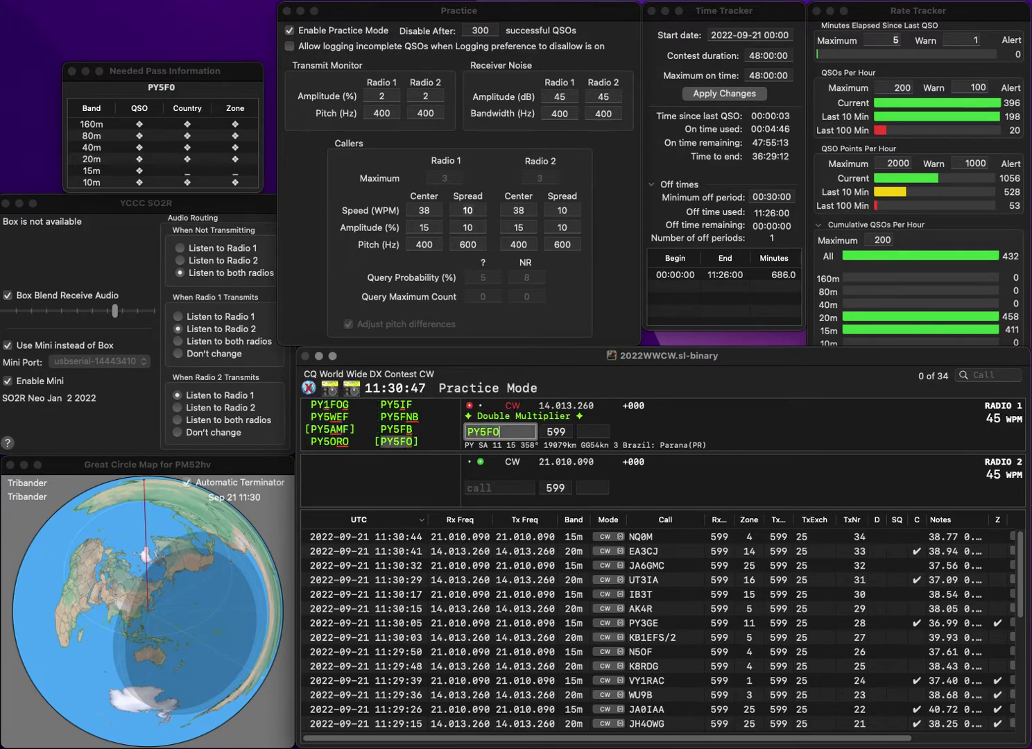
{"action": "key", "text": "Return"}
{"action": "type", "text": "N0IPA"}
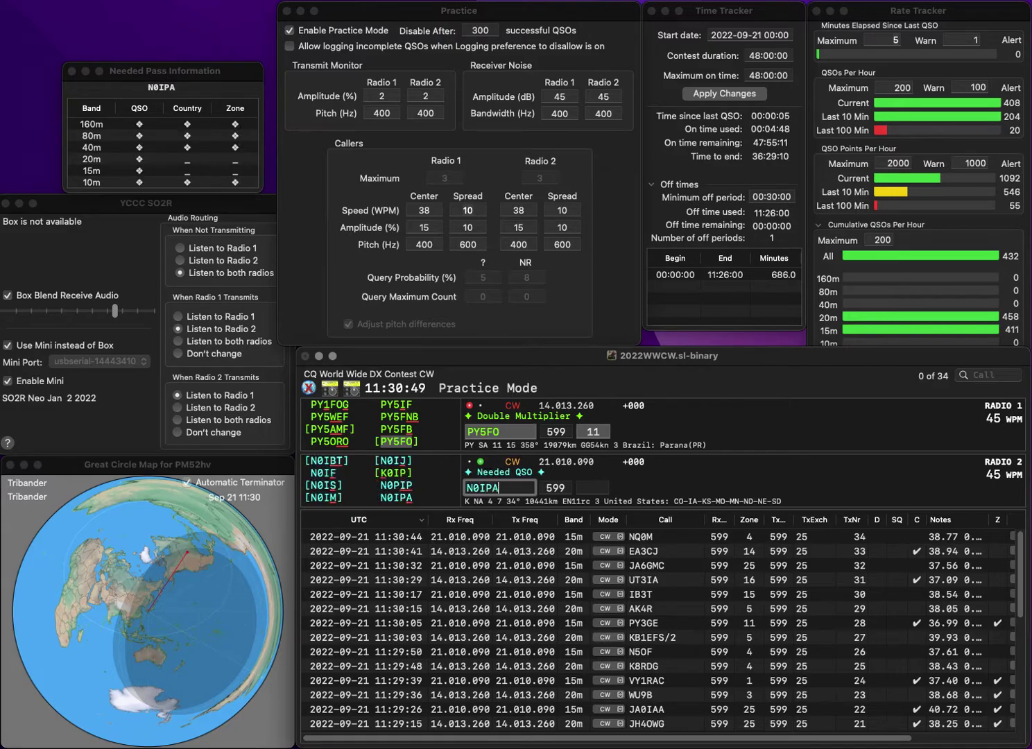
{"action": "key", "text": "Return"}
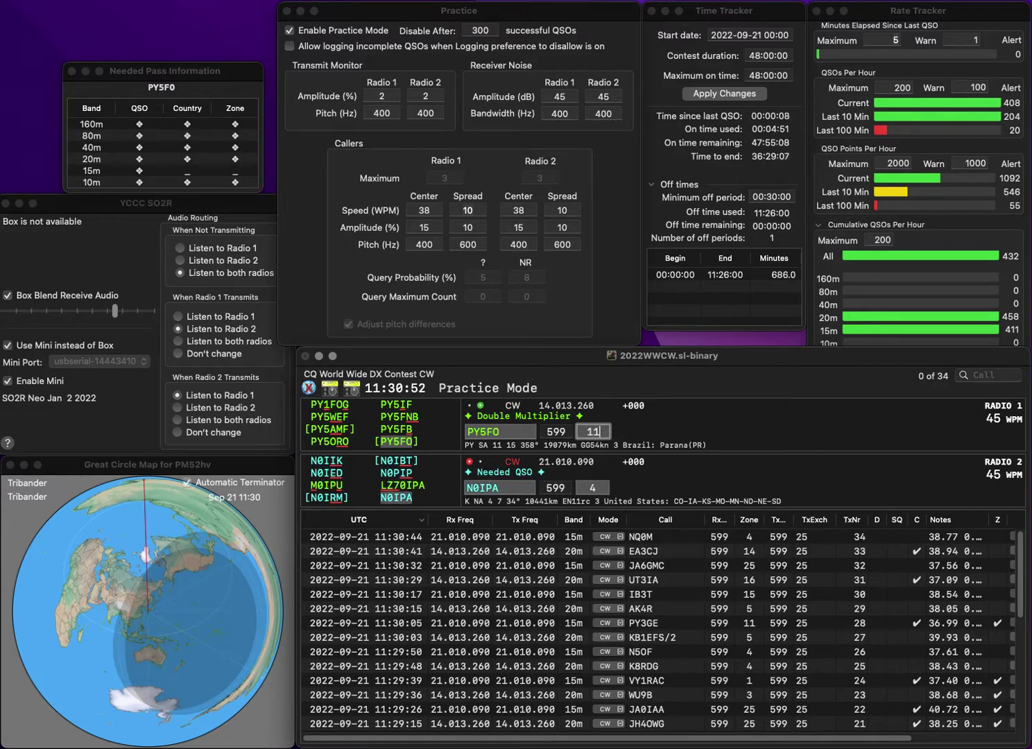
{"action": "key", "text": "Return"}
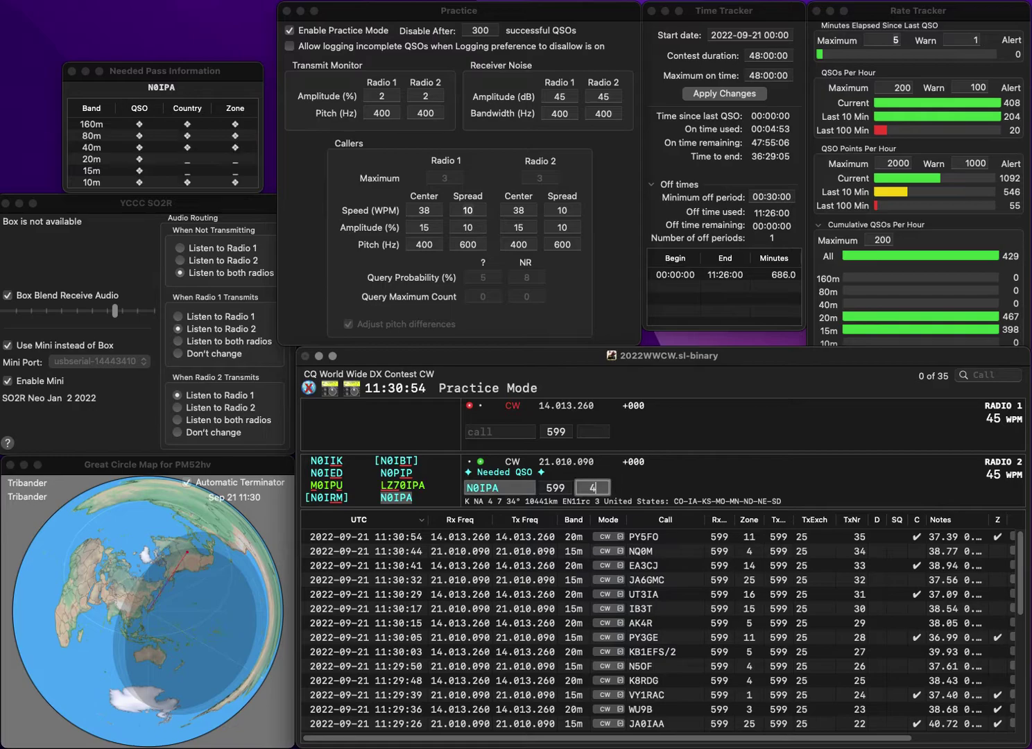
{"action": "key", "text": "Return"}
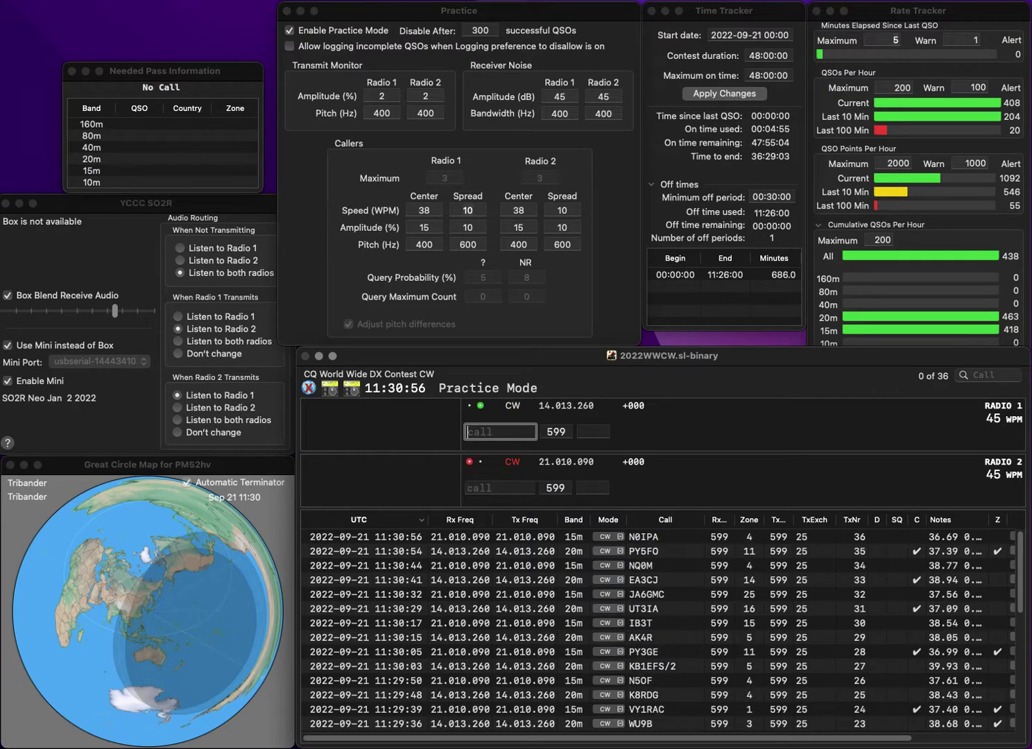
Enter and send KD2TFW on Radio 1 and the partial call 2WDB on Radio 2, and log the KD2TFW contact
{"action": "type", "text": "KD2TFW"}
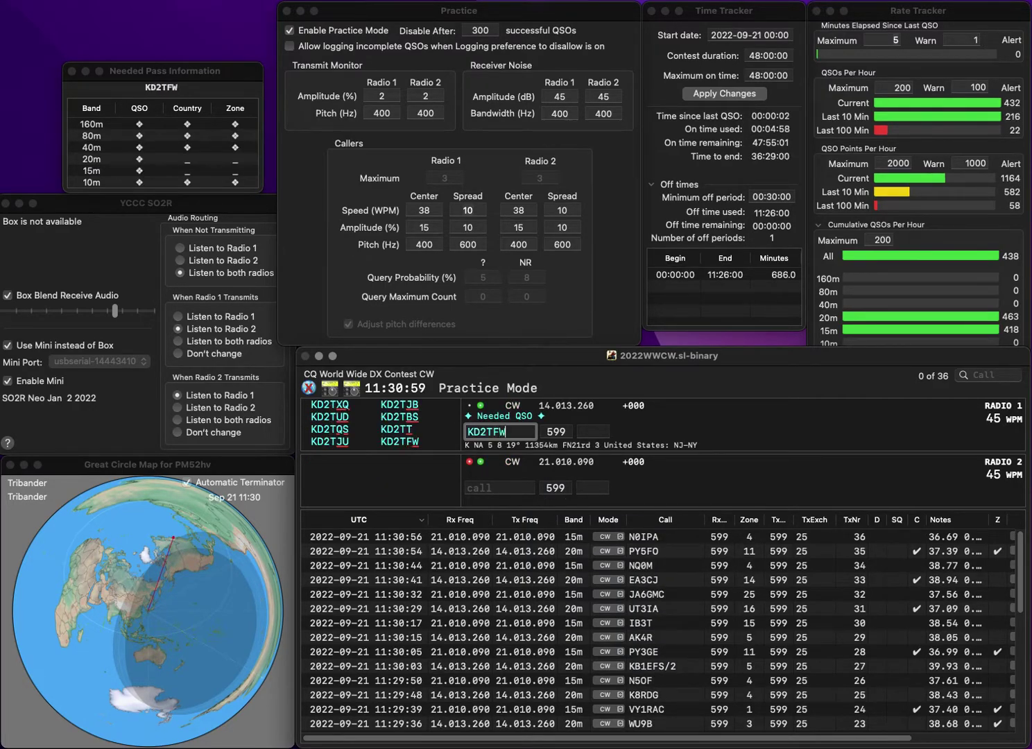
{"action": "key", "text": "Return"}
{"action": "type", "text": "M2WDB"}
{"action": "key", "text": "Home"}
{"action": "key", "text": "Delete"}
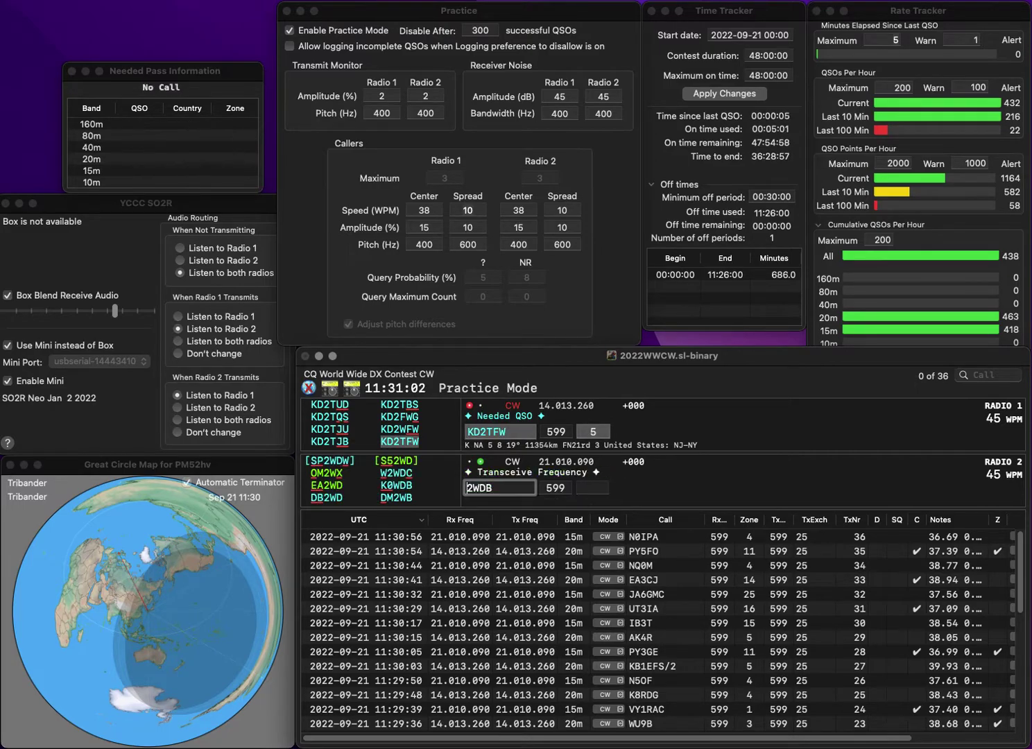
{"action": "type", "text": "W"}
{"action": "key", "text": "BackSpace"}
{"action": "key", "text": "Return"}
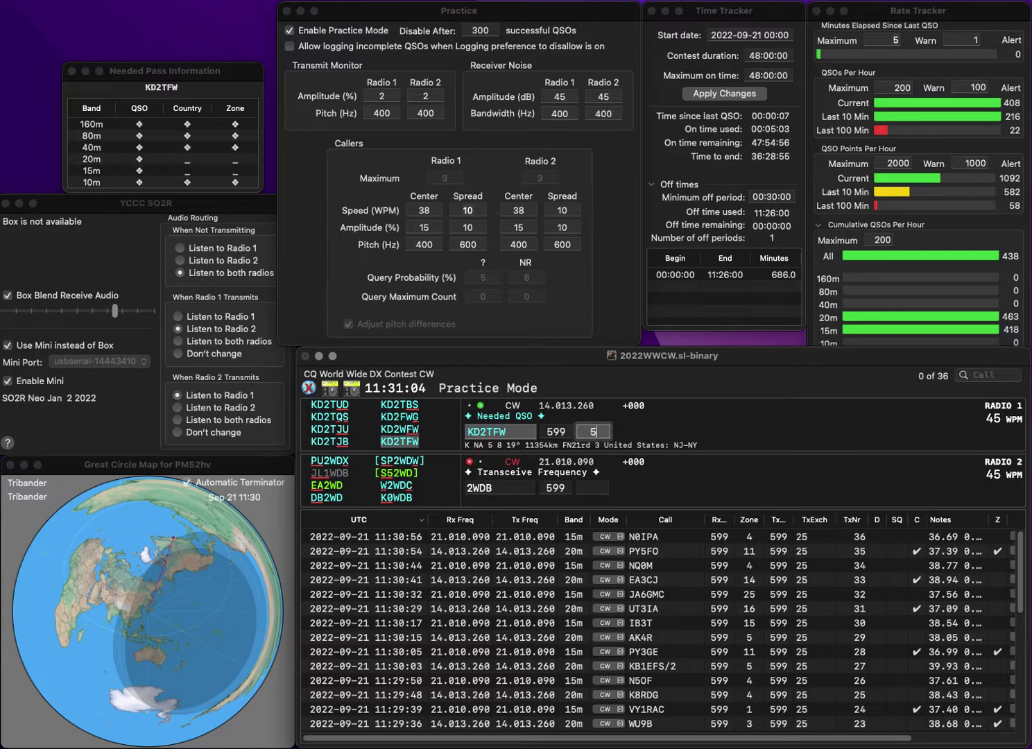
{"action": "key", "text": "Return"}
{"action": "type", "text": "M"}
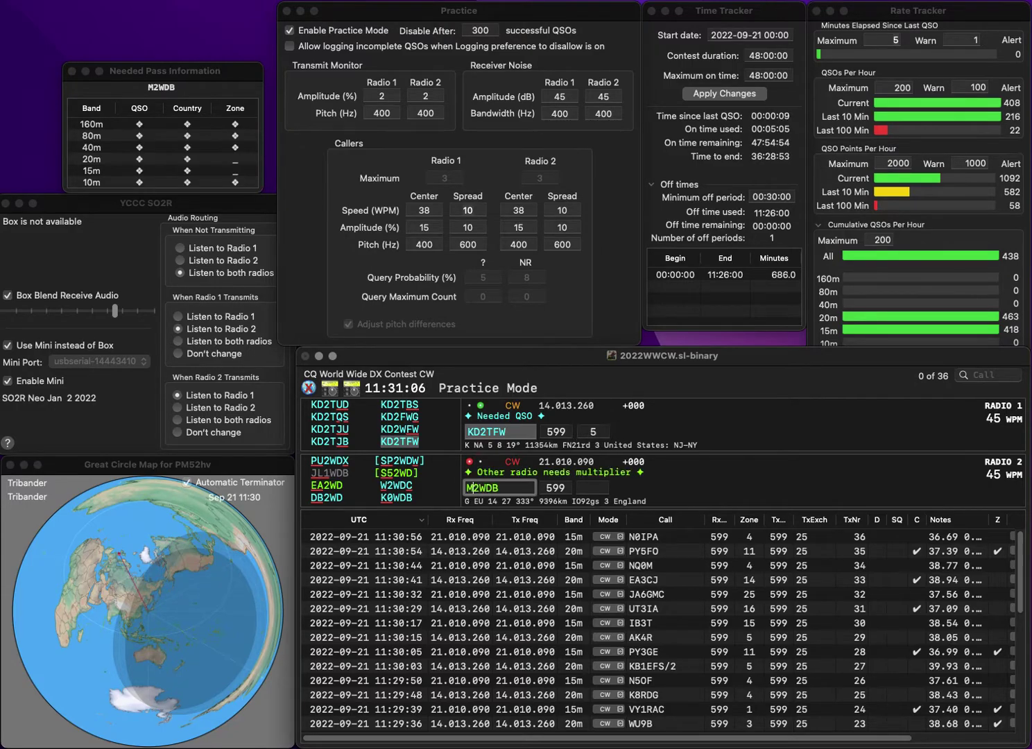
{"action": "key", "text": "Return"}
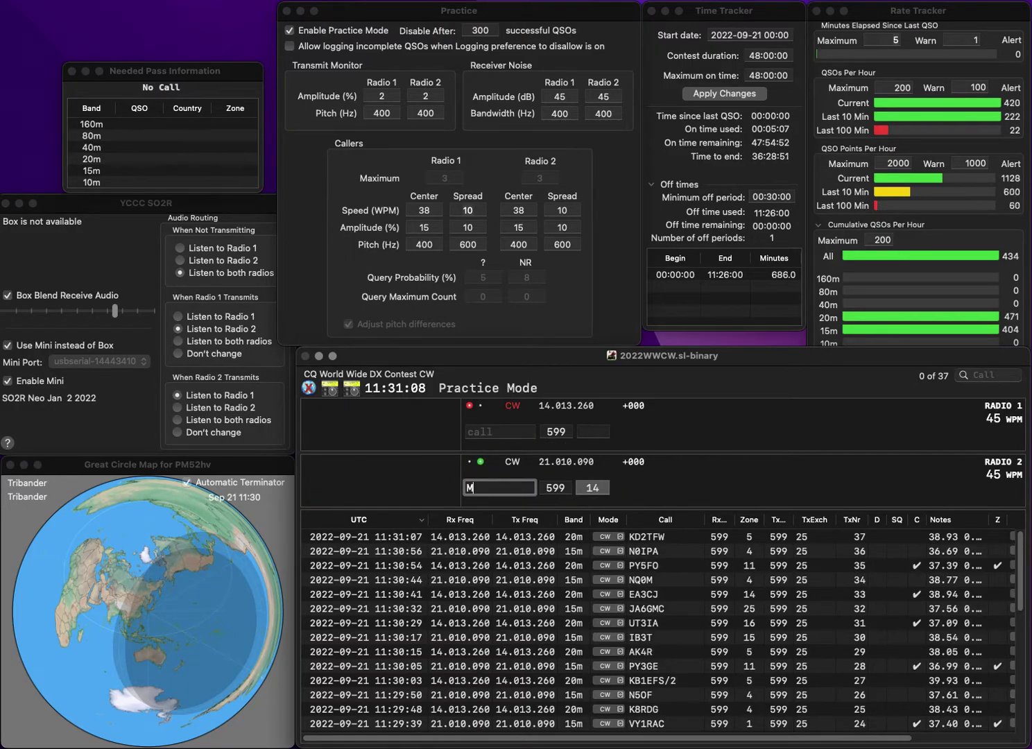
{"action": "type", "text": "WBB"}
{"action": "key", "text": "Return"}
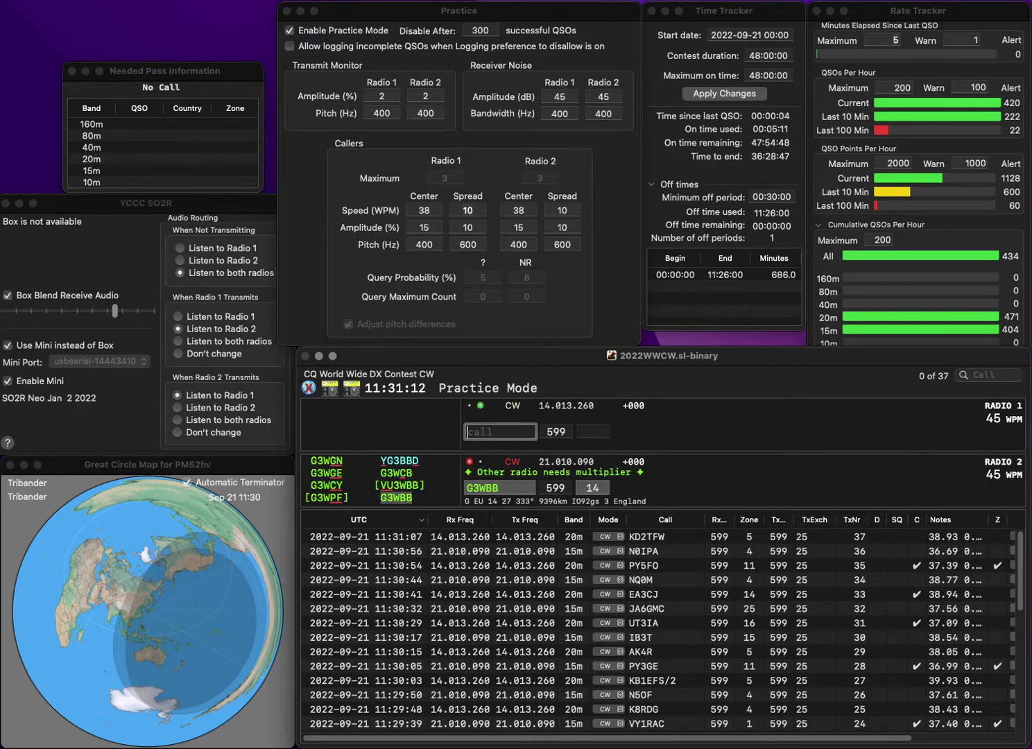
Enter and send PA3BOF on Radio 1, and log the G3WBB and PA3BOF contacts
{"action": "type", "text": "3BOF"}
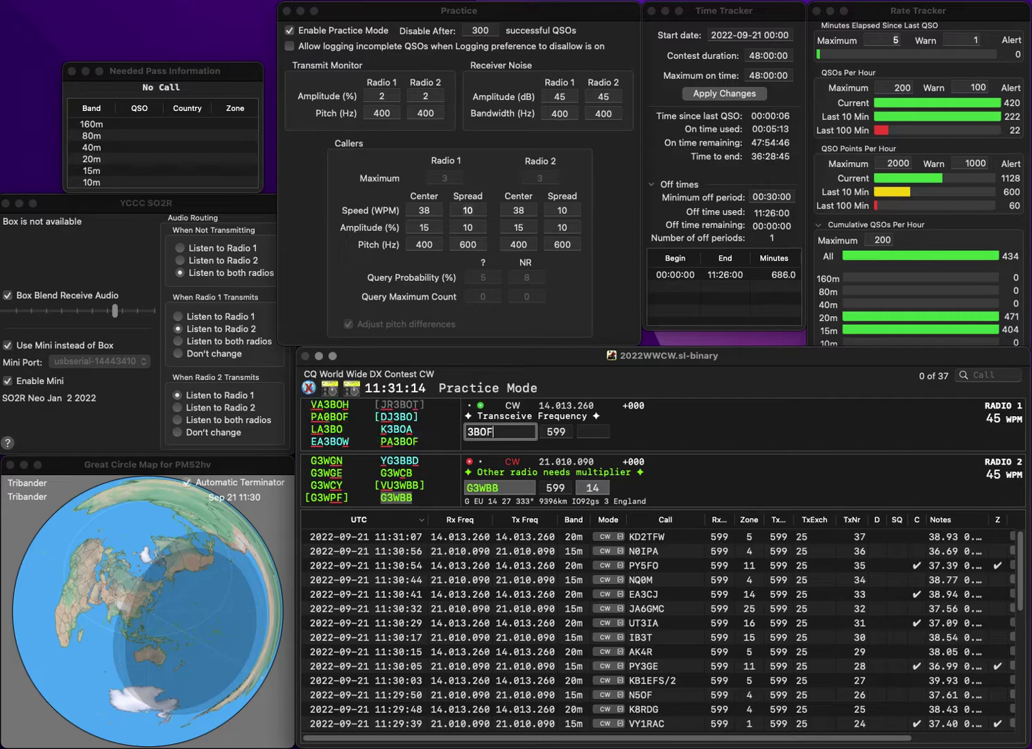
{"action": "key", "text": "Home"}
{"action": "type", "text": "PA"}
{"action": "key", "text": "Return"}
{"action": "key", "text": "Return"}
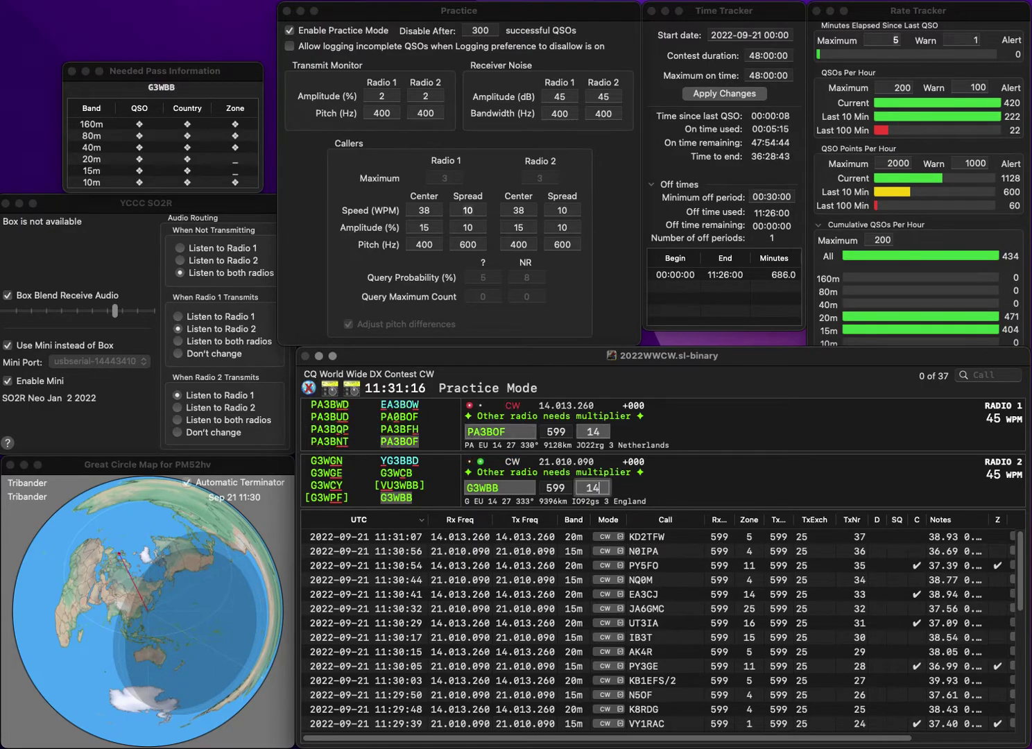
{"action": "key", "text": "Return"}
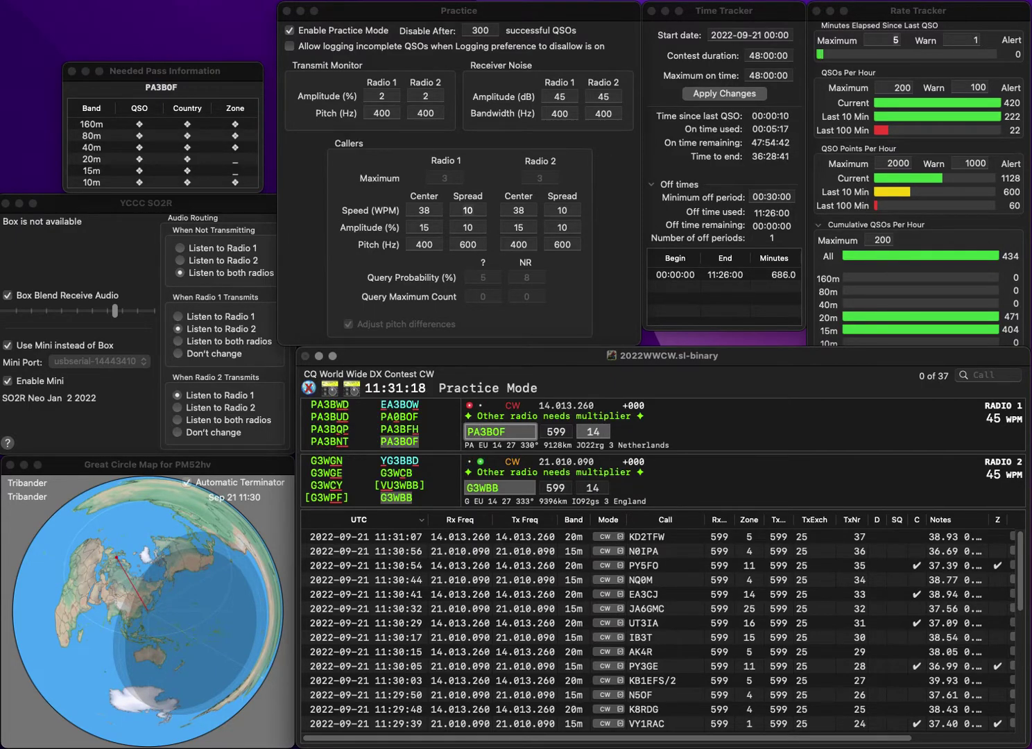
{"action": "key", "text": "Return"}
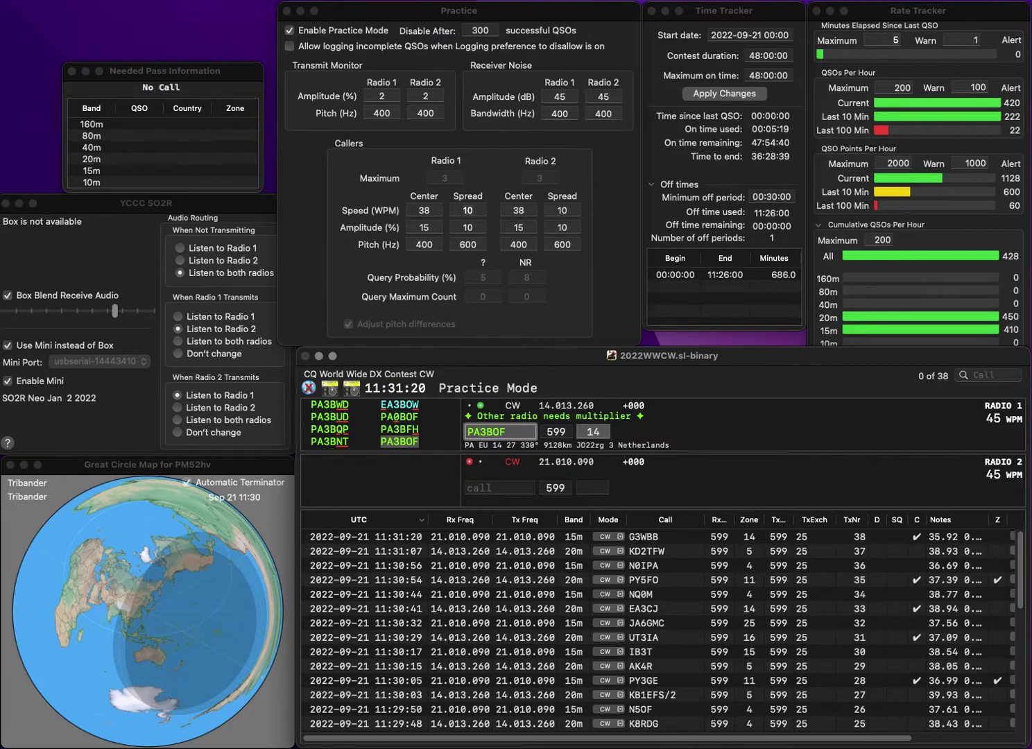
{"action": "key", "text": "Return"}
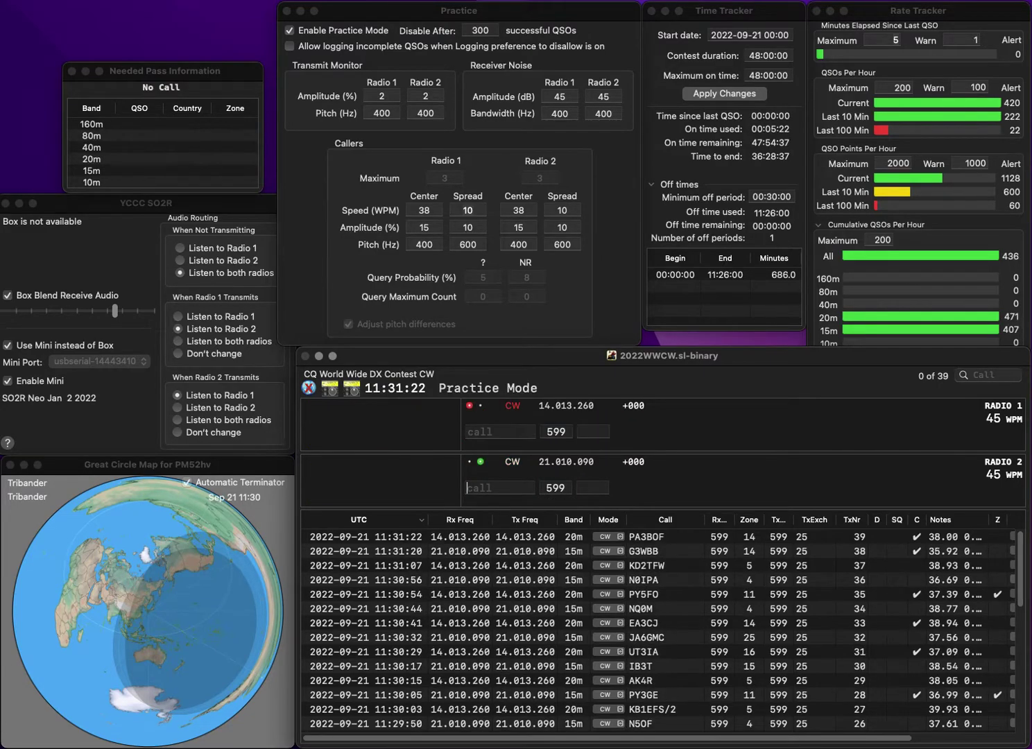
Enter and send JA8YAF on Radio 2 and K9WO on Radio 1, and log both contacts
{"action": "type", "text": "JA8YAF"}
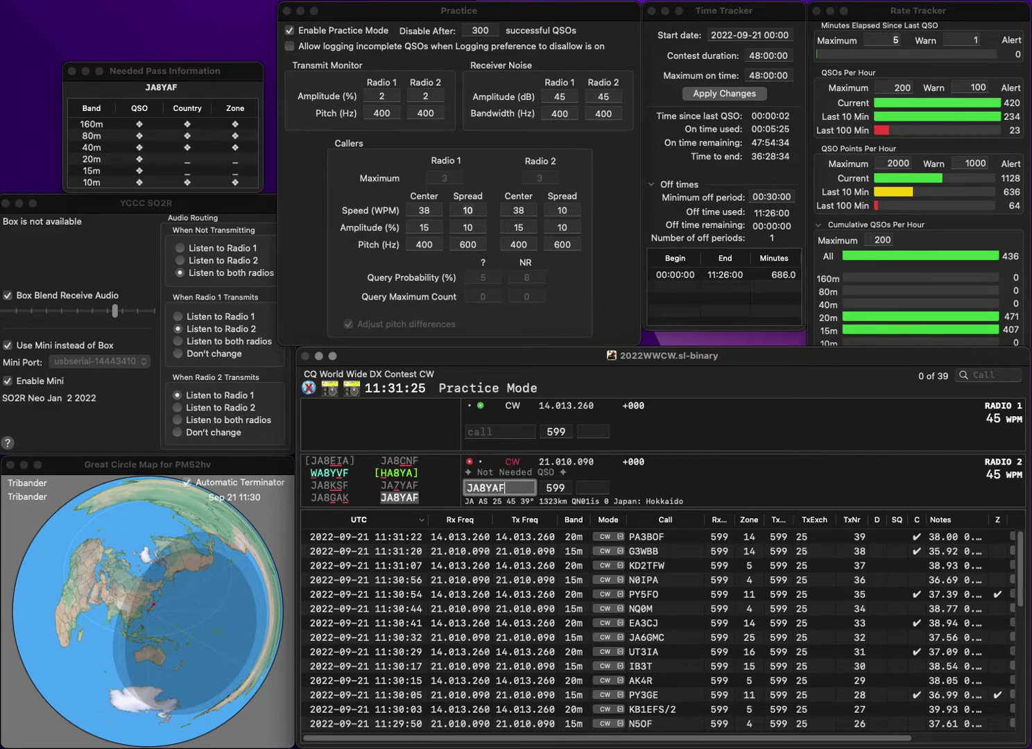
{"action": "key", "text": "Return"}
{"action": "type", "text": "K9WO"}
{"action": "key", "text": "Return"}
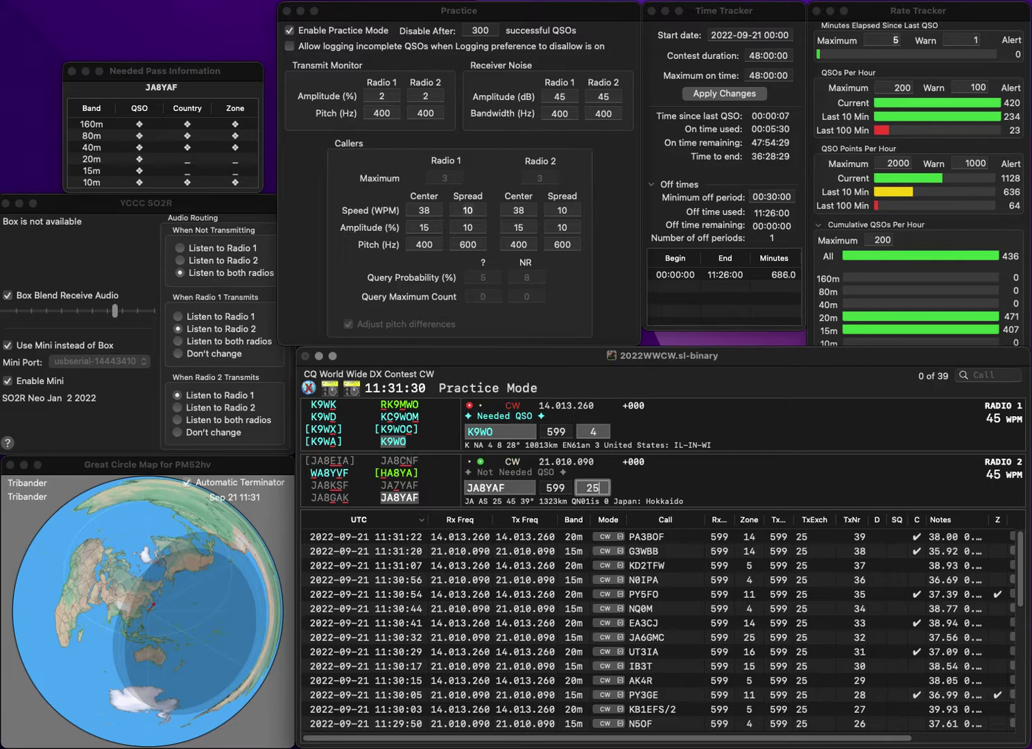
{"action": "key", "text": "Return"}
{"action": "key", "text": "Return"}
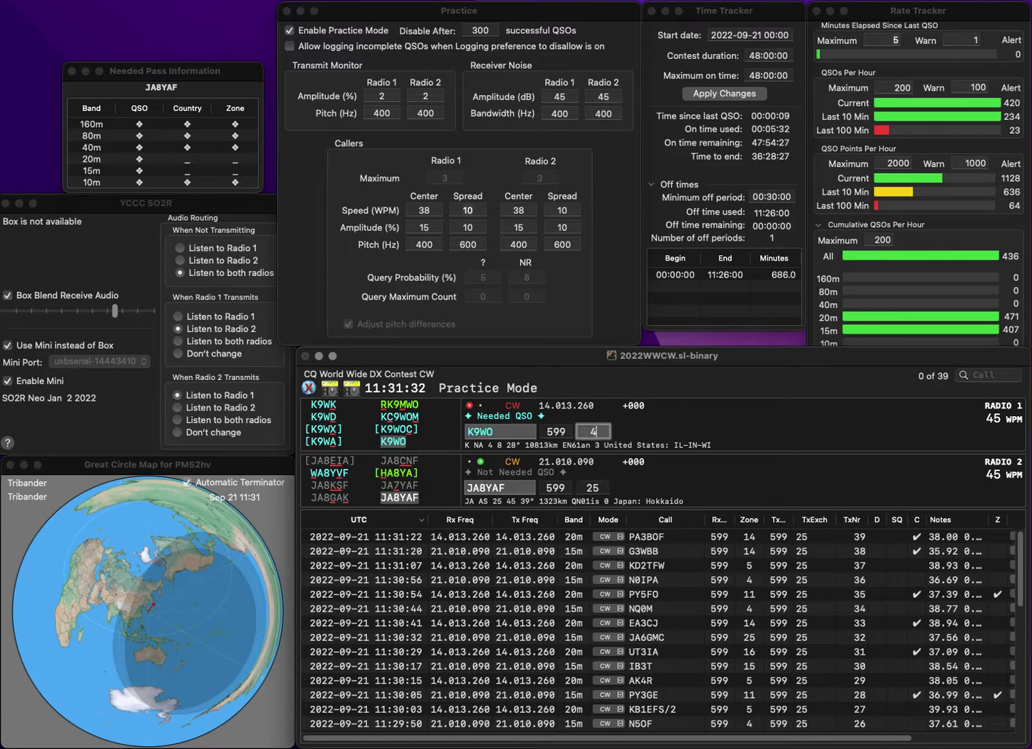
{"action": "key", "text": "Return"}
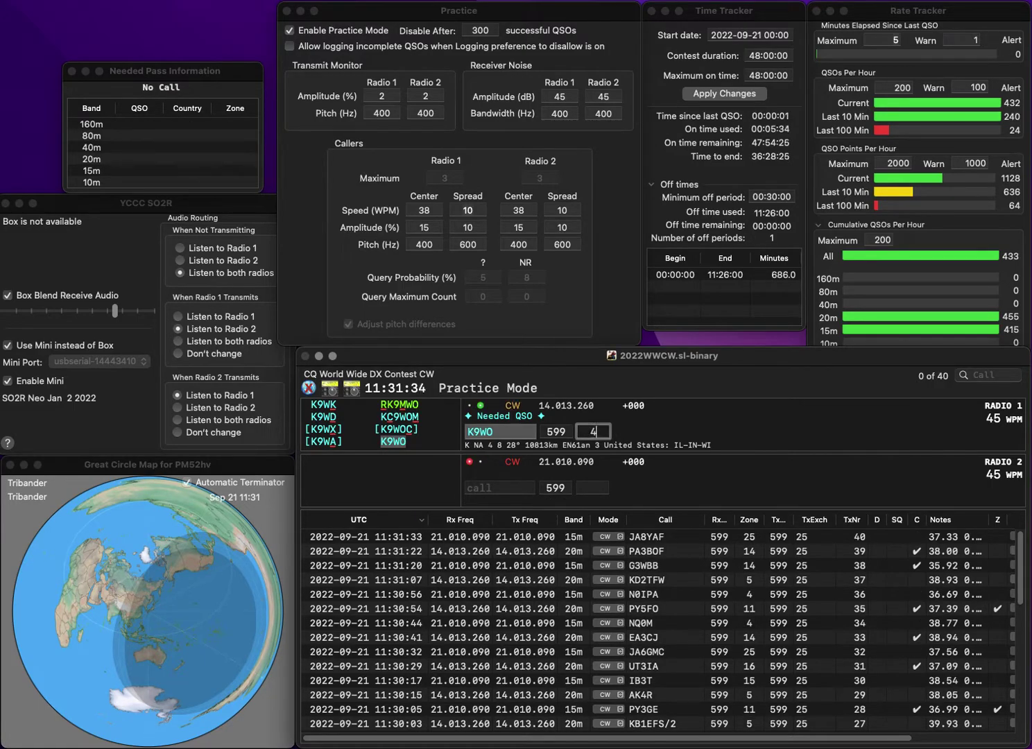
{"action": "type", "text": "OE"}
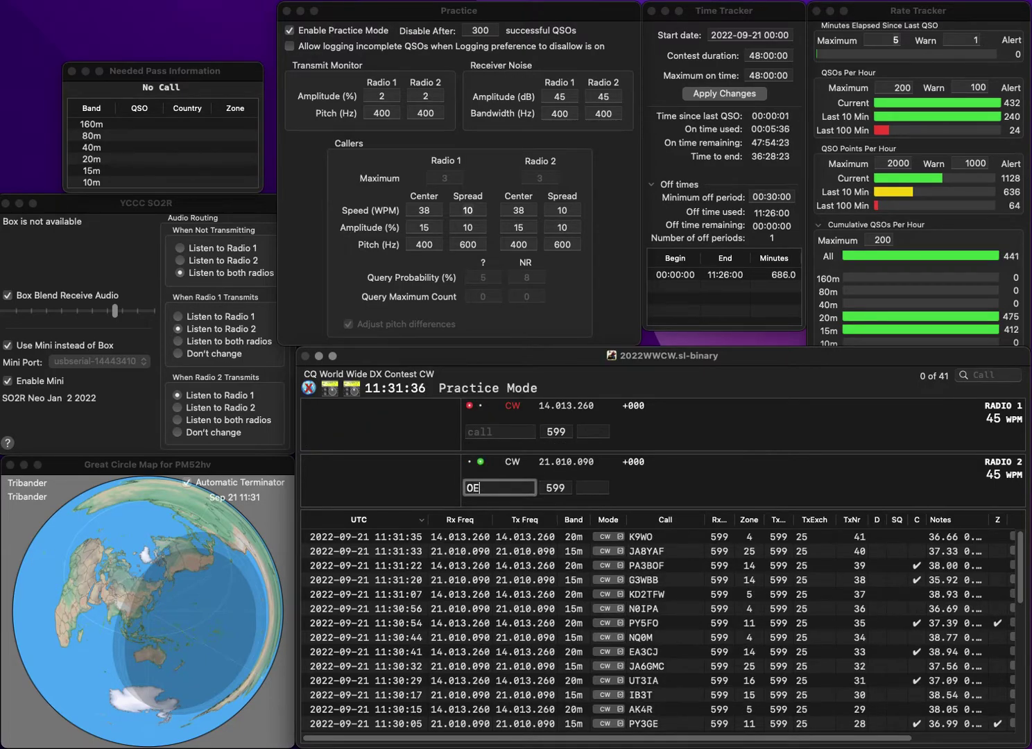
{"action": "type", "text": "3MZC"}
{"action": "key", "text": "Return"}
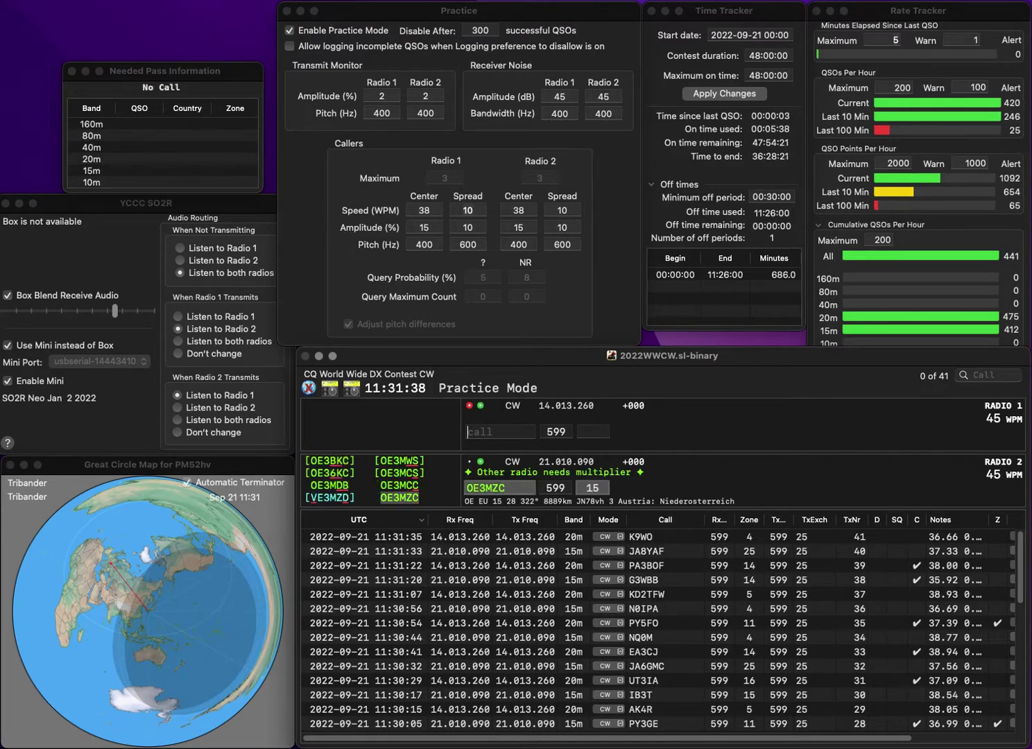
{"action": "type", "text": "NN1AA"}
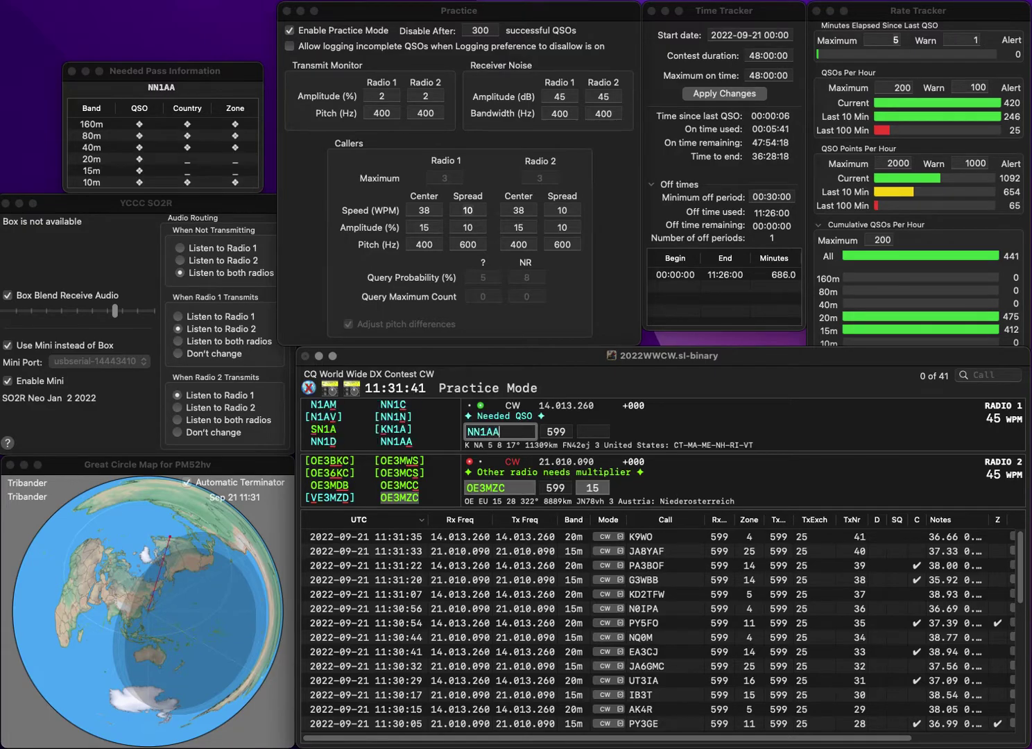
{"action": "key", "text": "Return"}
{"action": "key", "text": "space"}
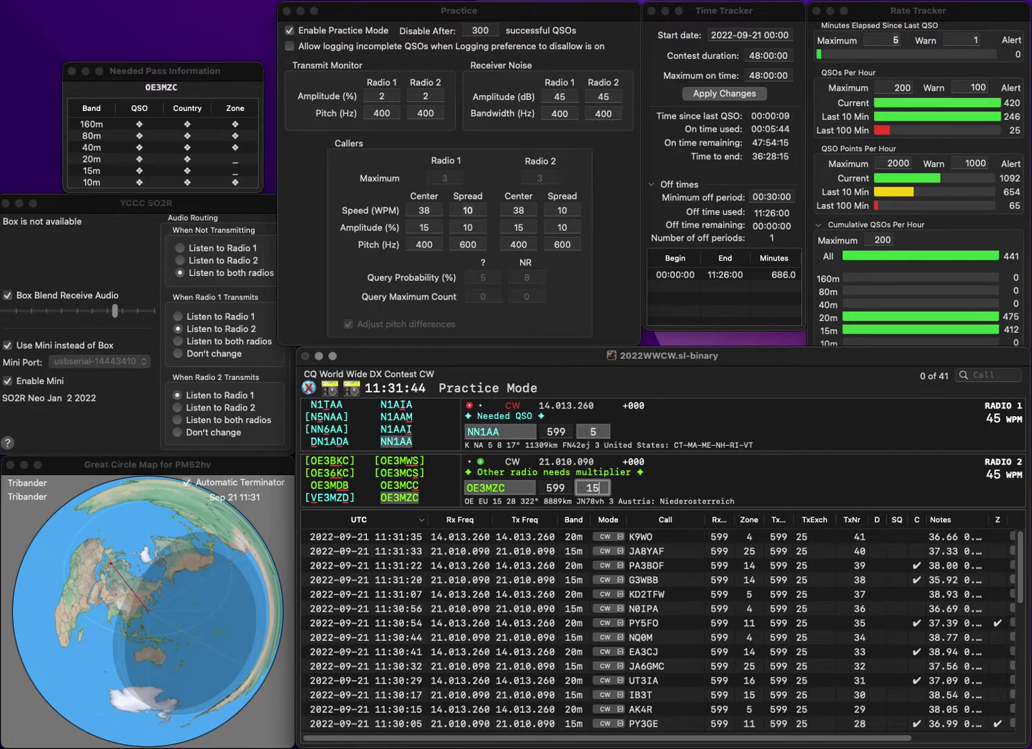
{"action": "key", "text": "Return"}
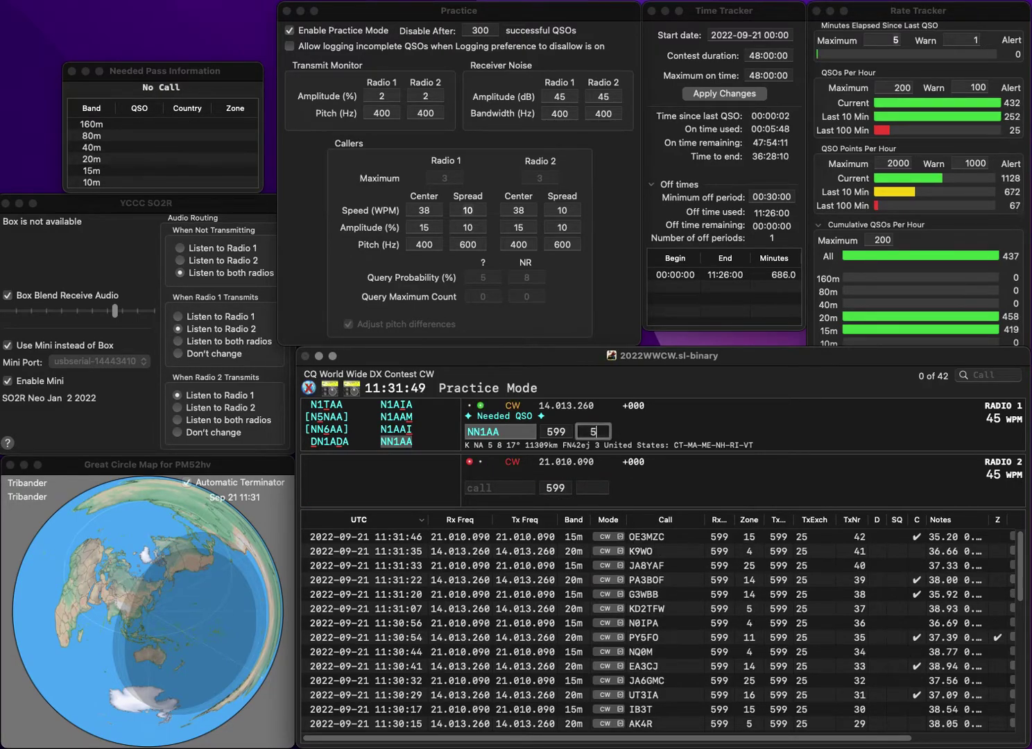
{"action": "key", "text": "Return"}
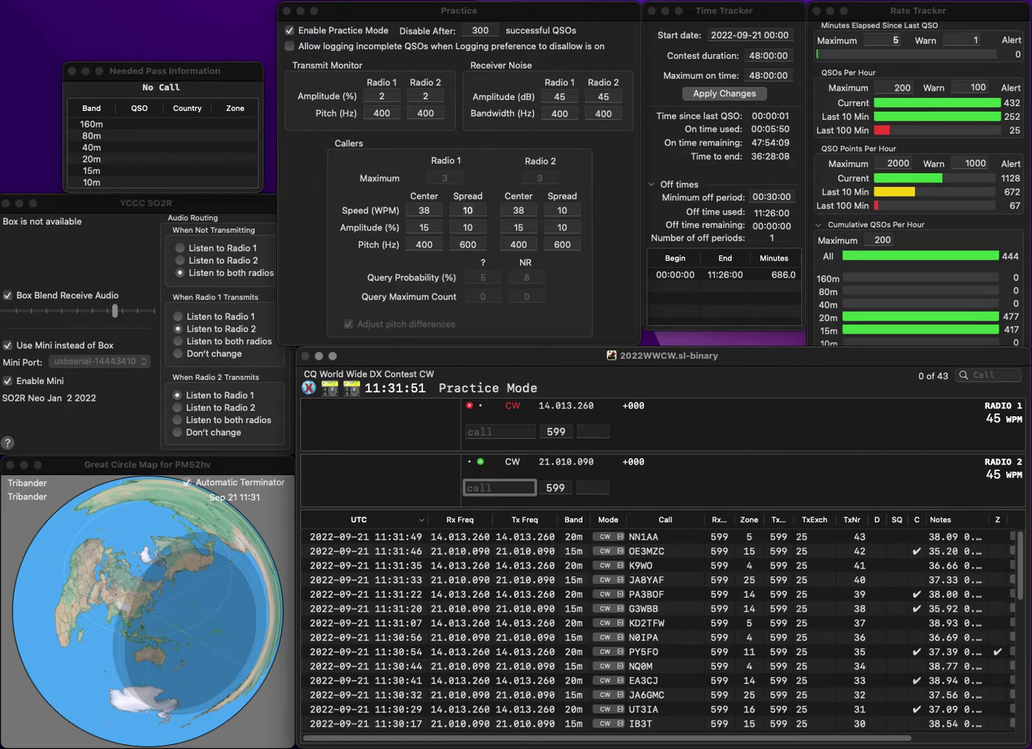
{"action": "type", "text": "100E"}
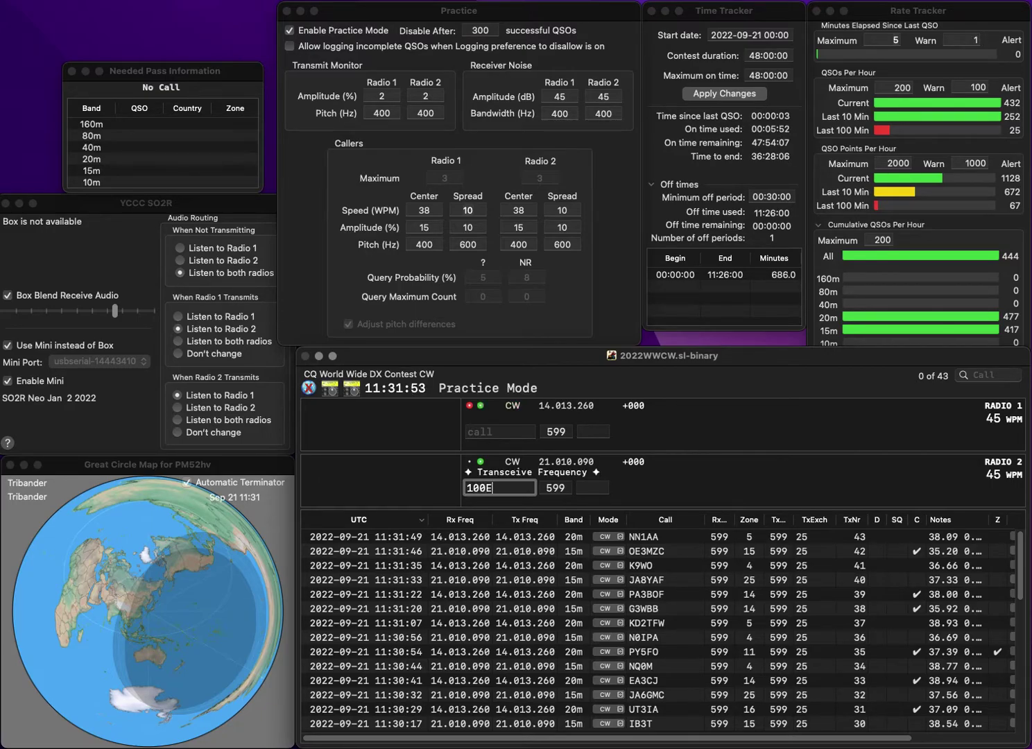
{"action": "type", "text": "XU"}
{"action": "key", "text": "super+Left"}
{"action": "type", "text": "SX"}
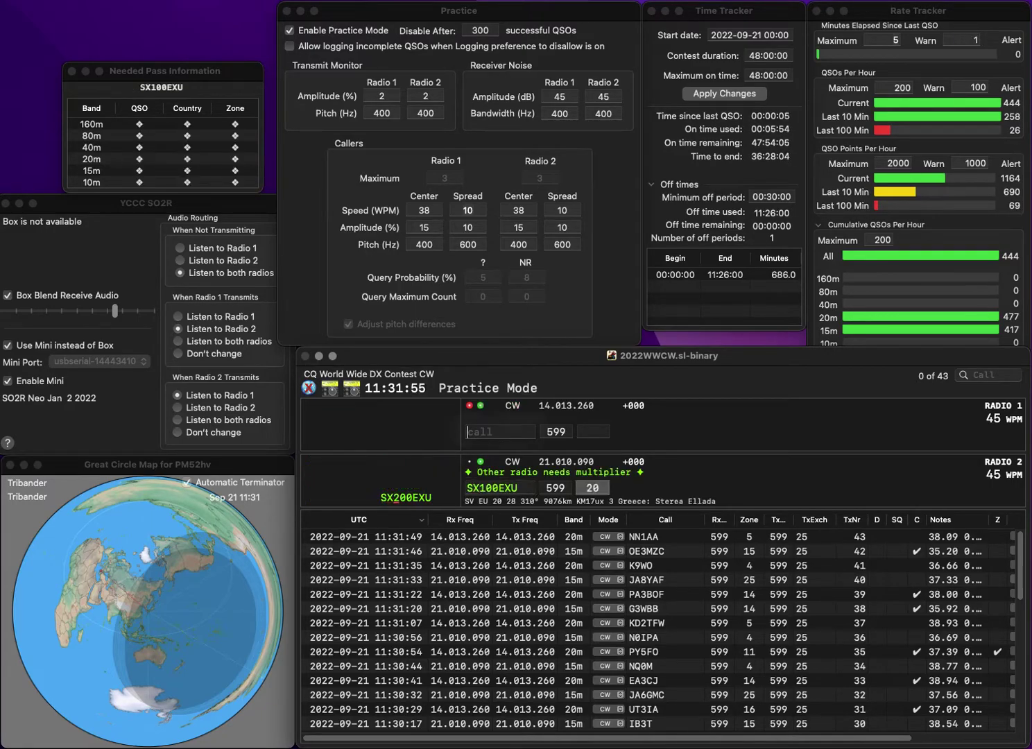
{"action": "key", "text": "Delete"}
{"action": "type", "text": "2"}
{"action": "key", "text": "Return"}
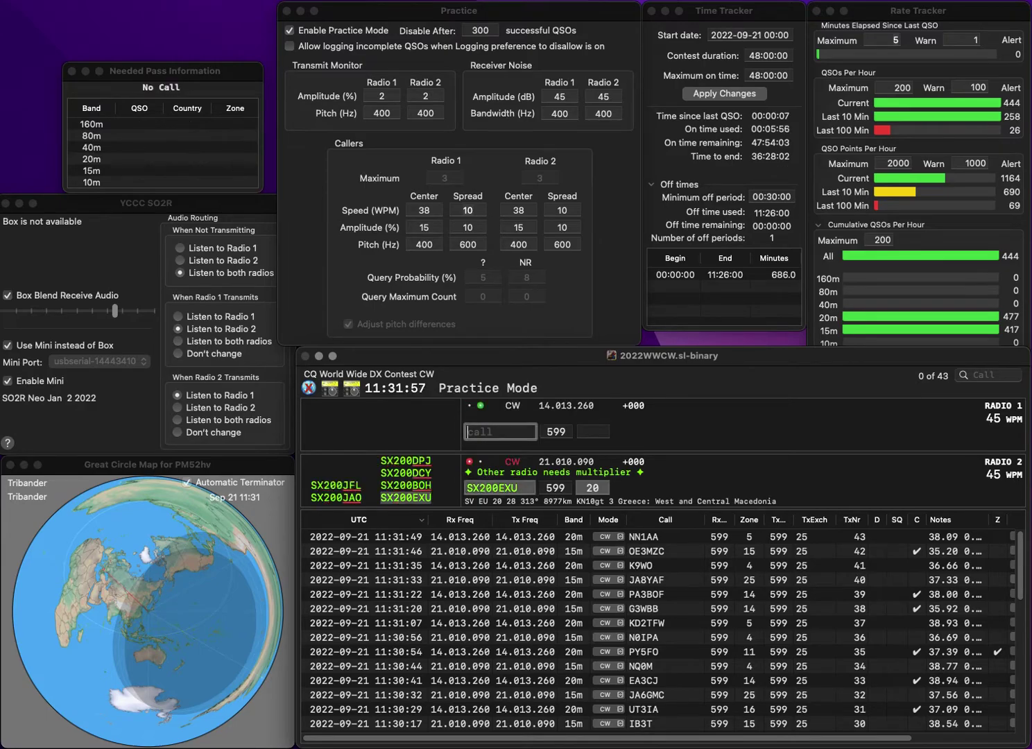
Enter and send the partial call 2KG on Radio 1, and log the SX200EXU contact on Radio 2
{"action": "type", "text": "2KG"}
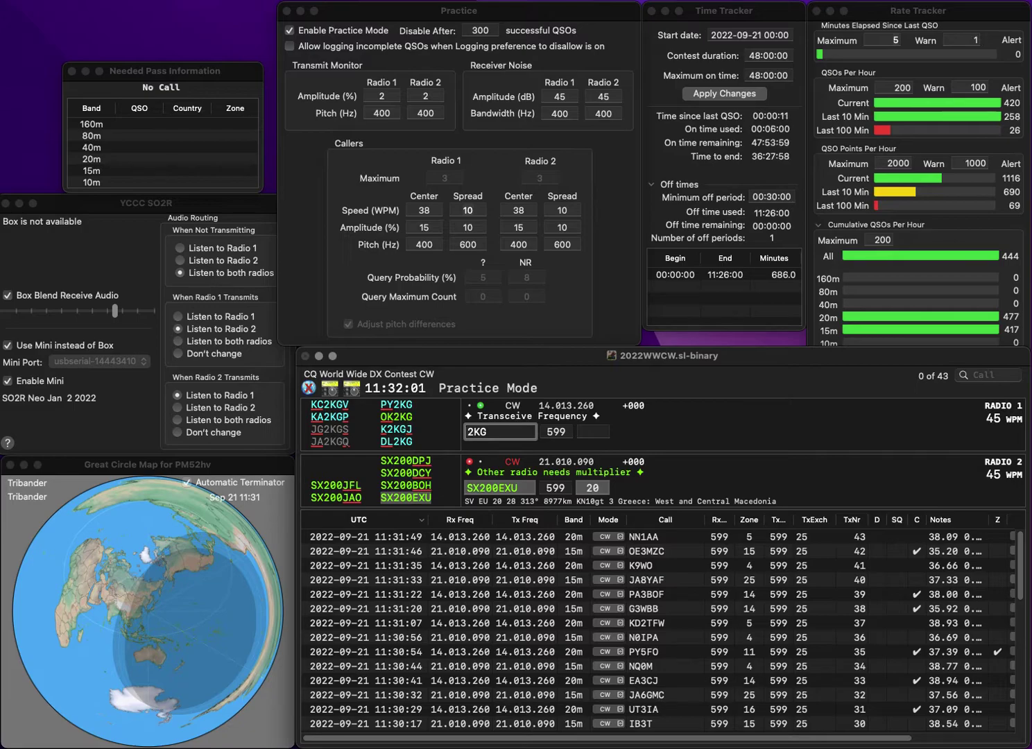
{"action": "key", "text": "Return"}
{"action": "key", "text": "Tab"}
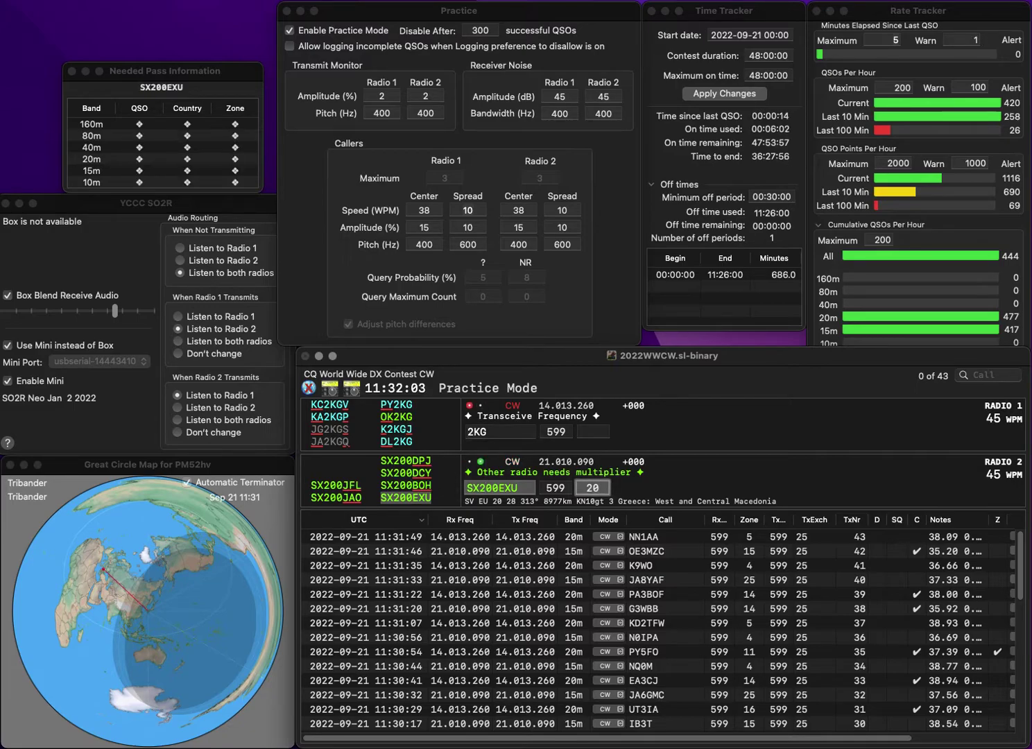
{"action": "key", "text": "Return"}
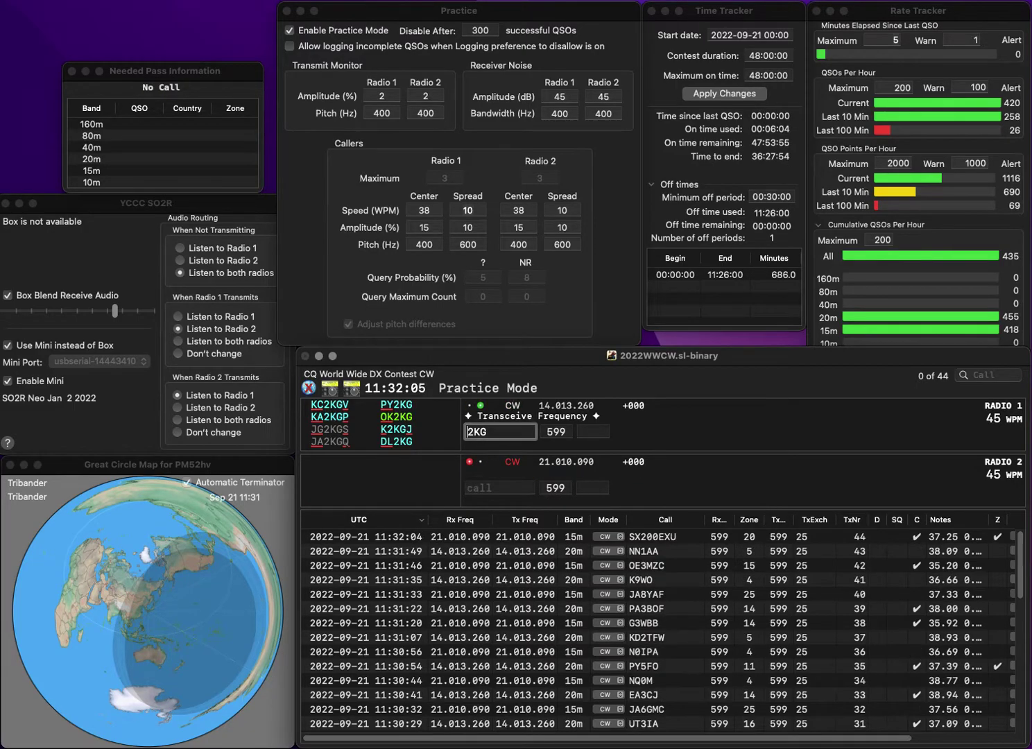
{"action": "type", "text": "PY"}
{"action": "key", "text": "Return"}
{"action": "key", "text": "Tab"}
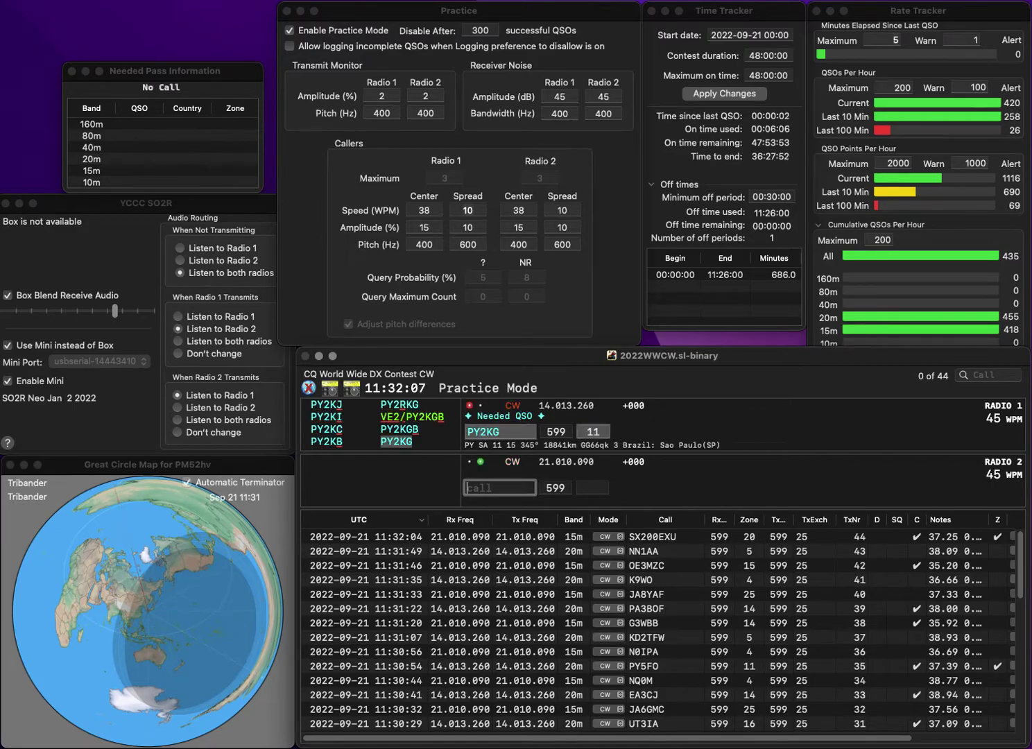
{"action": "type", "text": "SM7M"}
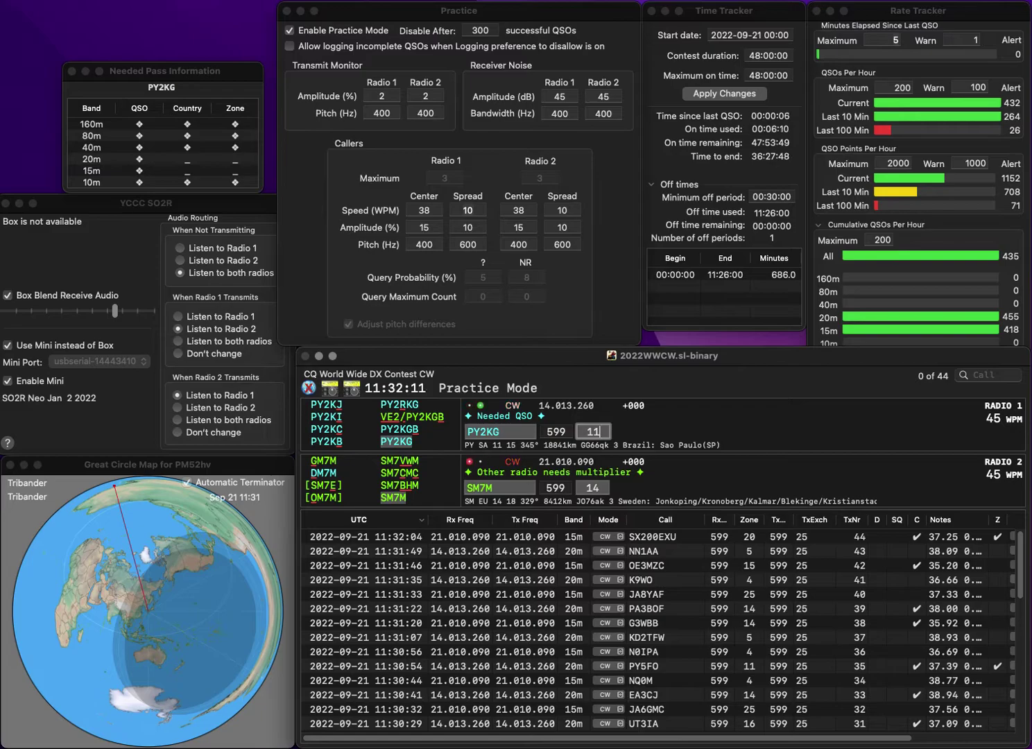
{"action": "key", "text": "Return"}
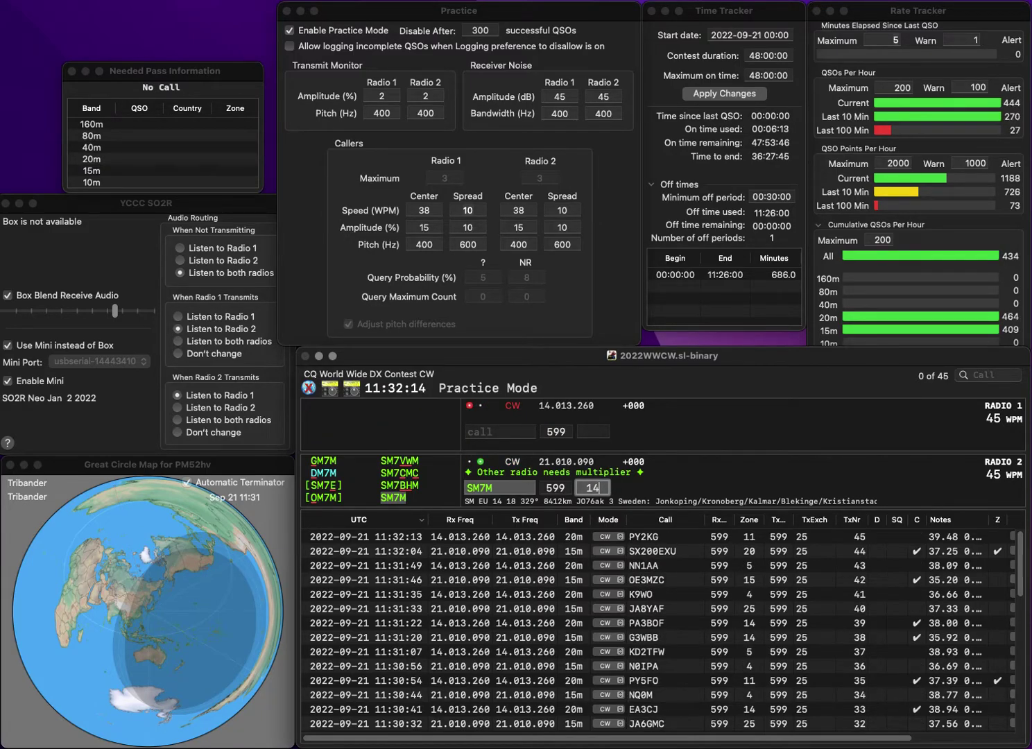
{"action": "key", "text": "Return"}
Enter DG7LAN on Radio 1 and send it with the exchange
{"action": "type", "text": "K"}
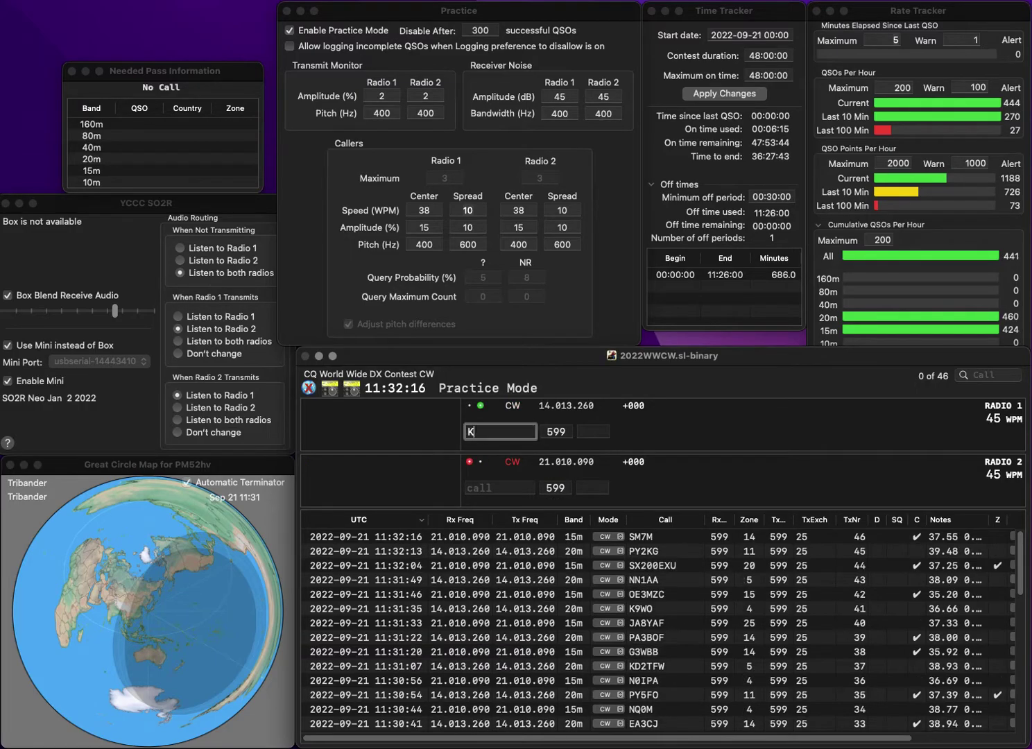
{"action": "type", "text": "G7LAN"}
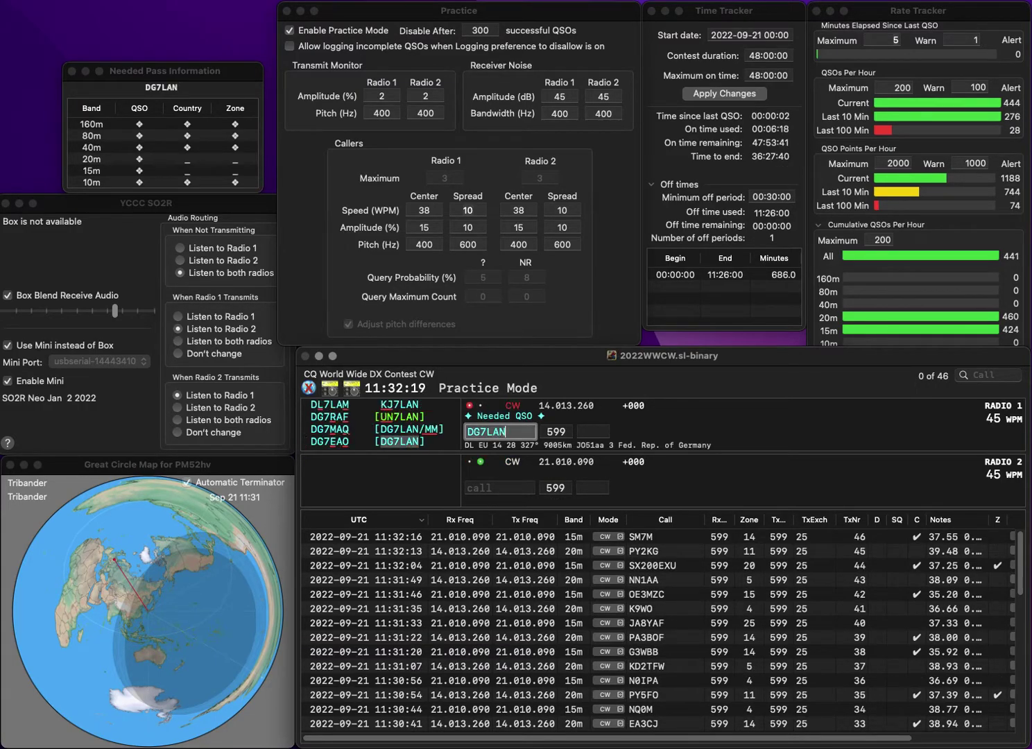
{"action": "key", "text": "Return"}
Enter NW6AW on Radio 2, rework it to WN6A/7 and send it with the exchange
{"action": "type", "text": "NW6A"}
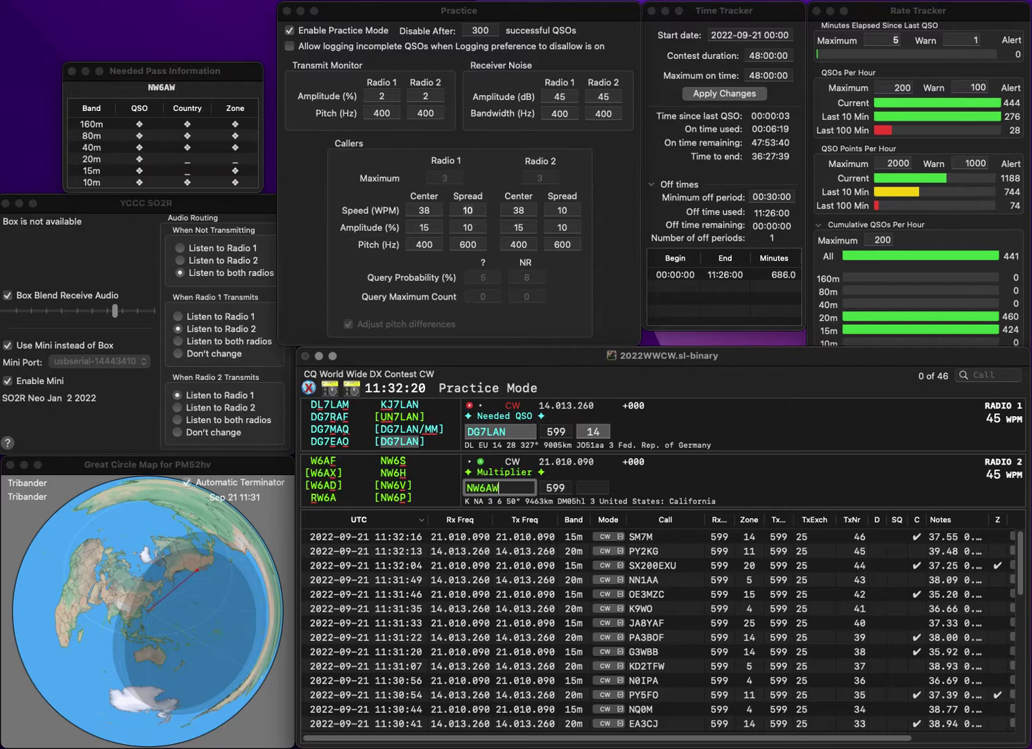
{"action": "type", "text": "/7"}
{"action": "key", "text": "Home"}
{"action": "key", "text": "Delete"}
{"action": "key", "text": "Right"}
{"action": "type", "text": "N"}
{"action": "key", "text": "Return"}
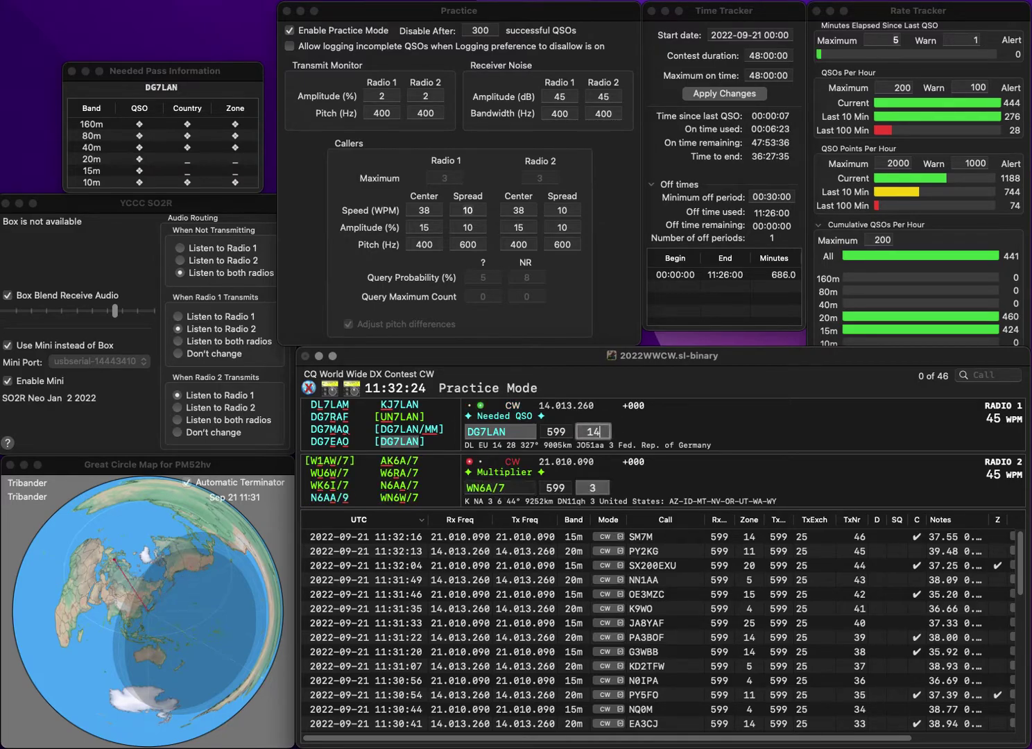
{"action": "key", "text": "Return"}
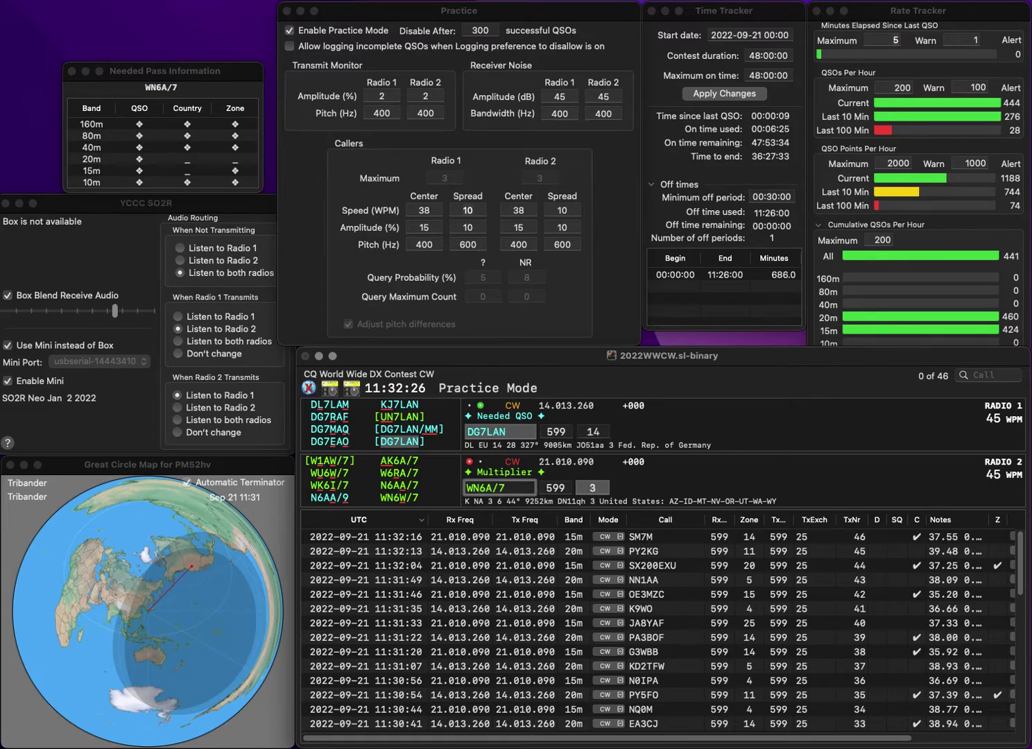
{"action": "key", "text": "Return"}
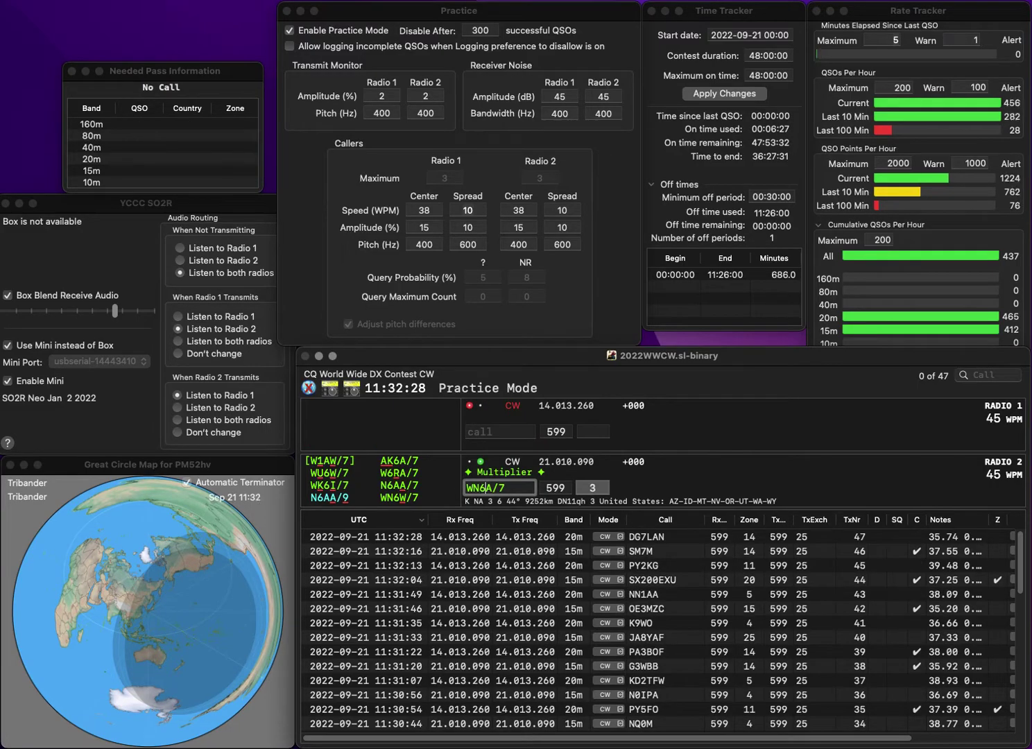
{"action": "key", "text": "Return"}
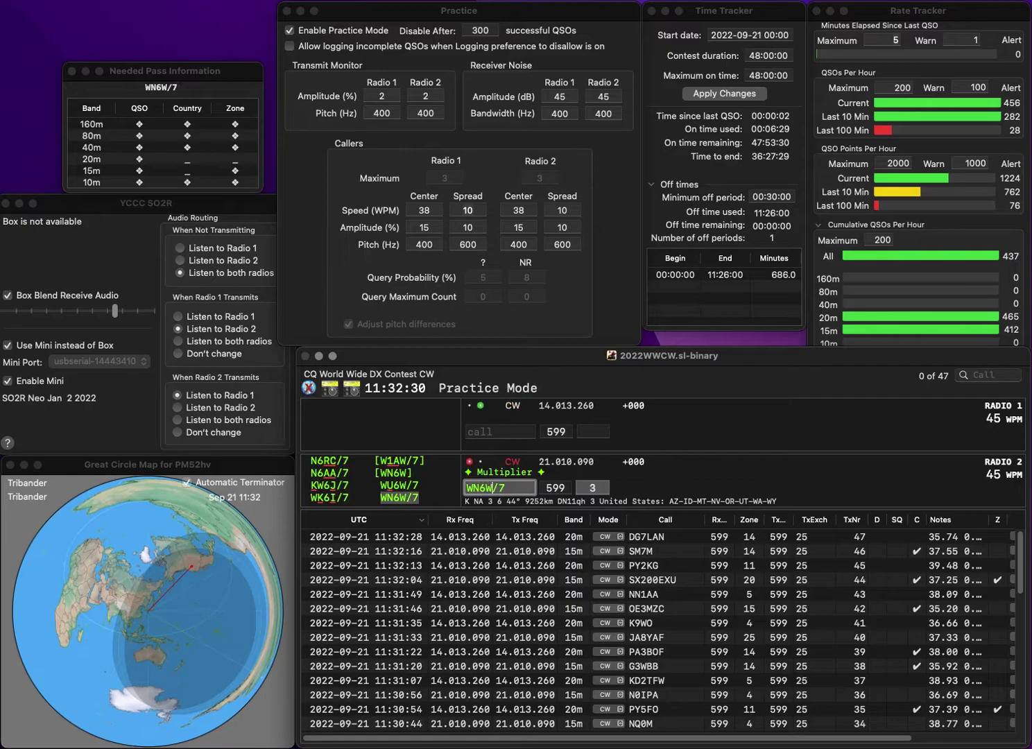
{"action": "type", "text": "KA7KHP"}
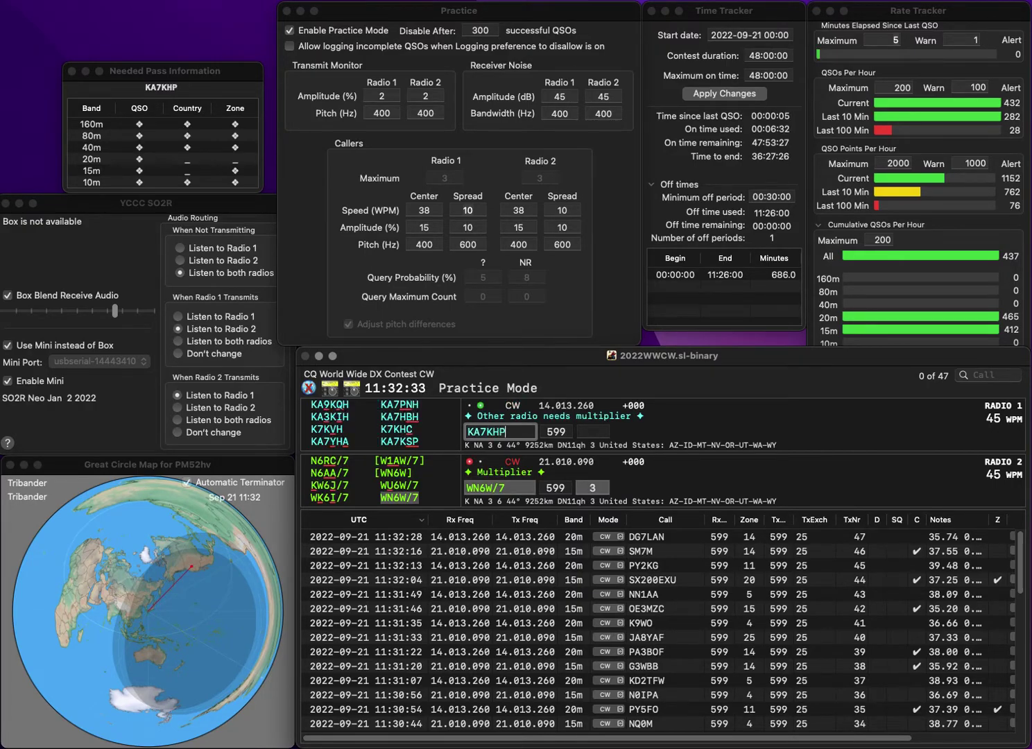
{"action": "key", "text": "Return"}
{"action": "key", "text": "shift+Tab"}
{"action": "key", "text": "shift+Tab"}
{"action": "key", "text": "Left"}
{"action": "key", "text": "BackSpace"}
{"action": "type", "text": "S"}
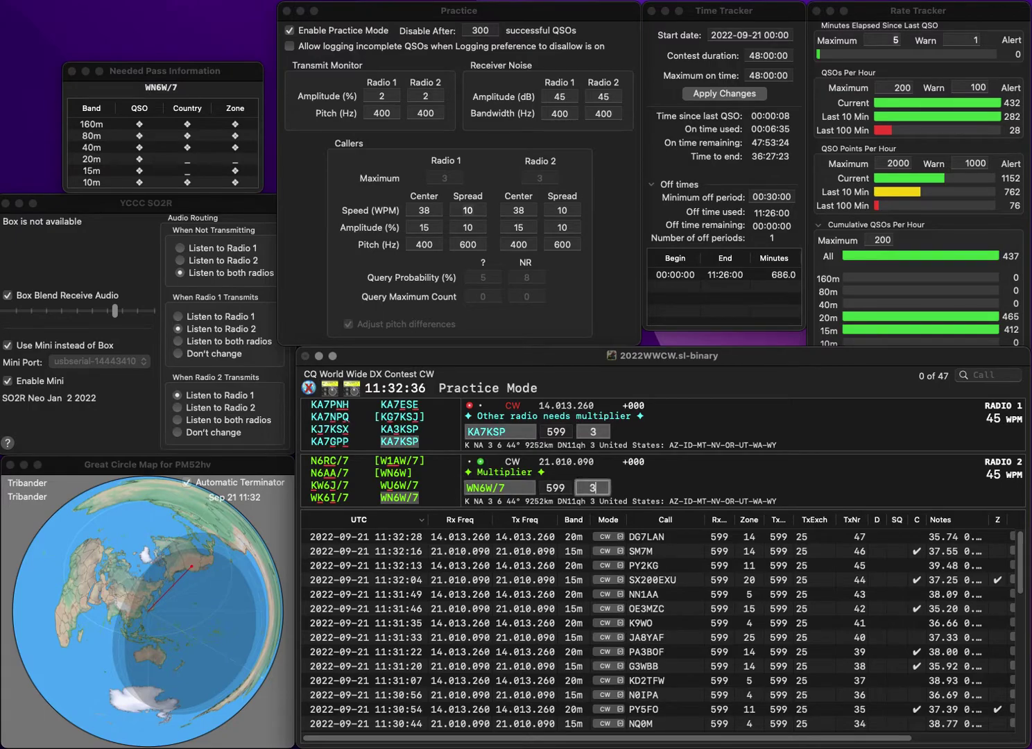
{"action": "key", "text": "Return"}
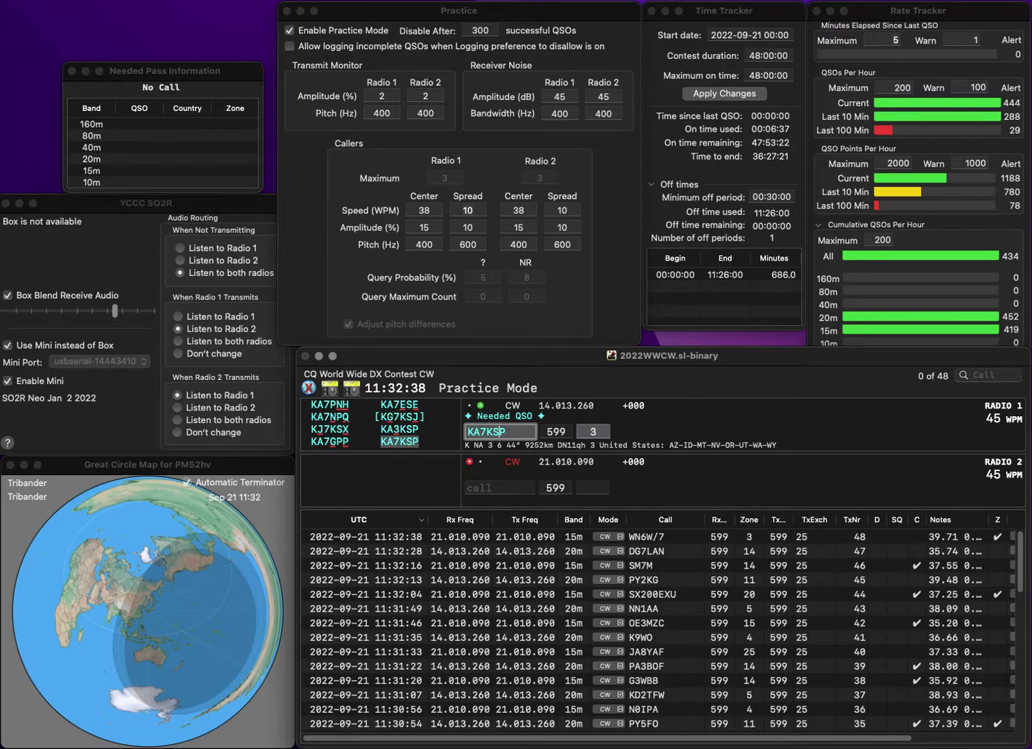
{"action": "key", "text": "Tab"}
{"action": "key", "text": "Return"}
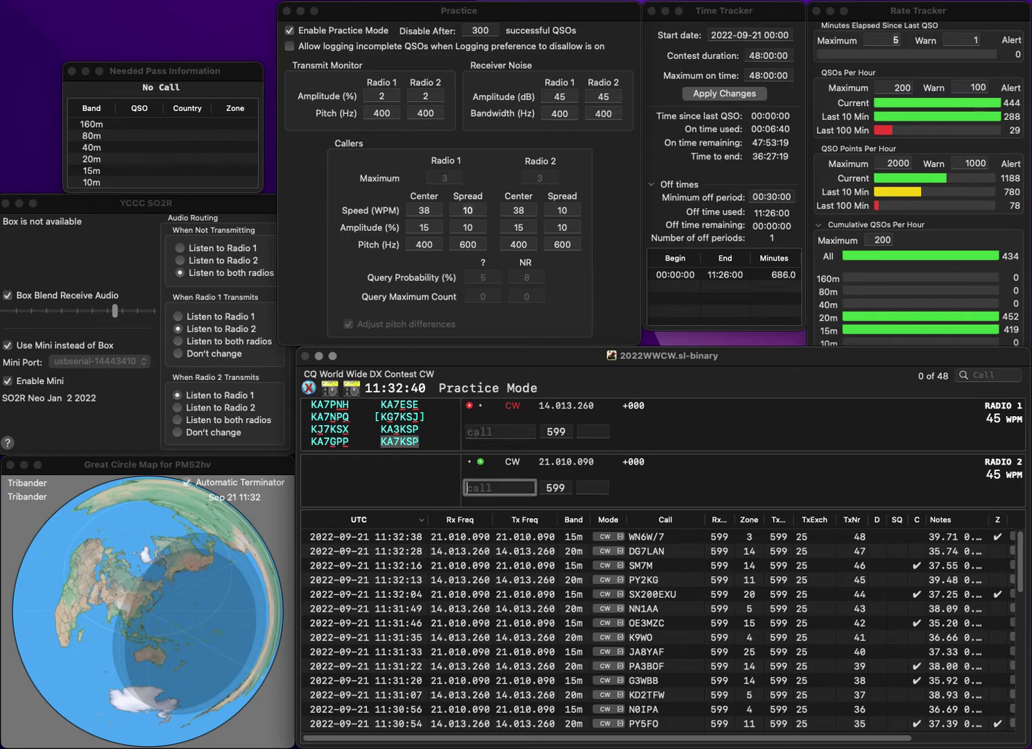
Enter and send IZ8FPK on Radio 2 and VE3RAC on Radio 1, and log both contacts
{"action": "type", "text": "IZ"}
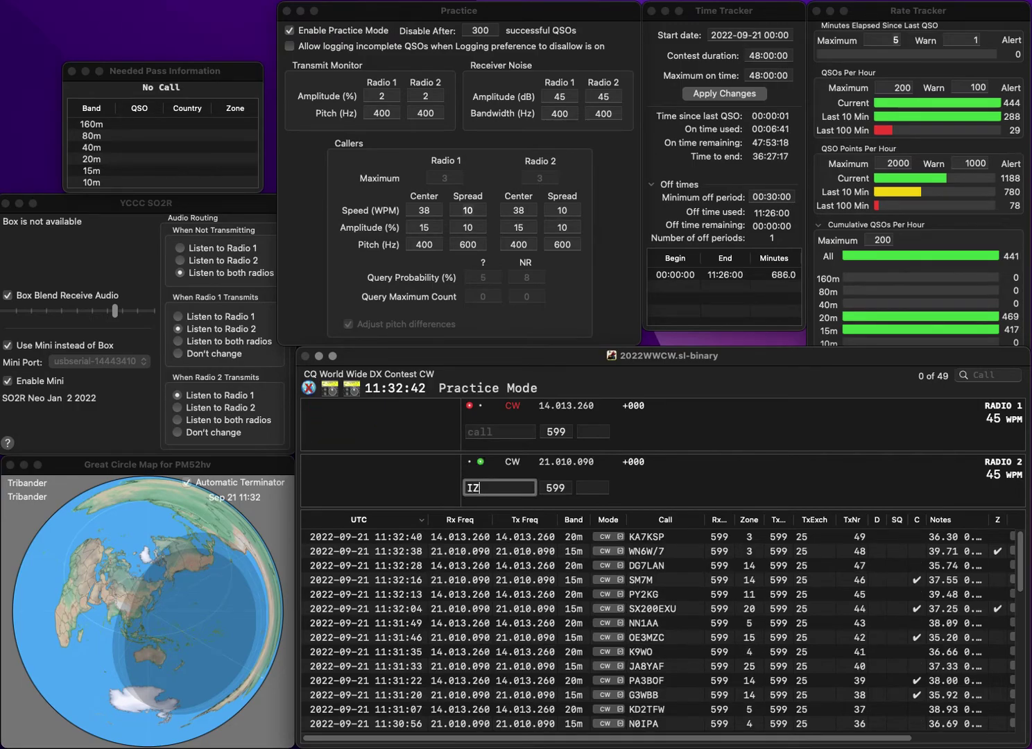
{"action": "type", "text": "8FPK"}
{"action": "key", "text": "Return"}
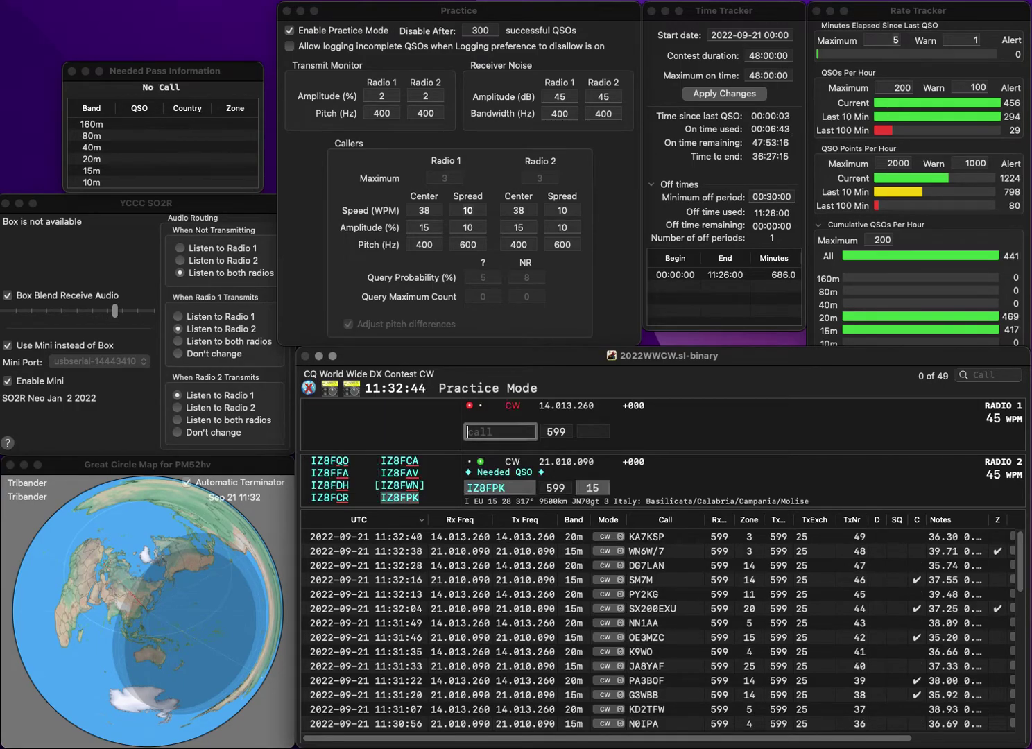
{"action": "type", "text": "VE"}
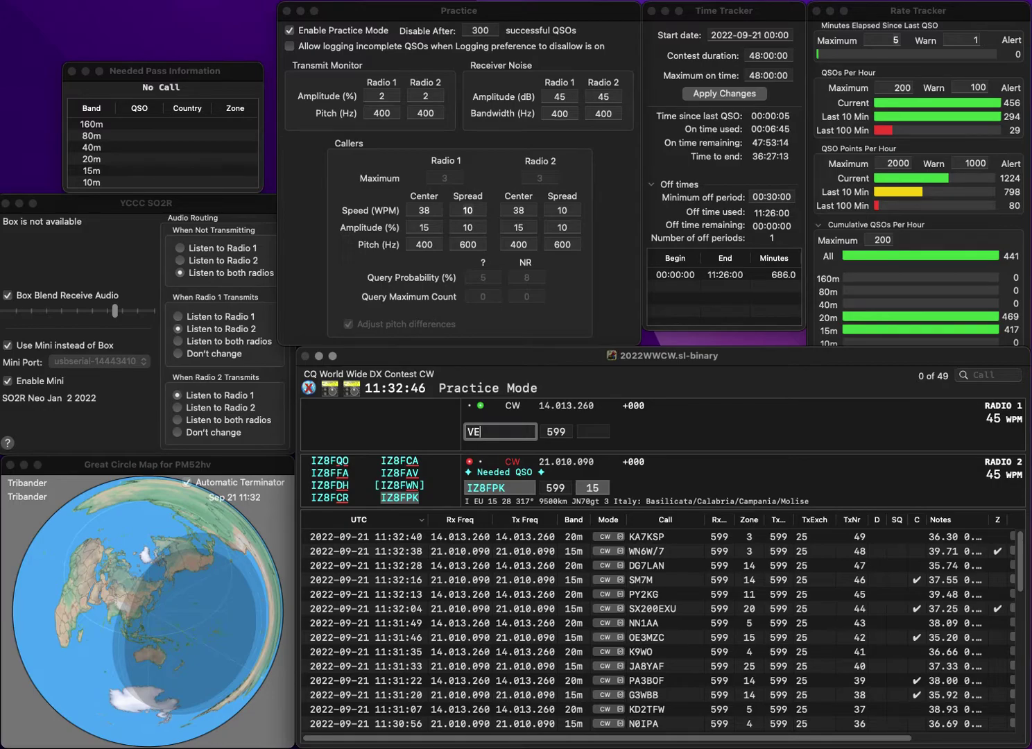
{"action": "type", "text": "3RAC"}
{"action": "key", "text": "Return"}
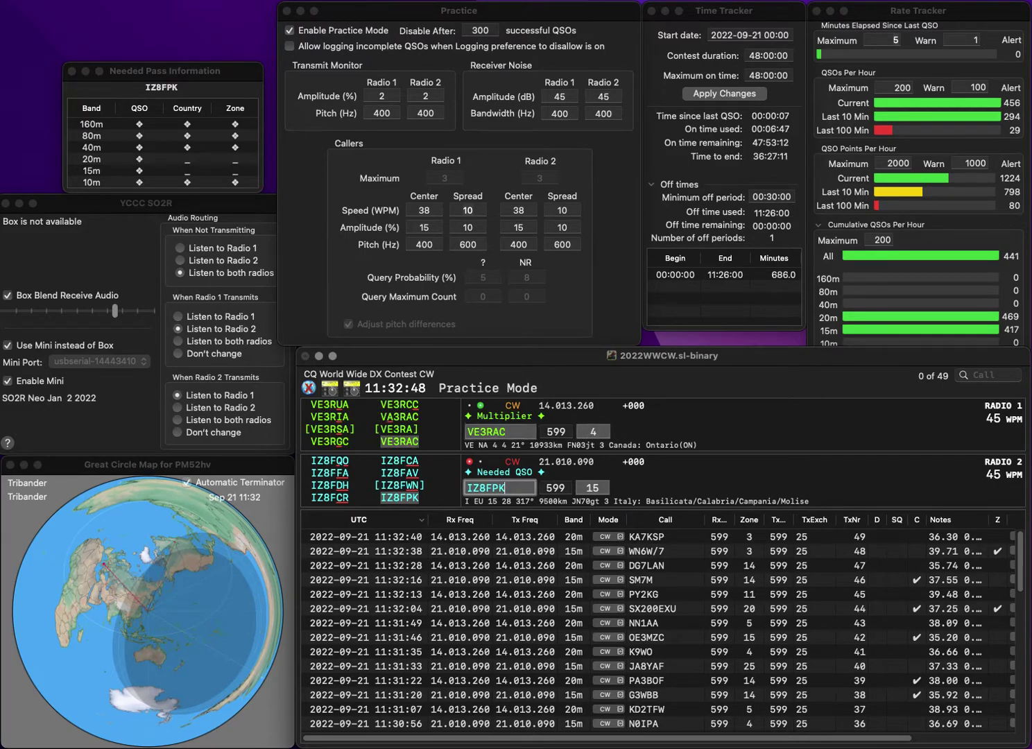
{"action": "key", "text": "Tab"}
{"action": "key", "text": "Return"}
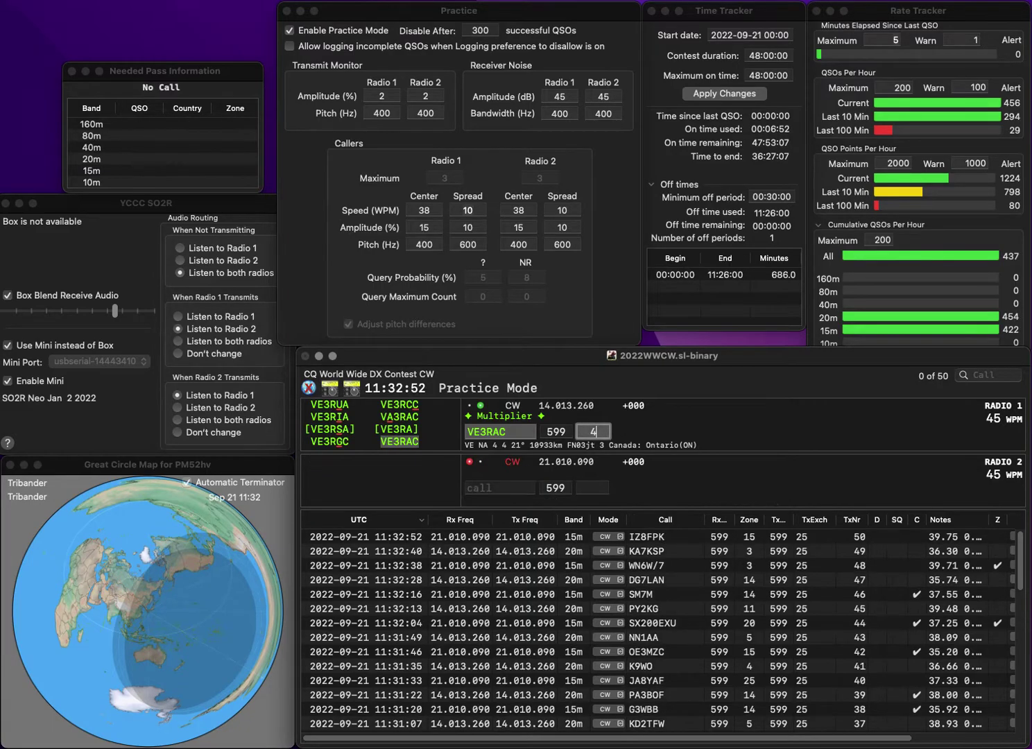
{"action": "key", "text": "Return"}
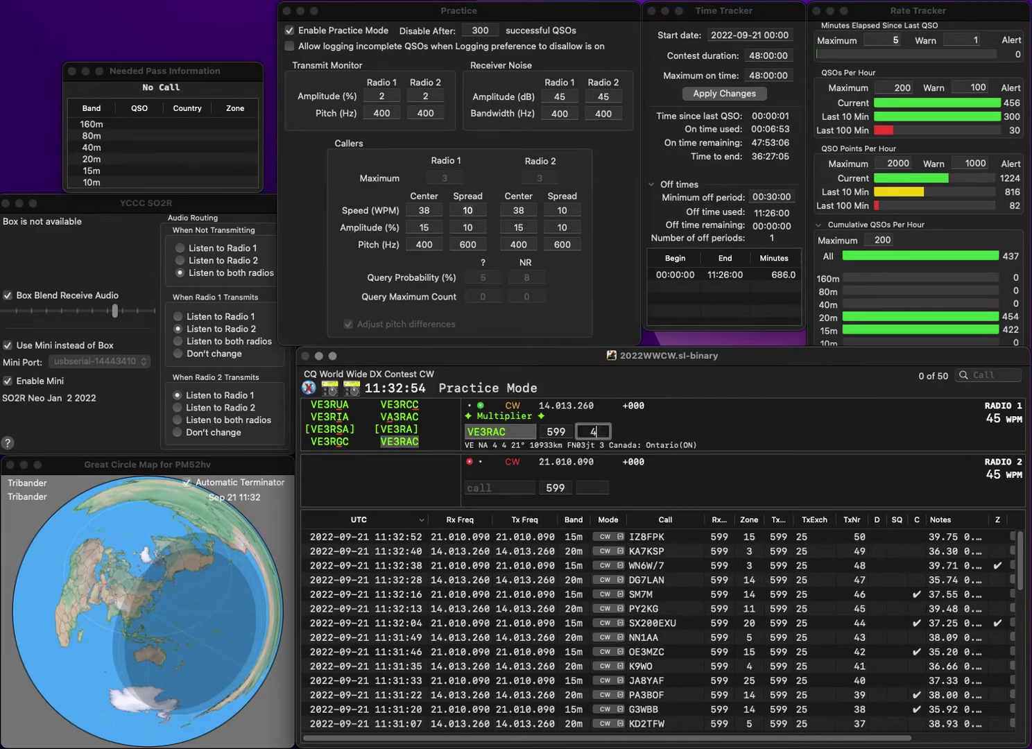
{"action": "type", "text": "9M6"}
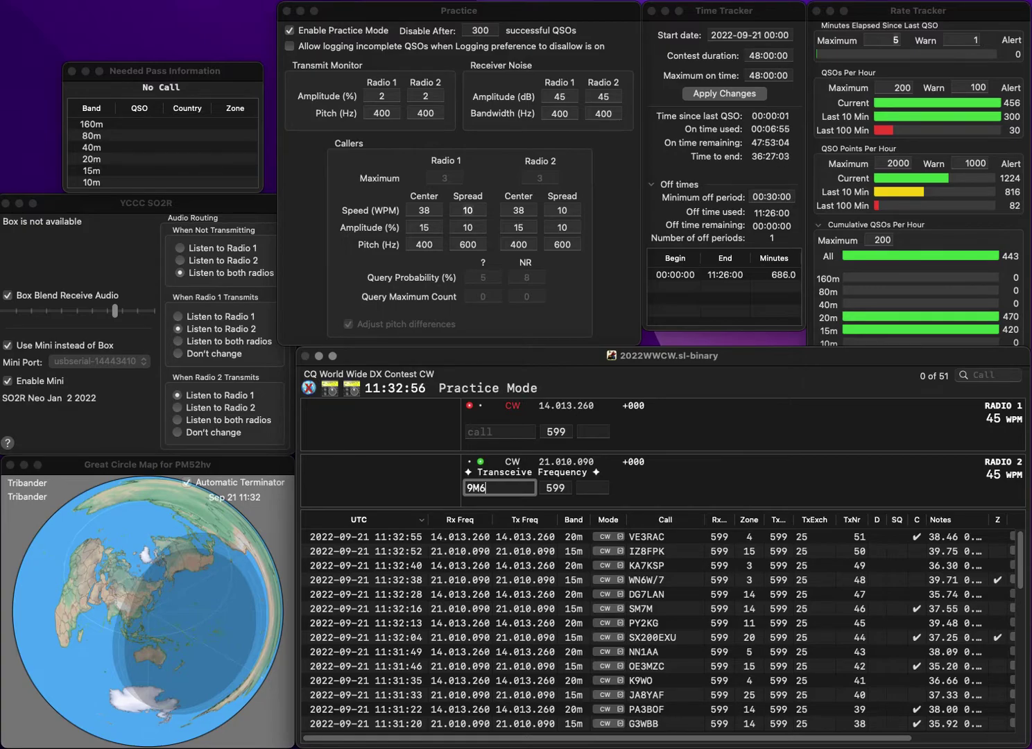
{"action": "type", "text": "MUL"}
{"action": "key", "text": "Return"}
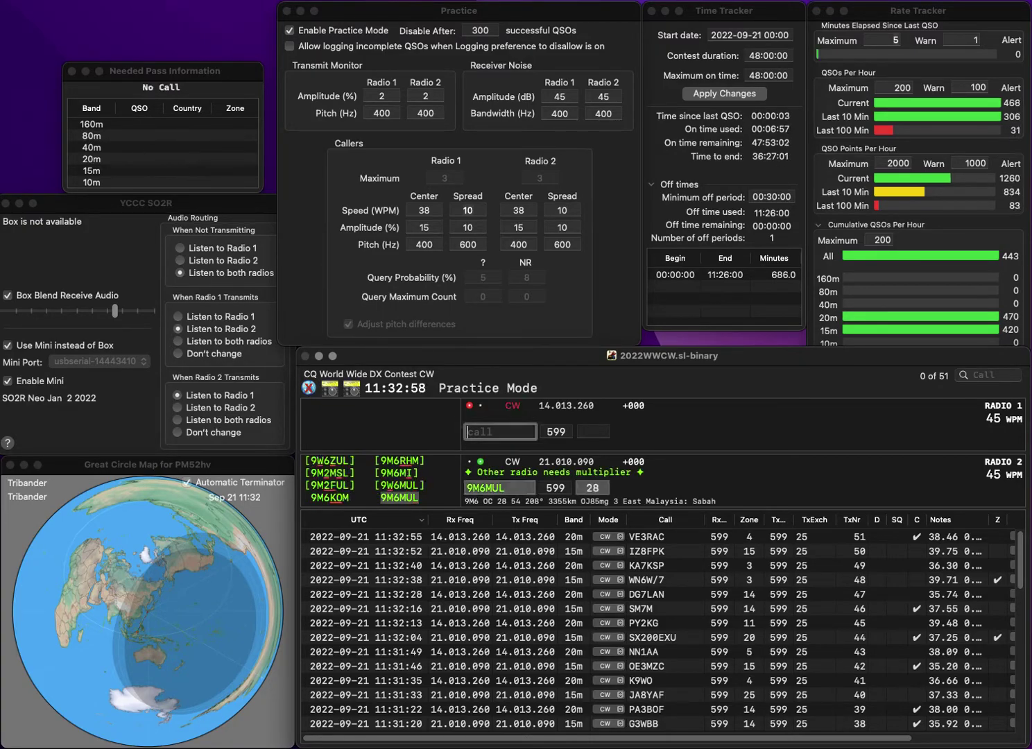
{"action": "type", "text": "EA"}
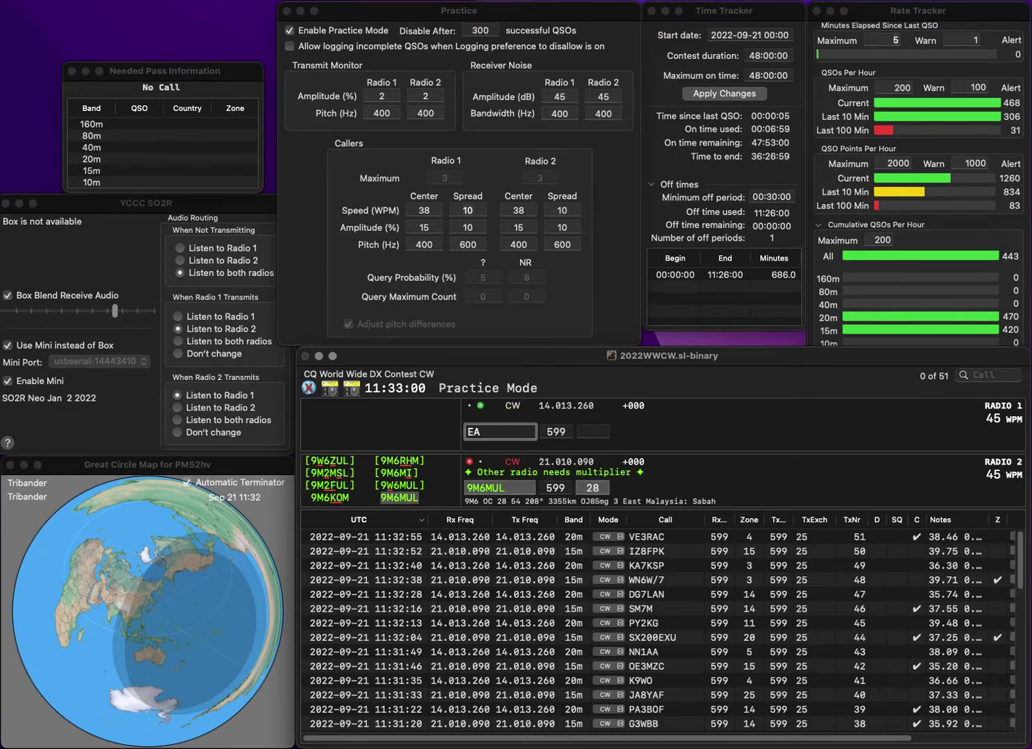
{"action": "type", "text": "5II"}
{"action": "key", "text": "BackSpace"}
{"action": "key", "text": "Return"}
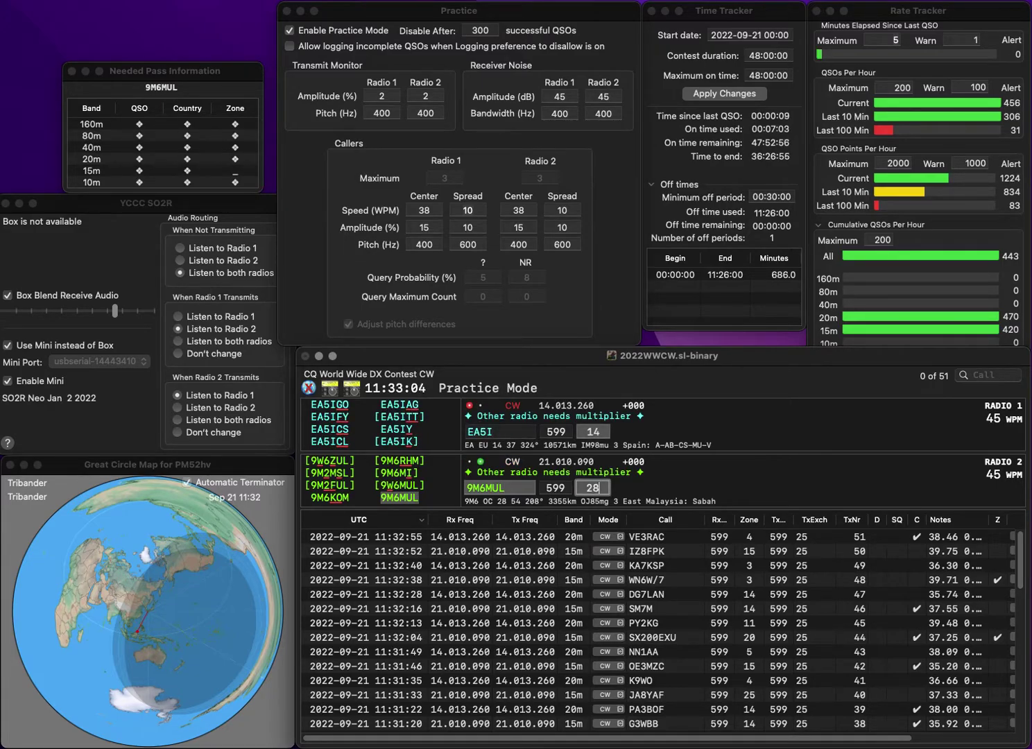
{"action": "key", "text": "Return"}
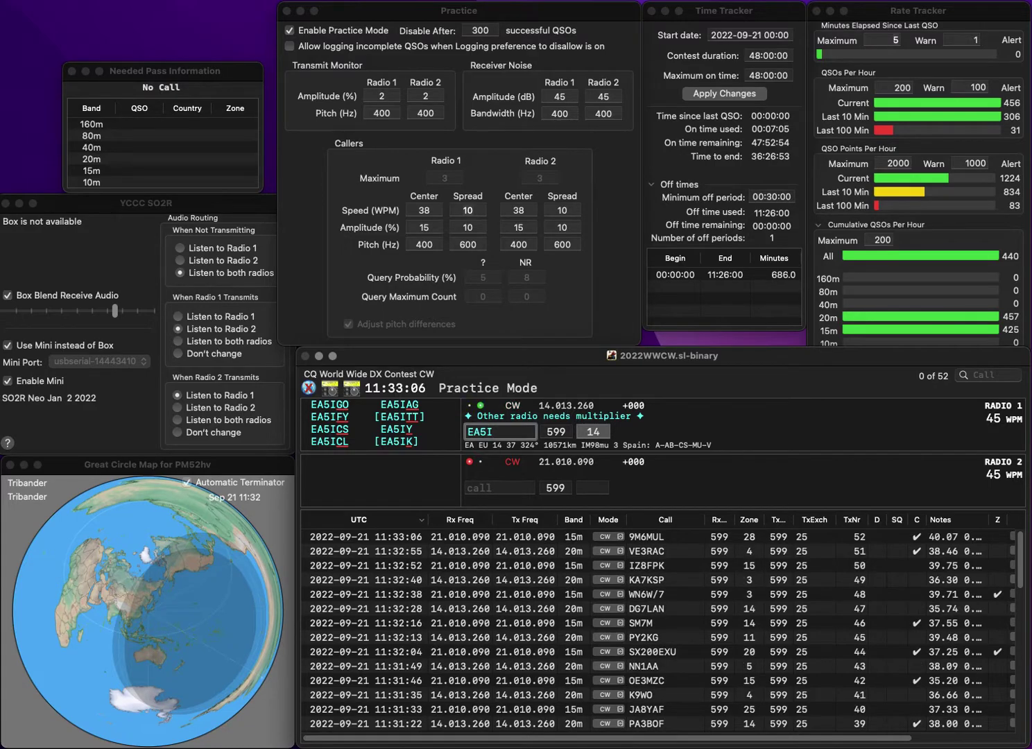
{"action": "type", "text": "SU"}
{"action": "key", "text": "Return"}
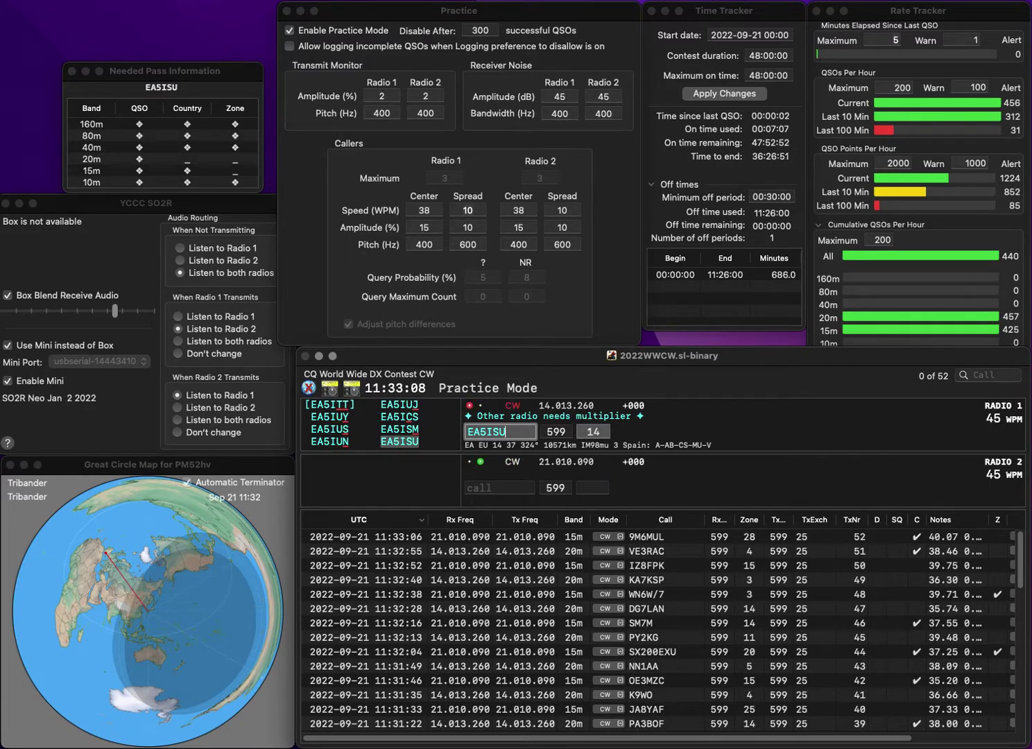
{"action": "type", "text": "9W"}
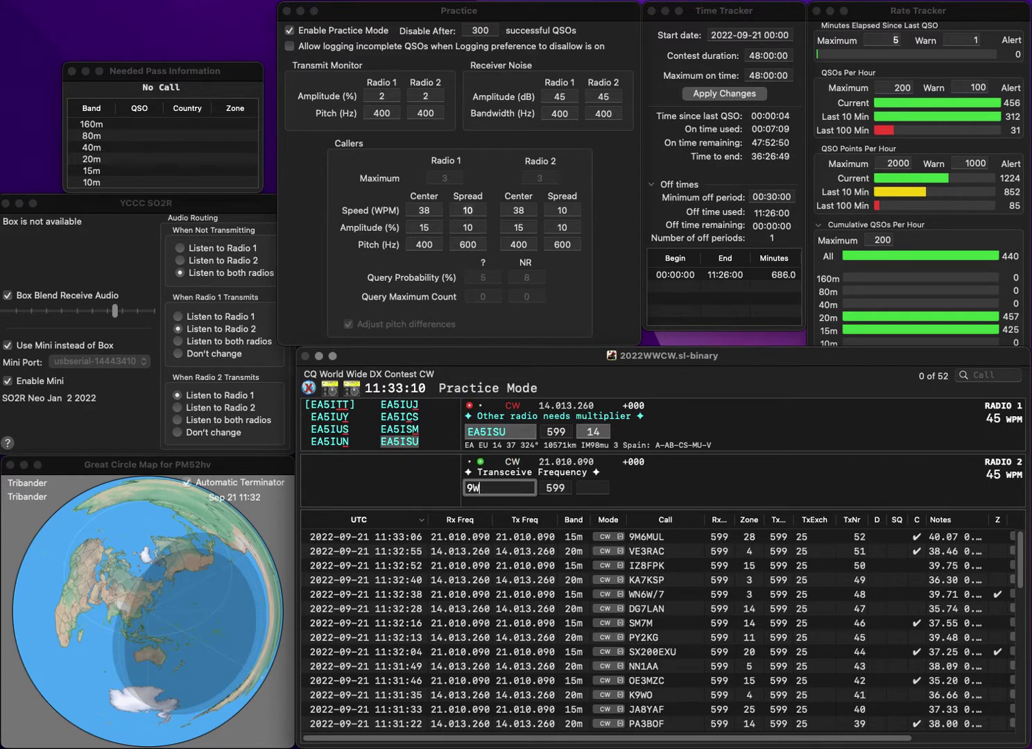
{"action": "type", "text": "DDF9WD"}
{"action": "key", "text": "Return"}
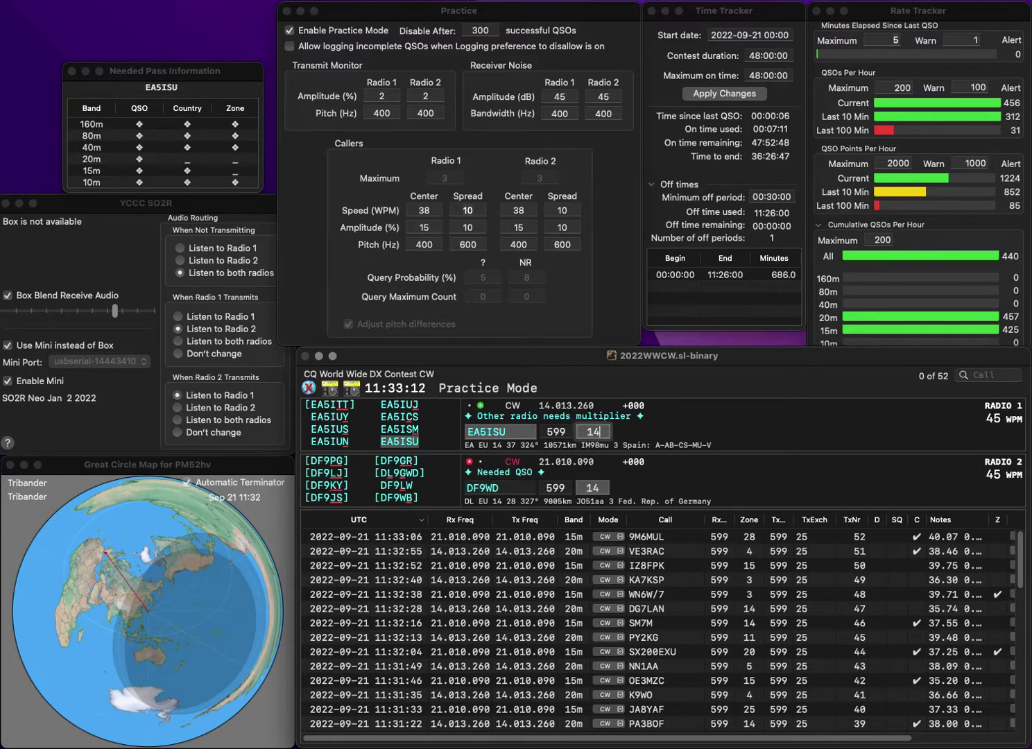
{"action": "left_click", "coordinate": [478, 488]}
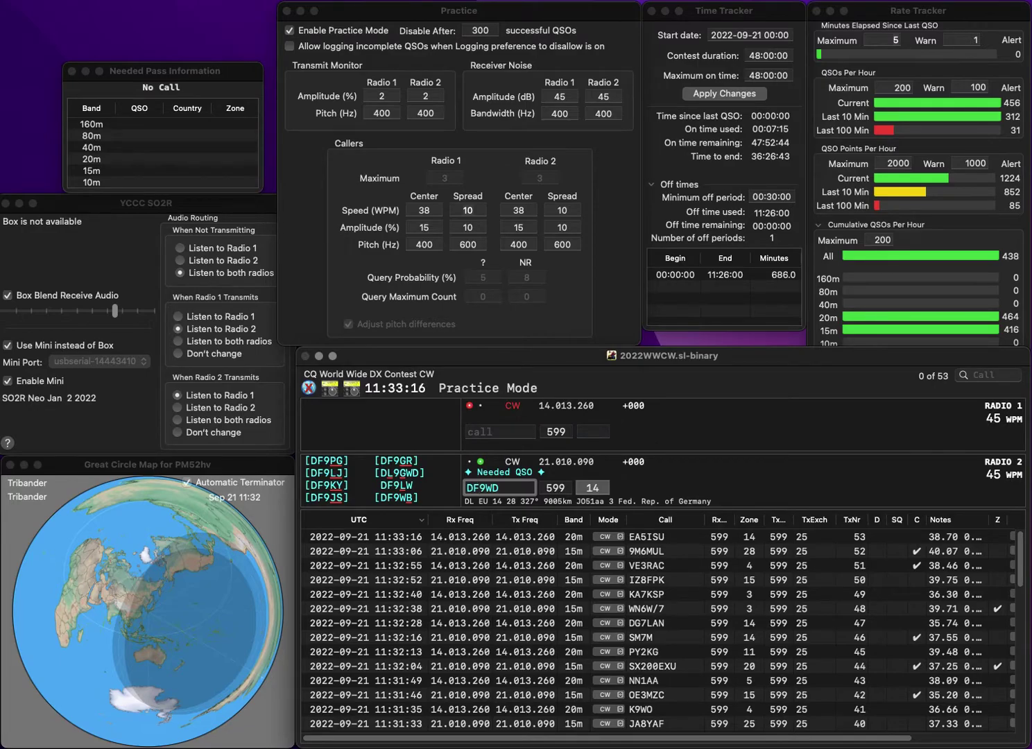
{"action": "key", "text": "Right"}
{"action": "key", "text": "Right"}
{"action": "key", "text": "BackSpace"}
{"action": "type", "text": "B"}
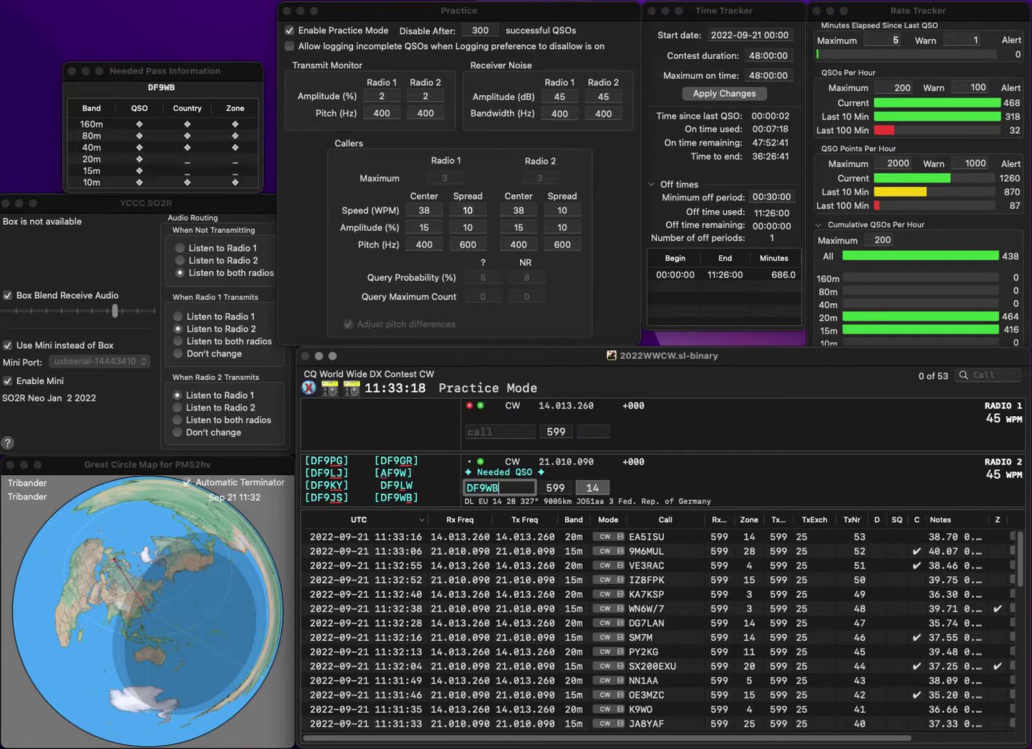
{"action": "key", "text": "Return"}
{"action": "type", "text": "IZ2BH"}
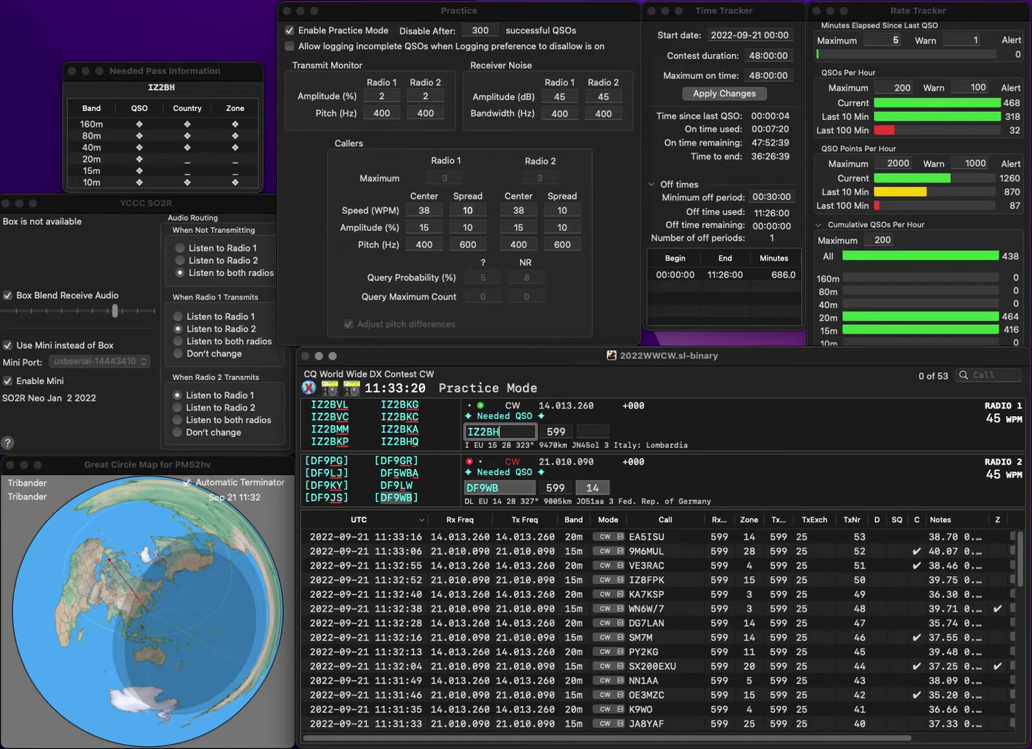
{"action": "type", "text": "Q"}
{"action": "key", "text": "Return"}
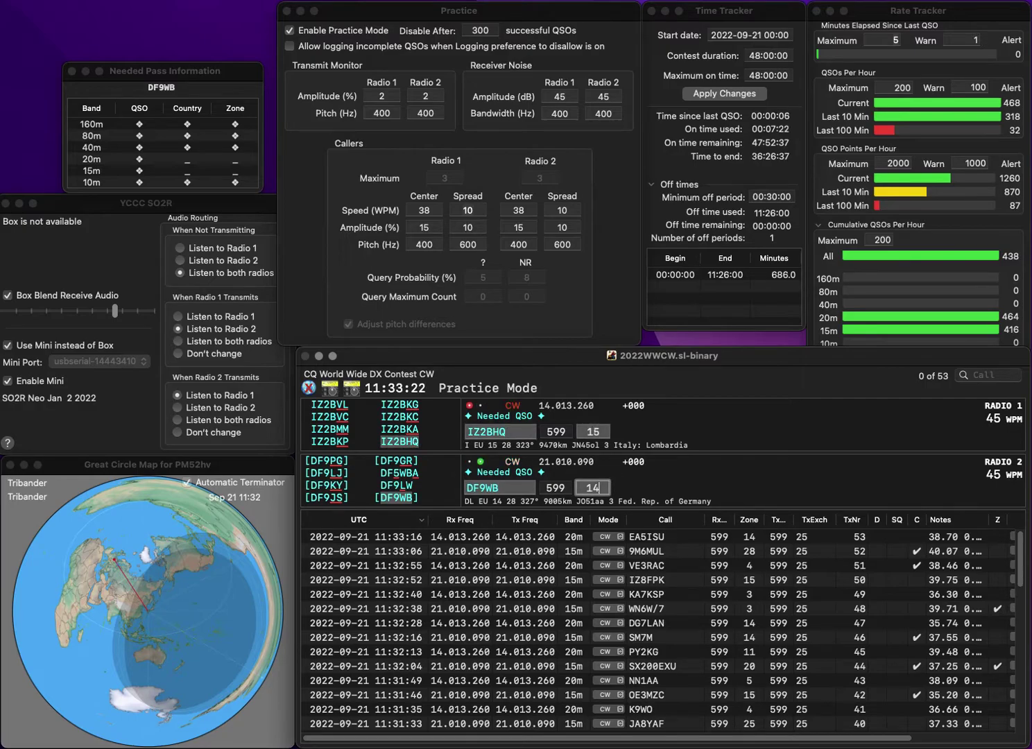
{"action": "key", "text": "Return"}
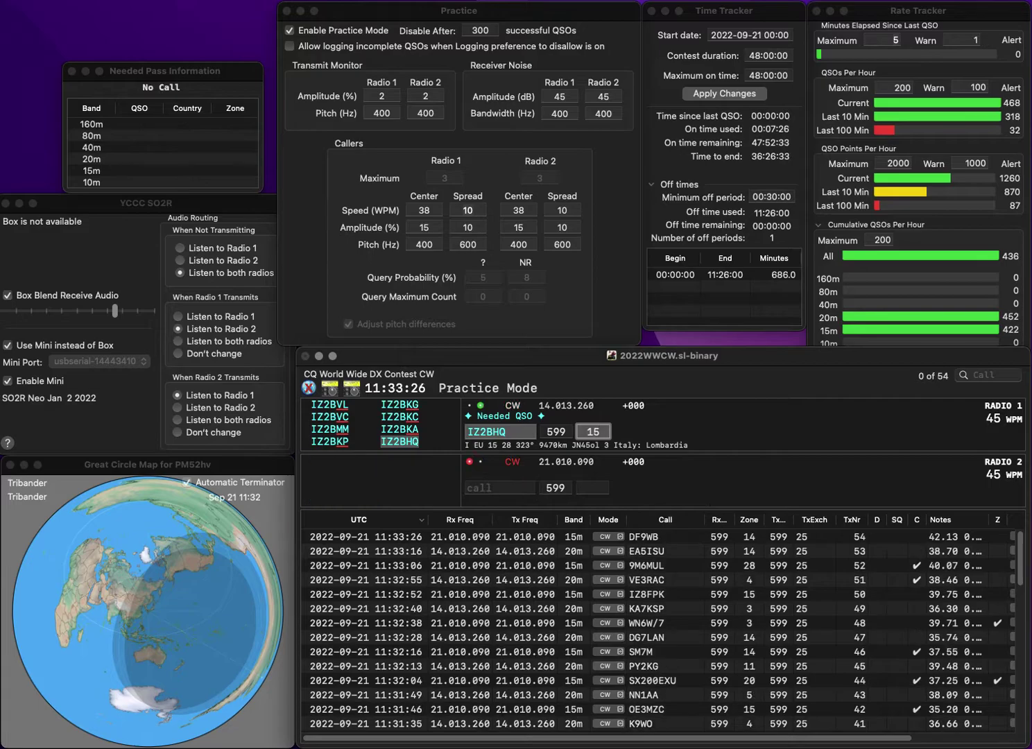
{"action": "key", "text": "Return"}
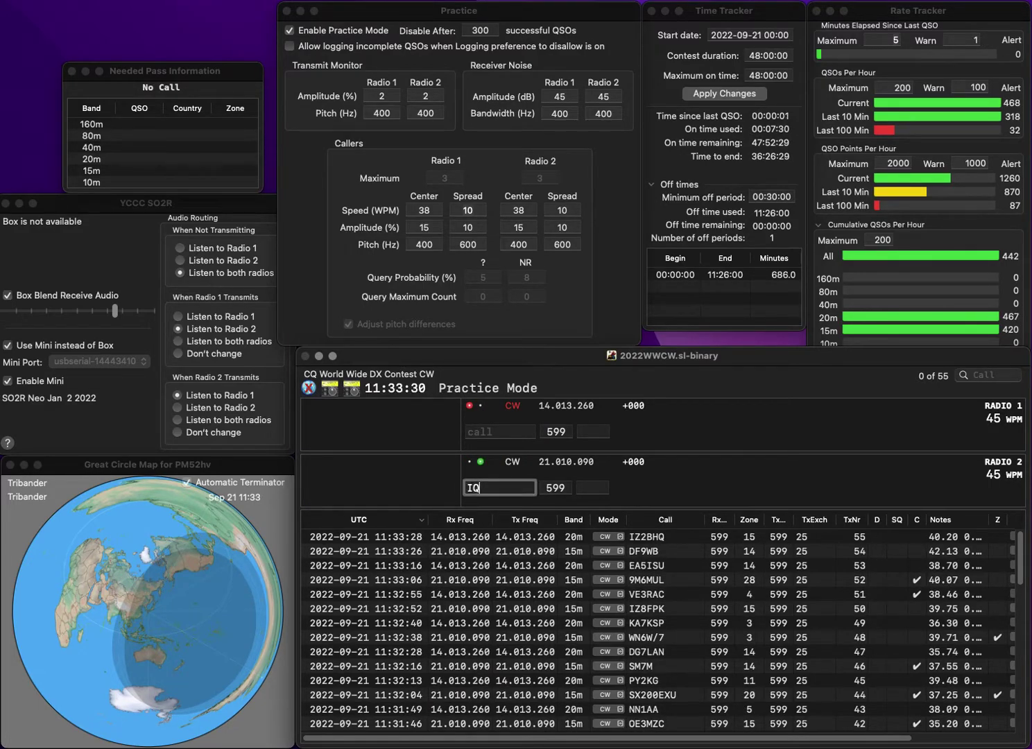
{"action": "type", "text": "IQ3AL"}
{"action": "key", "text": "Return"}
Enter and send the partial call 5YG on Radio 1, and correct the Radio 2 call to IQ3AZ and resend it
{"action": "type", "text": "5"}
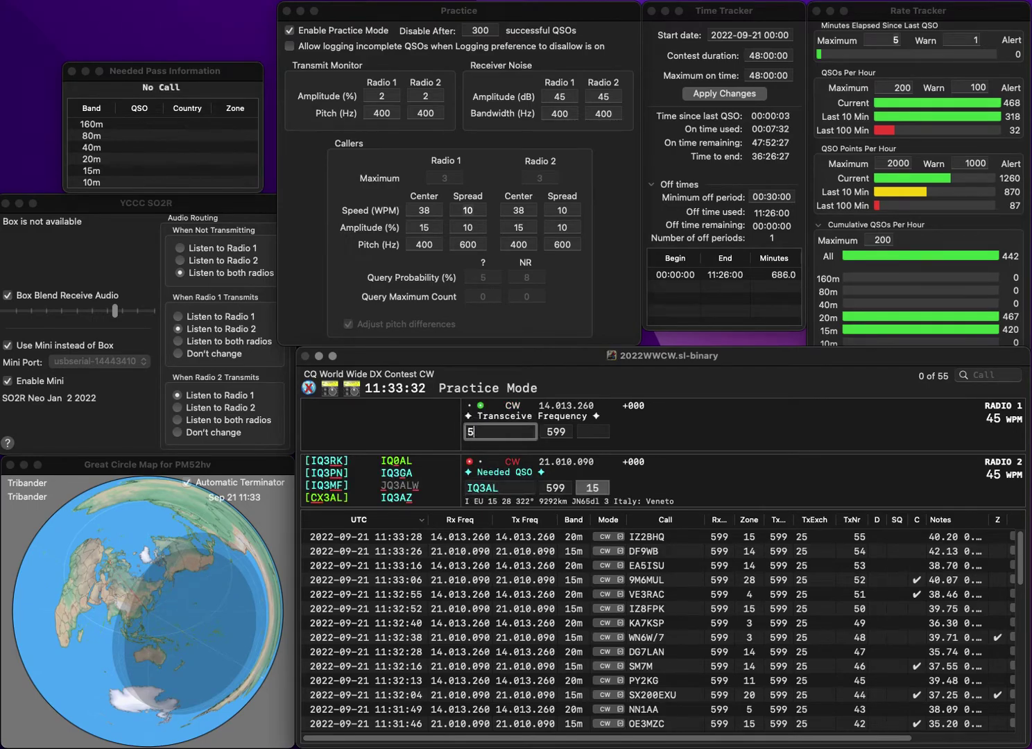
{"action": "type", "text": "YG"}
{"action": "key", "text": "Return"}
{"action": "key", "text": "BackSpace"}
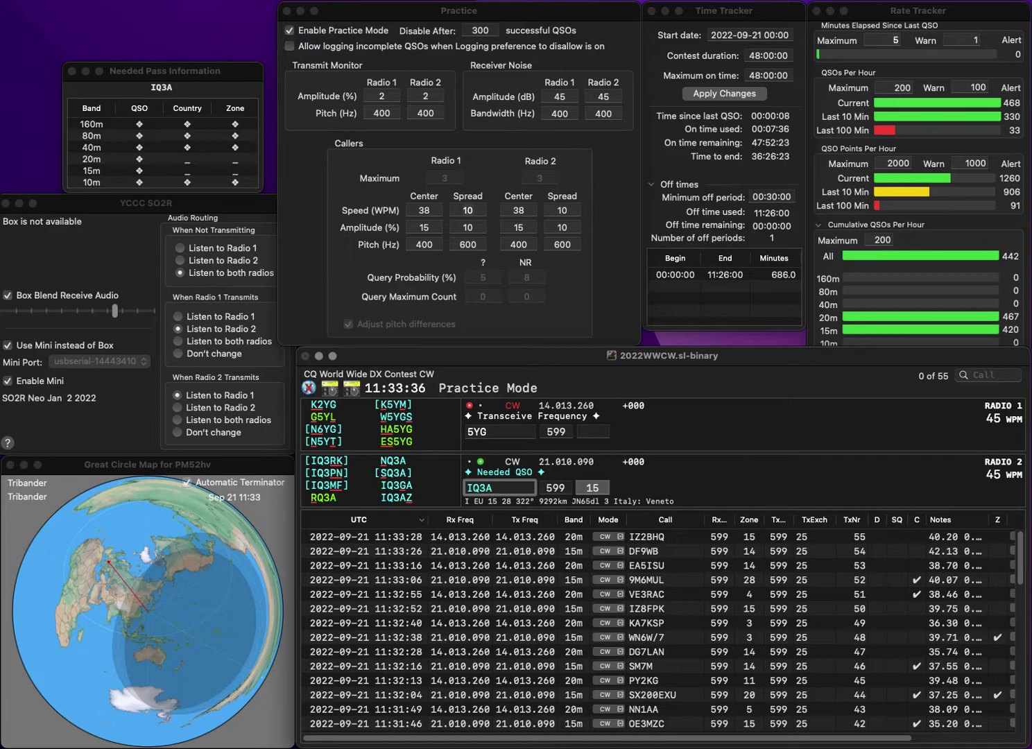
{"action": "type", "text": "Z"}
{"action": "key", "text": "Return"}
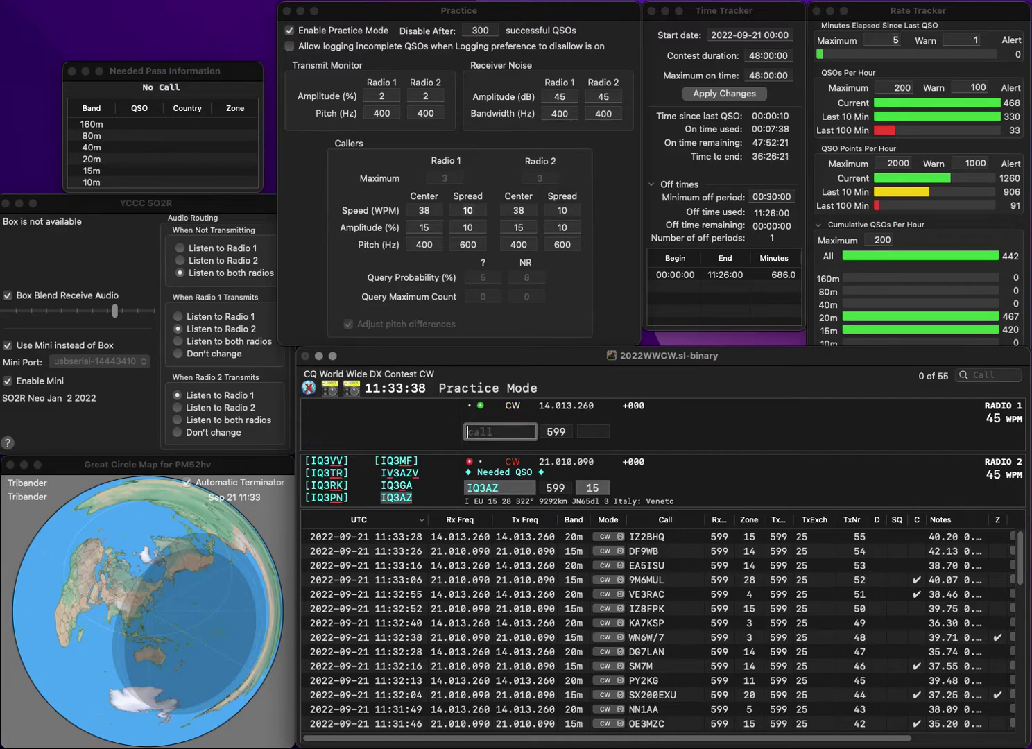
Enter and send JA5CVG on Radio 1, and log the IQ3AZ contact on Radio 2 and the JA5CVG contact on Radio 1
{"action": "type", "text": "JA5C"}
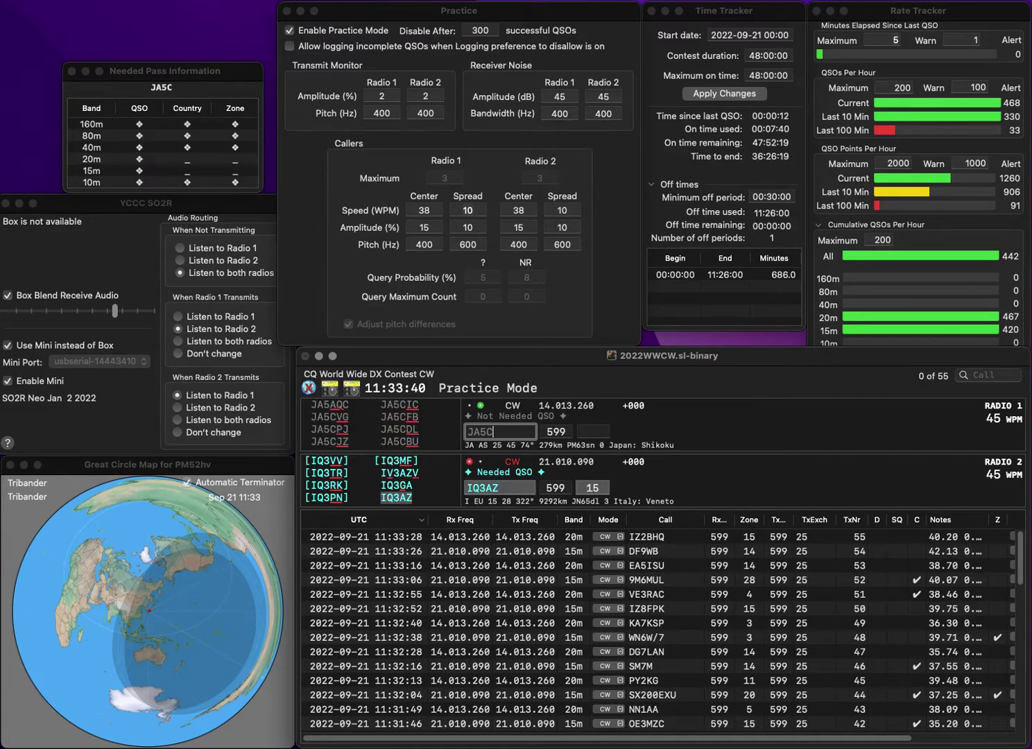
{"action": "type", "text": "VG"}
{"action": "key", "text": "Return"}
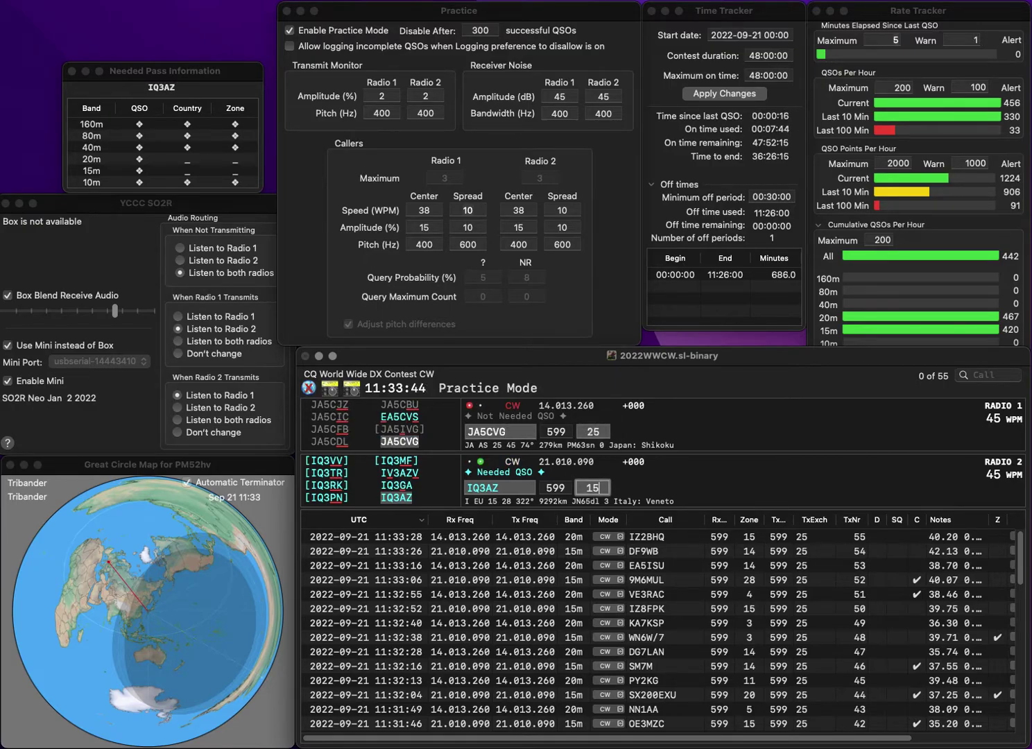
{"action": "key", "text": "Return"}
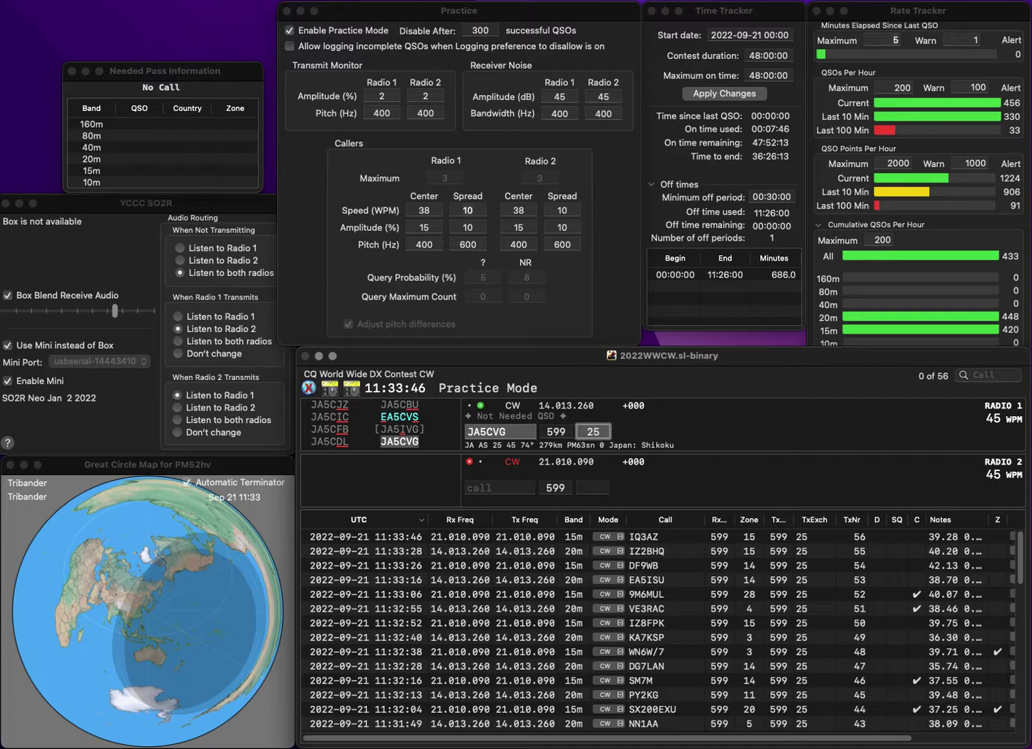
{"action": "key", "text": "Return"}
Enter and send K0MDK on Radio 2 and EA1PB on Radio 1
{"action": "type", "text": "K0MDK"}
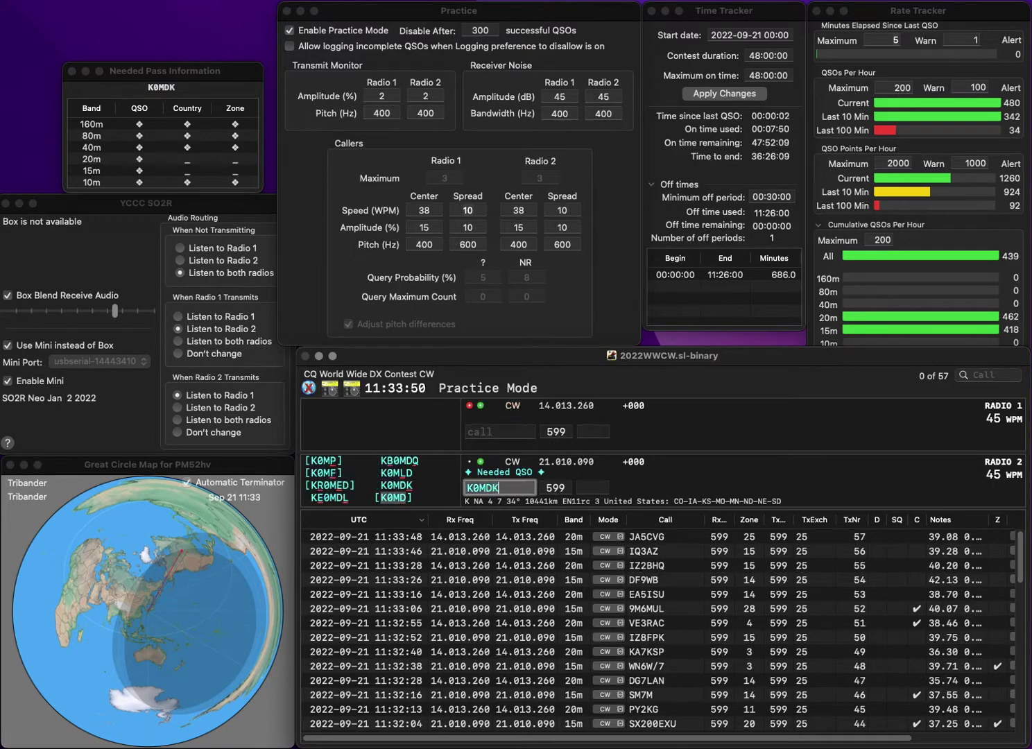
{"action": "key", "text": "Return"}
{"action": "type", "text": "1PB"}
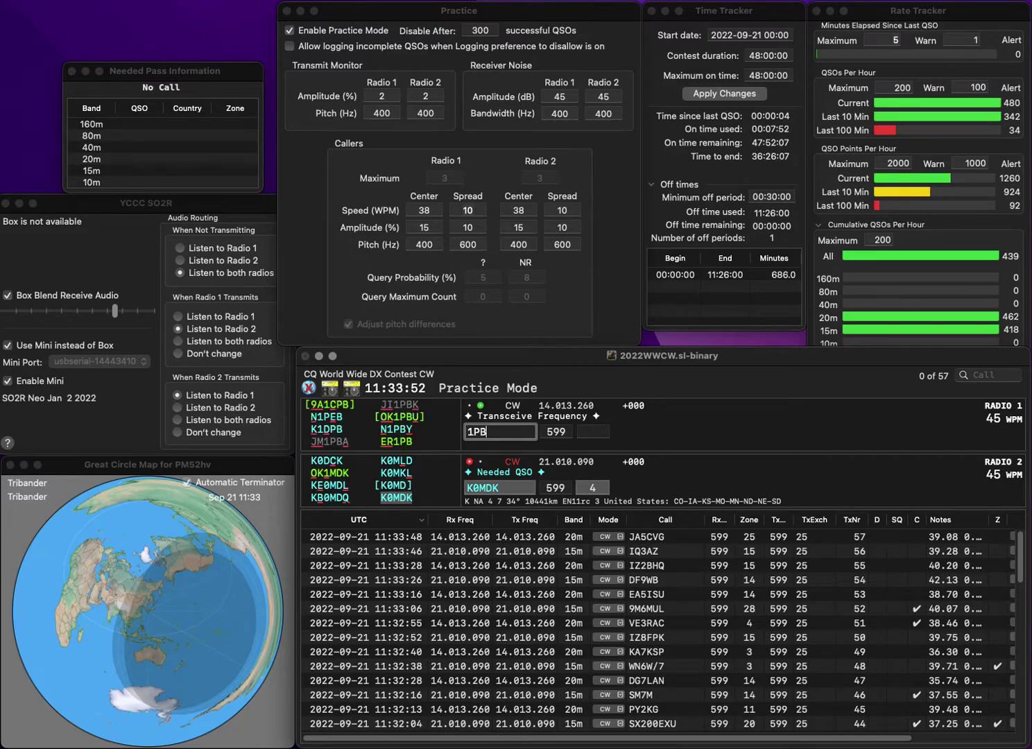
{"action": "key", "text": "Home"}
{"action": "type", "text": "EA"}
{"action": "key", "text": "Return"}
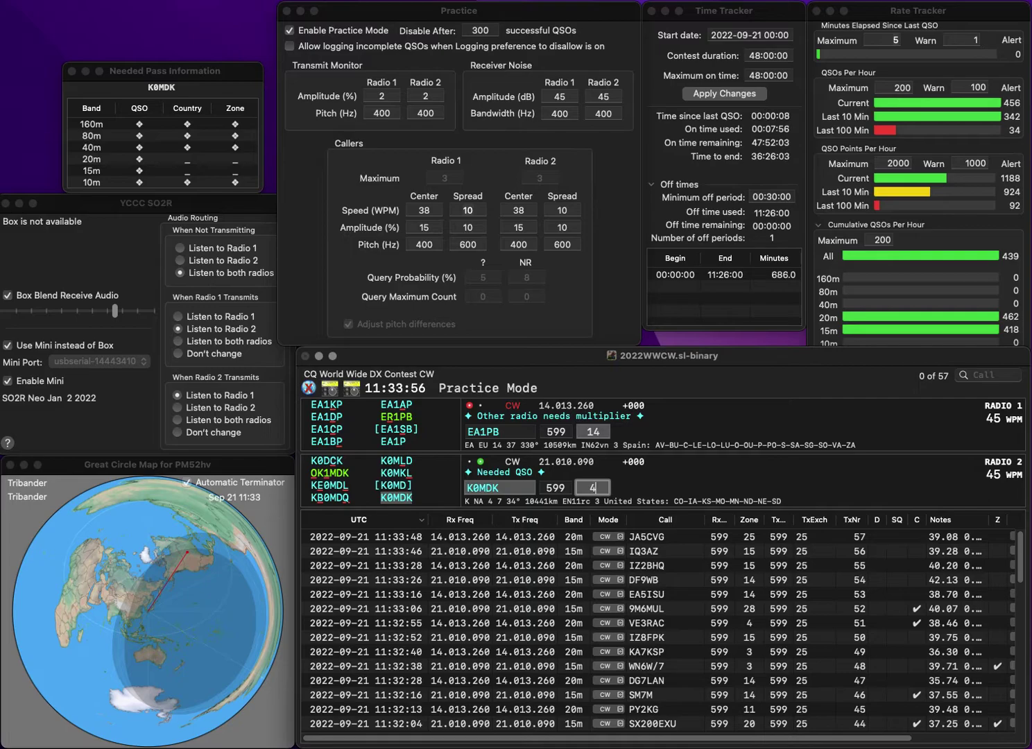
Log the K0MDK contact on Radio 2, and correct the Radio 1 call to ER1PB and resend it
{"action": "key", "text": "Return"}
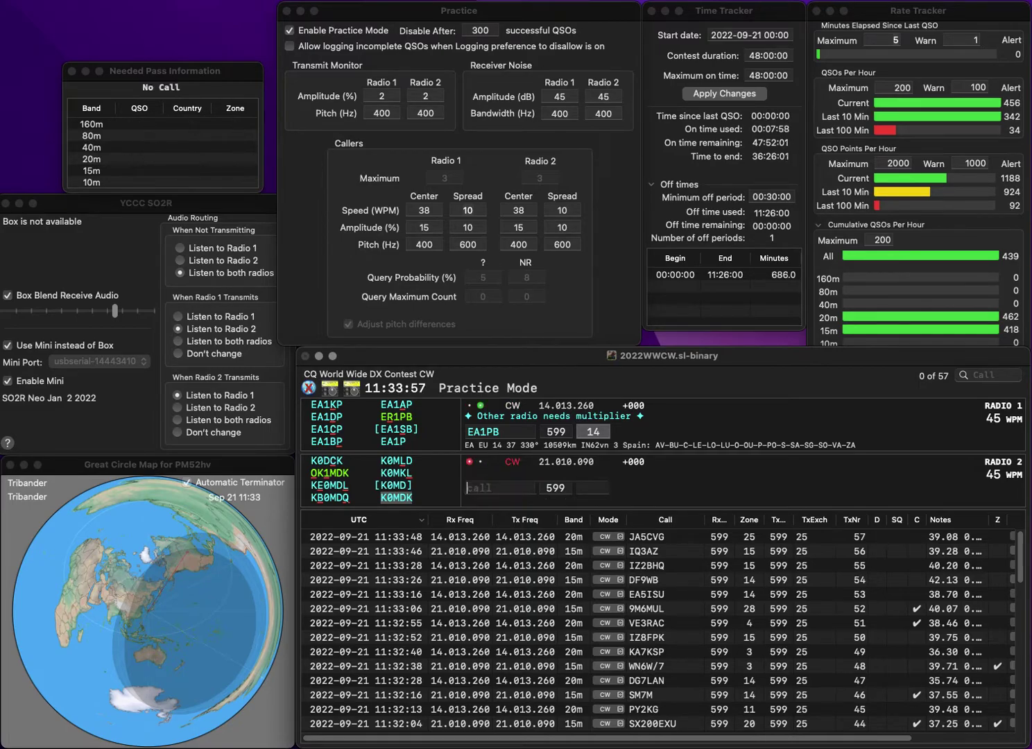
{"action": "key", "text": "Tab"}
{"action": "key", "text": "BackSpace"}
{"action": "type", "text": "R"}
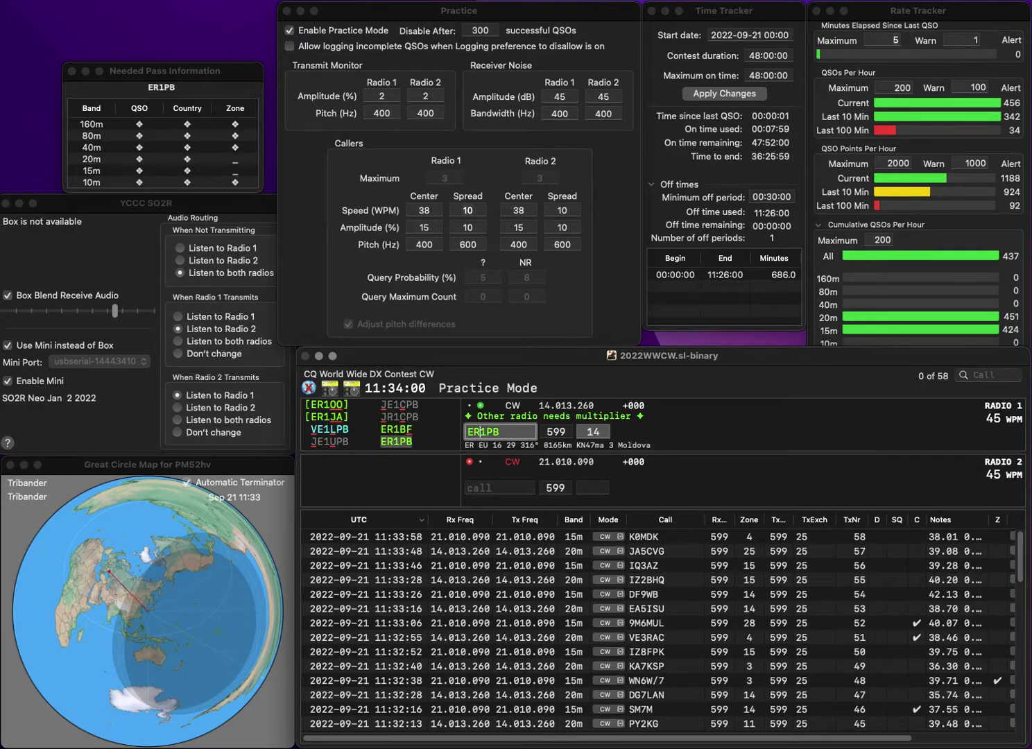
{"action": "key", "text": "Return"}
{"action": "type", "text": "F5"}
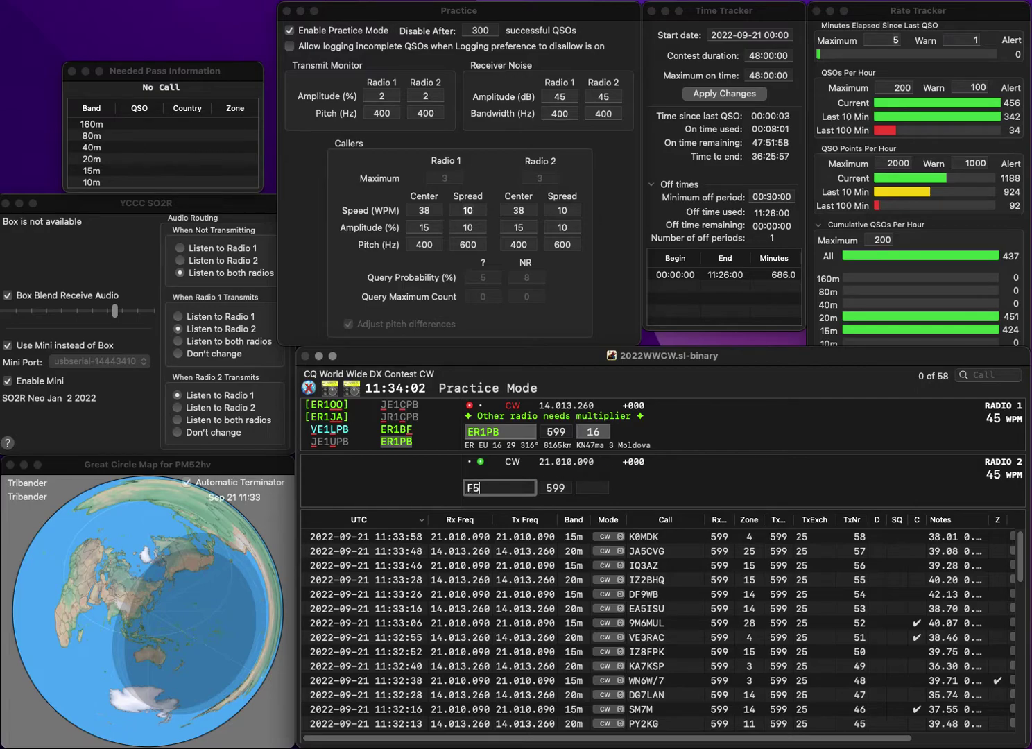
{"action": "type", "text": "IVP"}
{"action": "key", "text": "Return"}
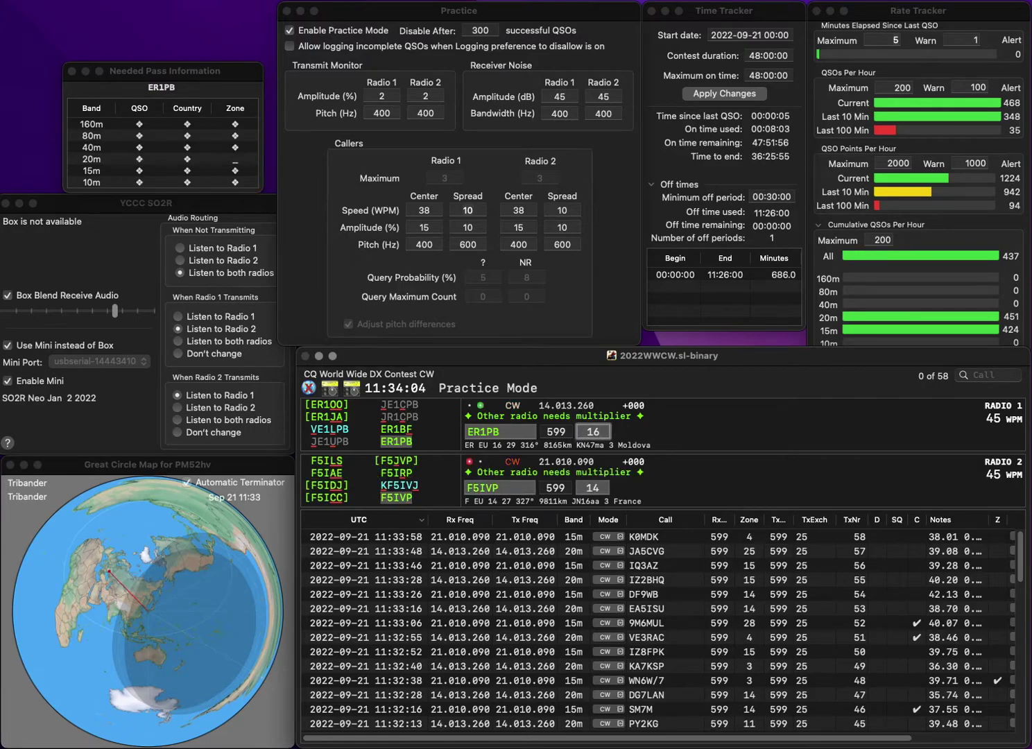
{"action": "key", "text": "Return"}
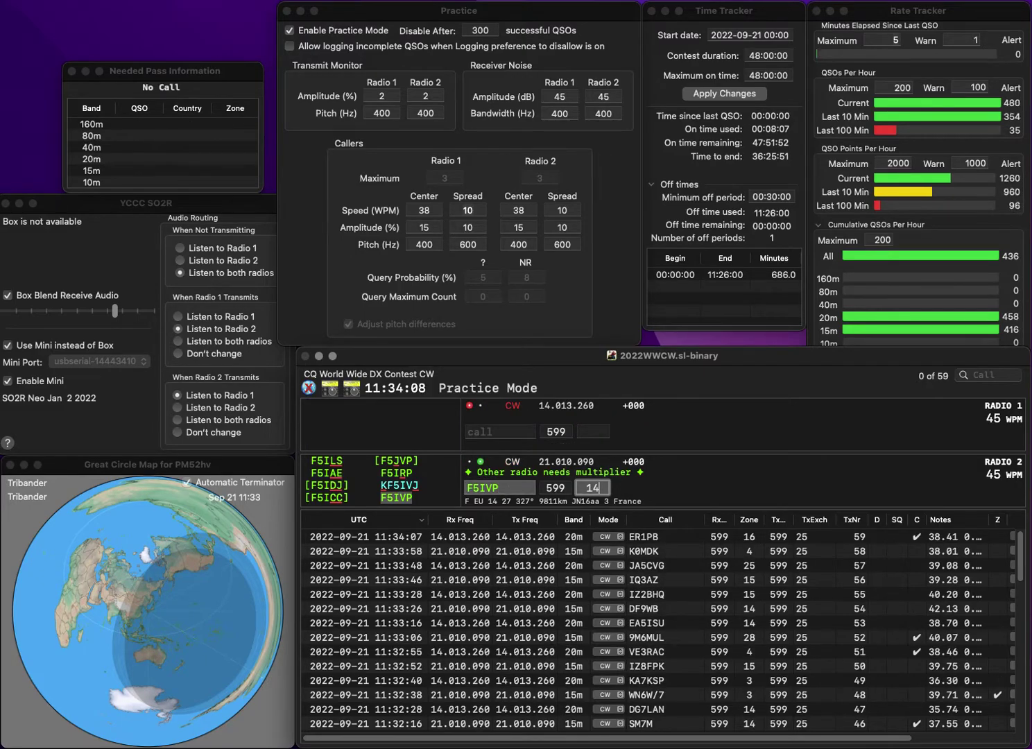
{"action": "key", "text": "Return"}
{"action": "type", "text": "KJ4HZ"}
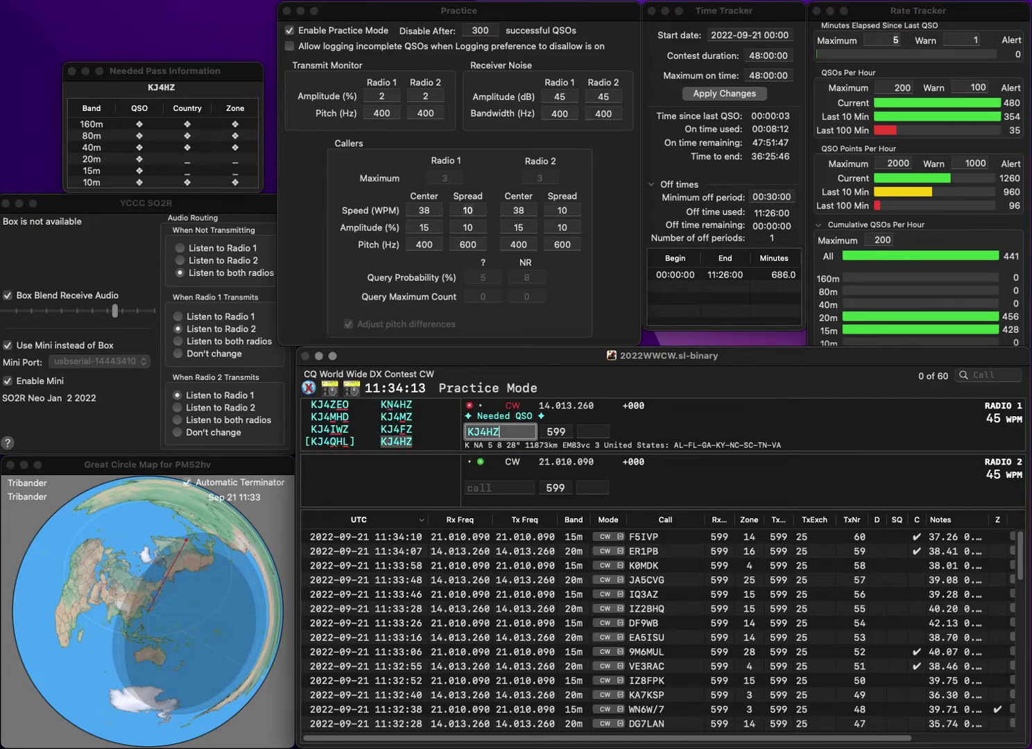
{"action": "key", "text": "Return"}
{"action": "type", "text": "N0GKO"}
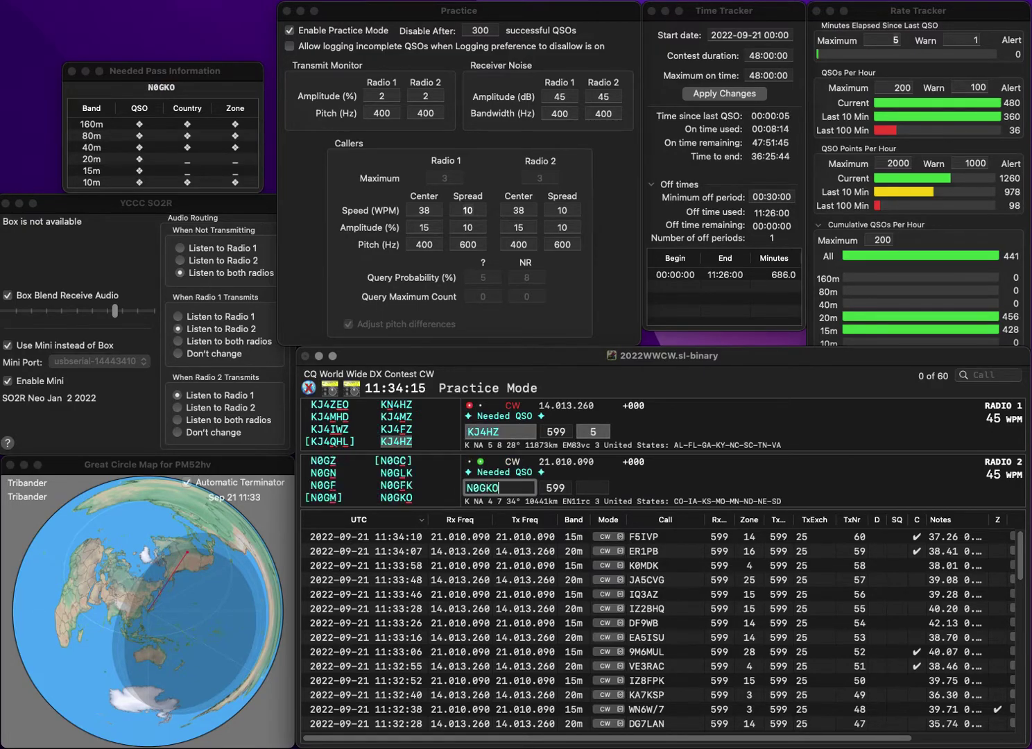
{"action": "key", "text": "Return"}
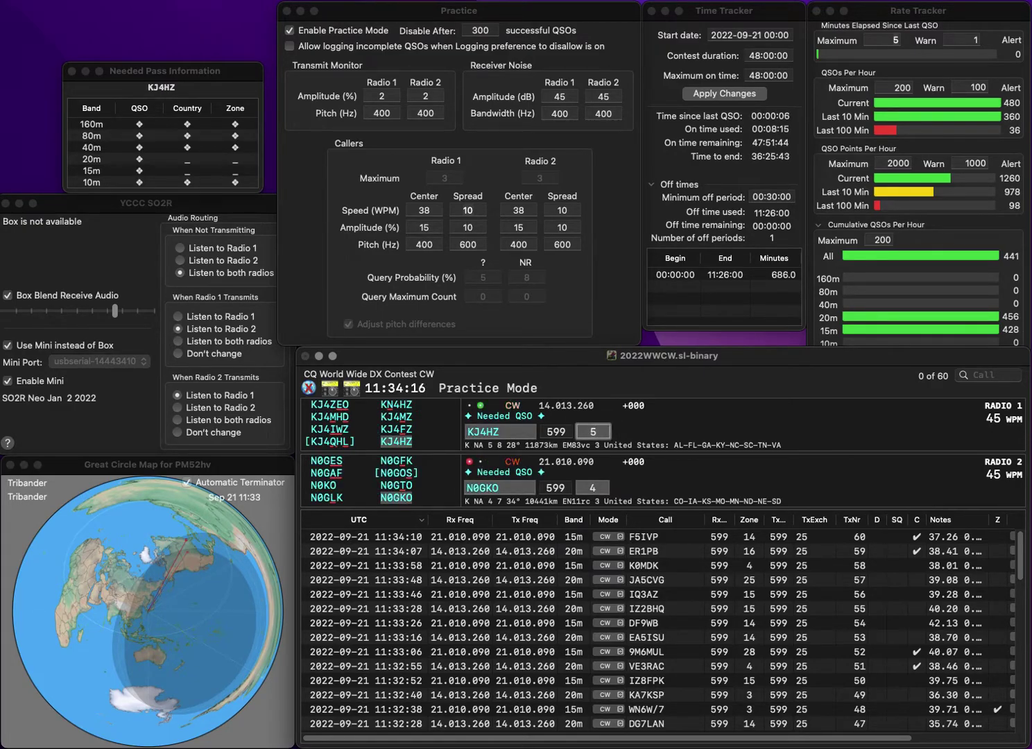
{"action": "key", "text": "Return"}
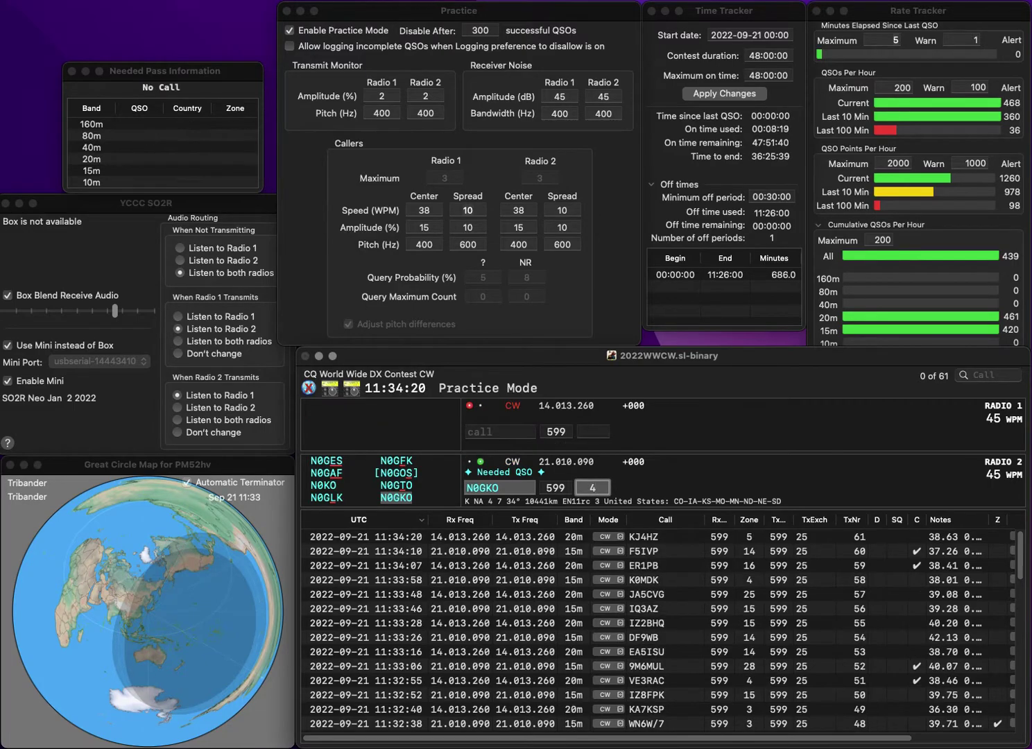
{"action": "key", "text": "Return"}
Enter W4VQ on Radio 1 and send it with the exchange
{"action": "type", "text": "W"}
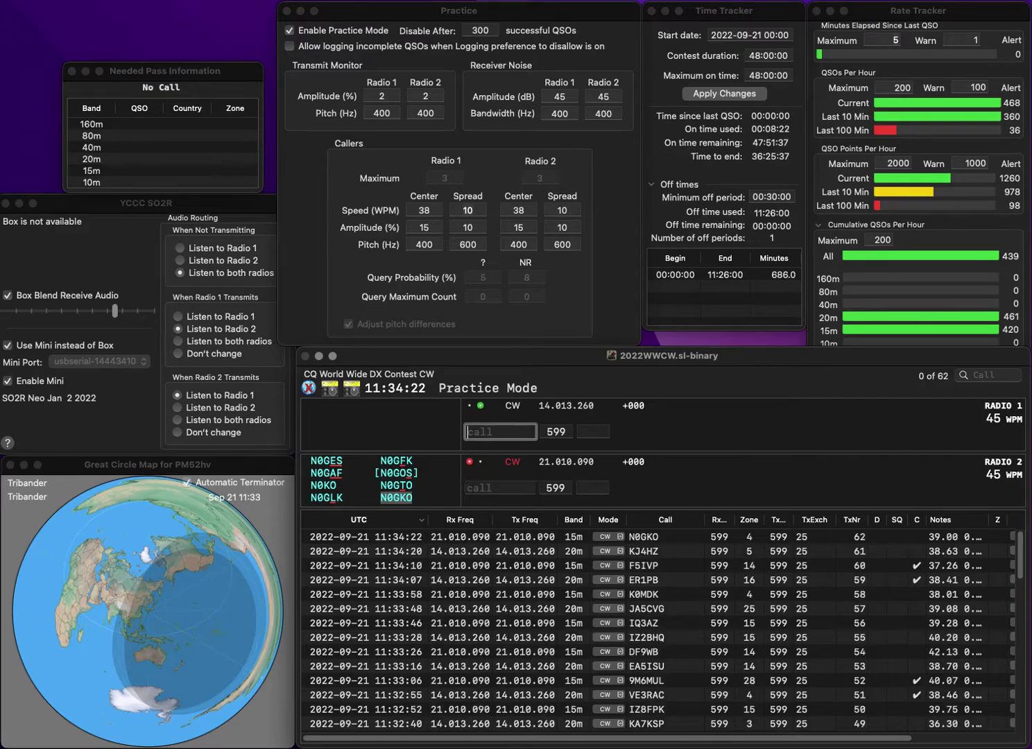
{"action": "type", "text": "4VQ"}
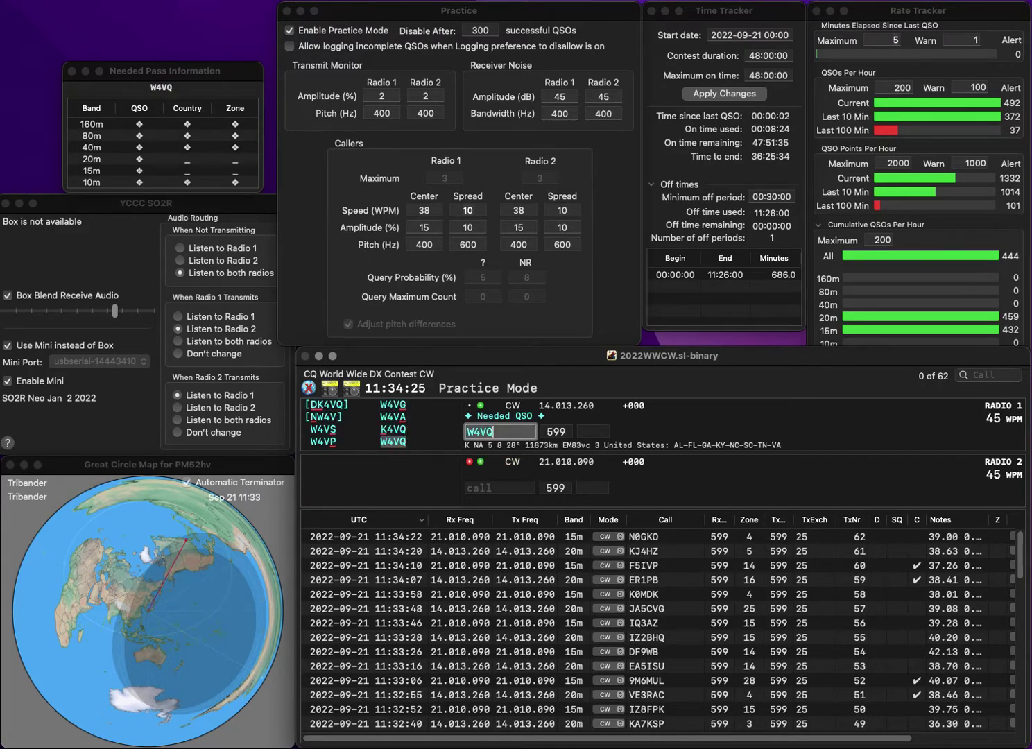
{"action": "key", "text": "Return"}
{"action": "type", "text": "W3"}
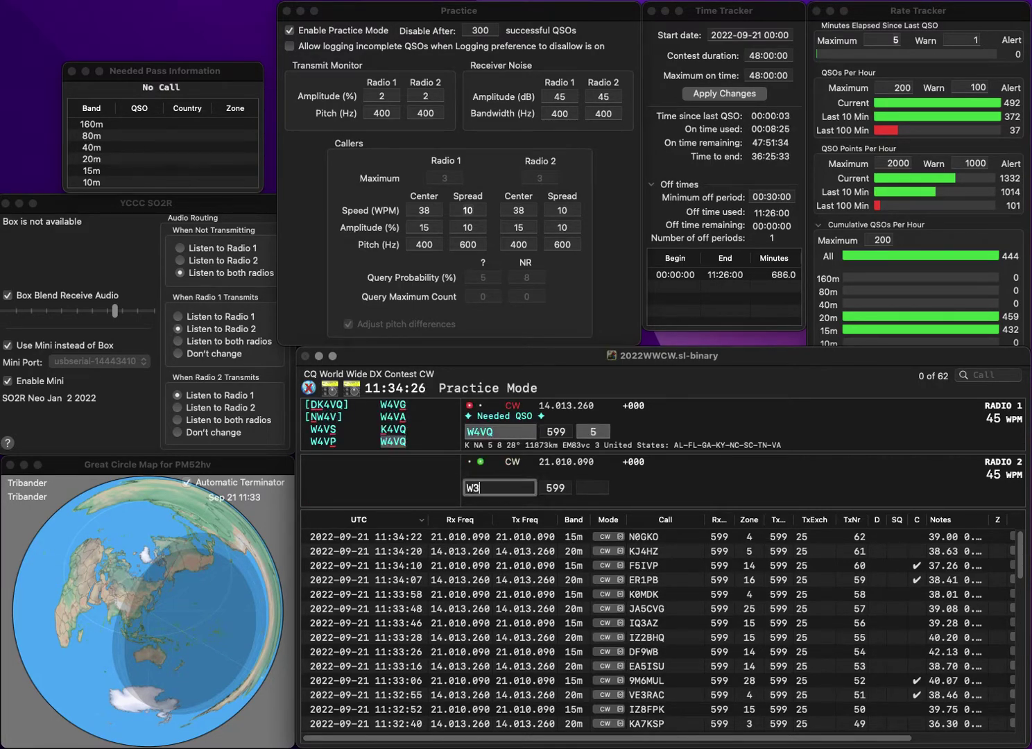
{"action": "type", "text": "ECJA"}
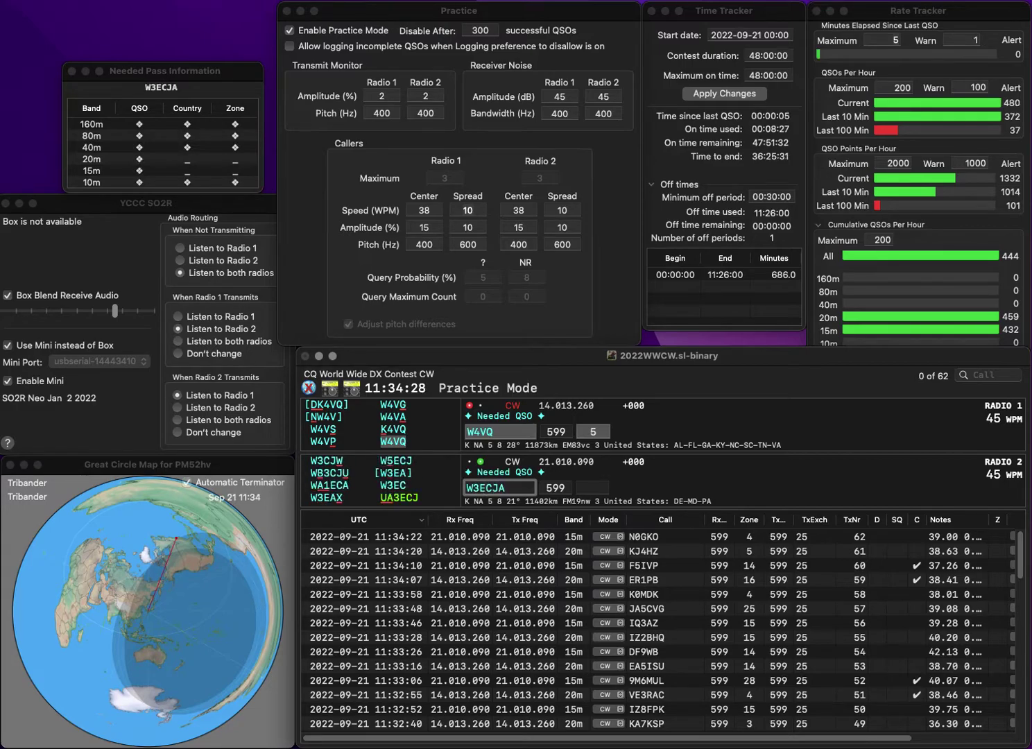
{"action": "key", "text": "Home"}
{"action": "key", "text": "Delete"}
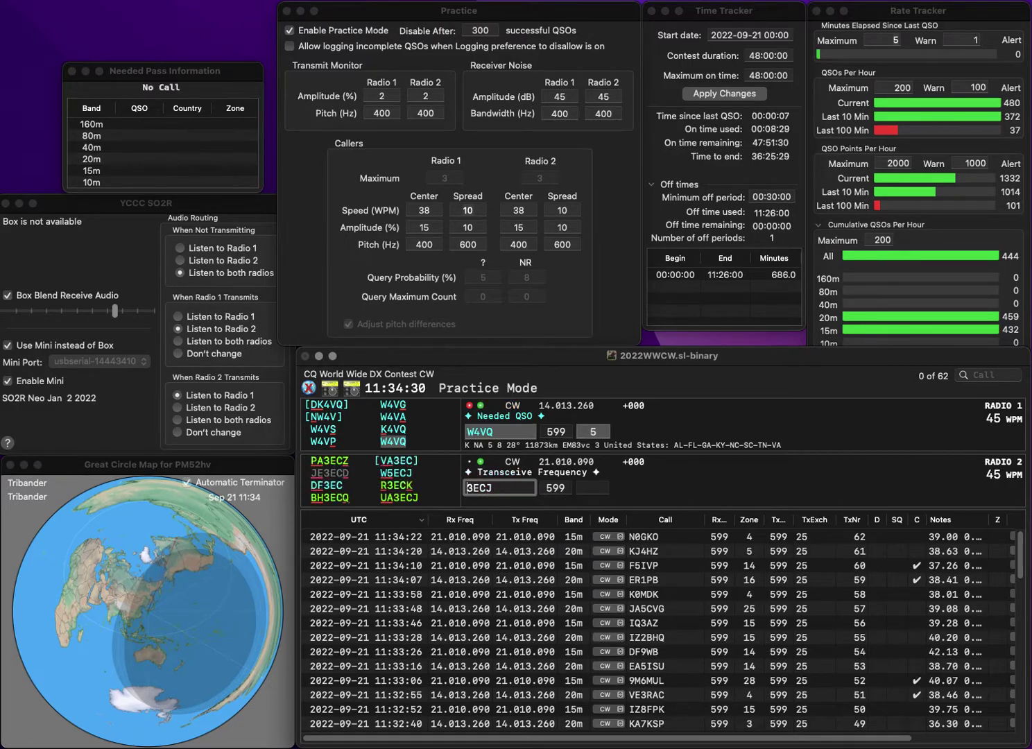
{"action": "type", "text": "UA"}
{"action": "key", "text": "Return"}
Log the W4VQ contact on Radio 1 and the UA3ECJ contact on Radio 2
{"action": "key", "text": "Return"}
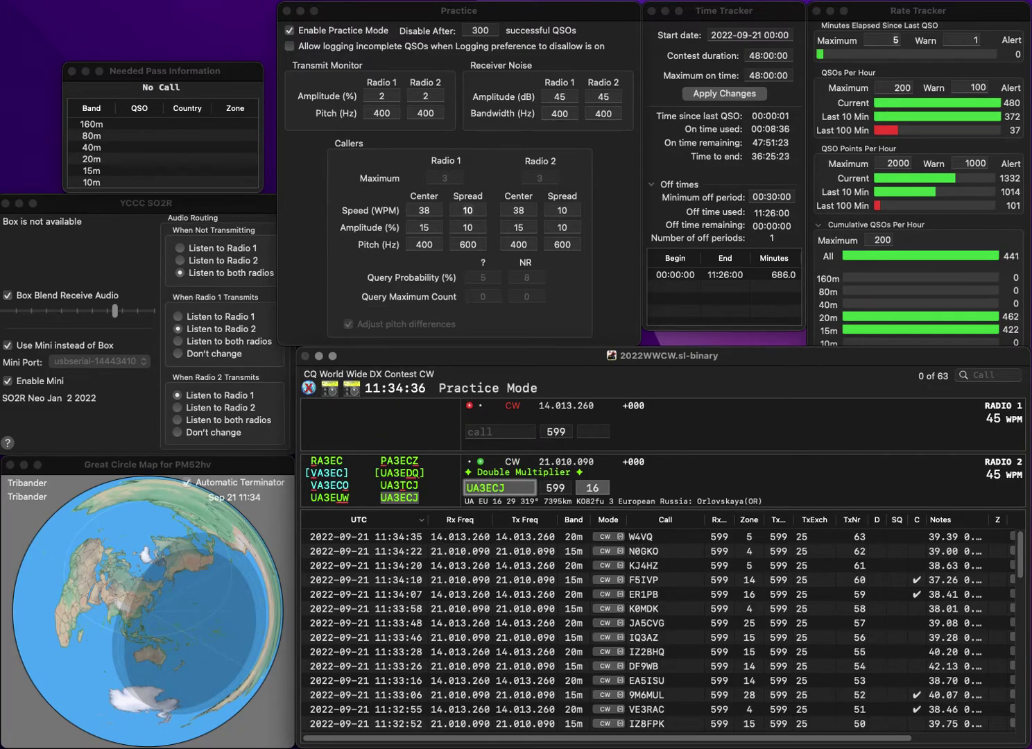
{"action": "key", "text": "space"}
{"action": "key", "text": "Return"}
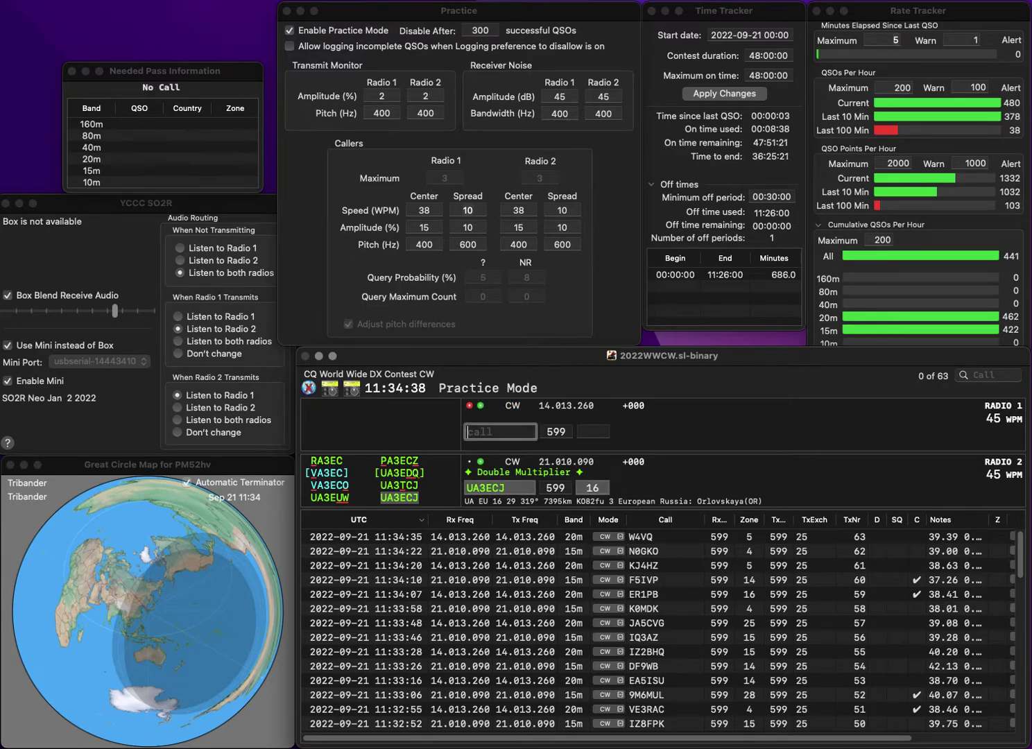
{"action": "type", "text": "KF4"}
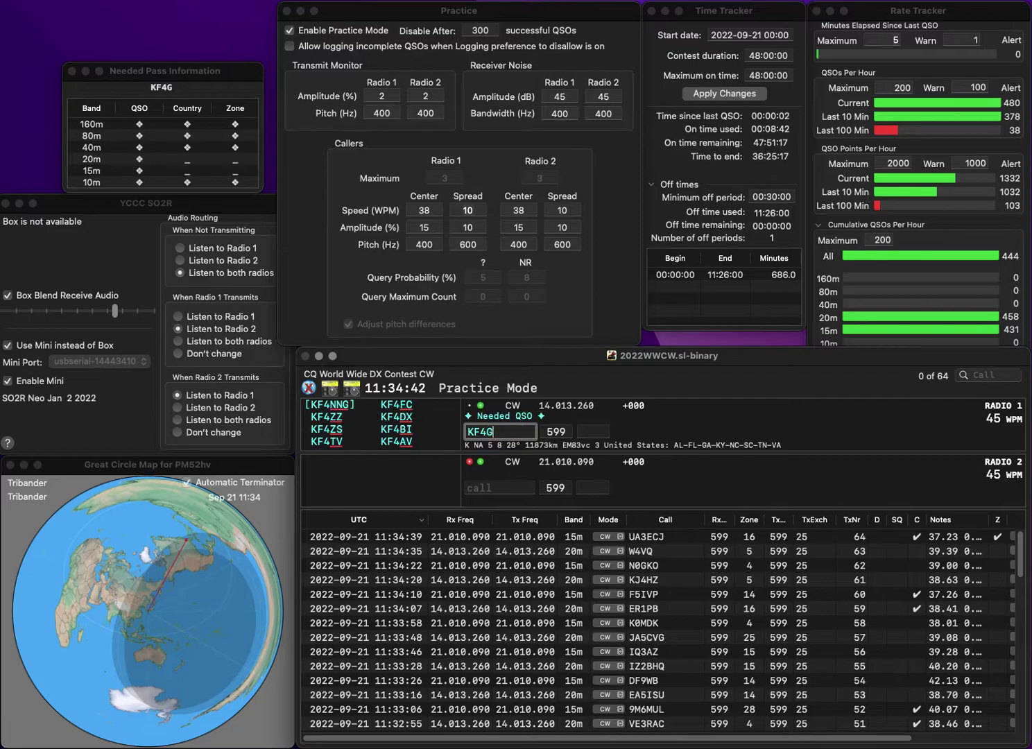
{"action": "type", "text": "ZGN"}
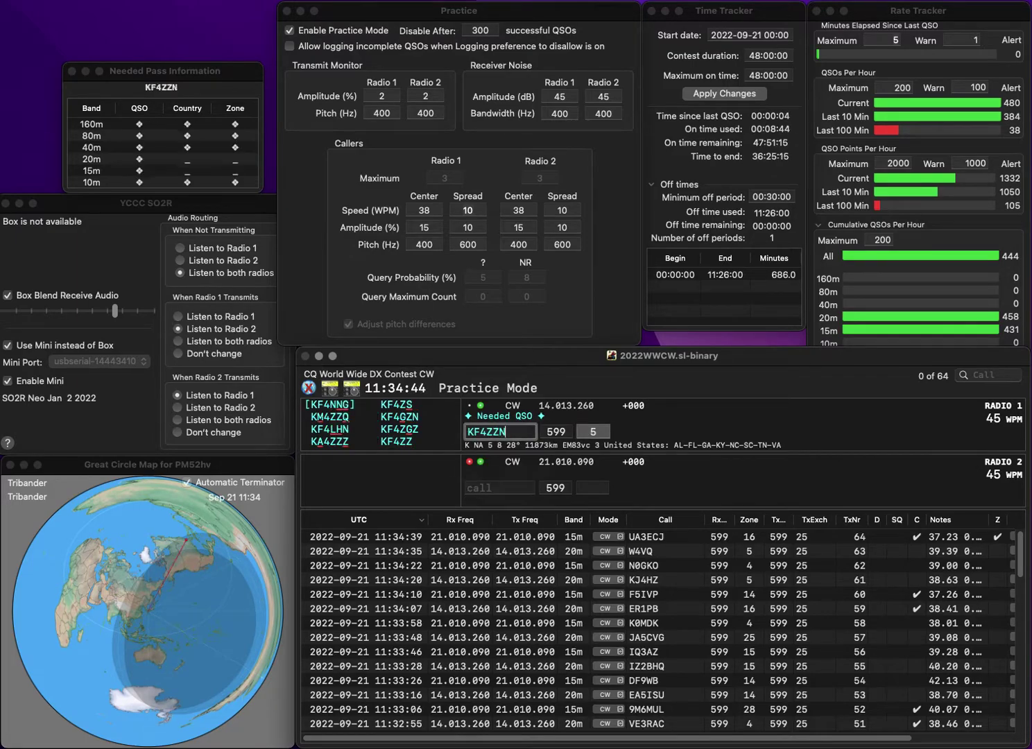
{"action": "key", "text": "Return"}
{"action": "type", "text": "9ET"}
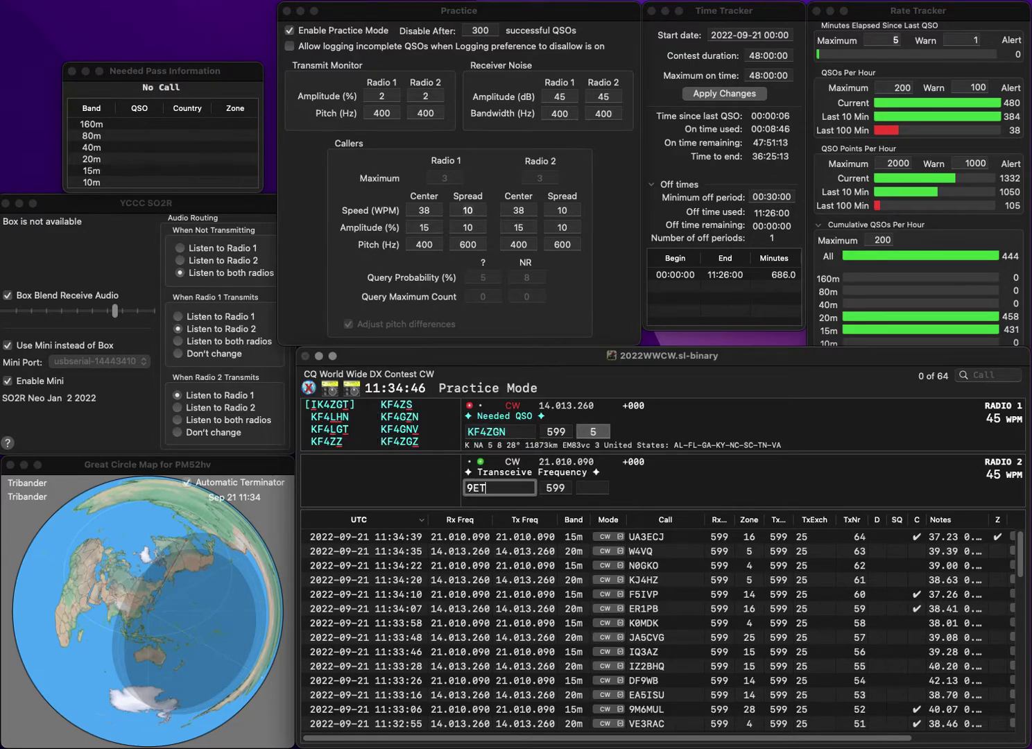
{"action": "type", "text": "W"}
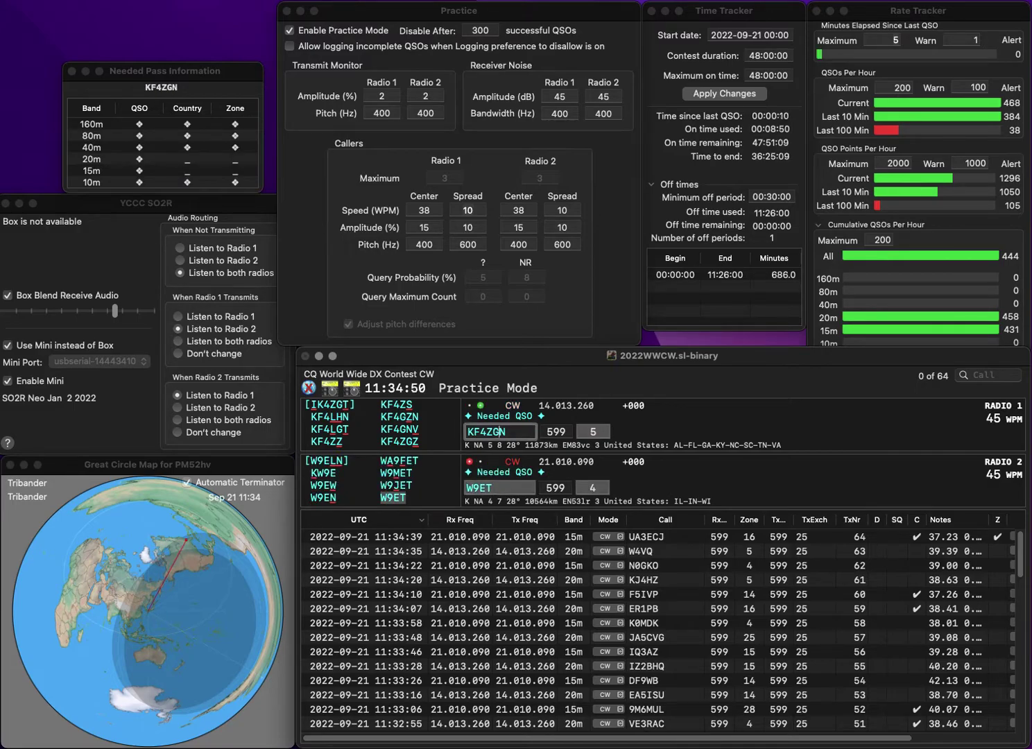
{"action": "key", "text": "BackSpace"}
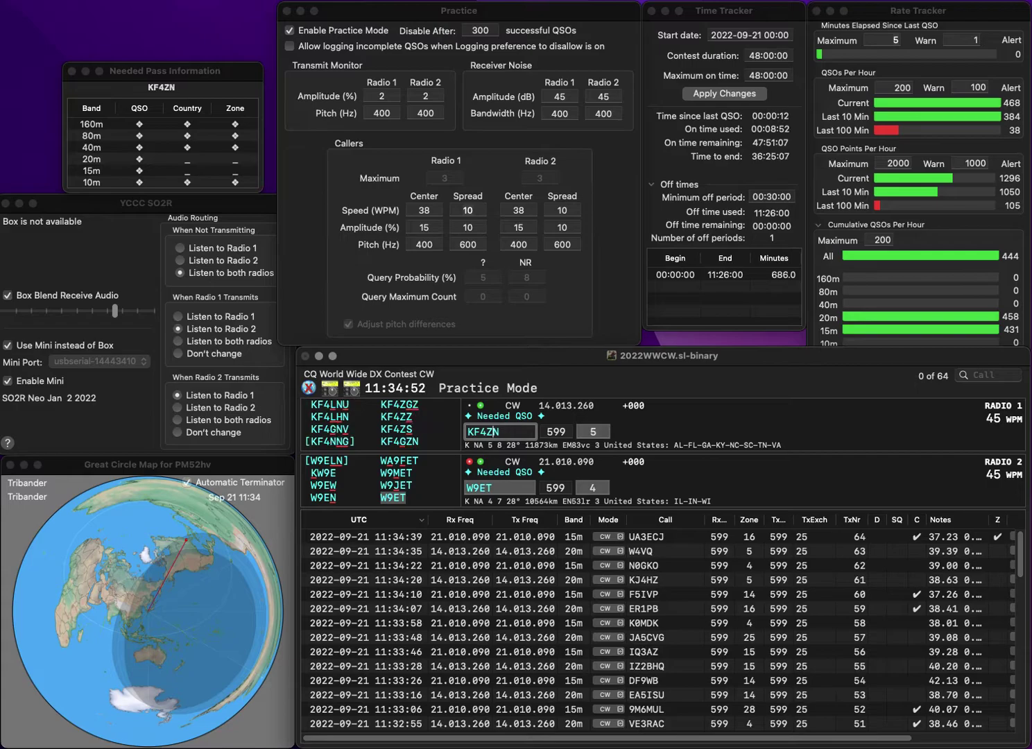
{"action": "key", "text": "Left"}
{"action": "key", "text": "Left"}
{"action": "type", "text": "G"}
{"action": "key", "text": "Return"}
{"action": "key", "text": "Return"}
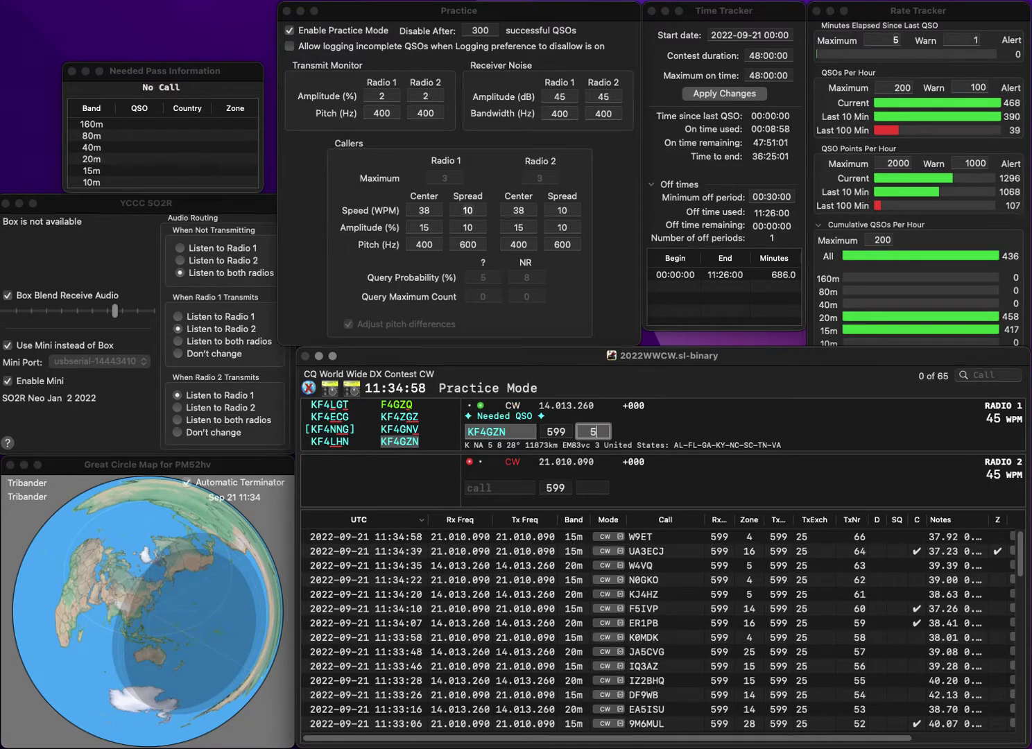
{"action": "key", "text": "Return"}
Enter and send the partial call 3DIK on Radio 2, and enter YG8BH on Radio 1
{"action": "type", "text": "W"}
{"action": "key", "text": "BackSpace"}
{"action": "type", "text": "3DIK"}
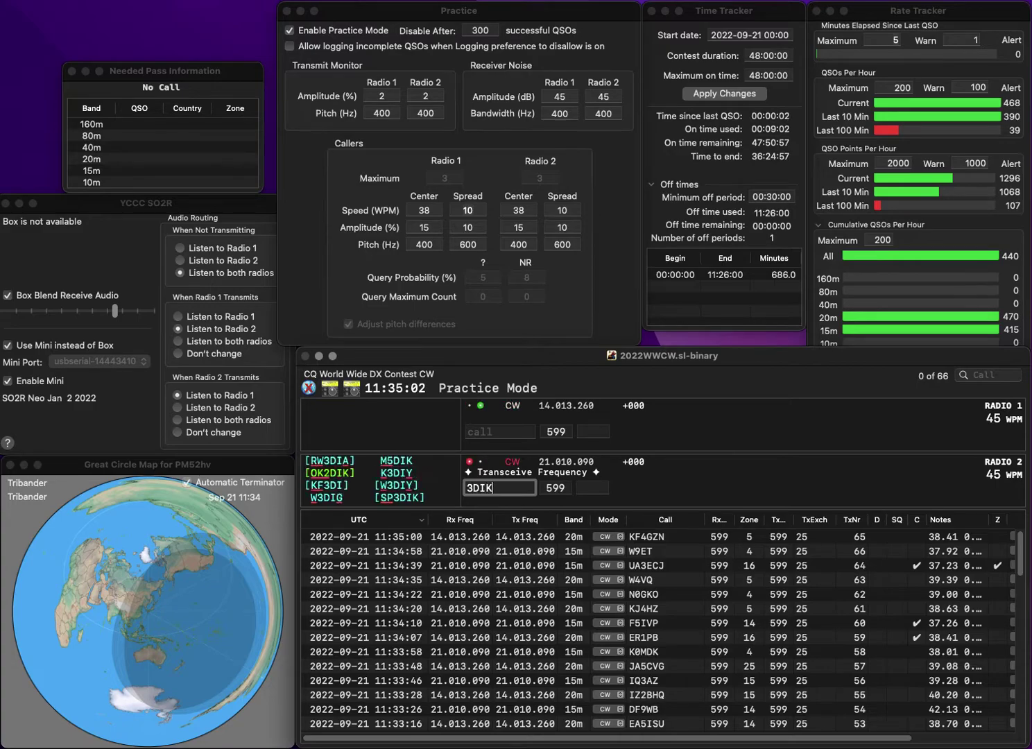
{"action": "key", "text": "Return"}
{"action": "type", "text": "YG8BH"}
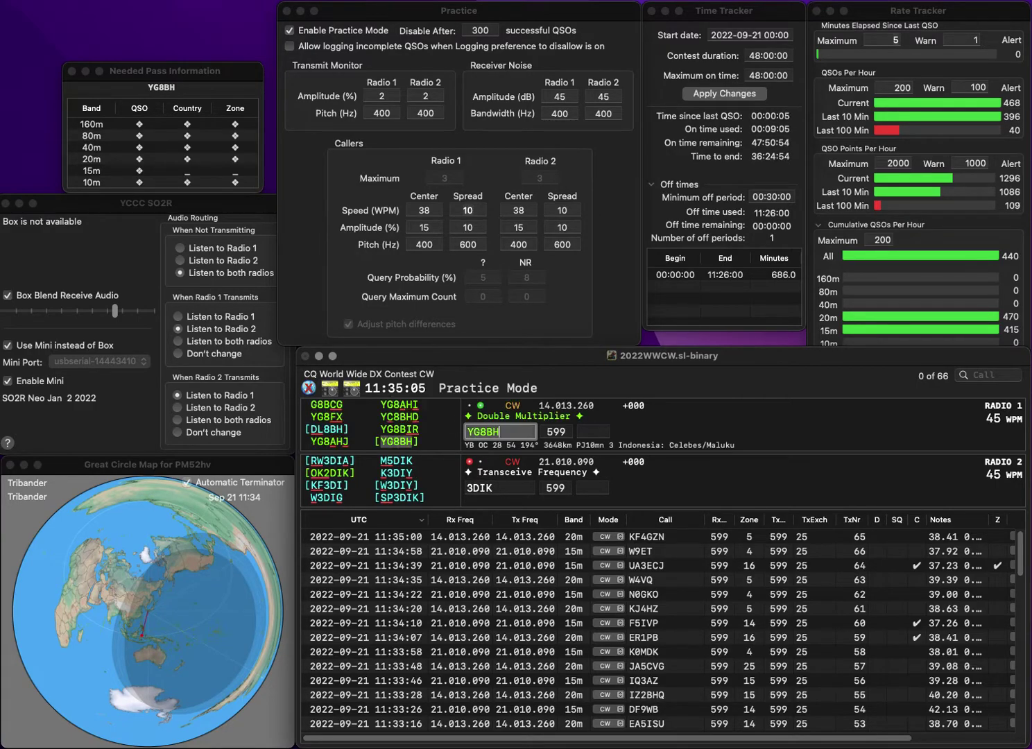
{"action": "key", "text": "Return"}
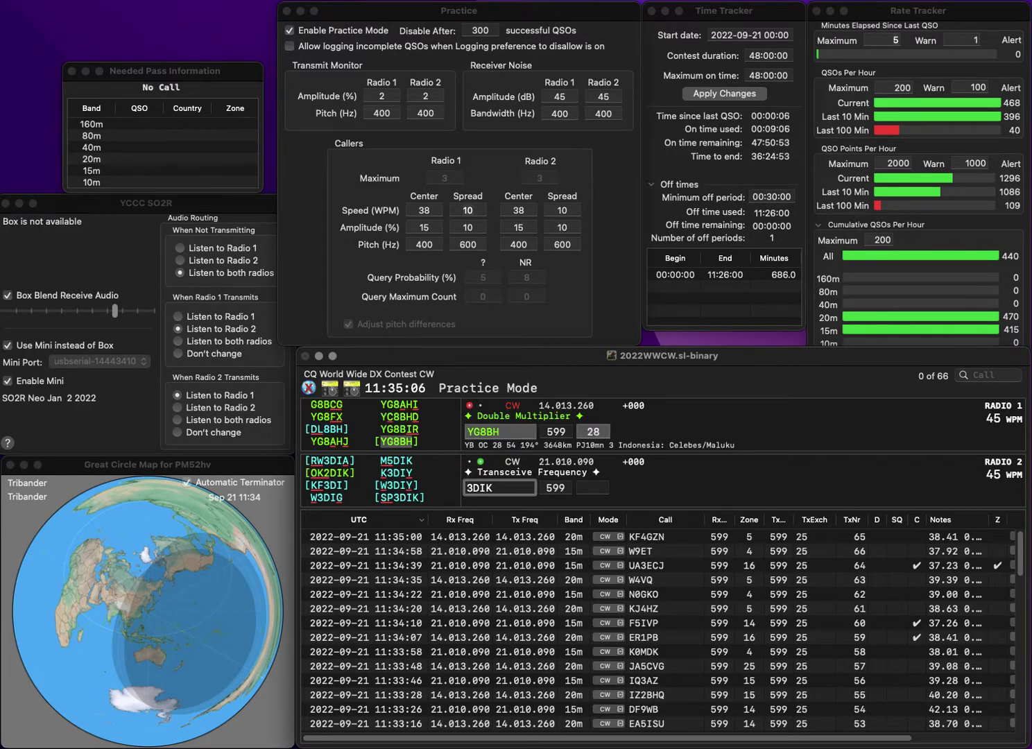
{"action": "type", "text": "SP"}
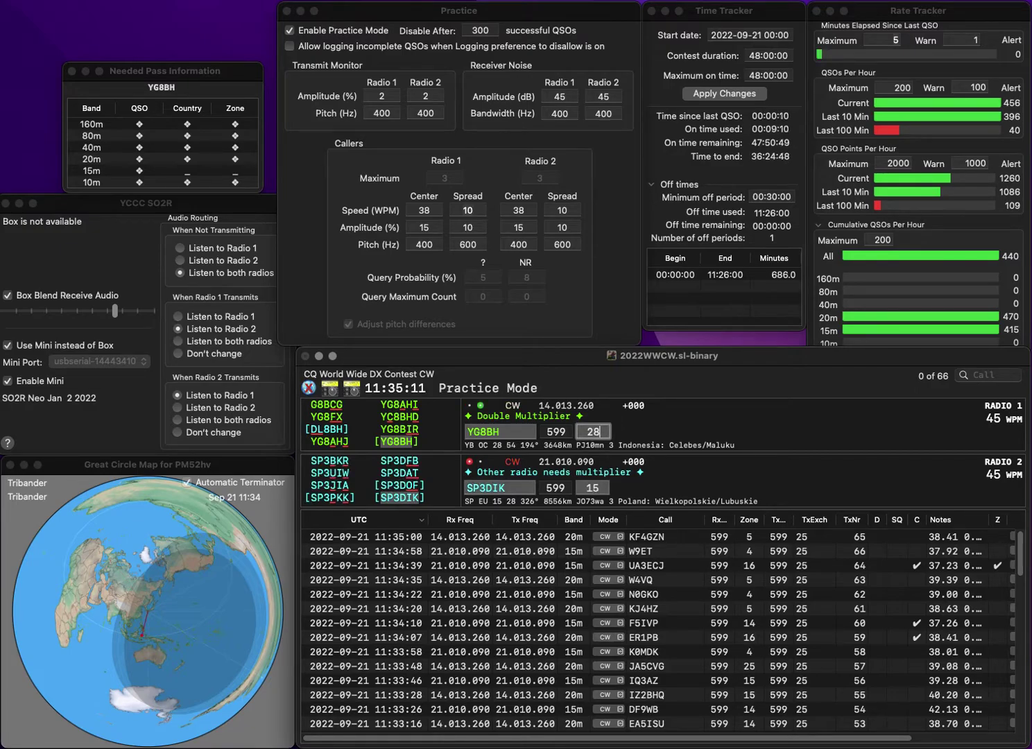
{"action": "key", "text": "Return"}
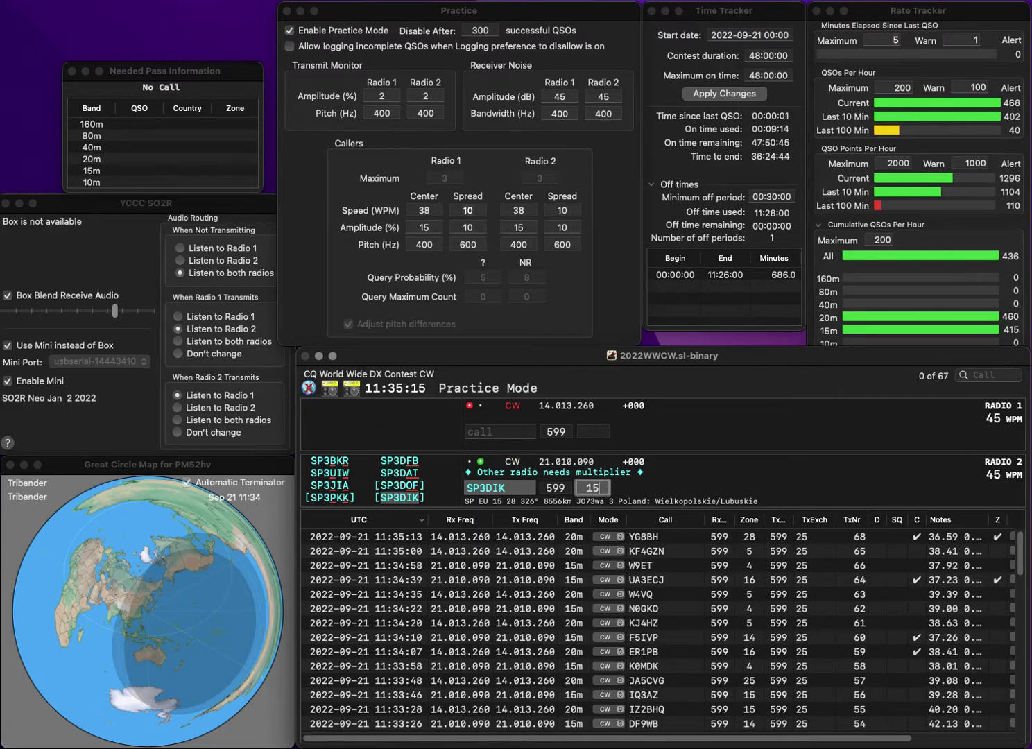
{"action": "key", "text": "Return"}
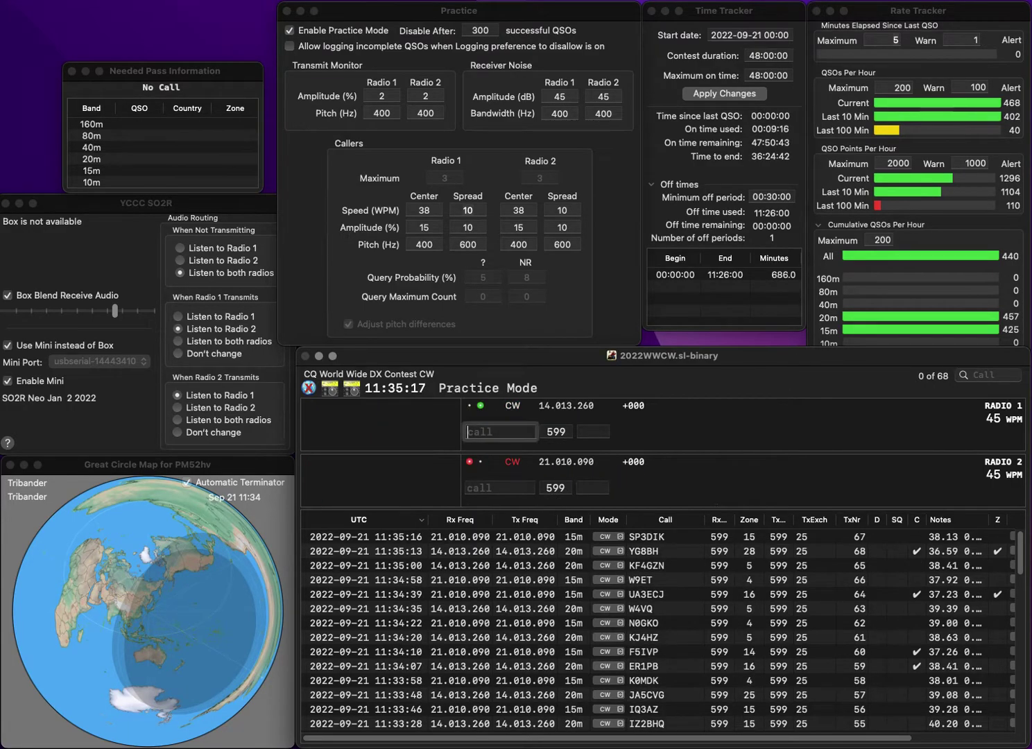
Enter and send K2MYQ on Radio 1 and W1BQ on Radio 2
{"action": "type", "text": "MYQ"}
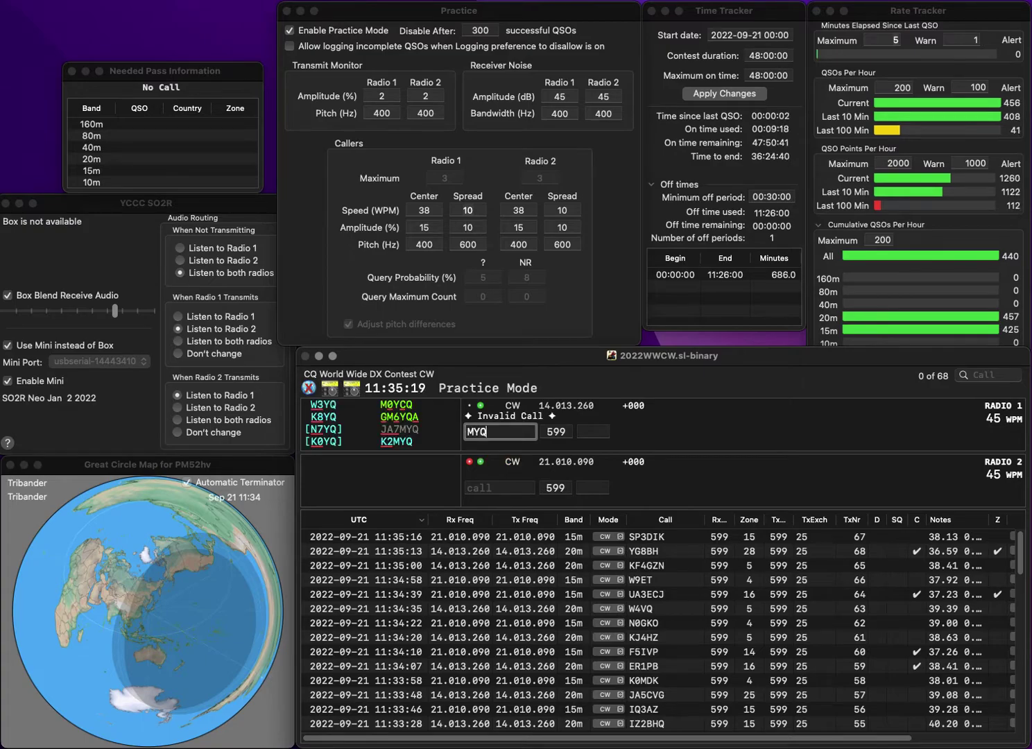
{"action": "type", "text": "K2"}
{"action": "key", "text": "Return"}
{"action": "type", "text": "BQ"}
{"action": "key", "text": "Home"}
{"action": "type", "text": "W1"}
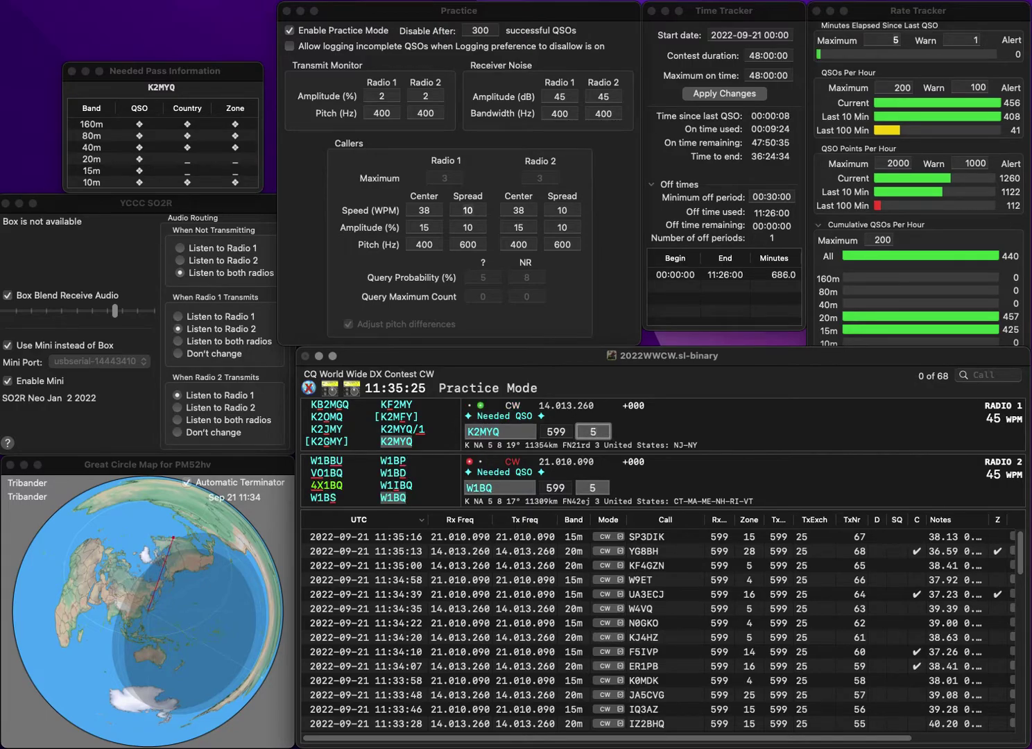
{"action": "key", "text": "Return"}
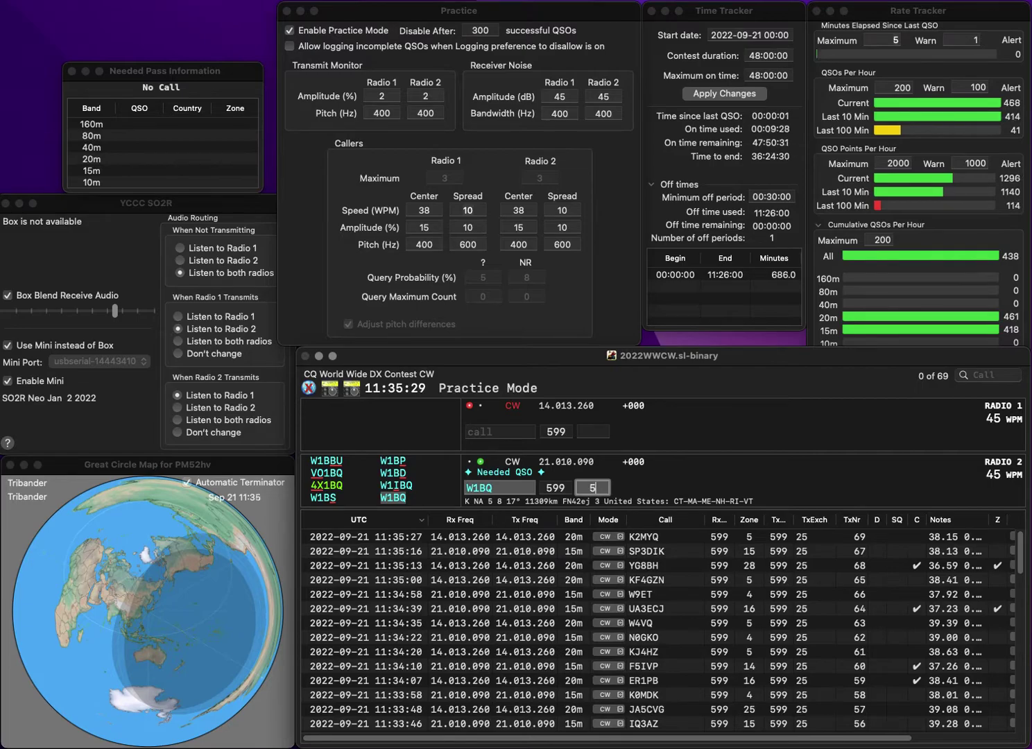
{"action": "key", "text": "space"}
{"action": "key", "text": "Left"}
{"action": "key", "text": "BackSpace"}
{"action": "type", "text": "D"}
{"action": "key", "text": "Return"}
Enter and send CE3CLF on Radio 1, and log the W1DQ and CE3CLF contacts
{"action": "type", "text": "CE1"}
{"action": "key", "text": "BackSpace"}
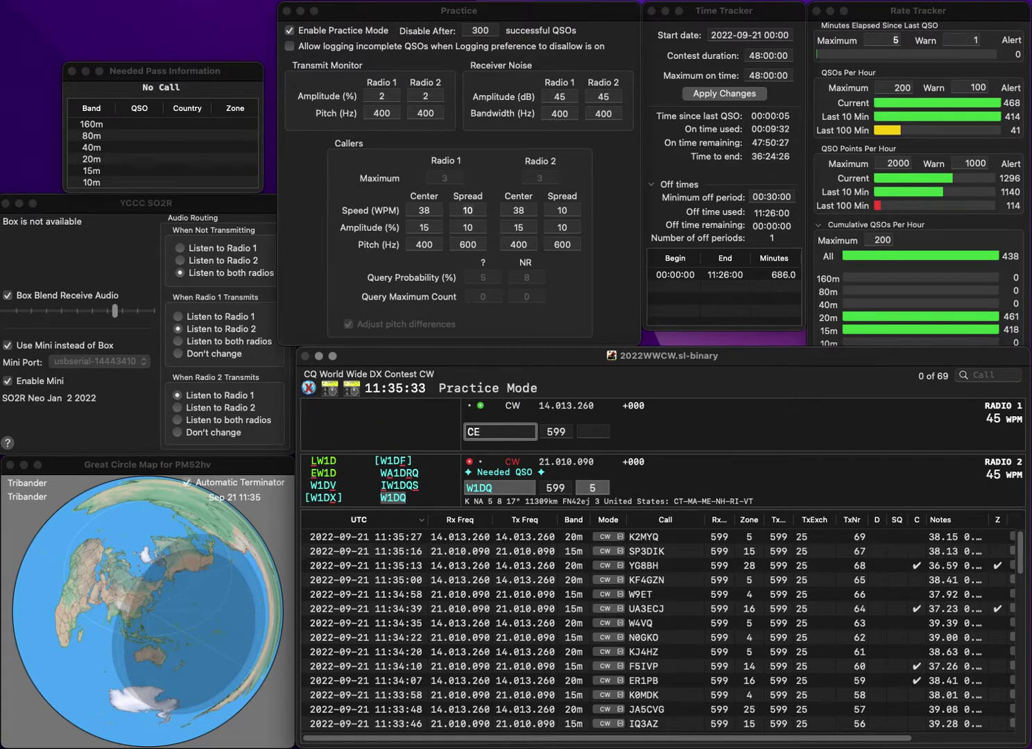
{"action": "type", "text": "CLF"}
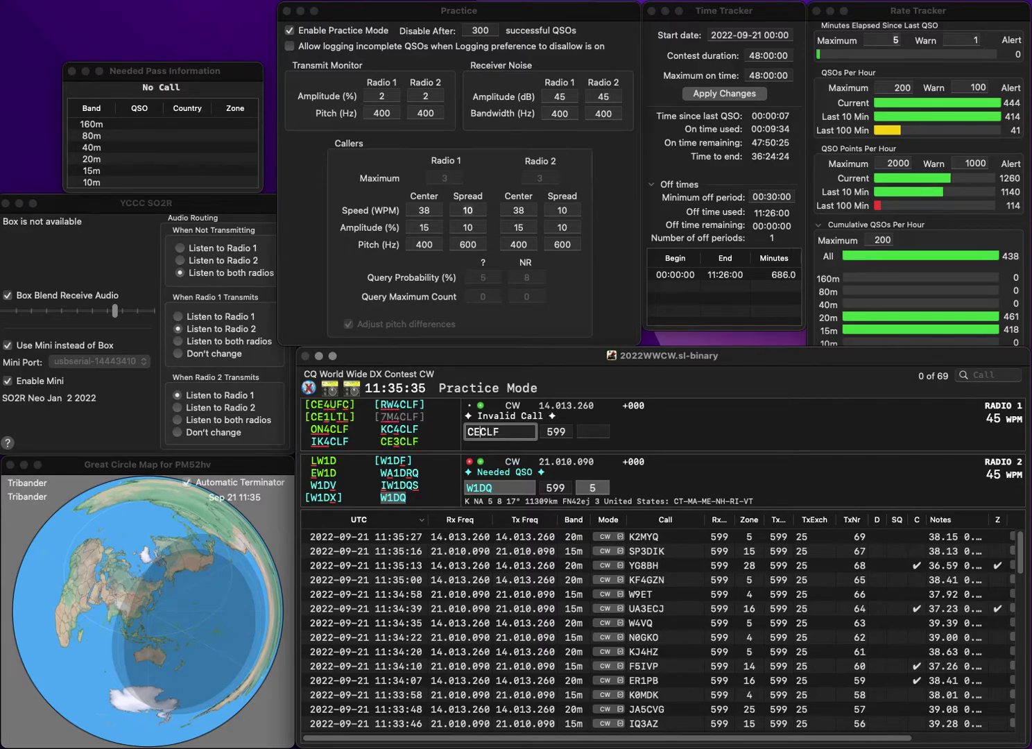
{"action": "key", "text": "Left"}
{"action": "key", "text": "Left"}
{"action": "key", "text": "Left"}
{"action": "type", "text": "3"}
{"action": "key", "text": "Return"}
{"action": "key", "text": "Return"}
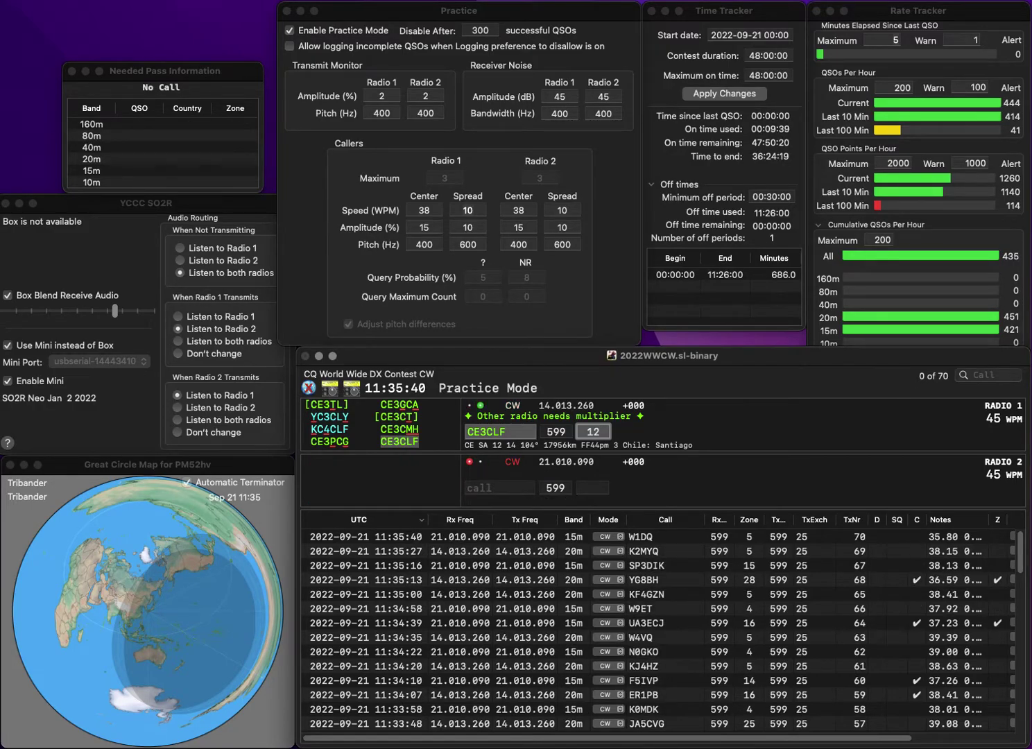
{"action": "key", "text": "Return"}
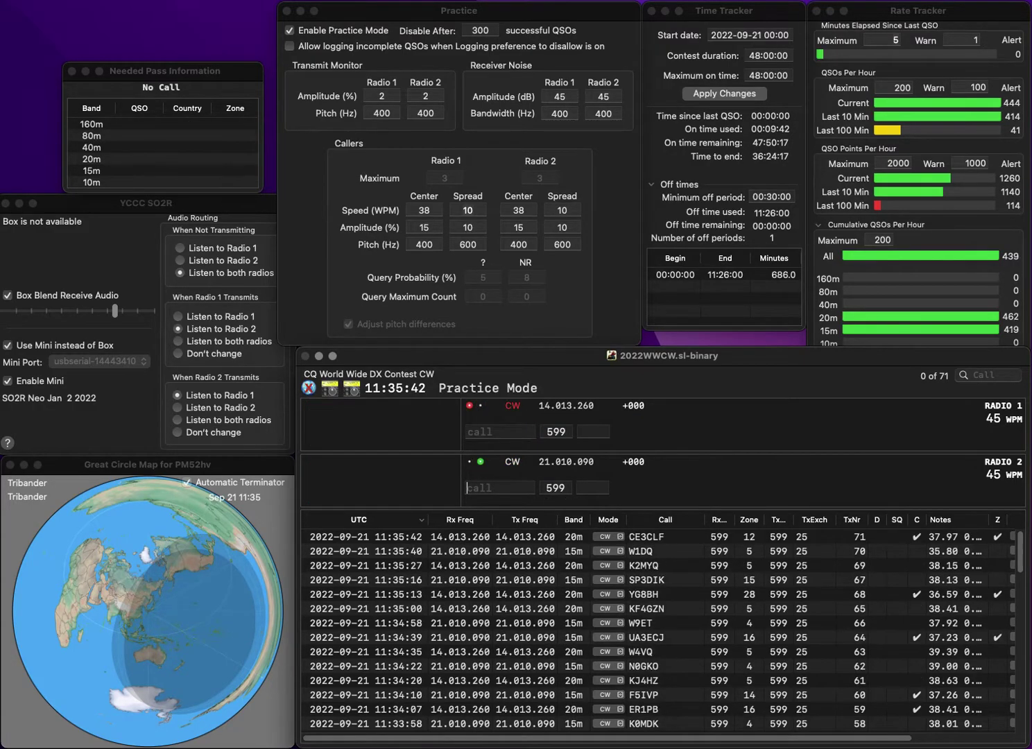
Enter and send KN4OK on Radio 2 and UN8LWZ on Radio 1
{"action": "type", "text": "KN4OK"}
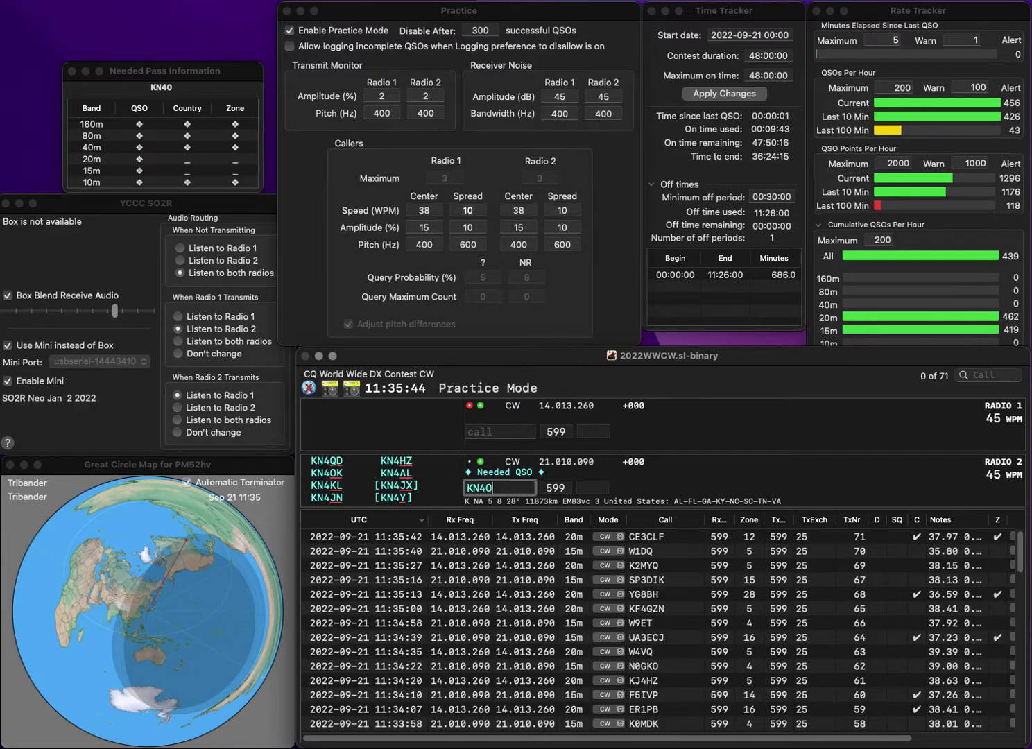
{"action": "key", "text": "Return"}
{"action": "type", "text": "UN8"}
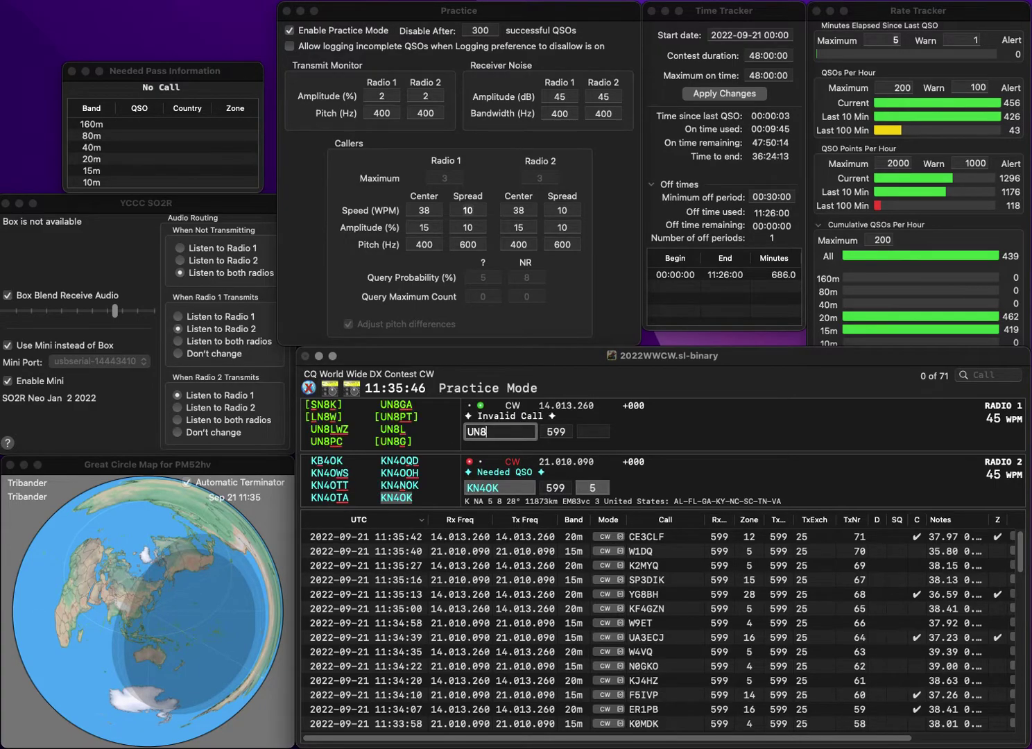
{"action": "type", "text": "LWZ"}
{"action": "key", "text": "Return"}
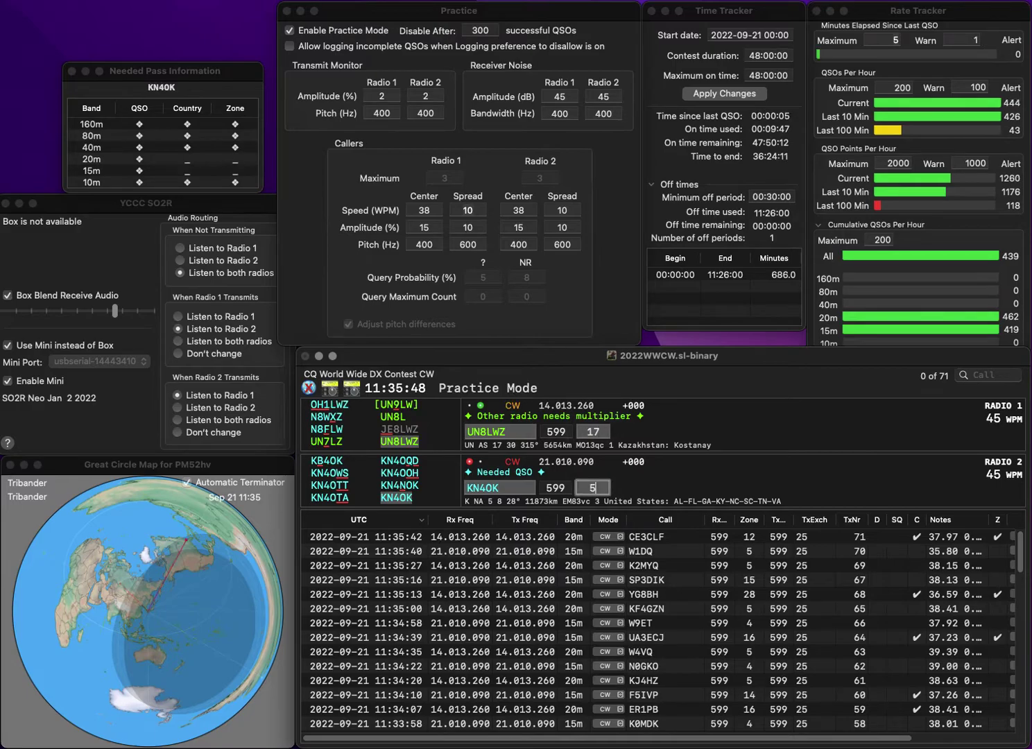
{"action": "key", "text": "Return"}
{"action": "key", "text": "grave"}
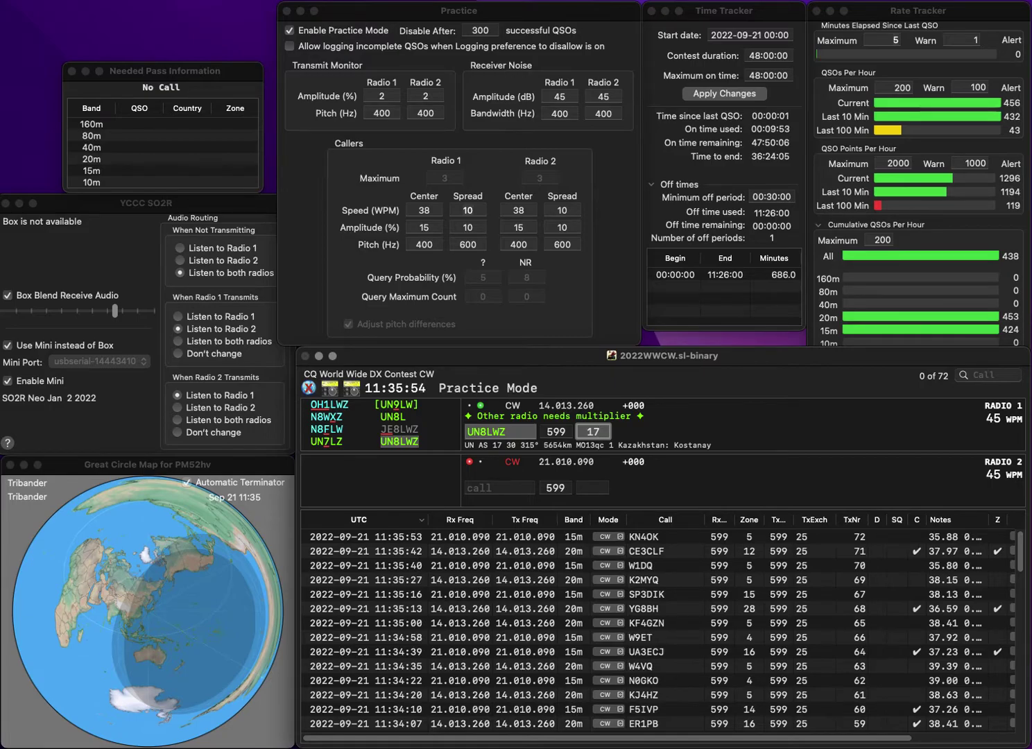
{"action": "key", "text": "Return"}
{"action": "type", "text": "KE5ES"}
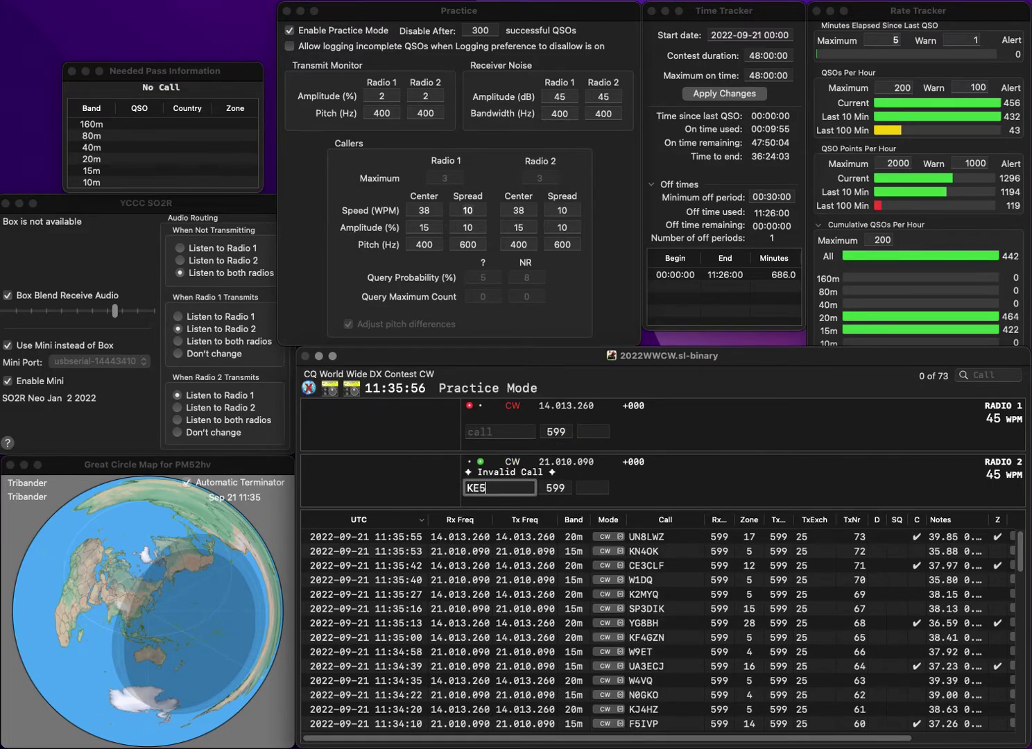
{"action": "key", "text": "Return"}
{"action": "type", "text": "EAHR"}
{"action": "key", "text": "BackSpace"}
{"action": "key", "text": "BackSpace"}
{"action": "key", "text": "BackSpace"}
{"action": "type", "text": "R"}
{"action": "key", "text": "Return"}
{"action": "key", "text": "Return"}
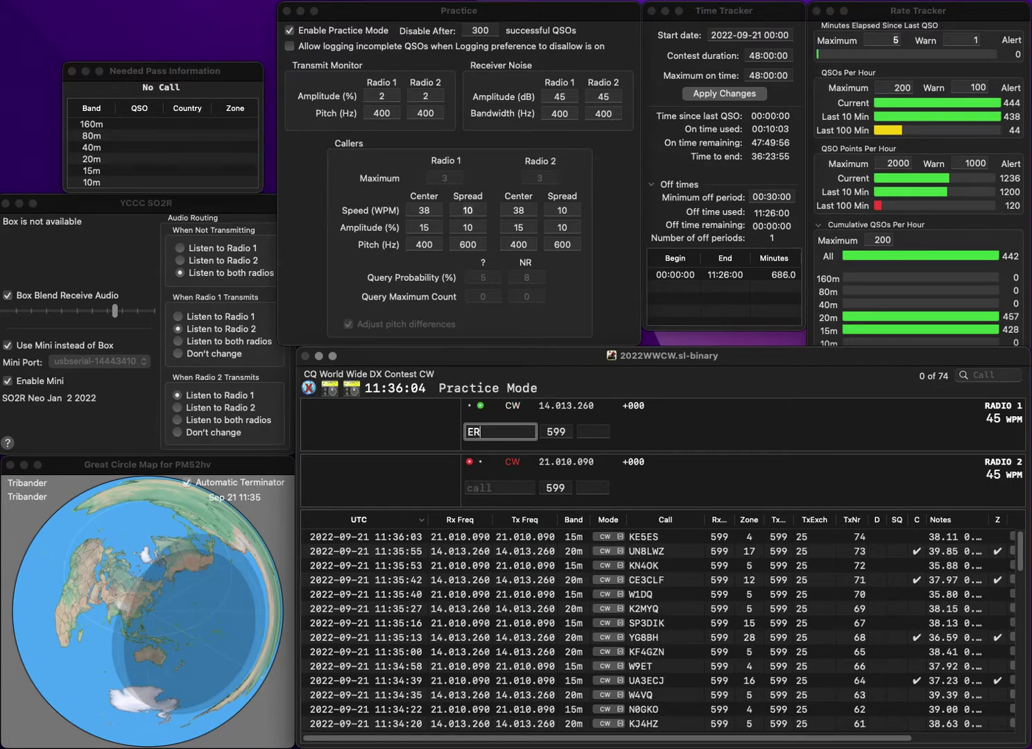
{"action": "type", "text": "3R"}
{"action": "key", "text": "Return"}
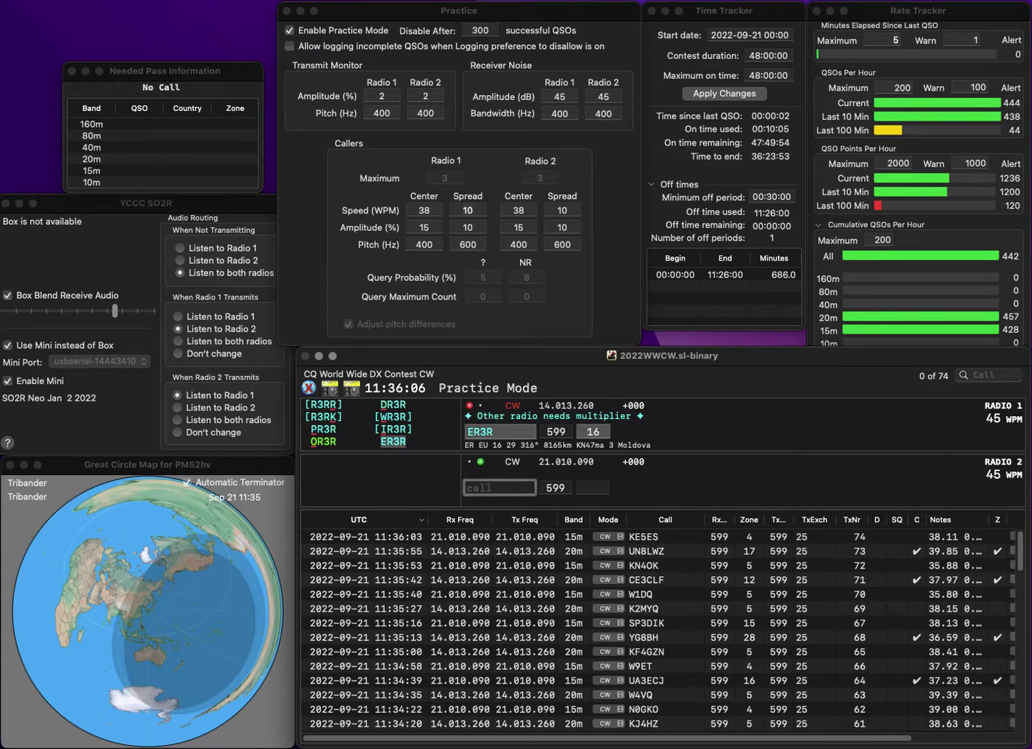
{"action": "type", "text": "SQ6POC"}
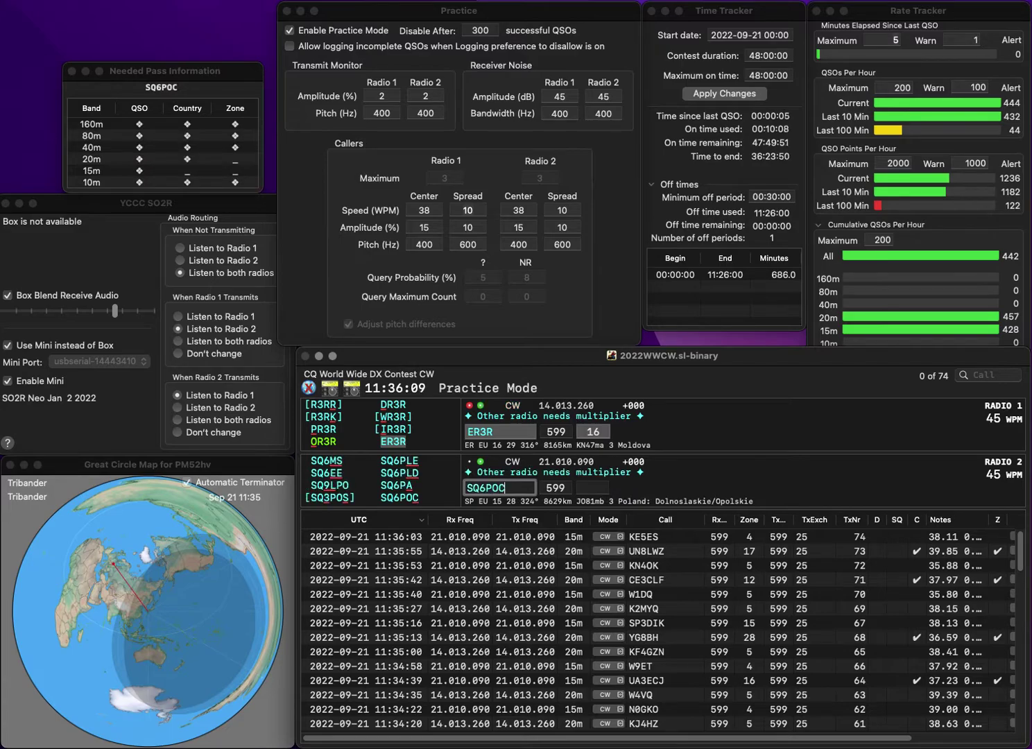
{"action": "key", "text": "Return"}
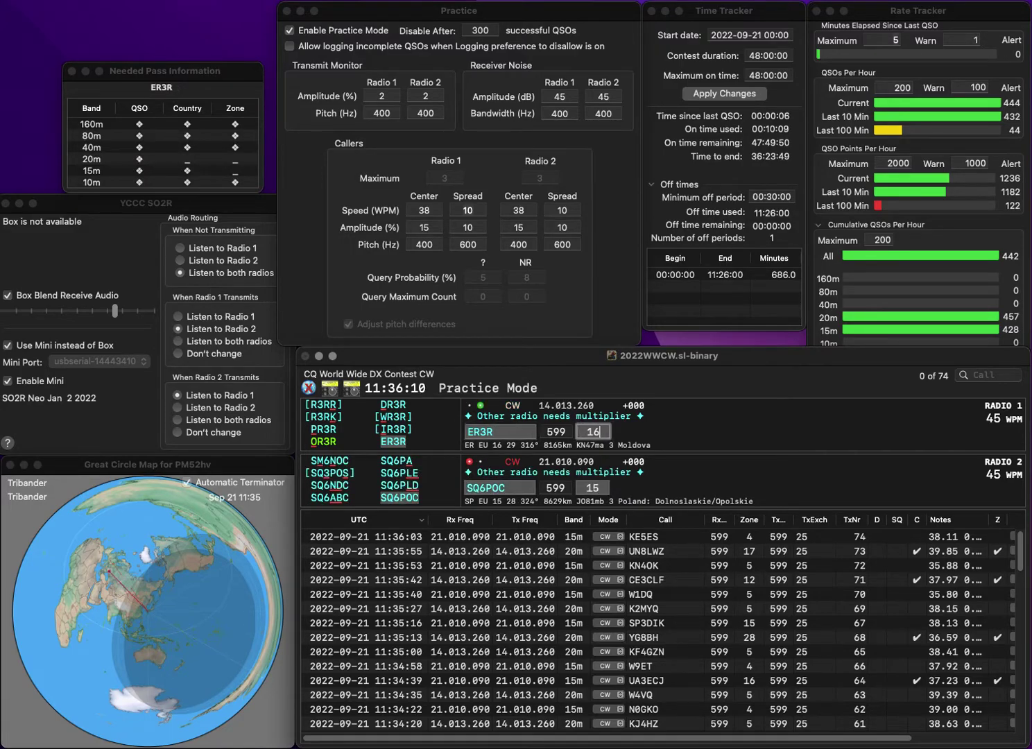
{"action": "key", "text": "Return"}
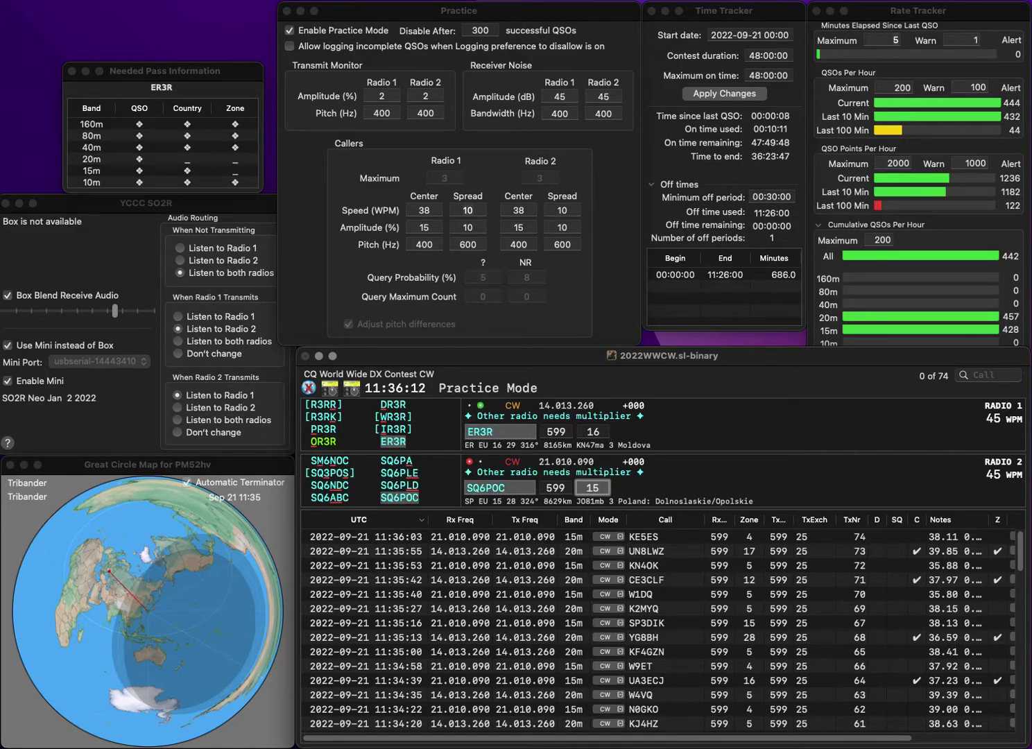
{"action": "key", "text": "Return"}
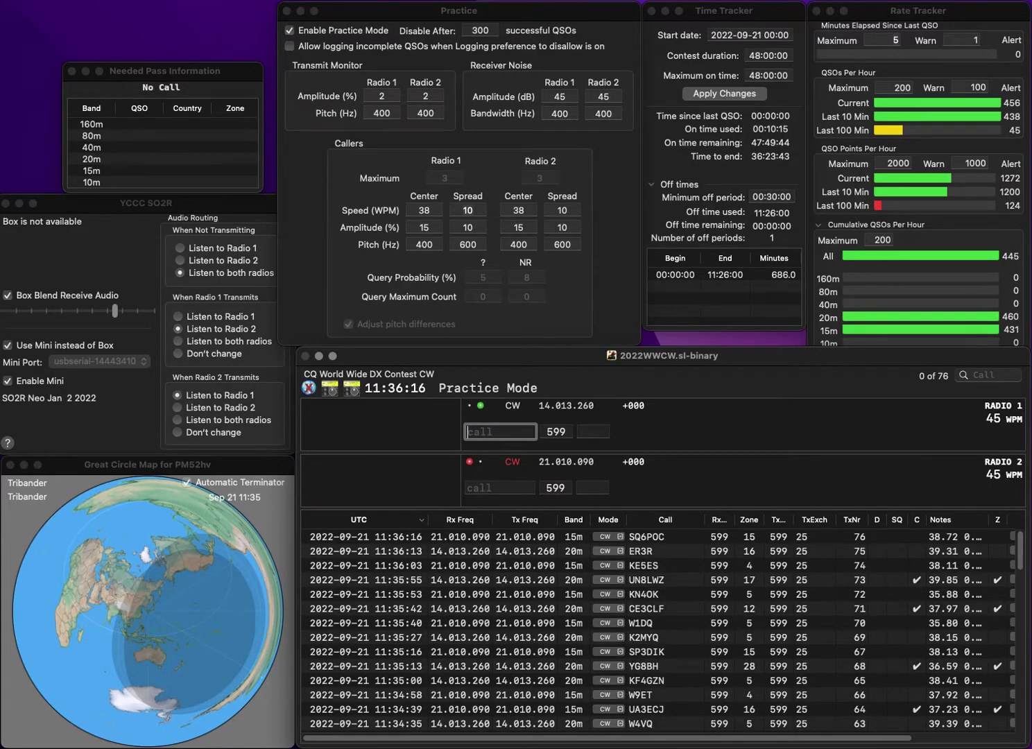
{"action": "type", "text": "P7N"}
{"action": "key", "text": "Return"}
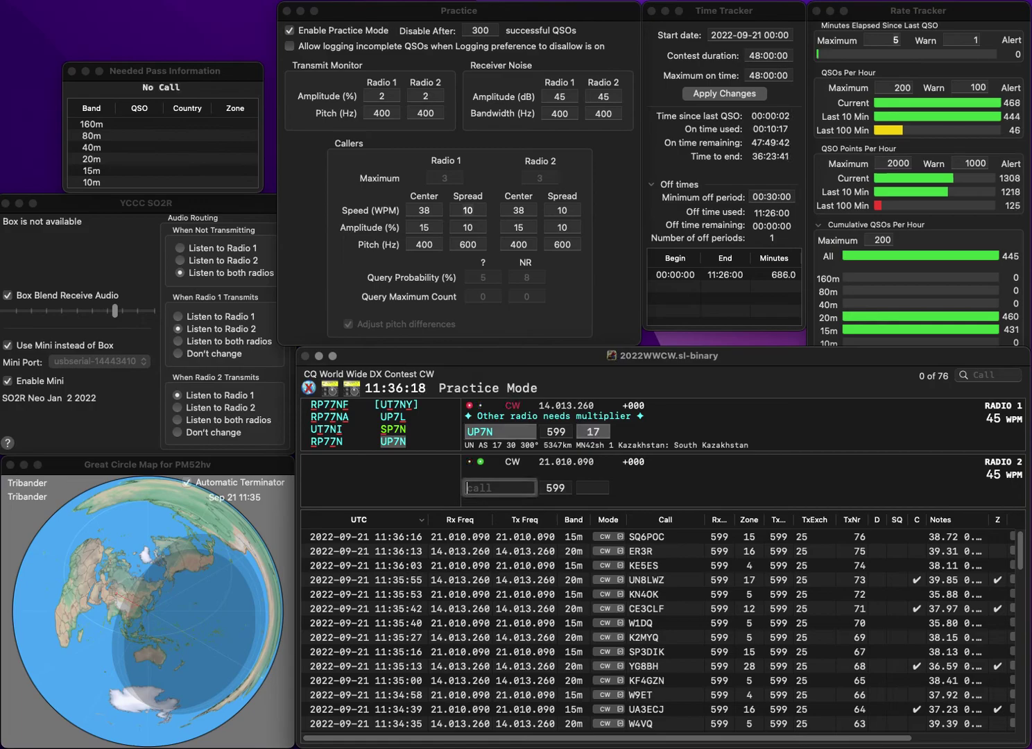
{"action": "type", "text": "OM7CV"}
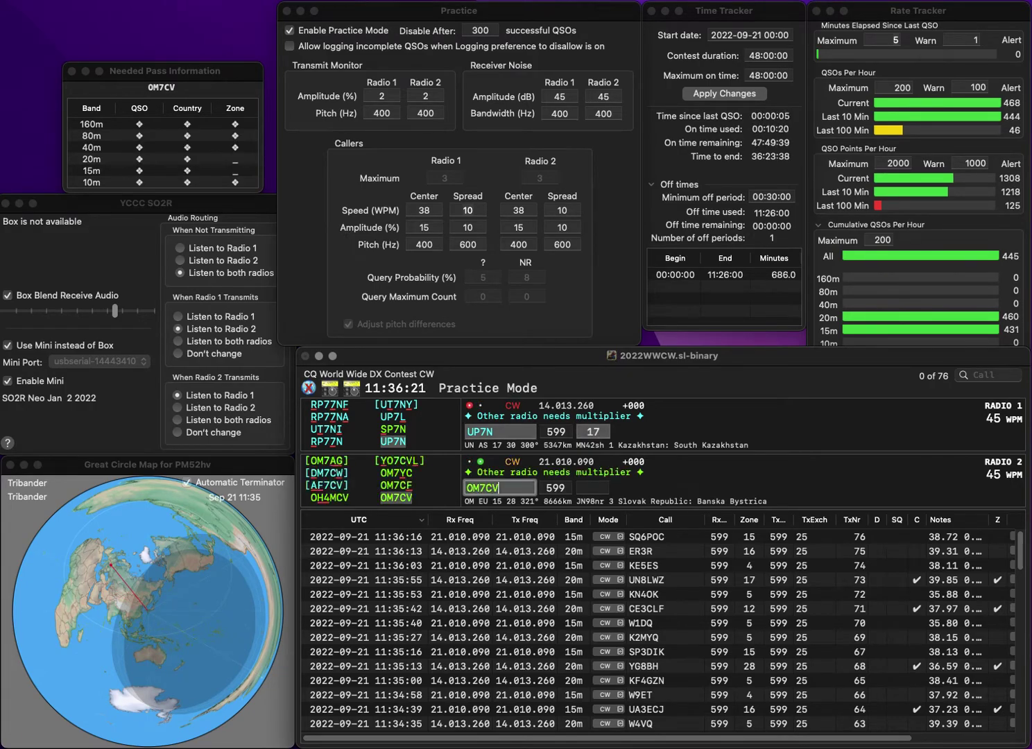
{"action": "key", "text": "Return"}
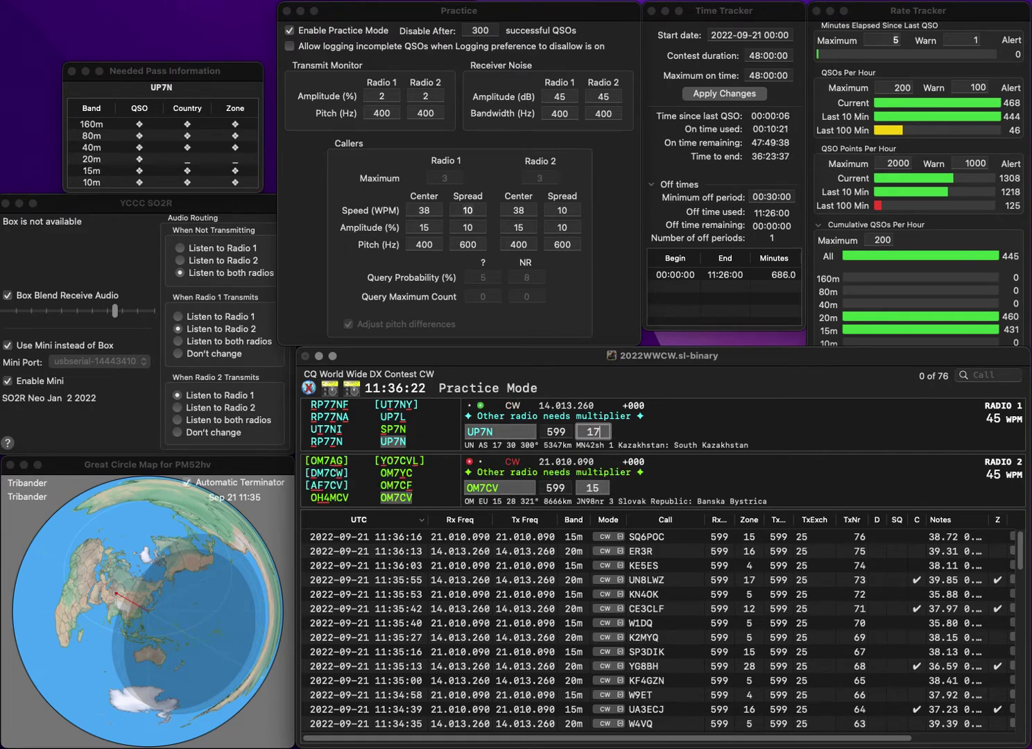
{"action": "key", "text": "Return"}
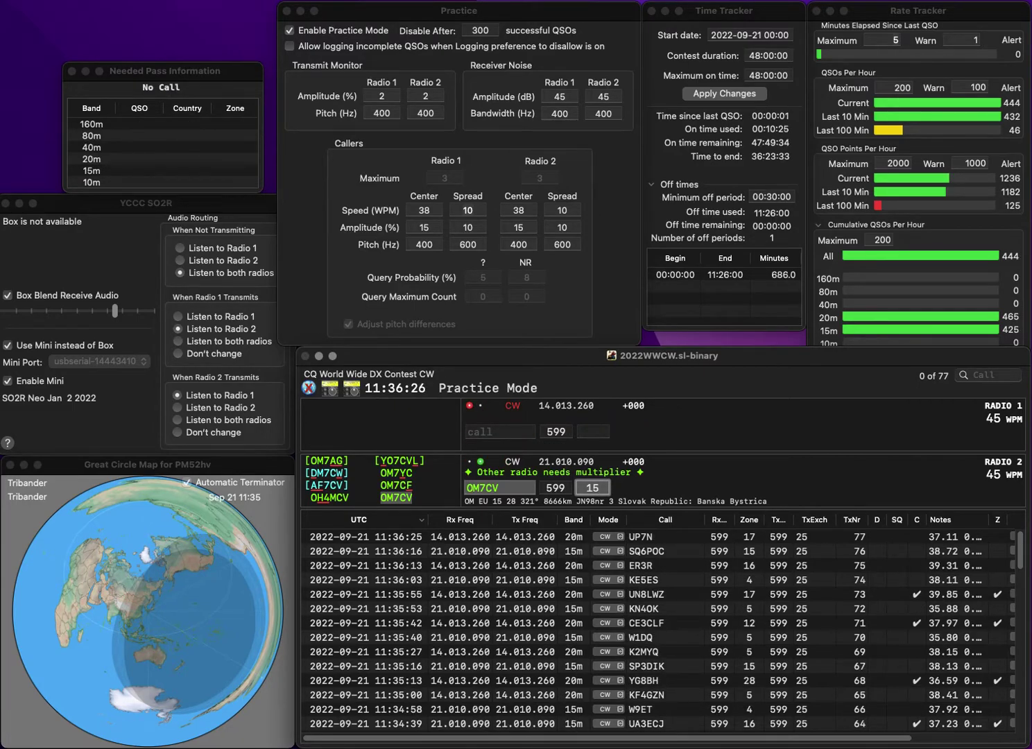
{"action": "key", "text": "Return"}
Enter and send N7CR on Radio 1 and ON7KC on Radio 2, and log both contacts
{"action": "type", "text": "N7CR"}
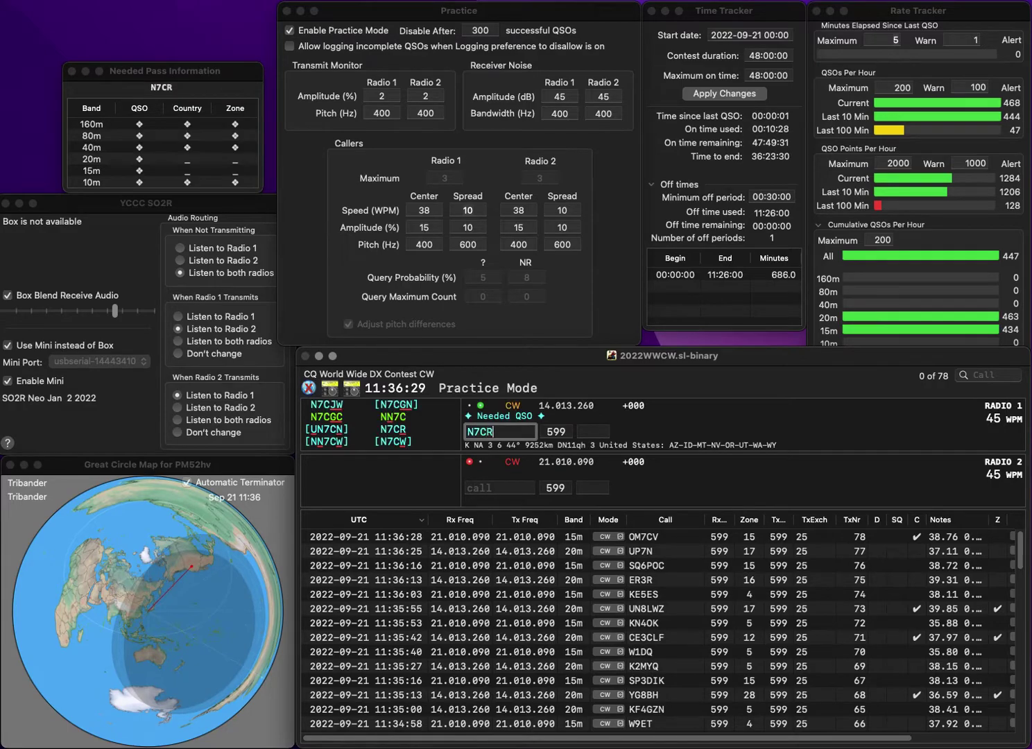
{"action": "key", "text": "Return"}
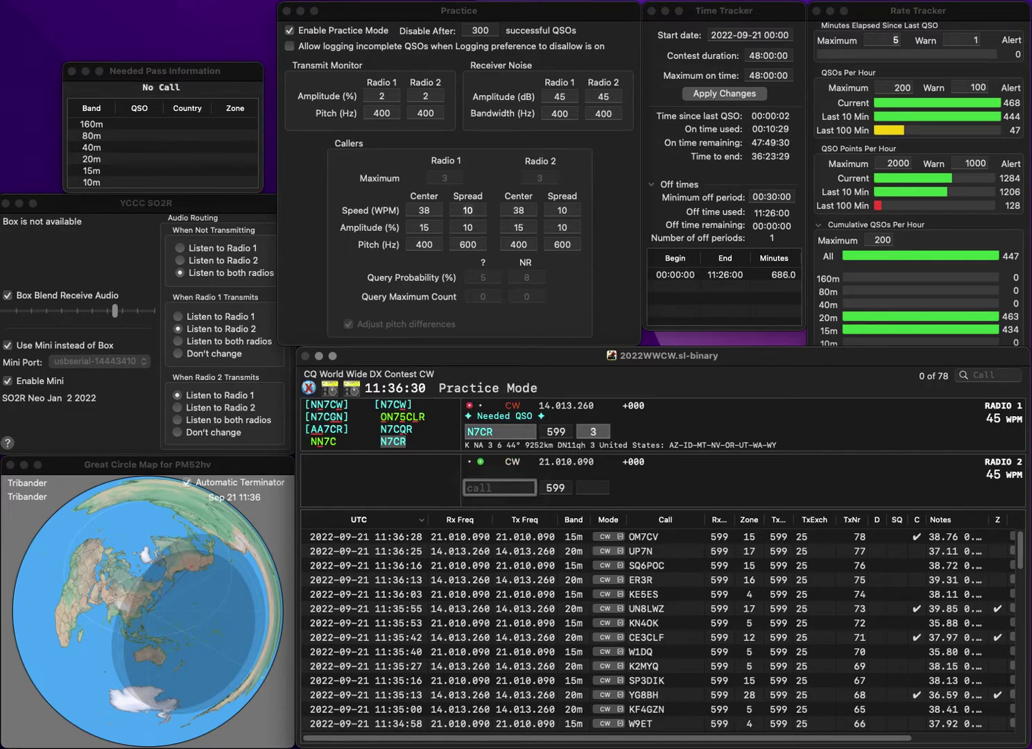
{"action": "type", "text": "ON7KC"}
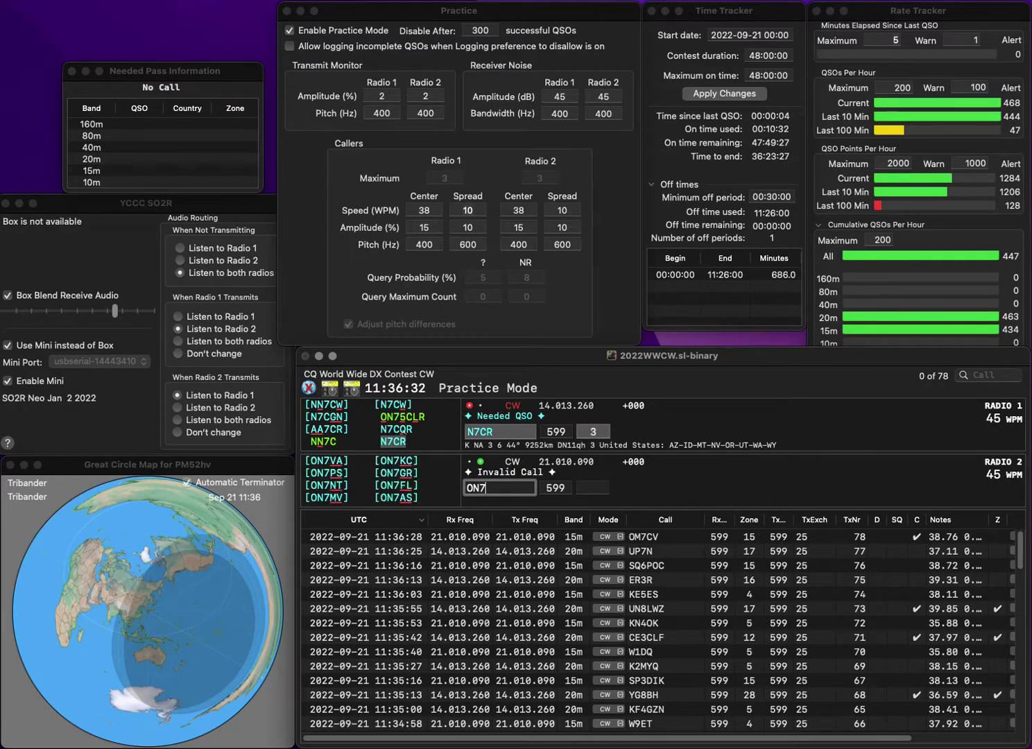
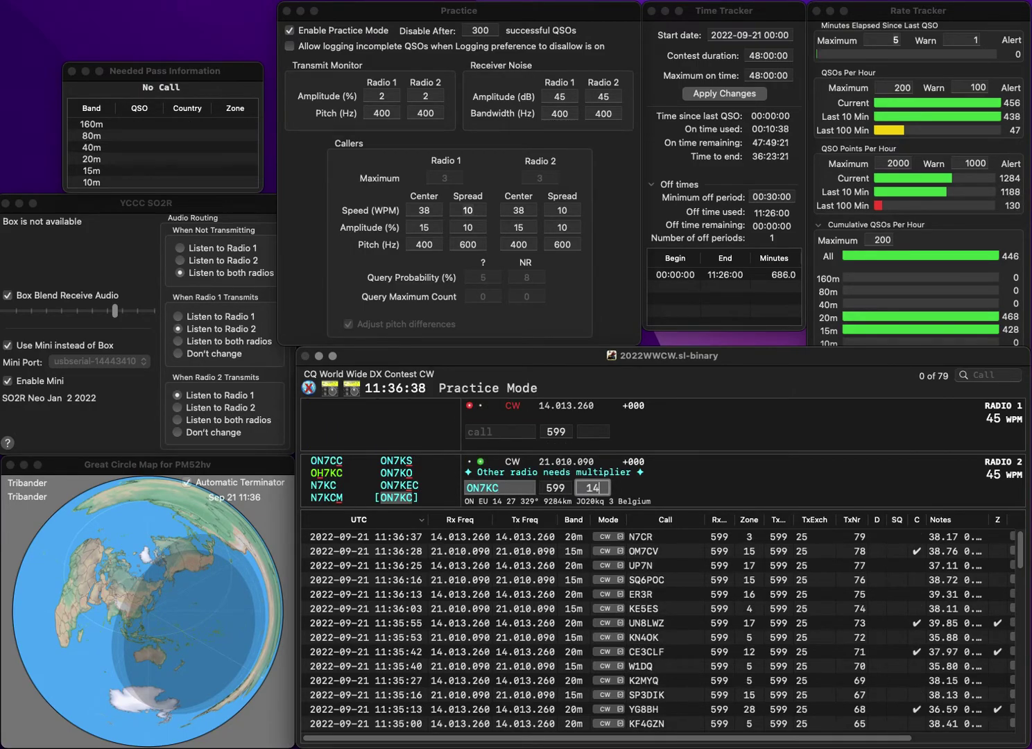
{"action": "key", "text": "Return"}
Enter and send the partial call G4 on Radio 1 and ES4WRD on Radio 2
{"action": "type", "text": "G4"}
{"action": "key", "text": "Return"}
{"action": "type", "text": "ES4WRD"}
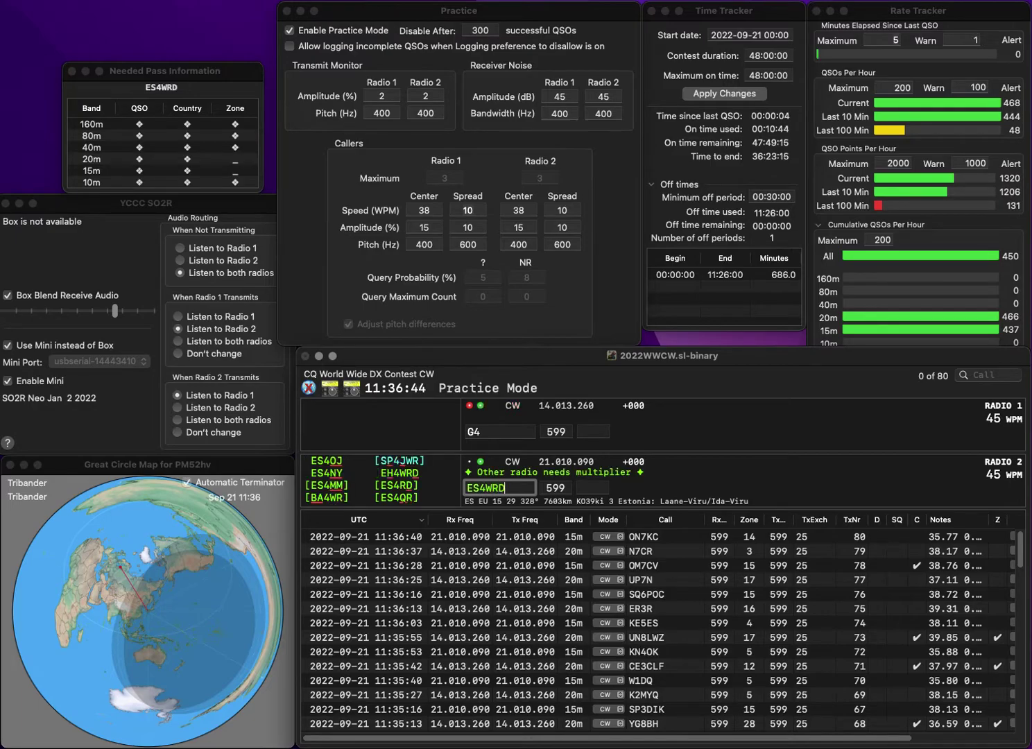
{"action": "key", "text": "Return"}
Complete the Radio 1 call as G4FTP, correct the Radio 2 call to EH4WRD, and send both
{"action": "type", "text": "FTP"}
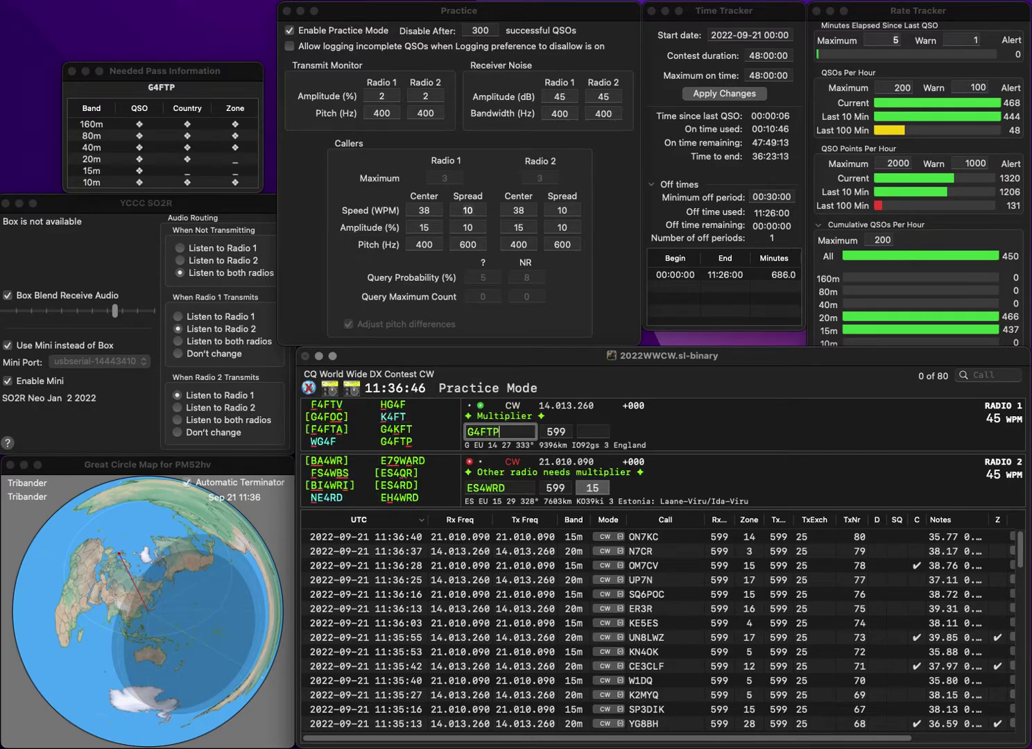
{"action": "key", "text": "Return"}
{"action": "type", "text": "H"}
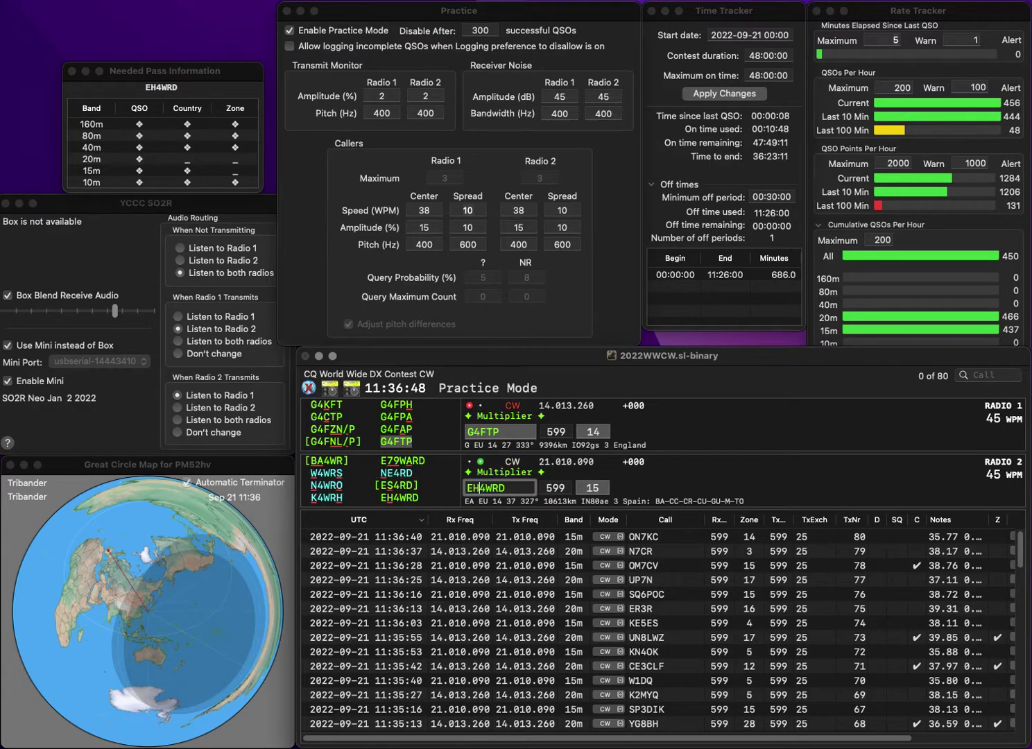
{"action": "key", "text": "Return"}
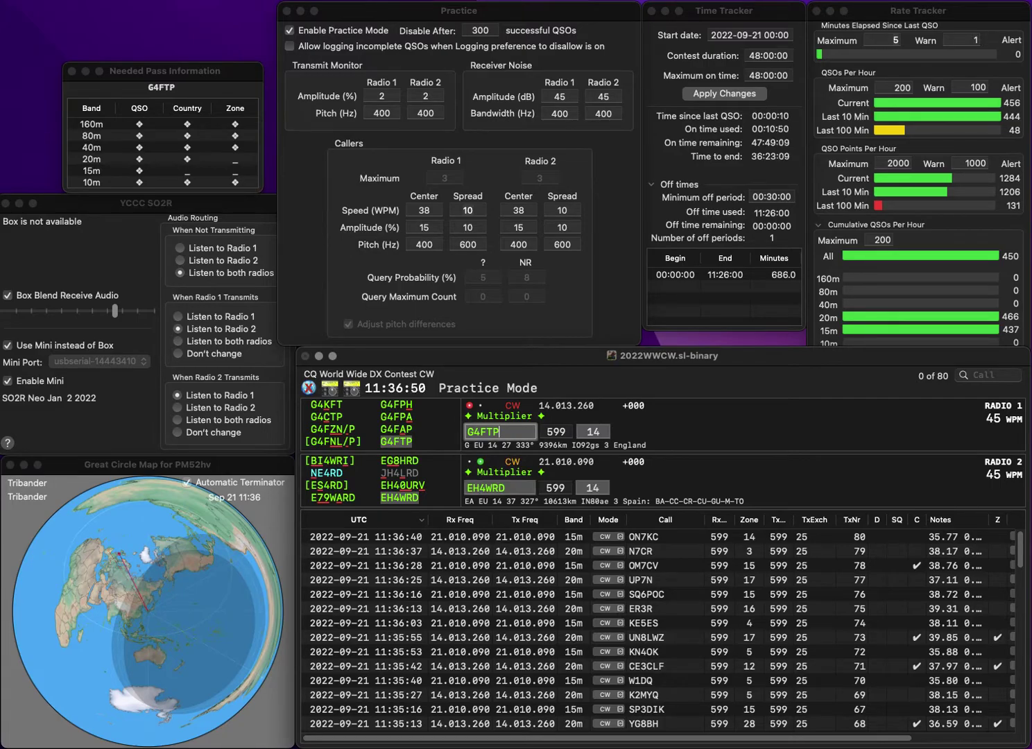
{"action": "key", "text": "Return"}
{"action": "key", "text": "Return"}
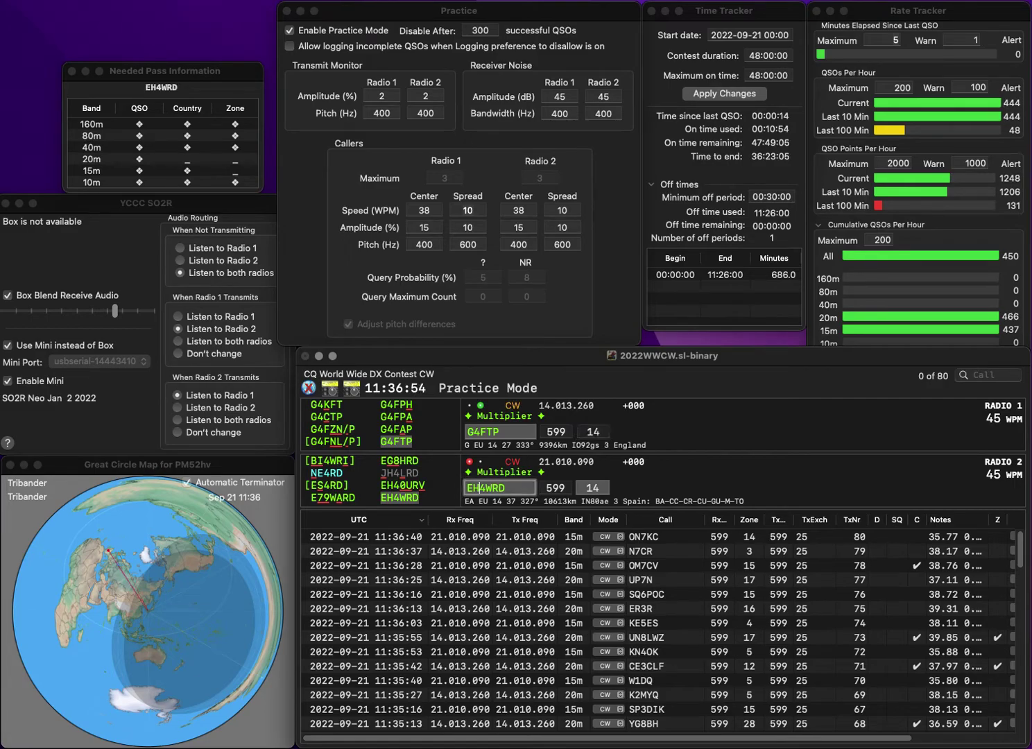
{"action": "key", "text": "Return"}
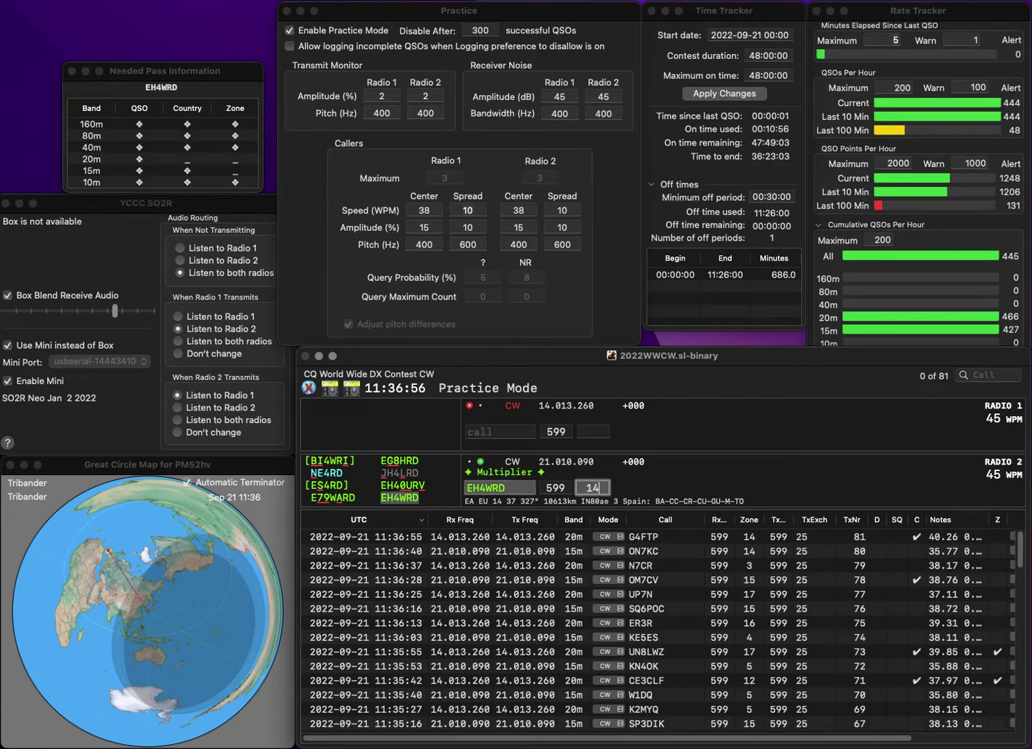
{"action": "key", "text": "Return"}
Enter and send the partial call K7L on Radio 1 and LY3DA on Radio 2
{"action": "type", "text": "K"}
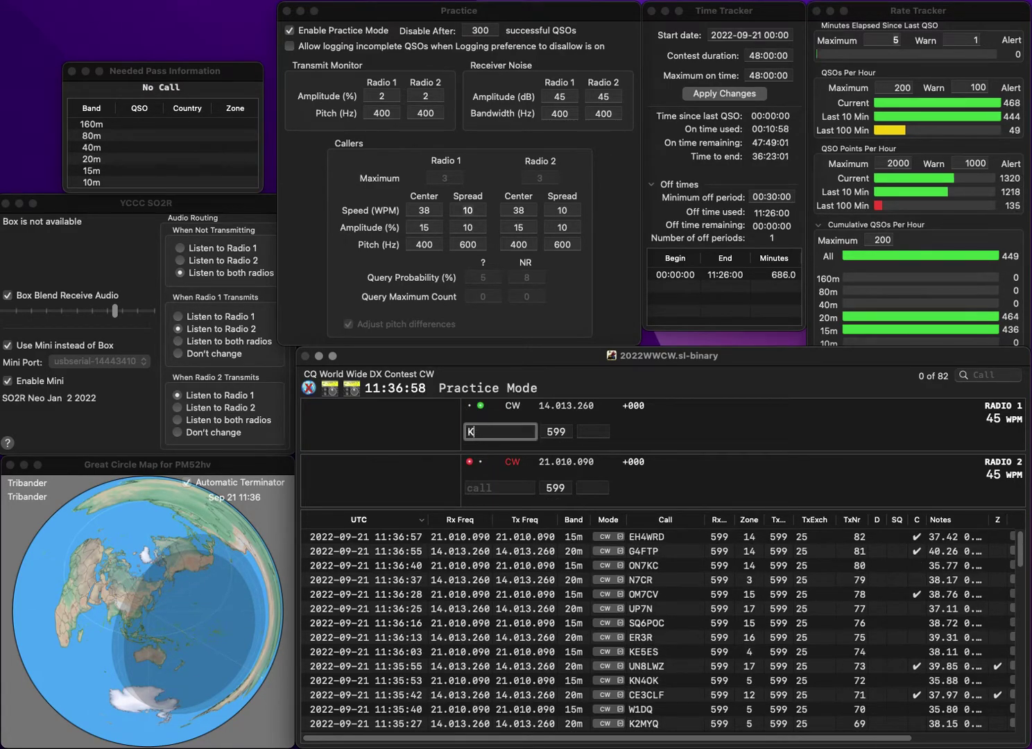
{"action": "type", "text": "7L"}
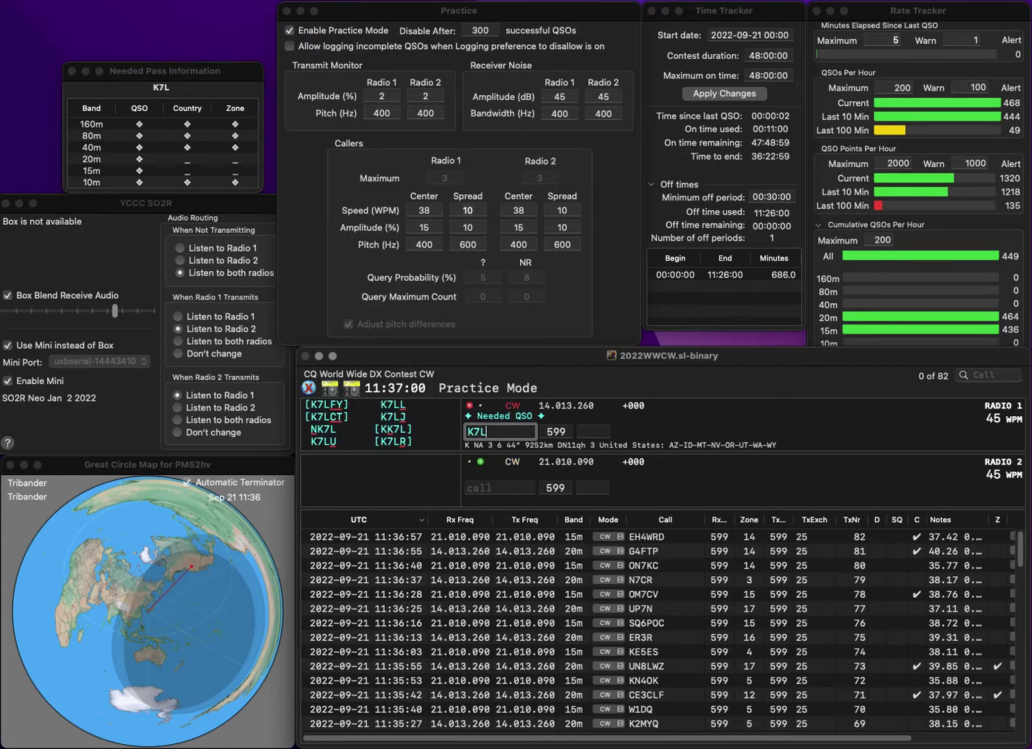
{"action": "key", "text": "Return"}
{"action": "type", "text": "LY3DA"}
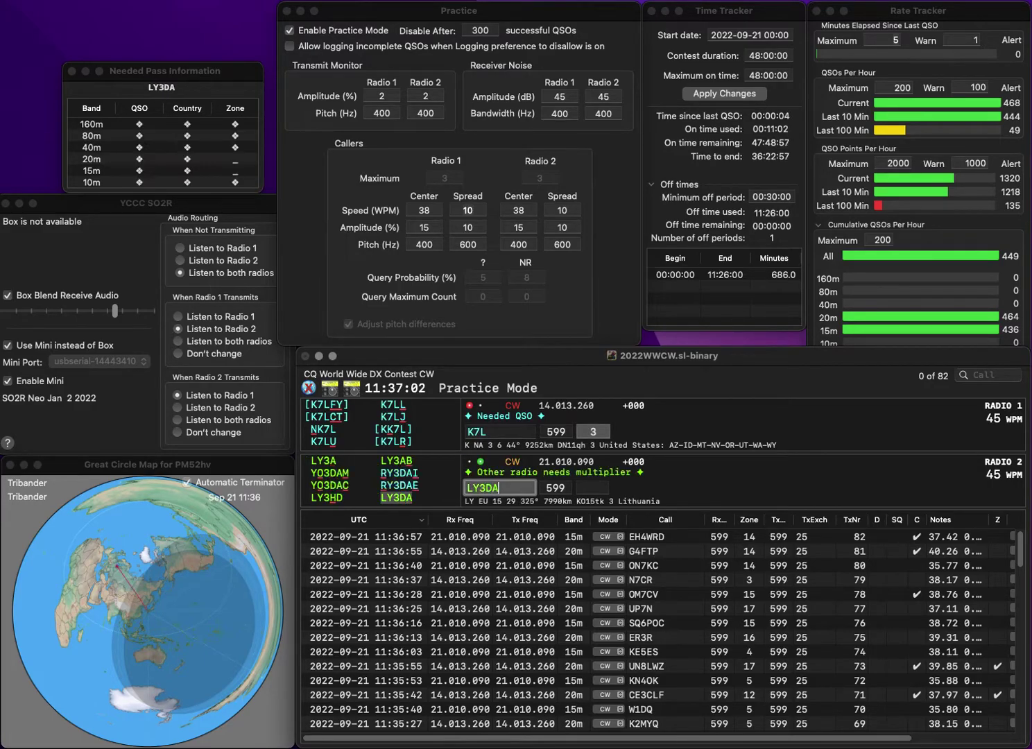
{"action": "key", "text": "Return"}
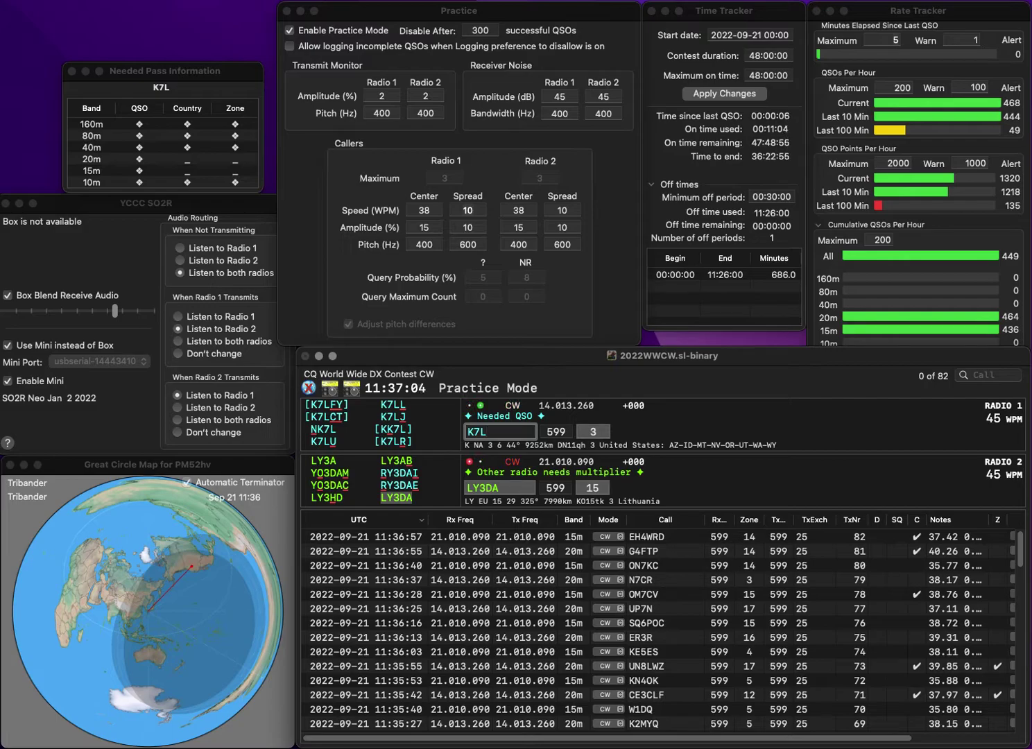
{"action": "type", "text": "OG"}
{"action": "key", "text": "Return"}
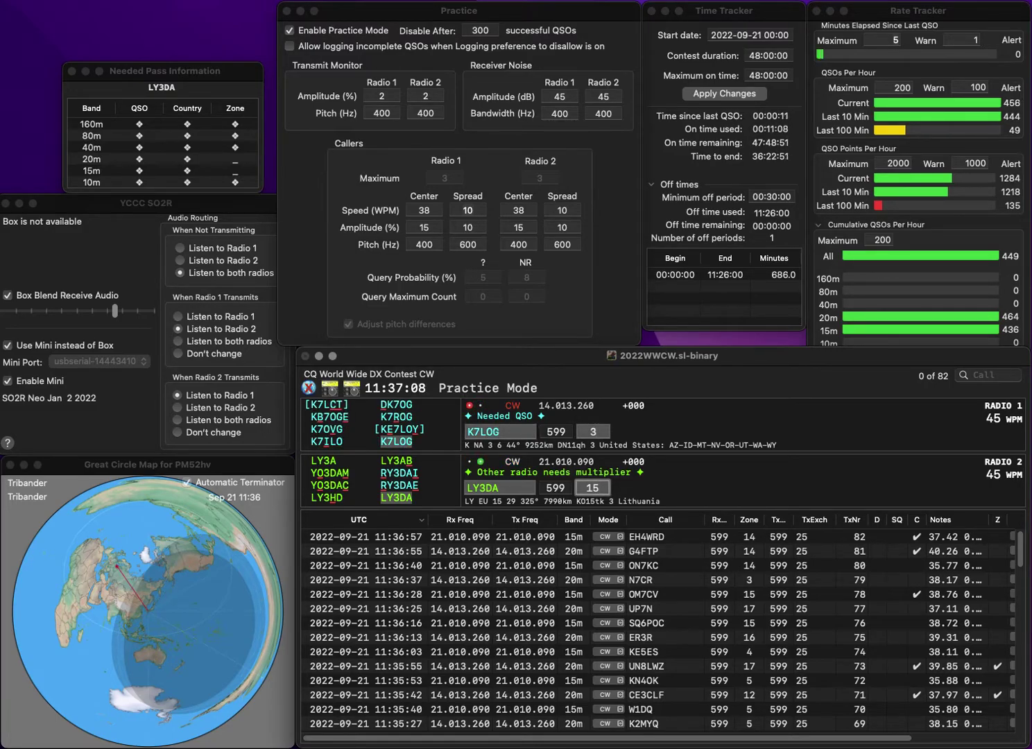
{"action": "key", "text": "Return"}
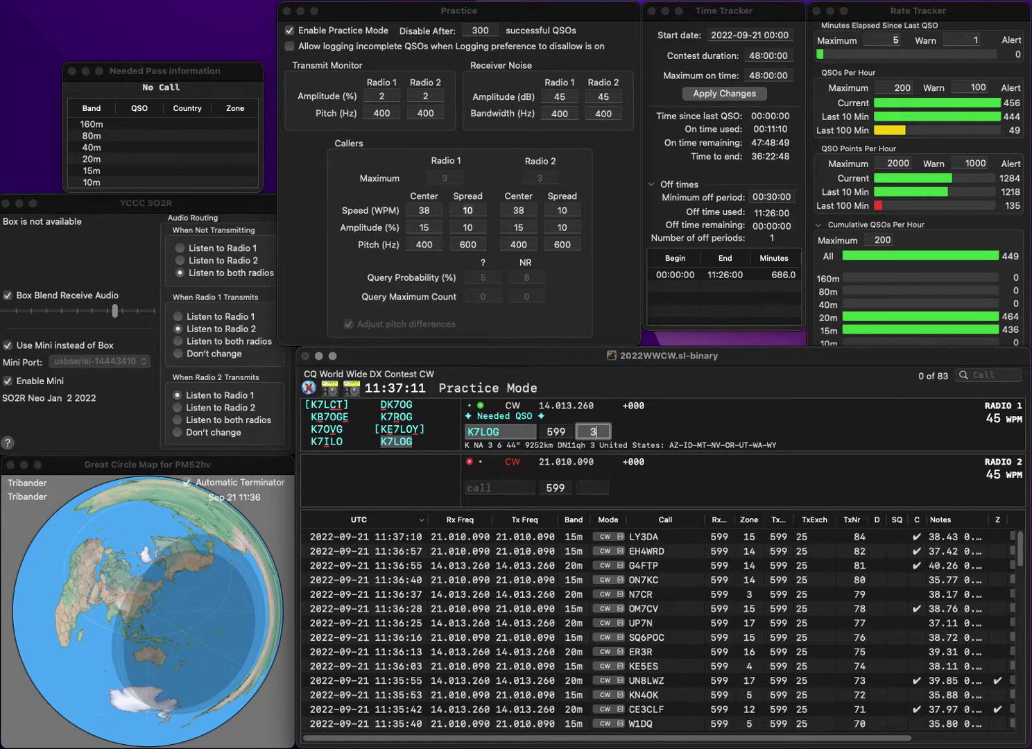
{"action": "key", "text": "Return"}
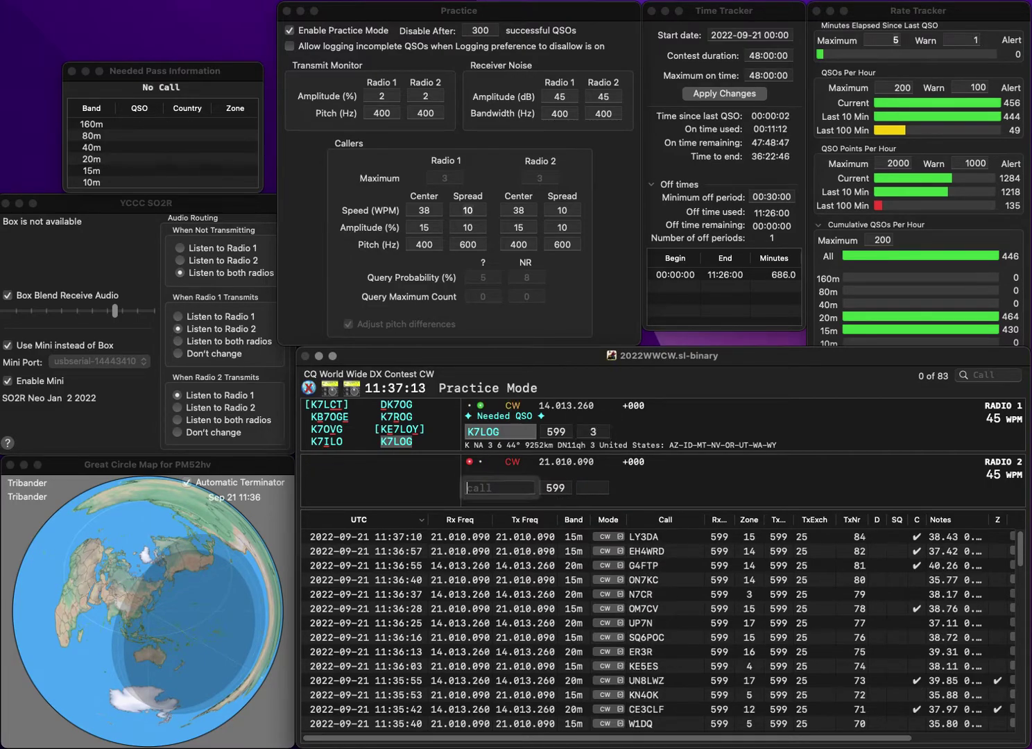
{"action": "type", "text": "N8KIM"}
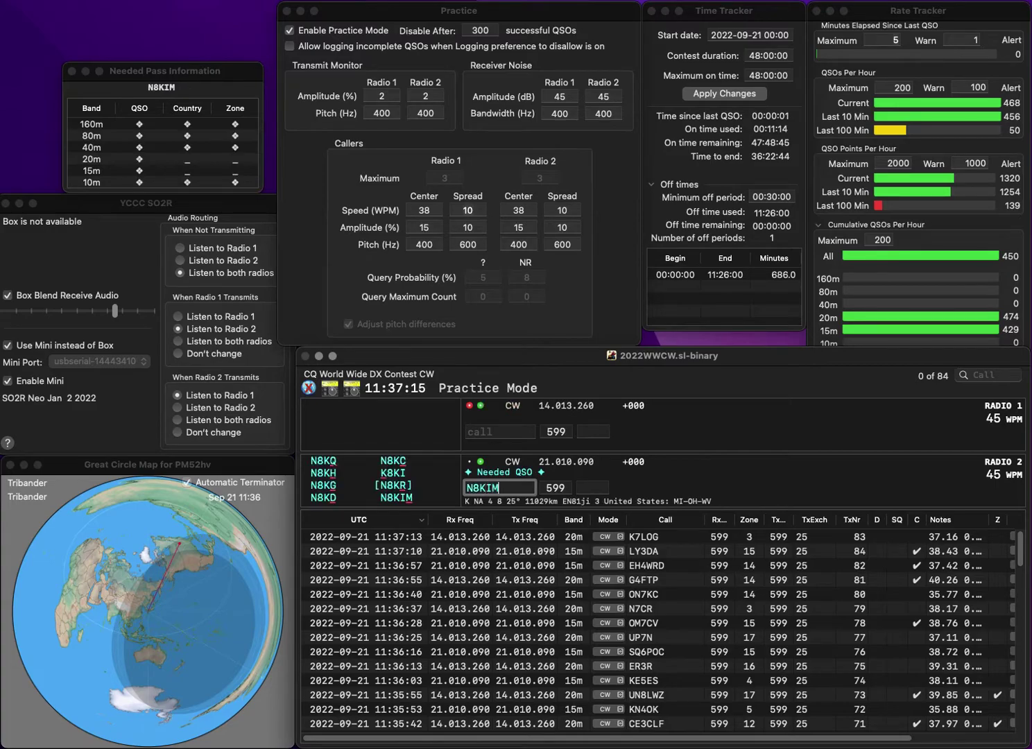
{"action": "key", "text": "Return"}
{"action": "type", "text": "DL"}
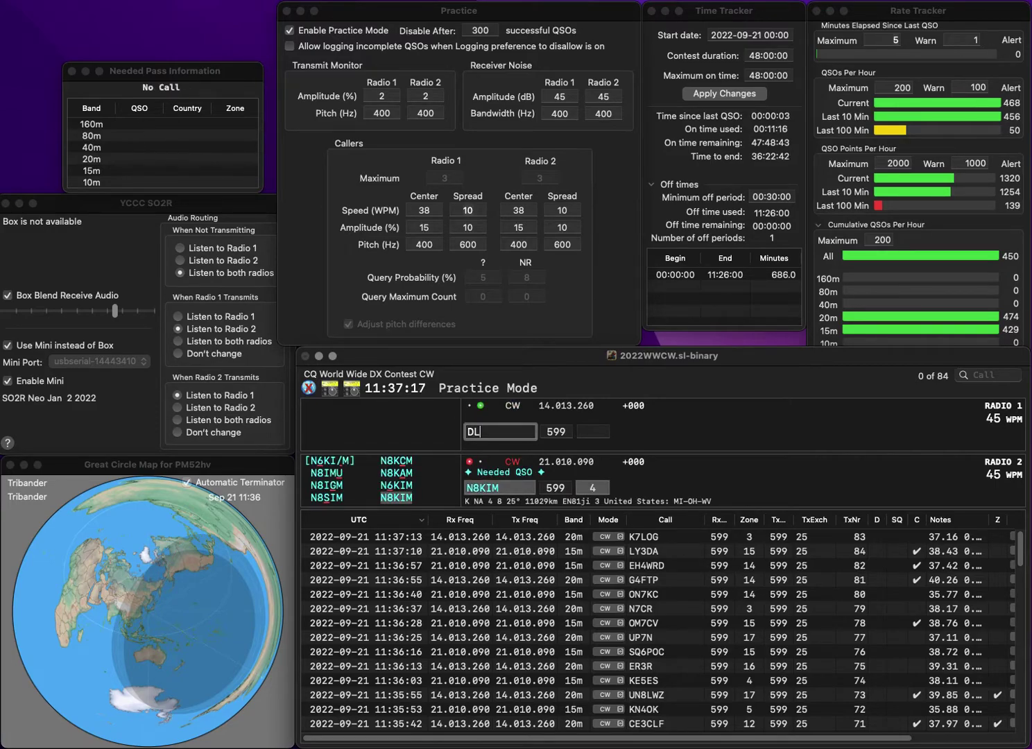
{"action": "type", "text": "2KWA"}
{"action": "key", "text": "Return"}
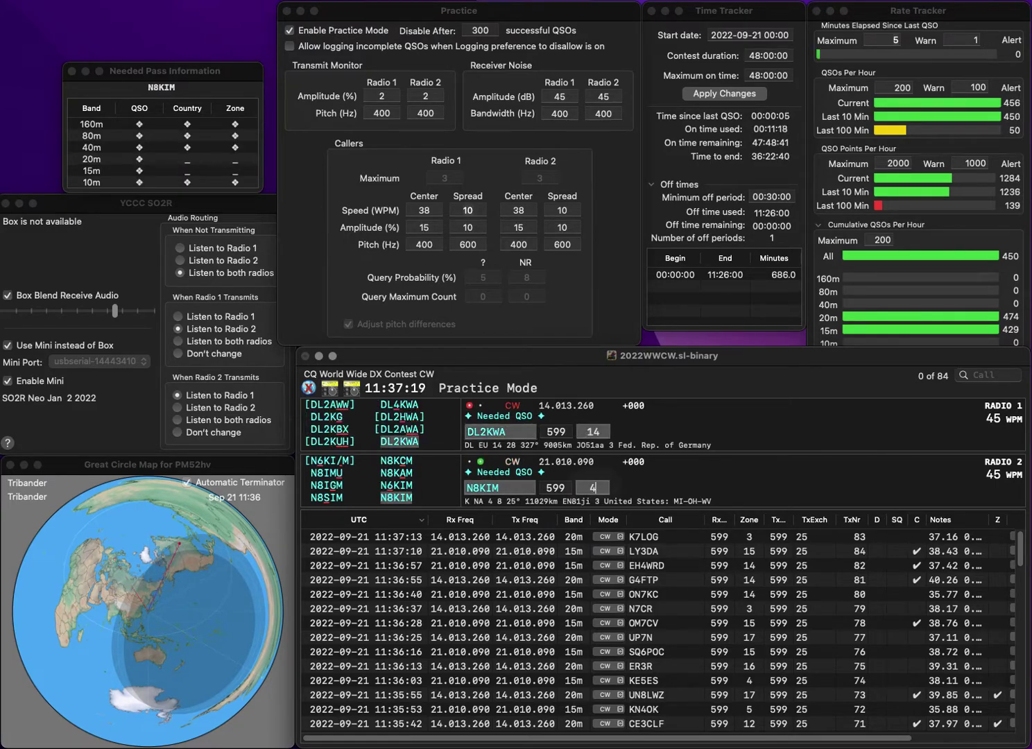
{"action": "key", "text": "Return"}
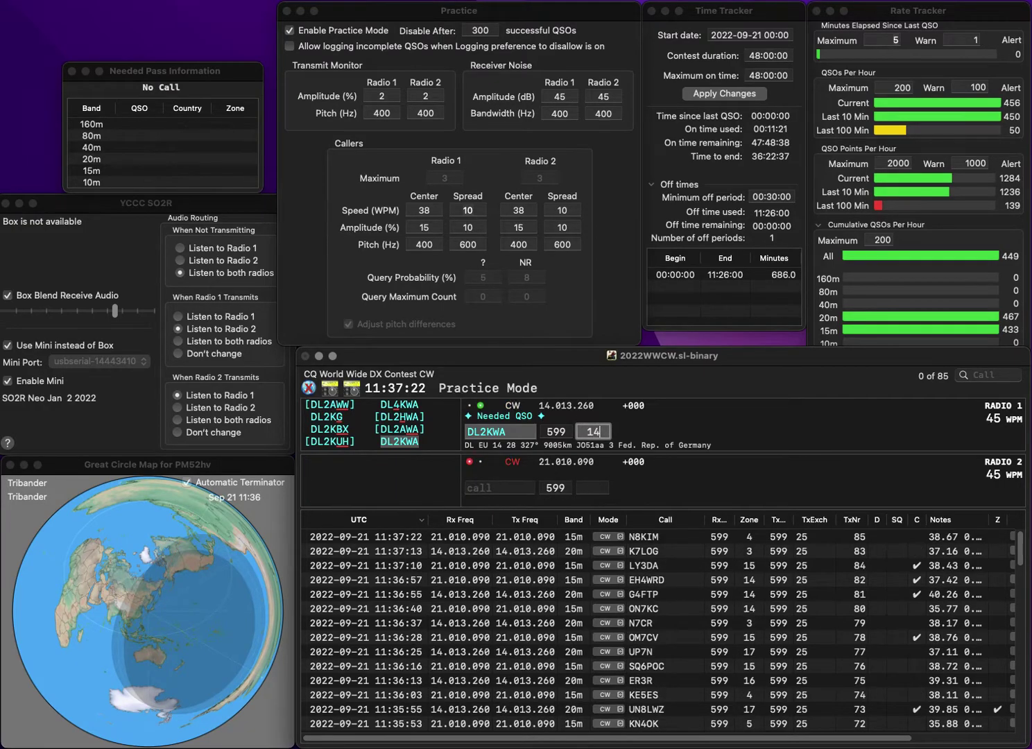
{"action": "key", "text": "Return"}
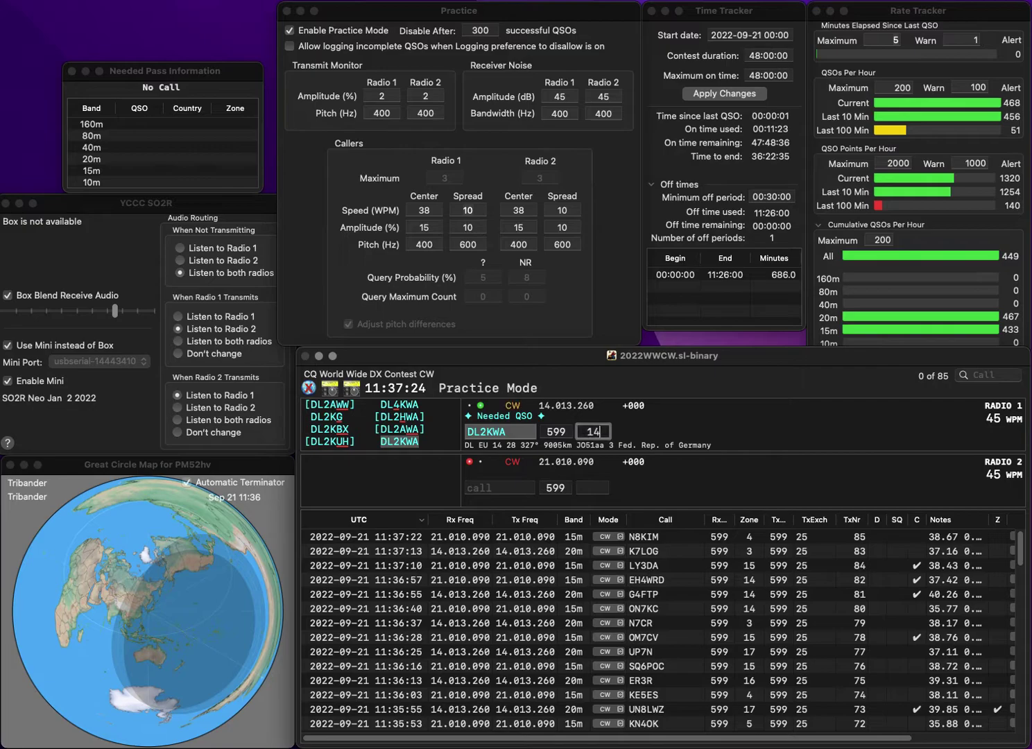
Enter and send W9VPR on Radio 2 and DD5LB on Radio 1, and log the W9VPR contact
{"action": "type", "text": "W9"}
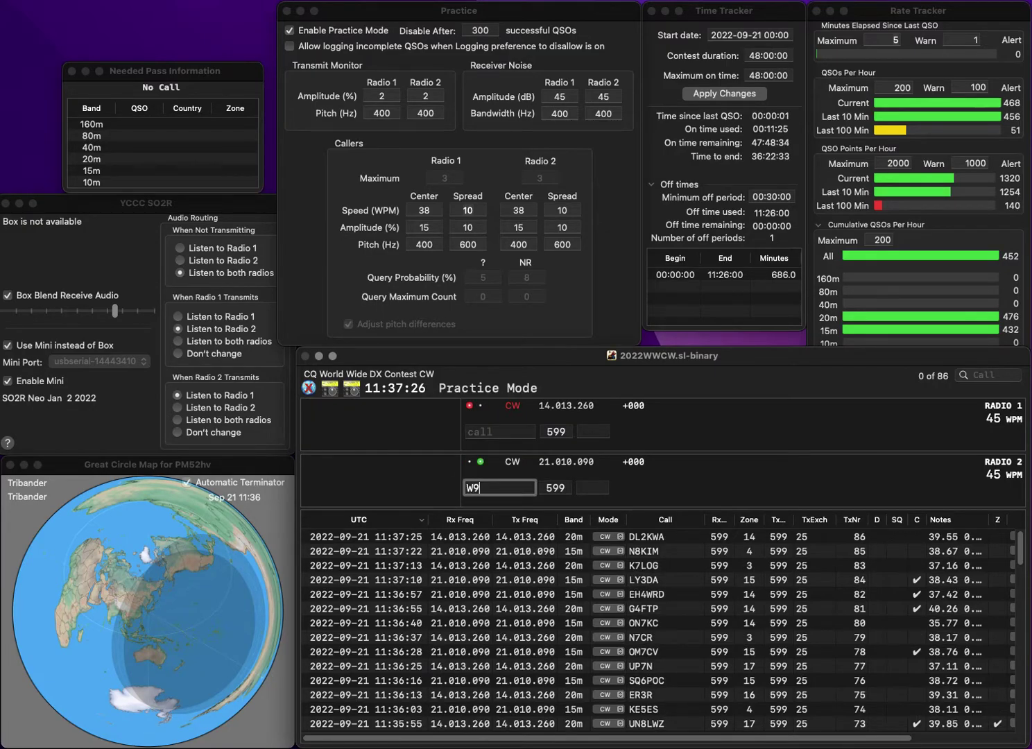
{"action": "type", "text": "VPR"}
{"action": "key", "text": "Return"}
{"action": "type", "text": "DD"}
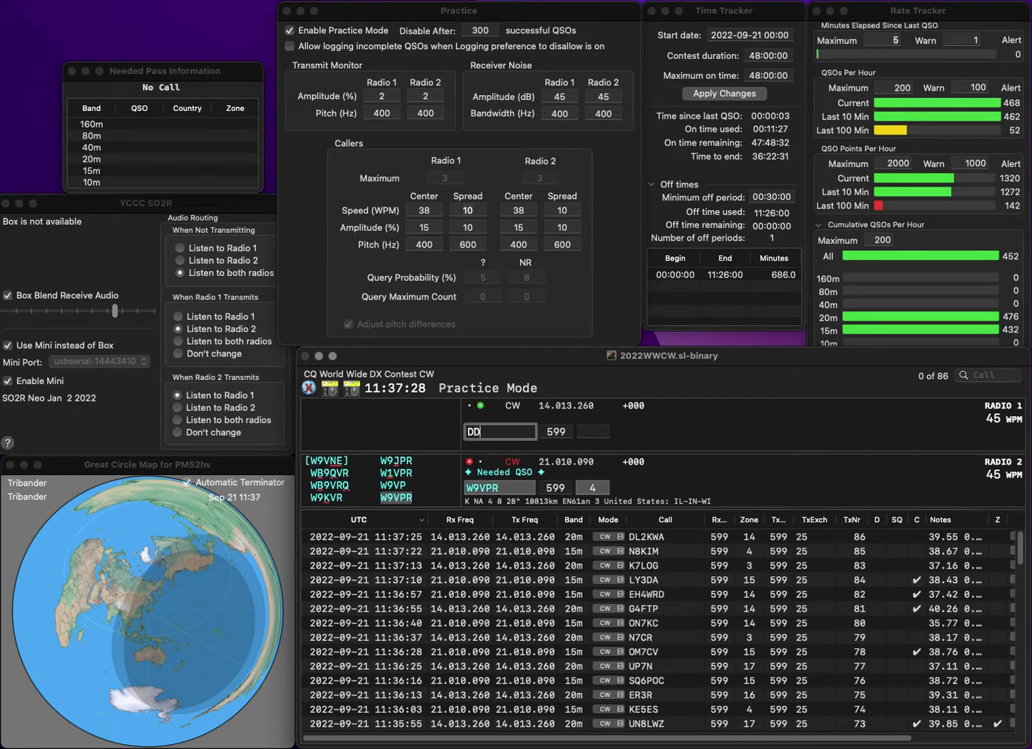
{"action": "type", "text": "5LB"}
{"action": "key", "text": "Return"}
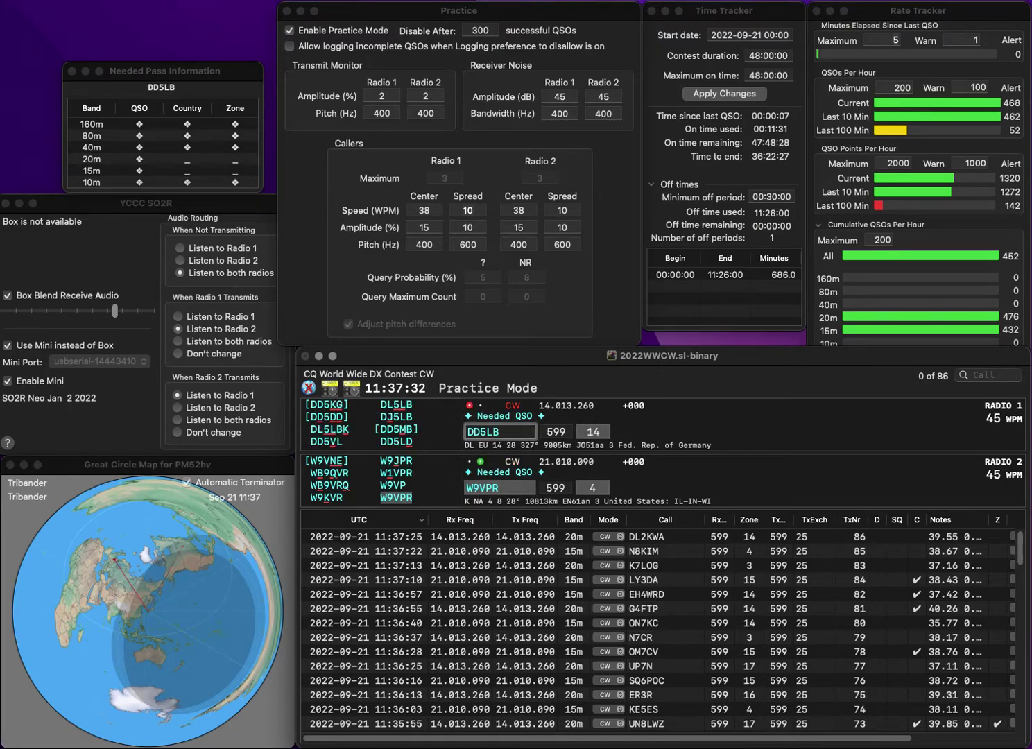
{"action": "key", "text": "Return"}
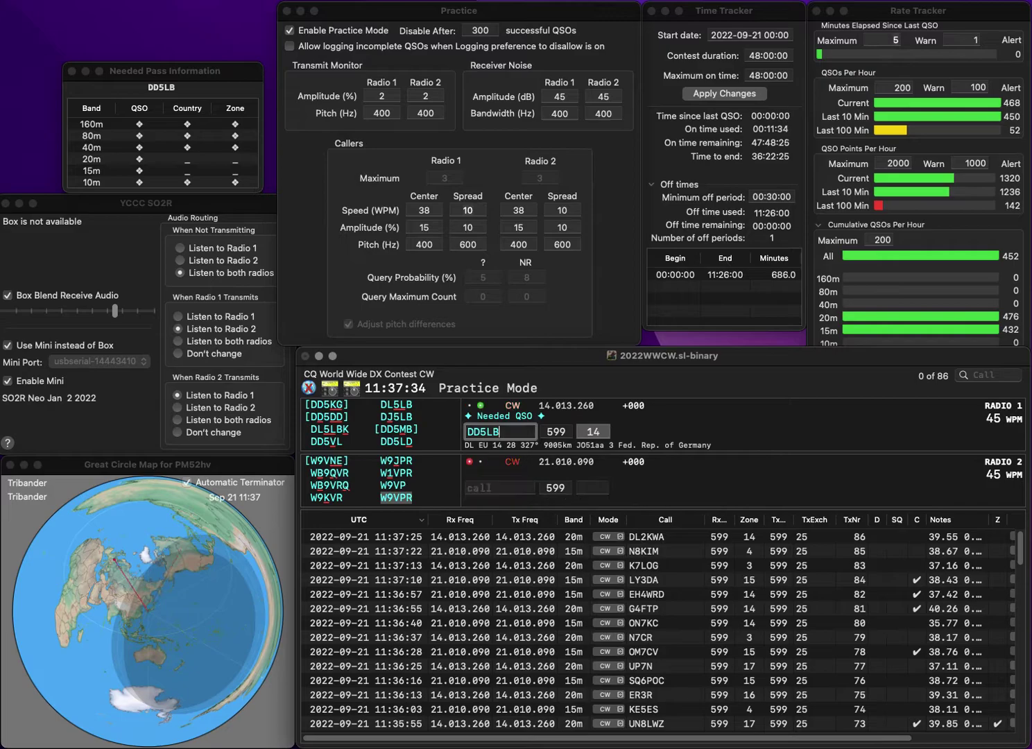
{"action": "key", "text": "BackSpace"}
{"action": "type", "text": "D"}
{"action": "key", "text": "Left"}
{"action": "key", "text": "Left"}
{"action": "key", "text": "Left"}
{"action": "key", "text": "Left"}
{"action": "key", "text": "BackSpace"}
{"action": "type", "text": "B"}
{"action": "key", "text": "Right"}
{"action": "key", "text": "Right"}
{"action": "key", "text": "BackSpace"}
{"action": "type", "text": "4"}
{"action": "key", "text": "Right"}
{"action": "key", "text": "Right"}
{"action": "key", "text": "BackSpace"}
{"action": "type", "text": "B"}
{"action": "key", "text": "Return"}
{"action": "type", "text": "U2YK"}
{"action": "key", "text": "Left"}
{"action": "key", "text": "Left"}
{"action": "key", "text": "Left"}
{"action": "key", "text": "Left"}
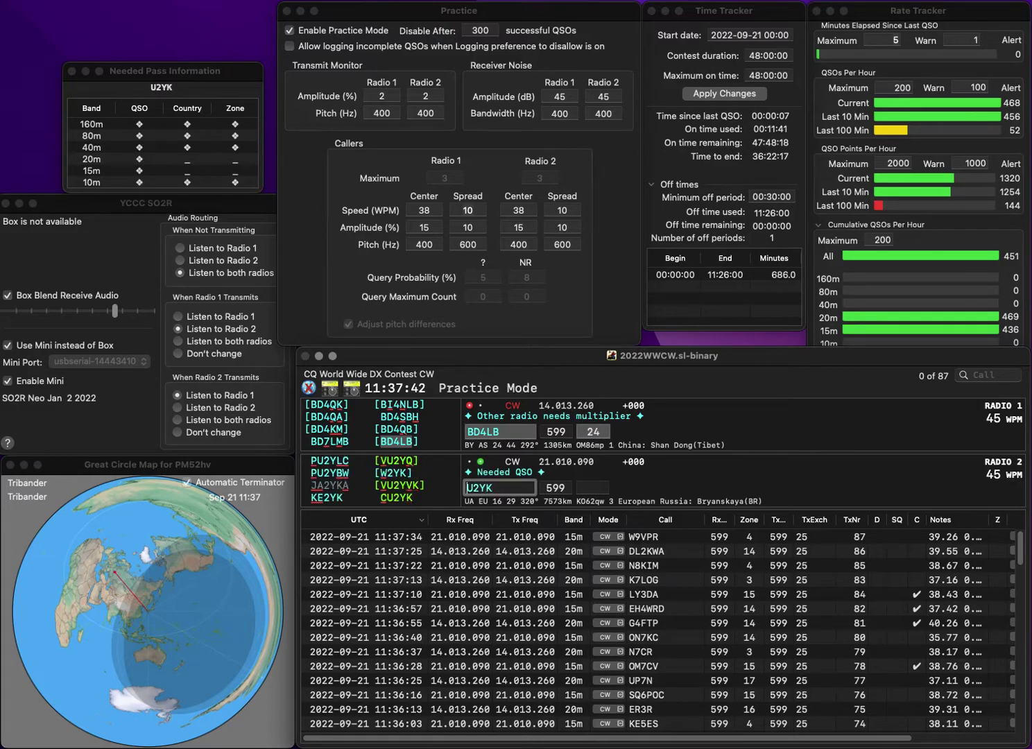
{"action": "type", "text": "C"}
{"action": "key", "text": "Return"}
{"action": "key", "text": "Return"}
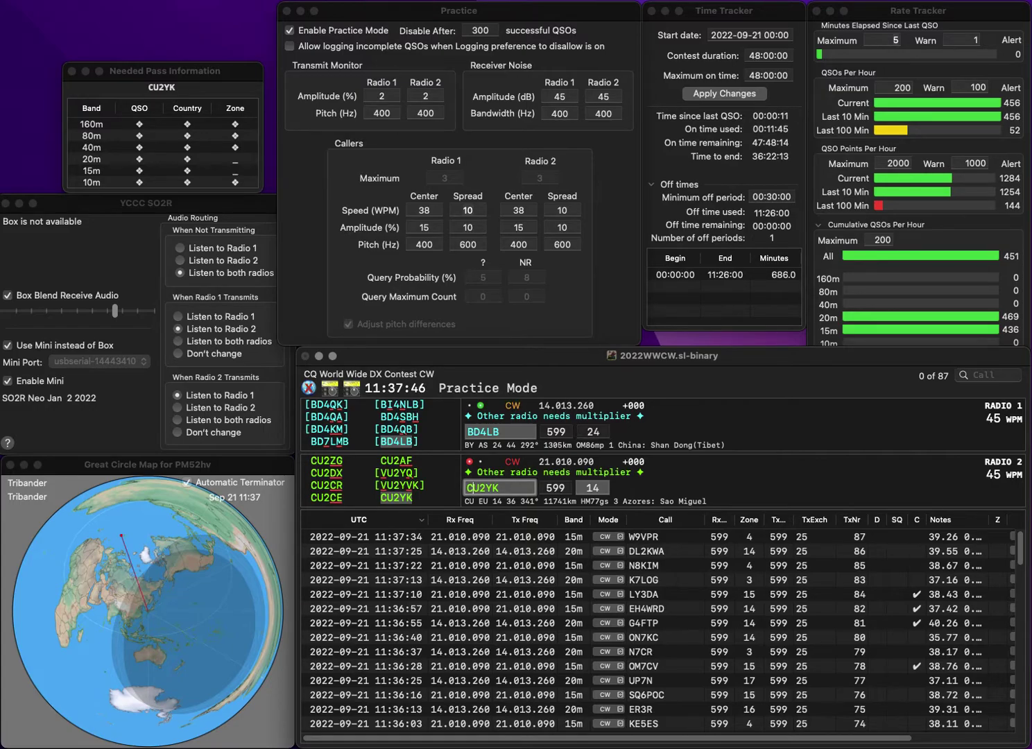
{"action": "key", "text": "space"}
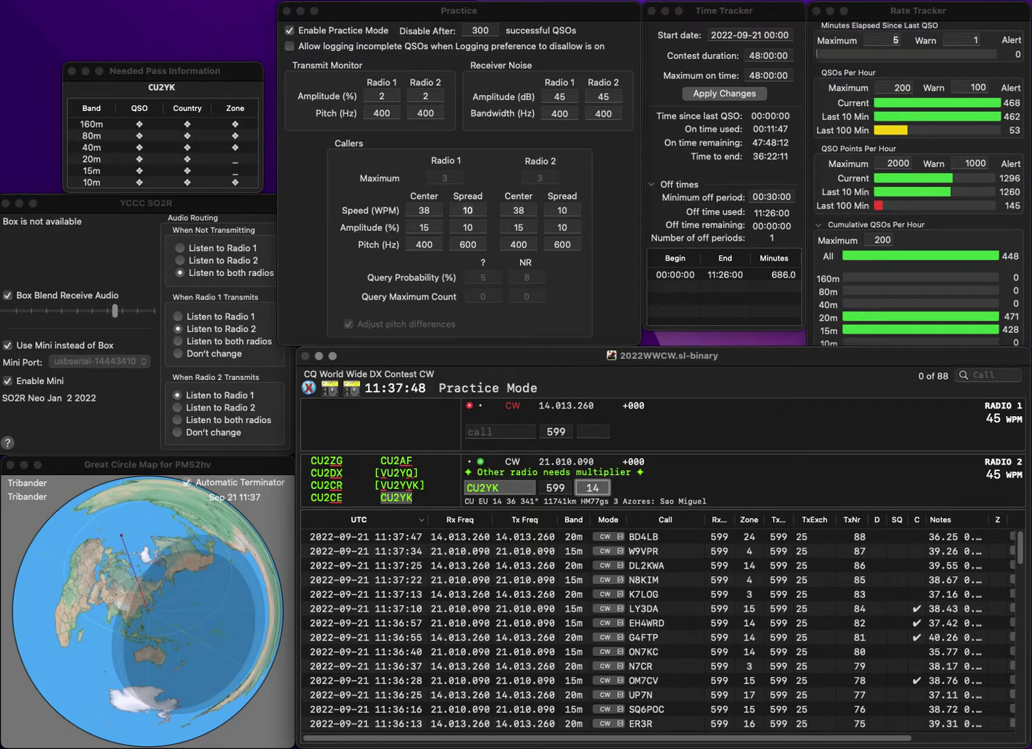
{"action": "key", "text": "Return"}
Enter and send W8IET on Radio 1 and PD1B on Radio 2, and log both contacts
{"action": "type", "text": "W8IE"}
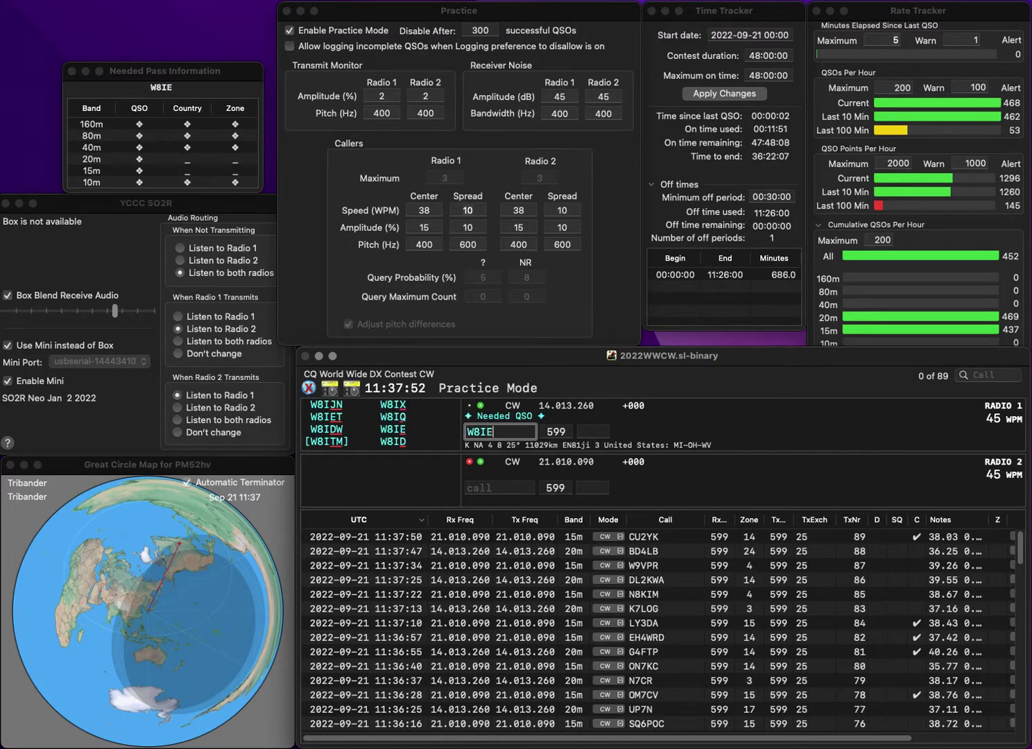
{"action": "type", "text": "T"}
{"action": "key", "text": "Return"}
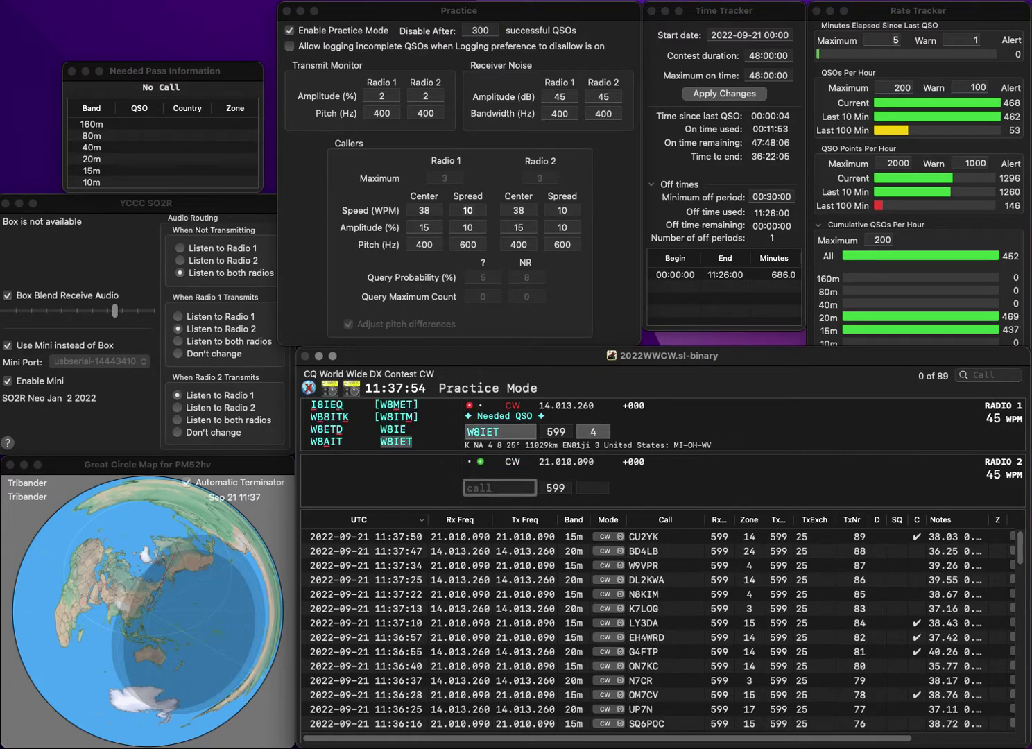
{"action": "type", "text": "PD1B"}
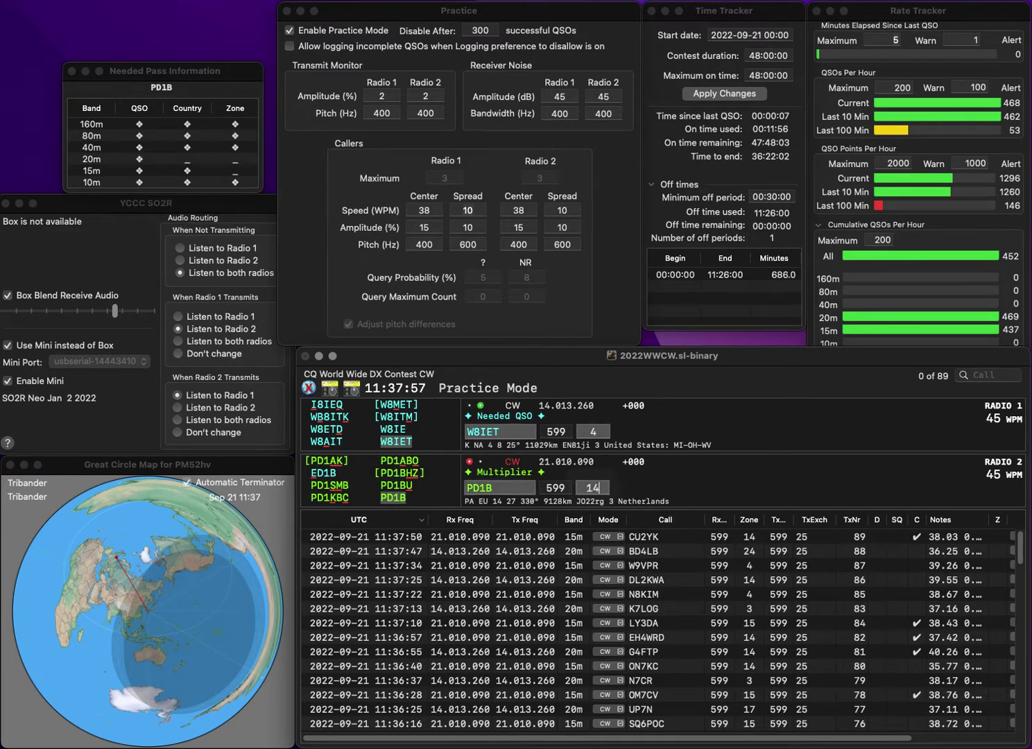
{"action": "key", "text": "Return"}
{"action": "key", "text": "Return"}
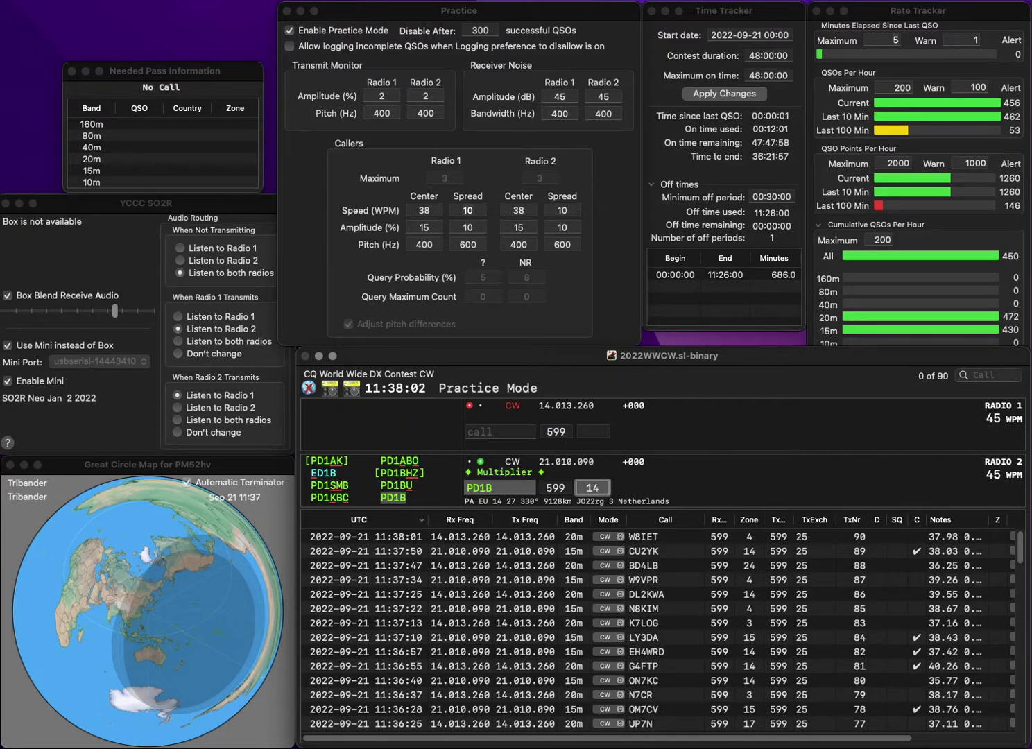
{"action": "key", "text": "Return"}
{"action": "type", "text": "F5"}
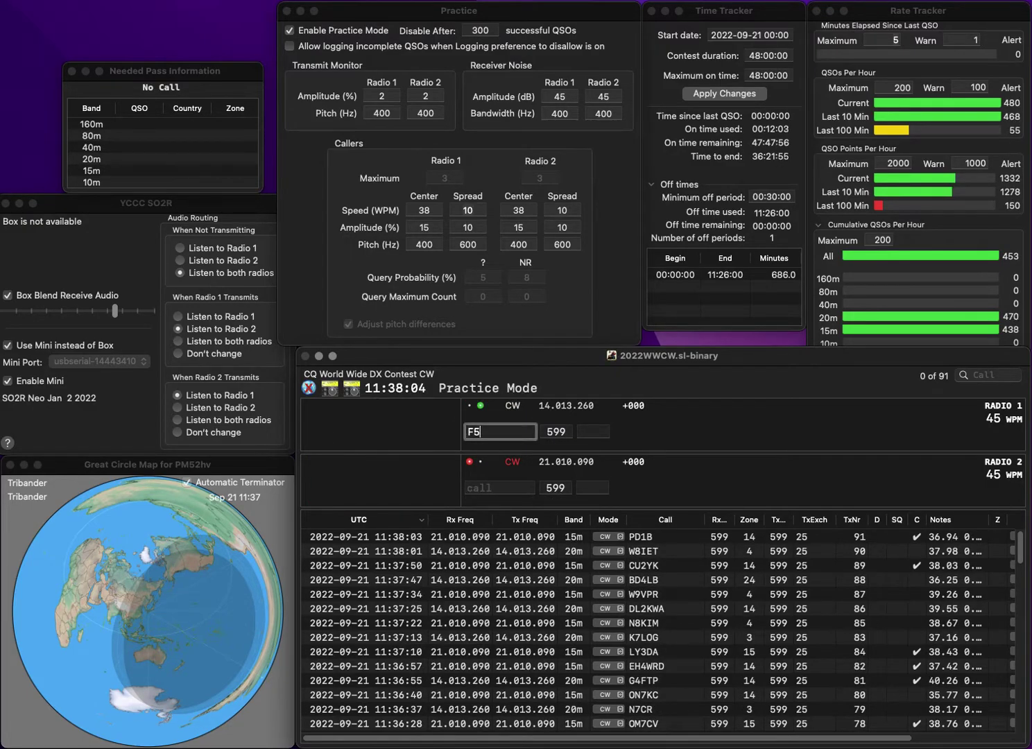
{"action": "type", "text": "VMN"}
{"action": "key", "text": "Return"}
{"action": "type", "text": "N5XE"}
{"action": "key", "text": "Return"}
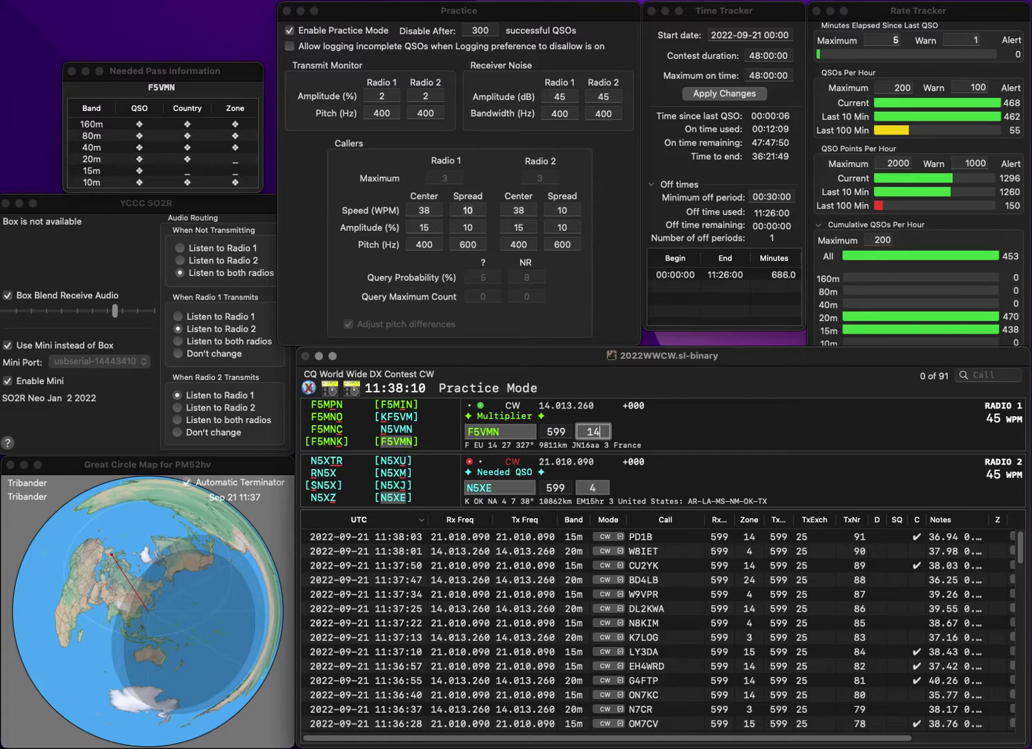
{"action": "key", "text": "Return"}
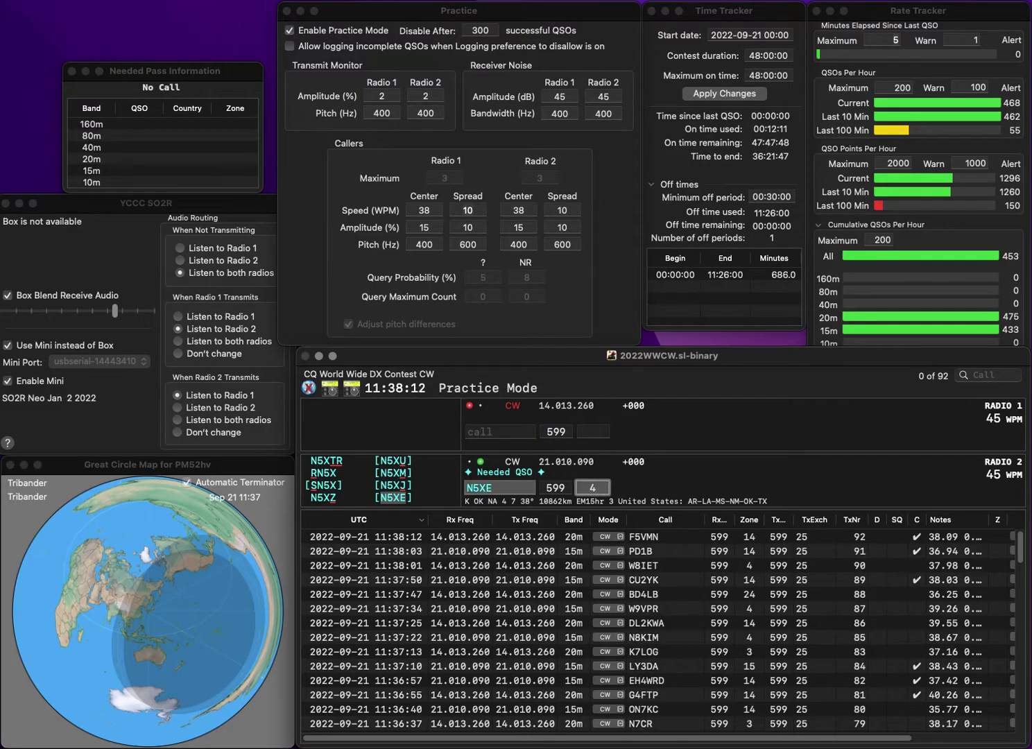
{"action": "key", "text": "Return"}
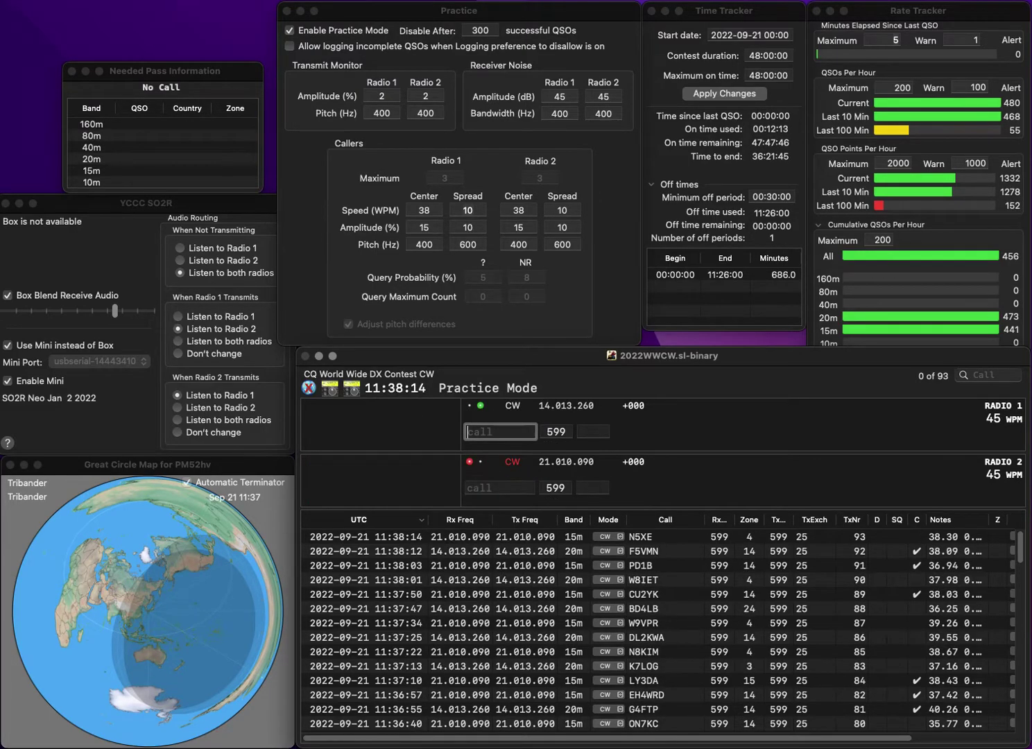
{"action": "type", "text": "EA7R"}
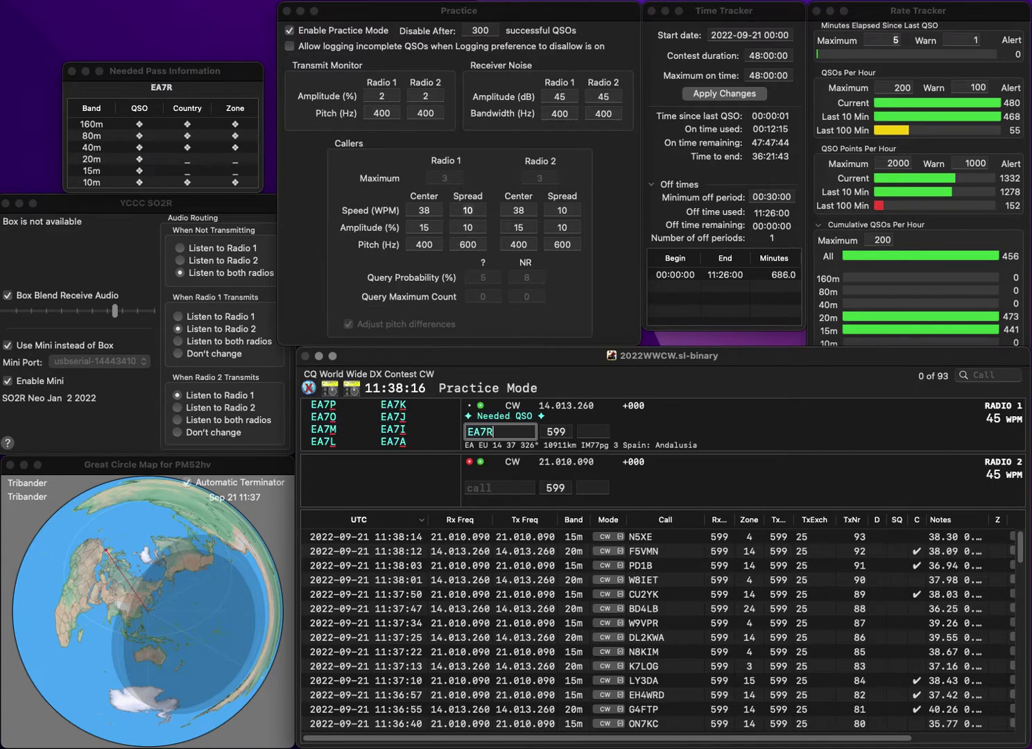
Answer EA7R on Radio 1 and NF1A on Radio 2, sending each station the contest exchange
{"action": "key", "text": "Return"}
{"action": "type", "text": "NF1A"}
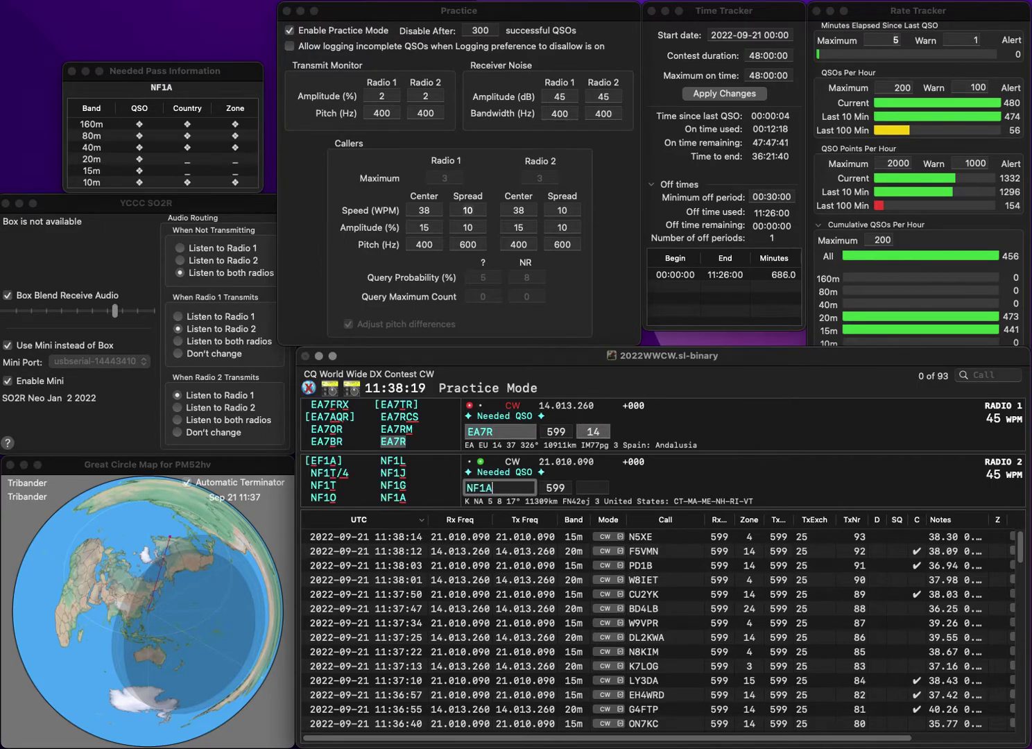
{"action": "key", "text": "Return"}
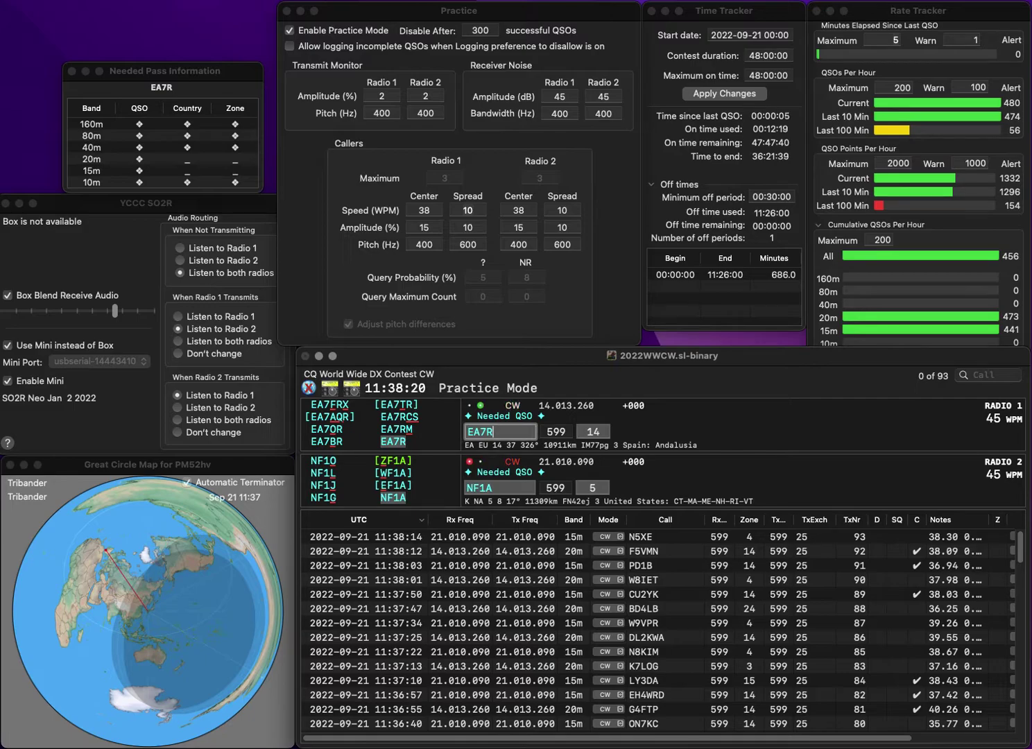
{"action": "key", "text": "BackSpace"}
{"action": "type", "text": "R"}
{"action": "key", "text": "Return"}
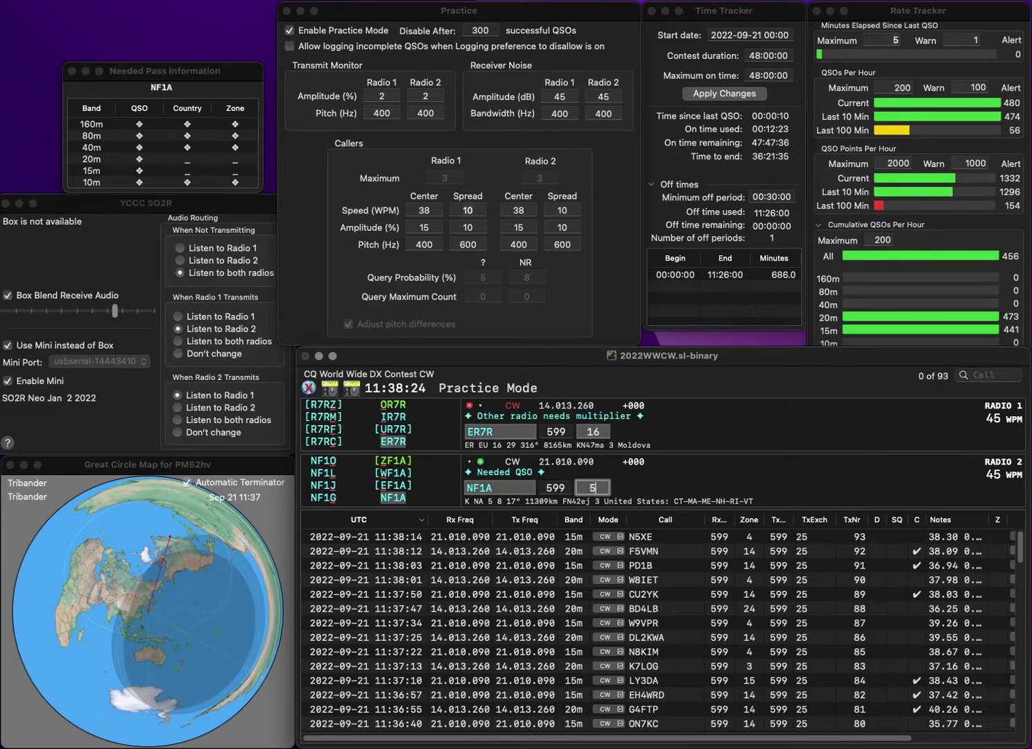
{"action": "key", "text": "Return"}
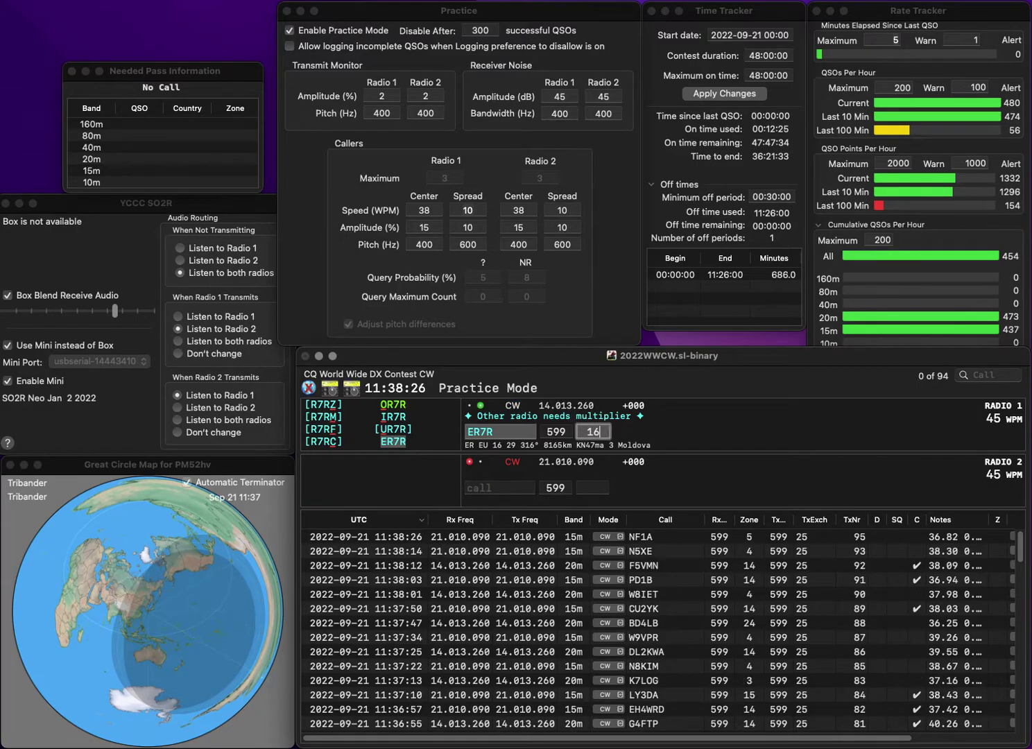
{"action": "key", "text": "Return"}
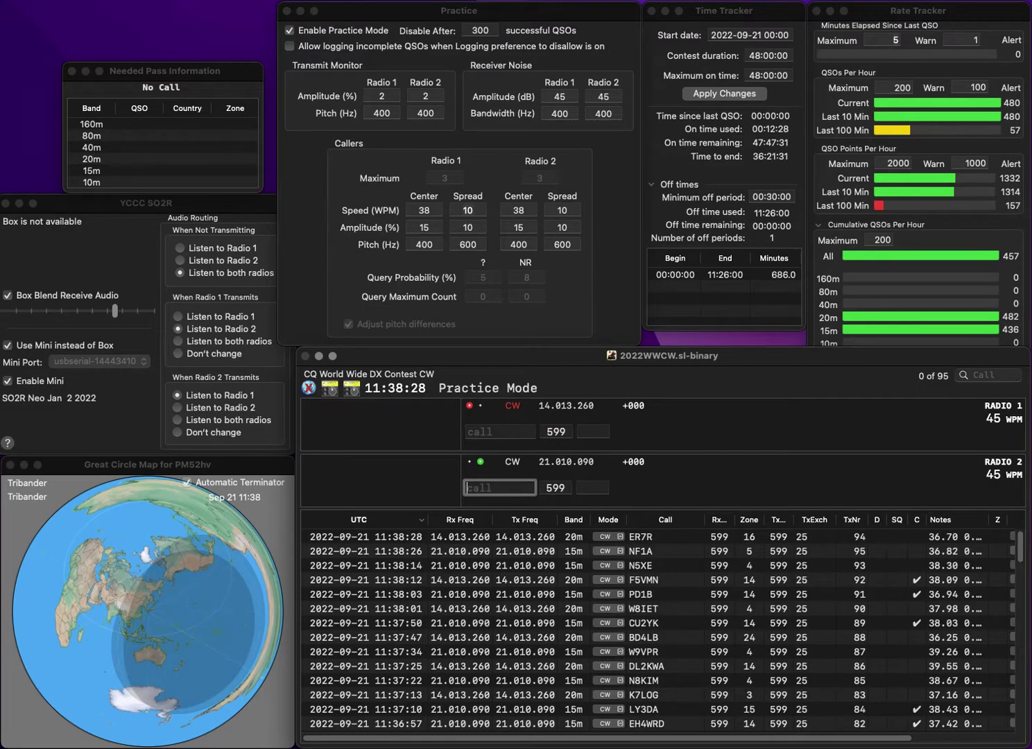
{"action": "type", "text": "MMB"}
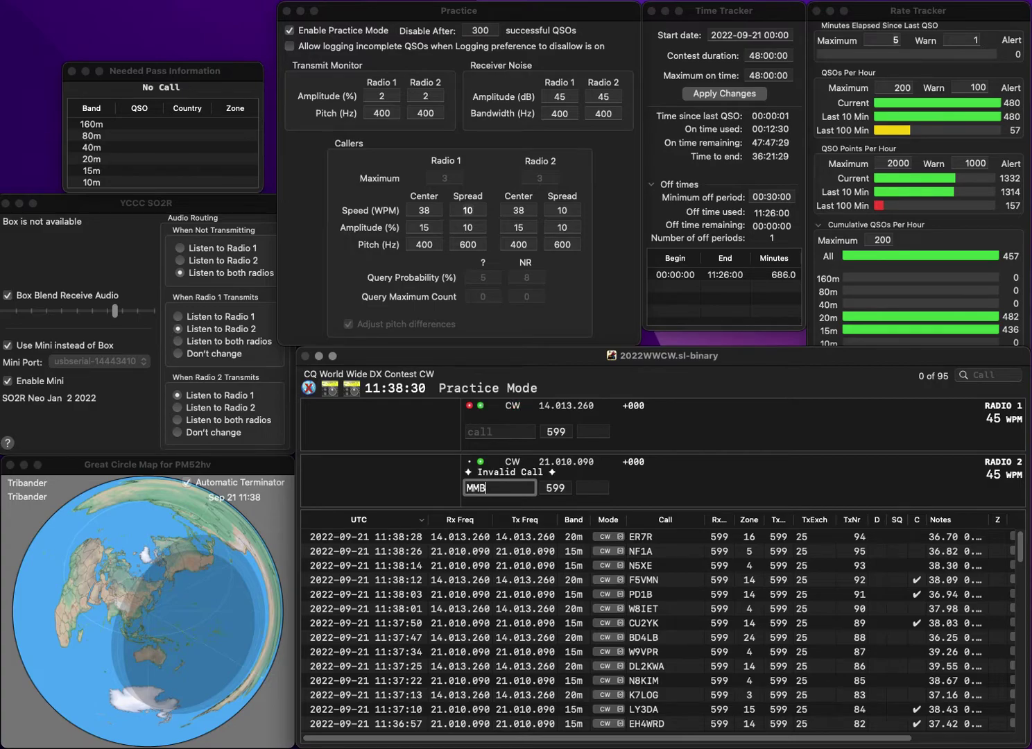
{"action": "key", "text": "Return"}
{"action": "type", "text": "KA3QWC"}
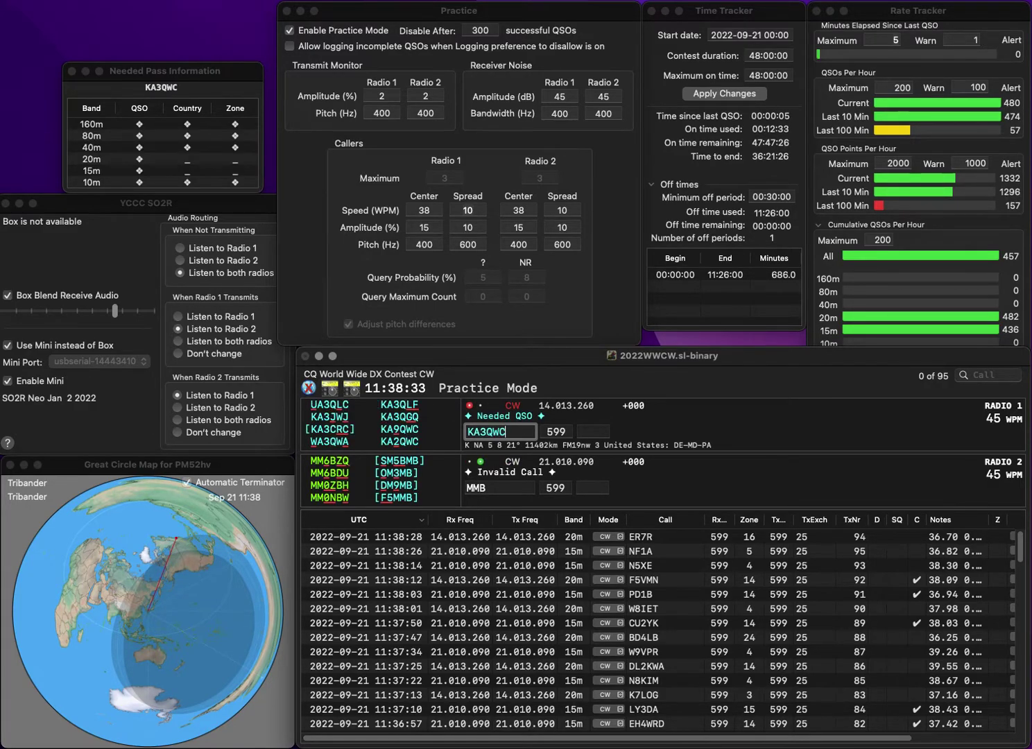
{"action": "key", "text": "Return"}
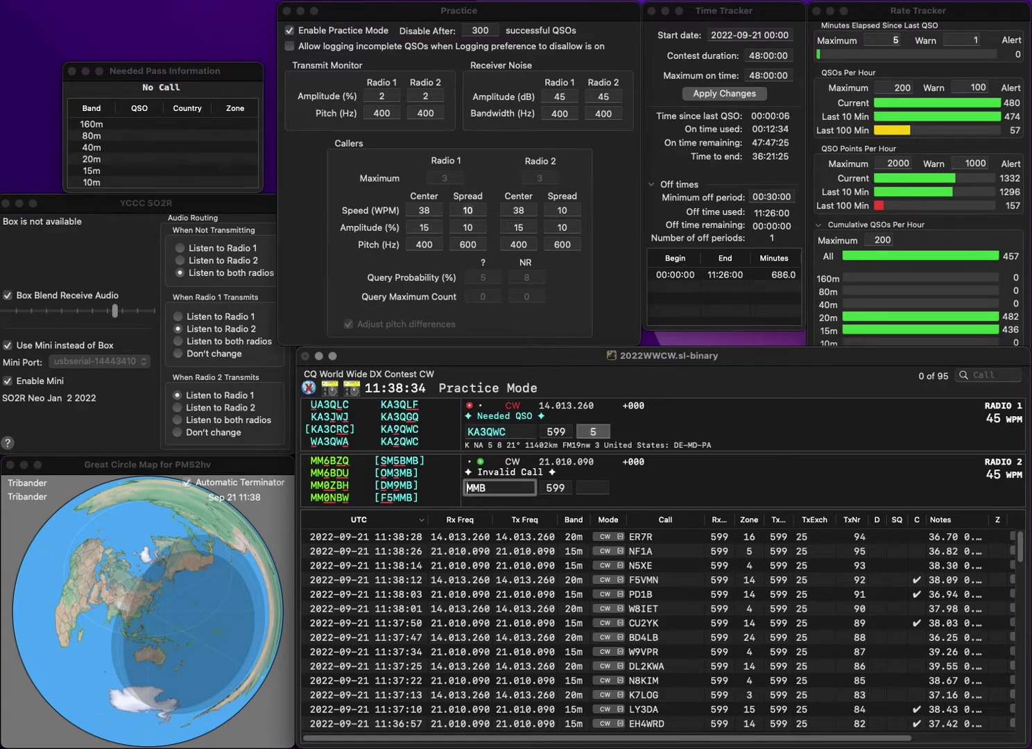
{"action": "type", "text": "F5"}
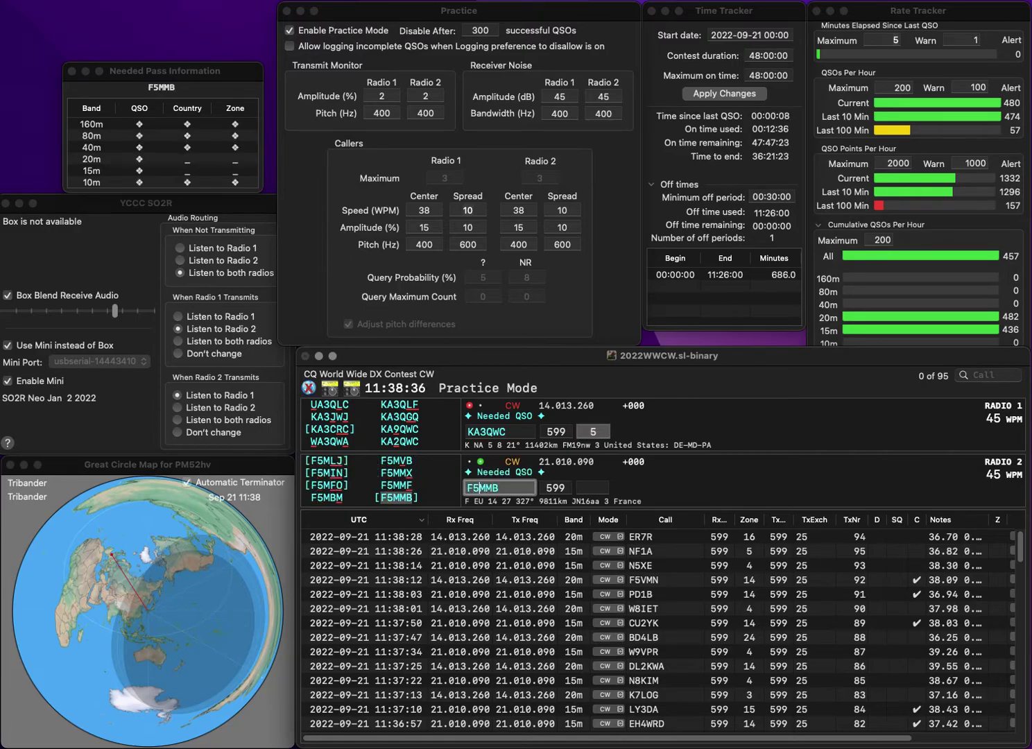
{"action": "key", "text": "Return"}
{"action": "key", "text": "Right"}
{"action": "key", "text": "Right"}
{"action": "key", "text": "Right"}
{"action": "key", "text": "BackSpace"}
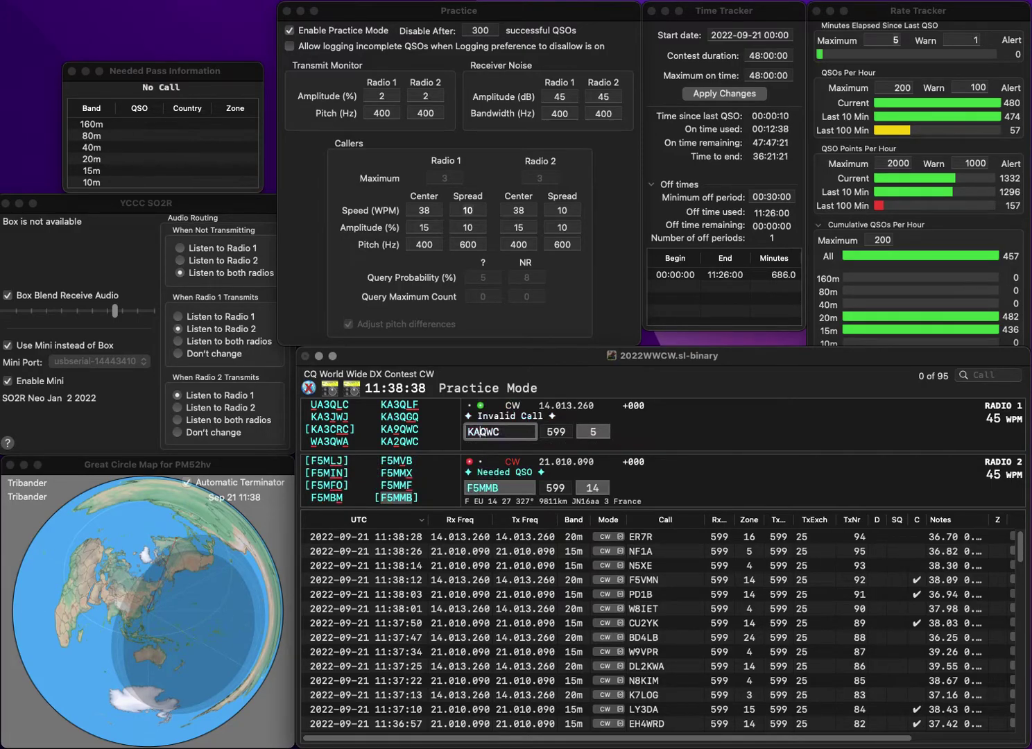
{"action": "type", "text": "2"}
{"action": "key", "text": "Return"}
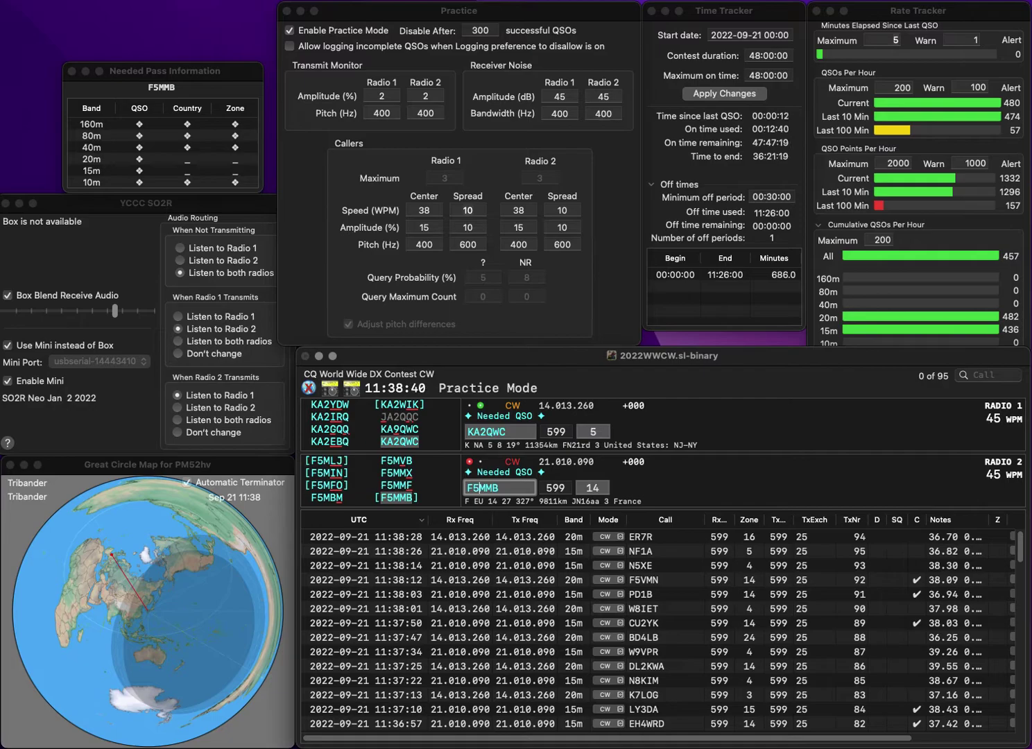
{"action": "key", "text": "Tab"}
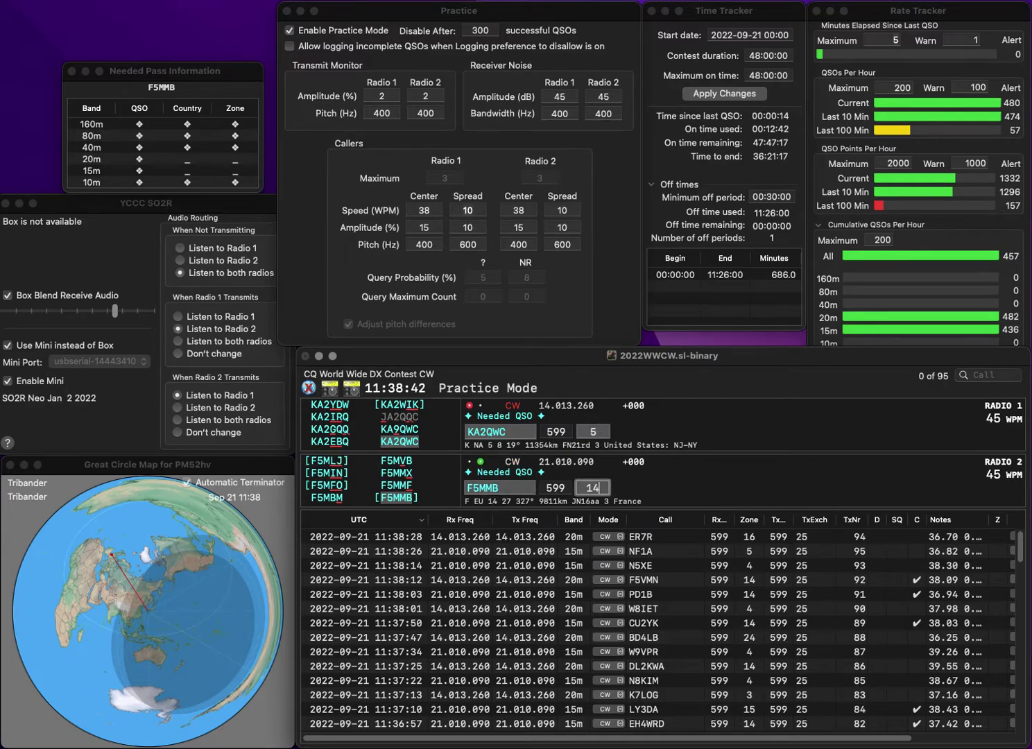
{"action": "key", "text": "Return"}
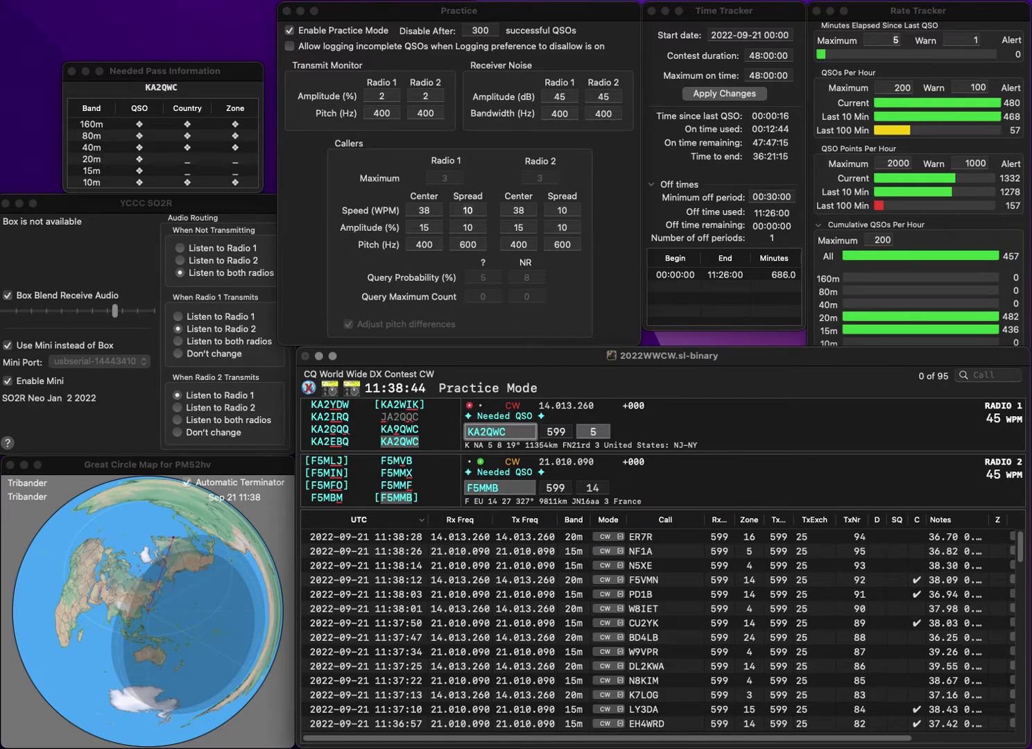
{"action": "key", "text": "Return"}
{"action": "type", "text": "W"}
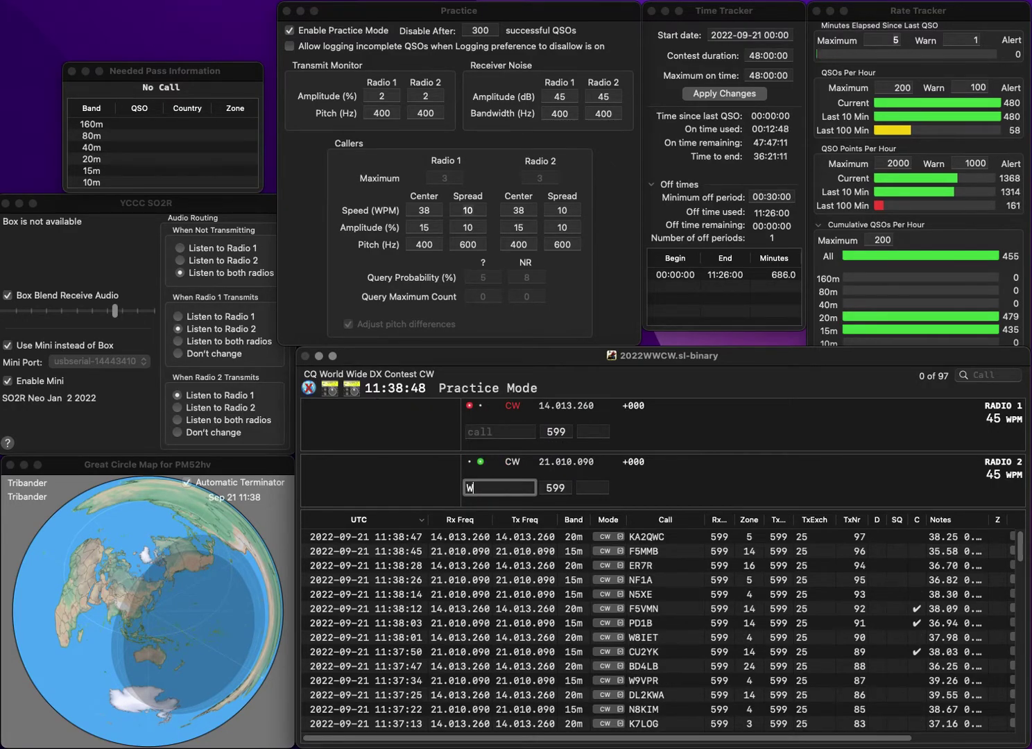
{"action": "type", "text": "8RNB"}
{"action": "key", "text": "Return"}
{"action": "type", "text": "NA5YO"}
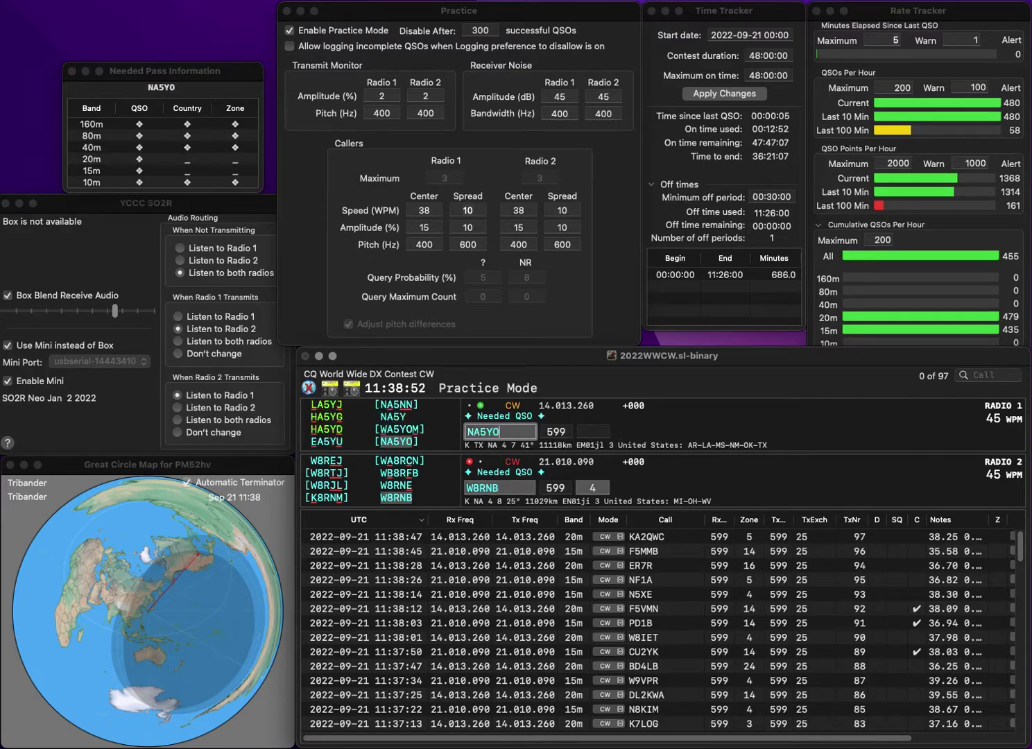
{"action": "key", "text": "Return"}
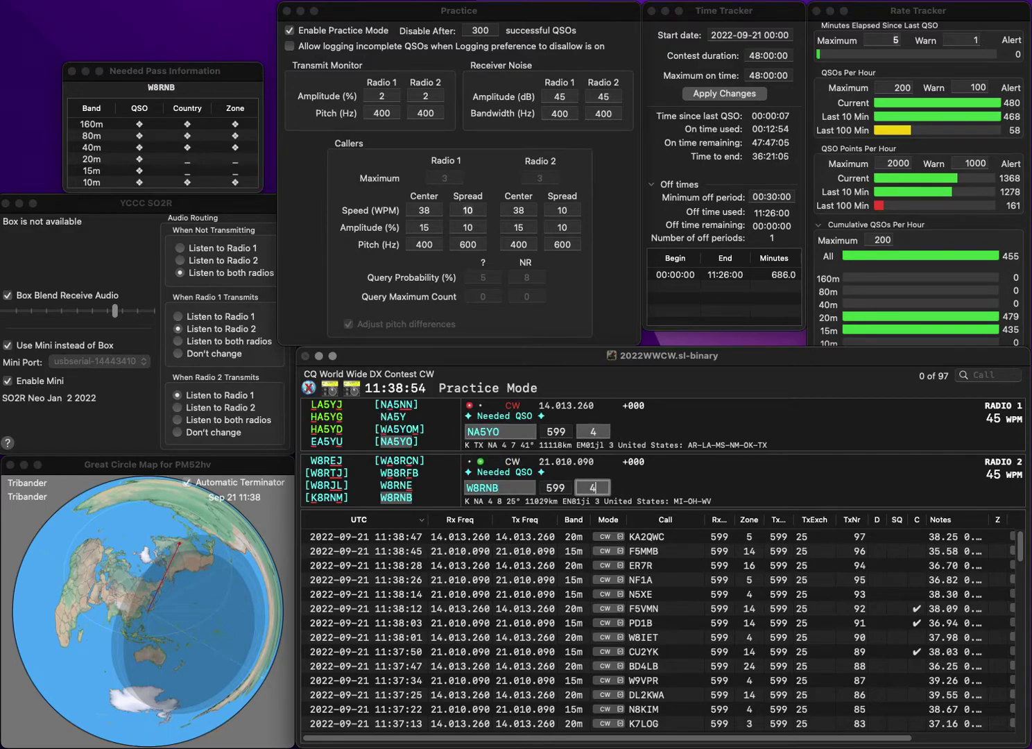
{"action": "key", "text": "Return"}
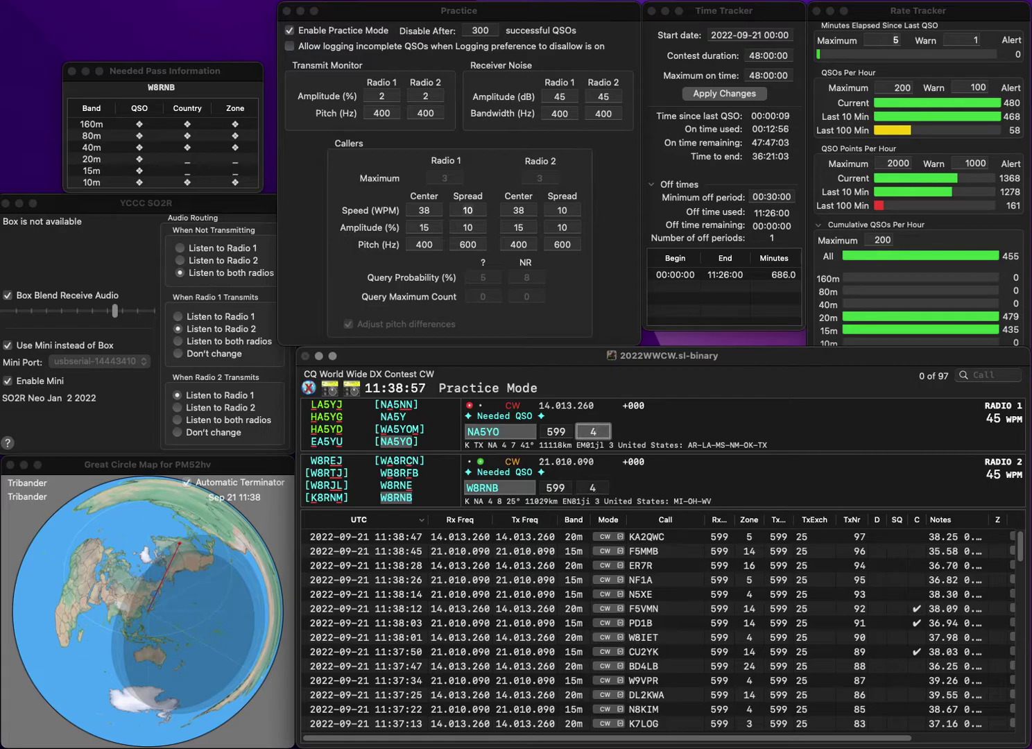
{"action": "key", "text": "Return"}
{"action": "type", "text": "MQ0GO"}
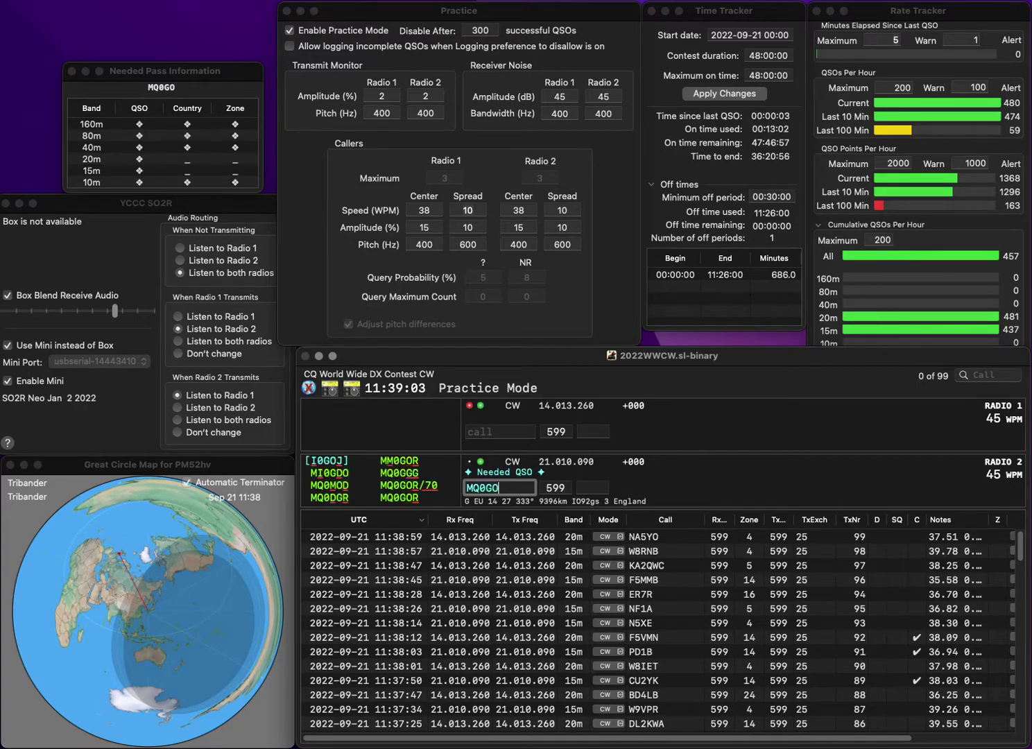
{"action": "type", "text": "R/70"}
{"action": "key", "text": "Return"}
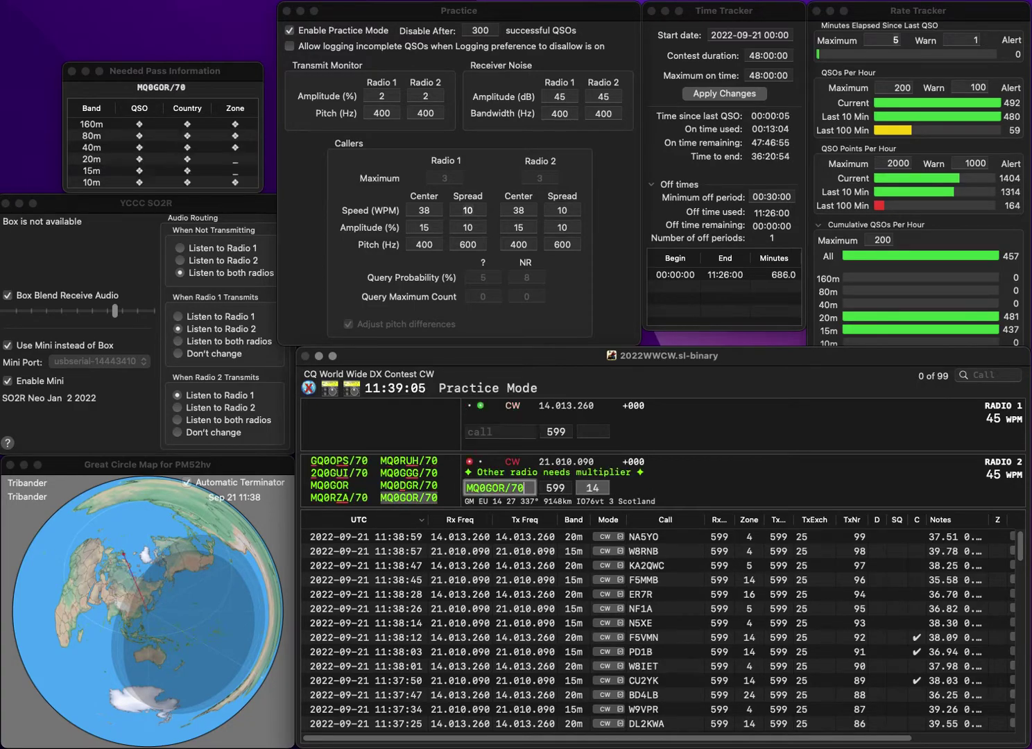
{"action": "type", "text": "WN9J"}
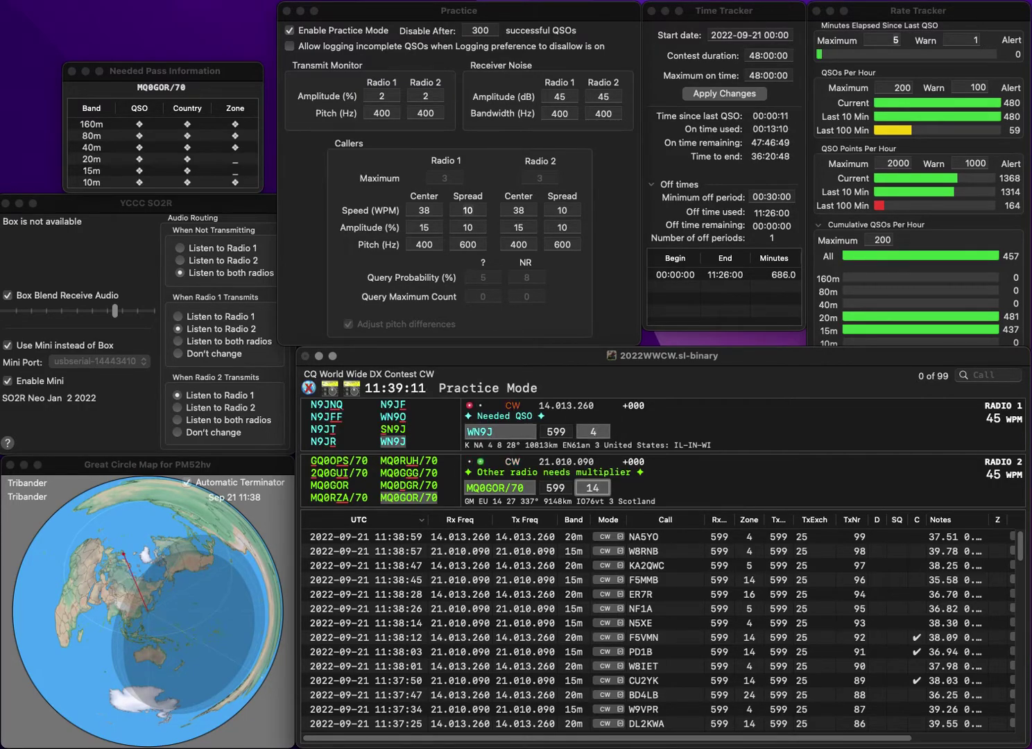
{"action": "key", "text": "Return"}
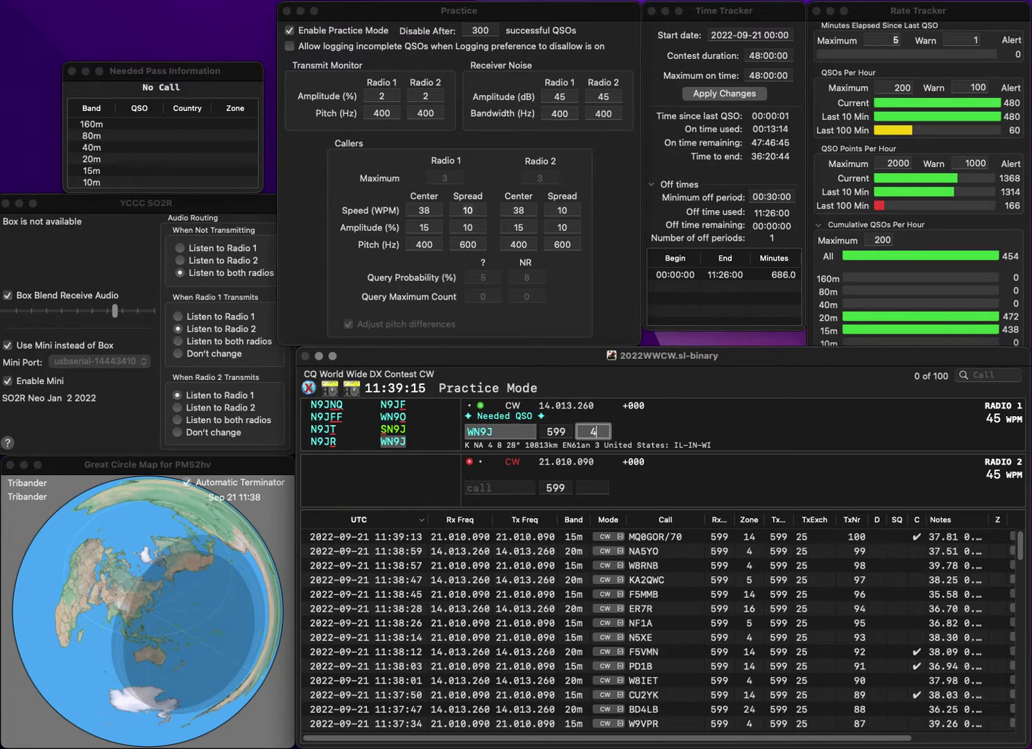
{"action": "key", "text": "Return"}
Answer EA2J on Radio 2 and HA3MB on Radio 1, sending each station the contest exchange
{"action": "type", "text": "EA2J"}
{"action": "key", "text": "Return"}
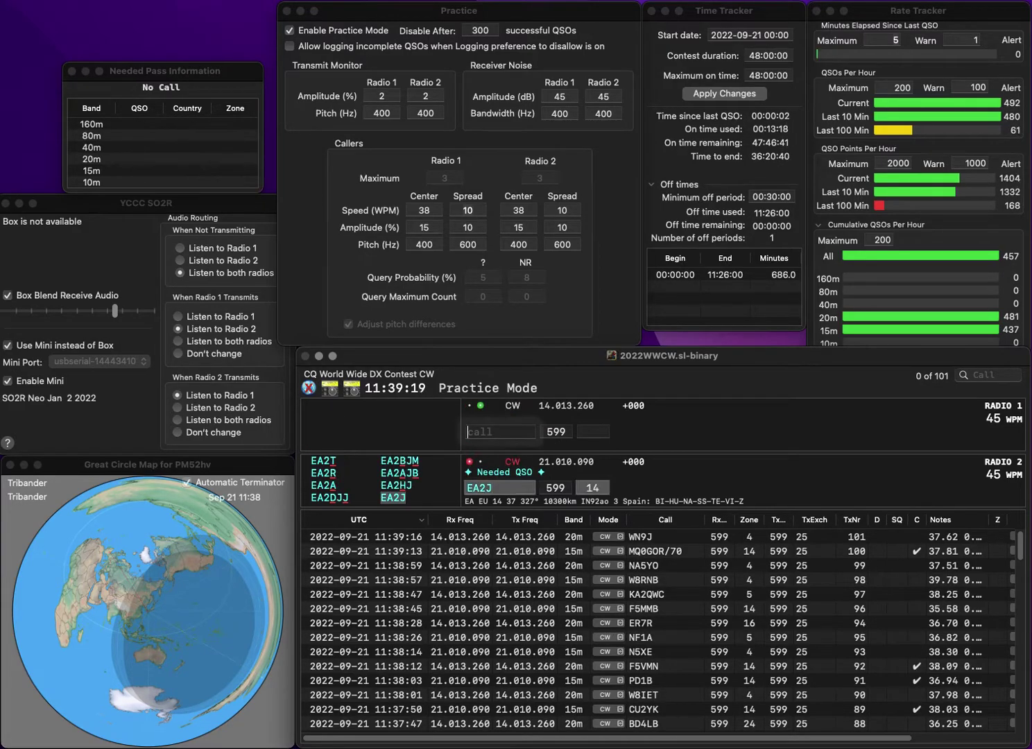
{"action": "type", "text": "3M"}
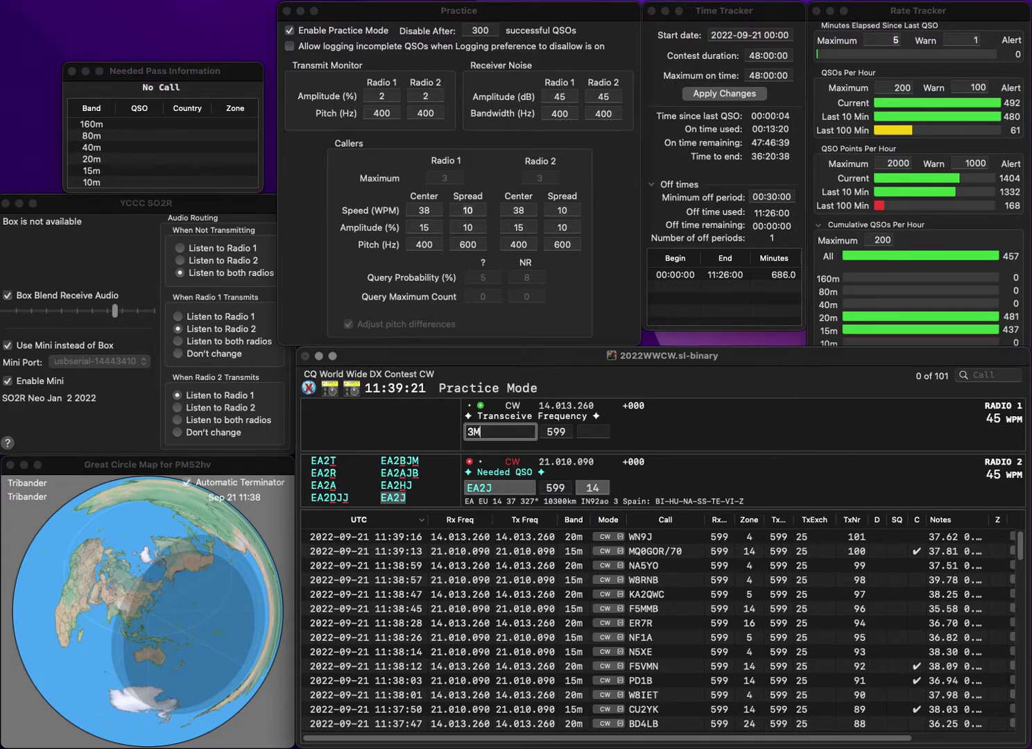
{"action": "type", "text": "B"}
{"action": "key", "text": "Home"}
{"action": "type", "text": "HA"}
{"action": "key", "text": "Return"}
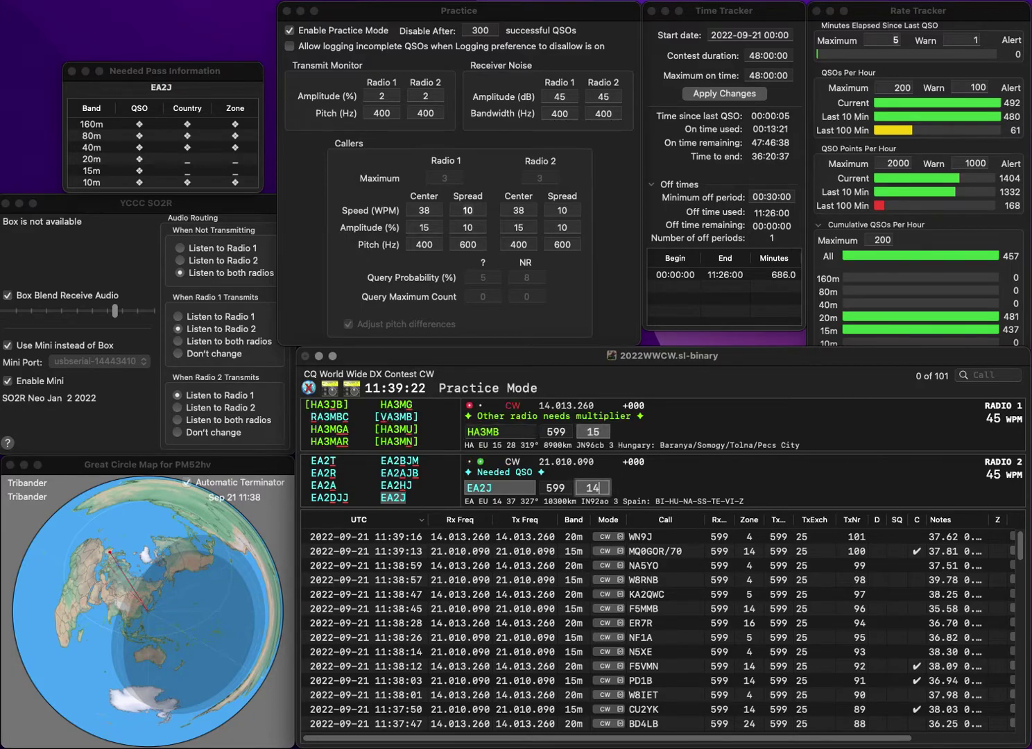
{"action": "key", "text": "Return"}
{"action": "key", "text": "BackSpace"}
{"action": "key", "text": "BackSpace"}
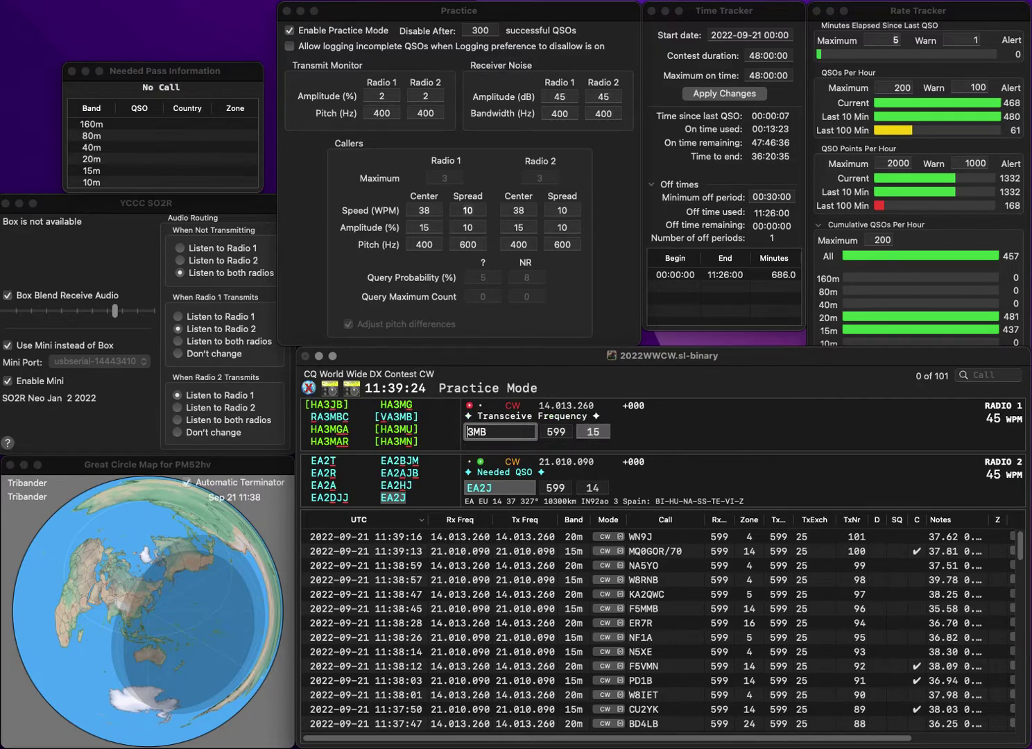
{"action": "type", "text": "5H"}
{"action": "key", "text": "Return"}
Answer JP1EWY on Radio 2, then log the 5H3MB and JP1EWY contacts
{"action": "type", "text": "JP1EW"}
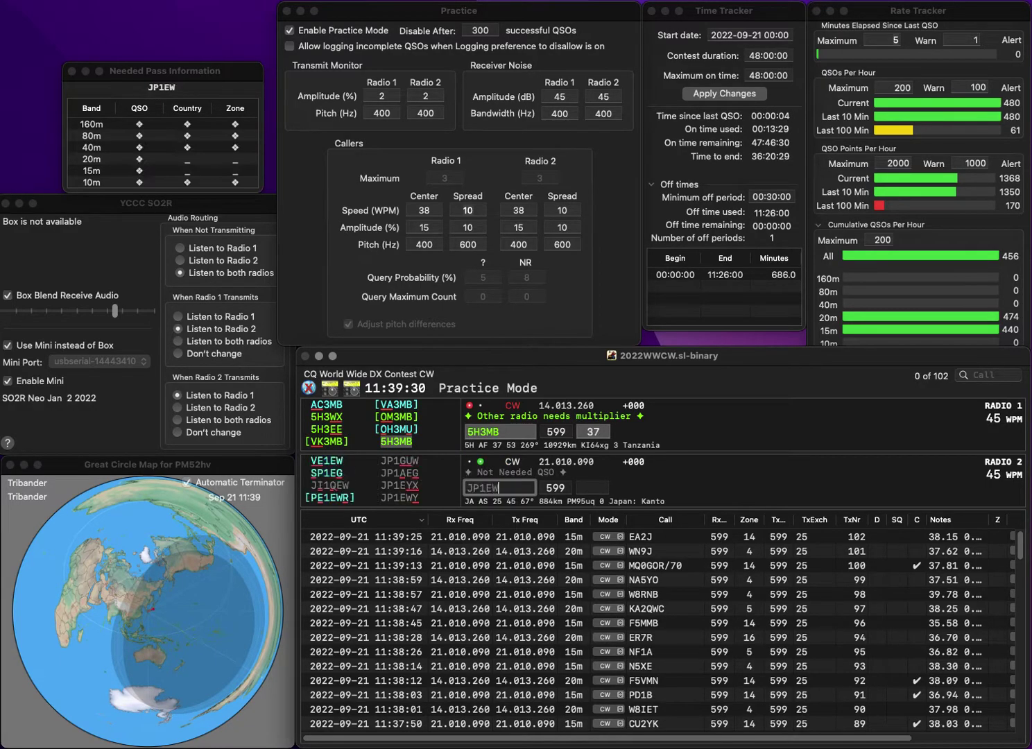
{"action": "type", "text": "Y"}
{"action": "key", "text": "Return"}
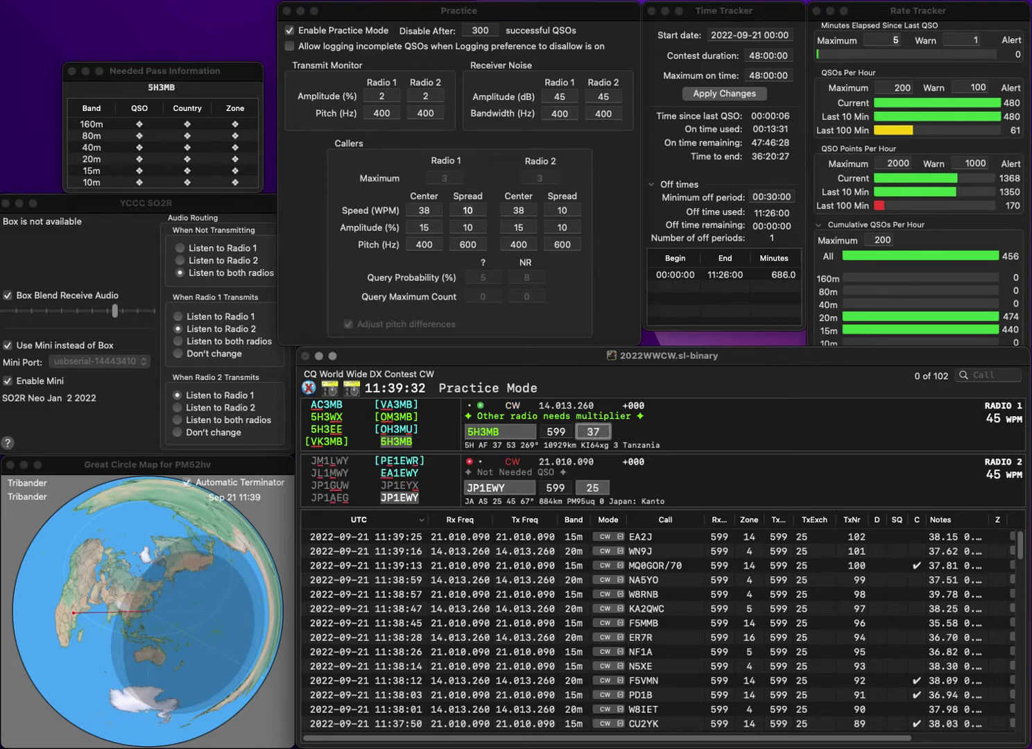
{"action": "key", "text": "Return"}
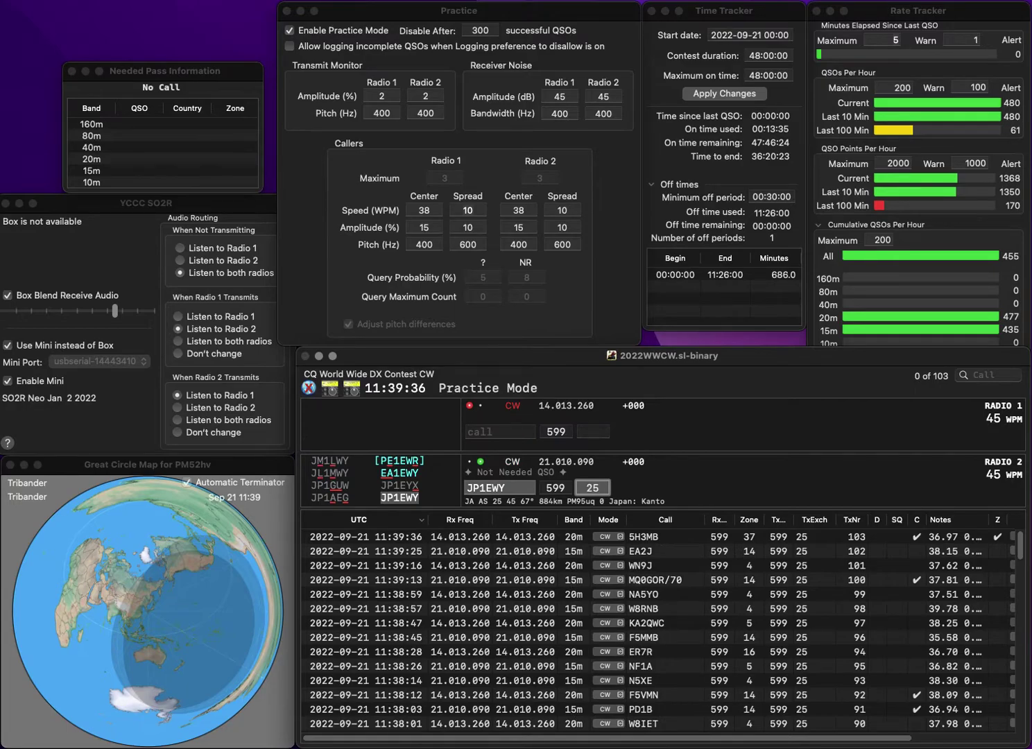
{"action": "key", "text": "Return"}
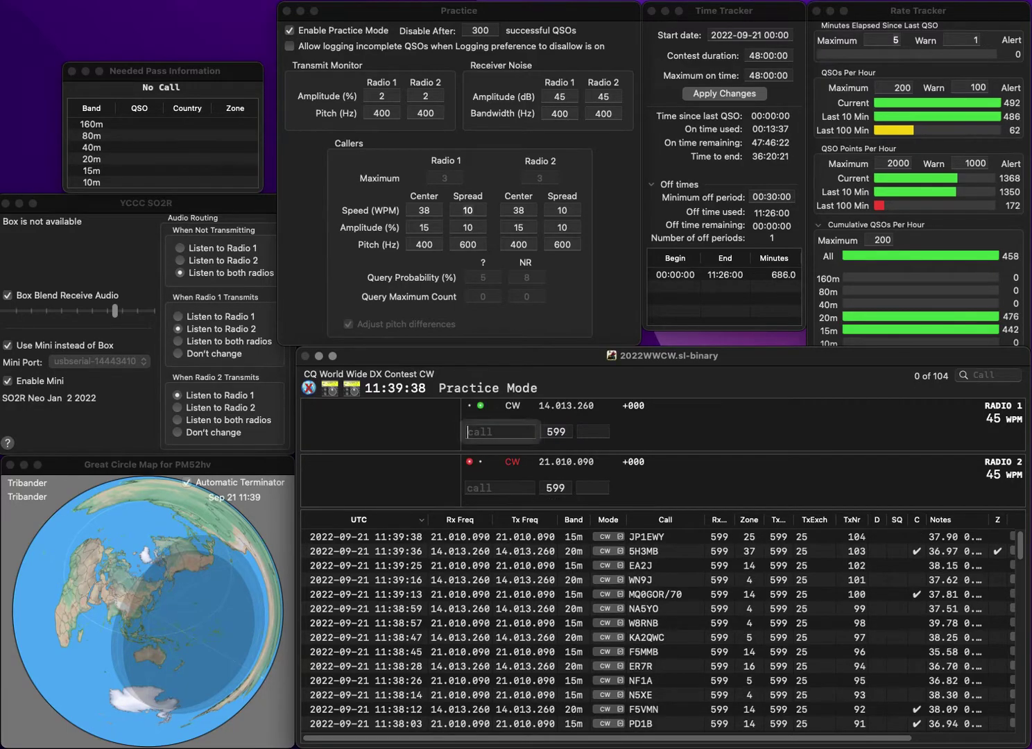
{"action": "type", "text": "PS8ET"}
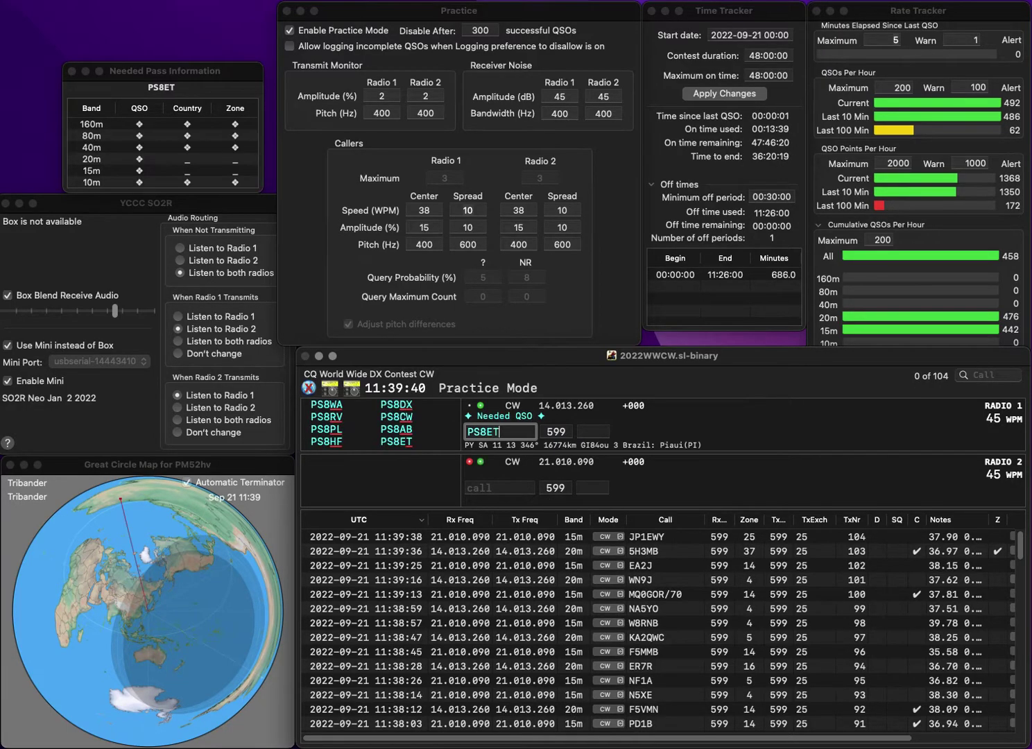
{"action": "key", "text": "Return"}
{"action": "type", "text": "W2"}
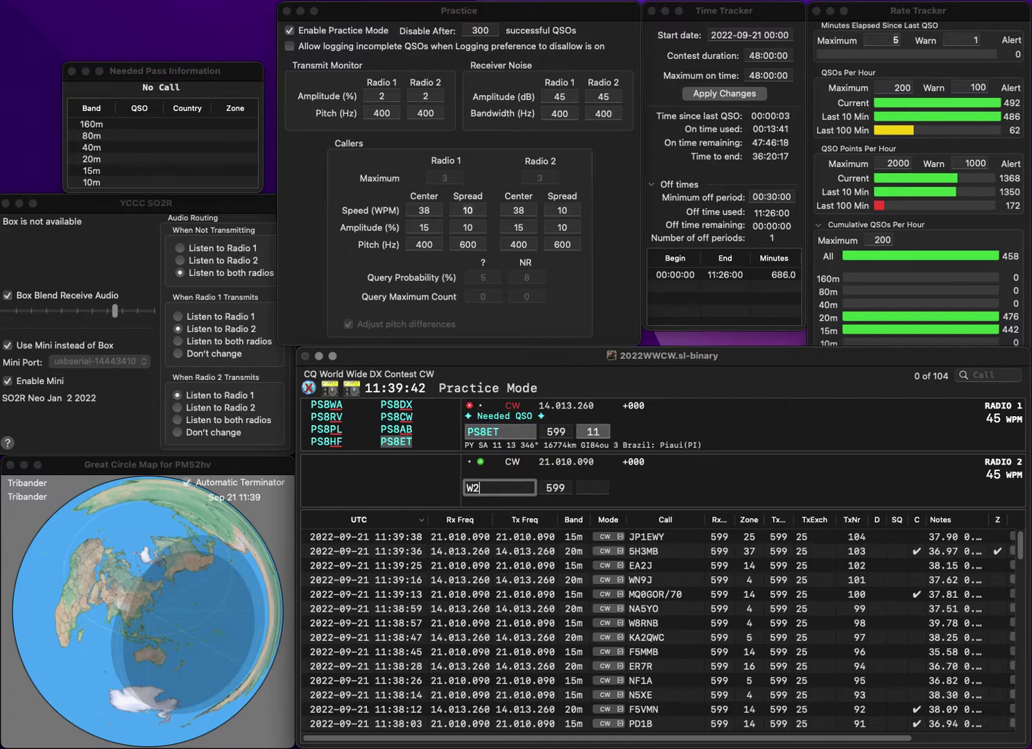
{"action": "type", "text": "HRU"}
{"action": "key", "text": "Return"}
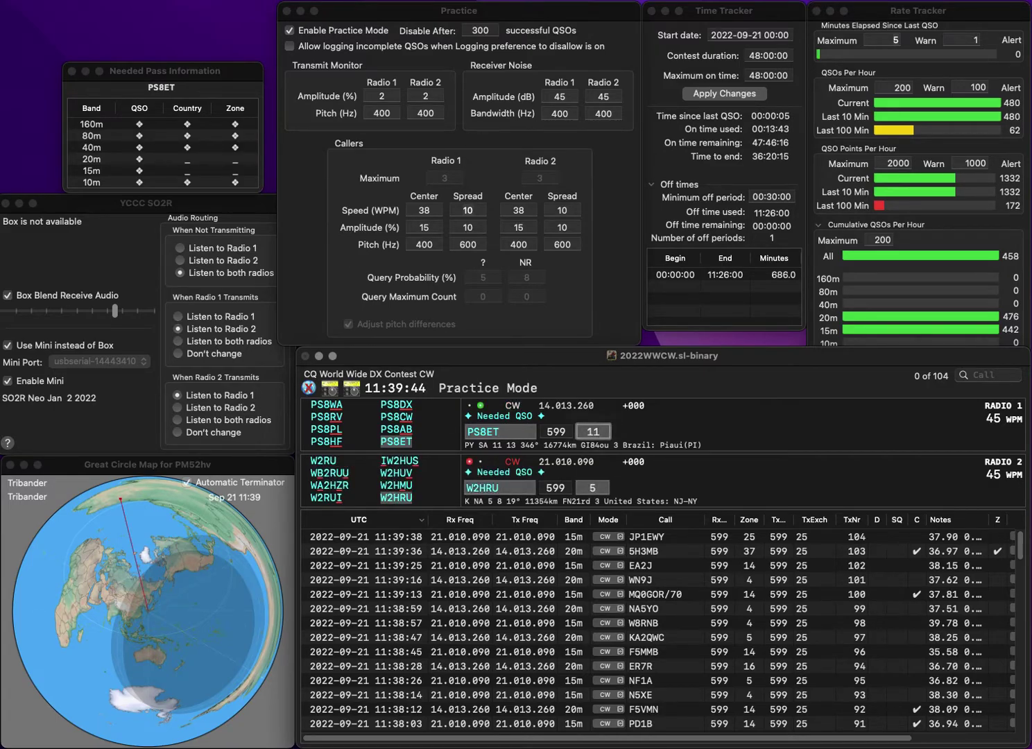
{"action": "key", "text": "Return"}
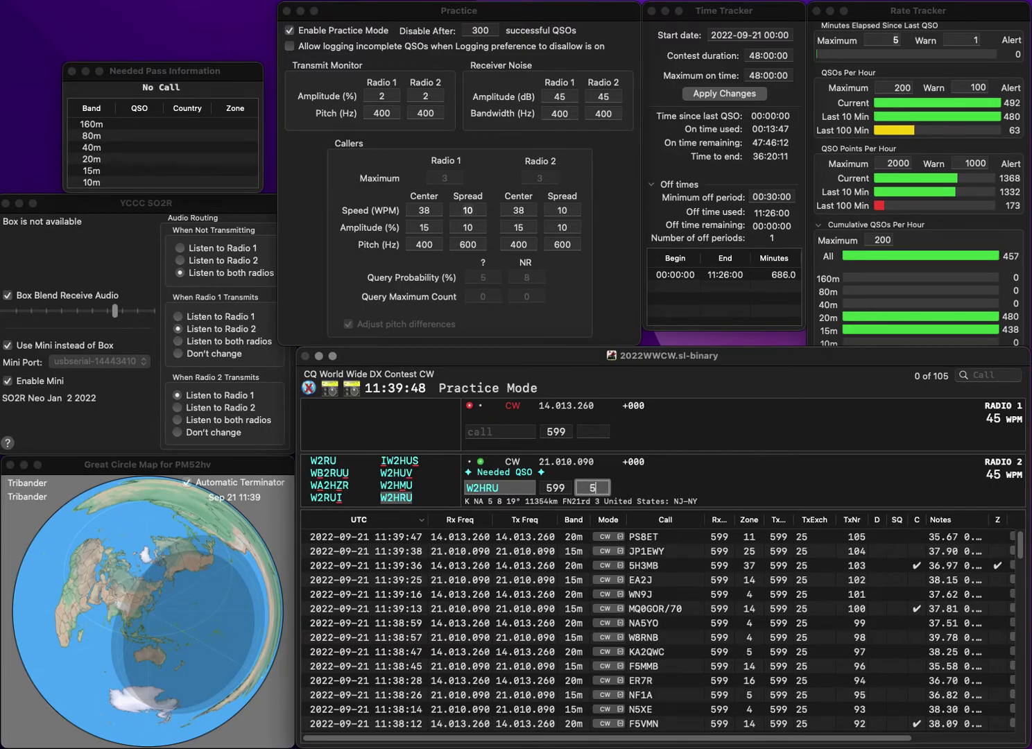
{"action": "key", "text": "Return"}
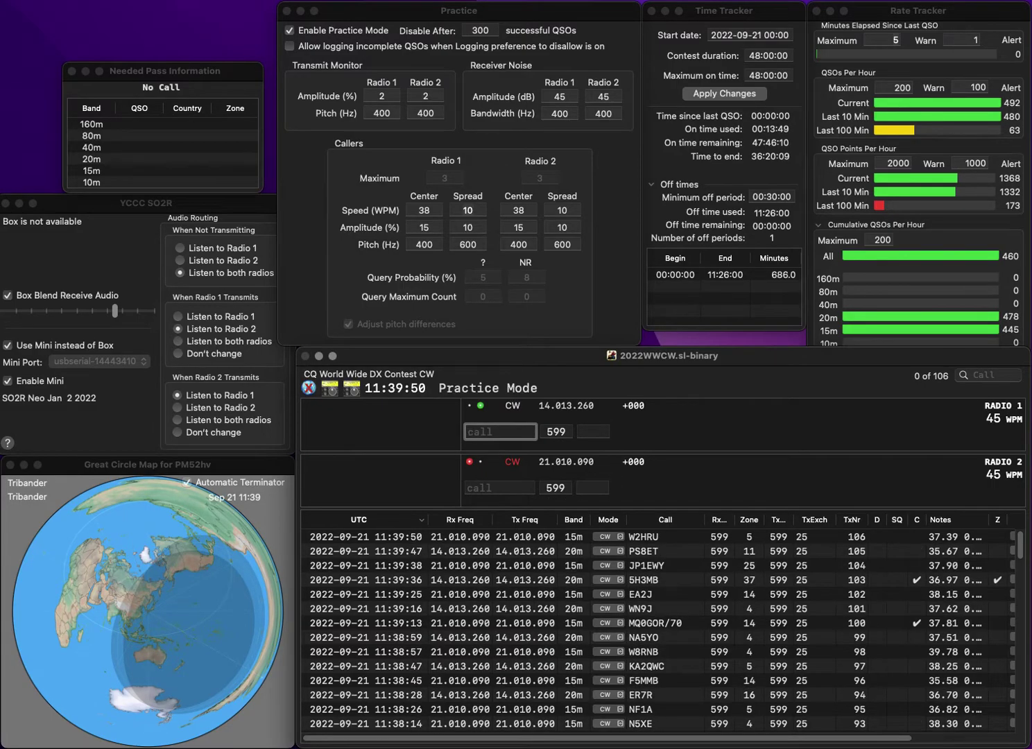
{"action": "type", "text": "JA3EBT"}
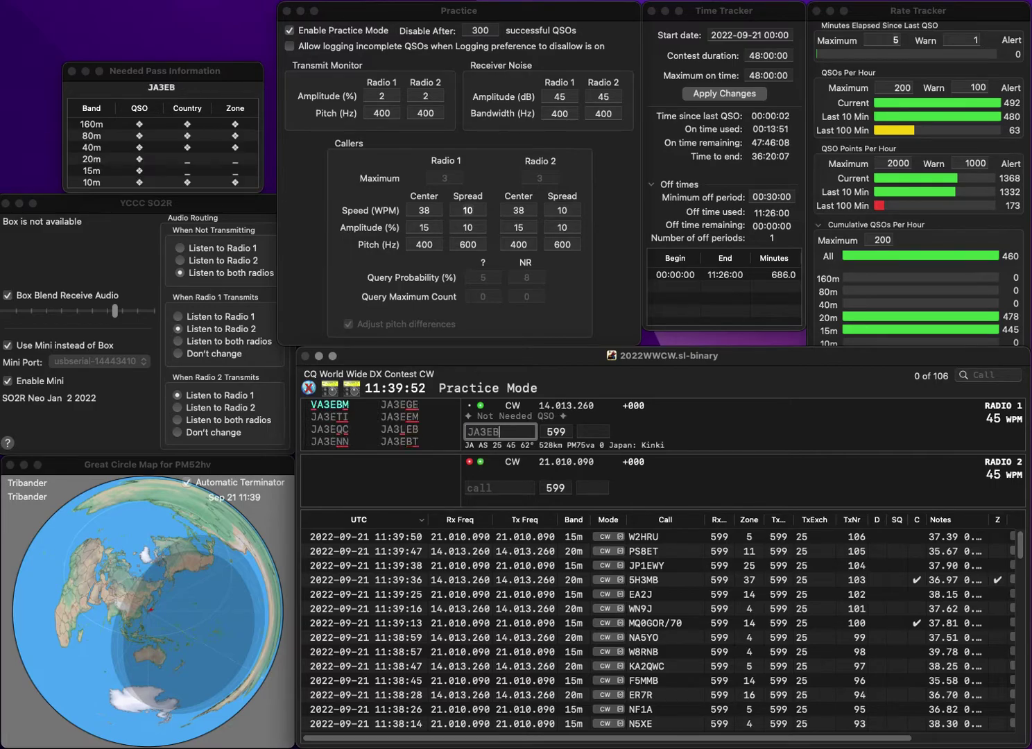
{"action": "key", "text": "Return"}
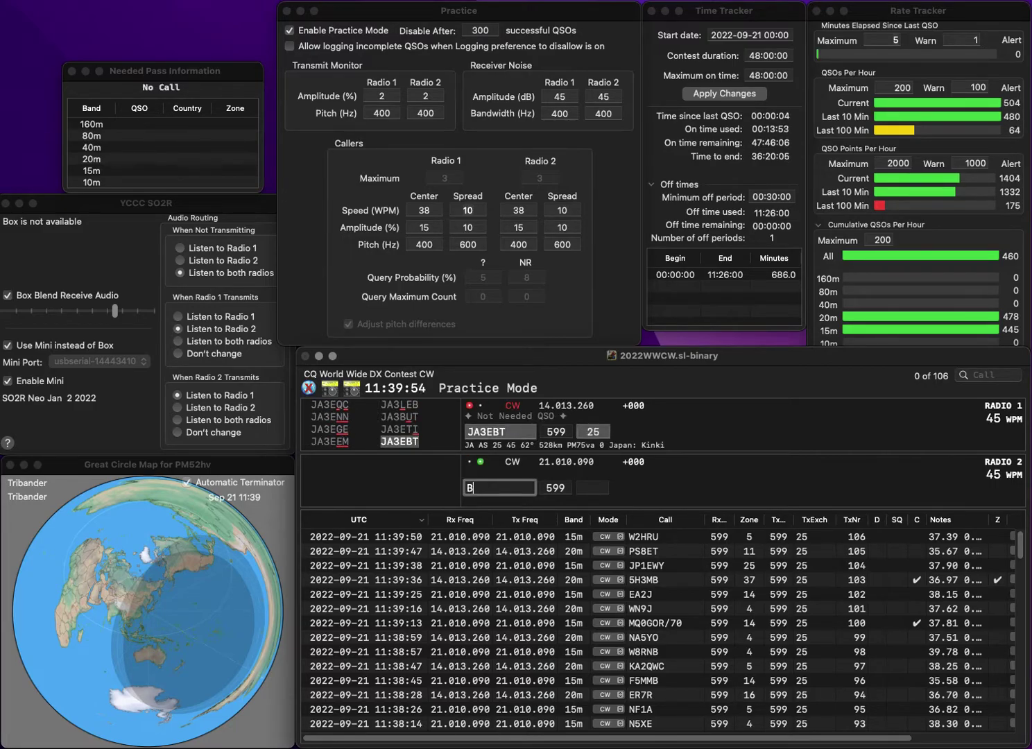
{"action": "key", "text": "Return"}
{"action": "key", "text": "space"}
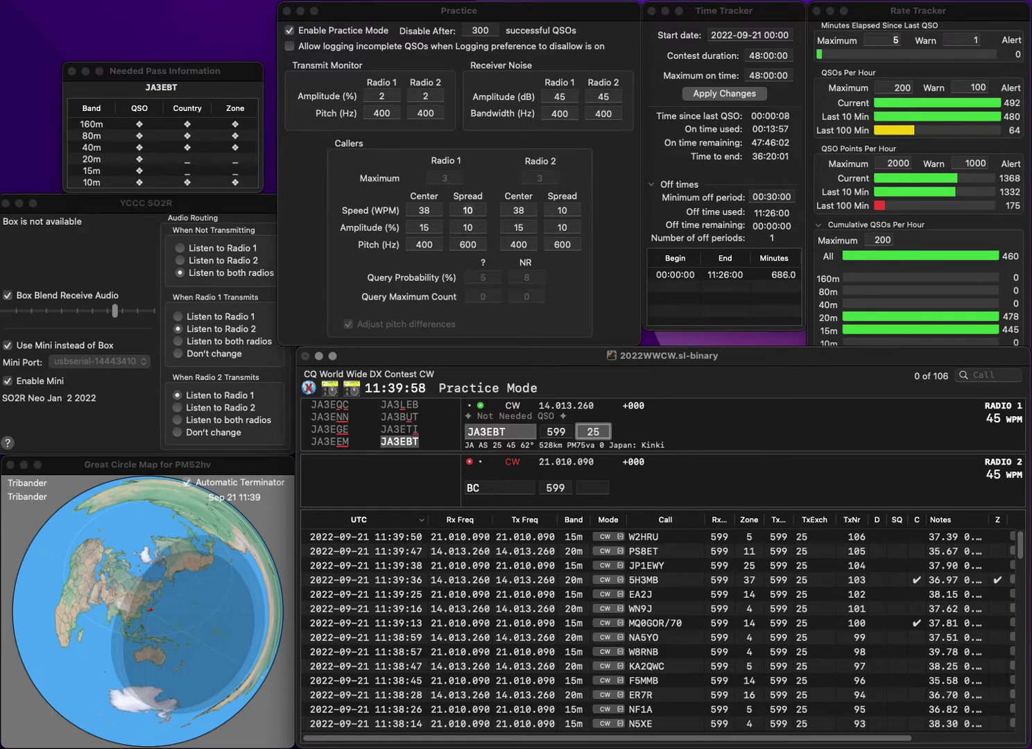
{"action": "key", "text": "Return"}
Work and log YP6C on Radio 2 with zone 20 and K6YP on Radio 1 with zone 3
{"action": "type", "text": "YP"}
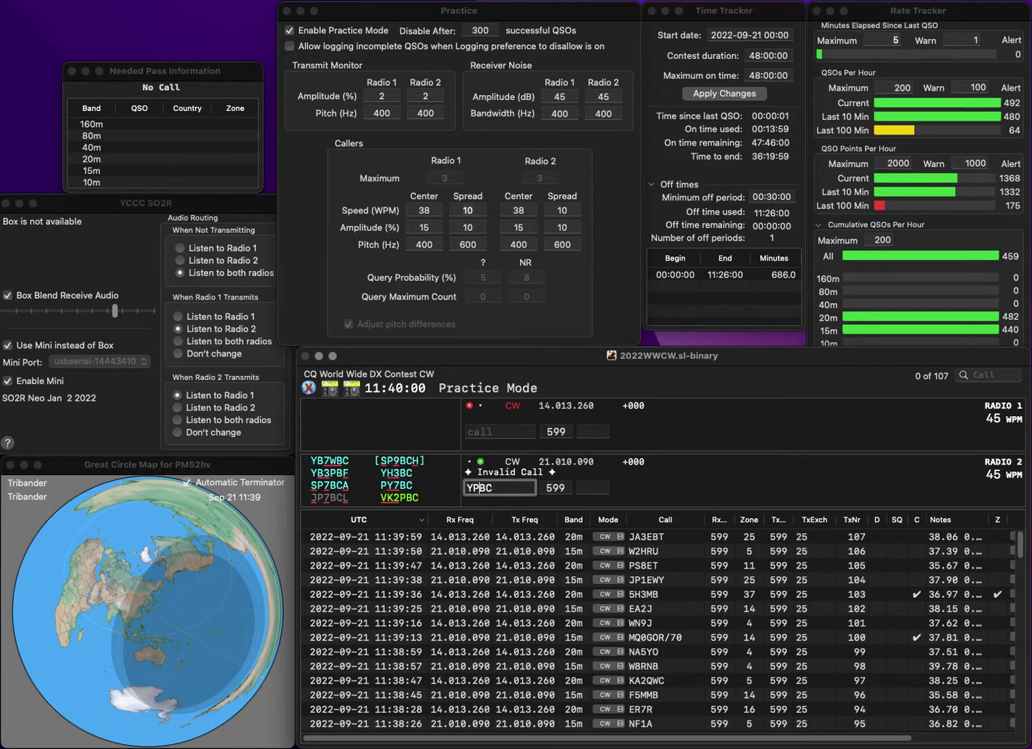
{"action": "type", "text": "6"}
{"action": "key", "text": "Delete"}
{"action": "key", "text": "Return"}
{"action": "type", "text": "KB"}
{"action": "key", "text": "BackSpace"}
{"action": "type", "text": "6YP"}
{"action": "key", "text": "Return"}
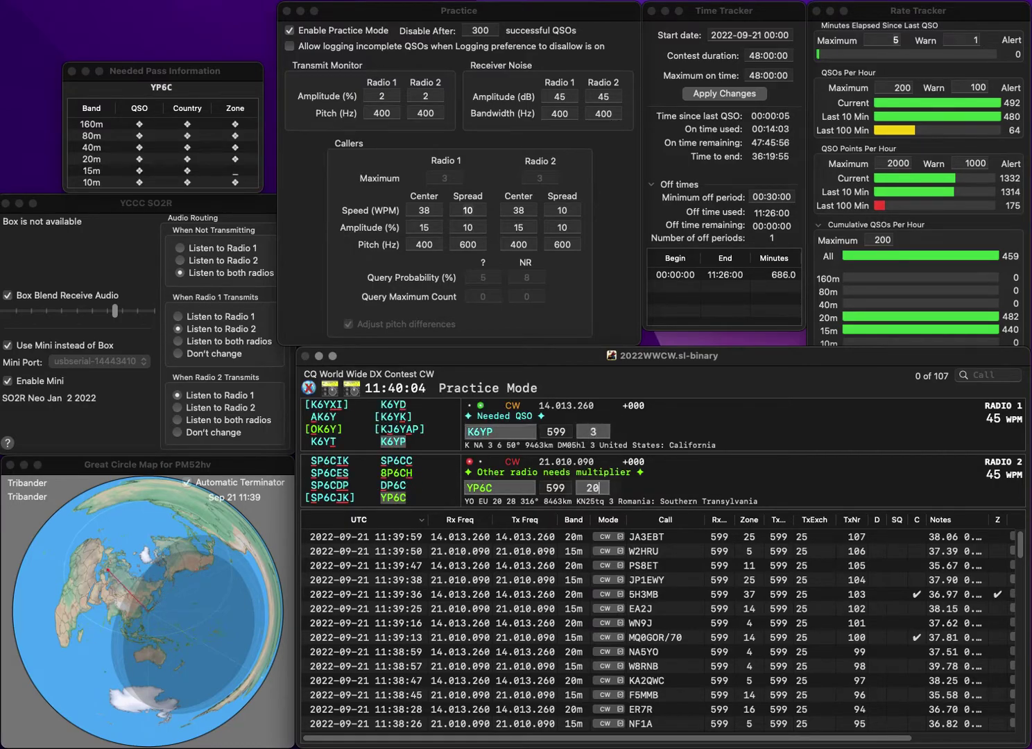
{"action": "key", "text": "Return"}
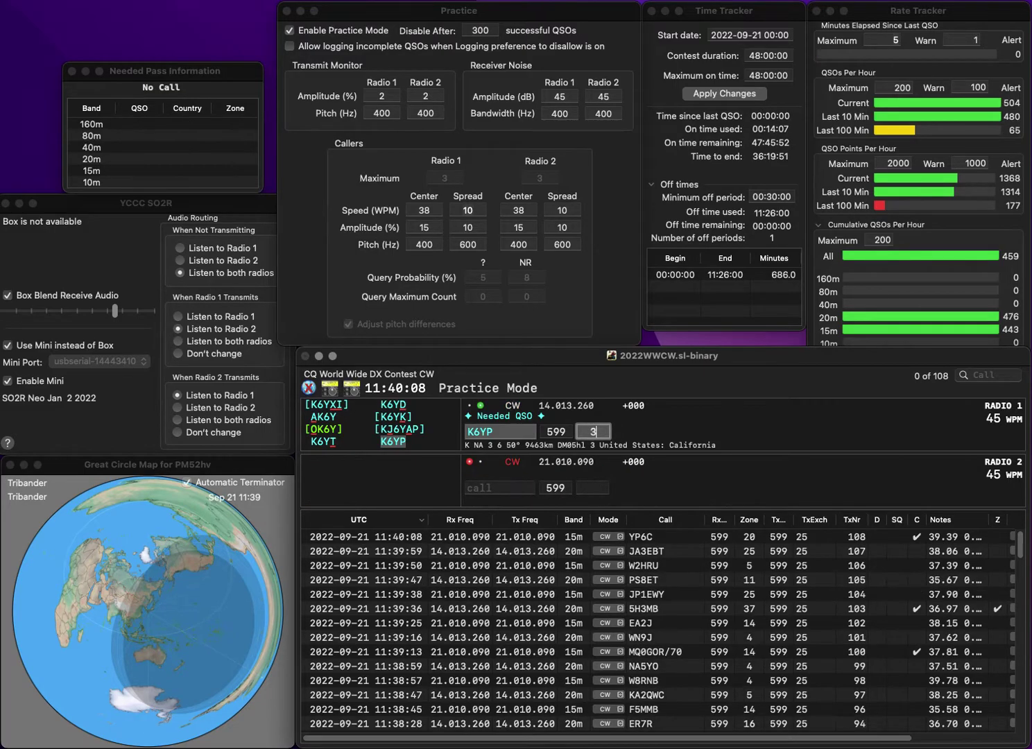
{"action": "key", "text": "Return"}
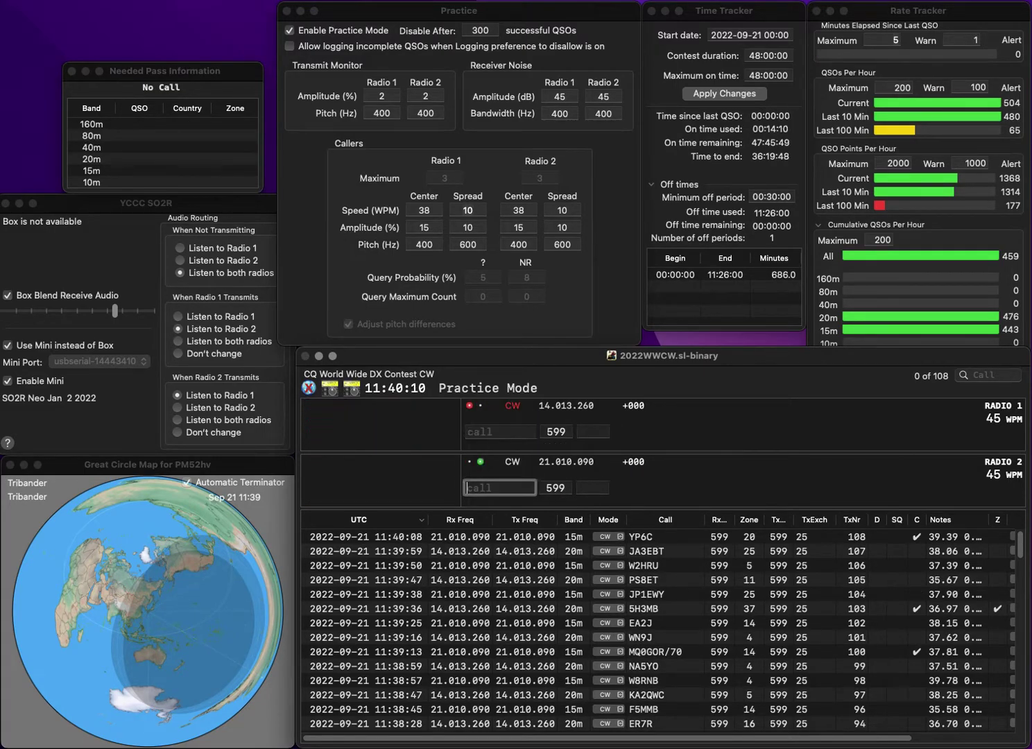
{"action": "type", "text": "LZ1"}
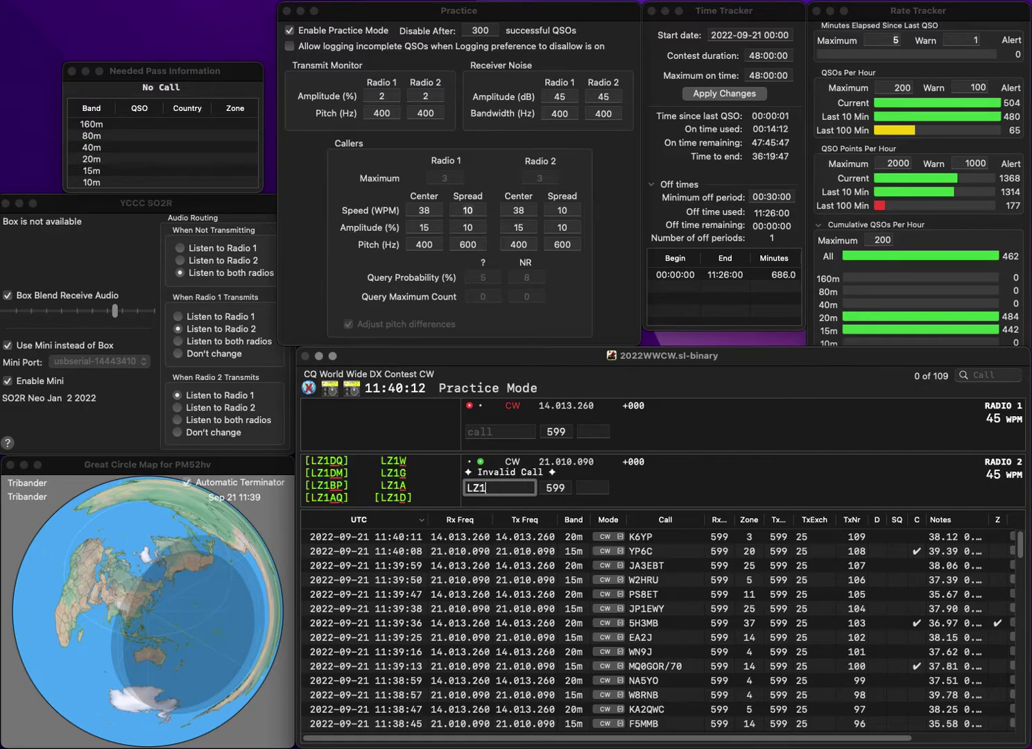
{"action": "type", "text": "ZM"}
{"action": "key", "text": "Return"}
{"action": "type", "text": "5W"}
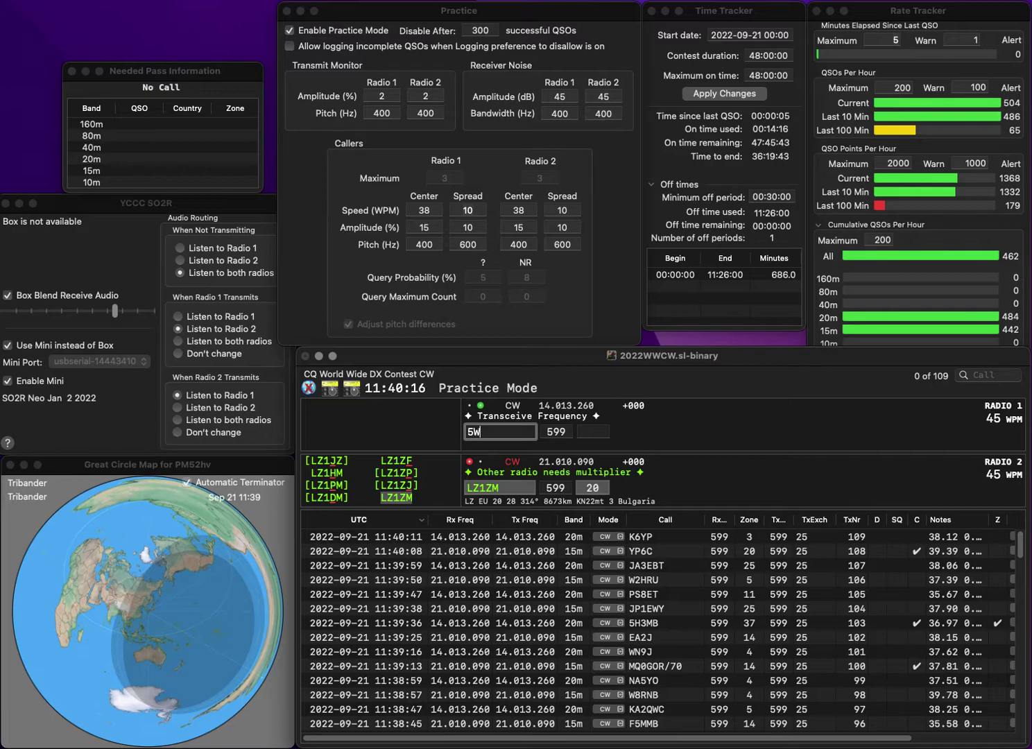
{"action": "type", "text": "AZ"}
{"action": "key", "text": "Home"}
{"action": "type", "text": "WA"}
{"action": "key", "text": "Return"}
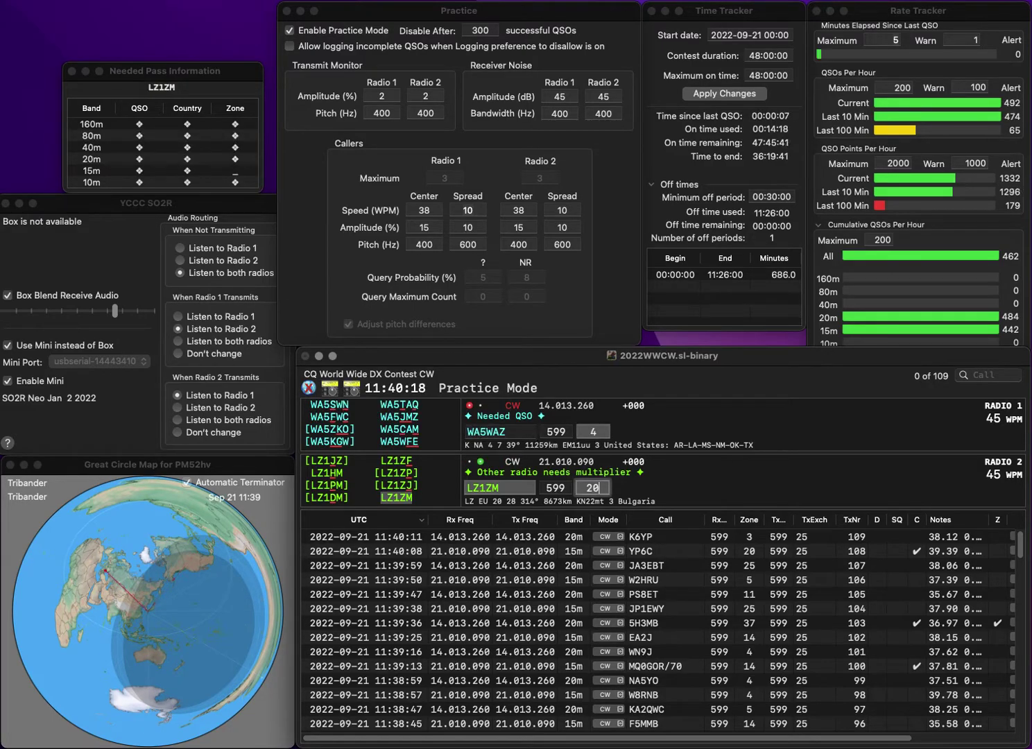
{"action": "key", "text": "Return"}
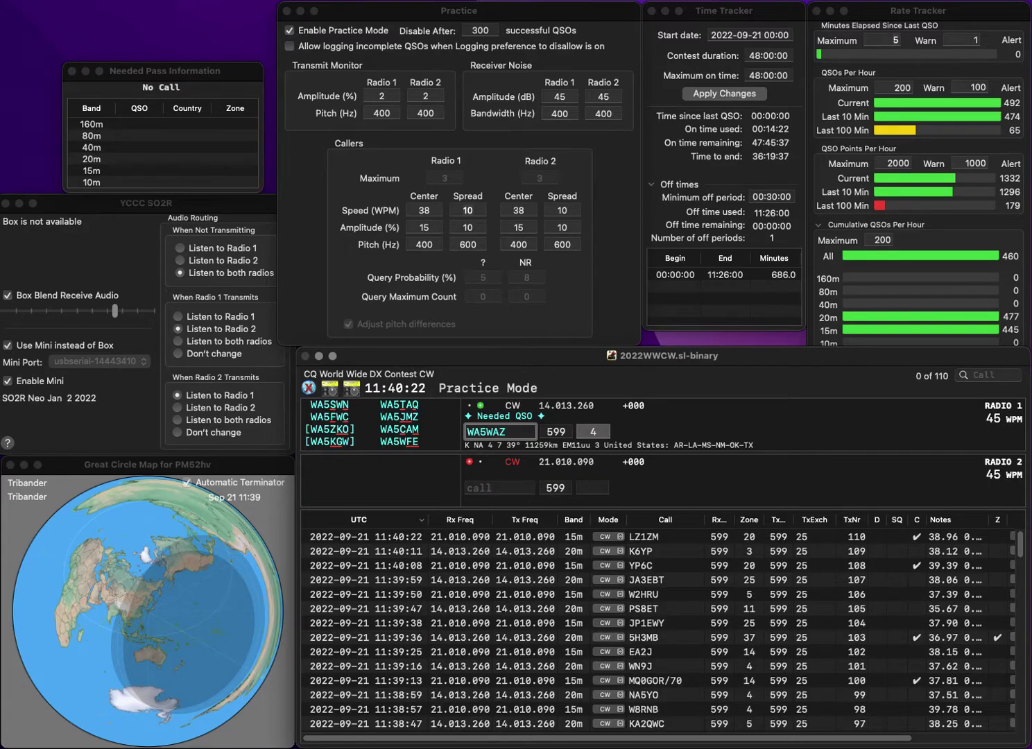
{"action": "type", "text": "JM"}
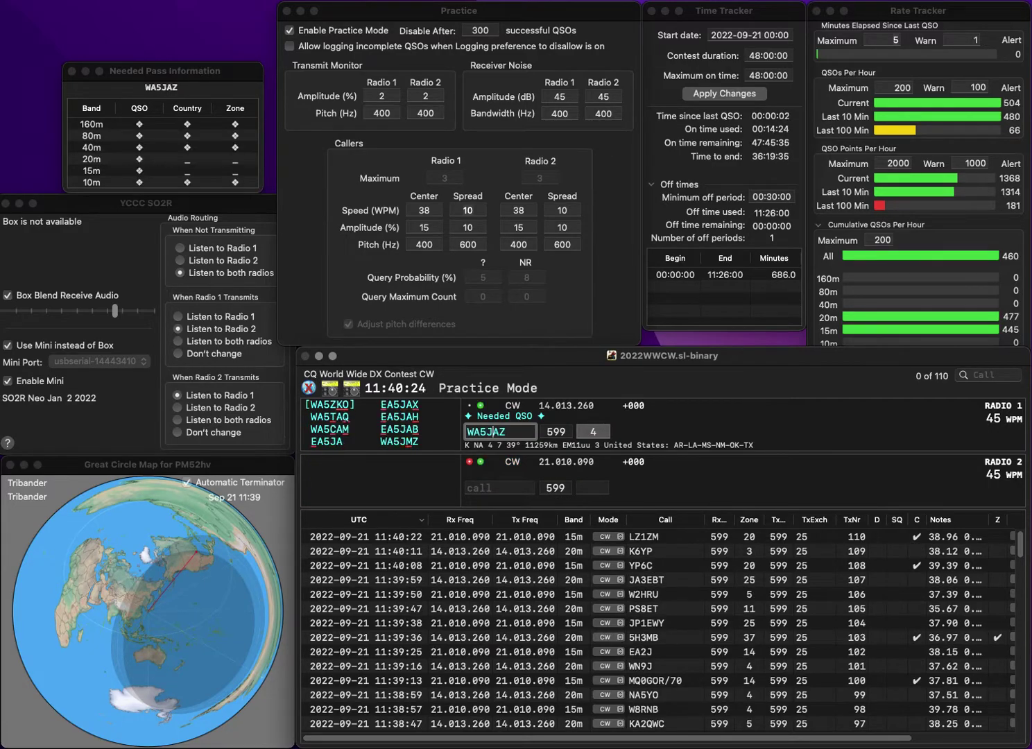
{"action": "key", "text": "Return"}
{"action": "type", "text": "K"}
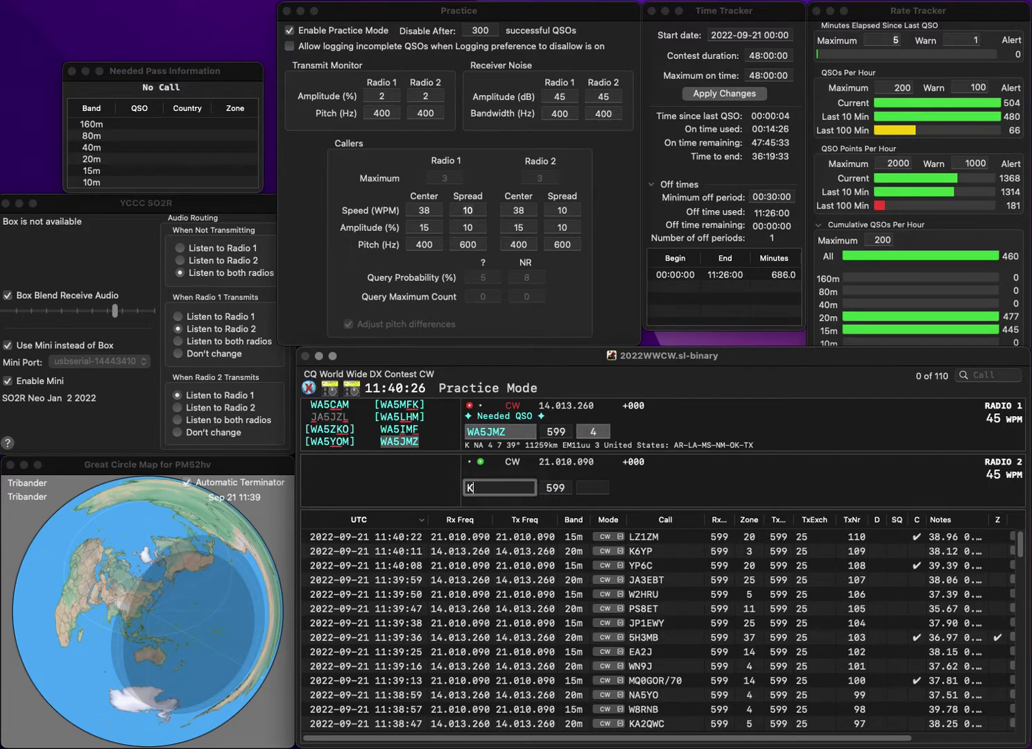
{"action": "type", "text": "O4GLN"}
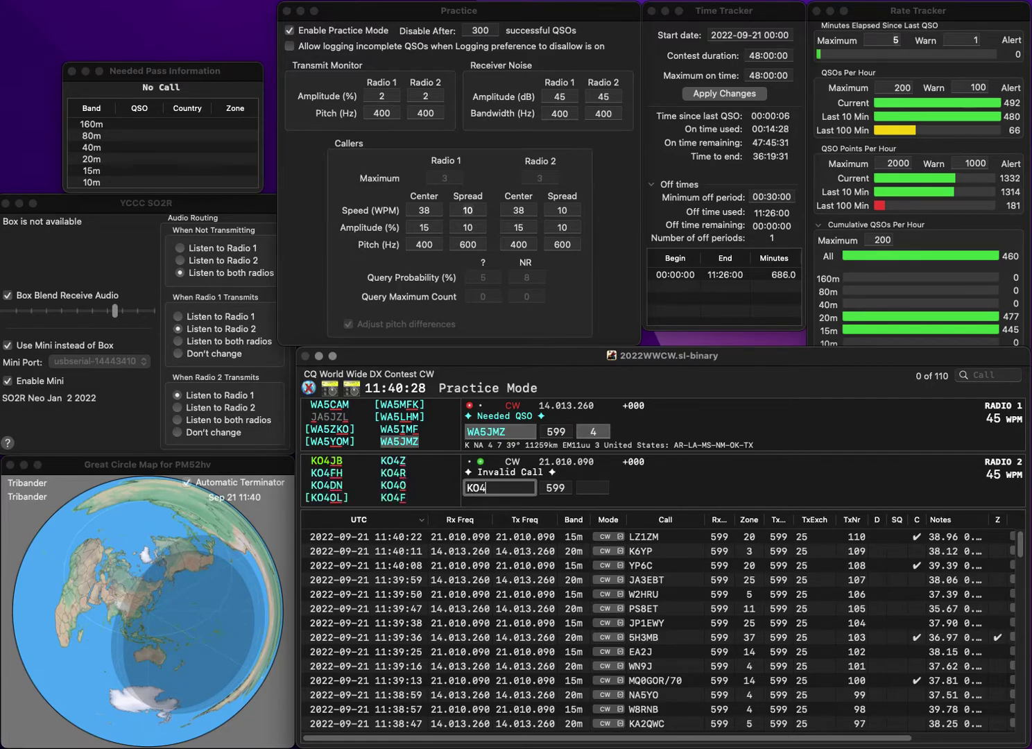
{"action": "key", "text": "Return"}
{"action": "key", "text": "space"}
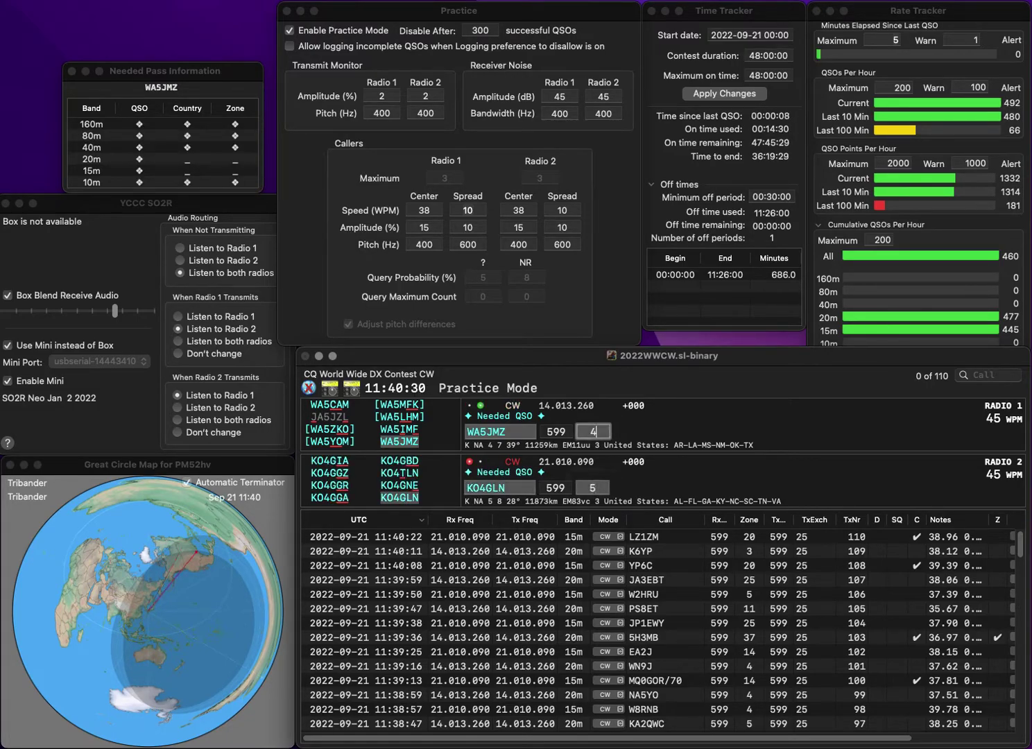
{"action": "key", "text": "Return"}
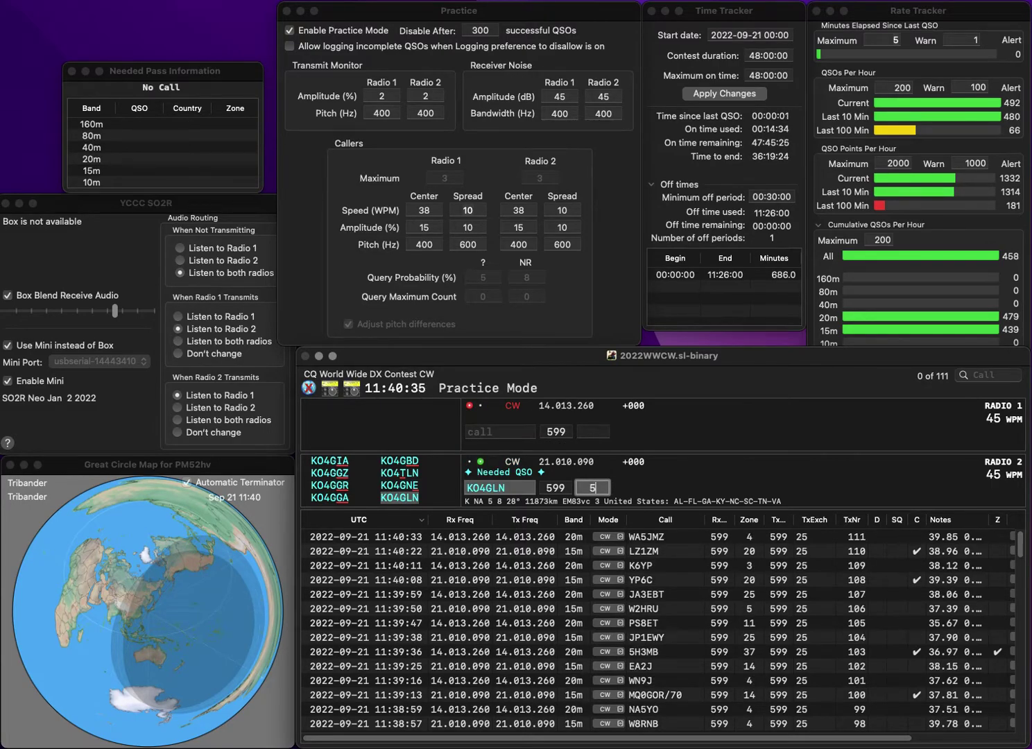
{"action": "key", "text": "Return"}
Send the partial calls W1 on Radio 1 and 5O on Radio 2 to query both callers
{"action": "type", "text": "W1"}
{"action": "key", "text": "Return"}
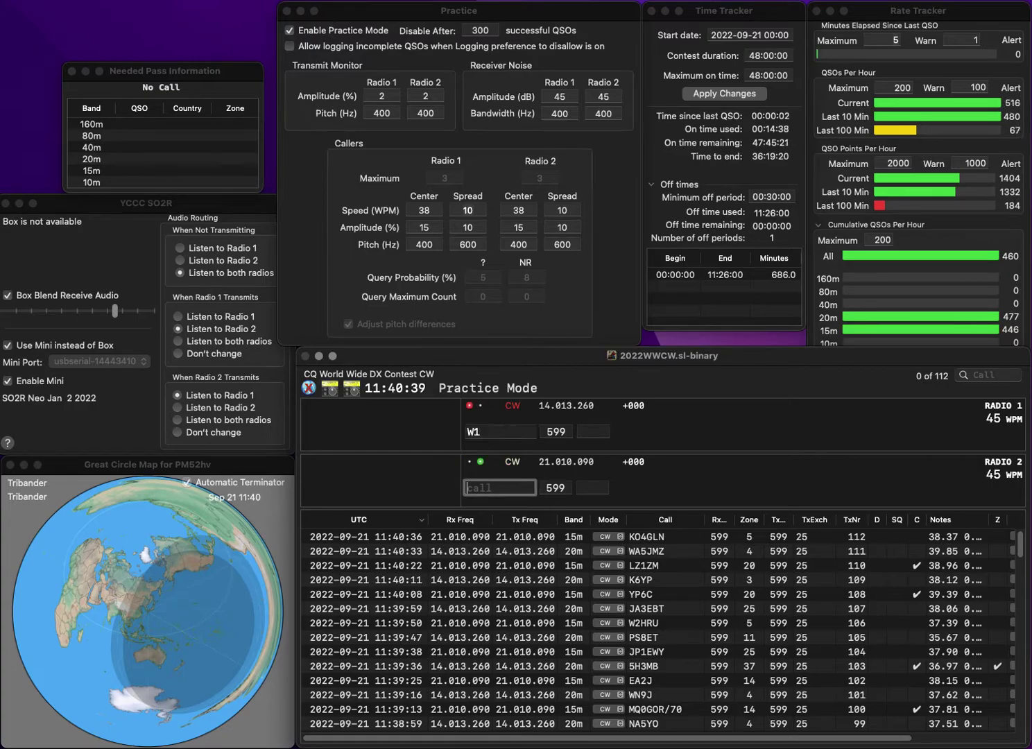
{"action": "type", "text": "50"}
{"action": "key", "text": "Return"}
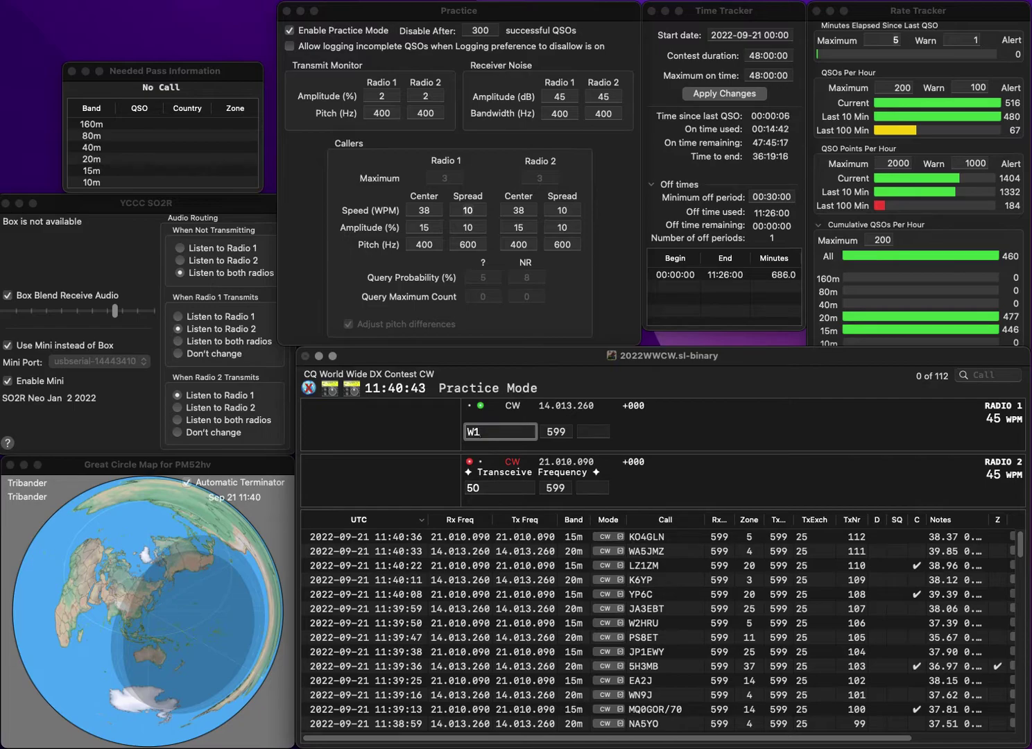
{"action": "type", "text": "HY"}
{"action": "key", "text": "Return"}
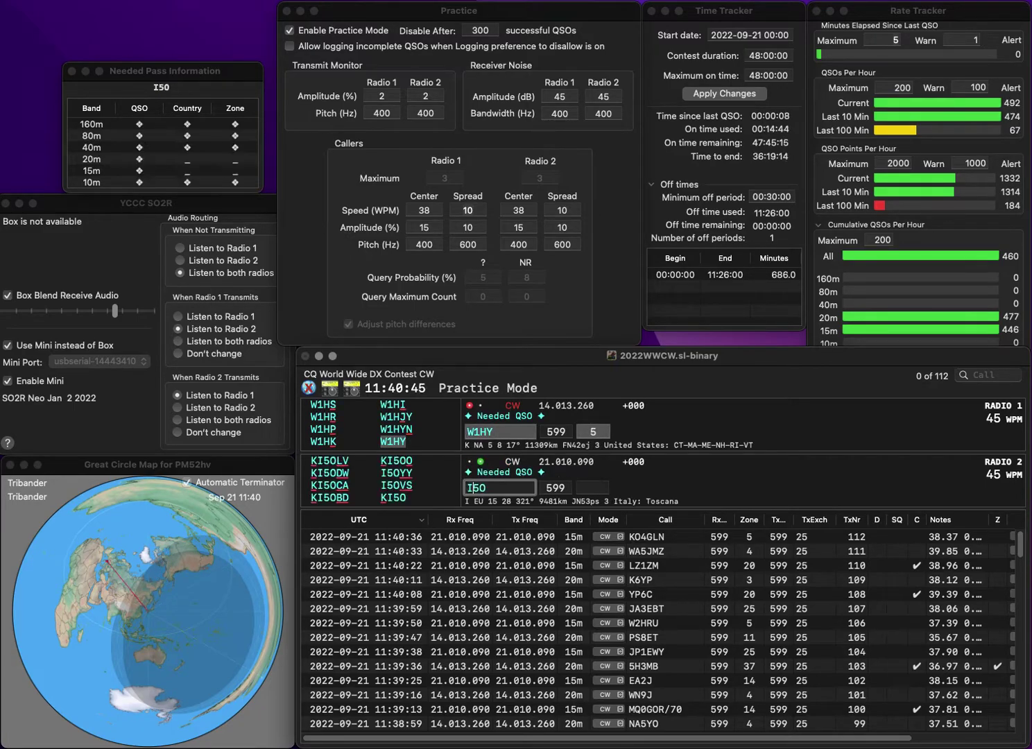
{"action": "type", "text": "IO"}
{"action": "key", "text": "Return"}
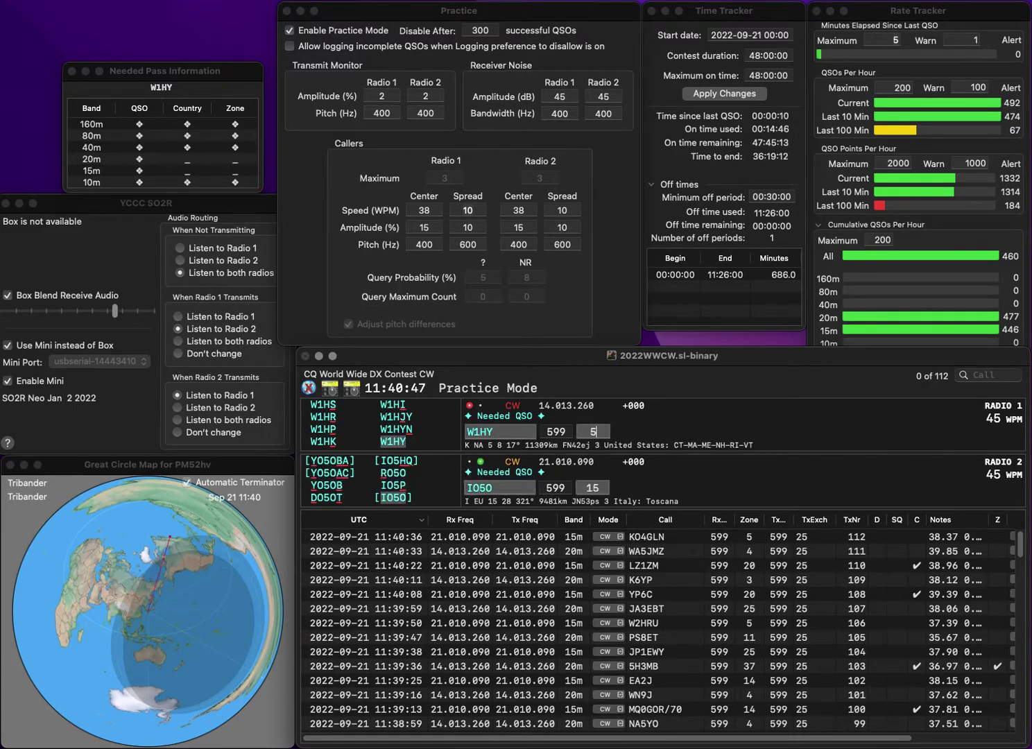
{"action": "key", "text": "Return"}
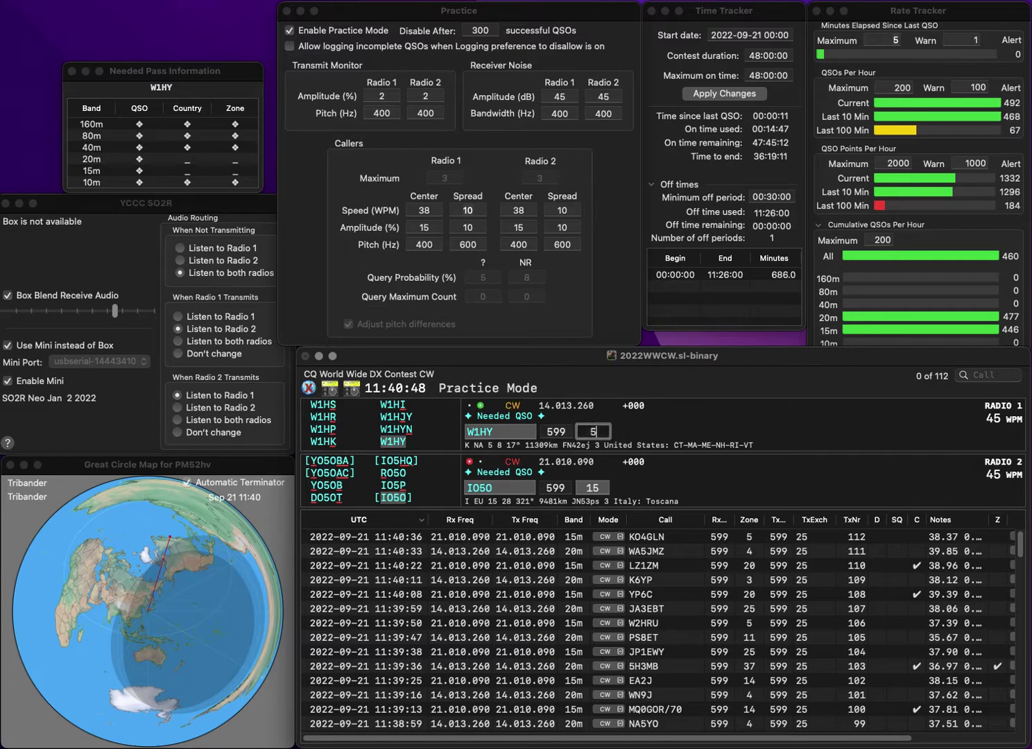
{"action": "key", "text": "Tab"}
{"action": "key", "text": "Return"}
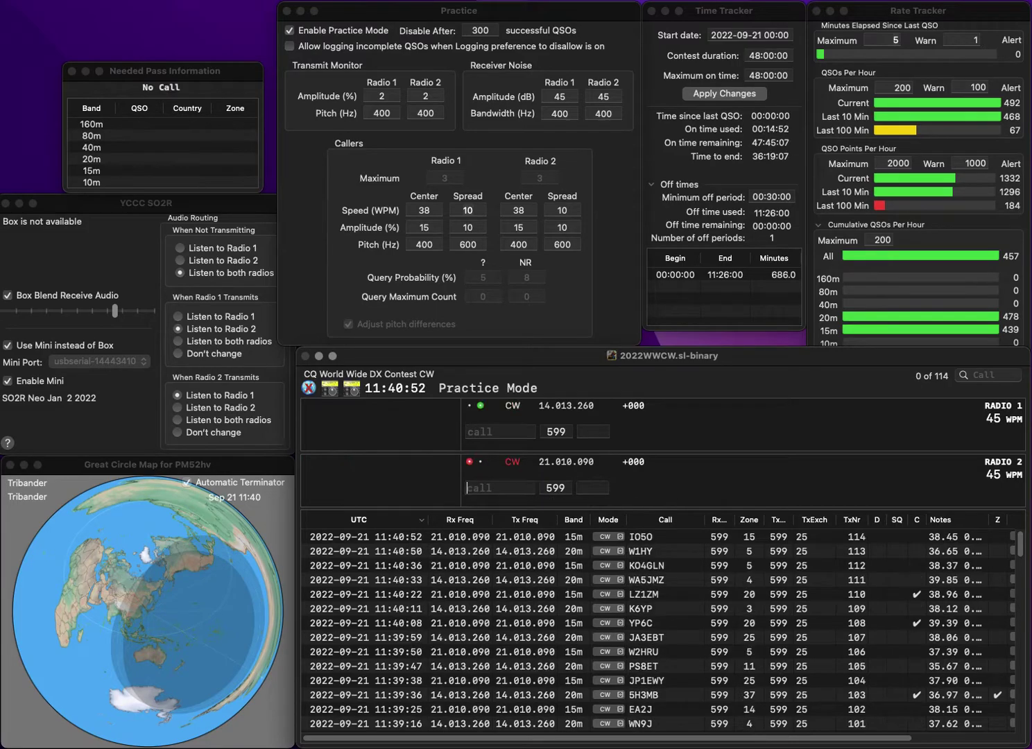
{"action": "type", "text": "WQ3U"}
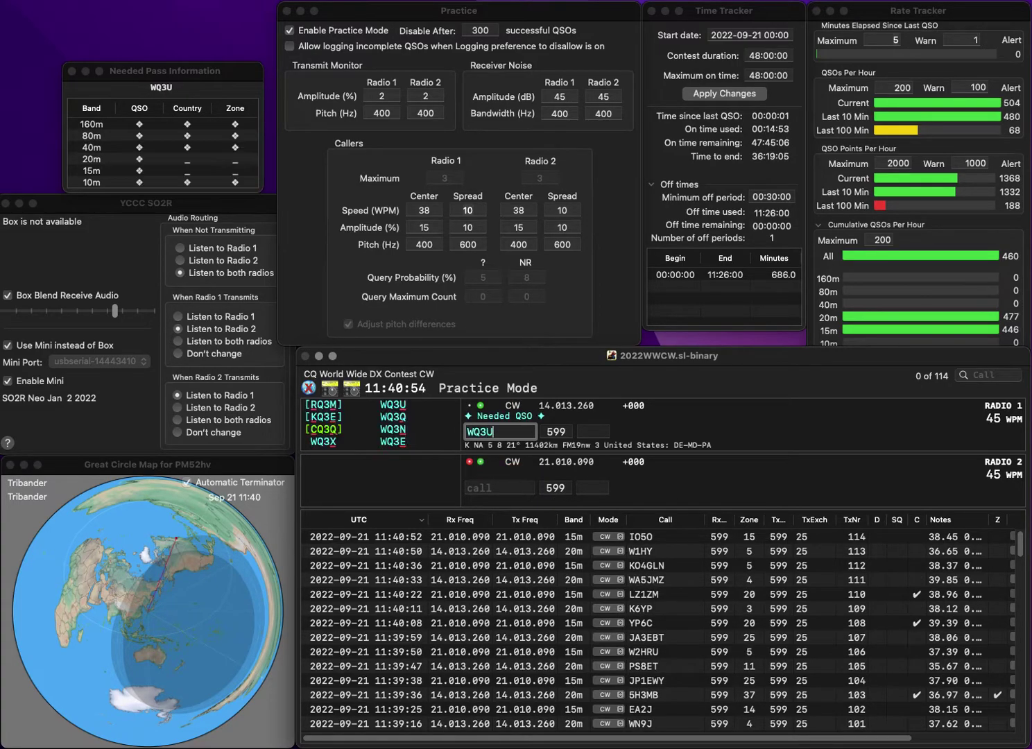
{"action": "key", "text": "Return"}
{"action": "type", "text": "EA7JF"}
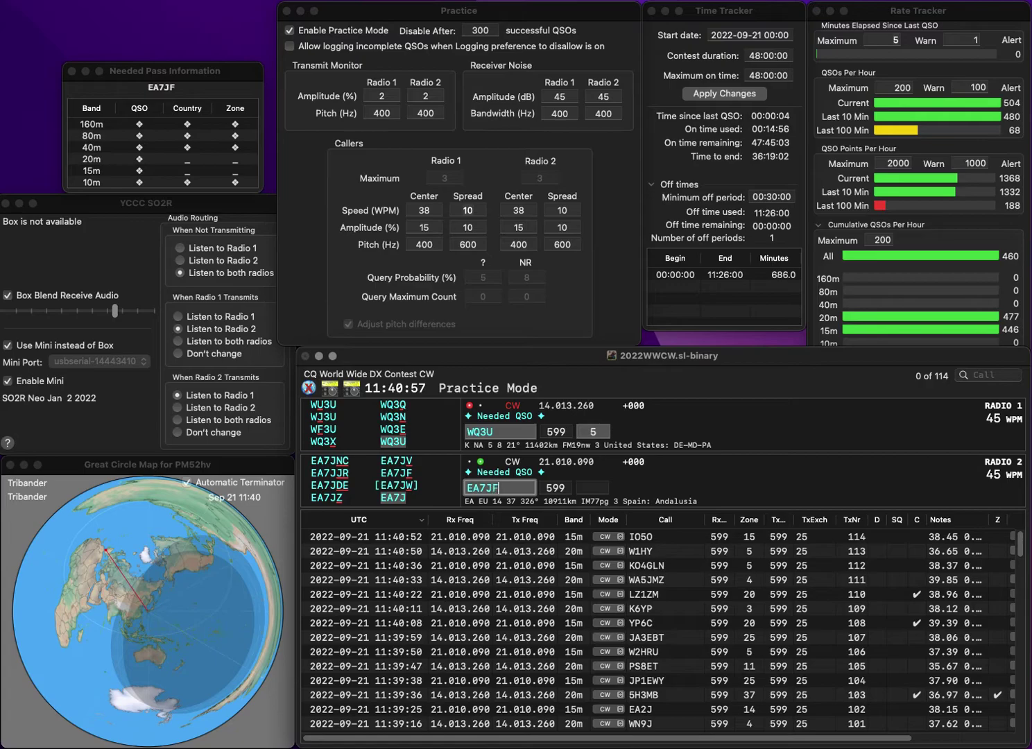
{"action": "key", "text": "Return"}
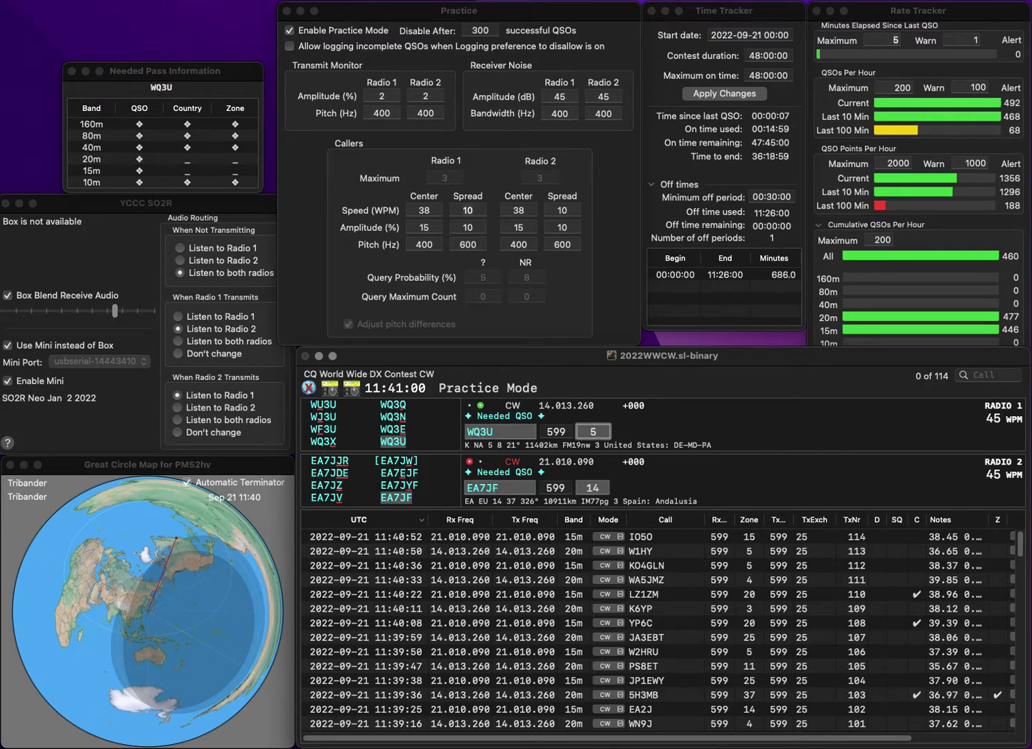
{"action": "key", "text": "Return"}
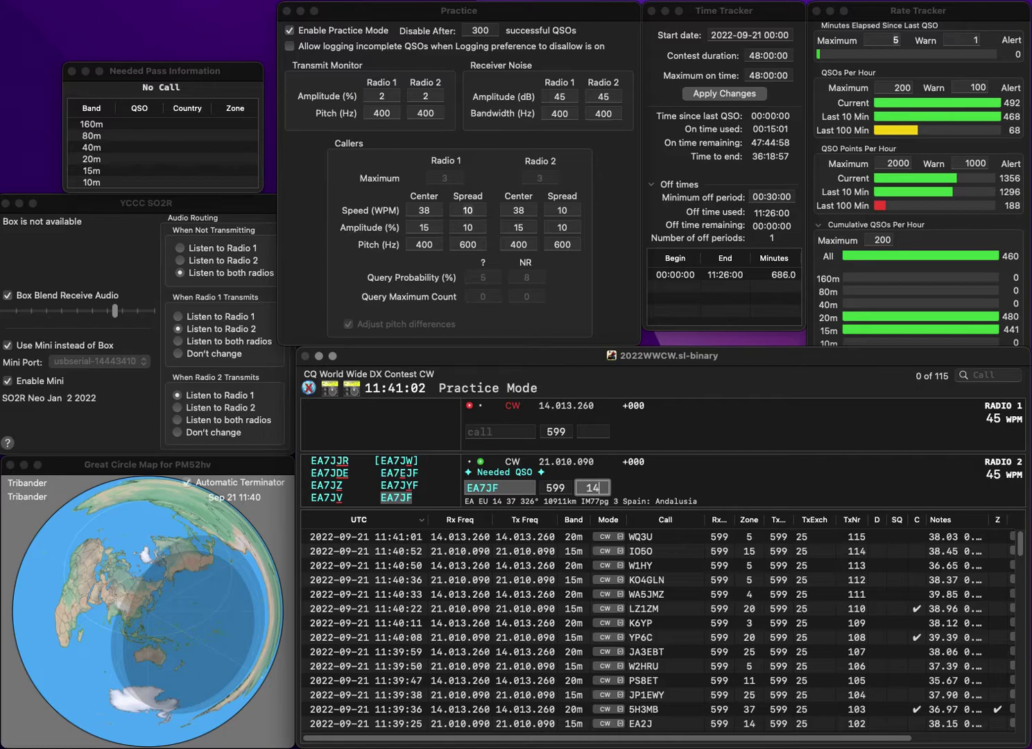
{"action": "key", "text": "Return"}
{"action": "type", "text": "AA4VV"}
{"action": "key", "text": "Return"}
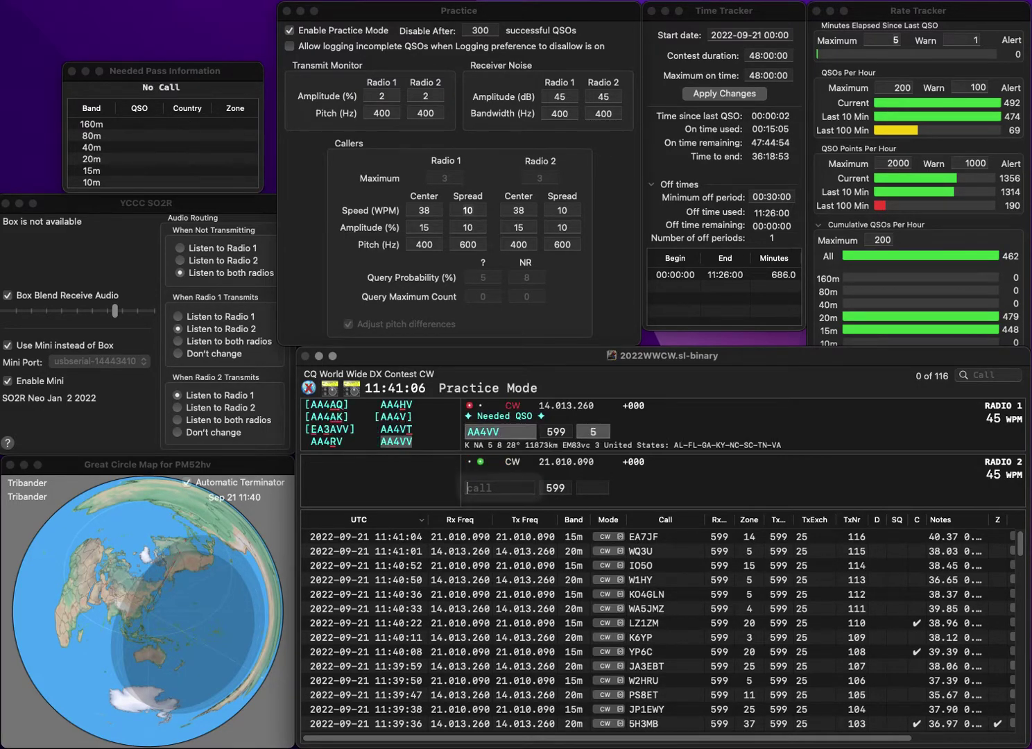
{"action": "type", "text": "UA4PAQ"}
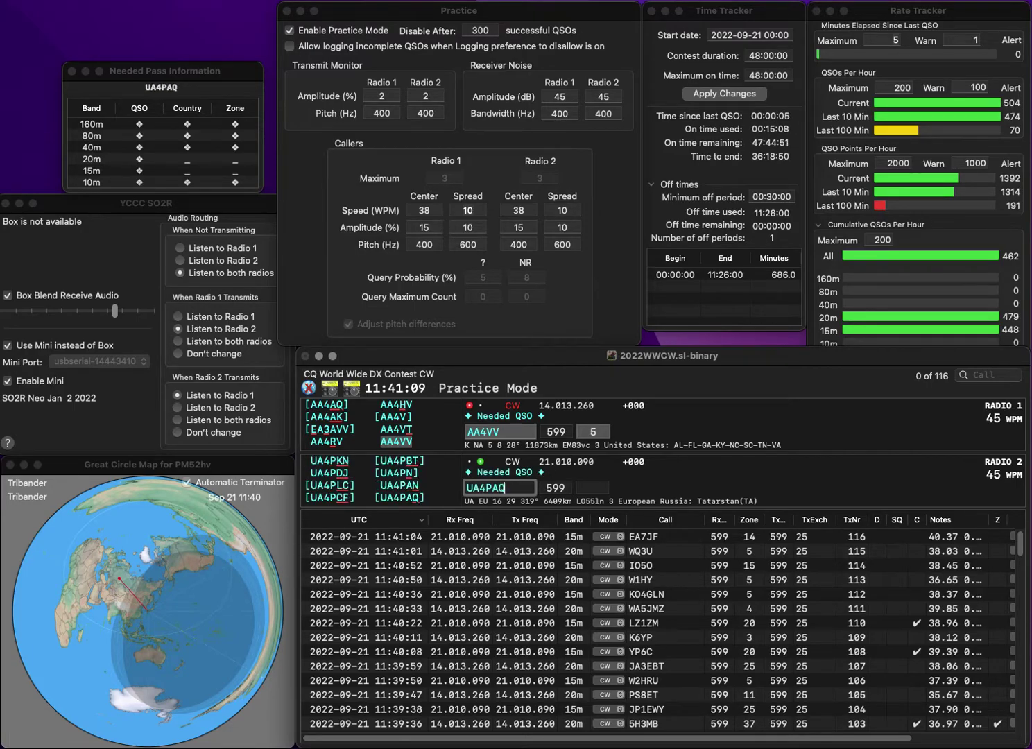
{"action": "key", "text": "Return"}
{"action": "key", "text": "Tab"}
{"action": "key", "text": "Return"}
{"action": "key", "text": "Tab"}
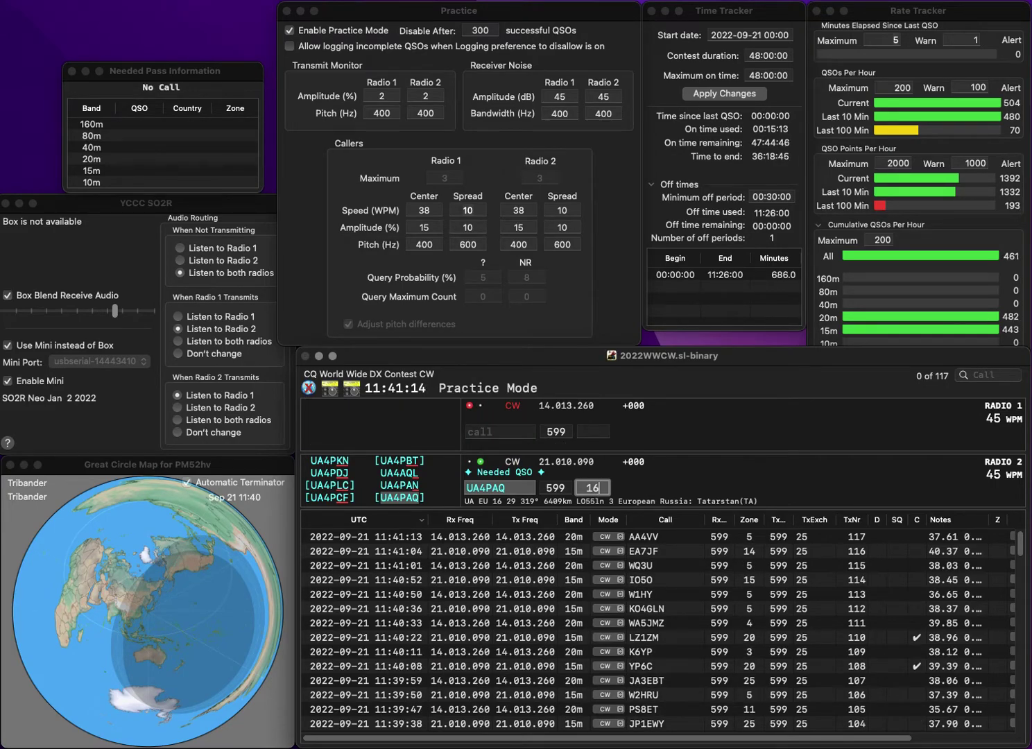
{"action": "key", "text": "Return"}
Answer NG7C on Radio 1 and W9CWO on Radio 2, sending each station the contest exchange
{"action": "type", "text": "NG7C"}
{"action": "key", "text": "Return"}
{"action": "type", "text": "W9CWO"}
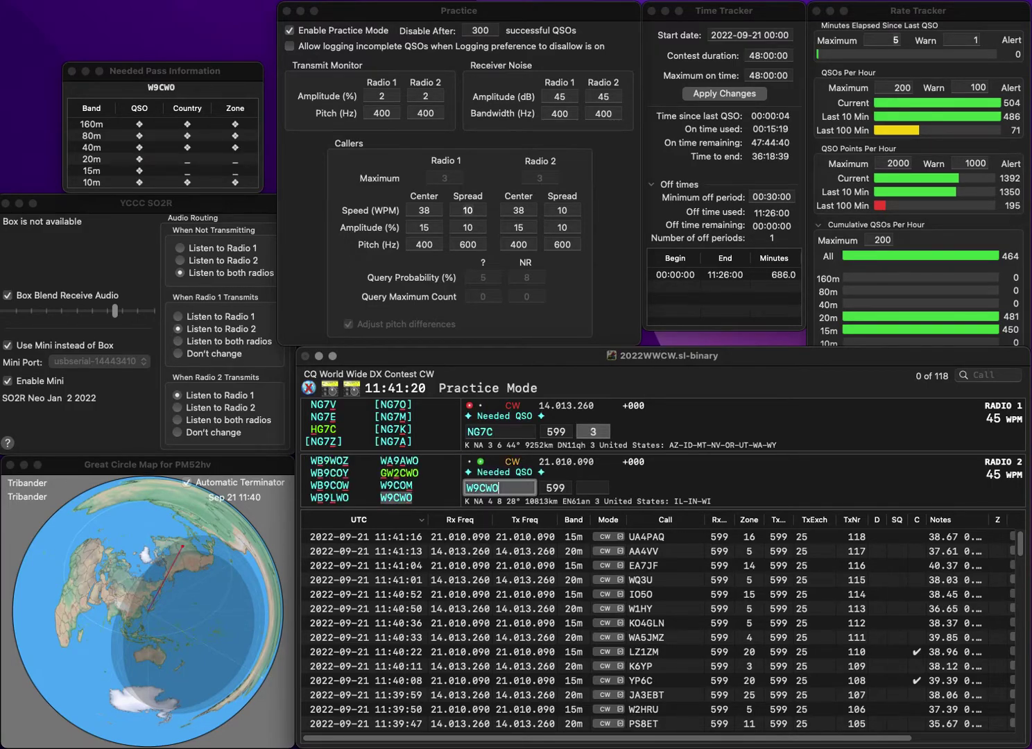
{"action": "key", "text": "Return"}
{"action": "key", "text": "BackSpace"}
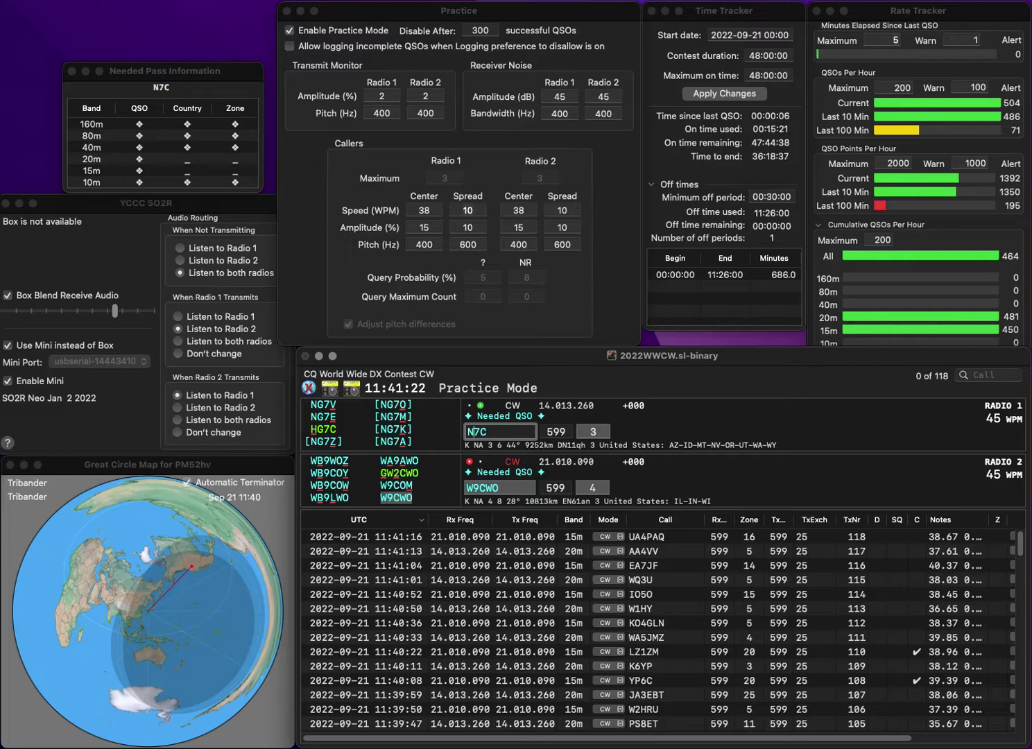
{"action": "type", "text": "Z"}
{"action": "key", "text": "Right"}
{"action": "key", "text": "BackSpace"}
{"action": "type", "text": "8"}
{"action": "key", "text": "Return"}
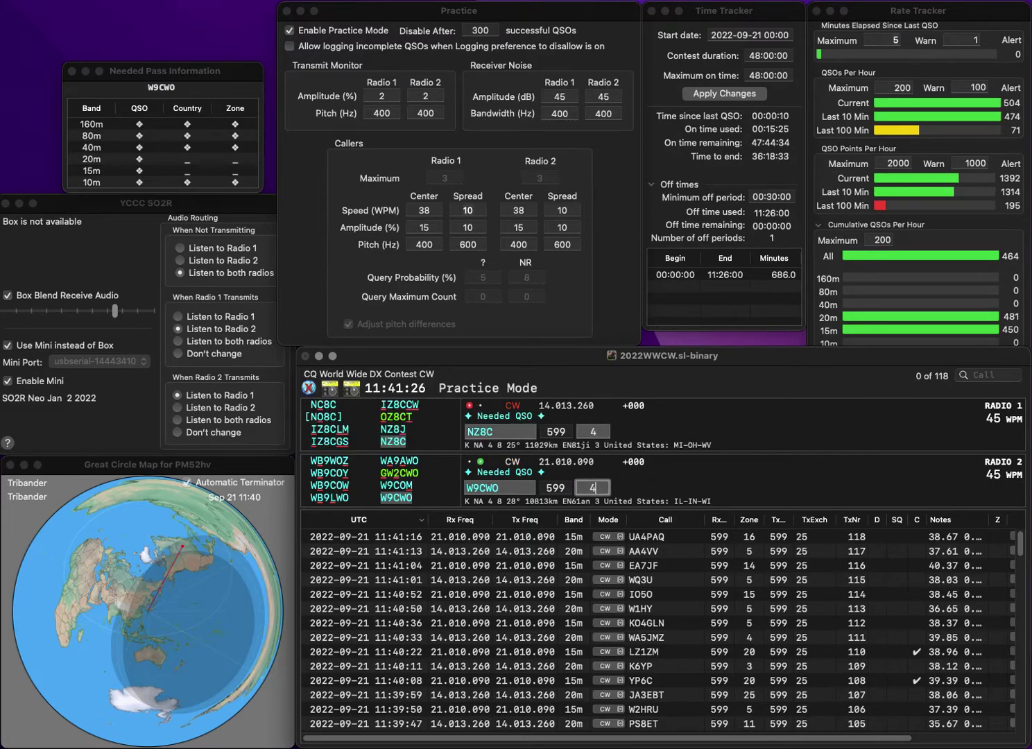
{"action": "key", "text": "Return"}
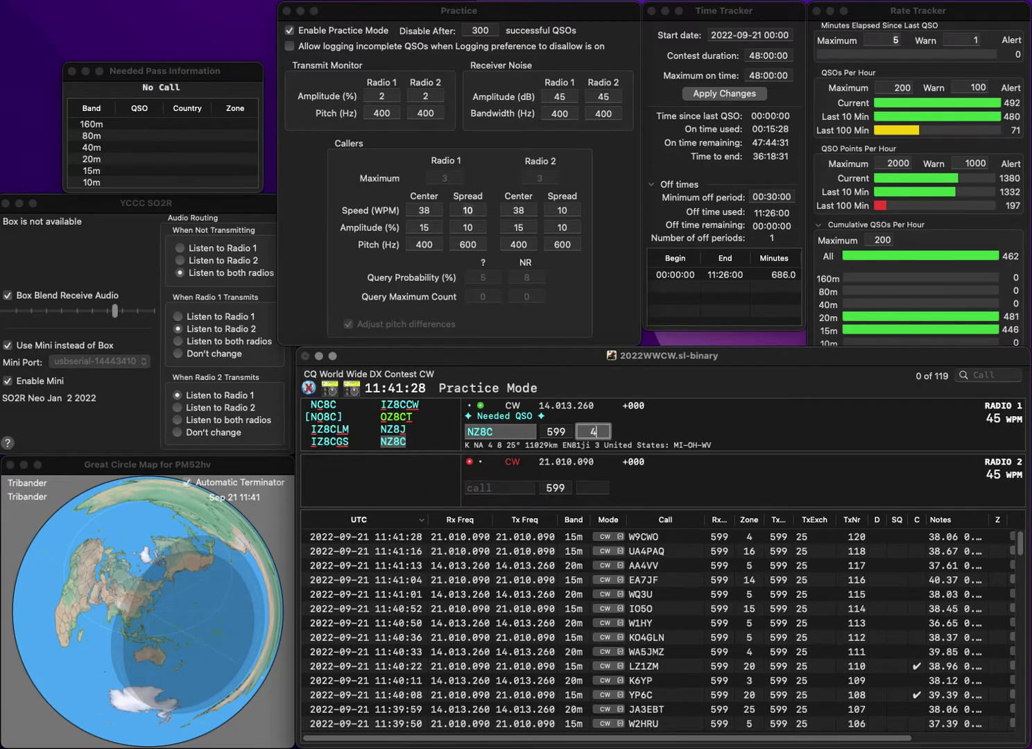
{"action": "key", "text": "Return"}
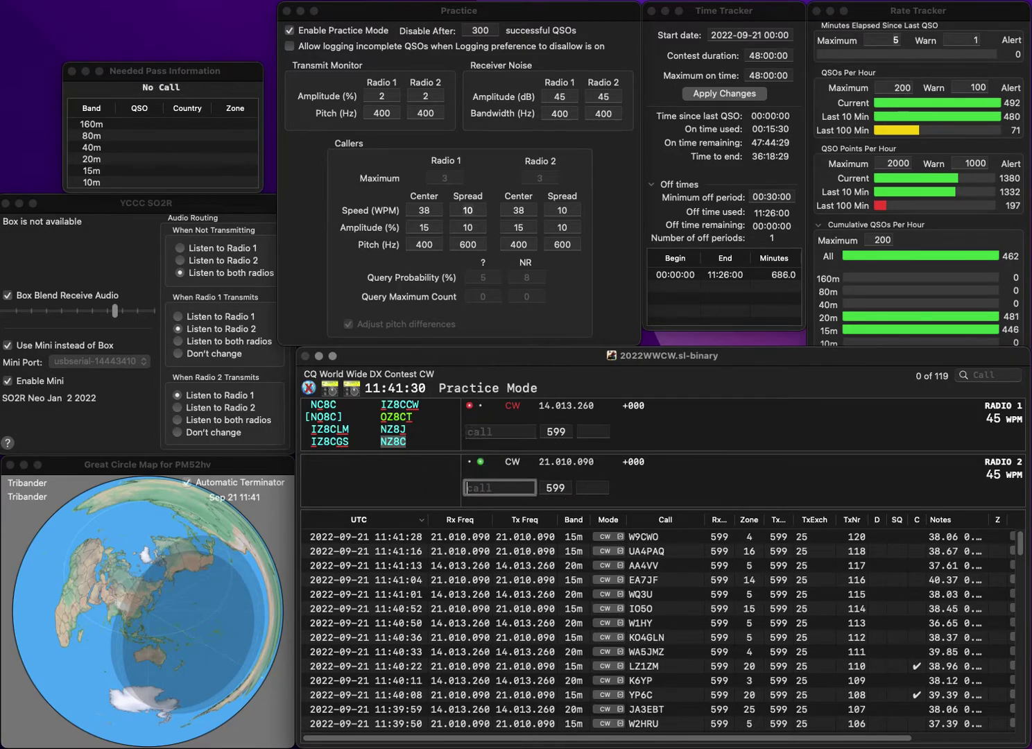
{"action": "type", "text": "KM4RO"}
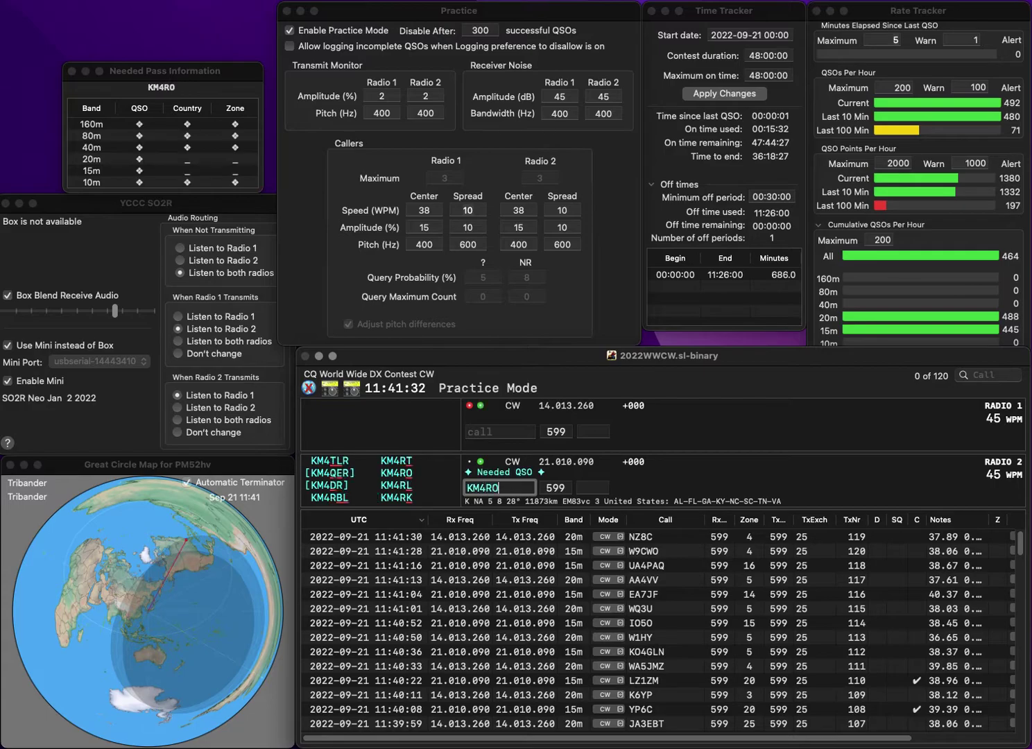
{"action": "key", "text": "Return"}
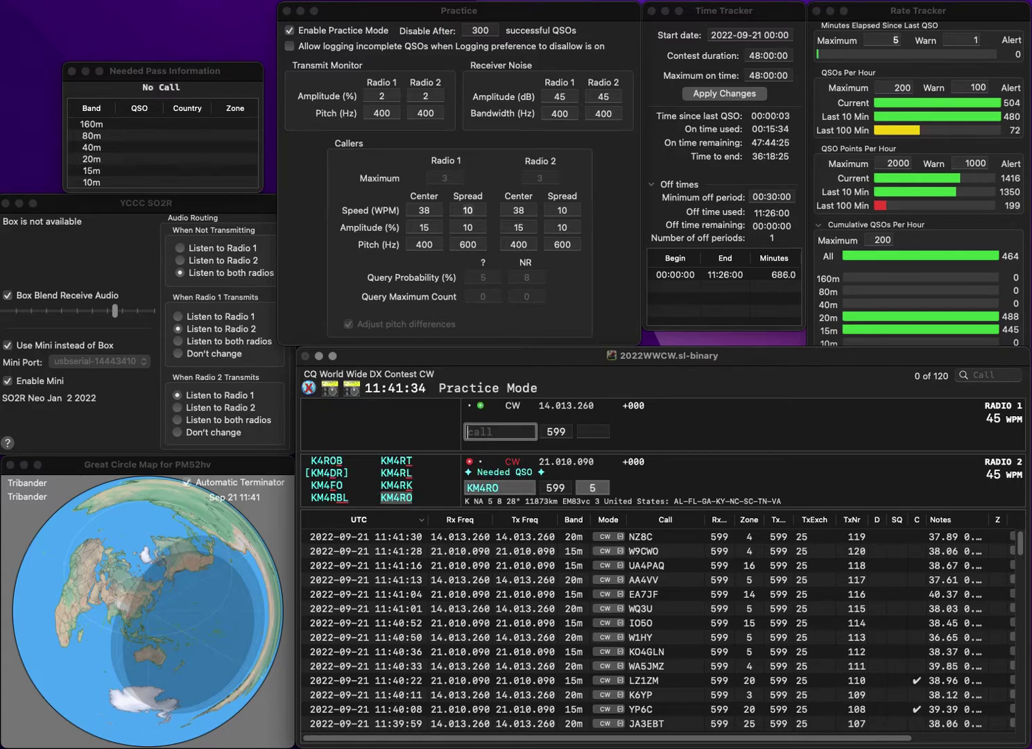
{"action": "type", "text": "AEW"}
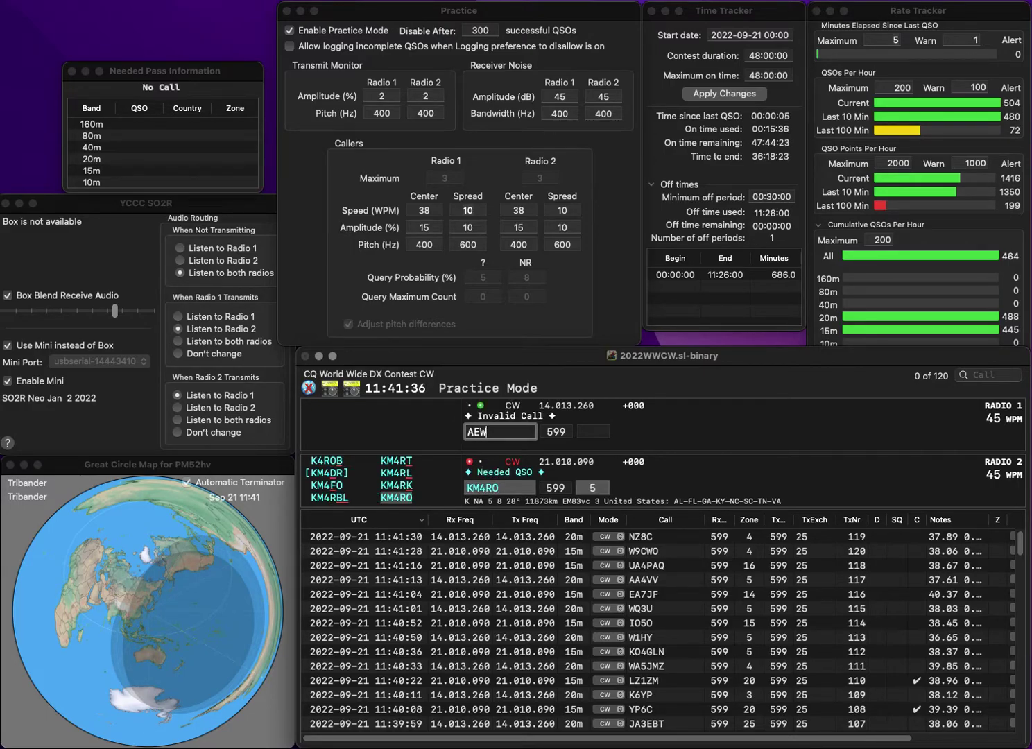
{"action": "key", "text": "Return"}
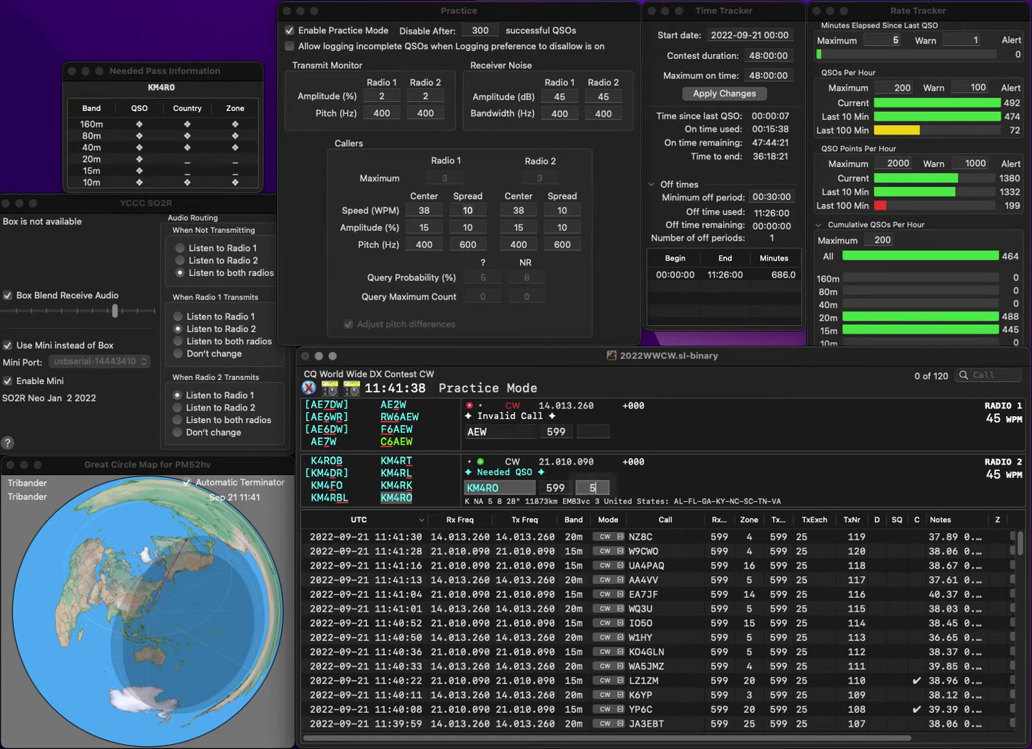
{"action": "key", "text": "Return"}
{"action": "type", "text": "F6"}
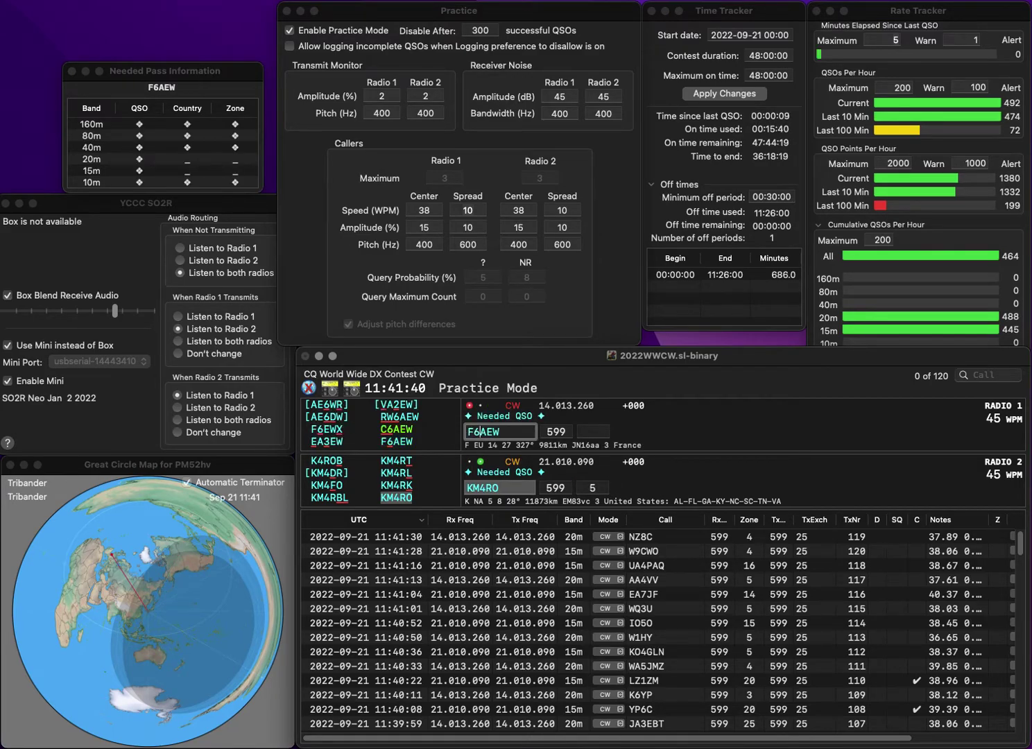
{"action": "key", "text": "BackSpace"}
{"action": "key", "text": "BackSpace"}
Complete the Radio 1 call as RW6AEW and log it with zone 16, entering the partial call SP on Radio 2 meanwhile
{"action": "type", "text": "RW"}
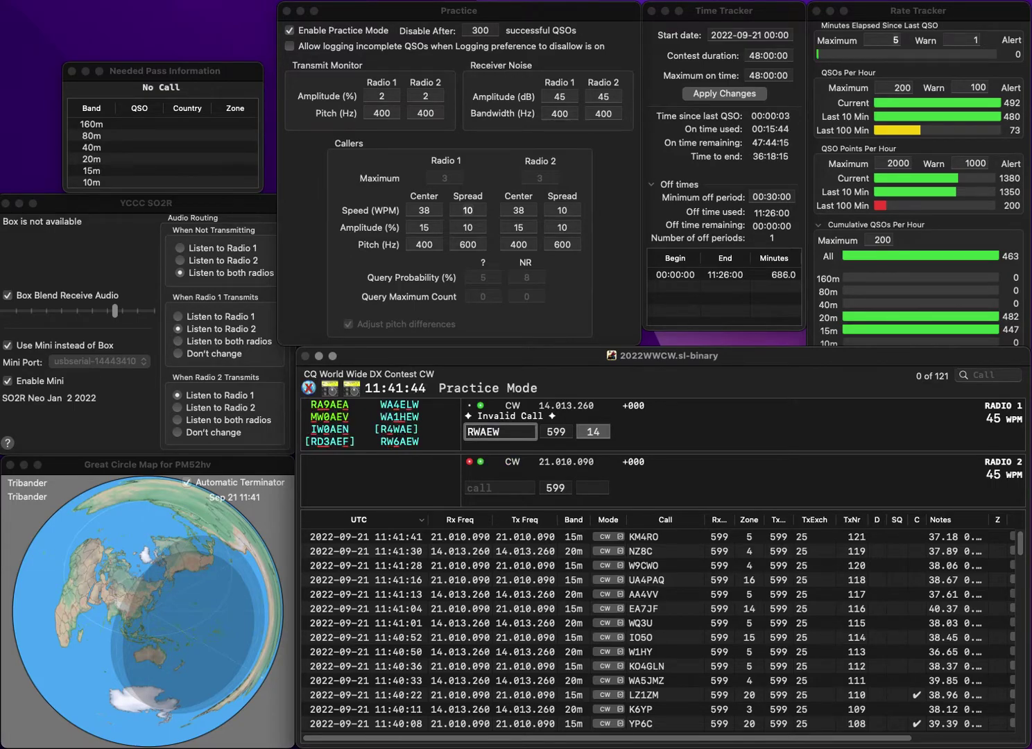
{"action": "type", "text": "6"}
{"action": "key", "text": "Return"}
{"action": "type", "text": "SP"}
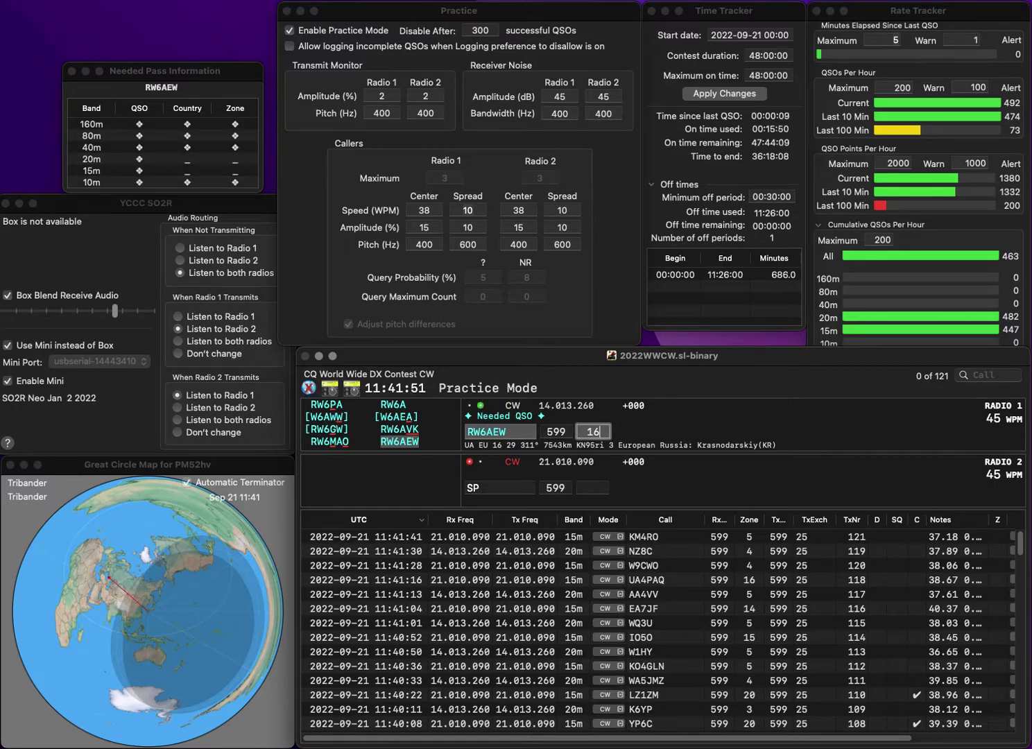
{"action": "key", "text": "Return"}
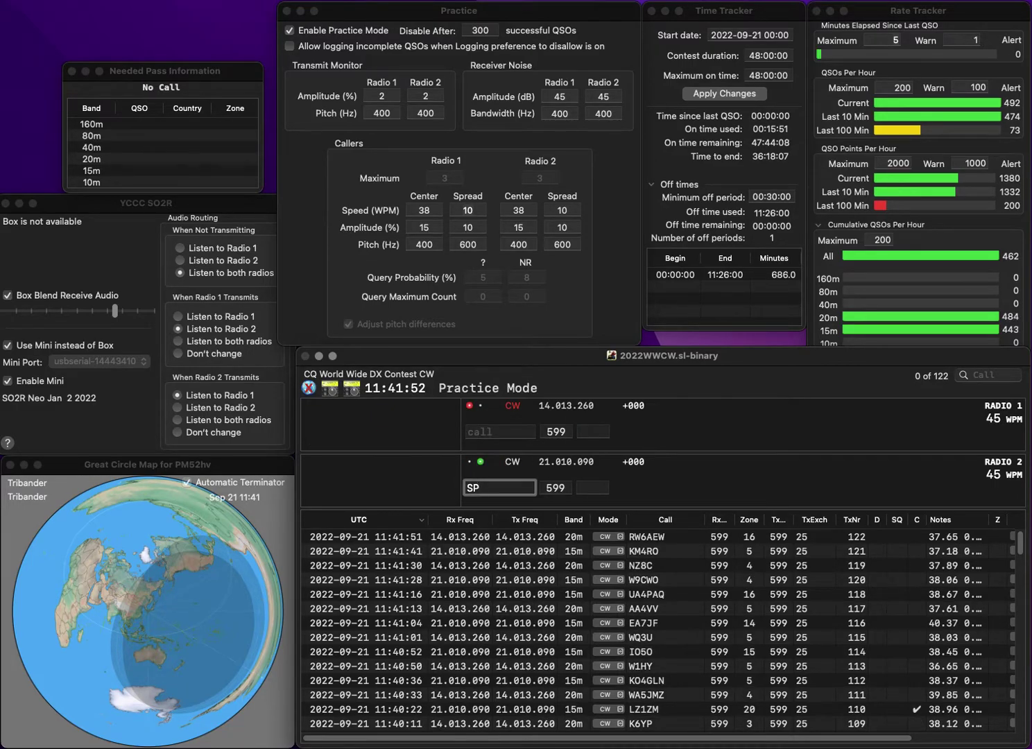
{"action": "type", "text": "2NG"}
{"action": "key", "text": "BackSpace"}
{"action": "type", "text": "Z"}
{"action": "key", "text": "Return"}
{"action": "type", "text": "SP9"}
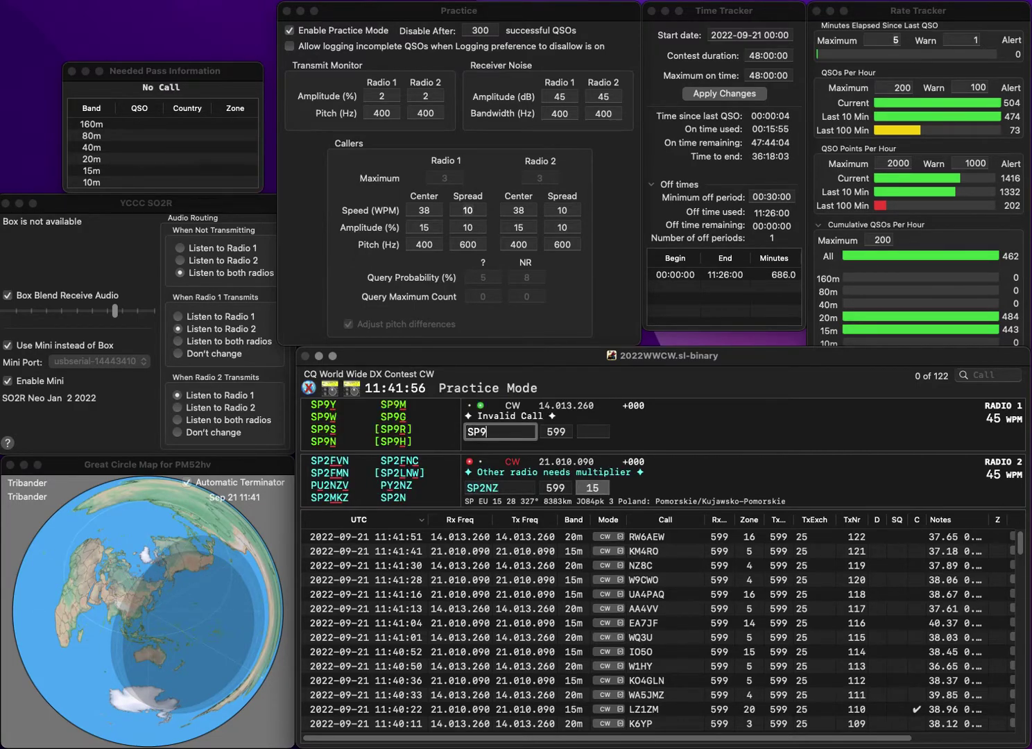
{"action": "type", "text": "HVV"}
{"action": "key", "text": "Return"}
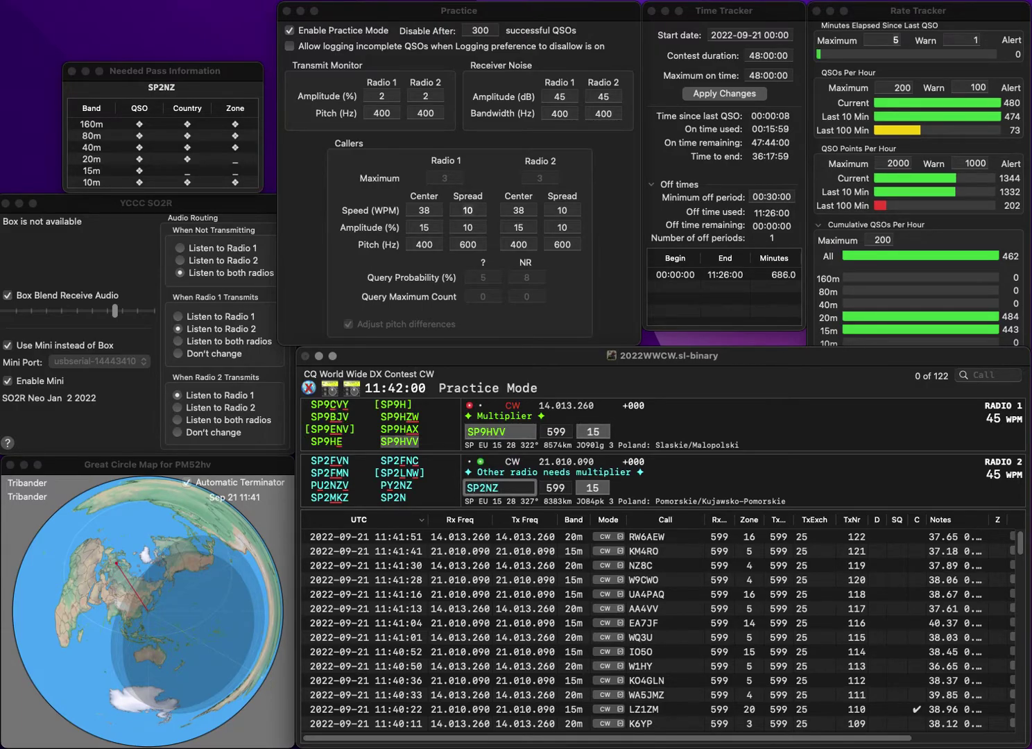
Change the Radio 2 call to SP2NG and resend it, and log SP9HVV on Radio 1 with zone 15
{"action": "key", "text": "BackSpace"}
{"action": "type", "text": "G"}
{"action": "key", "text": "Return"}
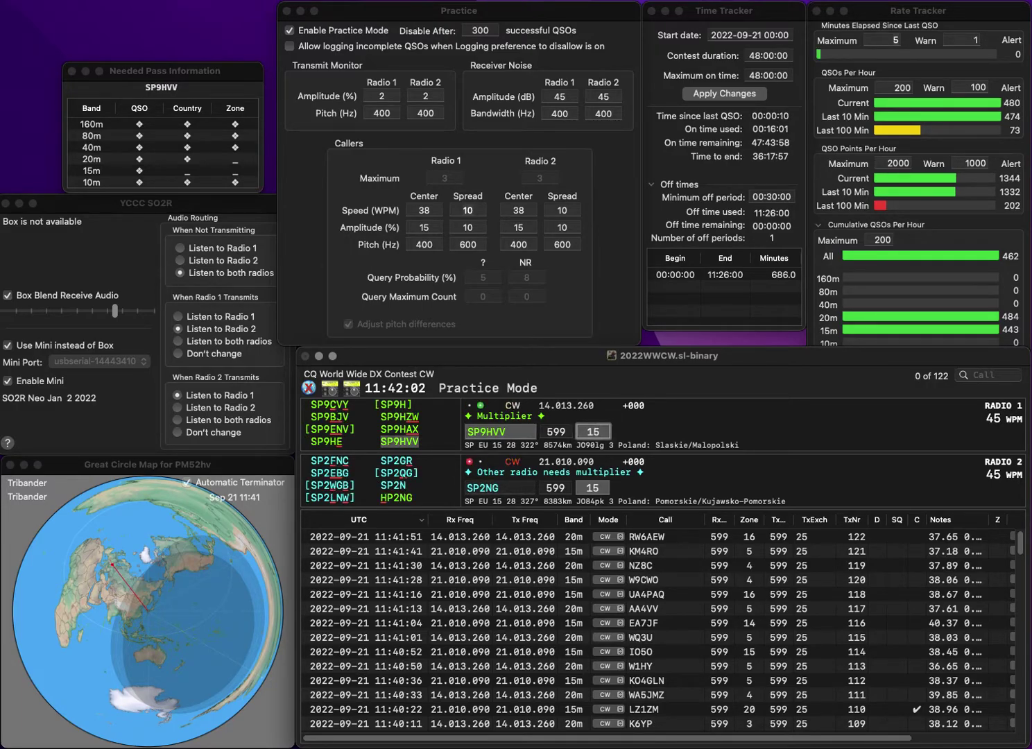
{"action": "key", "text": "Return"}
Correct the prefix of the Radio 2 call so it reads HP2NG and resend it
{"action": "key", "text": "Home"}
{"action": "key", "text": "Delete"}
{"action": "type", "text": "H"}
{"action": "key", "text": "Return"}
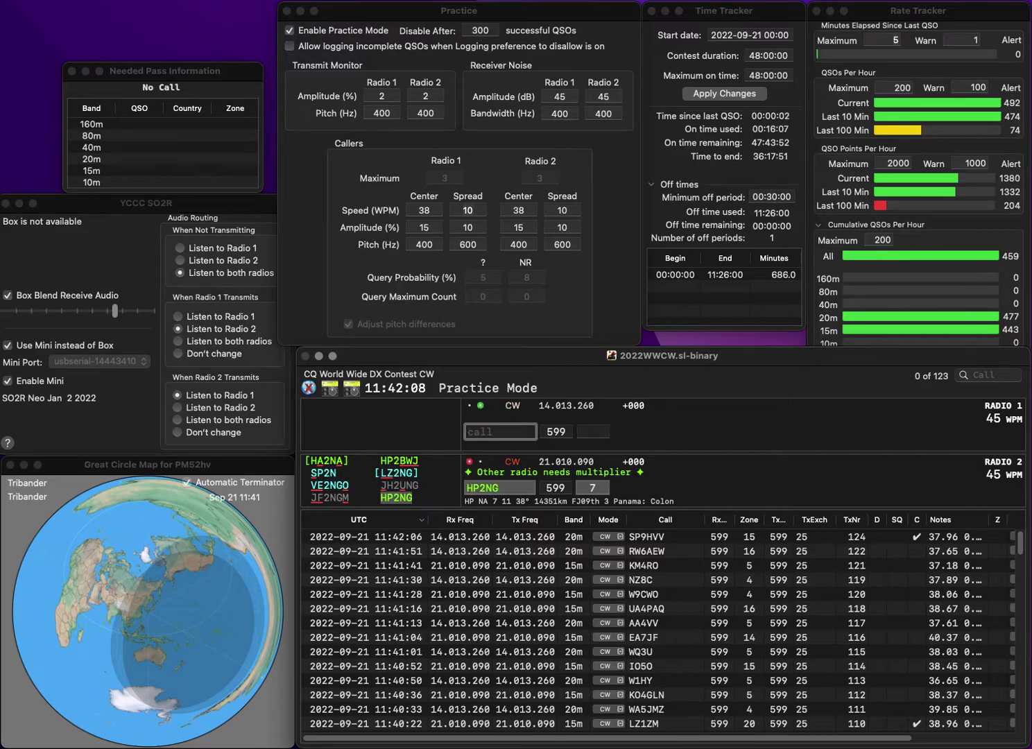
{"action": "type", "text": "OK2ZLD"}
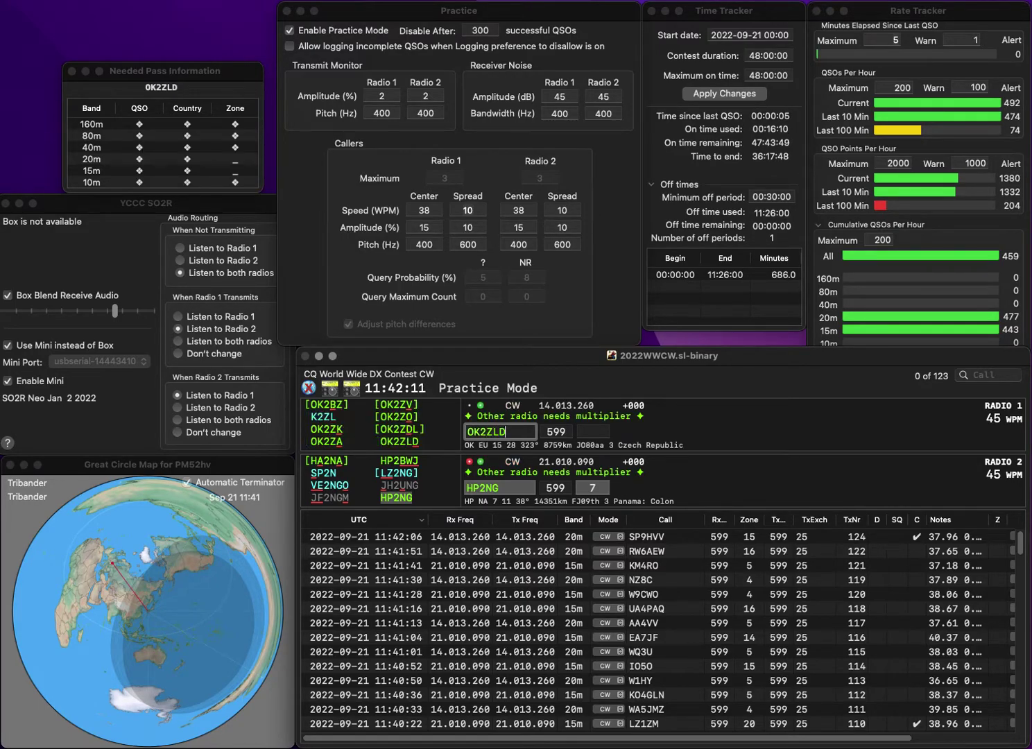
{"action": "key", "text": "Return"}
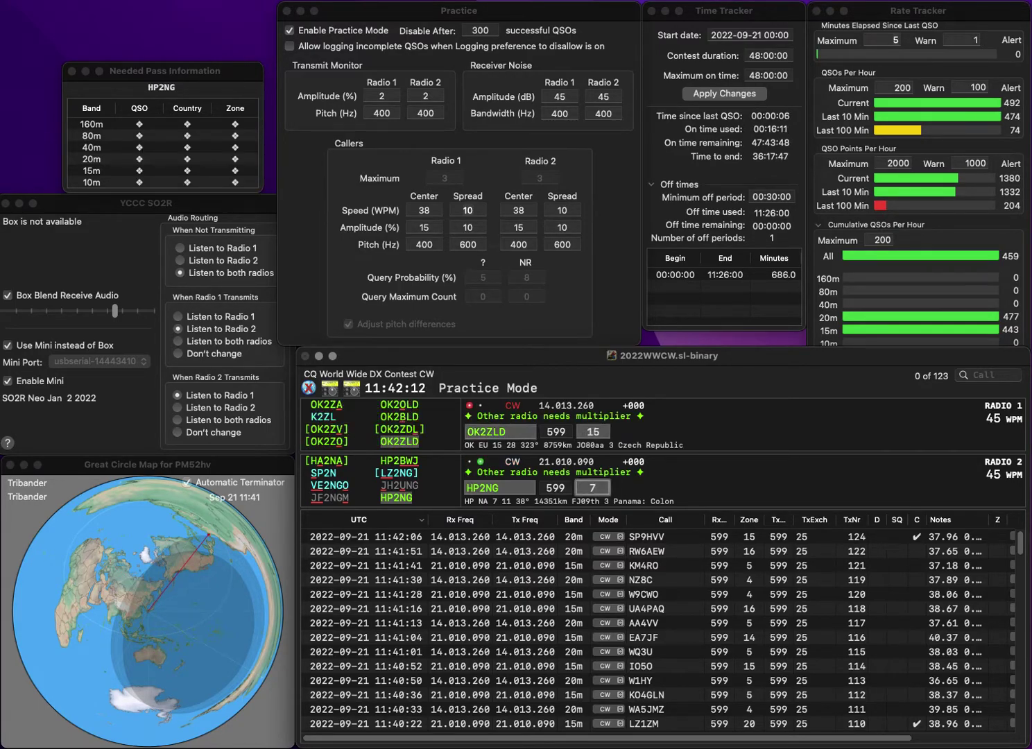
{"action": "key", "text": "Return"}
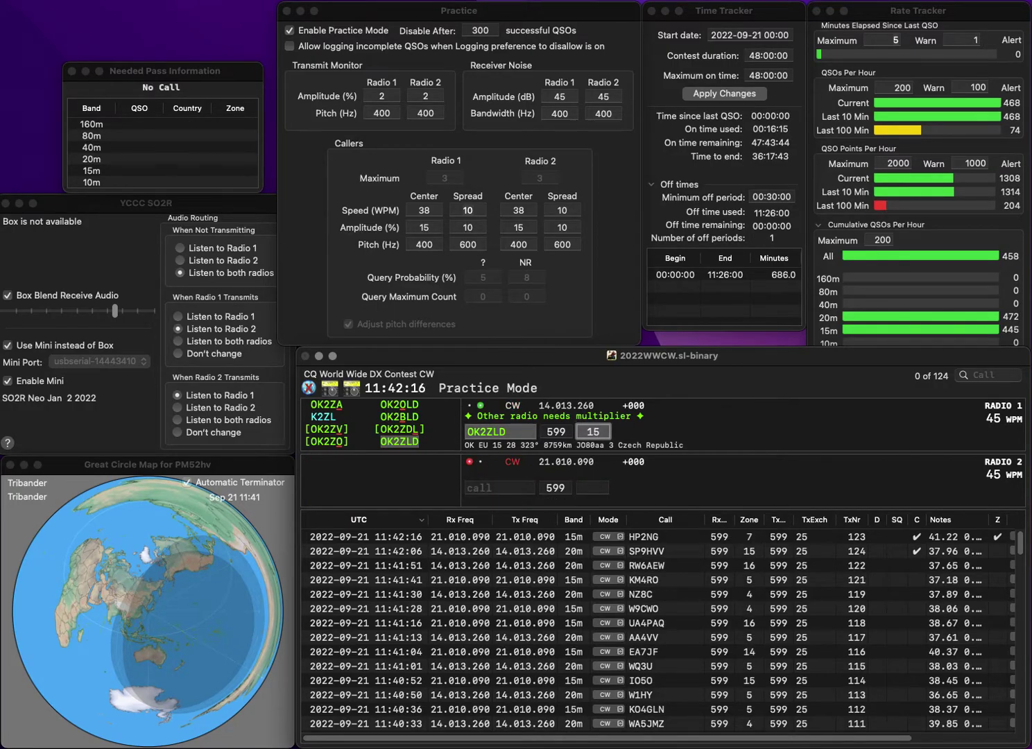
{"action": "key", "text": "Return"}
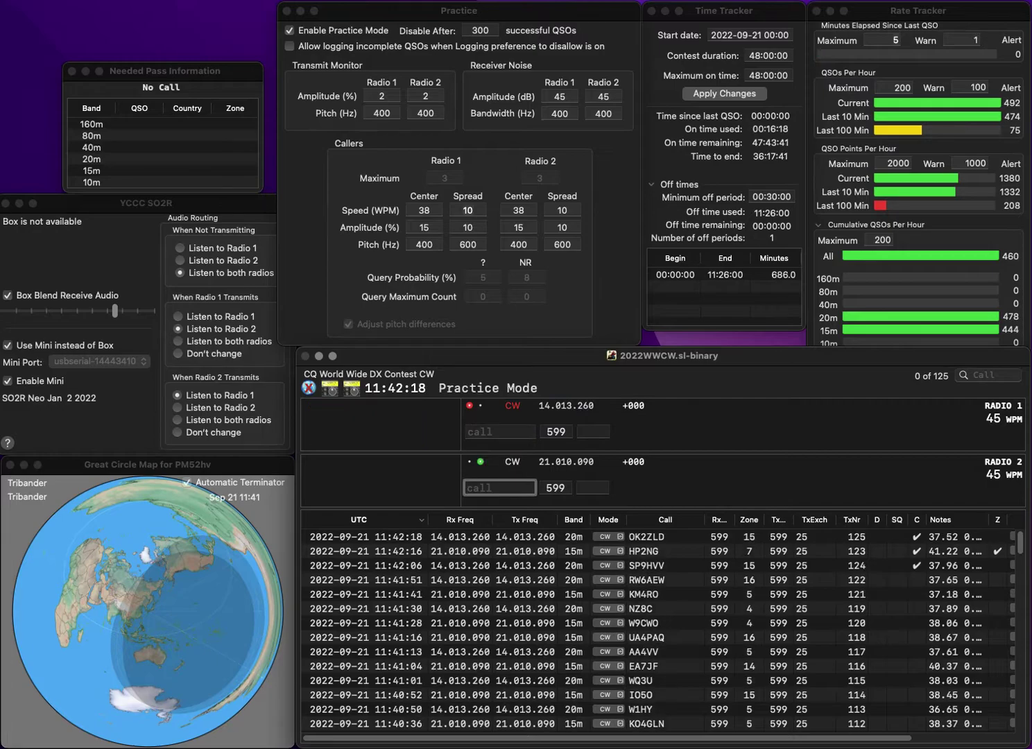
{"action": "type", "text": "KK4"}
{"action": "key", "text": "grave"}
{"action": "type", "text": "VE"}
{"action": "key", "text": "grave"}
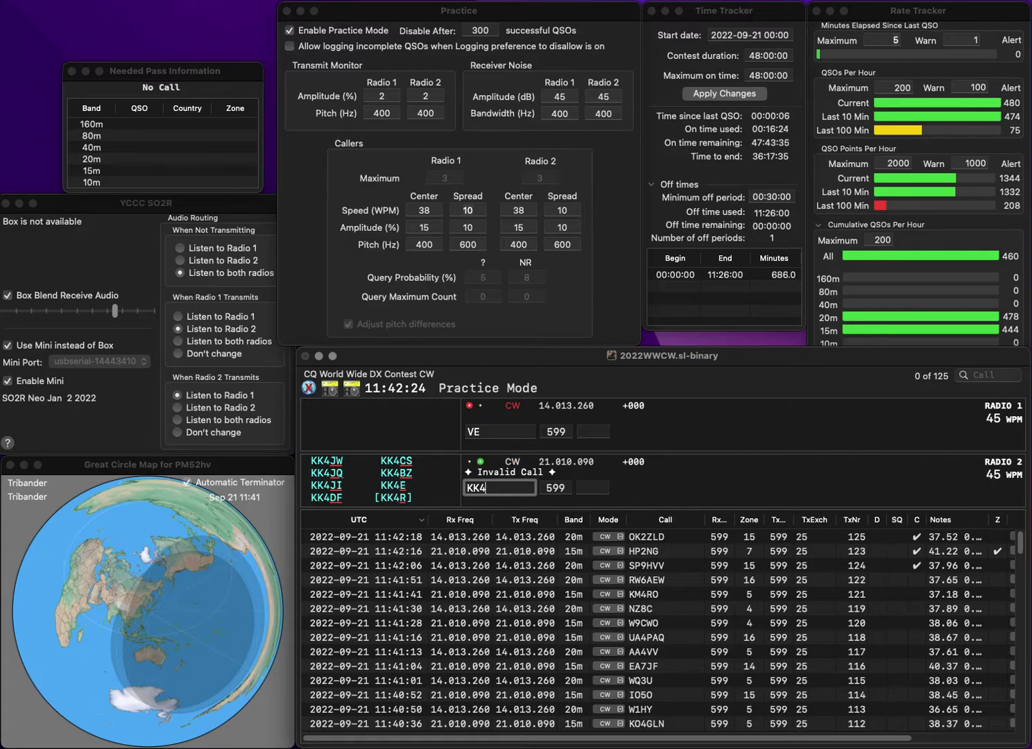
{"action": "type", "text": "ASA"}
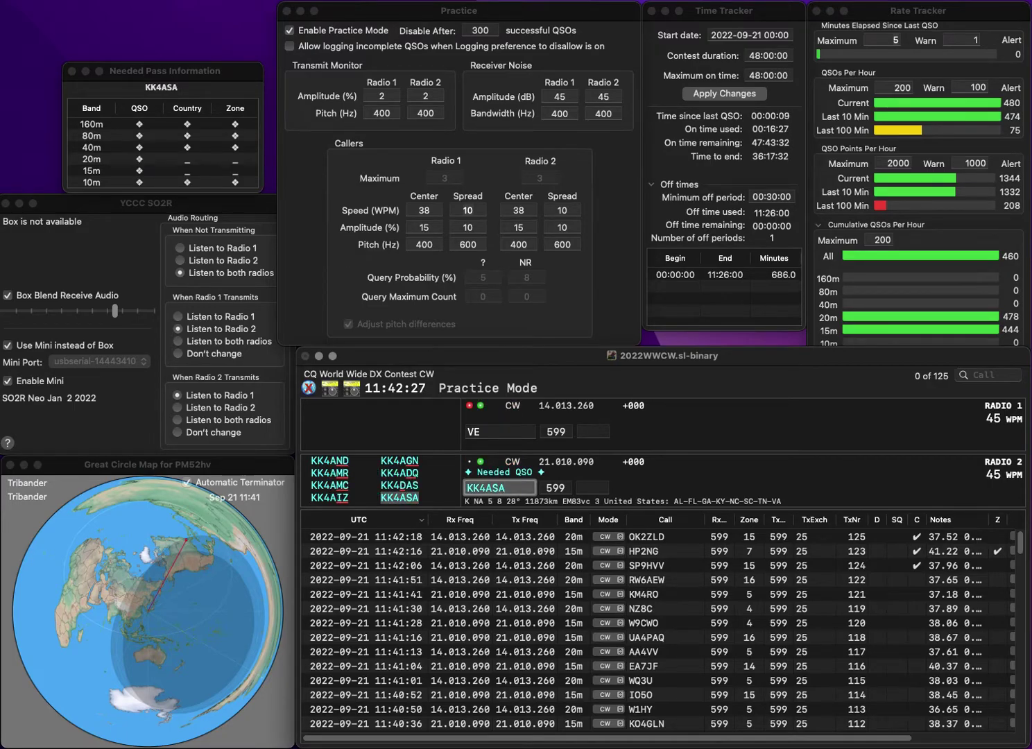
{"action": "key", "text": "Return"}
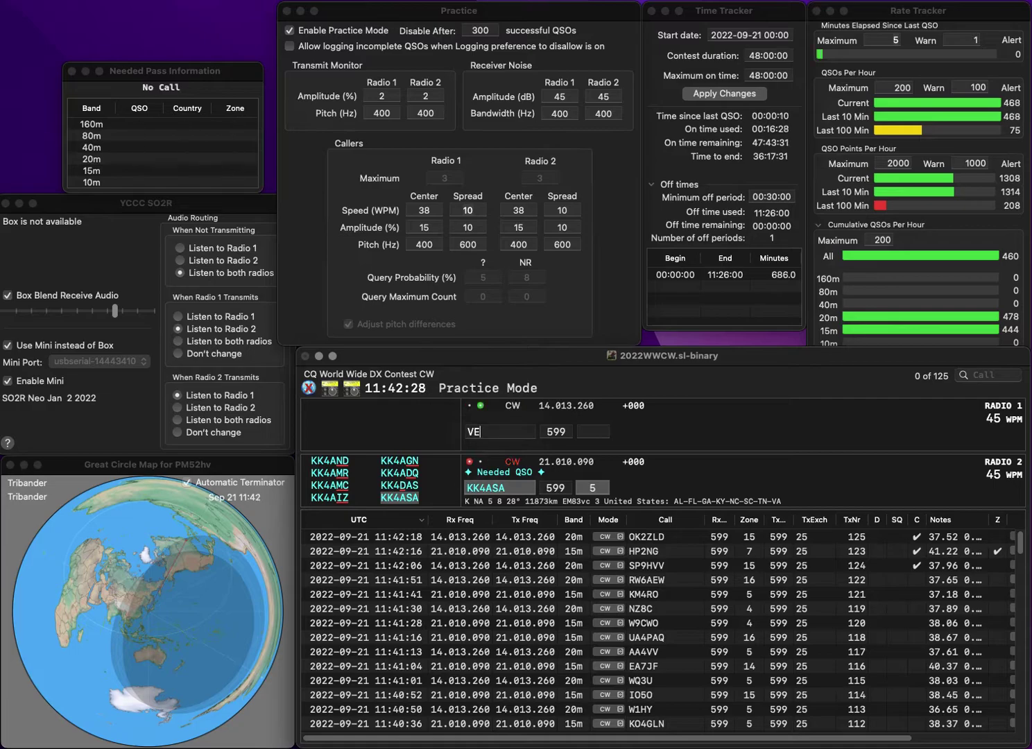
{"action": "type", "text": "4"}
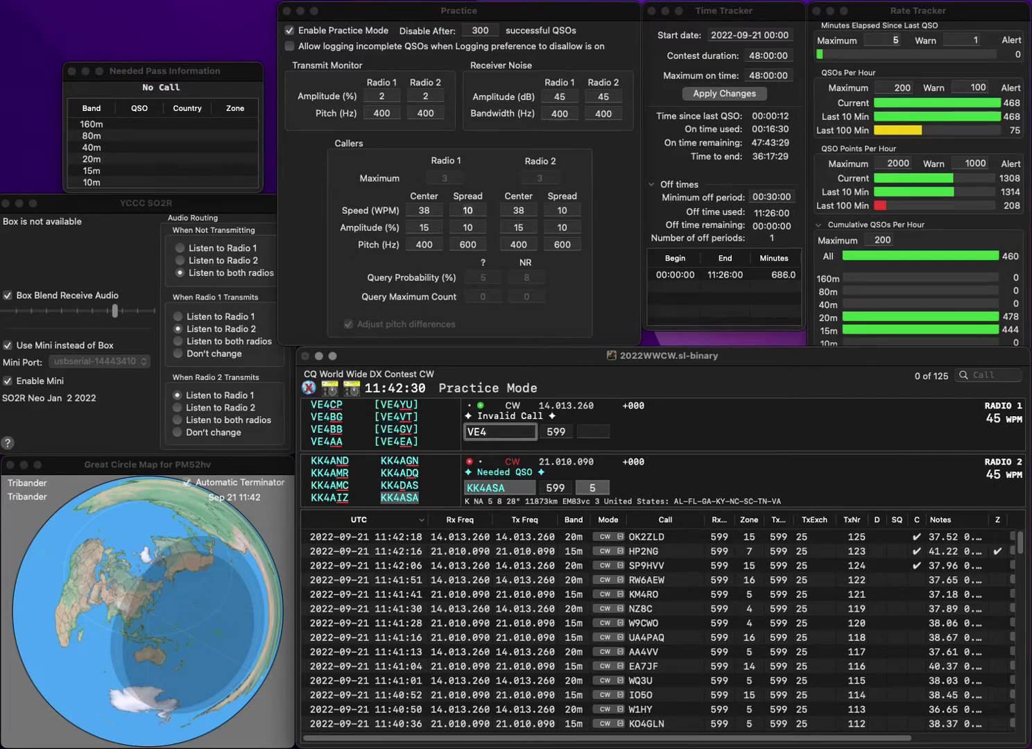
{"action": "type", "text": "RY"}
{"action": "key", "text": "Return"}
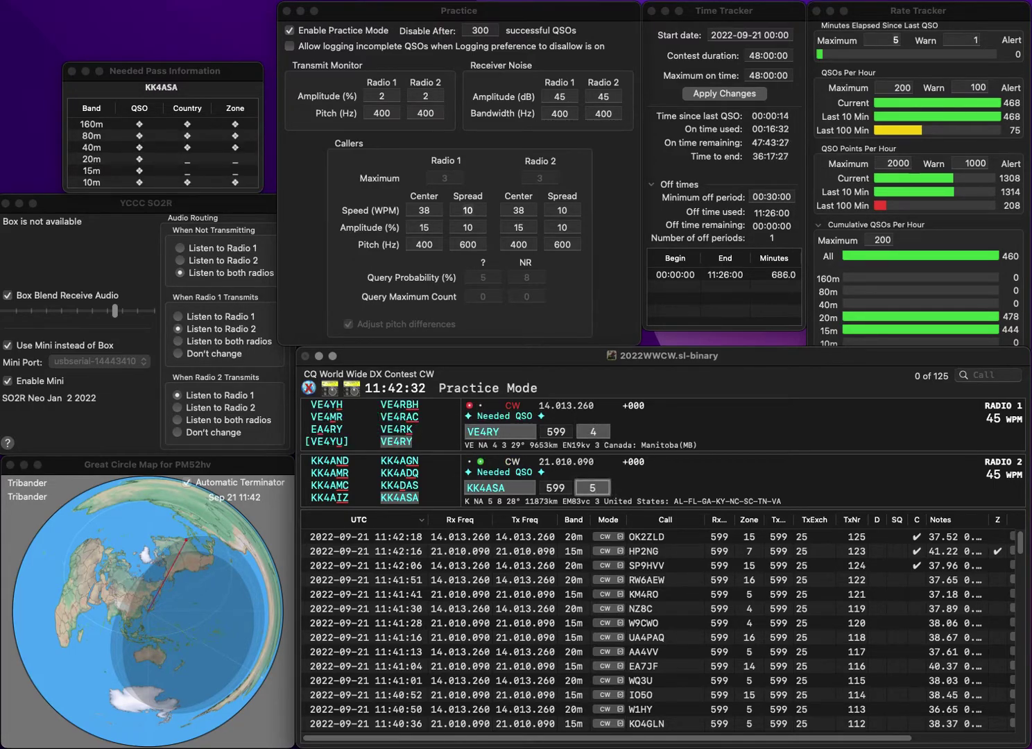
{"action": "key", "text": "Return"}
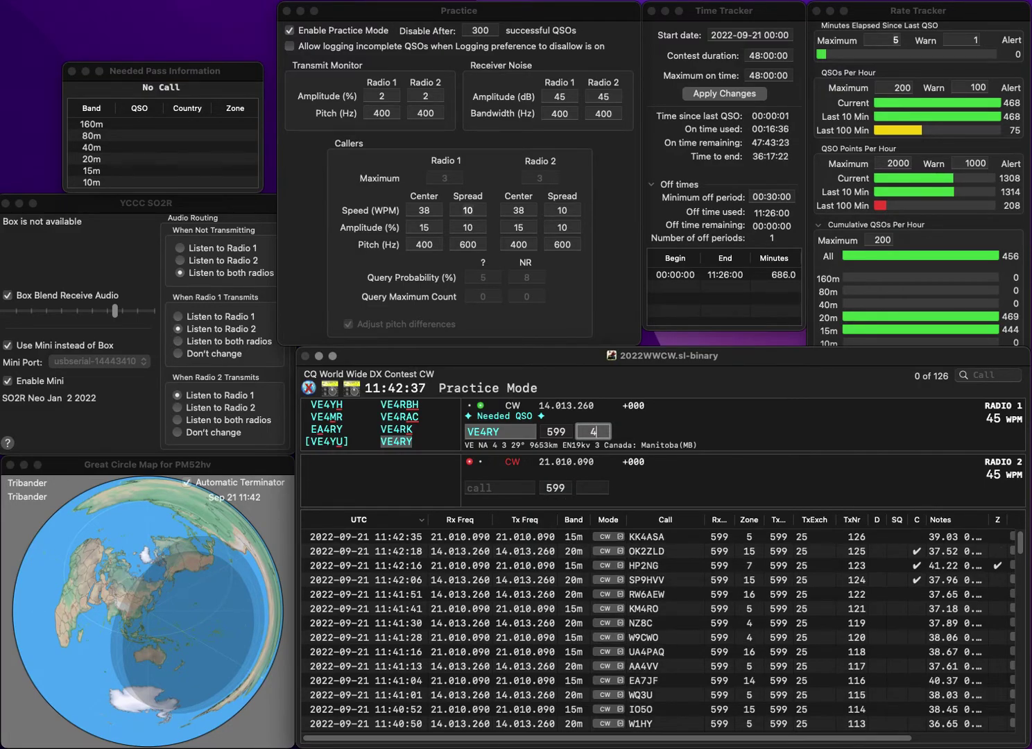
{"action": "key", "text": "Return"}
{"action": "type", "text": "DD5XX"}
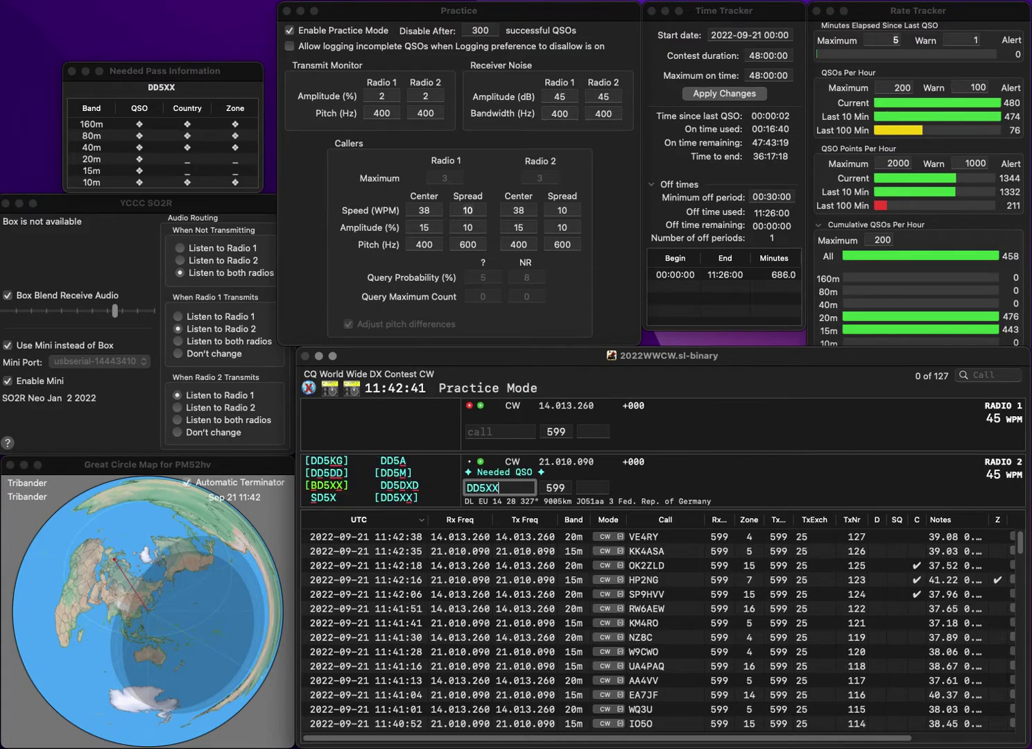
{"action": "key", "text": "Return"}
{"action": "type", "text": "KE8K"}
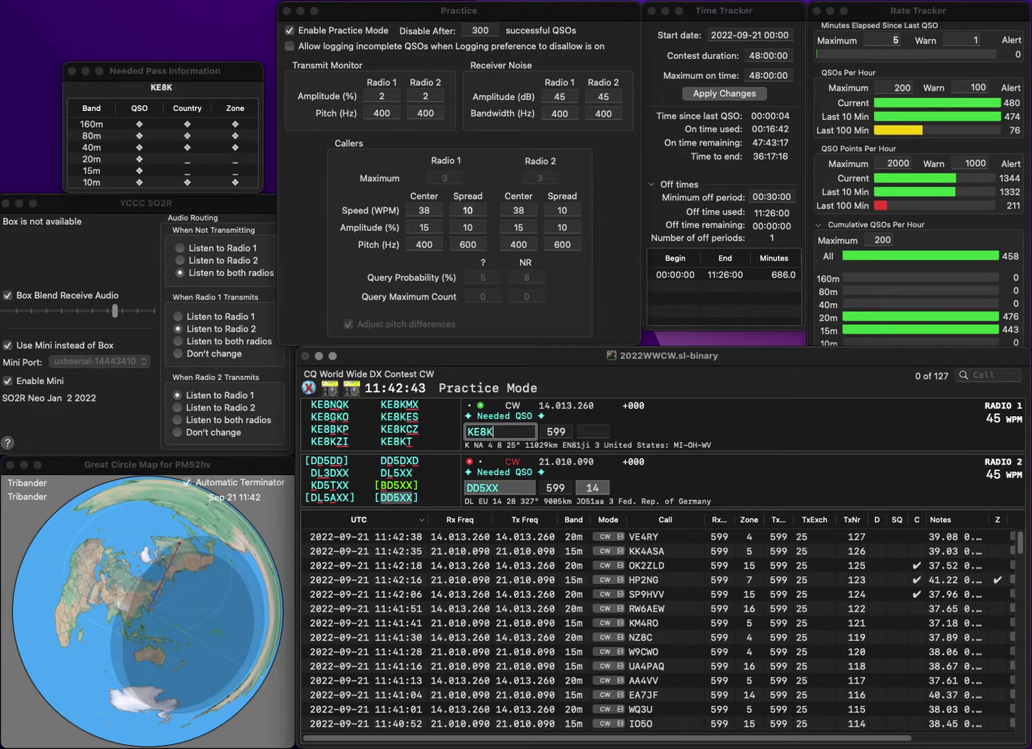
{"action": "type", "text": "CZ"}
{"action": "key", "text": "Return"}
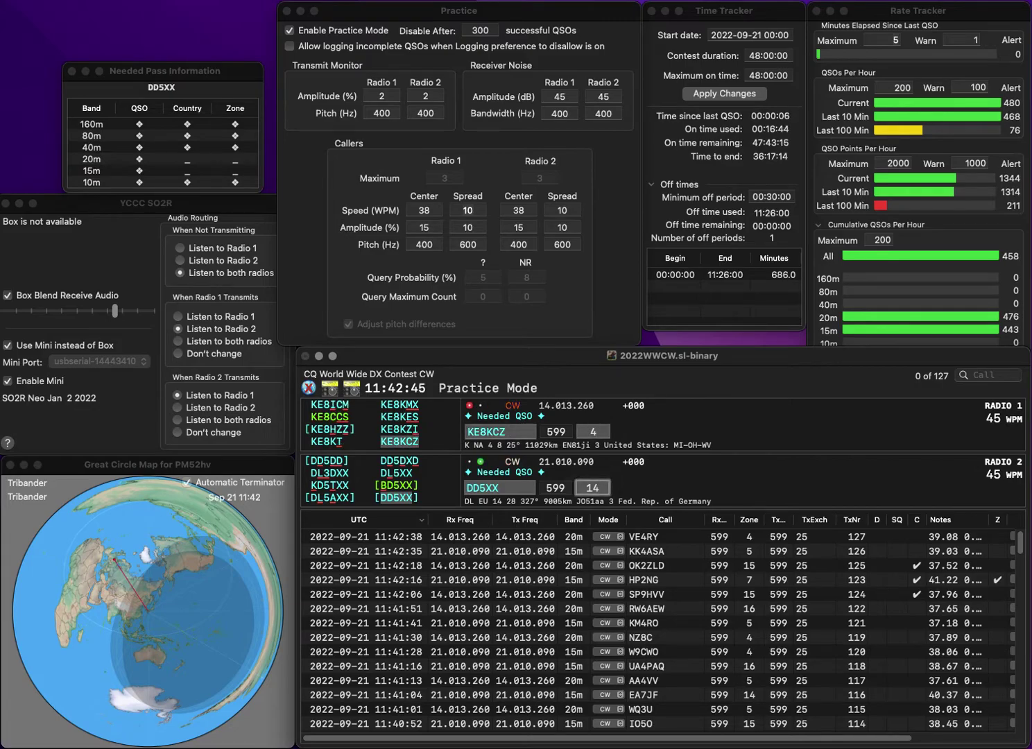
{"action": "key", "text": "Return"}
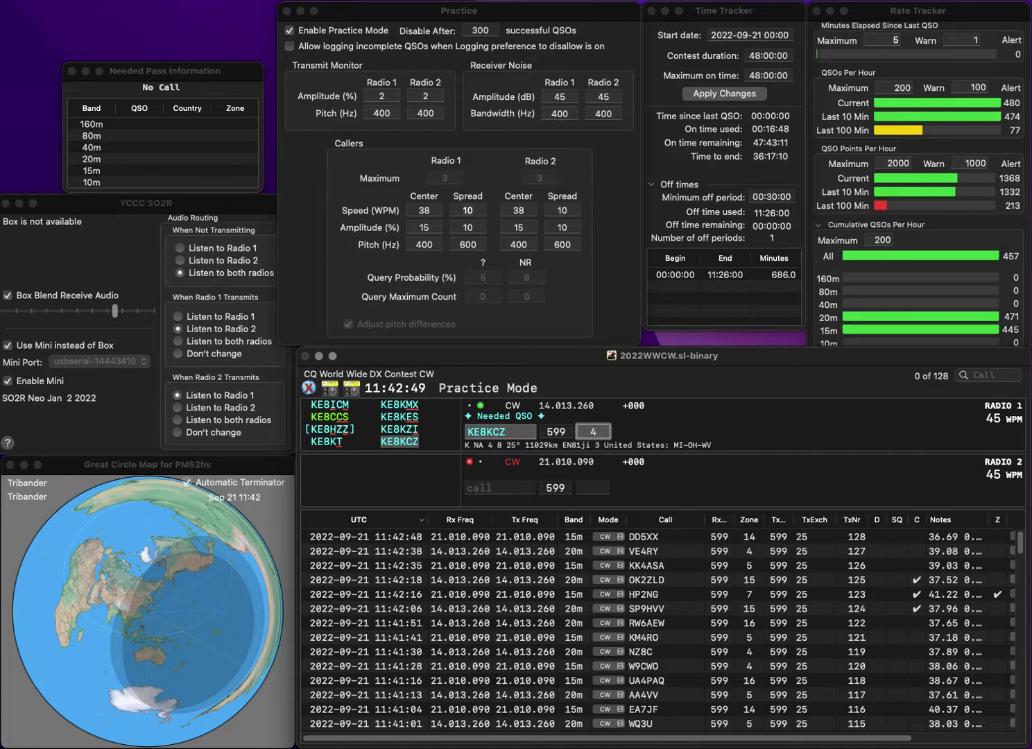
{"action": "key", "text": "Return"}
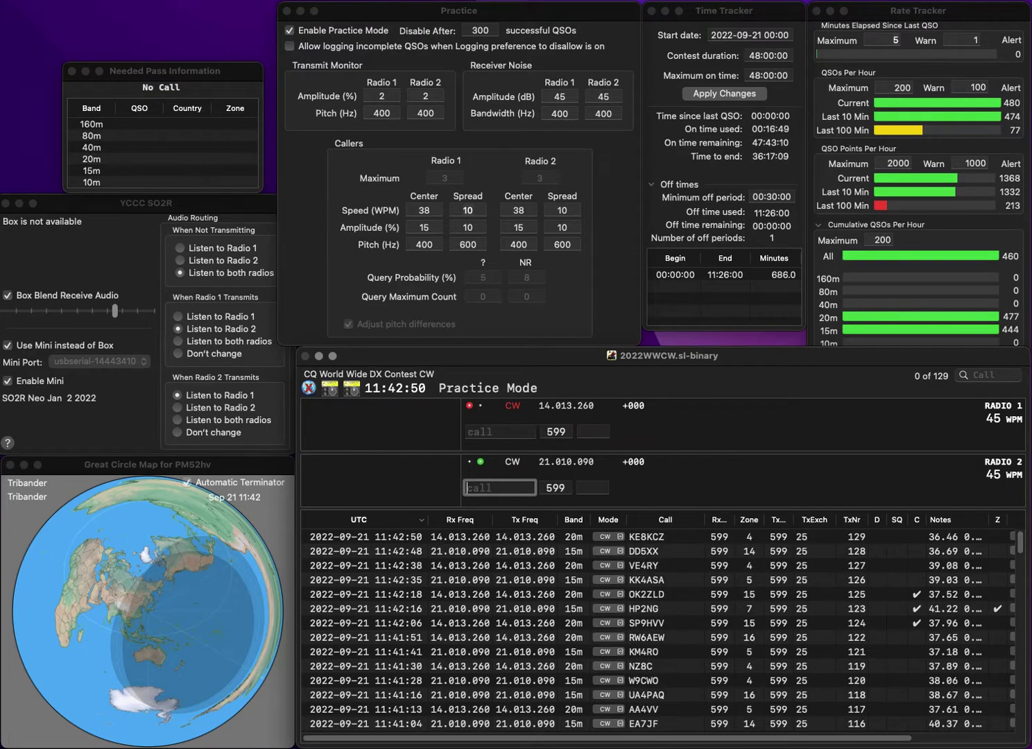
{"action": "type", "text": "N3CMH"}
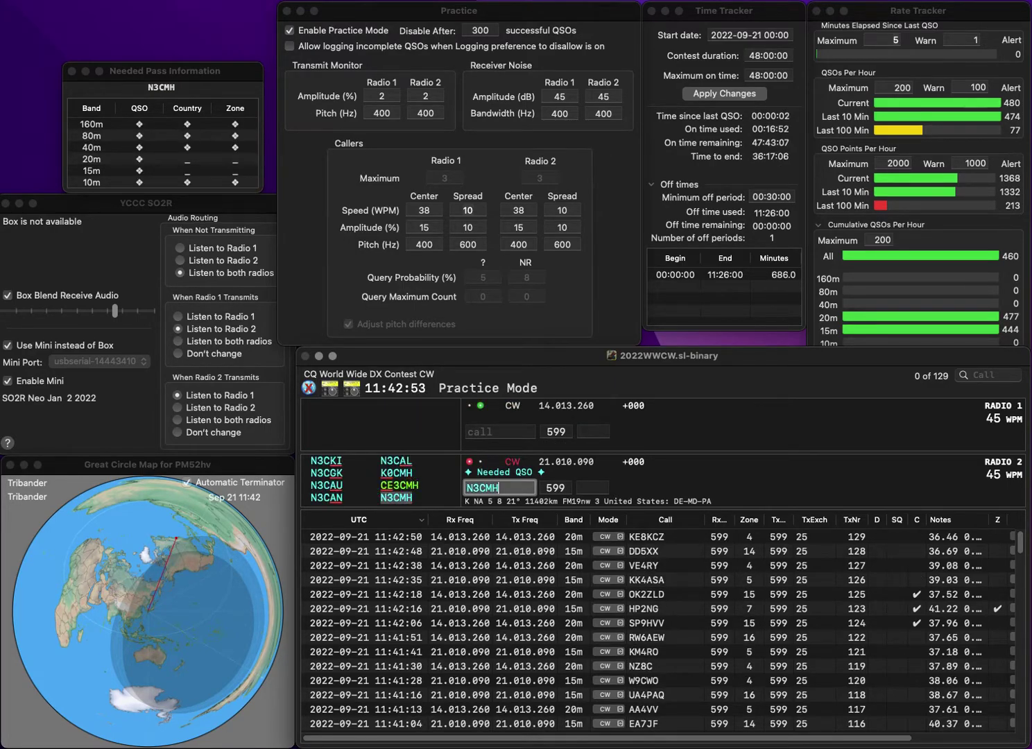
{"action": "key", "text": "Return"}
{"action": "type", "text": "W6MSN"}
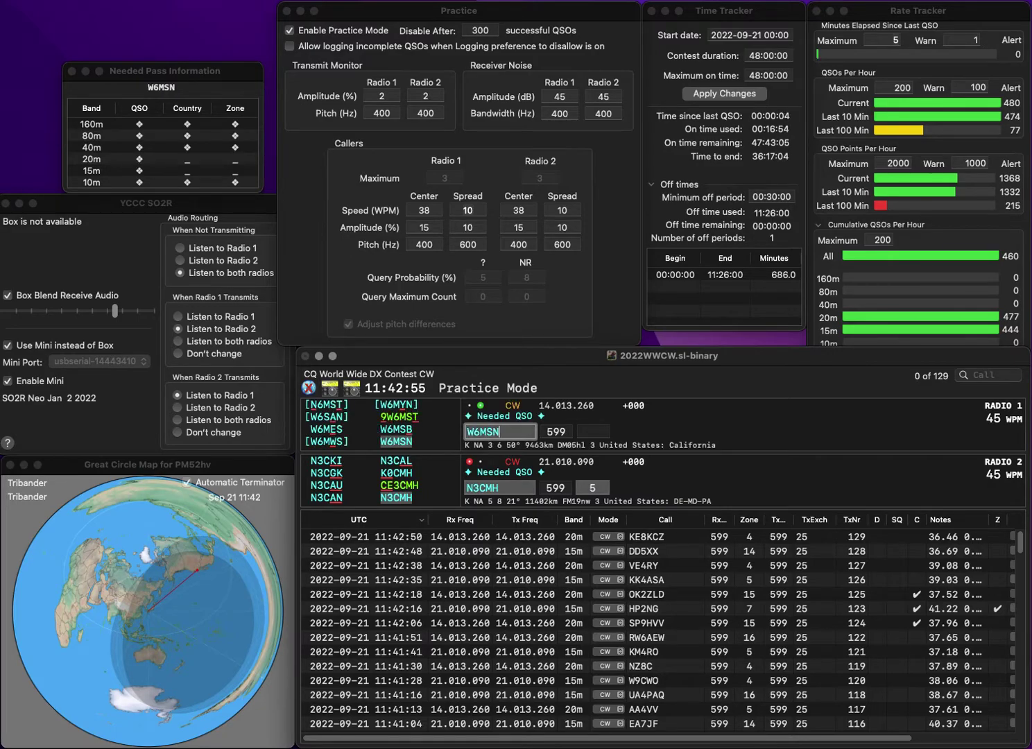
{"action": "key", "text": "Return"}
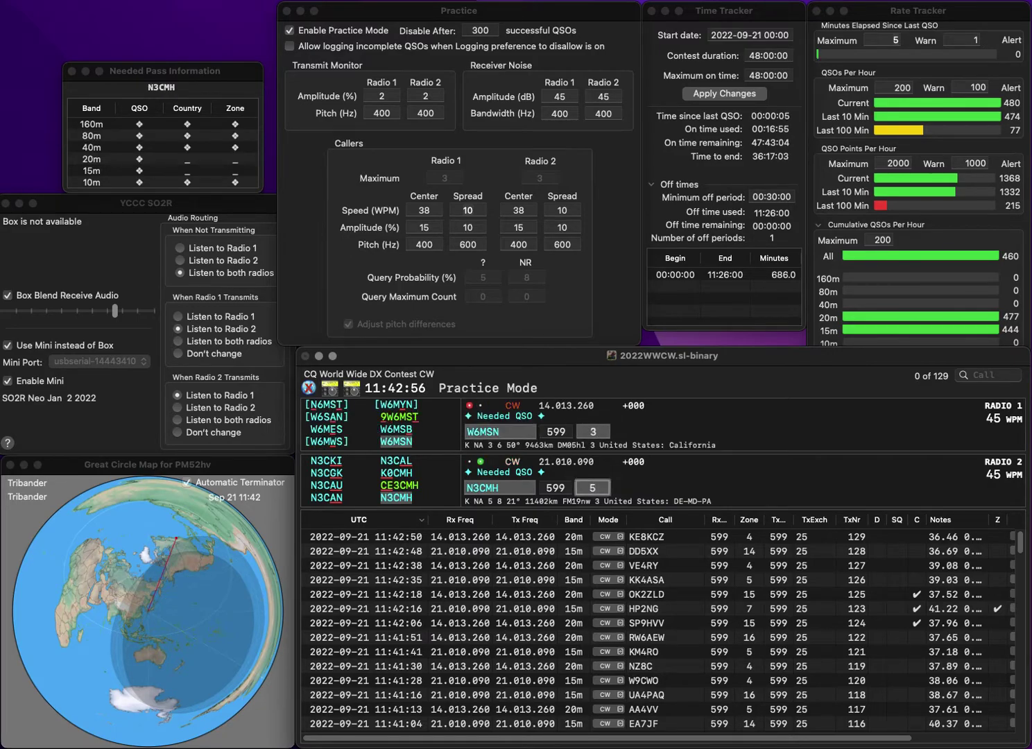
{"action": "key", "text": "Return"}
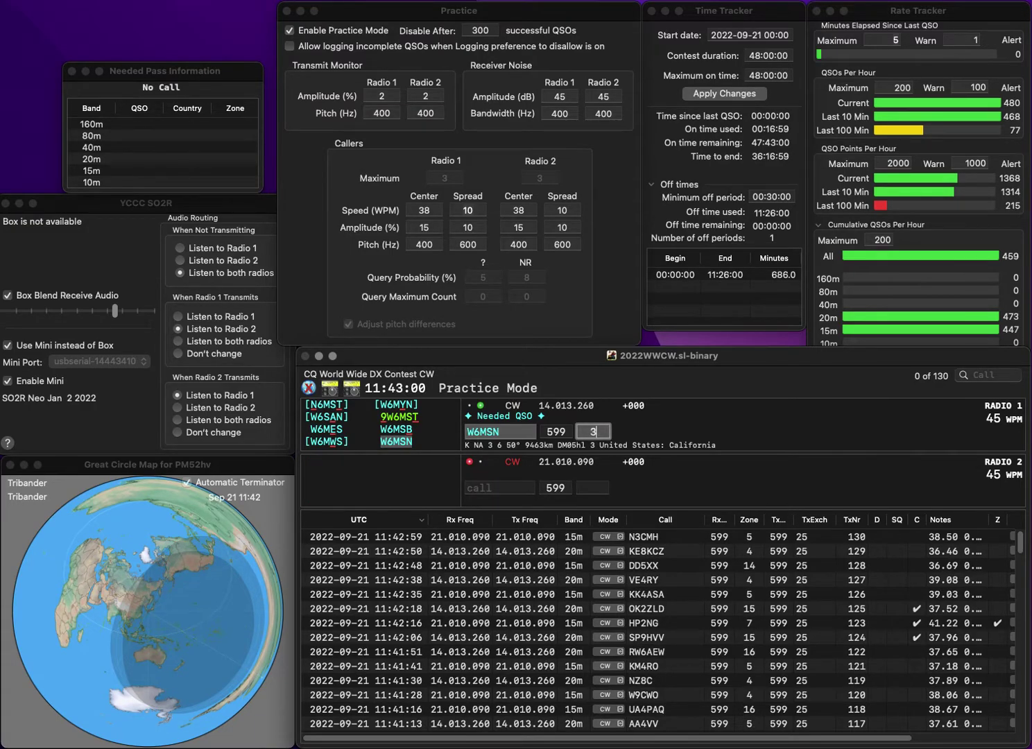
{"action": "key", "text": "Return"}
Work and log N0OSC on Radio 2 and AE9LL on Radio 1, both with zone 4
{"action": "type", "text": "N0OSC"}
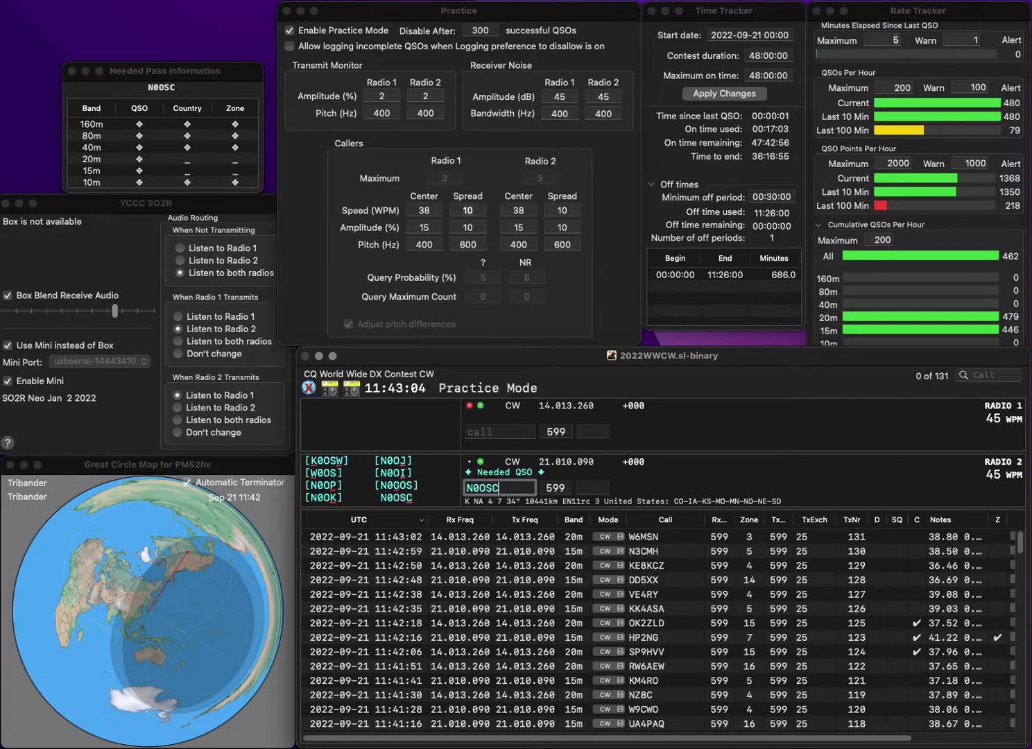
{"action": "key", "text": "Return"}
{"action": "type", "text": "AE"}
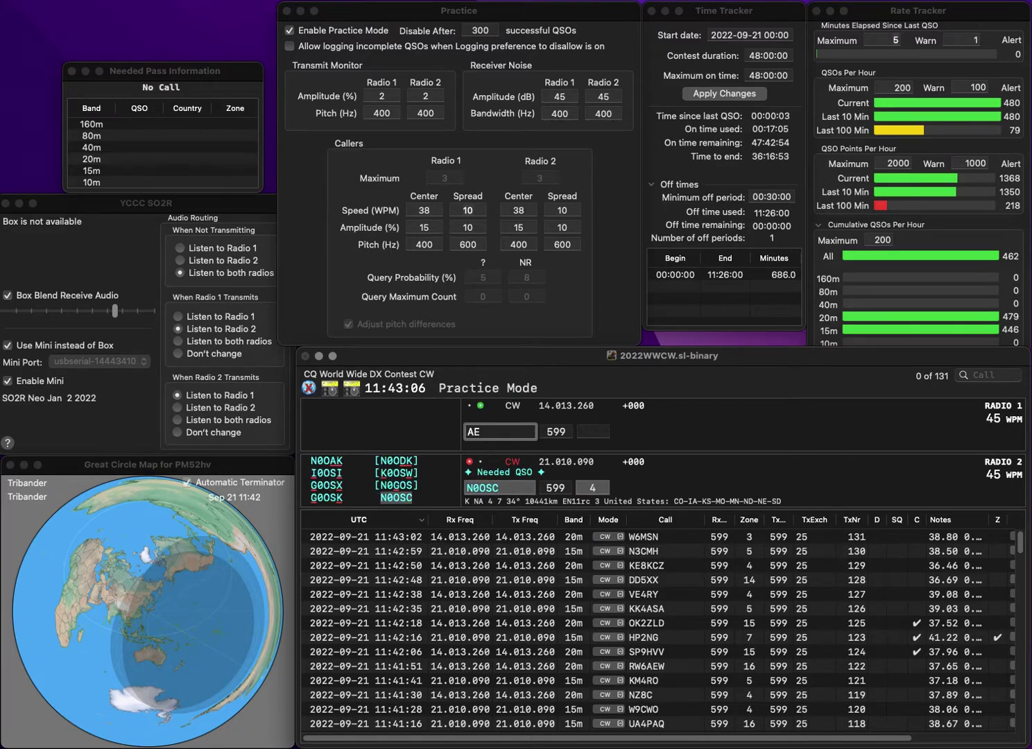
{"action": "type", "text": "9LL"}
{"action": "key", "text": "Return"}
{"action": "key", "text": "space"}
{"action": "key", "text": "Return"}
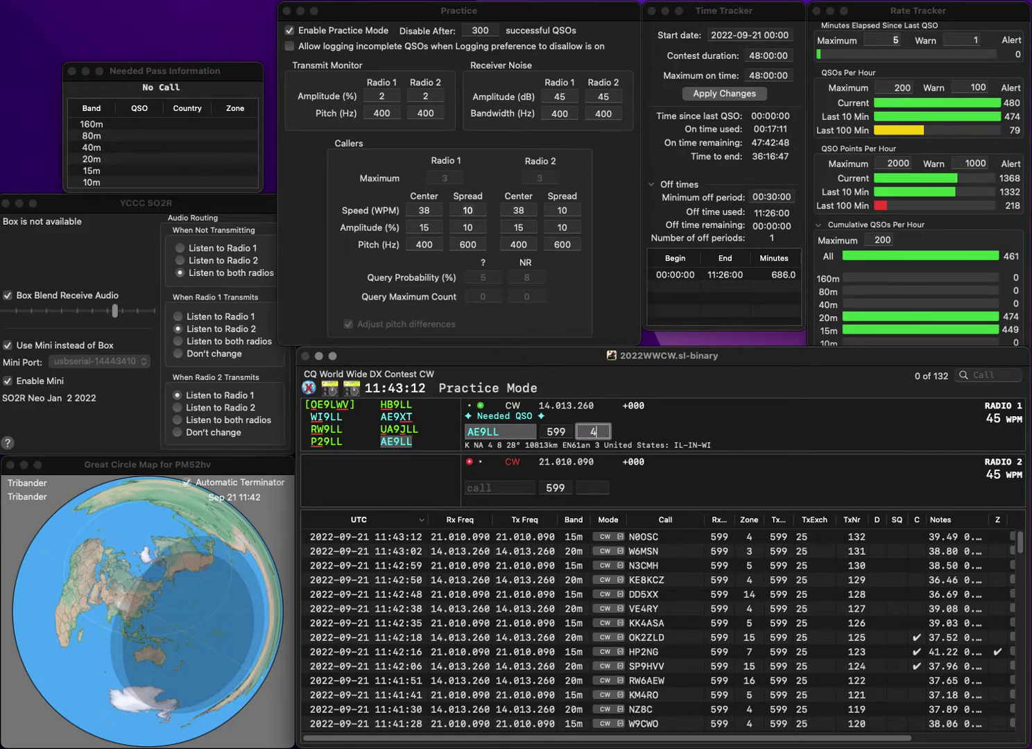
{"action": "key", "text": "Return"}
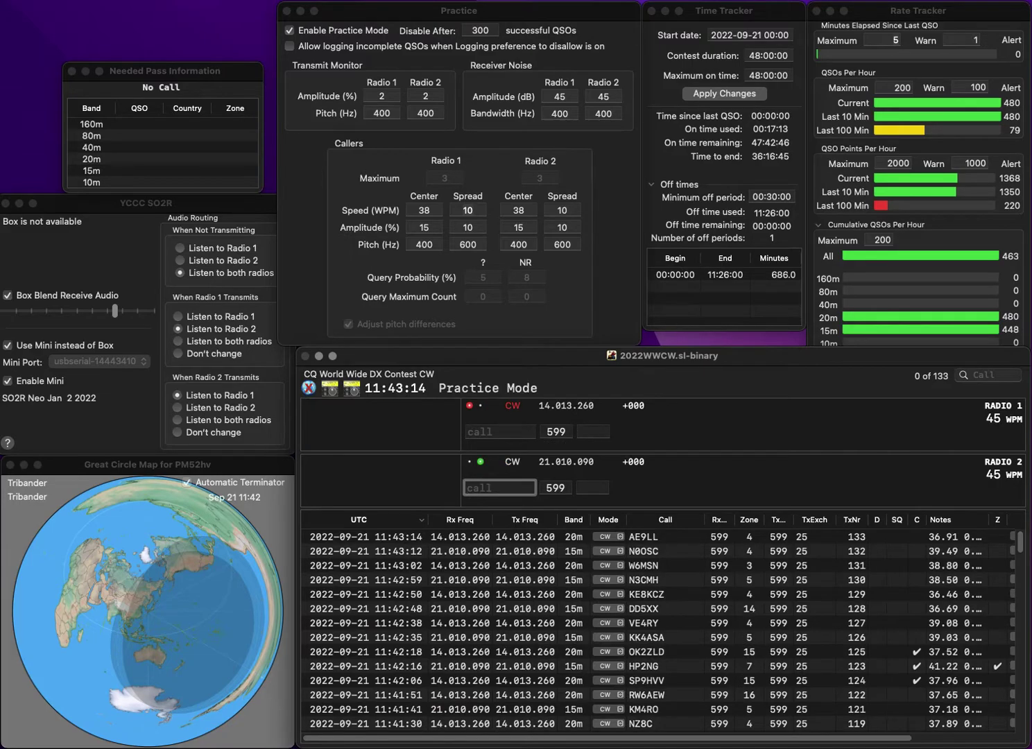
{"action": "type", "text": "YD1EMV"}
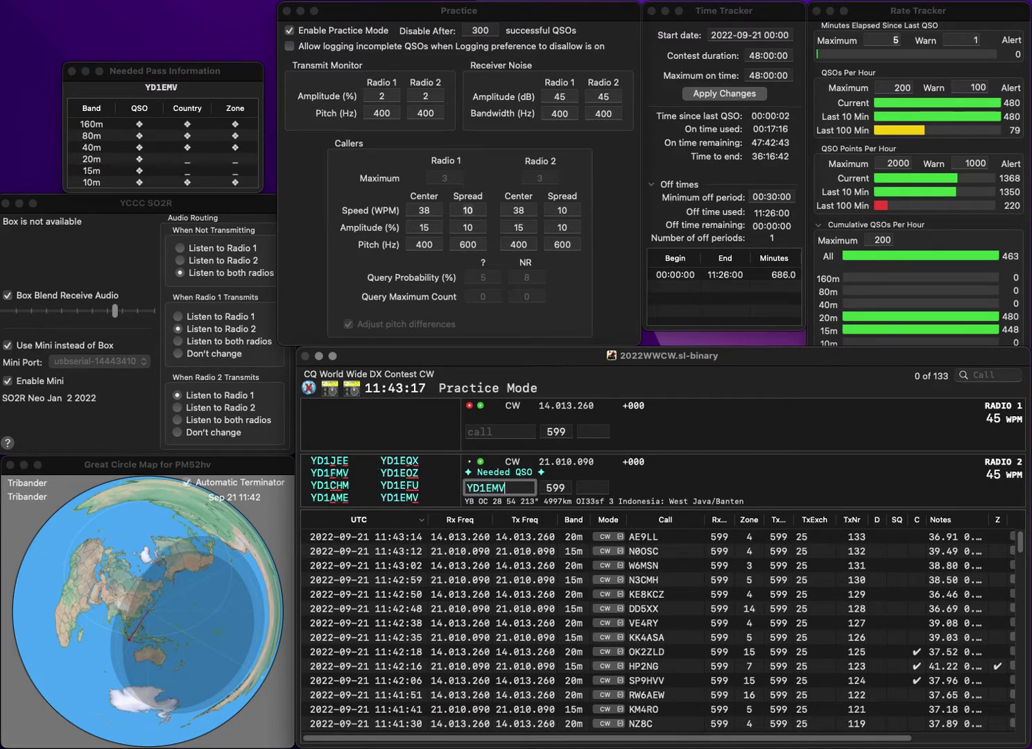
{"action": "key", "text": "Return"}
{"action": "type", "text": "RP7"}
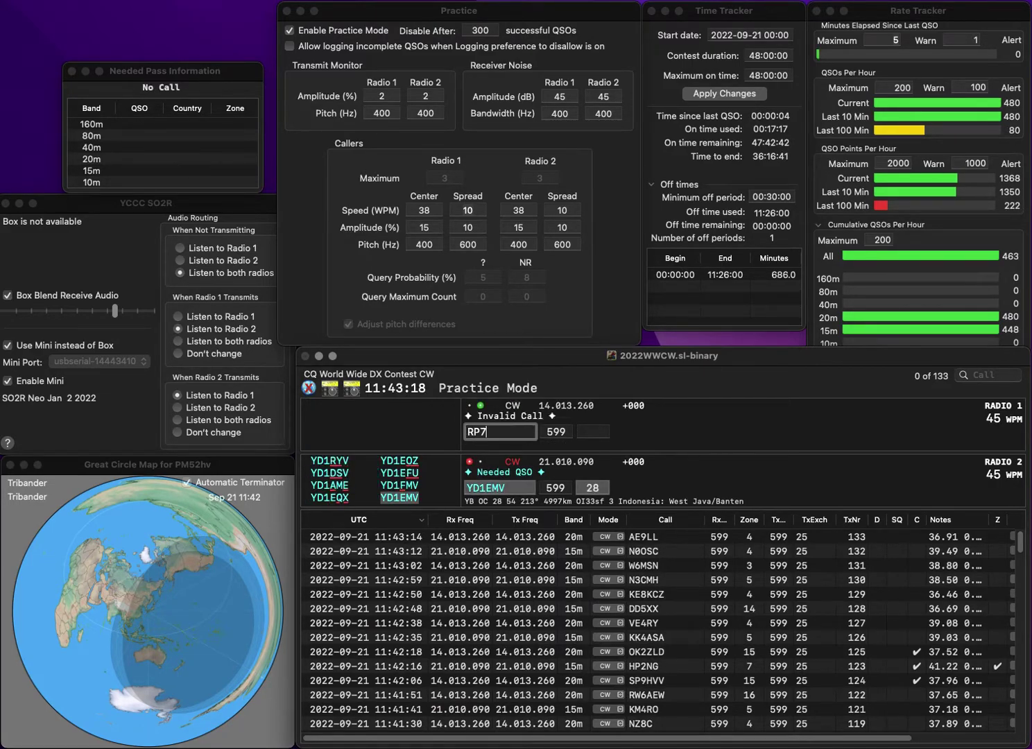
{"action": "type", "text": "7WN"}
{"action": "key", "text": "Return"}
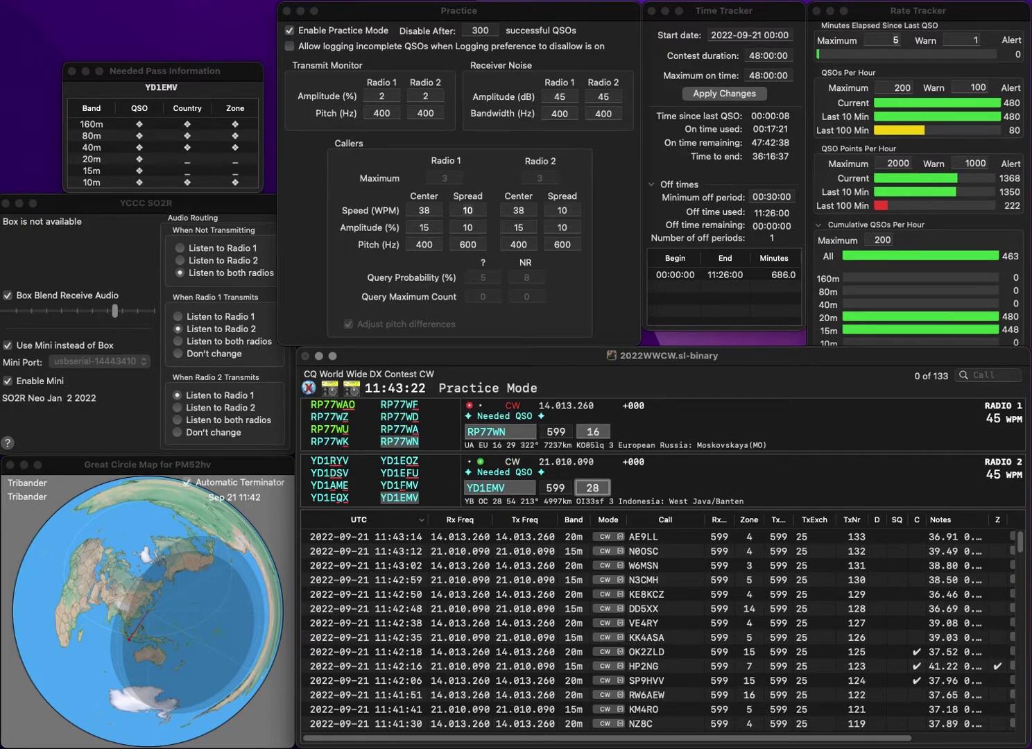
{"action": "key", "text": "Return"}
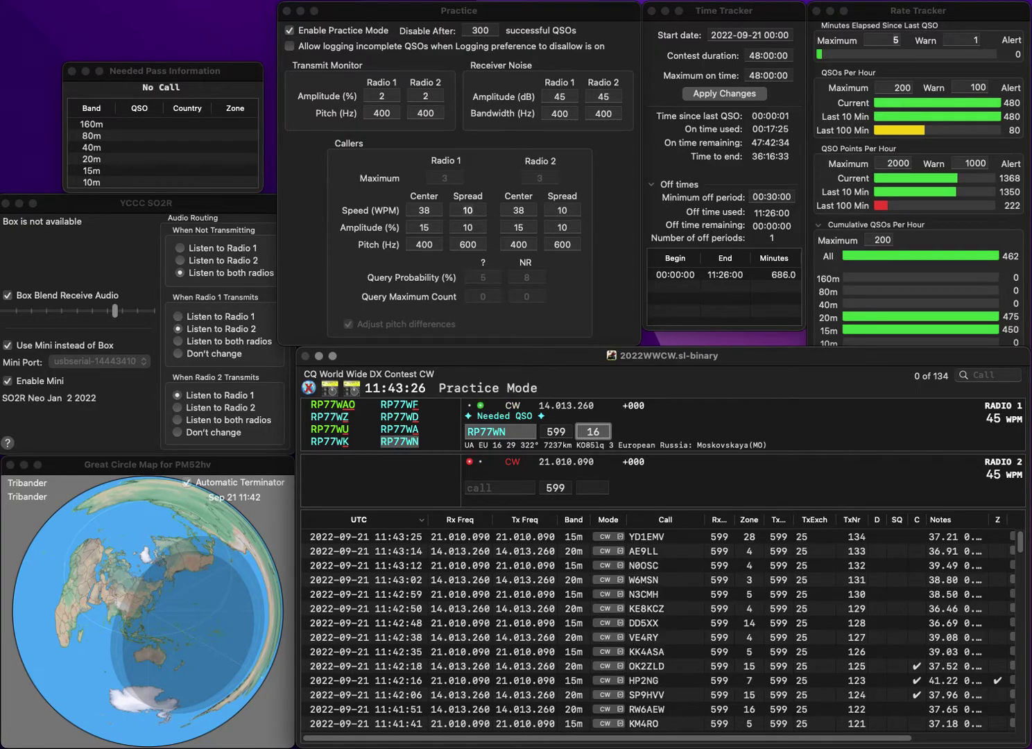
{"action": "key", "text": "Return"}
{"action": "type", "text": "6"}
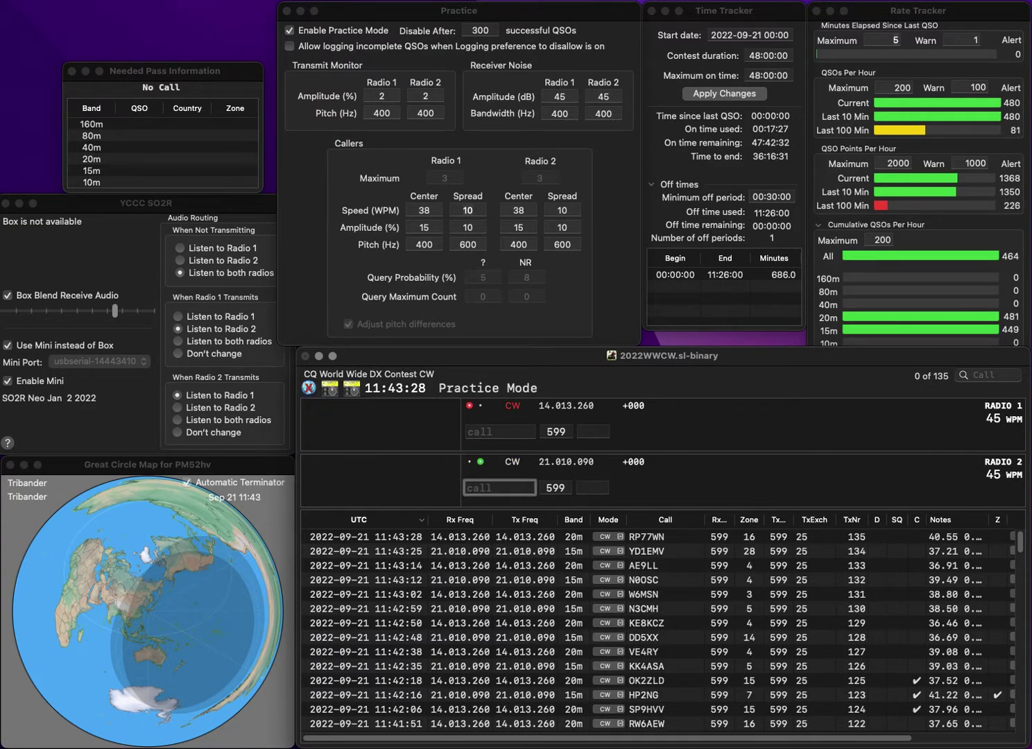
{"action": "type", "text": "WB6W"}
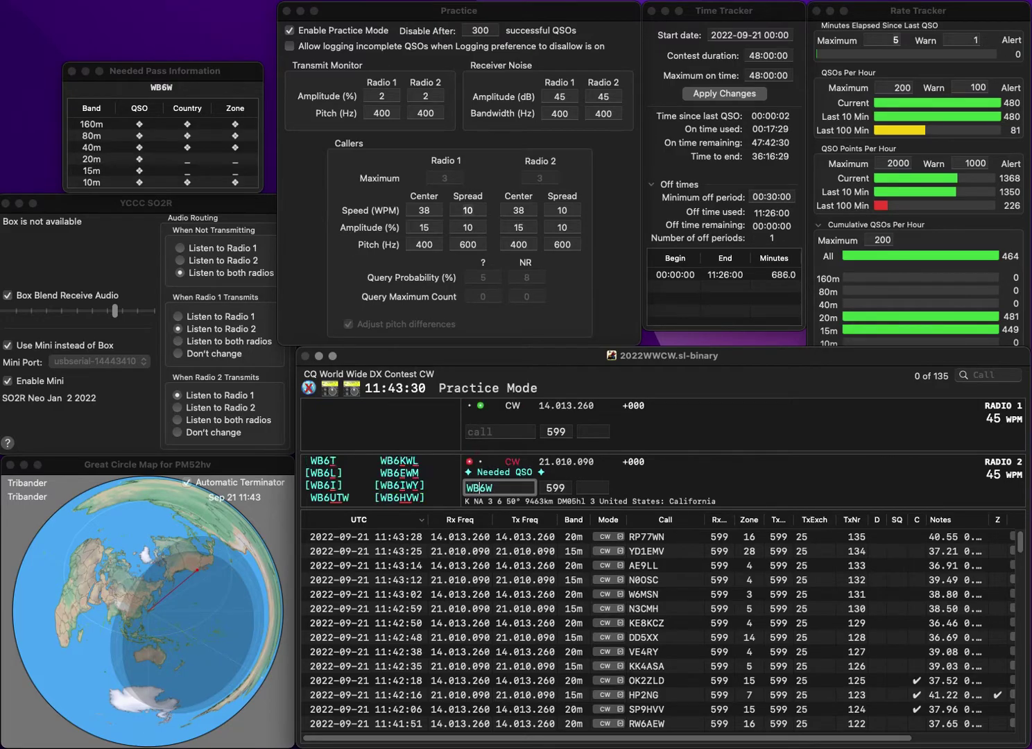
{"action": "key", "text": "Return"}
{"action": "type", "text": "JP1EWY"}
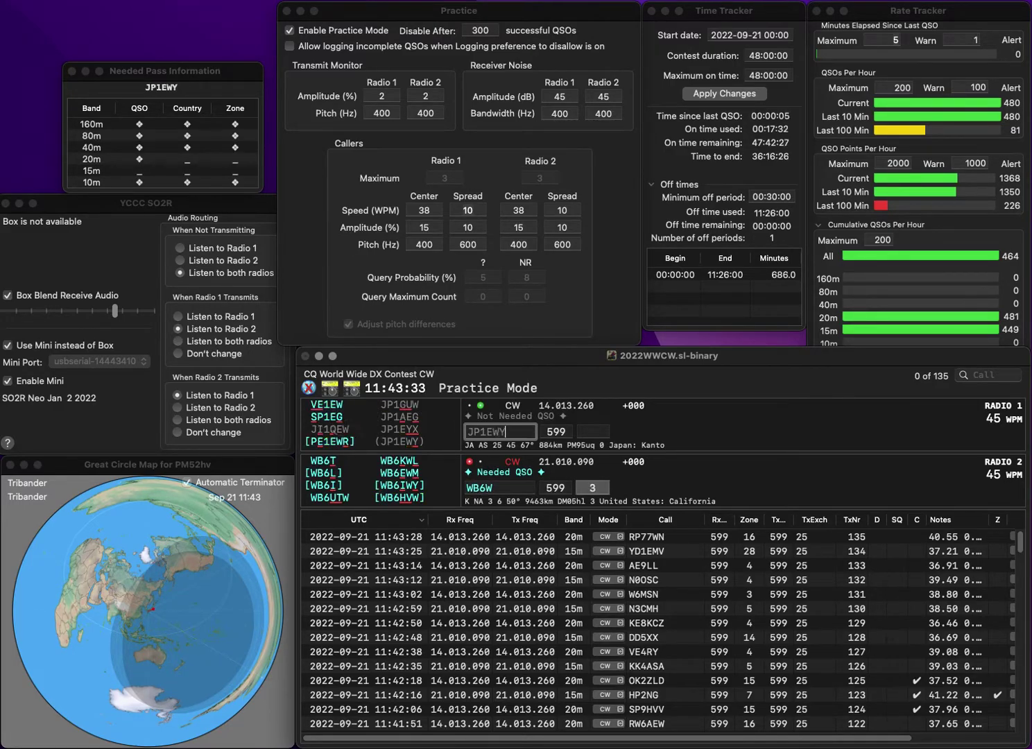
{"action": "key", "text": "Return"}
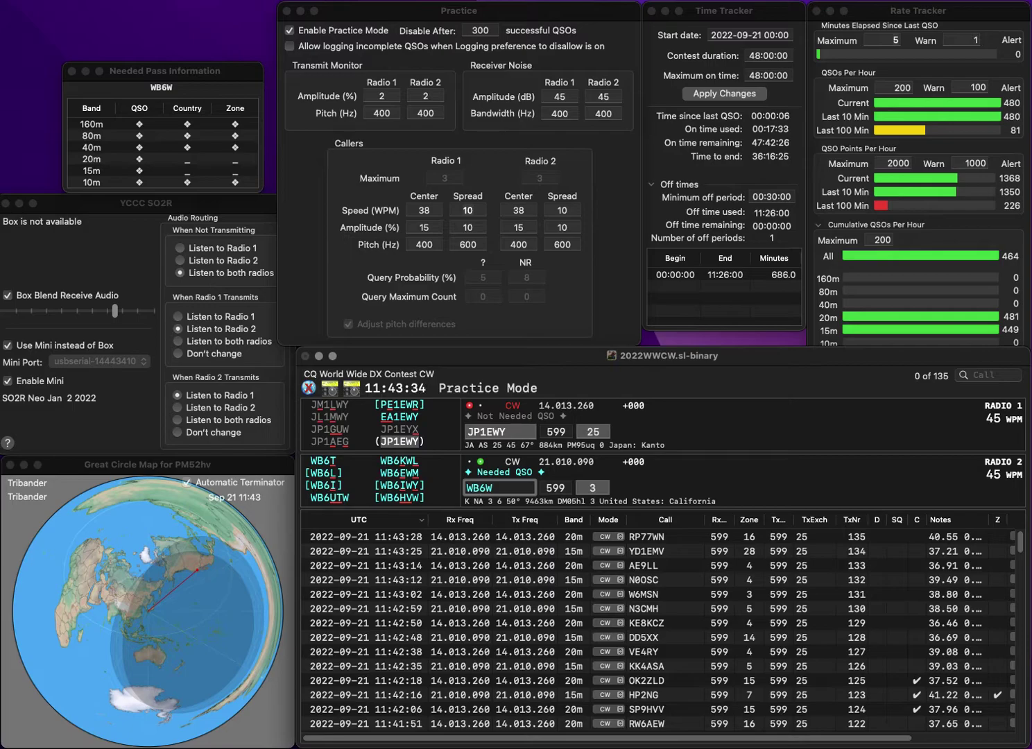
{"action": "type", "text": "WN6W"}
{"action": "key", "text": "Return"}
{"action": "key", "text": "space"}
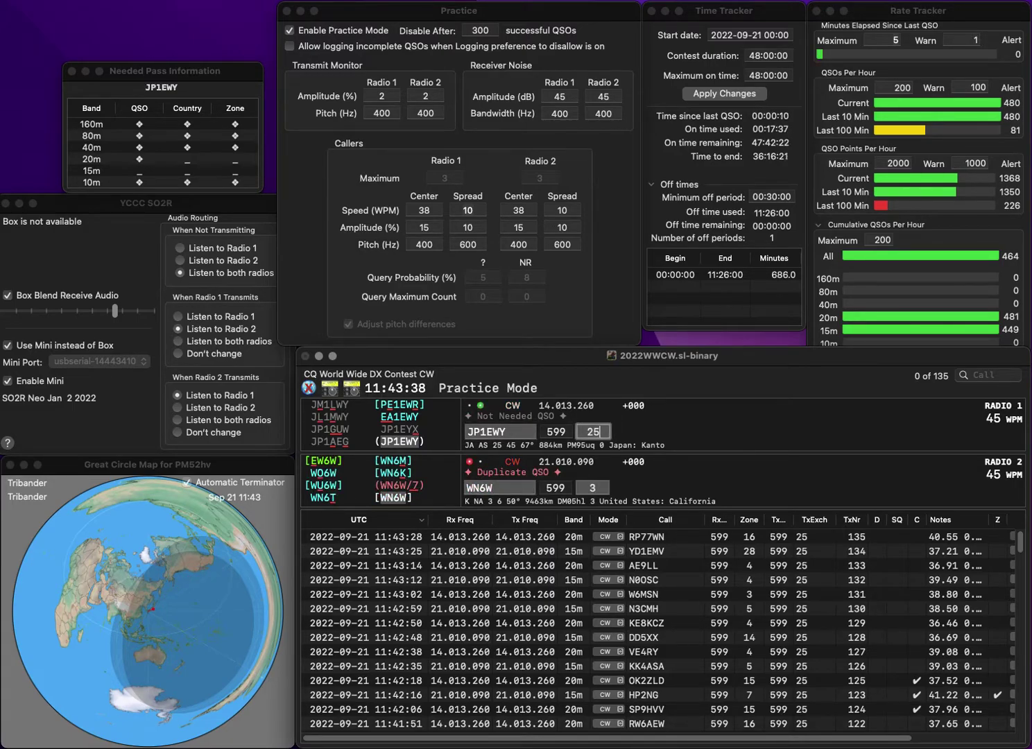
{"action": "key", "text": "Return"}
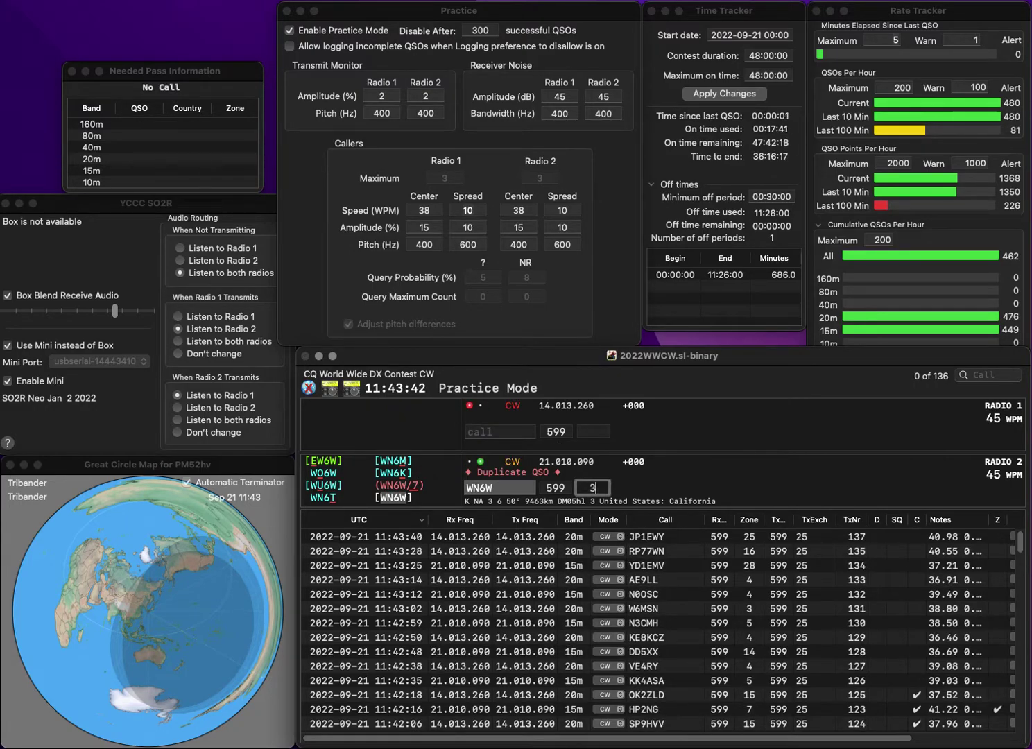
{"action": "key", "text": "Return"}
{"action": "type", "text": "MU0FAF"}
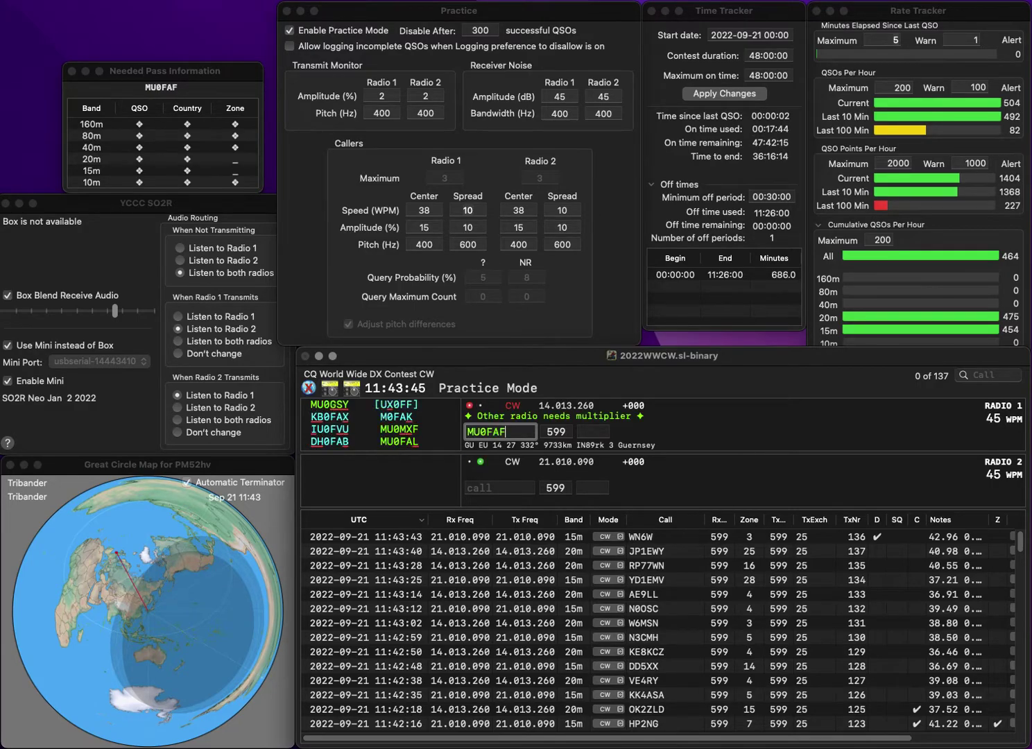
{"action": "key", "text": "Return"}
{"action": "type", "text": "WA"}
{"action": "key", "text": "Return"}
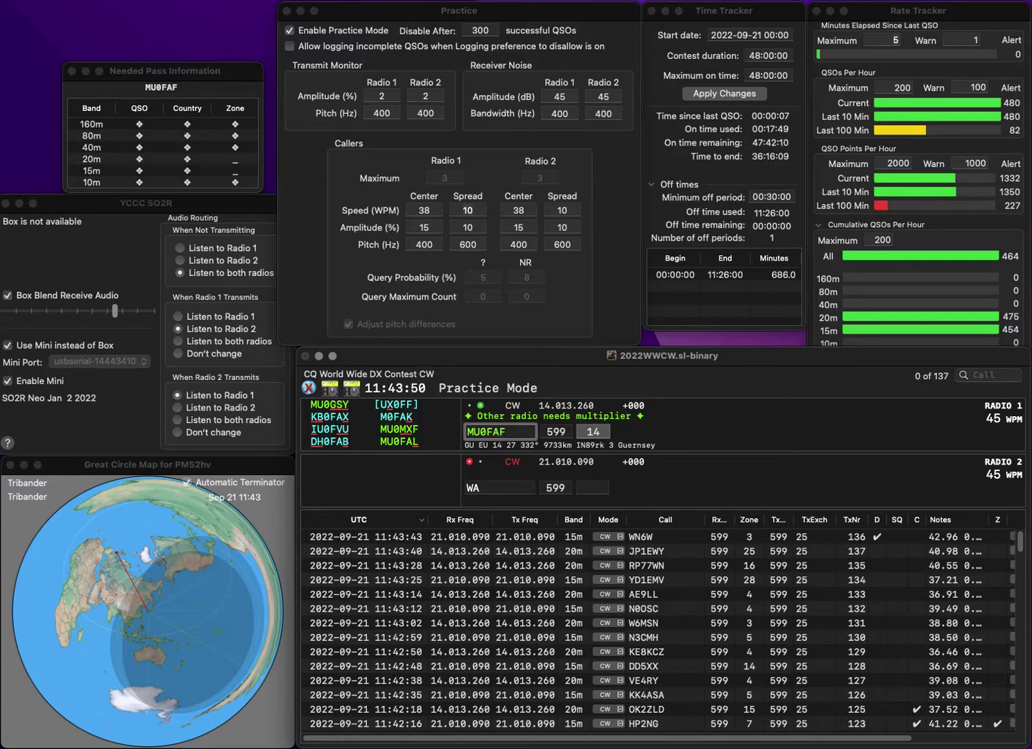
{"action": "key", "text": "BackSpace"}
{"action": "type", "text": "L"}
{"action": "key", "text": "Return"}
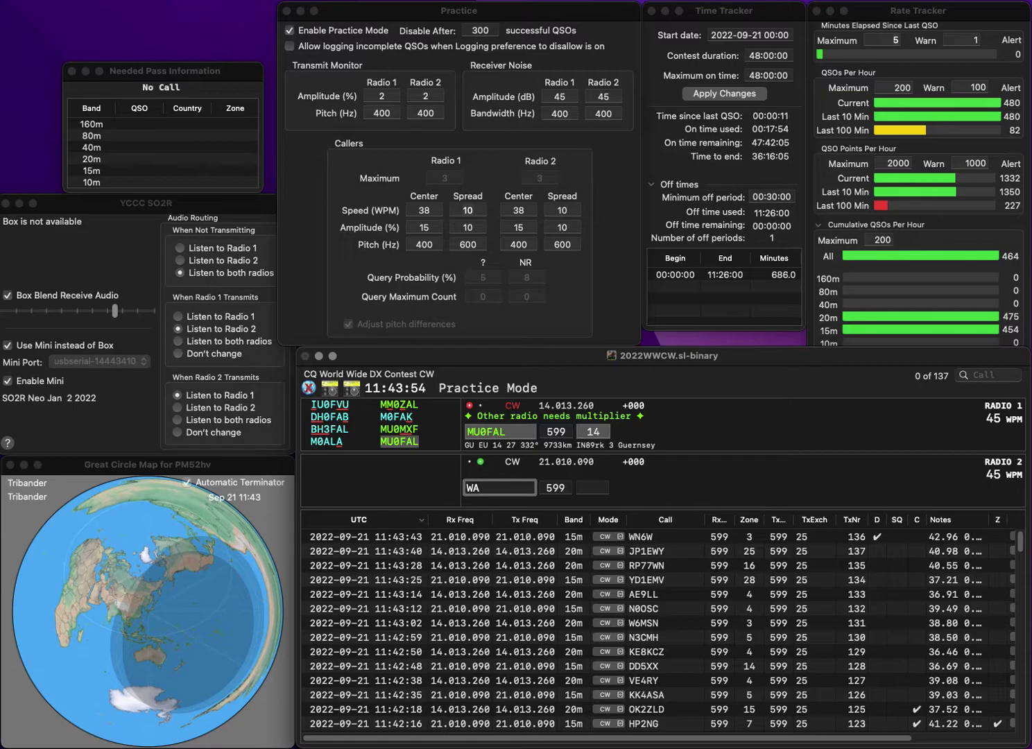
{"action": "type", "text": "PA"}
{"action": "key", "text": "Delete"}
{"action": "type", "text": "4A"}
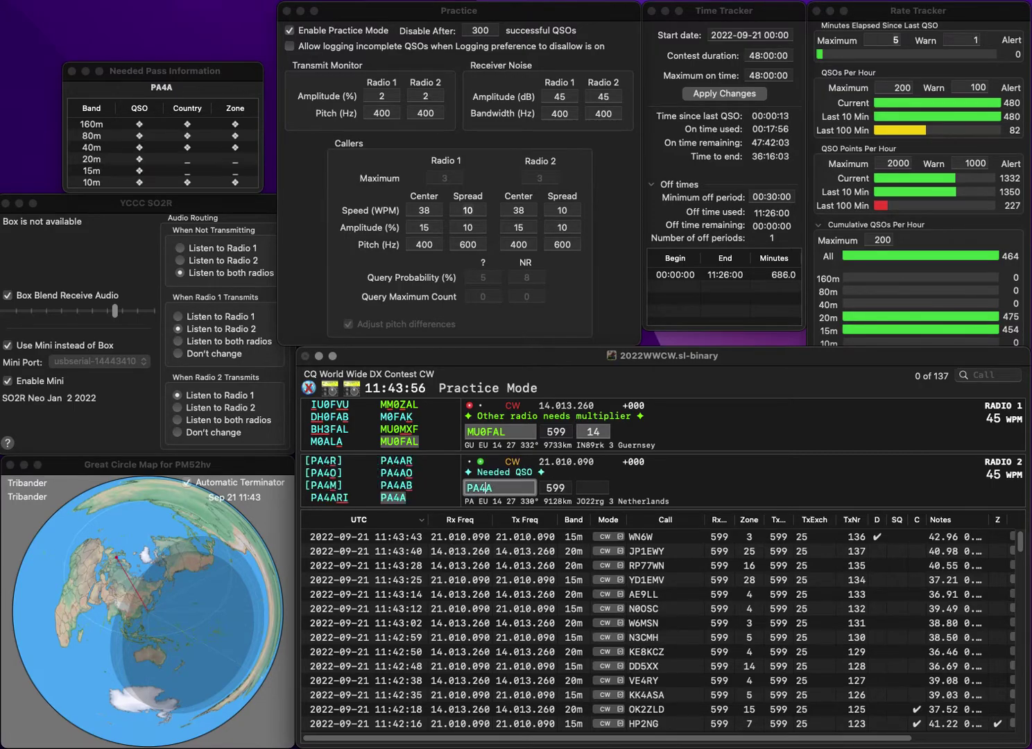
{"action": "key", "text": "Return"}
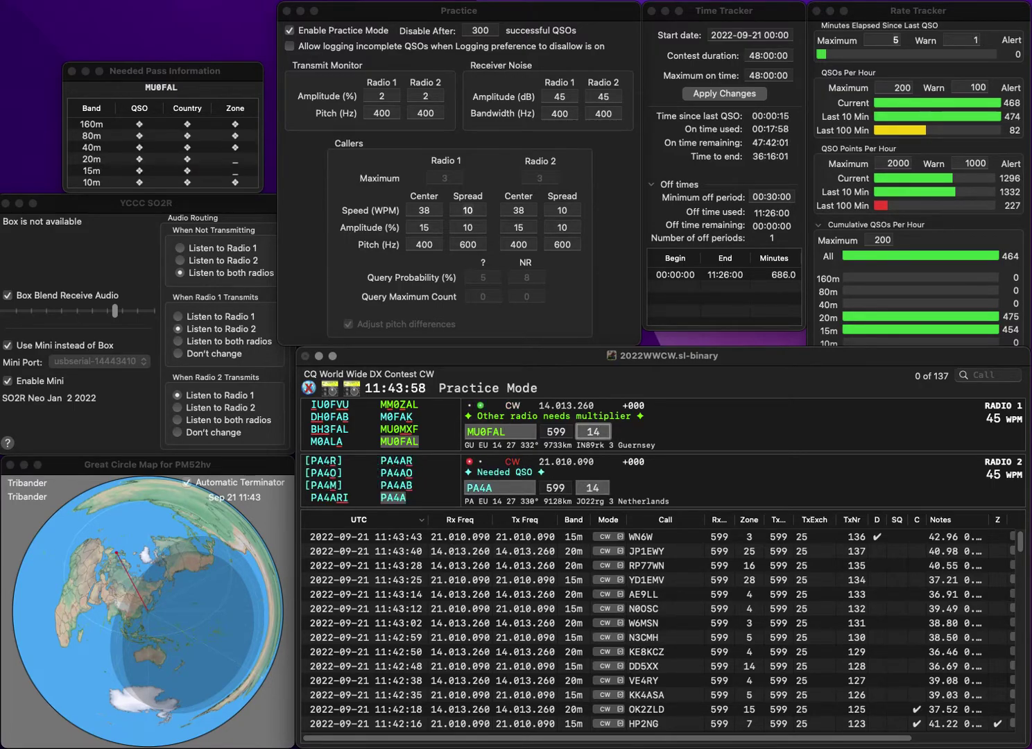
{"action": "key", "text": "Return"}
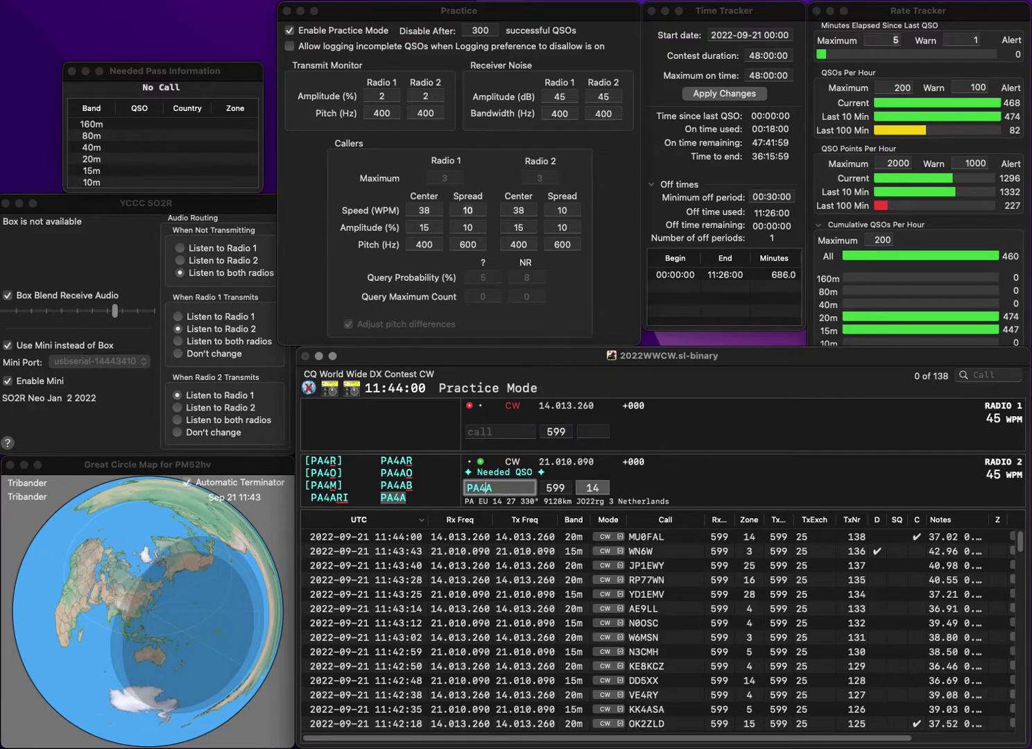
{"action": "key", "text": "Return"}
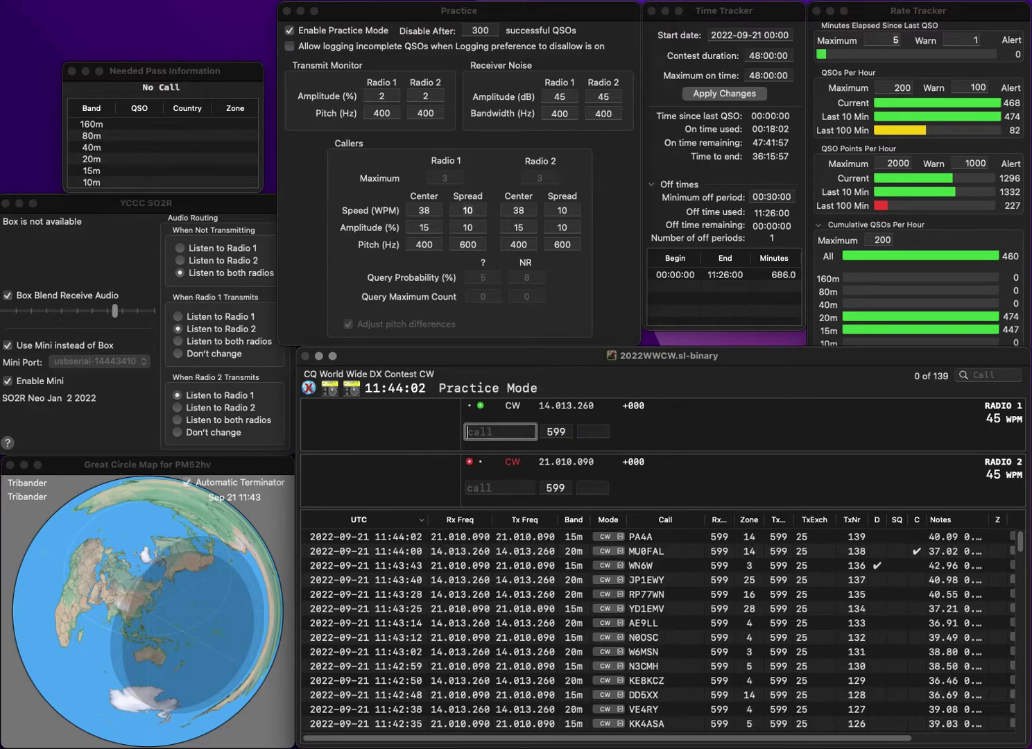
{"action": "type", "text": "K2SE"}
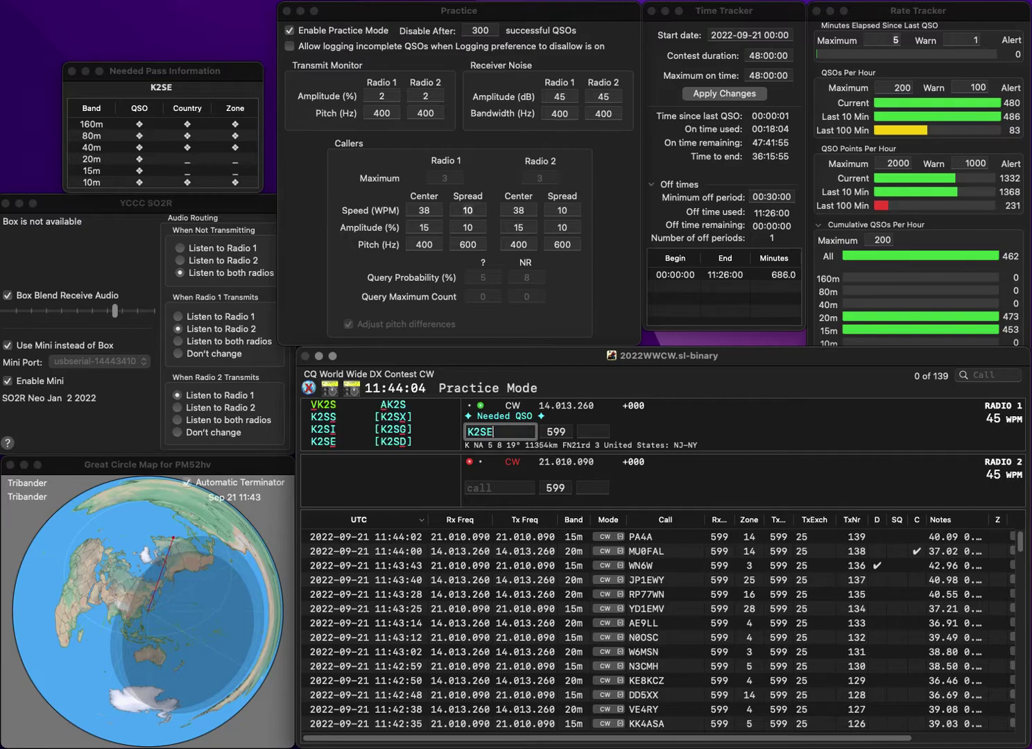
{"action": "key", "text": "Return"}
{"action": "type", "text": "K5UA"}
{"action": "key", "text": "Return"}
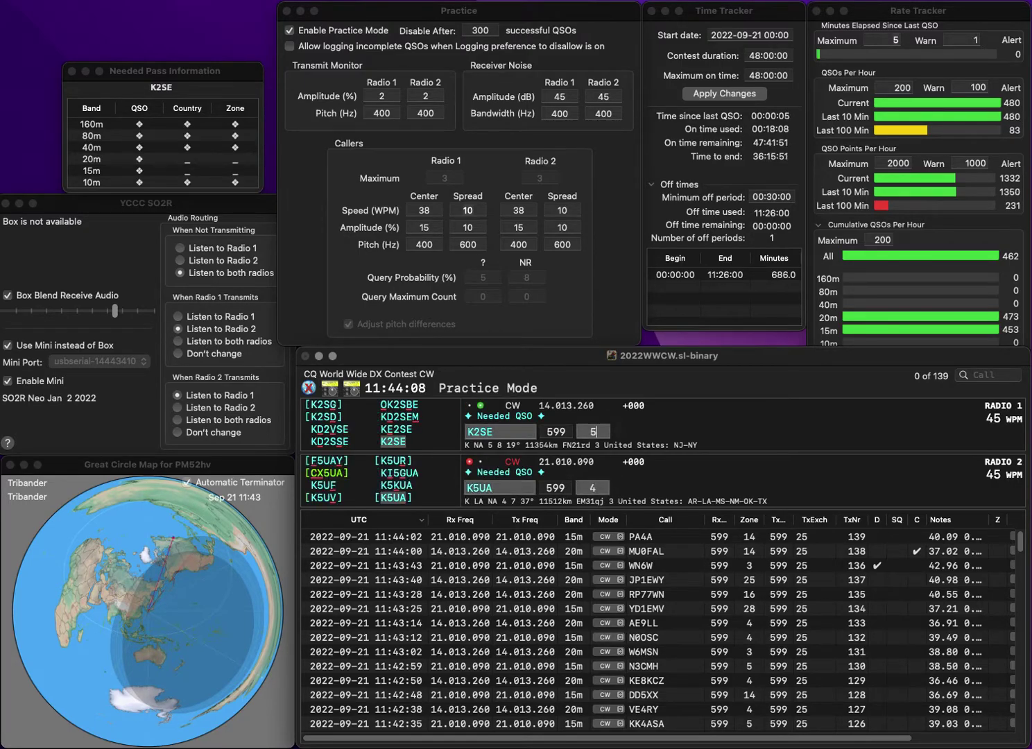
{"action": "key", "text": "Return"}
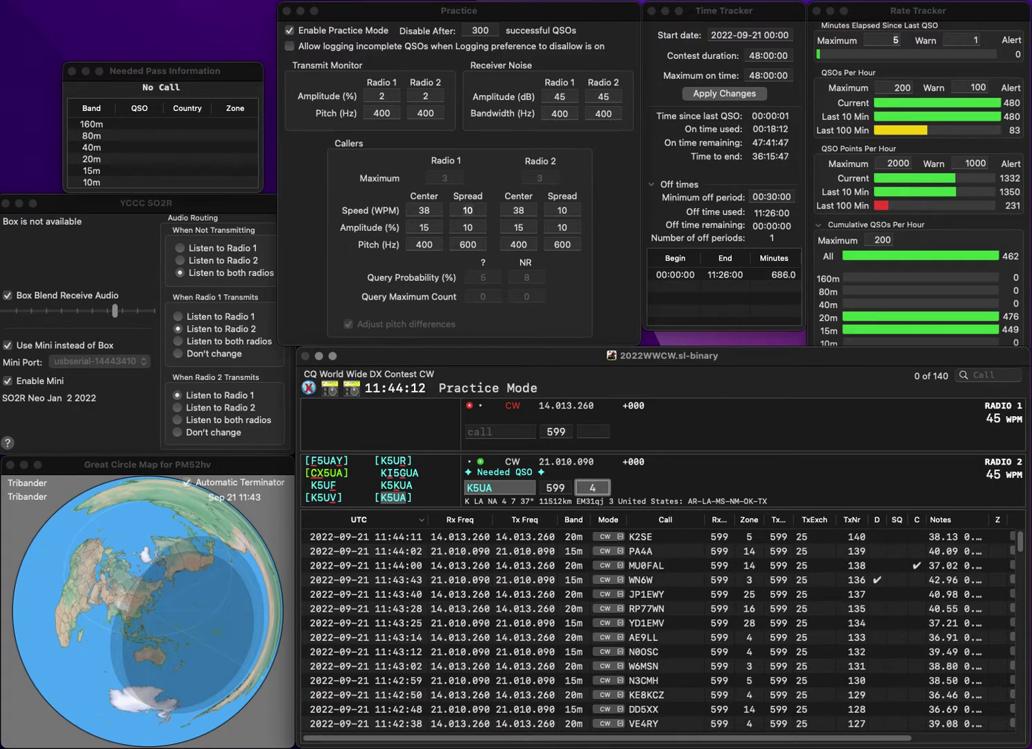
{"action": "key", "text": "Return"}
Work and log K1CVT on Radio 1 with zone 5 and UT1U on Radio 2 with zone 16
{"action": "type", "text": "K1CVT"}
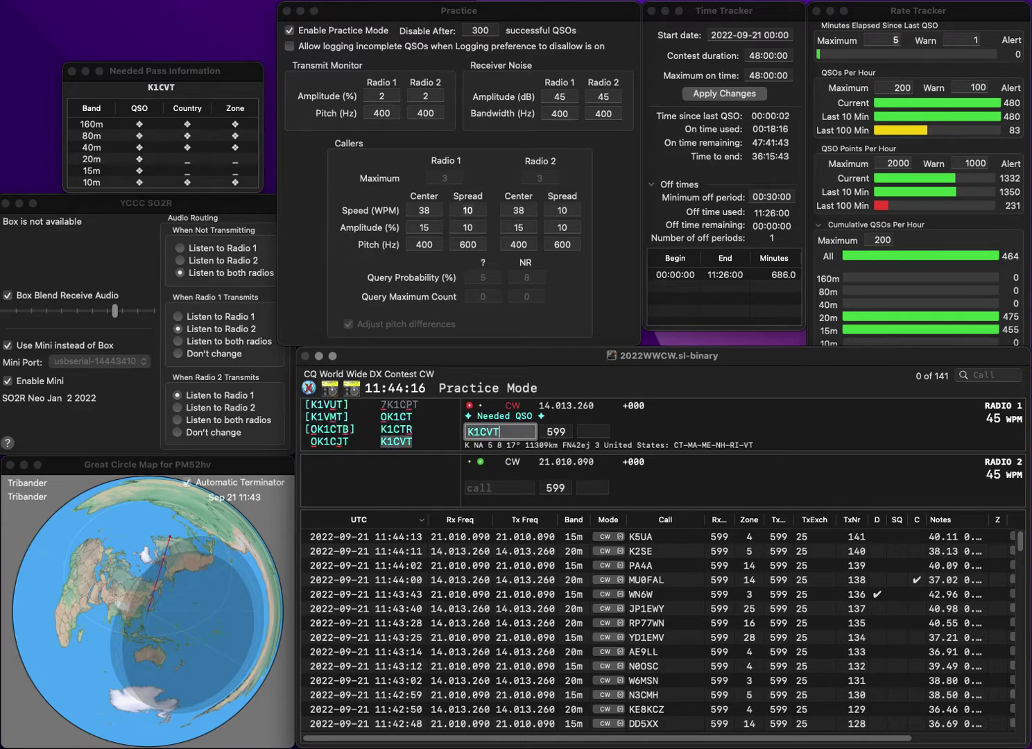
{"action": "key", "text": "Return"}
{"action": "type", "text": "UT1U"}
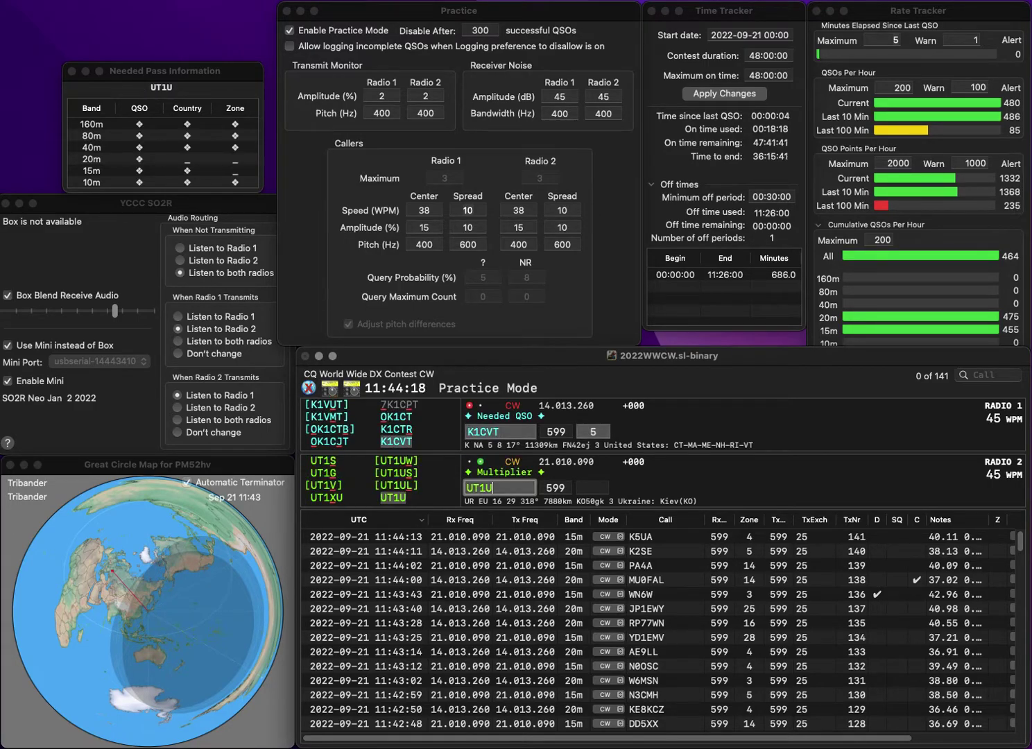
{"action": "key", "text": "Return"}
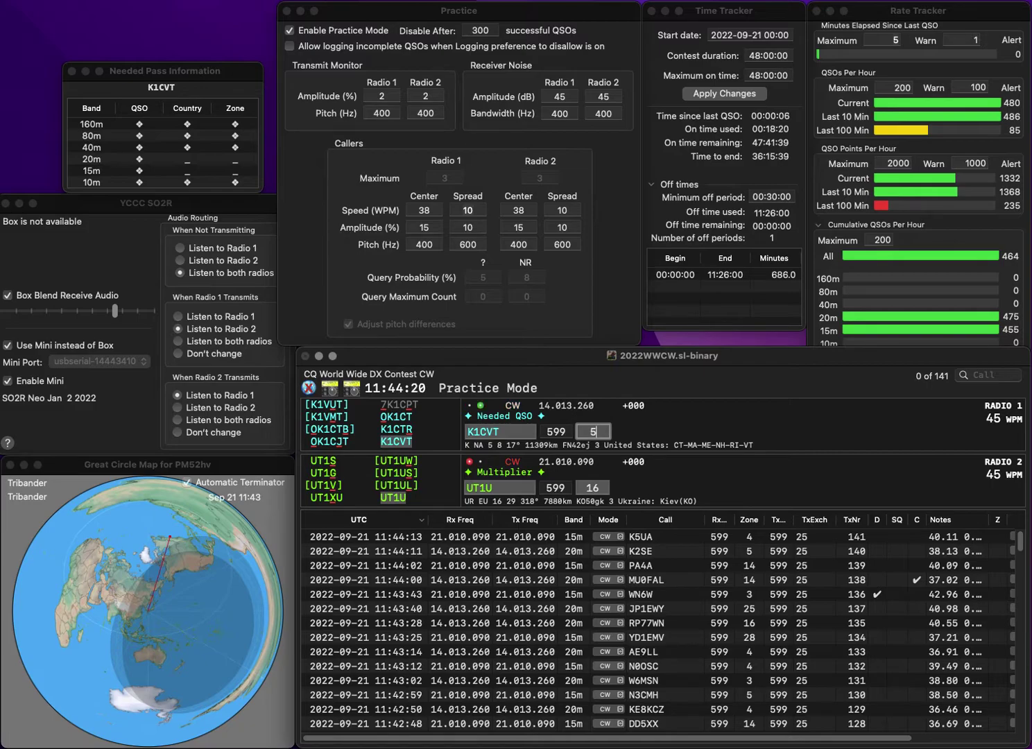
{"action": "key", "text": "Return"}
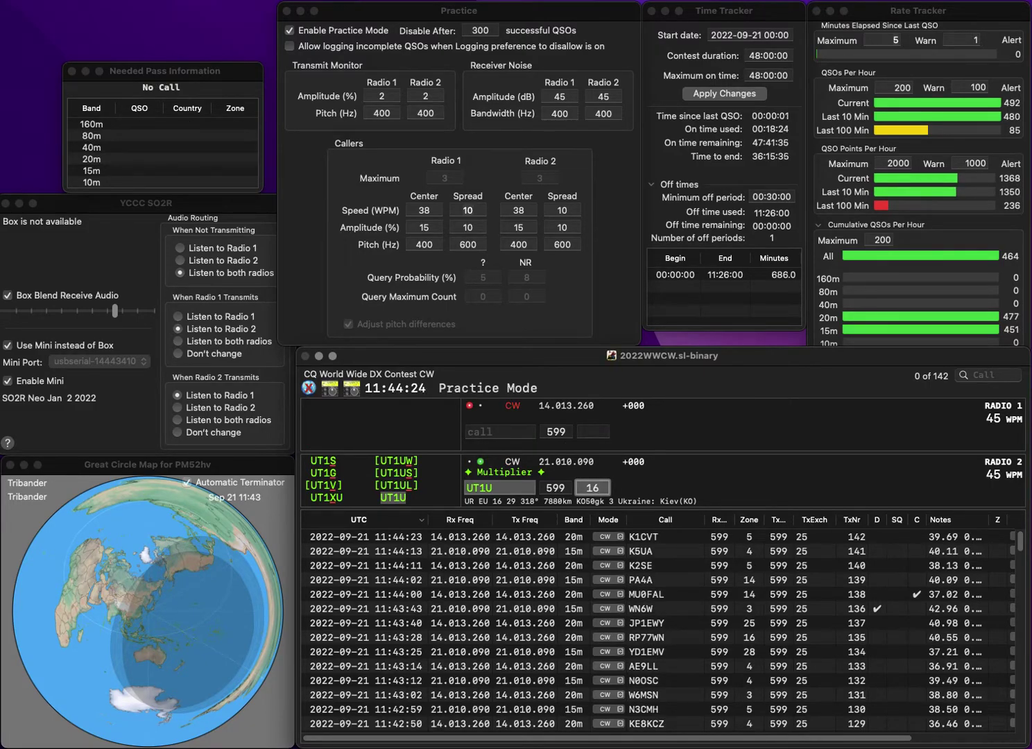
{"action": "key", "text": "Return"}
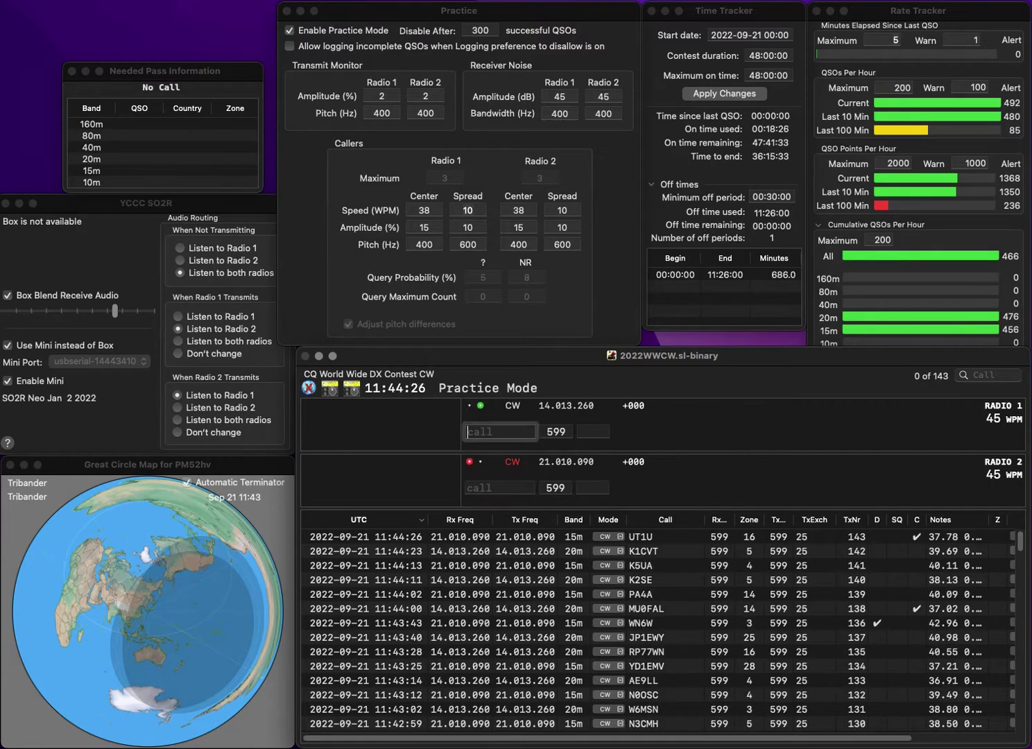
{"action": "type", "text": "3TR"}
{"action": "key", "text": "Return"}
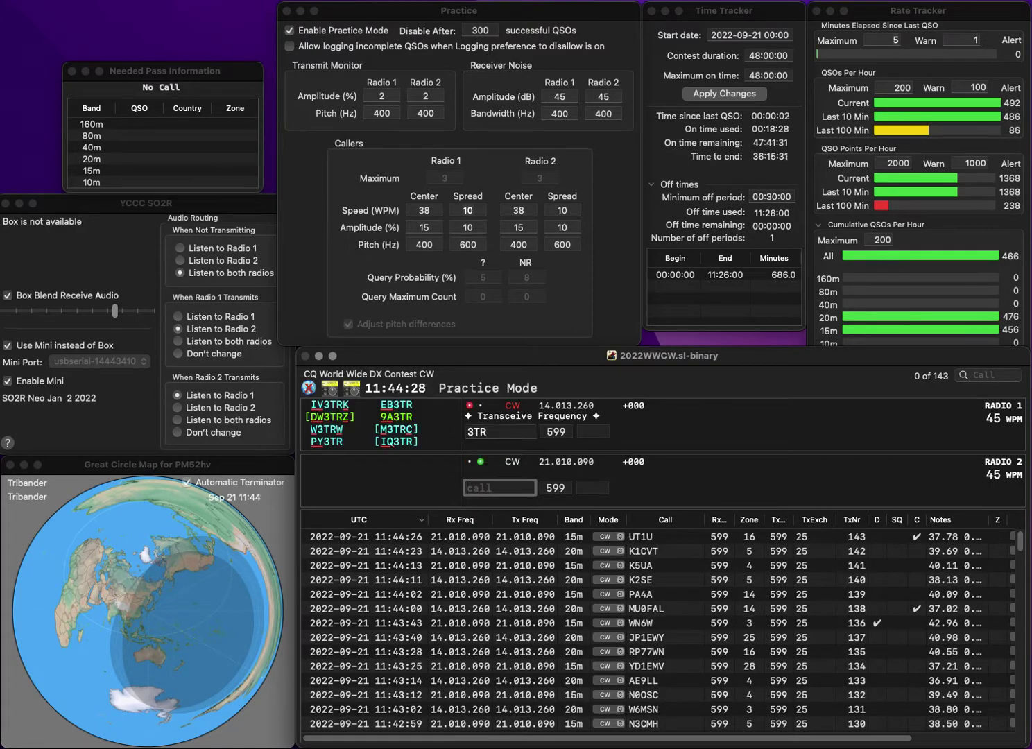
{"action": "type", "text": "K"}
{"action": "type", "text": "9YL"}
{"action": "type", "text": "Z"}
{"action": "type", "text": "WB"}
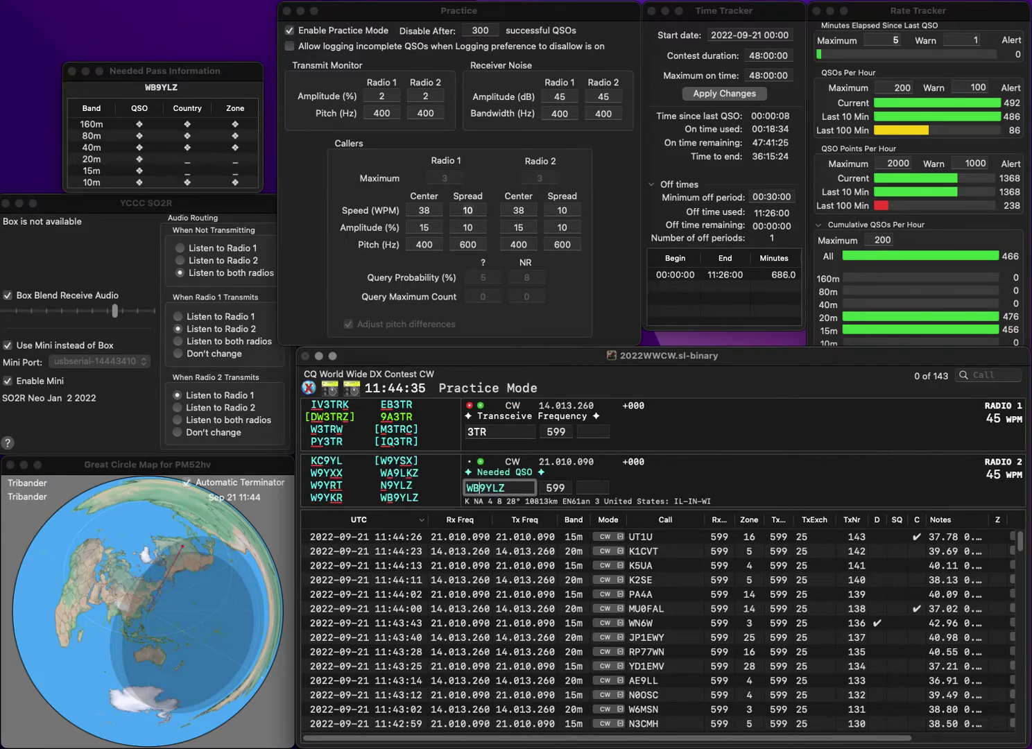
{"action": "key", "text": "Return"}
Complete the Radio 1 call as DF3TR, log WB9YLZ on Radio 2 with zone 4, and correct the Radio 1 call to DF5TR
{"action": "type", "text": "DF"}
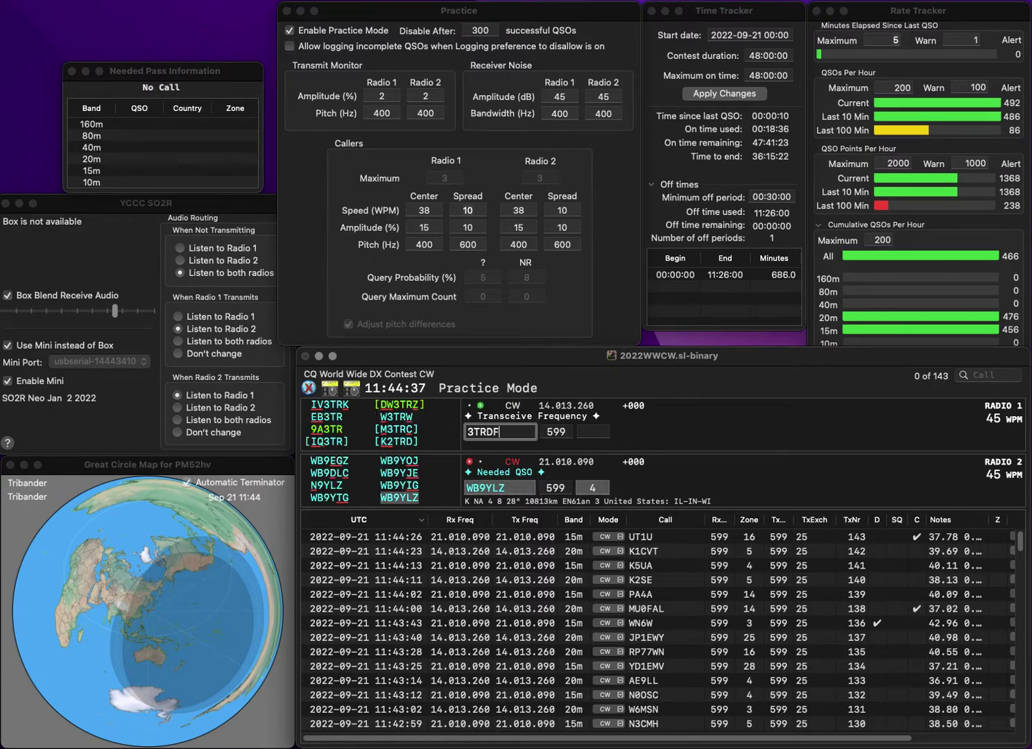
{"action": "key", "text": "BackSpace"}
{"action": "key", "text": "BackSpace"}
{"action": "type", "text": "DF"}
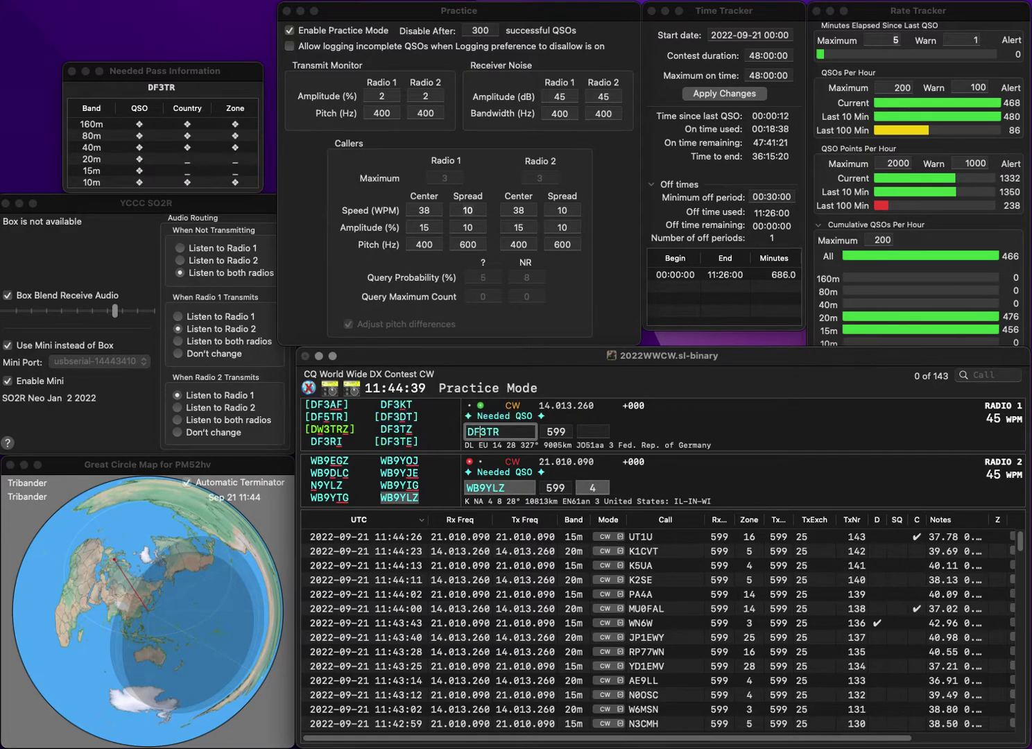
{"action": "key", "text": "Return"}
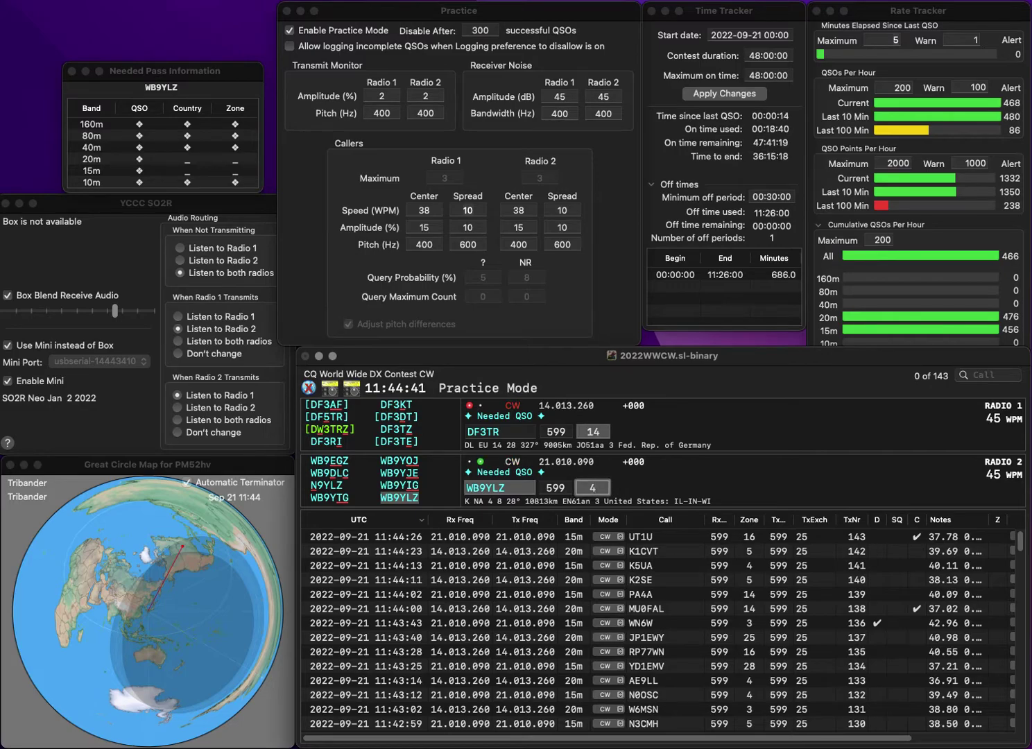
{"action": "key", "text": "Return"}
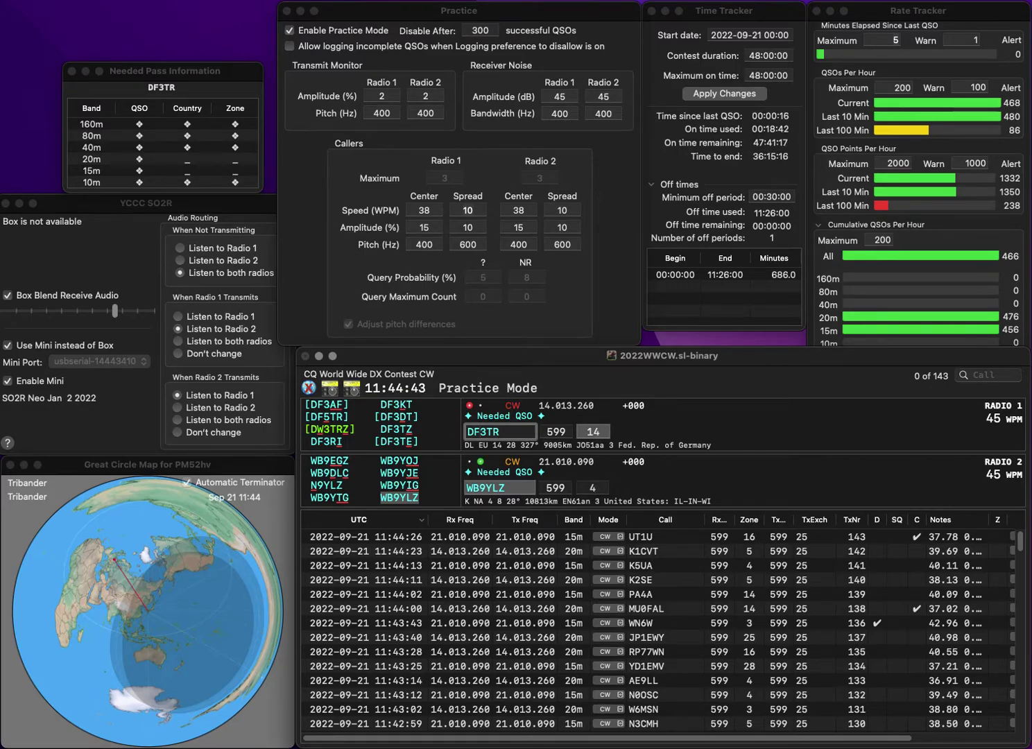
{"action": "key", "text": "BackSpace"}
{"action": "type", "text": "5"}
{"action": "key", "text": "Return"}
{"action": "type", "text": "K6"}
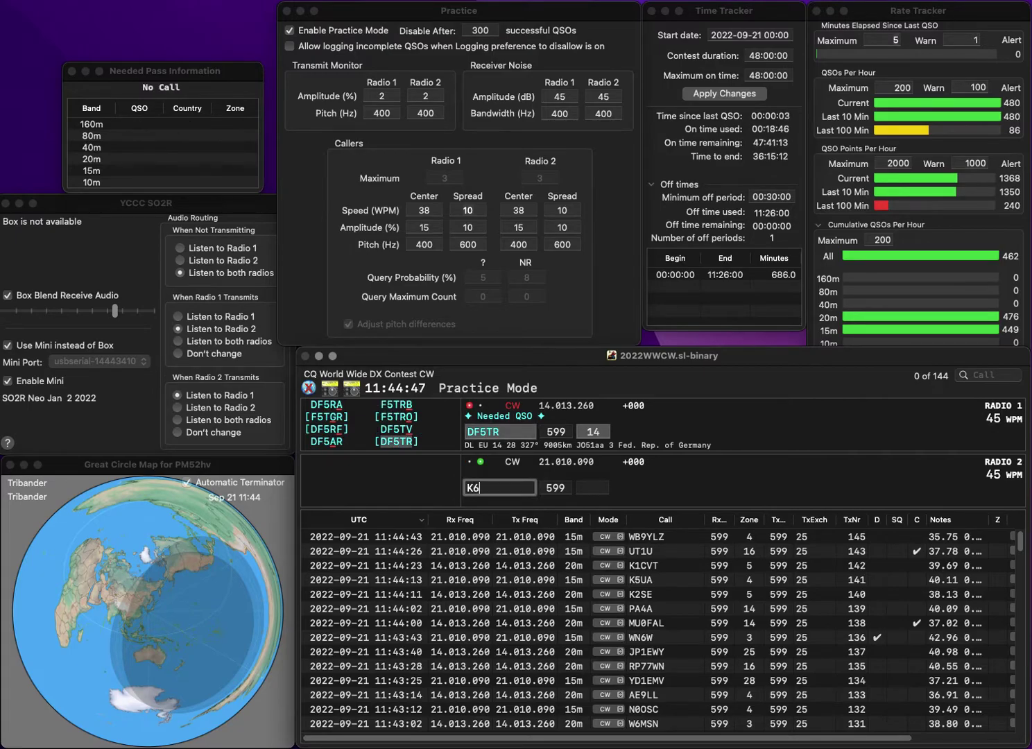
{"action": "type", "text": "RNK"}
{"action": "key", "text": "Return"}
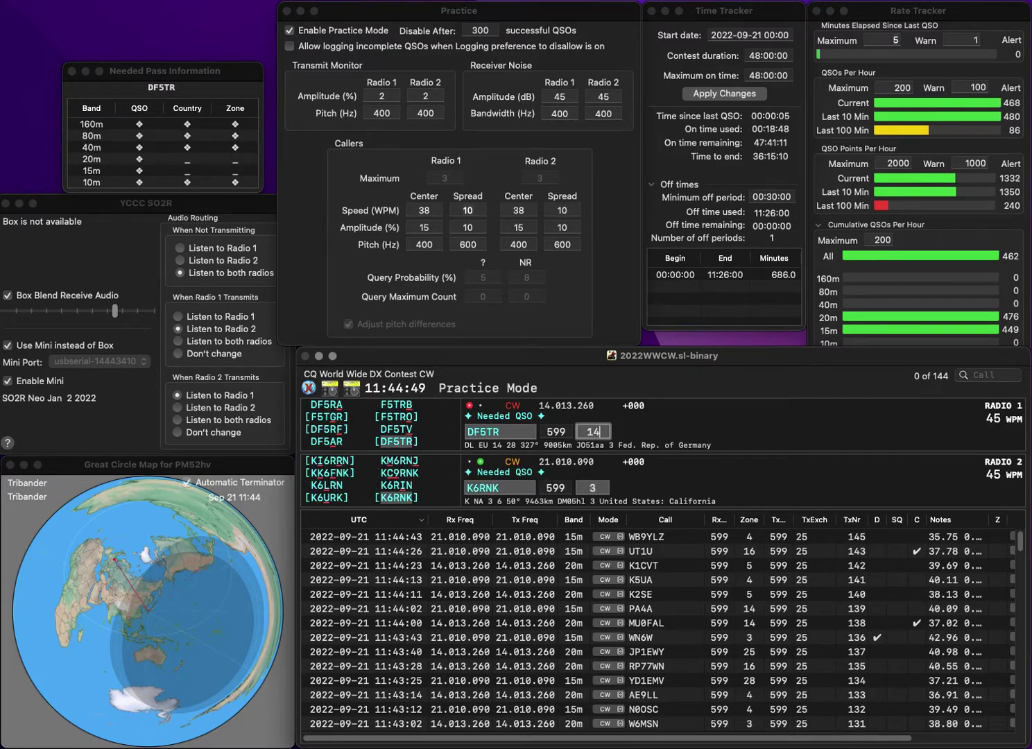
{"action": "key", "text": "Return"}
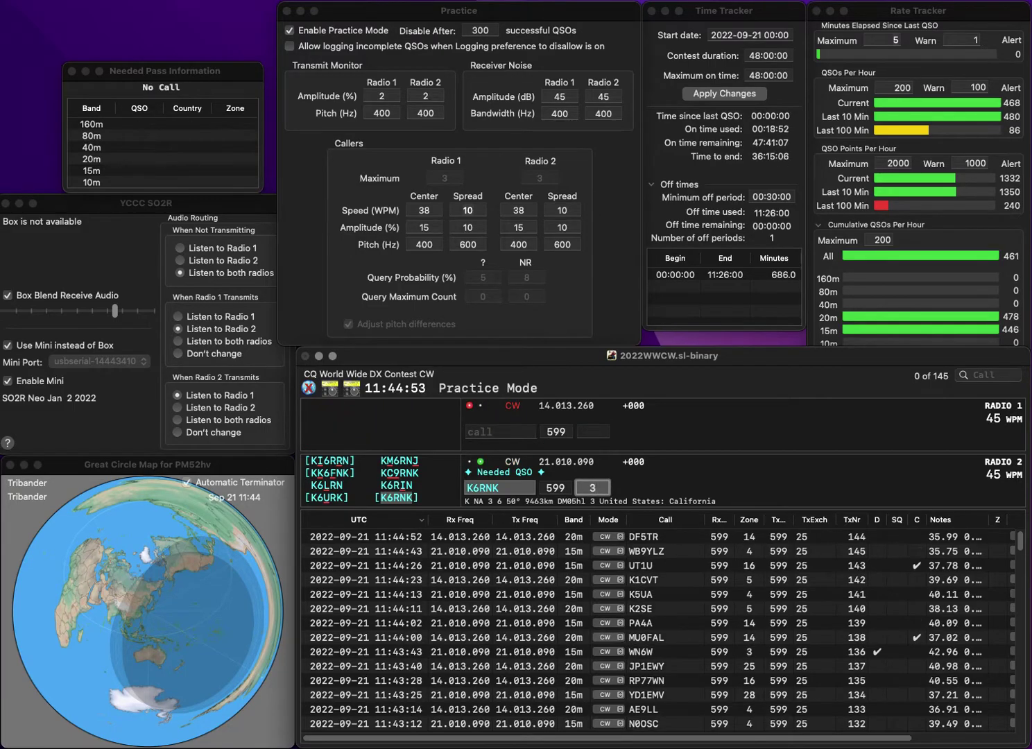
{"action": "key", "text": "Return"}
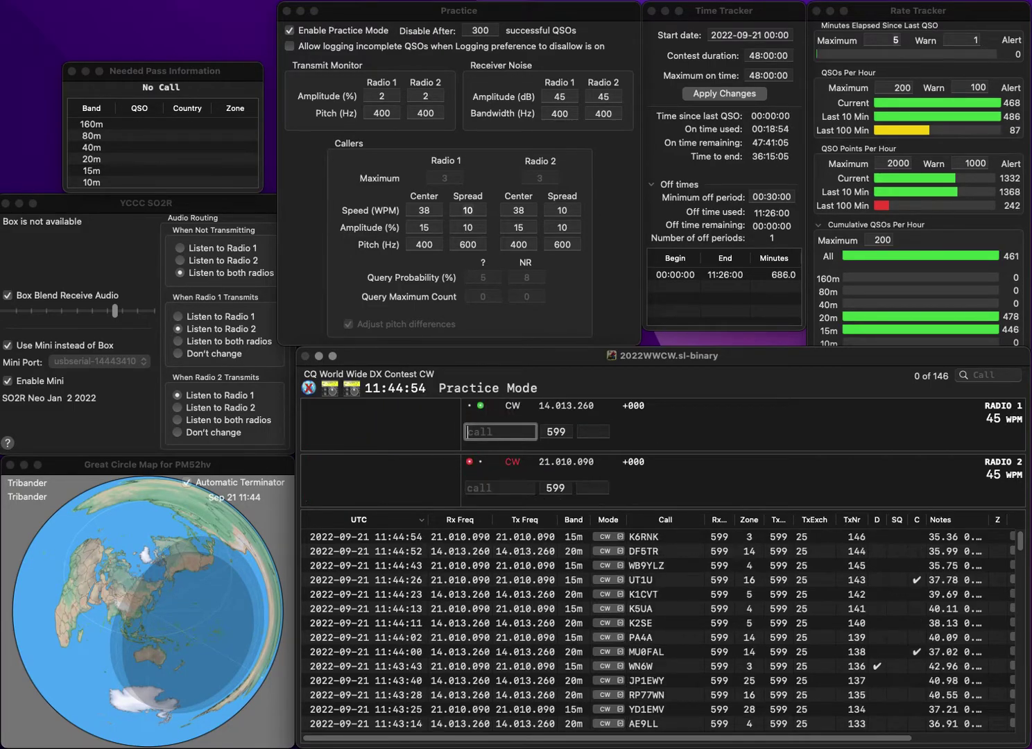
Work and log N1CEO on Radio 1 with zone 5 and KB9DAK on Radio 2 with zone 4
{"action": "type", "text": "N1CEO"}
{"action": "key", "text": "Return"}
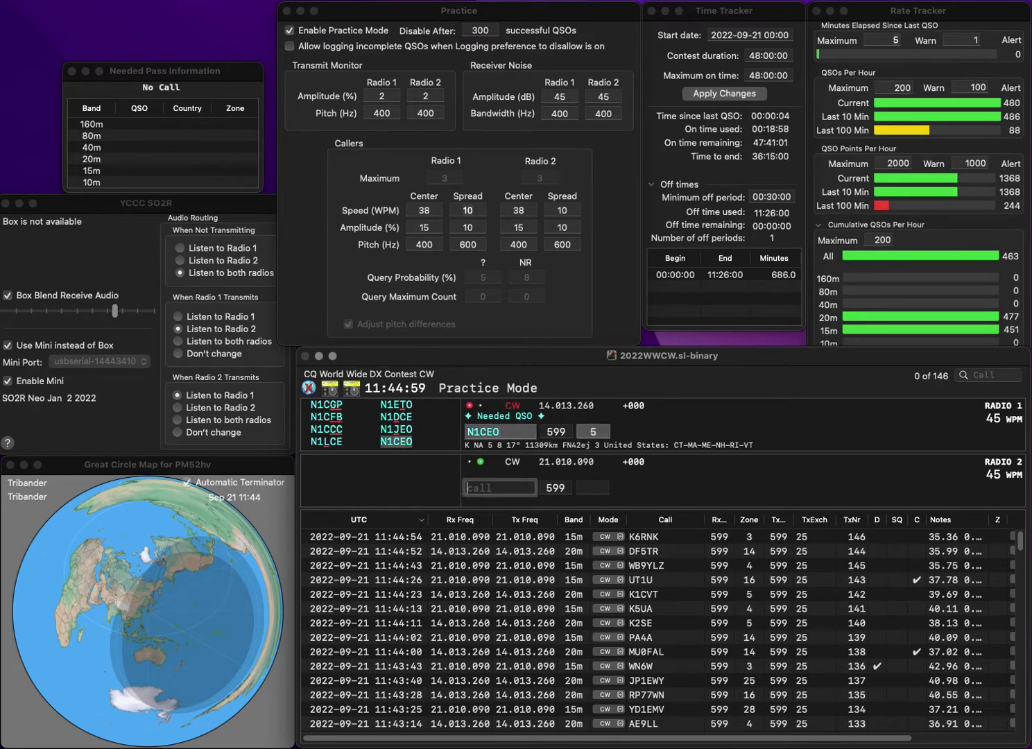
{"action": "type", "text": "9DAK"}
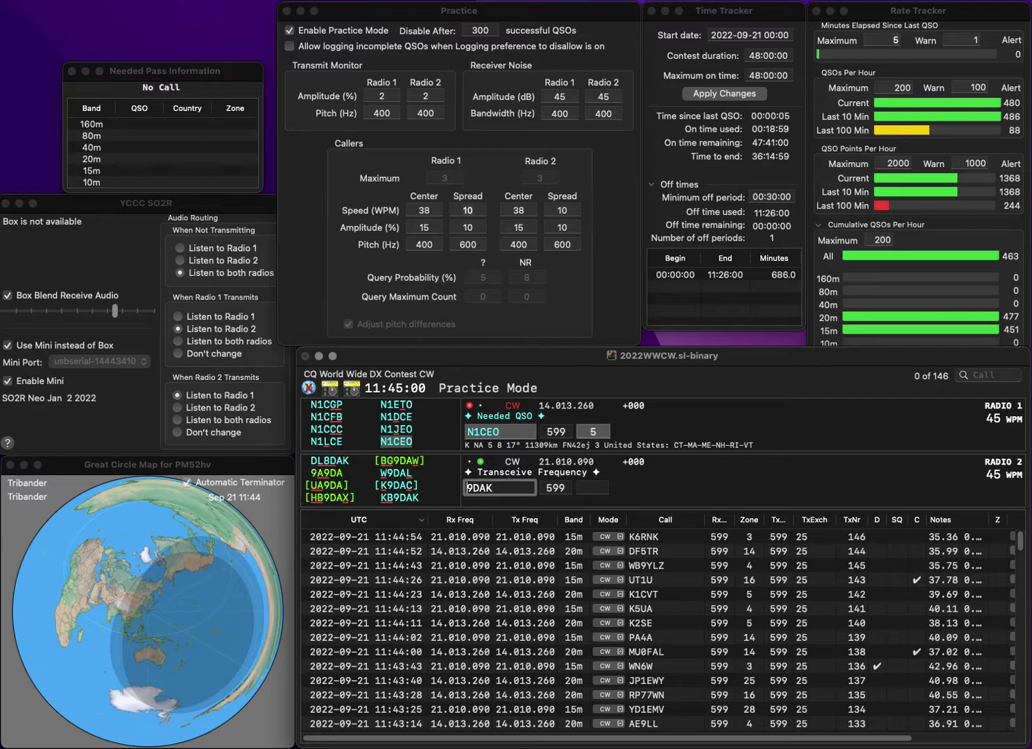
{"action": "type", "text": "KB"}
{"action": "key", "text": "Return"}
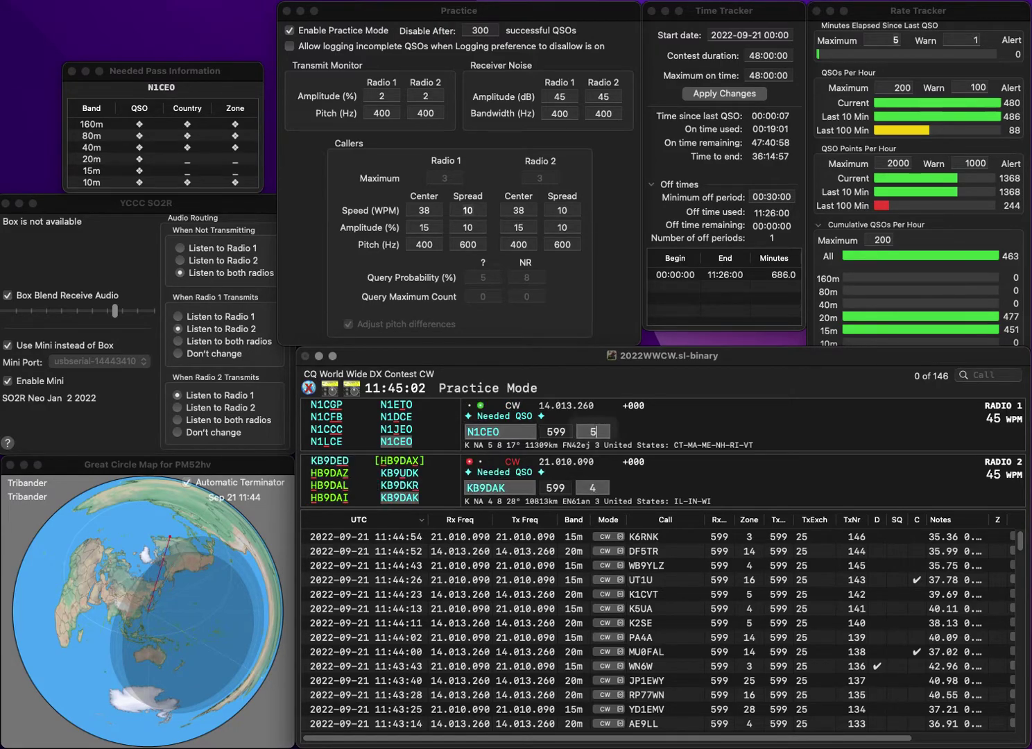
{"action": "key", "text": "Return"}
{"action": "key", "text": "space"}
{"action": "key", "text": "space"}
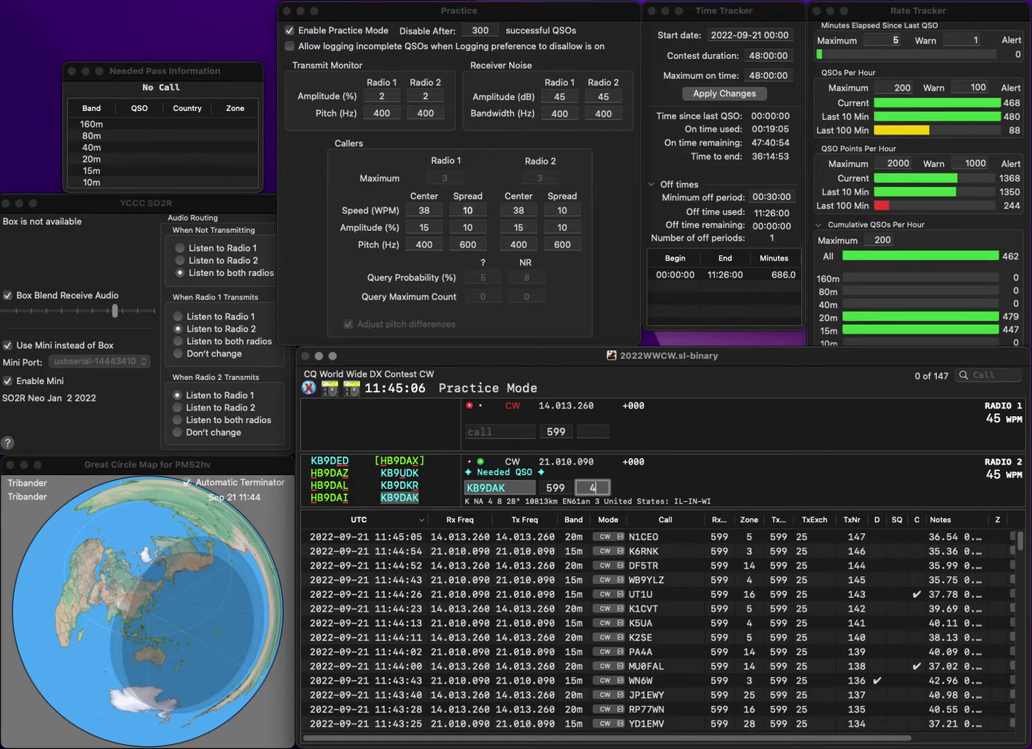
{"action": "key", "text": "Return"}
{"action": "type", "text": "KA"}
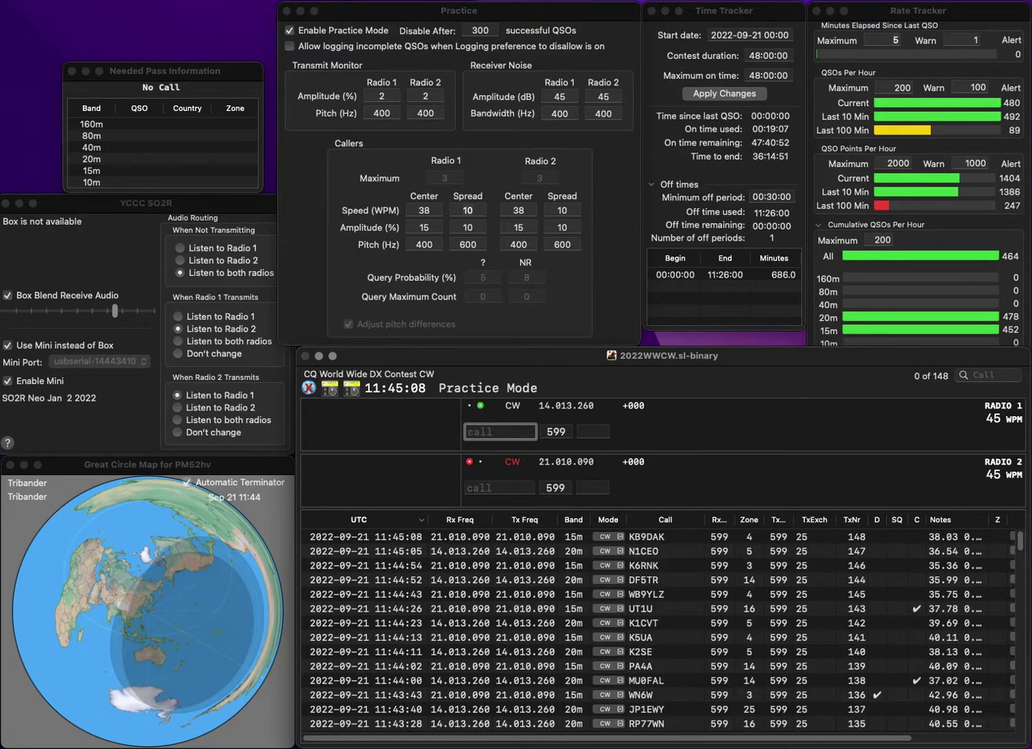
{"action": "type", "text": "0NES"}
{"action": "key", "text": "Return"}
{"action": "type", "text": "0FEV"}
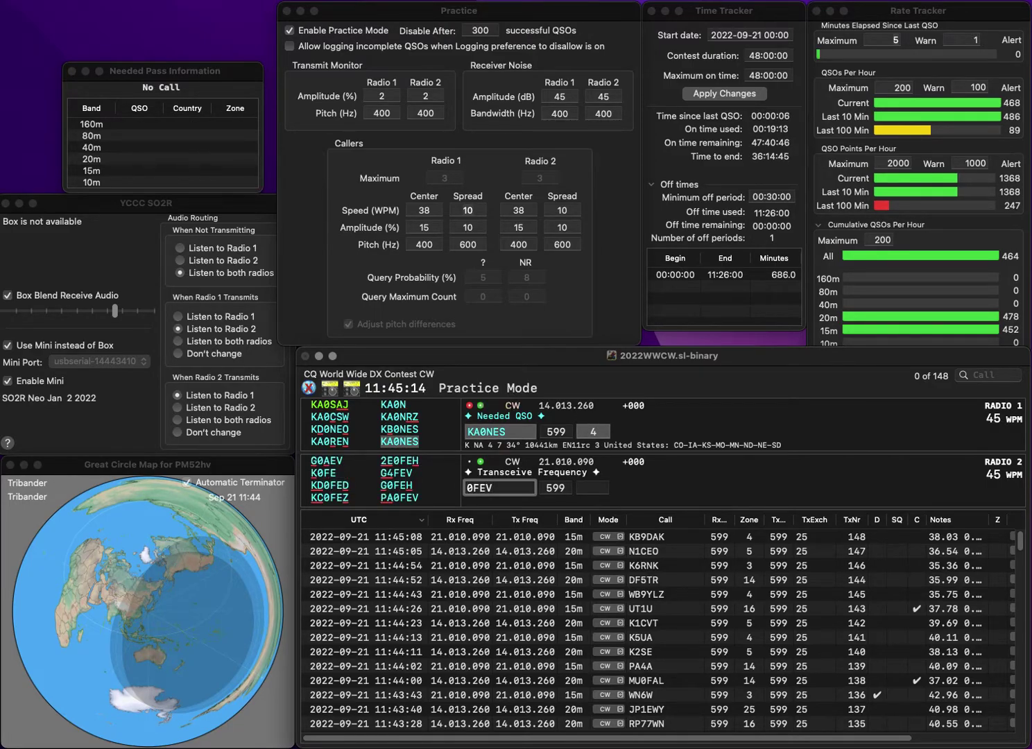
{"action": "key", "text": "super+Left"}
{"action": "type", "text": "PA"}
{"action": "key", "text": "Return"}
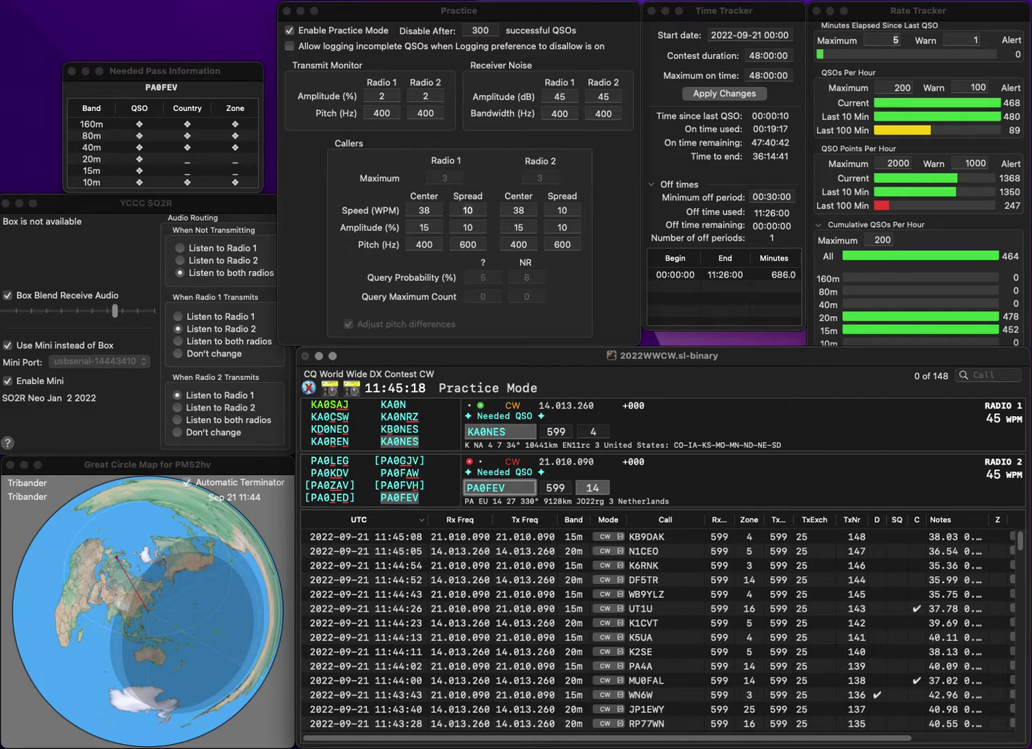
{"action": "key", "text": "Tab"}
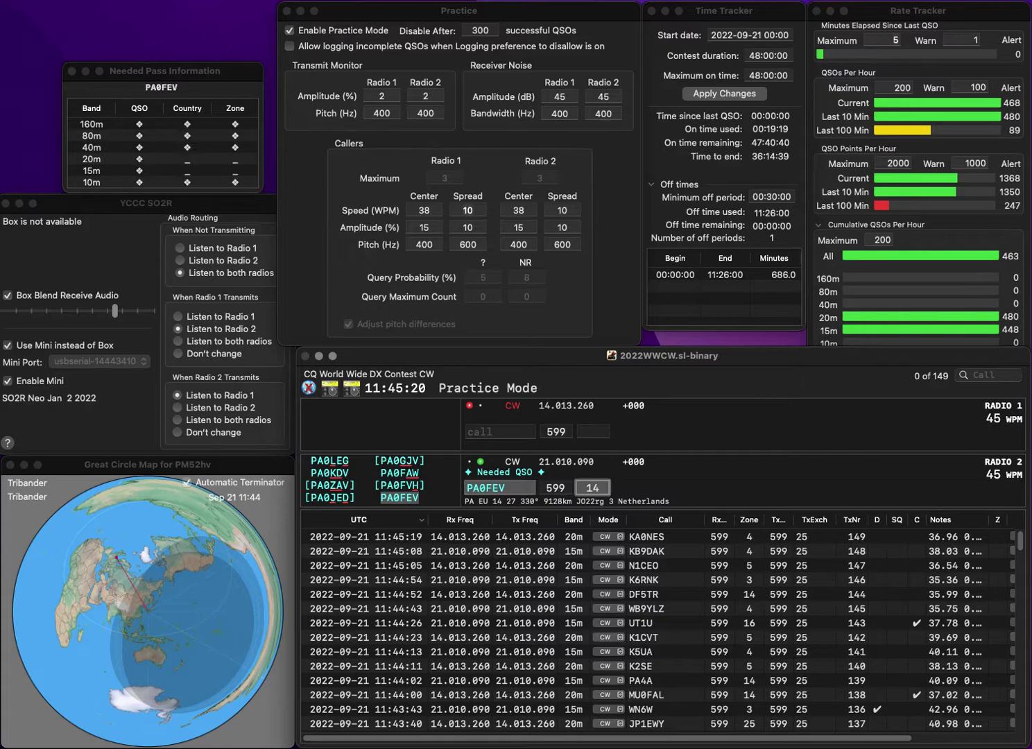
{"action": "key", "text": "Return"}
{"action": "type", "text": "YL2BR"}
{"action": "key", "text": "Return"}
{"action": "type", "text": "K8PLM"}
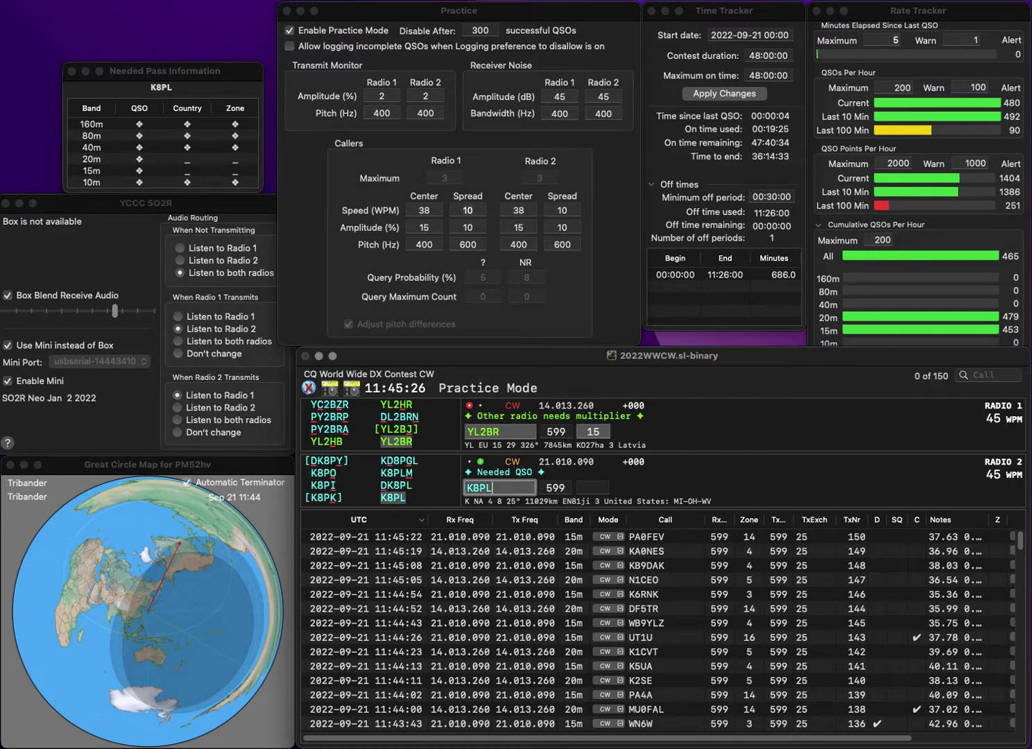
{"action": "key", "text": "Return"}
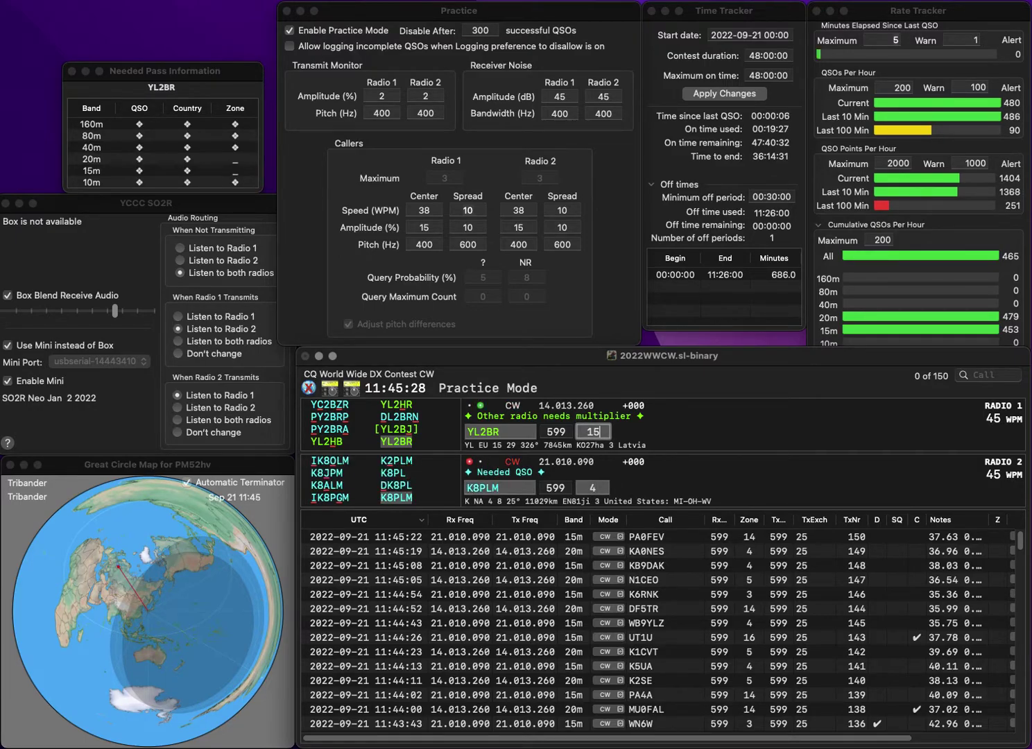
{"action": "key", "text": "Return"}
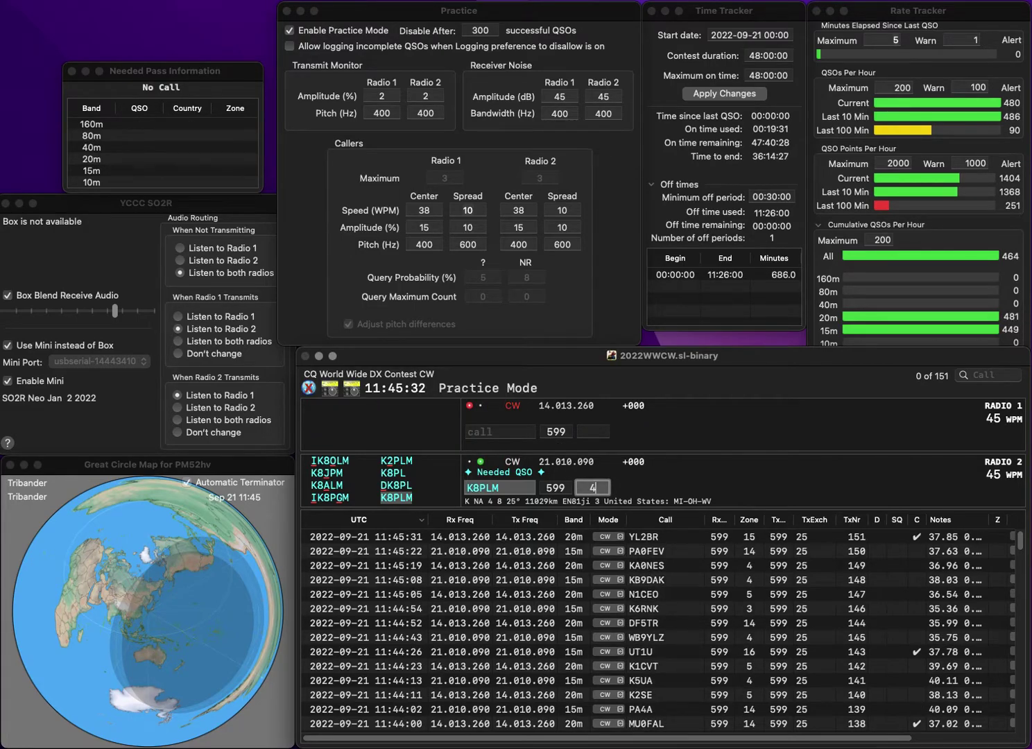
{"action": "key", "text": "Return"}
{"action": "type", "text": "DG9NGO"}
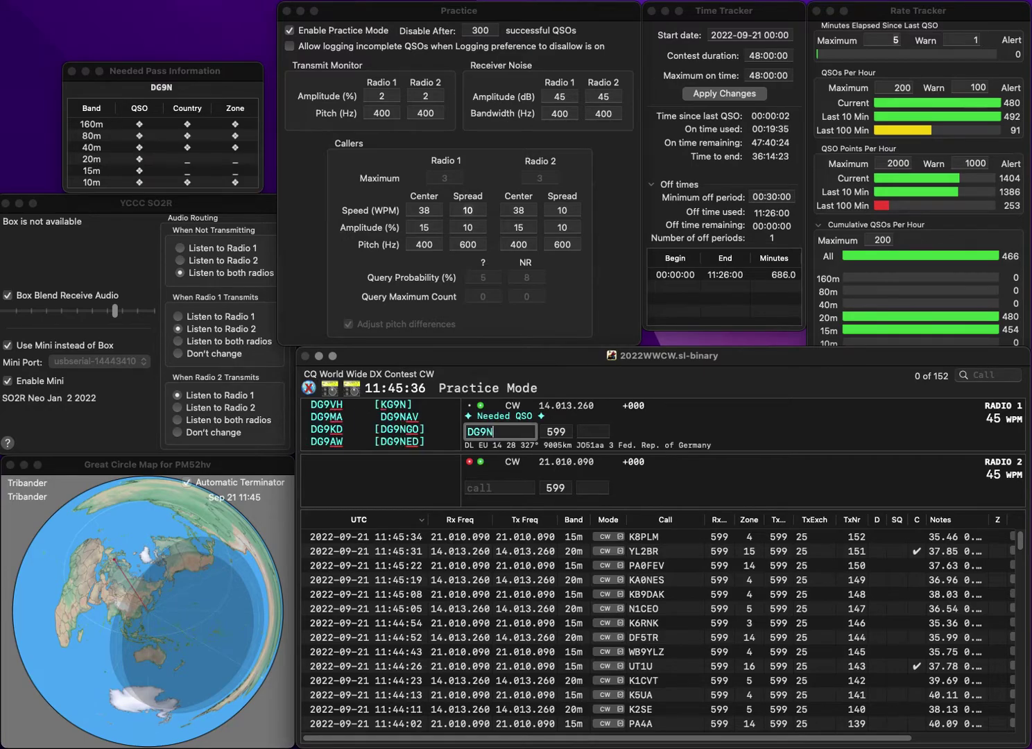
{"action": "key", "text": "Return"}
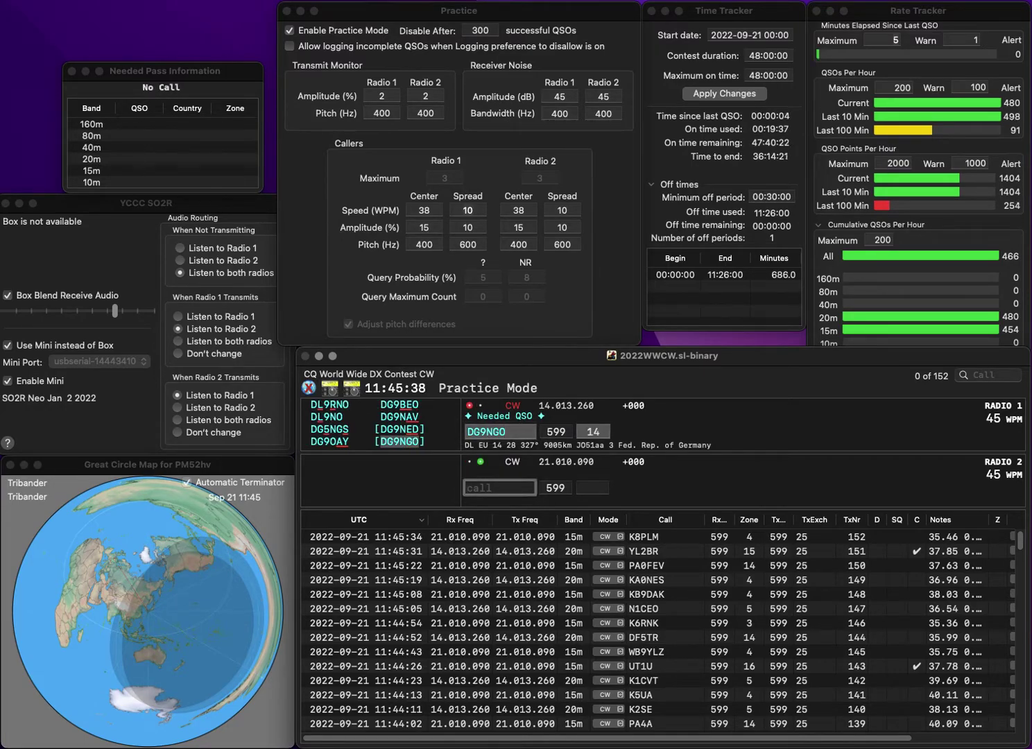
{"action": "type", "text": "PY"}
{"action": "type", "text": "KPL"}
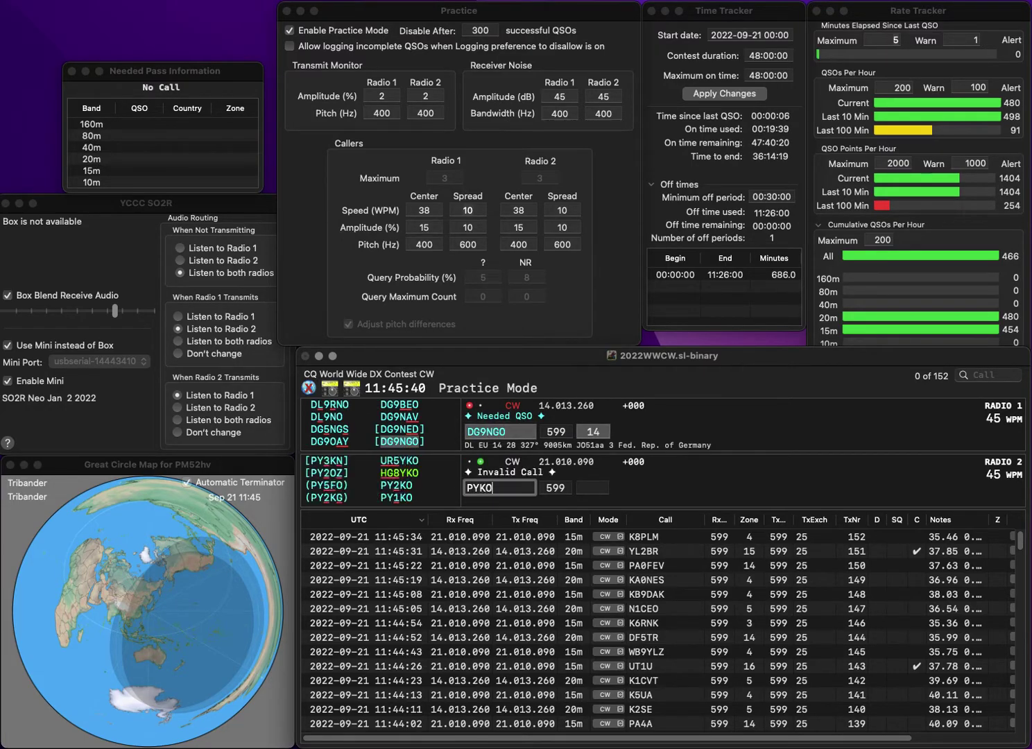
{"action": "type", "text": "Q"}
{"action": "key", "text": "Home"}
{"action": "key", "text": "Delete"}
{"action": "key", "text": "Delete"}
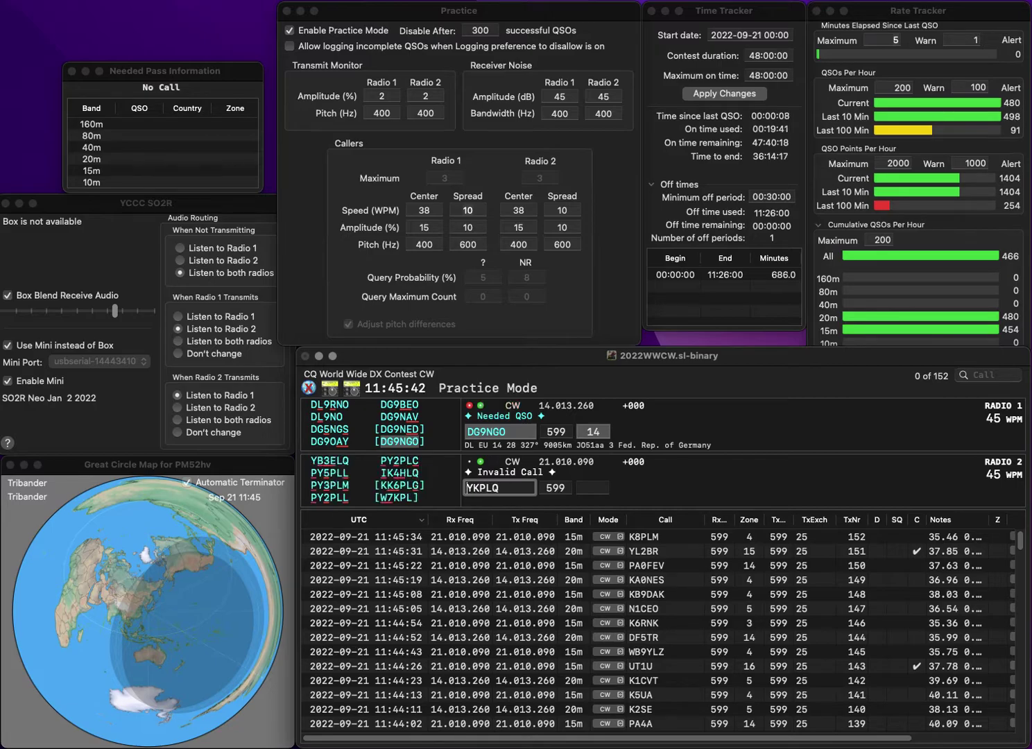
{"action": "key", "text": "Return"}
{"action": "key", "text": "Return"}
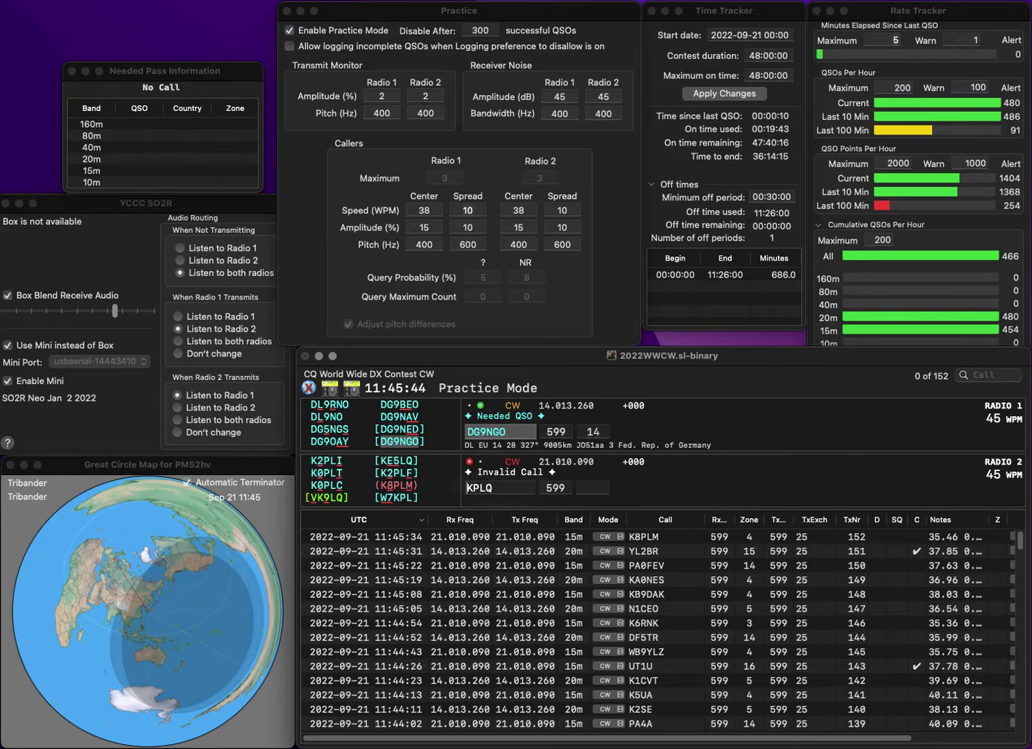
{"action": "key", "text": "BackSpace"}
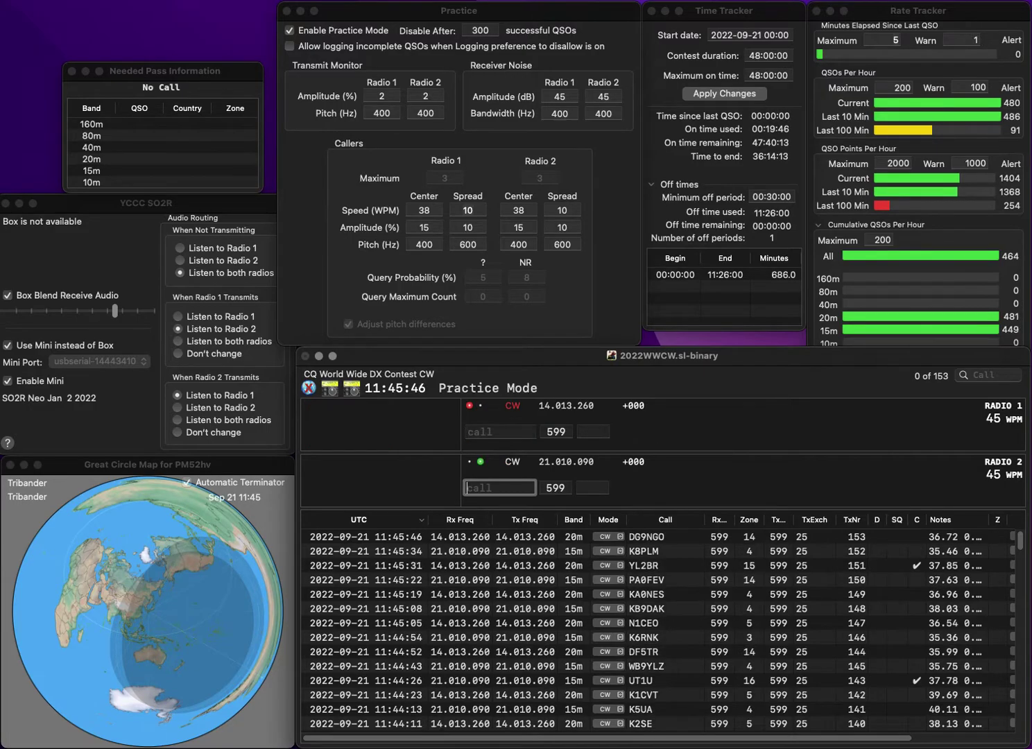
{"action": "type", "text": "JK8VPQ"}
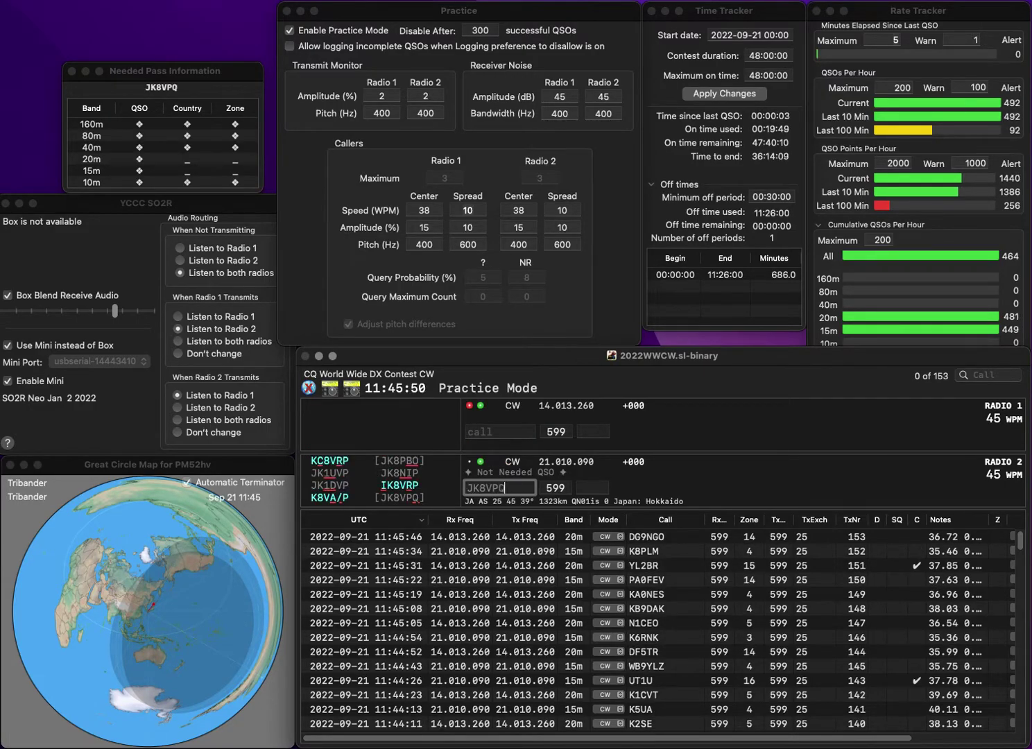
{"action": "key", "text": "Return"}
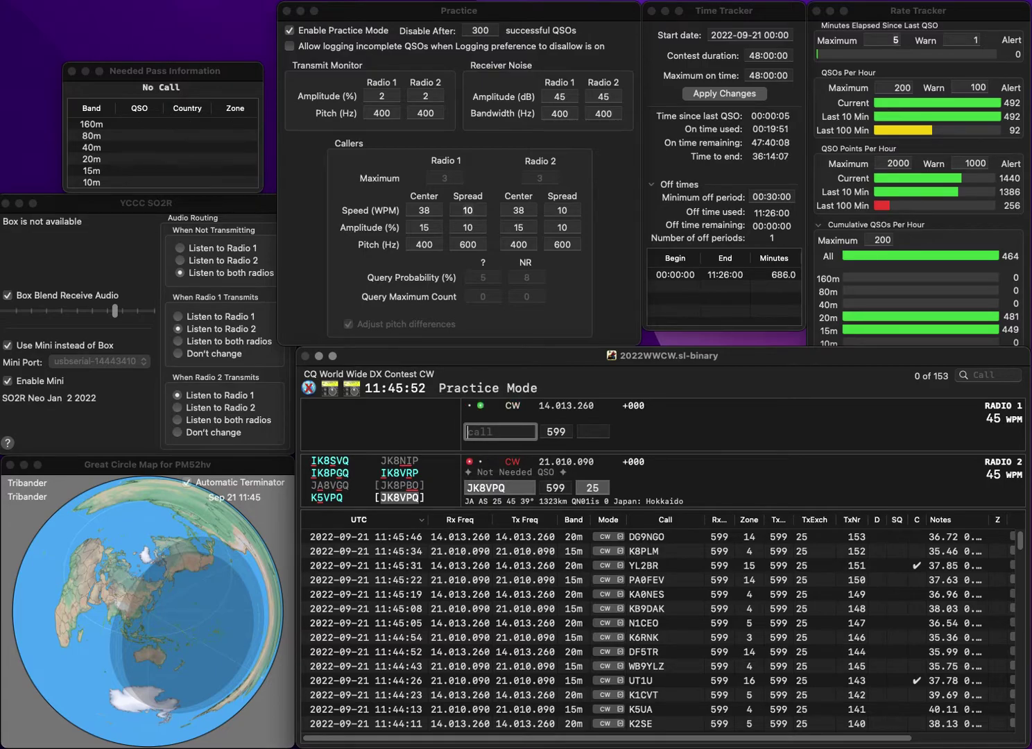
{"action": "type", "text": "3AG"}
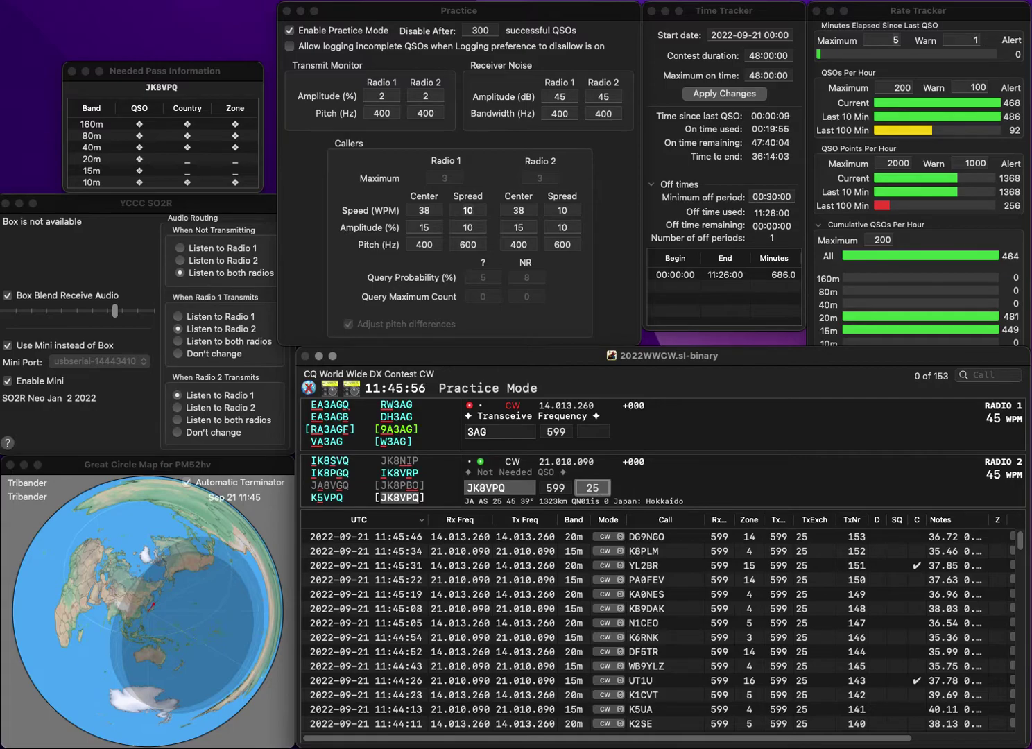
{"action": "type", "text": "DH"}
{"action": "key", "text": "Return"}
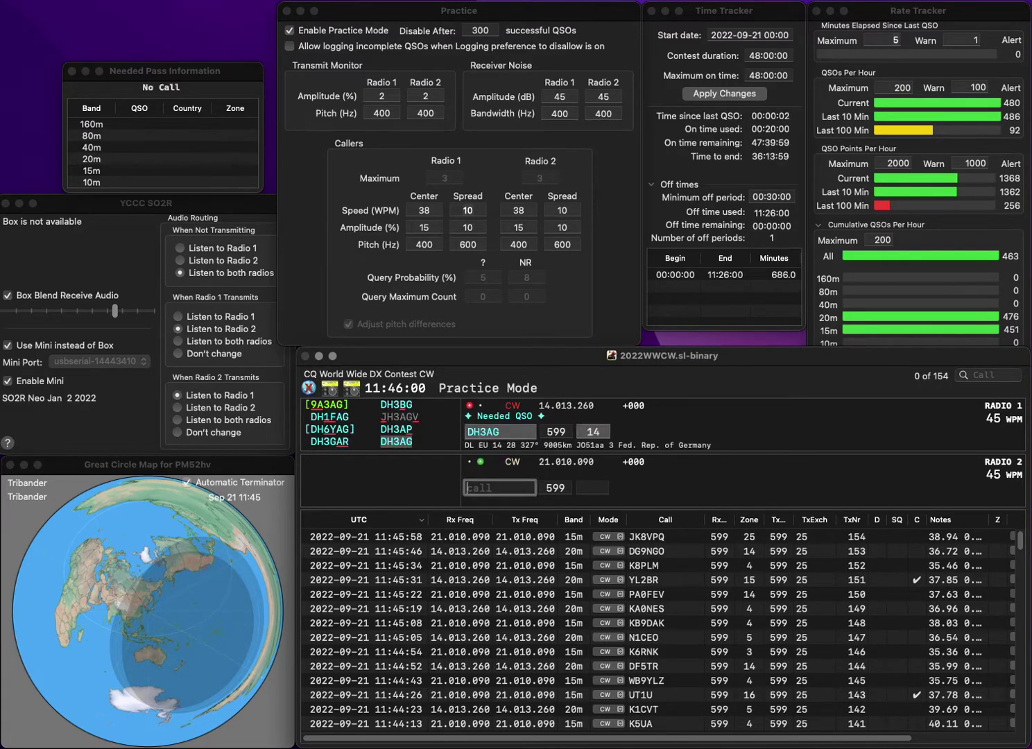
{"action": "type", "text": "DL2"}
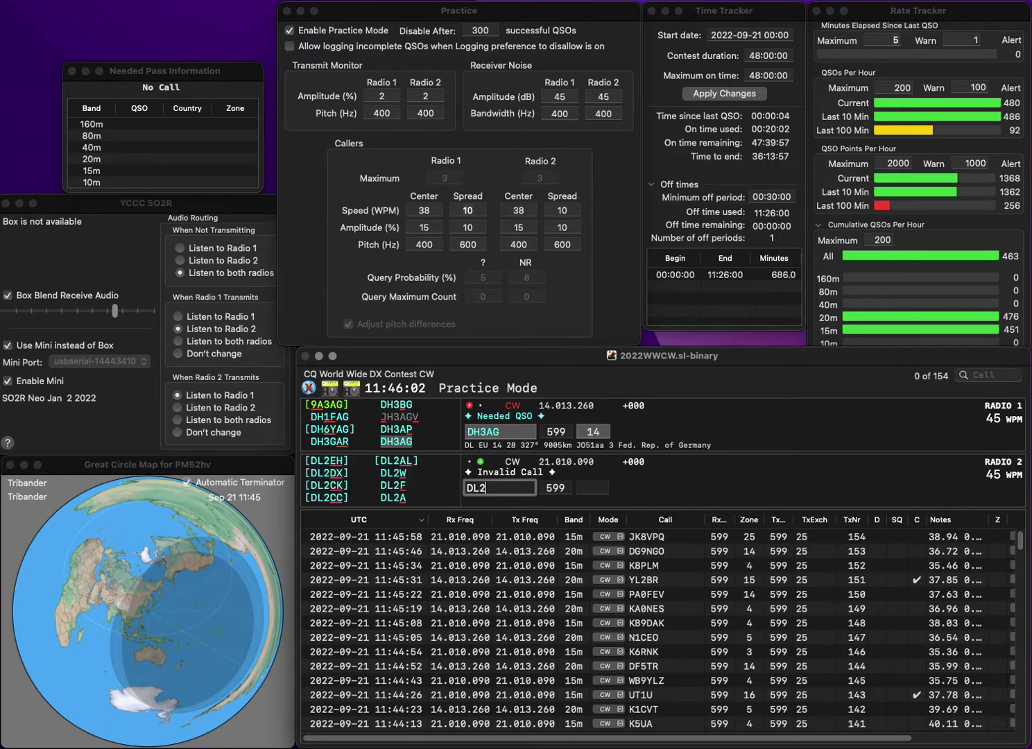
{"action": "type", "text": "LRT/P"}
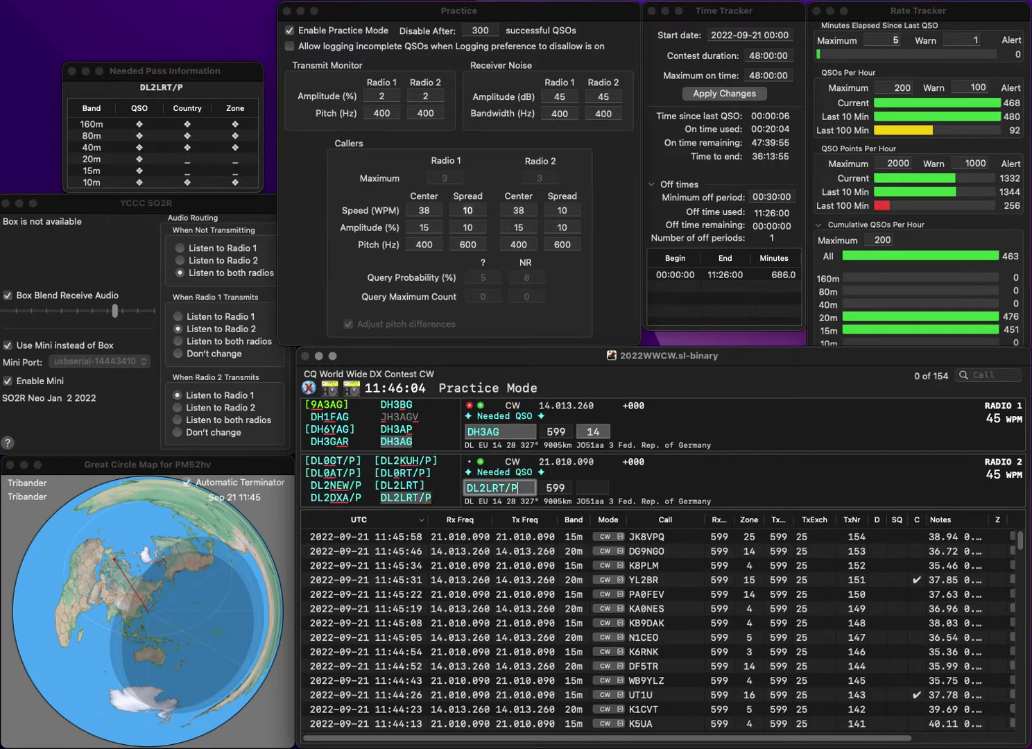
{"action": "key", "text": "Return"}
{"action": "key", "text": "Return"}
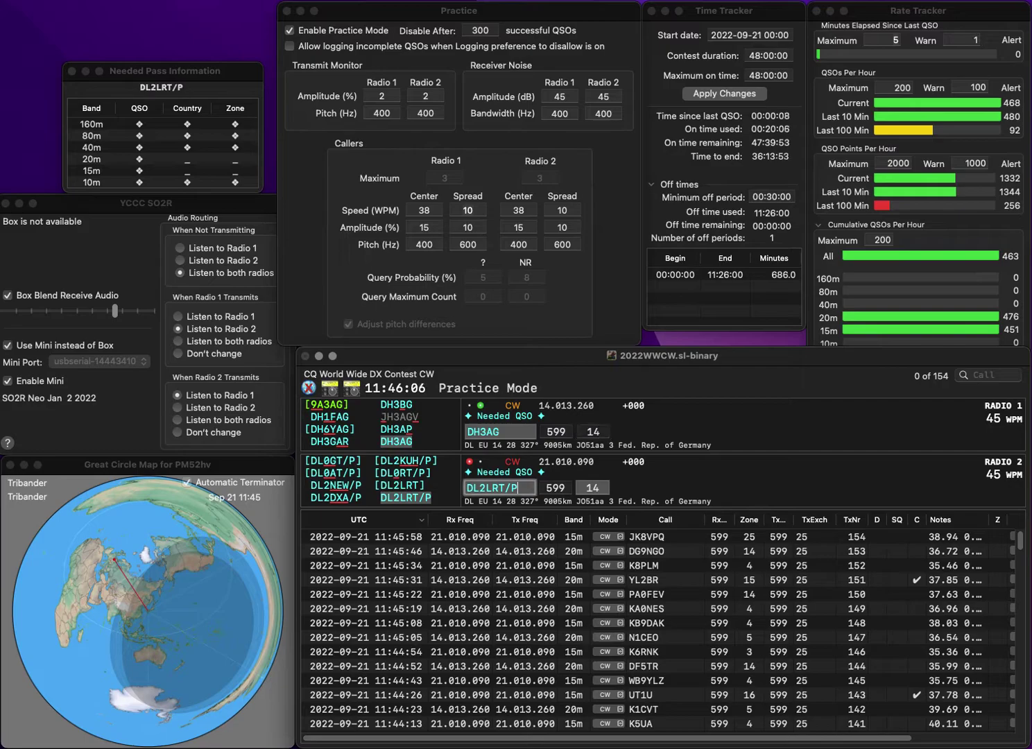
{"action": "key", "text": "space"}
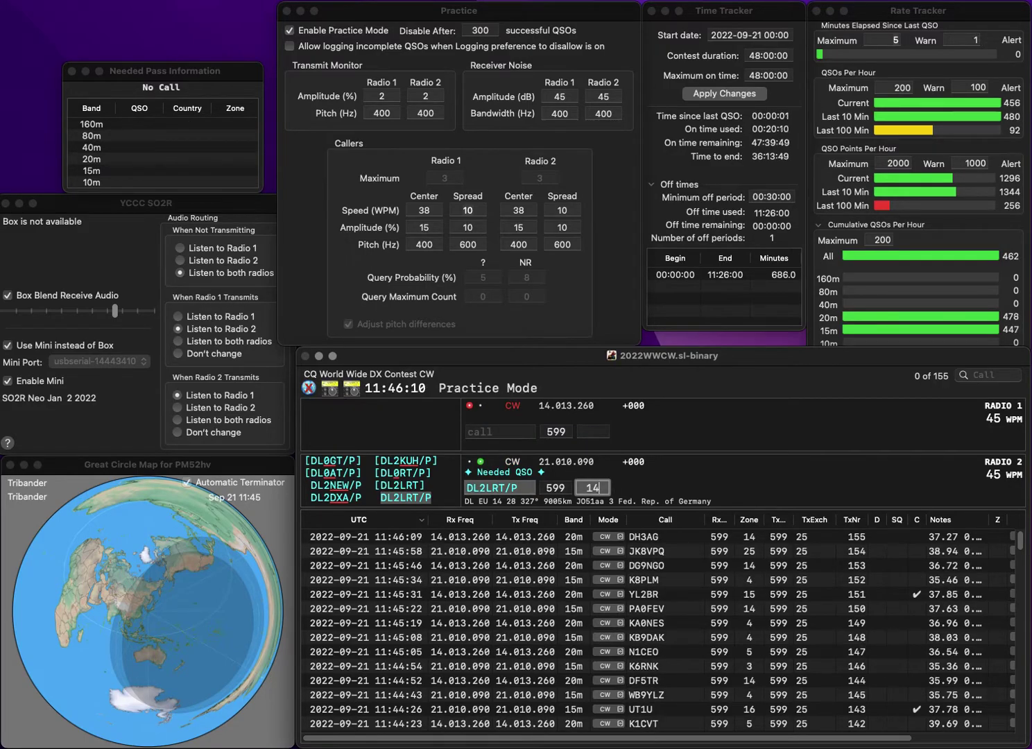
{"action": "key", "text": "Return"}
Work and log KD7V on Radio 1 with zone 3 and W1FNB on Radio 2 with zone 5
{"action": "type", "text": "KD7V"}
{"action": "key", "text": "Return"}
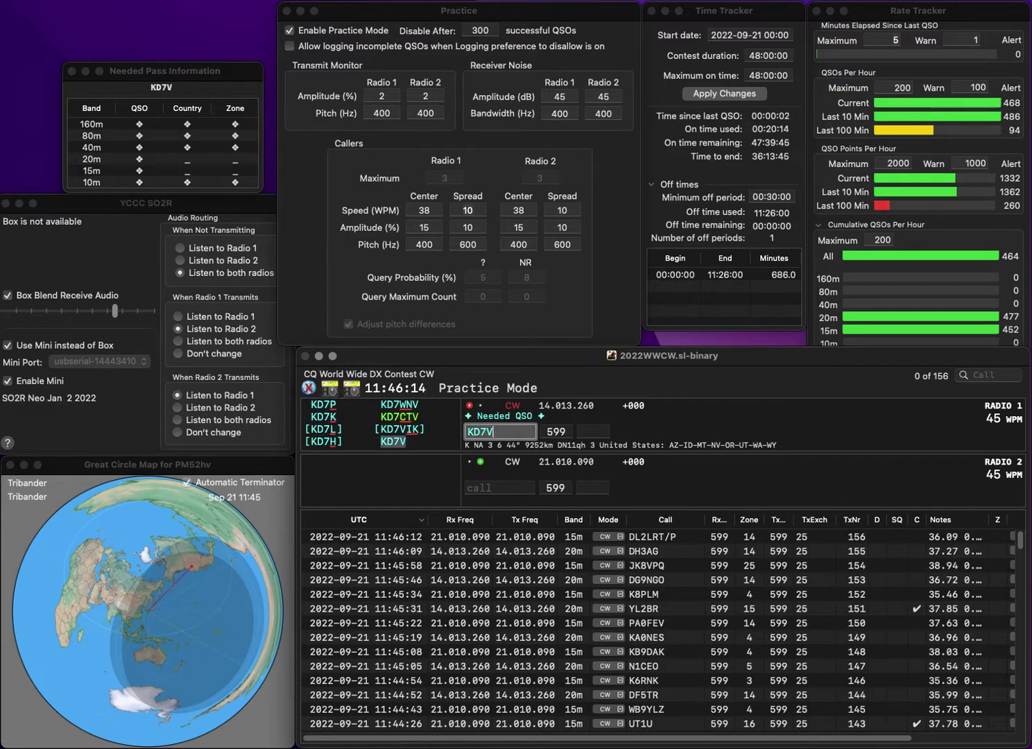
{"action": "type", "text": "W1FNB"}
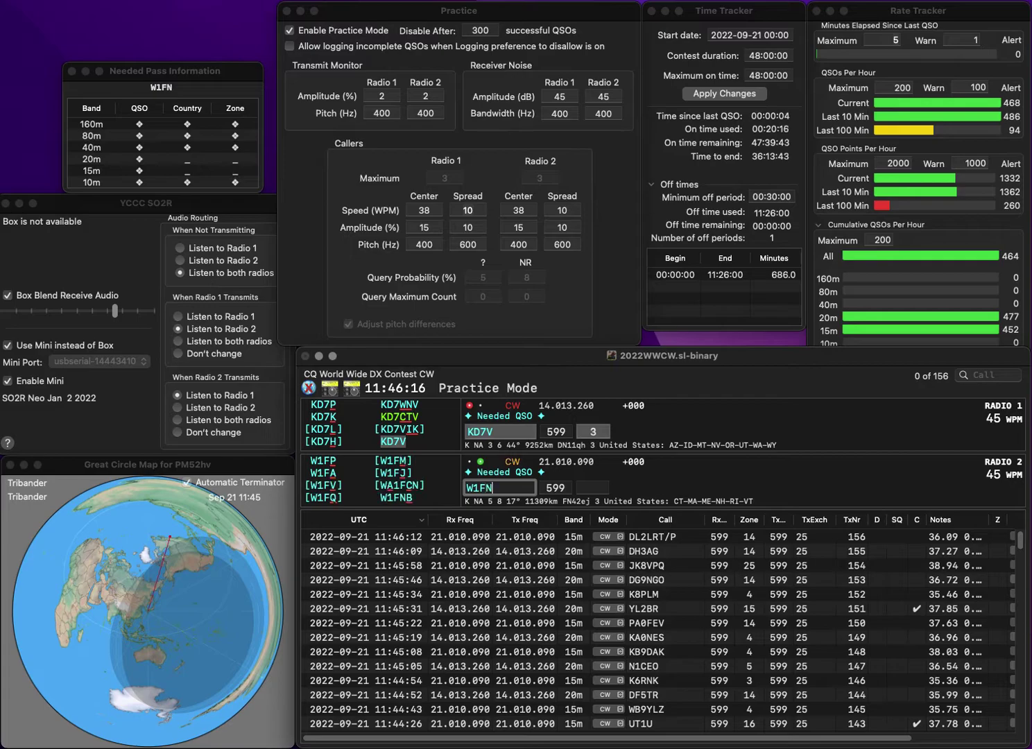
{"action": "key", "text": "Return"}
{"action": "key", "text": "space"}
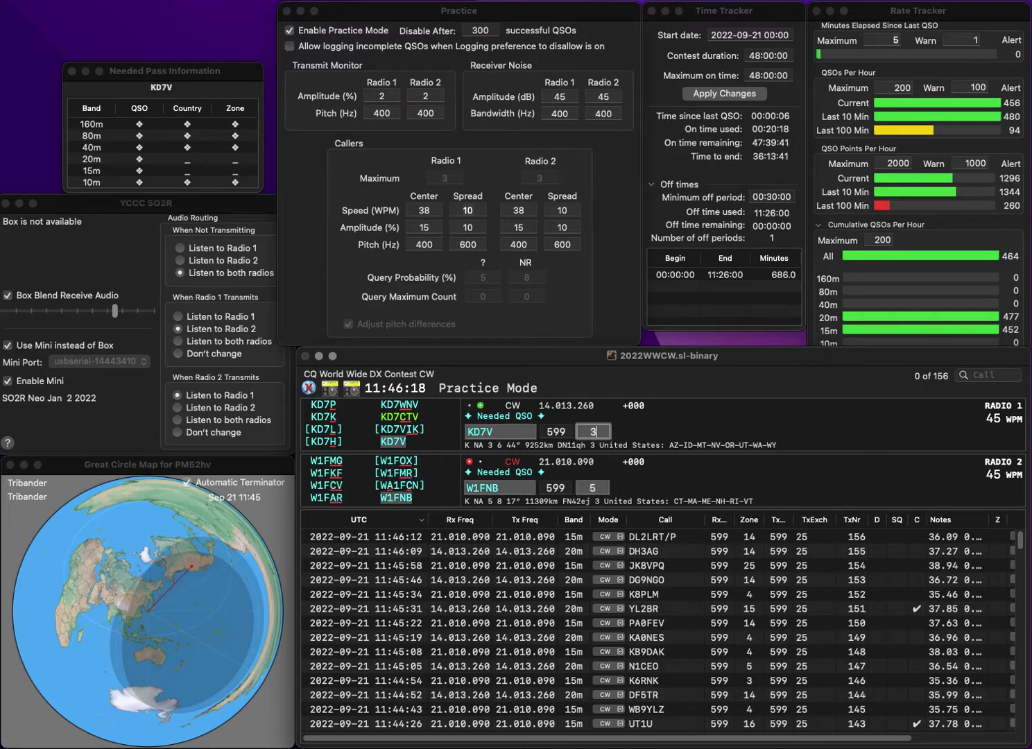
{"action": "key", "text": "Return"}
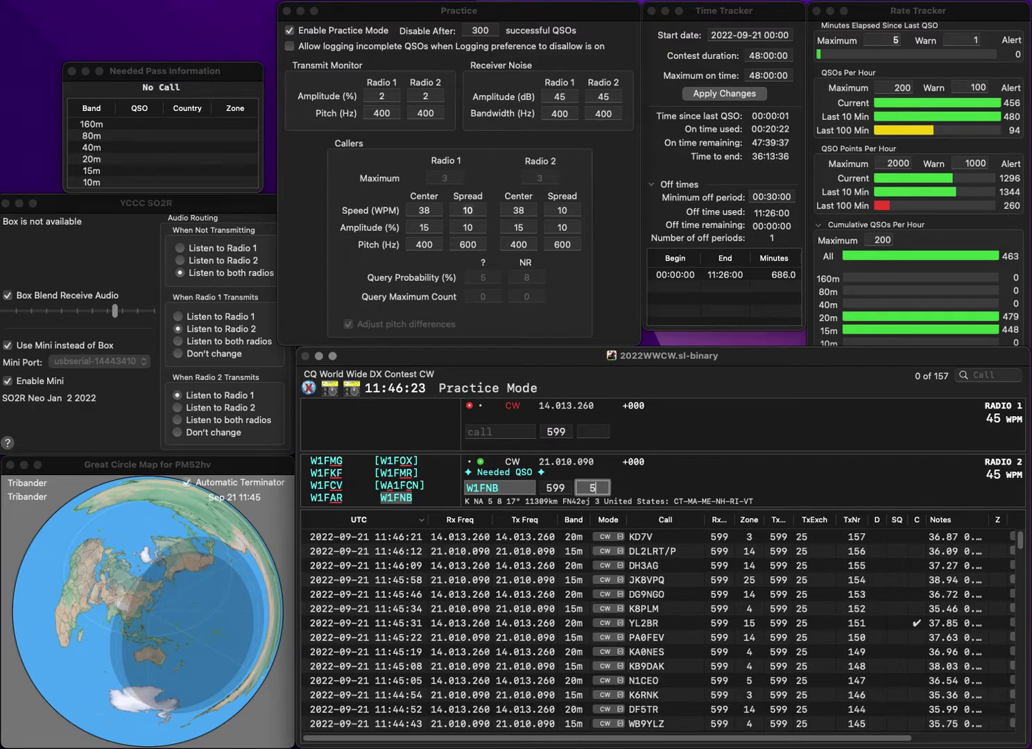
{"action": "key", "text": "Return"}
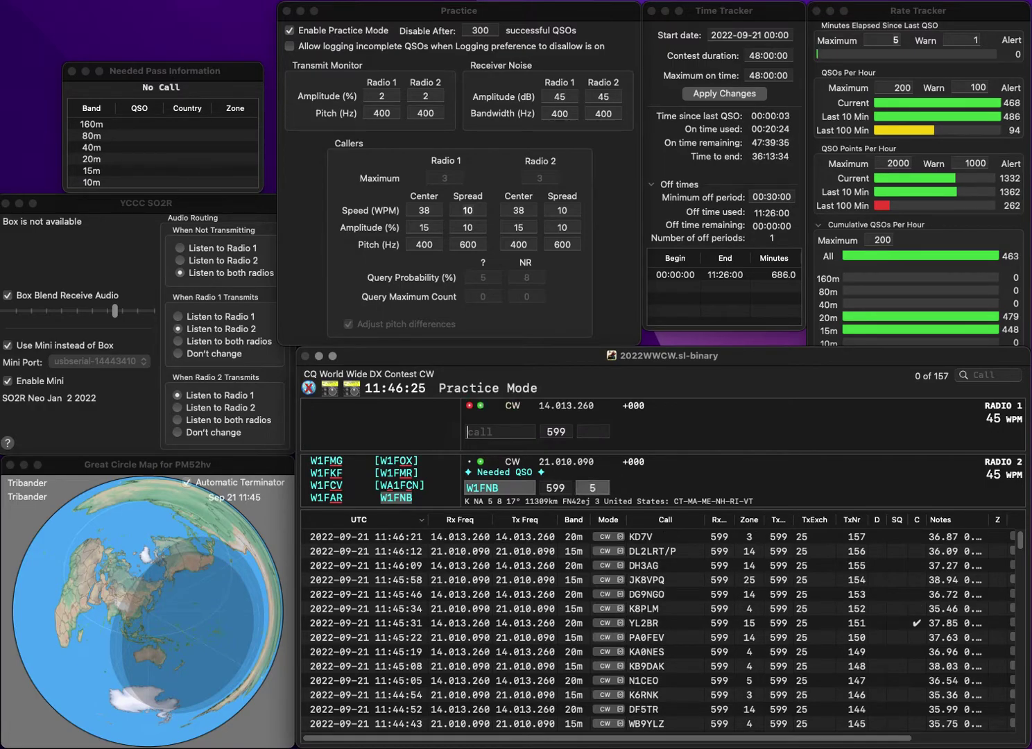
Answer KR3L on Radio 1 and AK3KA on Radio 2, and return to the Radio 1 exchange with zone 5
{"action": "type", "text": "K"}
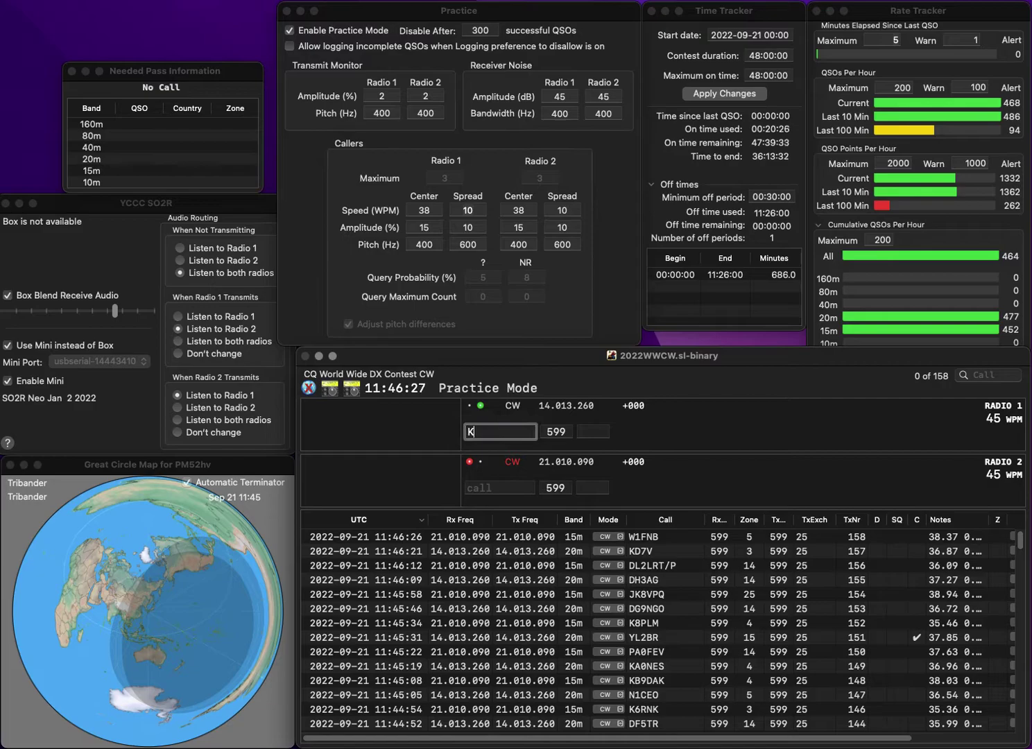
{"action": "type", "text": "R3L"}
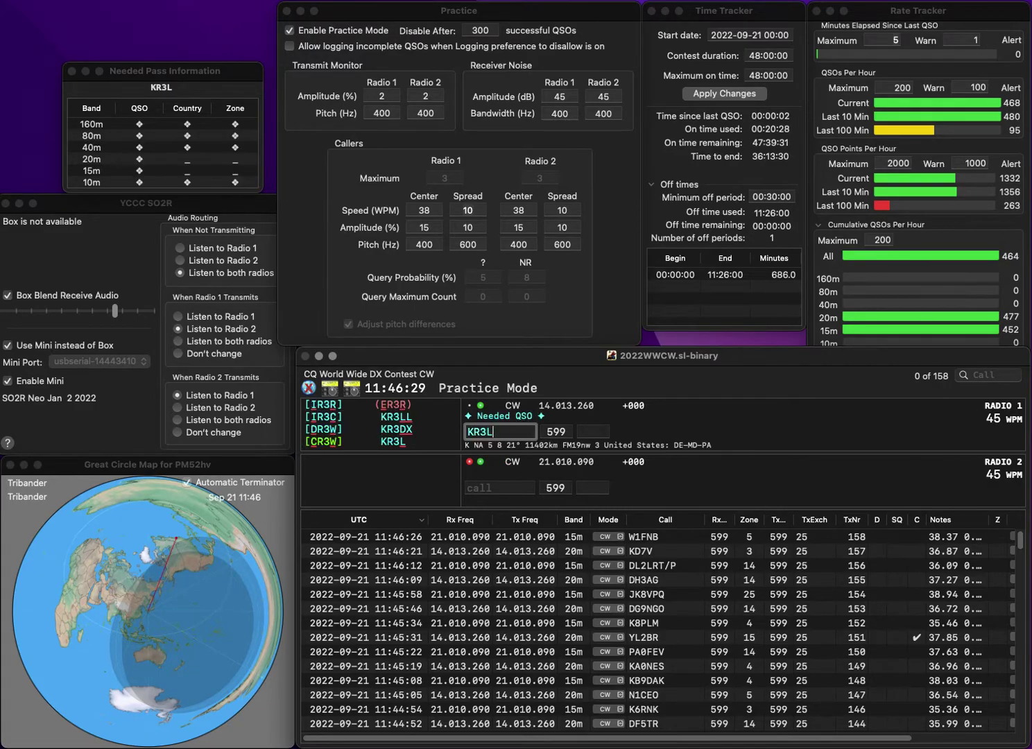
{"action": "key", "text": "Return"}
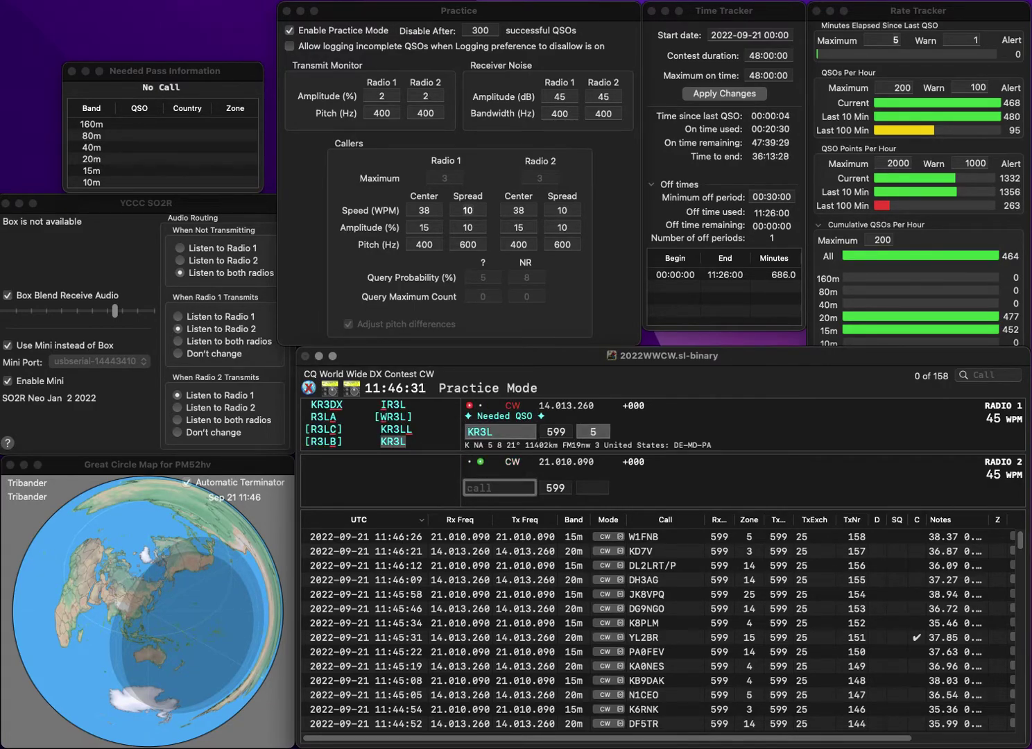
{"action": "type", "text": "AK3KA"}
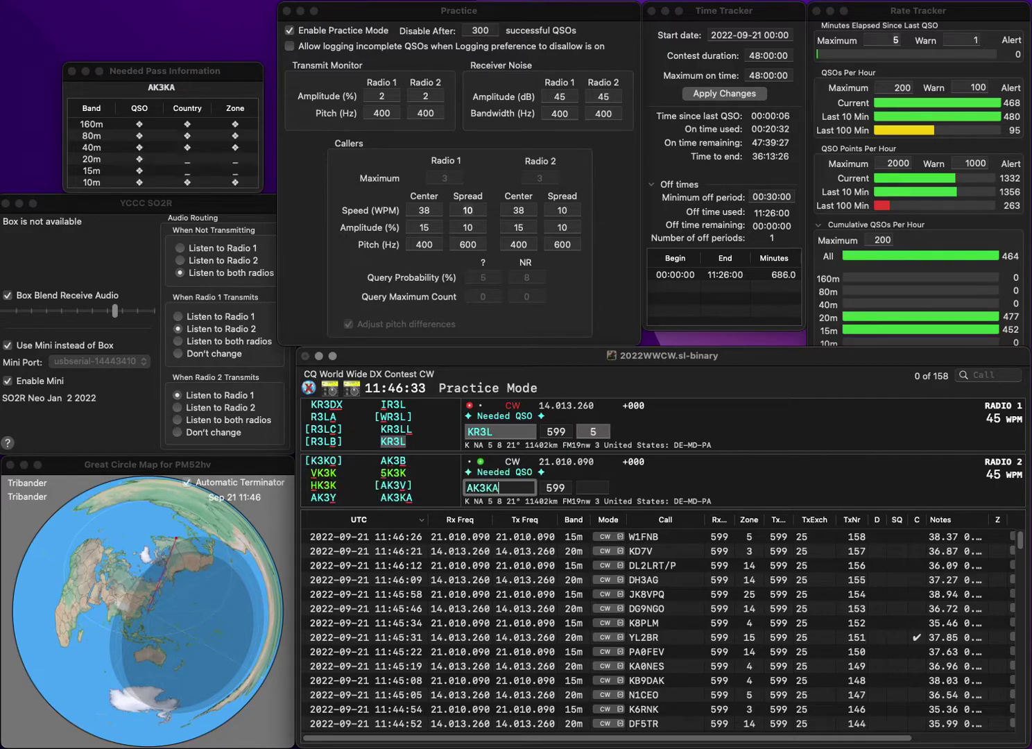
{"action": "key", "text": "Return"}
{"action": "key", "text": "Tab"}
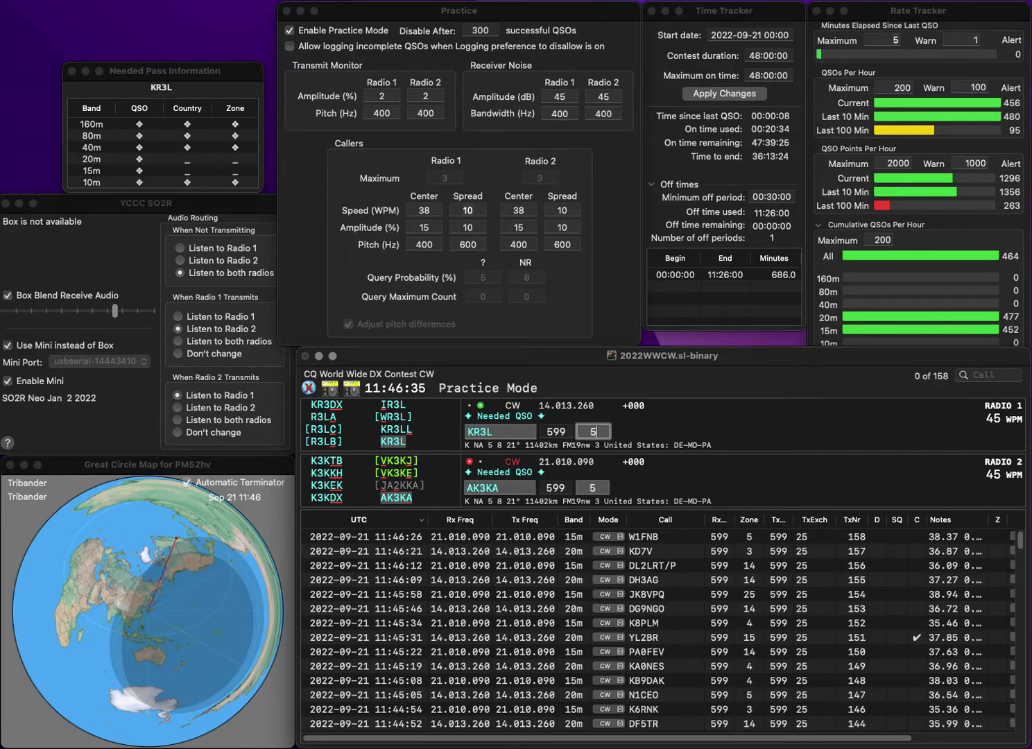
{"action": "key", "text": "Return"}
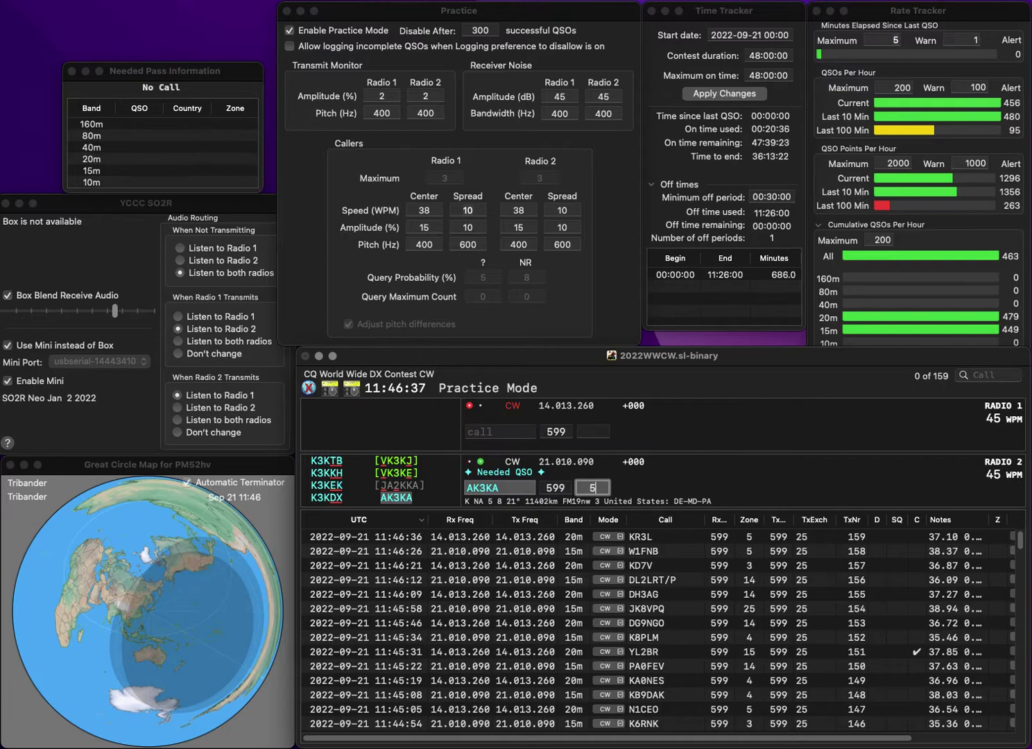
{"action": "key", "text": "Return"}
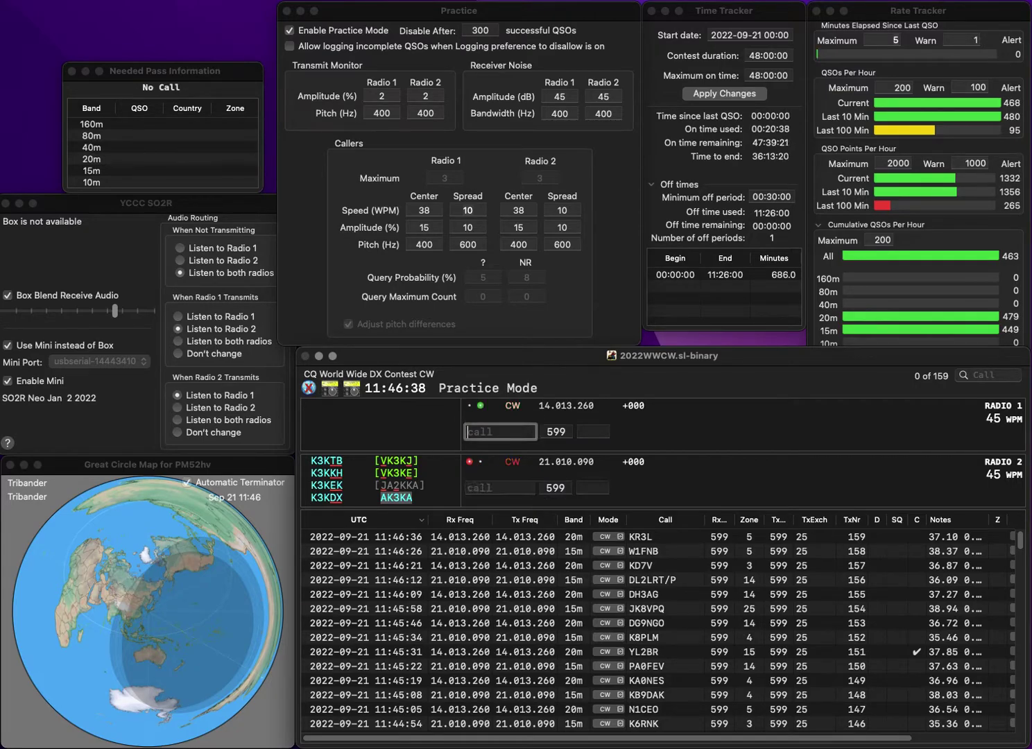
{"action": "type", "text": "YU"}
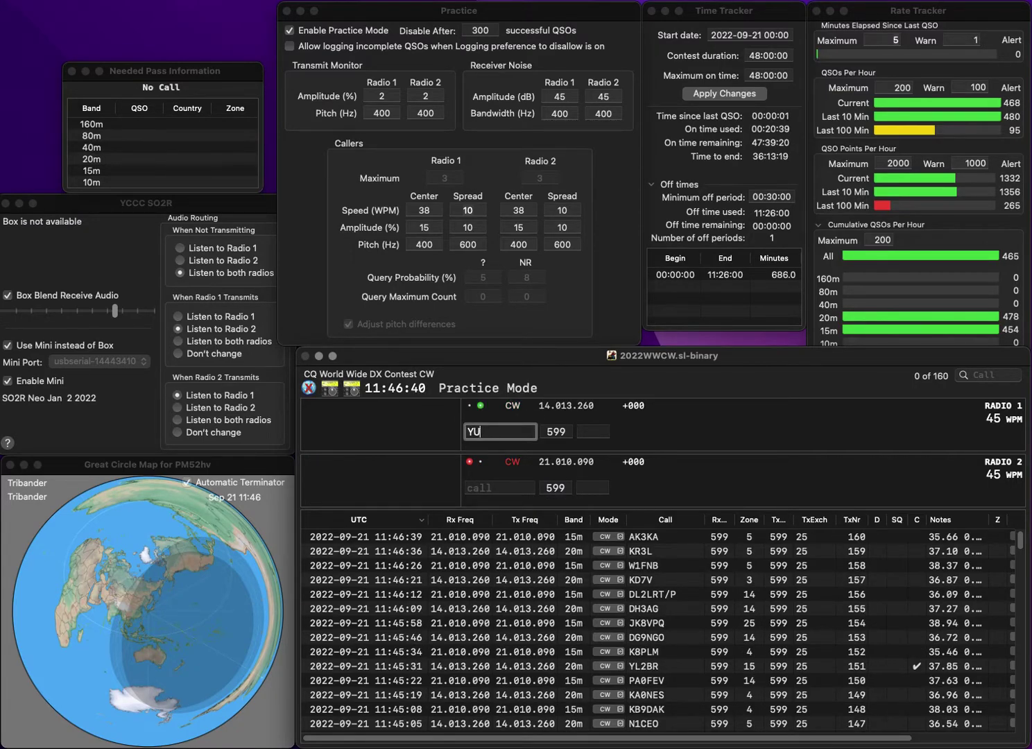
{"action": "type", "text": "3EEA"}
{"action": "key", "text": "Return"}
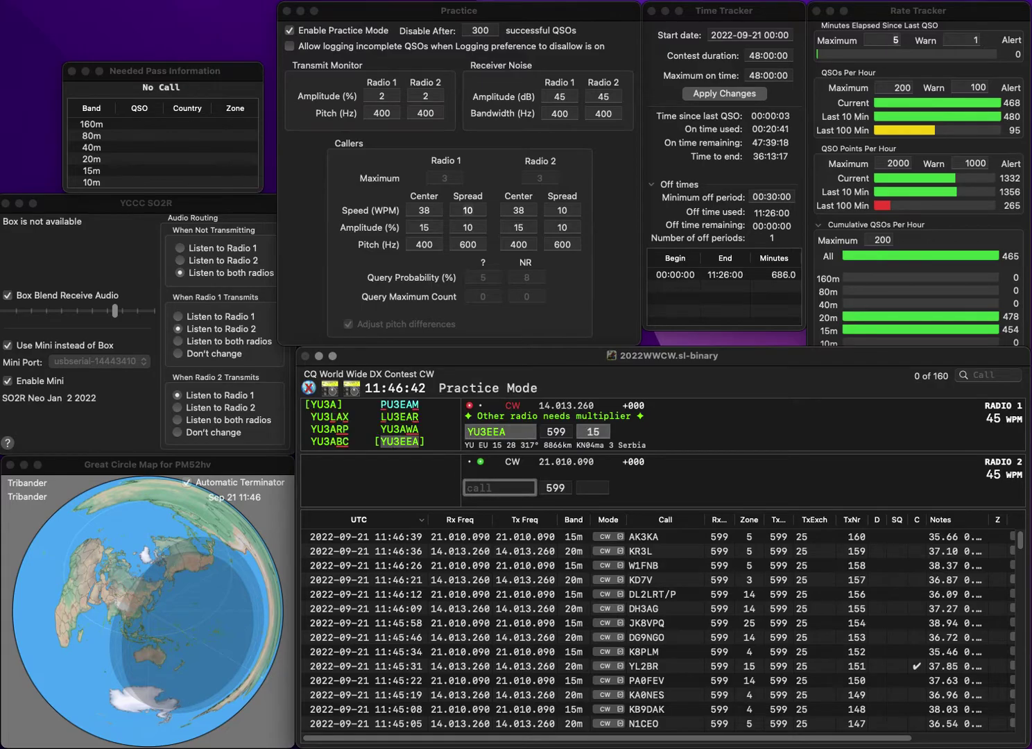
{"action": "type", "text": "0ZM"}
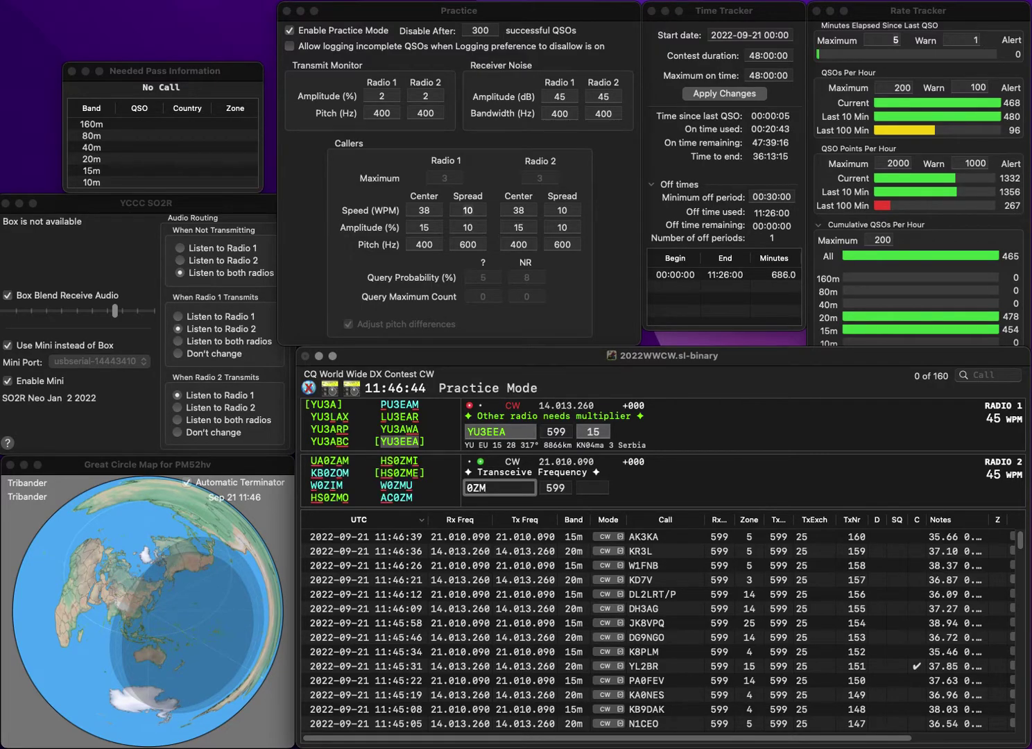
{"action": "type", "text": "AC"}
{"action": "key", "text": "Return"}
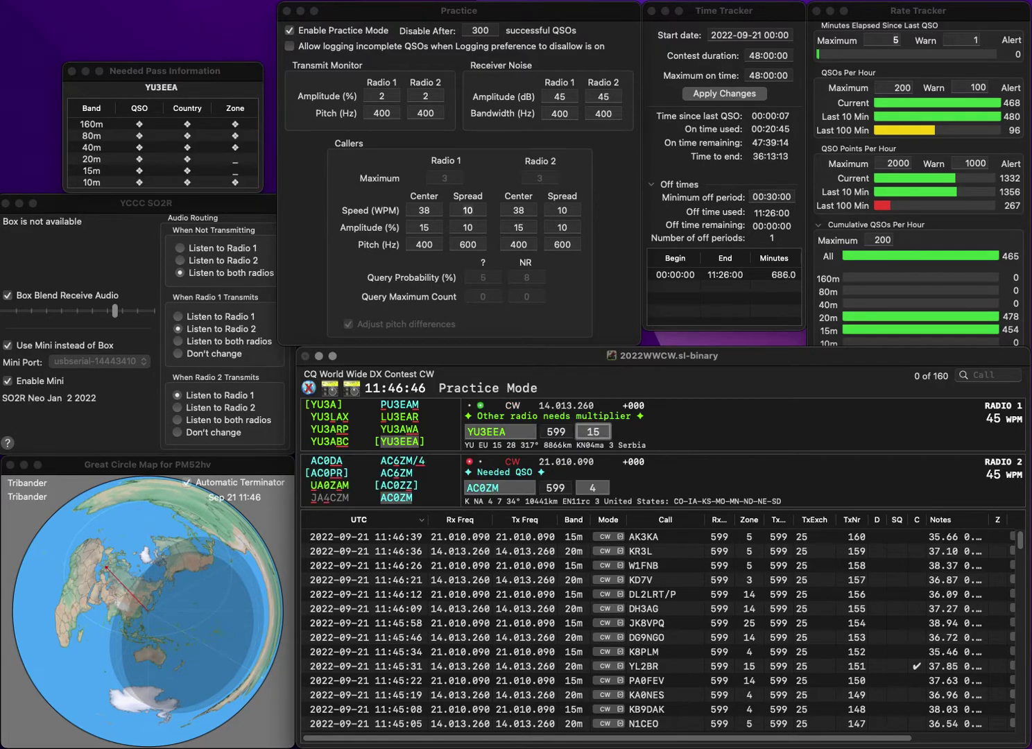
{"action": "key", "text": "Return"}
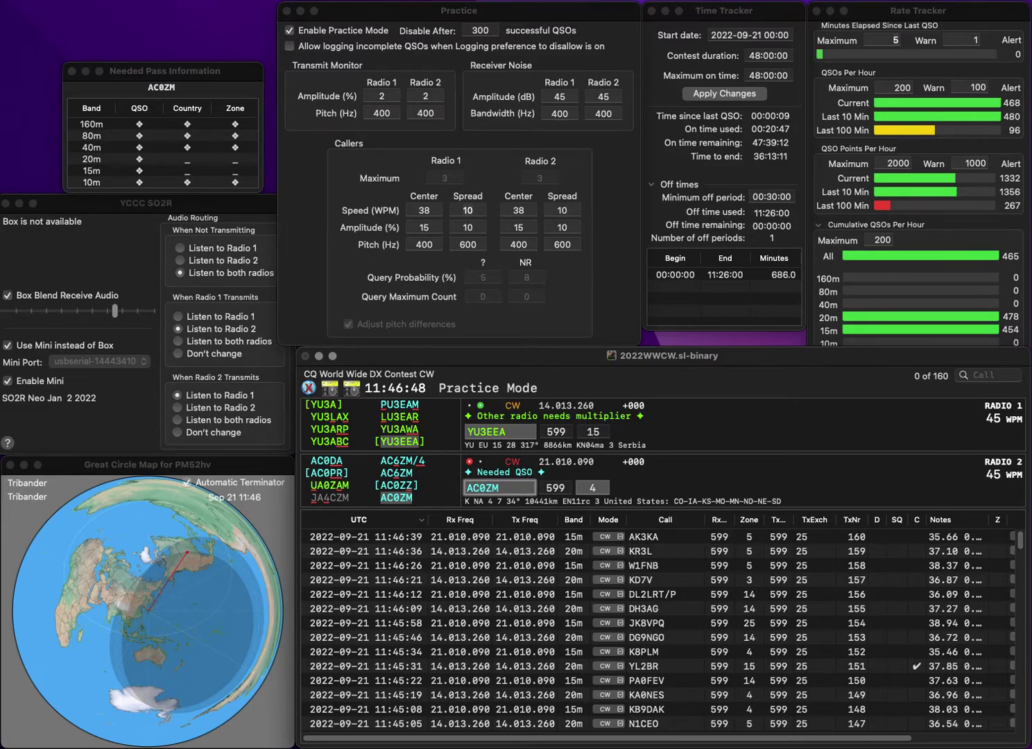
{"action": "key", "text": "space"}
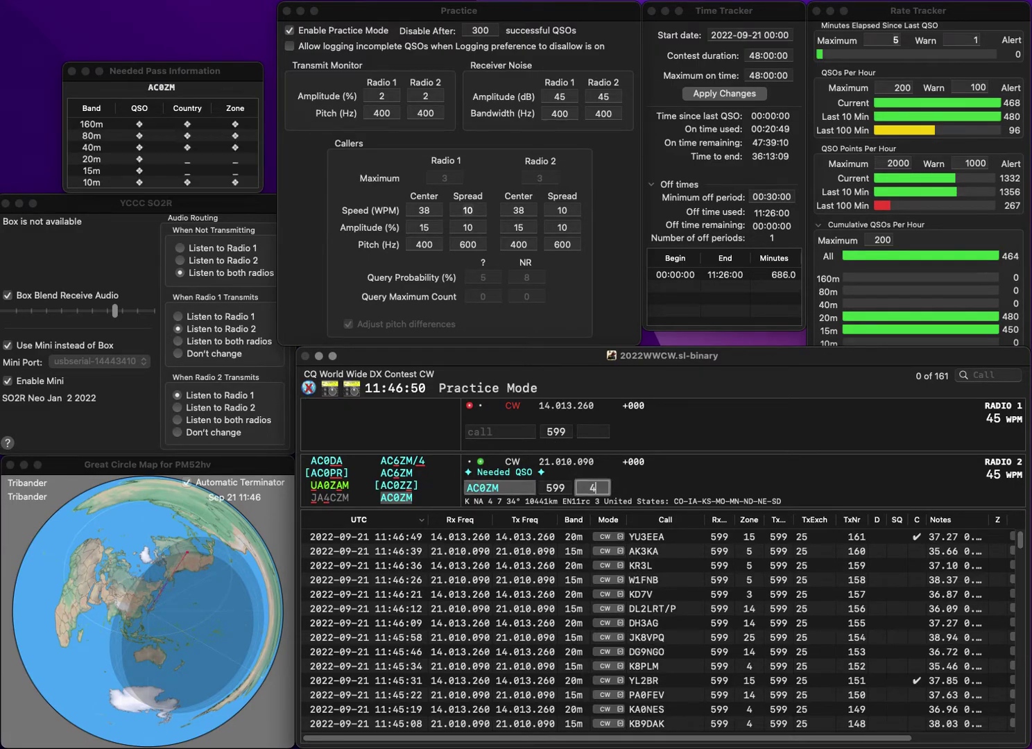
{"action": "key", "text": "Return"}
Work and log PU2TBK on Radio 1 with zone 11 and DK7R on Radio 2 with zone 14
{"action": "type", "text": "PU2TB"}
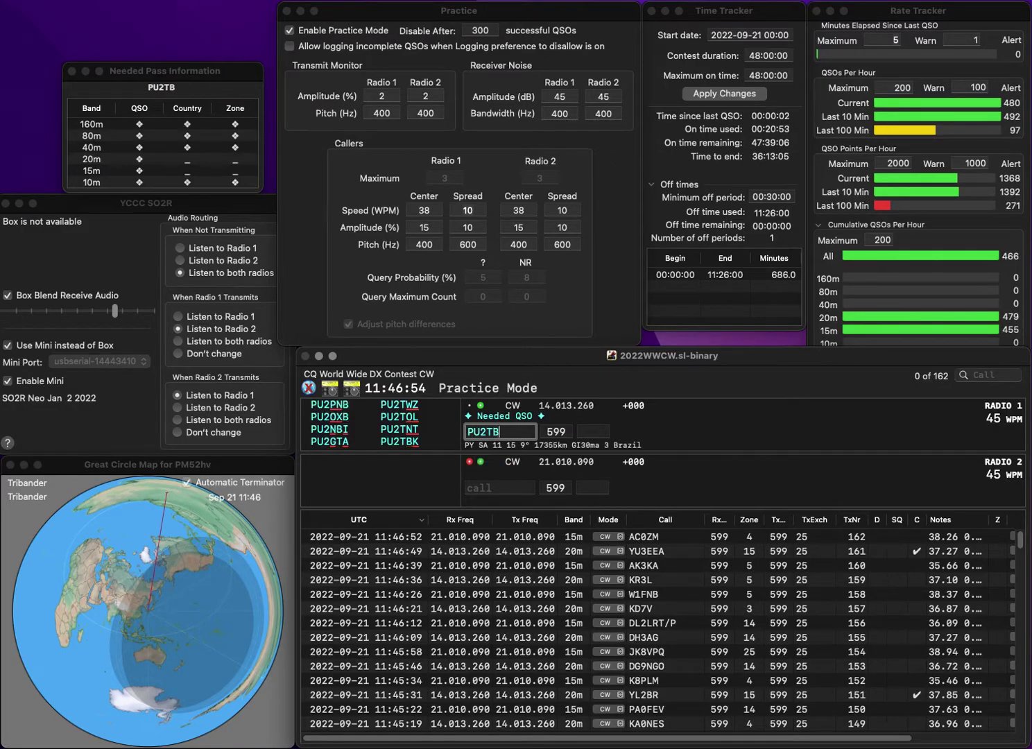
{"action": "type", "text": "K"}
{"action": "key", "text": "Return"}
{"action": "type", "text": "DK7R"}
{"action": "key", "text": "Return"}
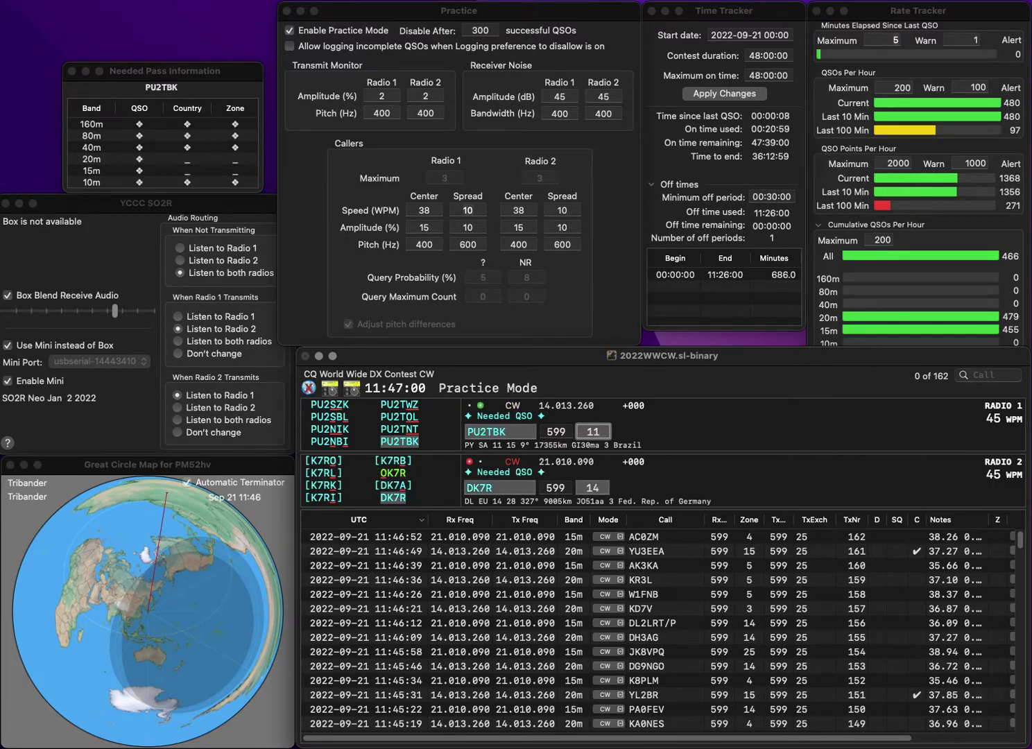
{"action": "key", "text": "Return"}
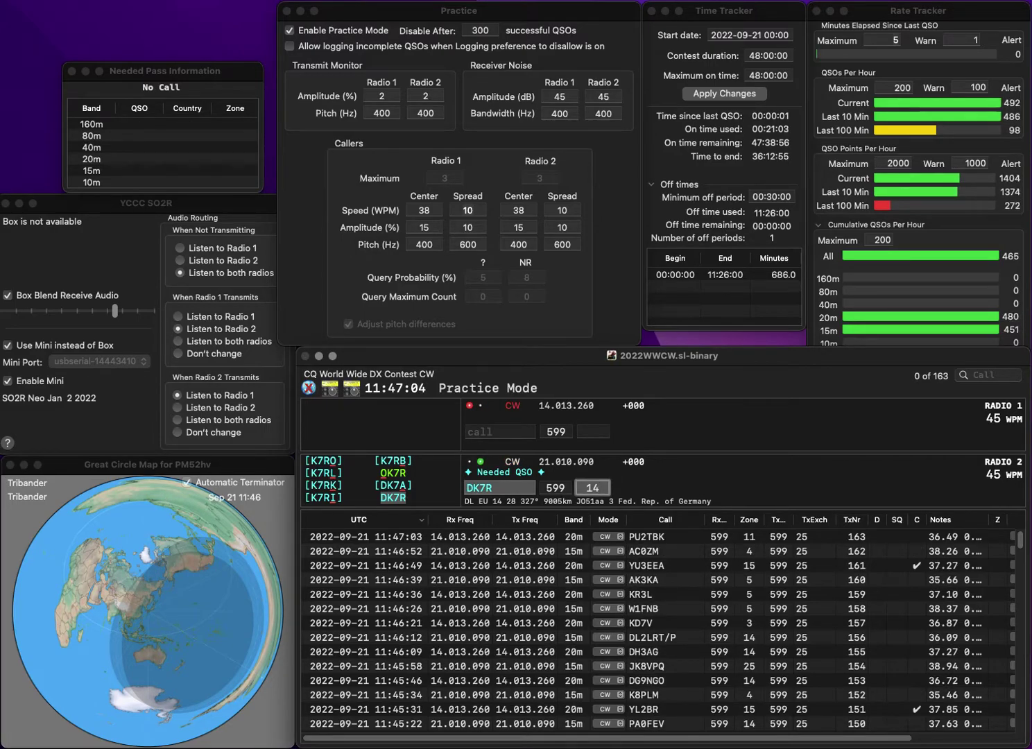
{"action": "key", "text": "Return"}
Work and log AI1G on Radio 1 with zone 5, querying the partial call K3G on Radio 2
{"action": "type", "text": "AI1"}
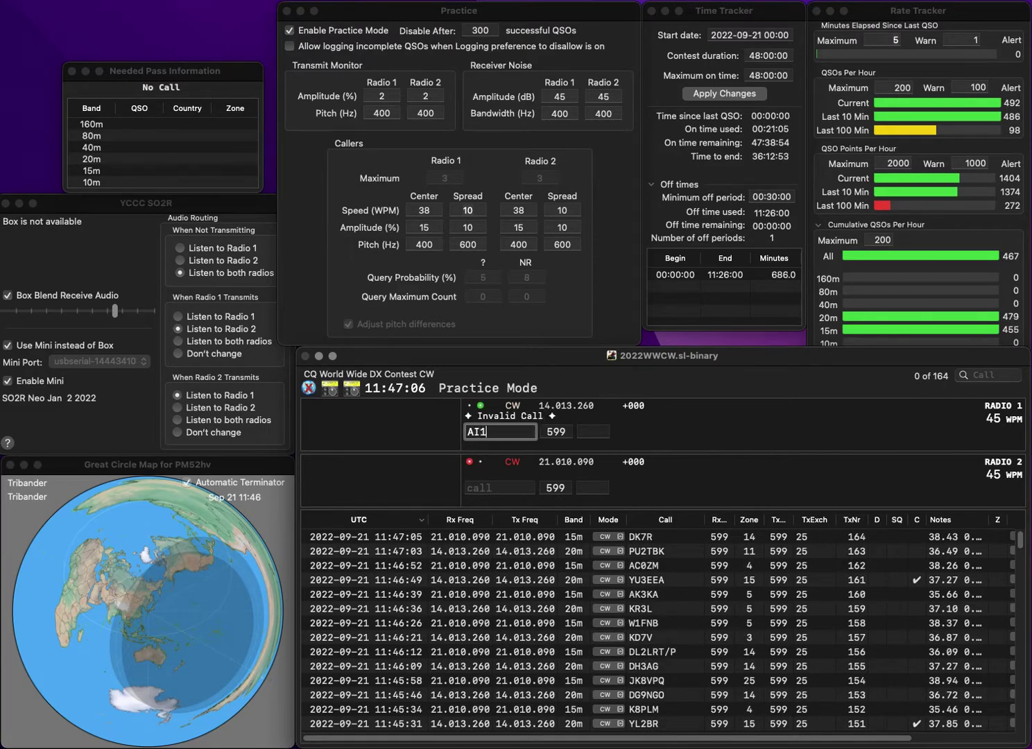
{"action": "type", "text": "G"}
{"action": "key", "text": "Return"}
{"action": "type", "text": "IK3G"}
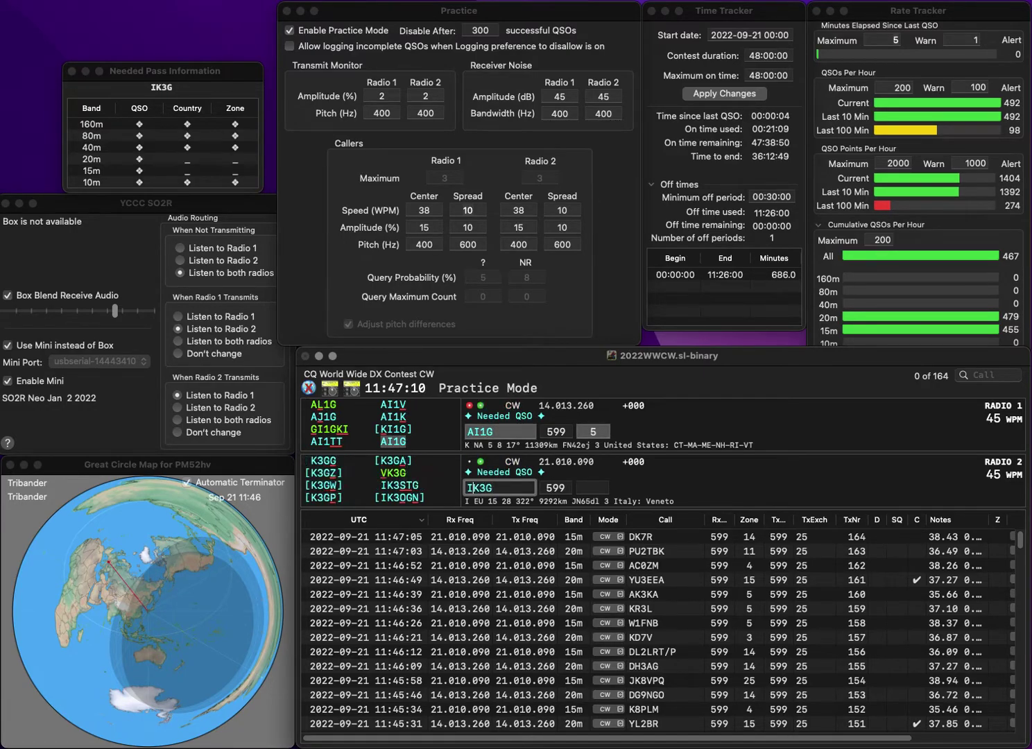
{"action": "key", "text": "BackSpace"}
{"action": "key", "text": "Return"}
{"action": "key", "text": "Return"}
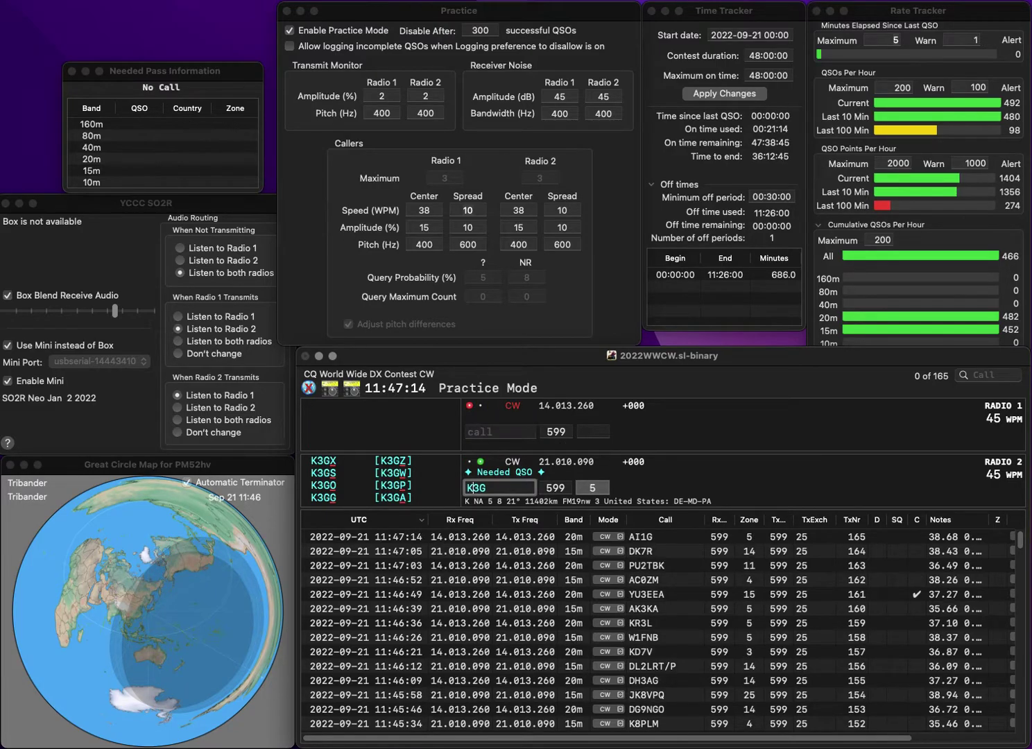
{"action": "type", "text": "F"}
{"action": "key", "text": "Return"}
{"action": "type", "text": "KEAJN"}
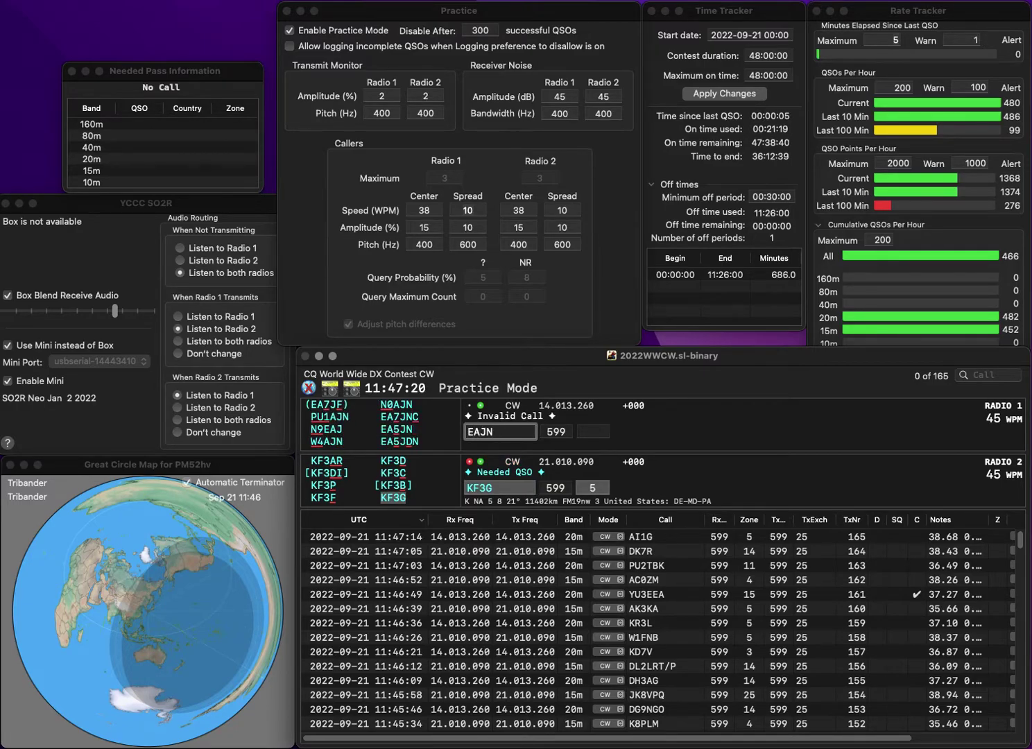
{"action": "left_click", "coordinate": [482, 432]}
{"action": "type", "text": "5"}
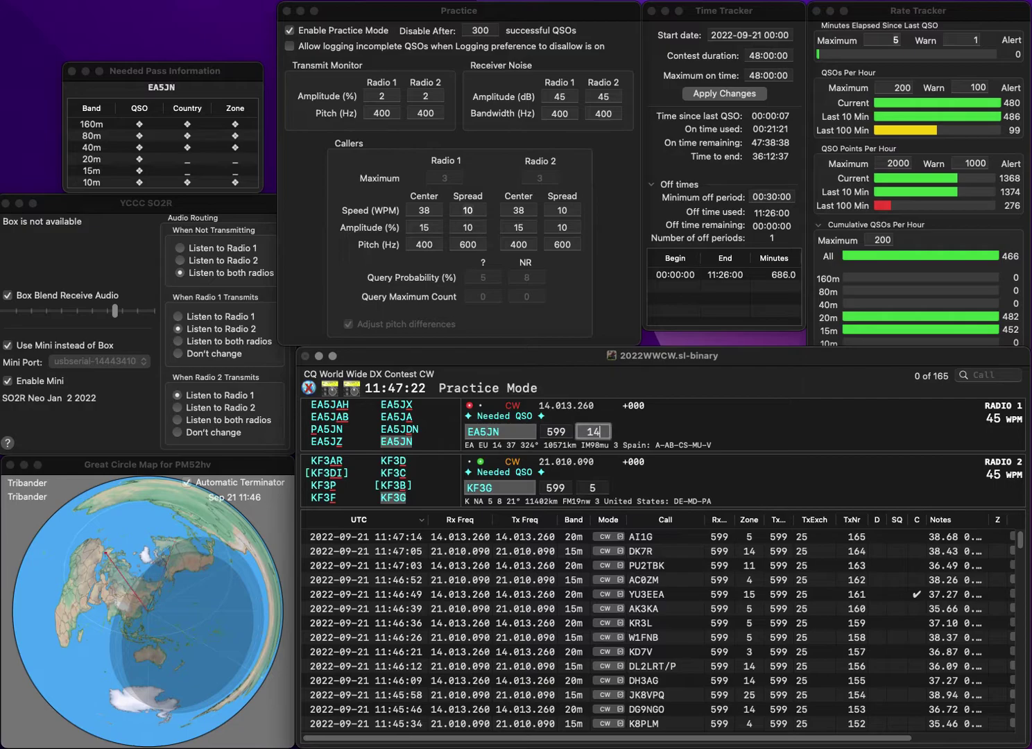
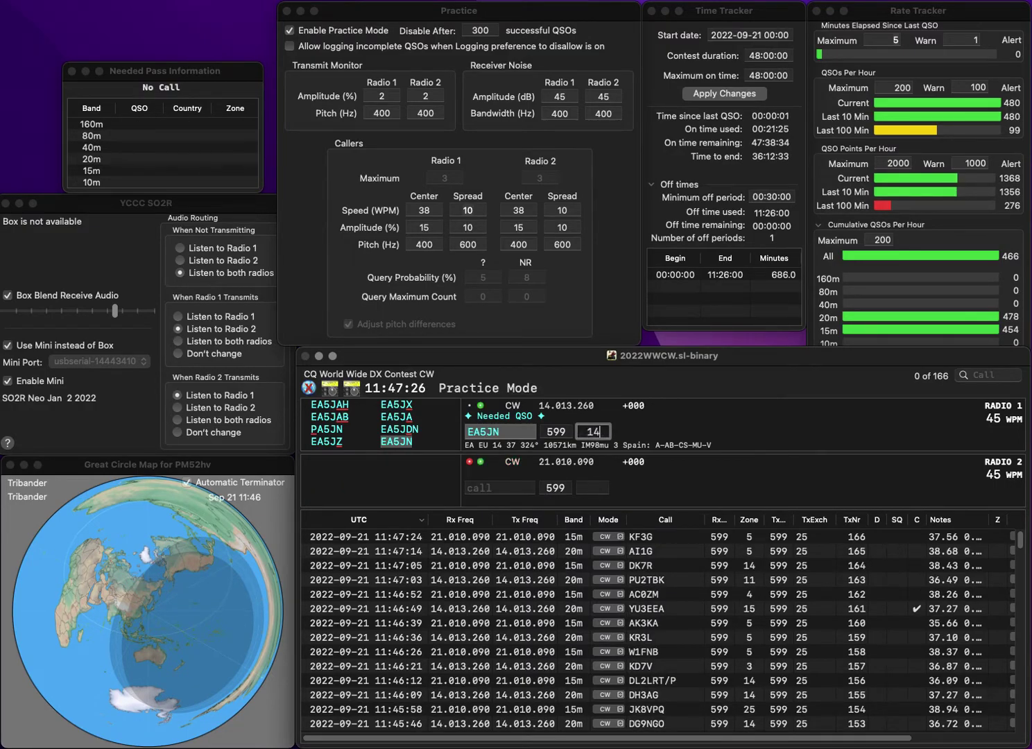
{"action": "key", "text": "Return"}
Query 7R on Radio 2 and complete it as IR7R, working and logging it with zone 15 and DO7JLF on Radio 1 with zone 14
{"action": "type", "text": "7R"}
{"action": "key", "text": "Return"}
{"action": "type", "text": "DO7JLF"}
{"action": "key", "text": "Return"}
{"action": "type", "text": "IR"}
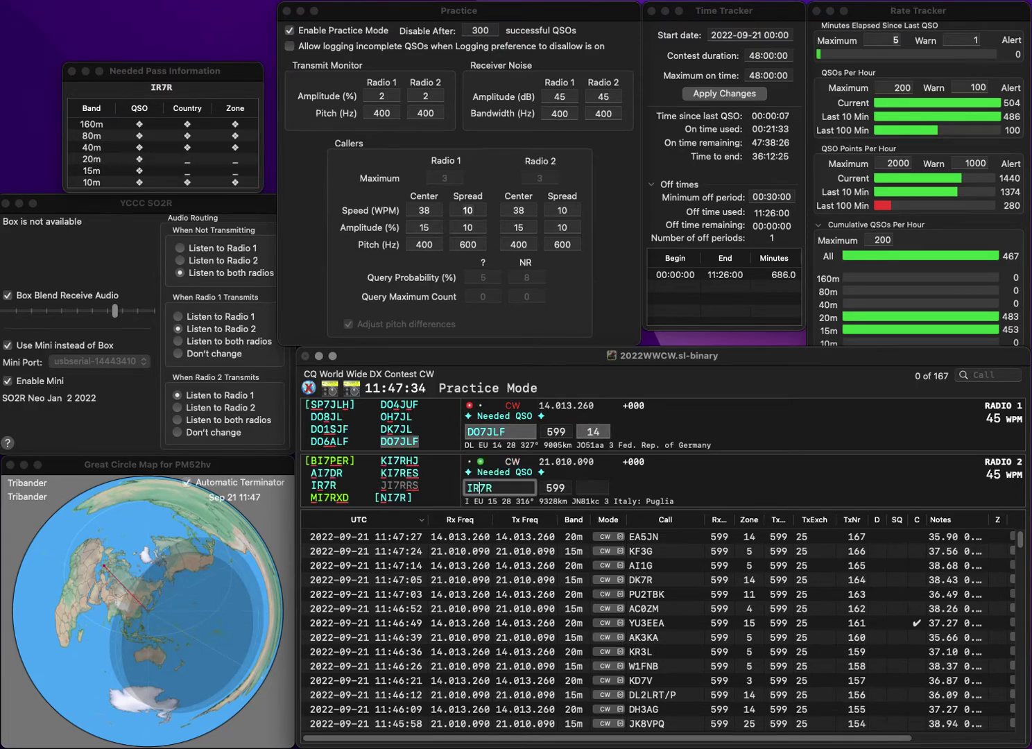
{"action": "key", "text": "Return"}
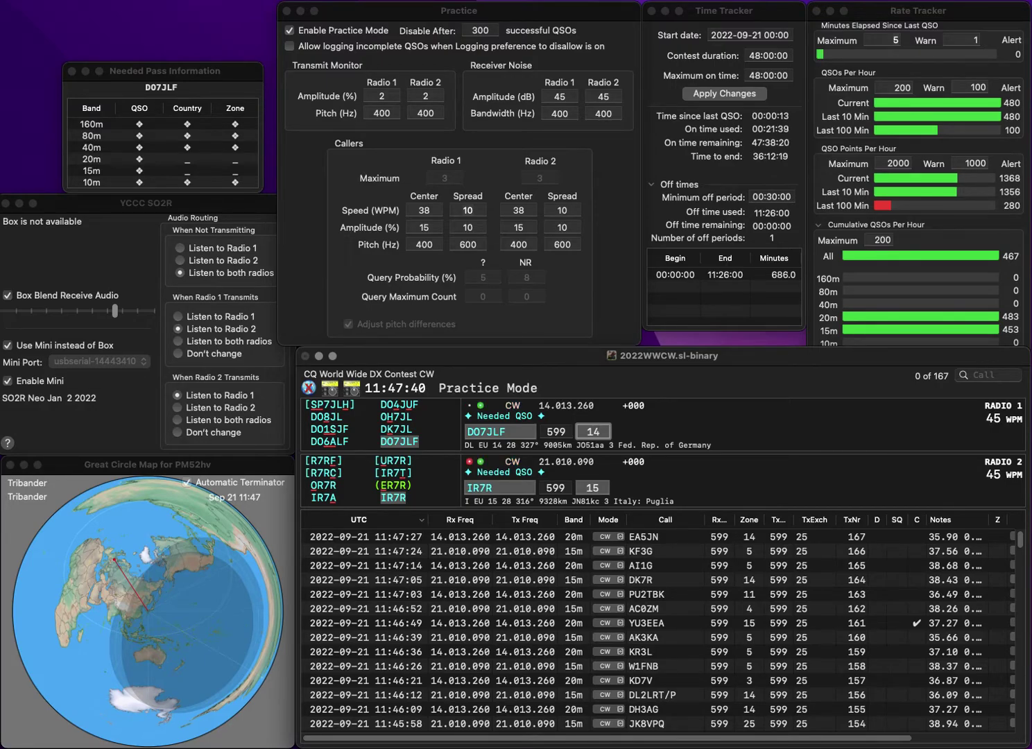
{"action": "left_click", "coordinate": [598, 488]}
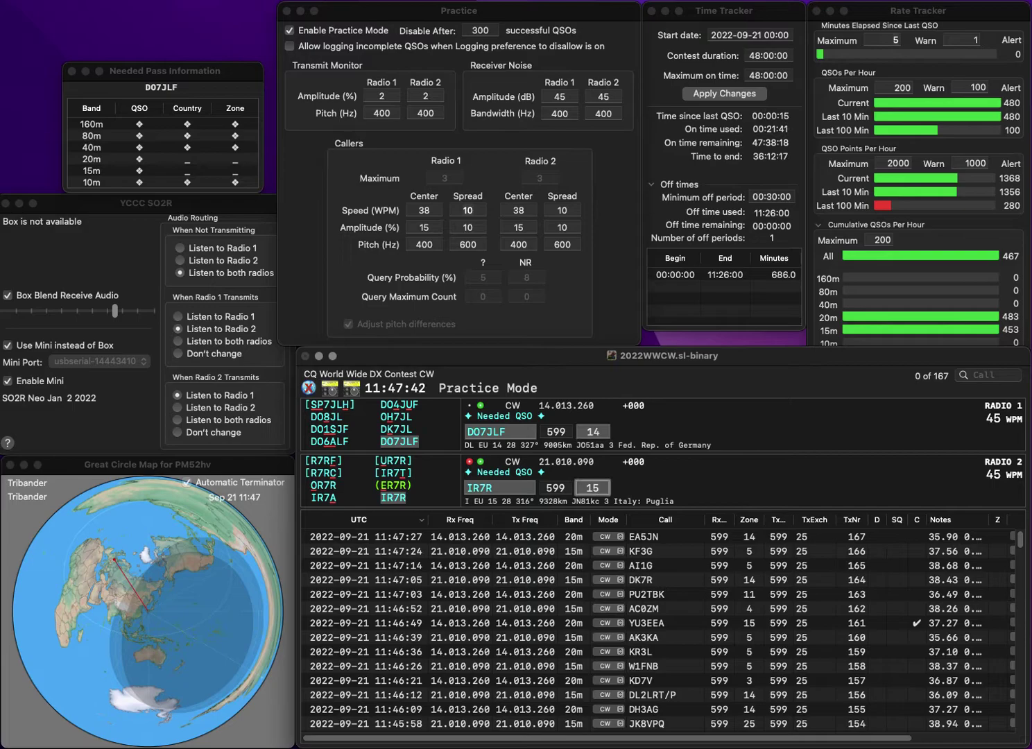
{"action": "key", "text": "Return"}
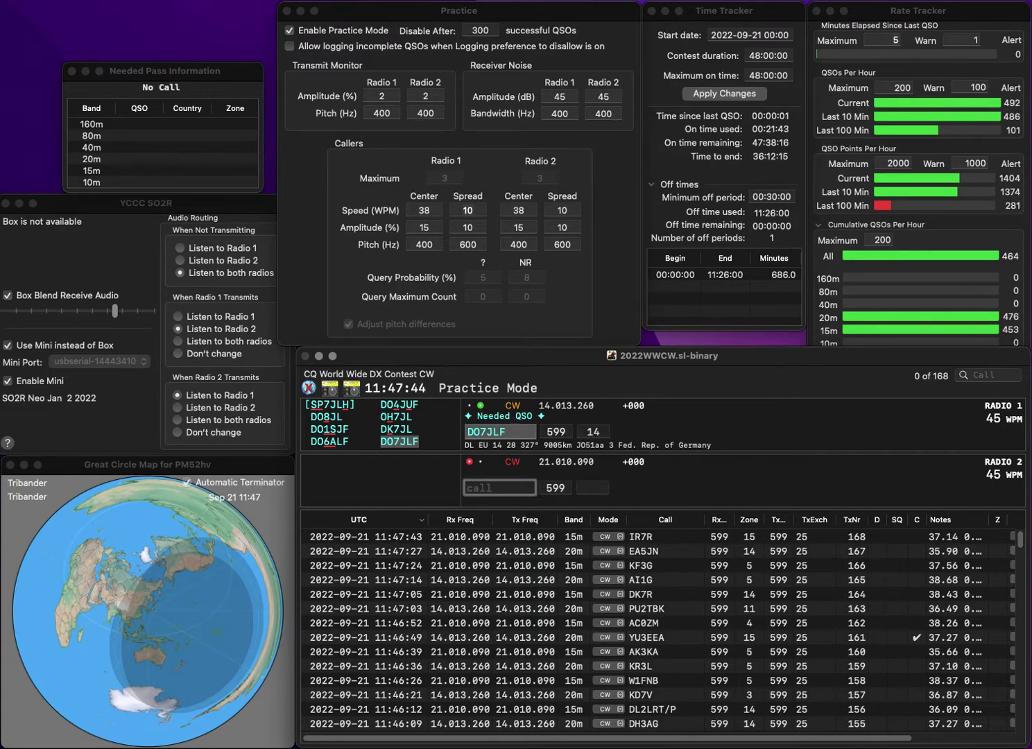
{"action": "key", "text": "Return"}
{"action": "type", "text": "R5DT"}
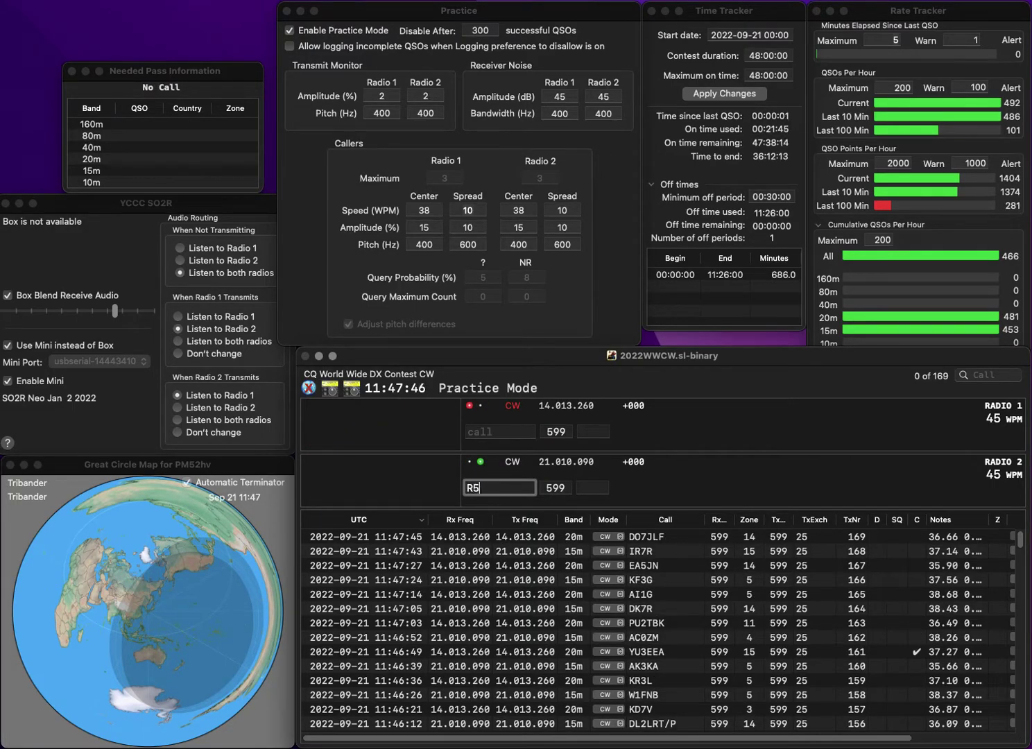
{"action": "key", "text": "Return"}
{"action": "type", "text": "F1AKX"}
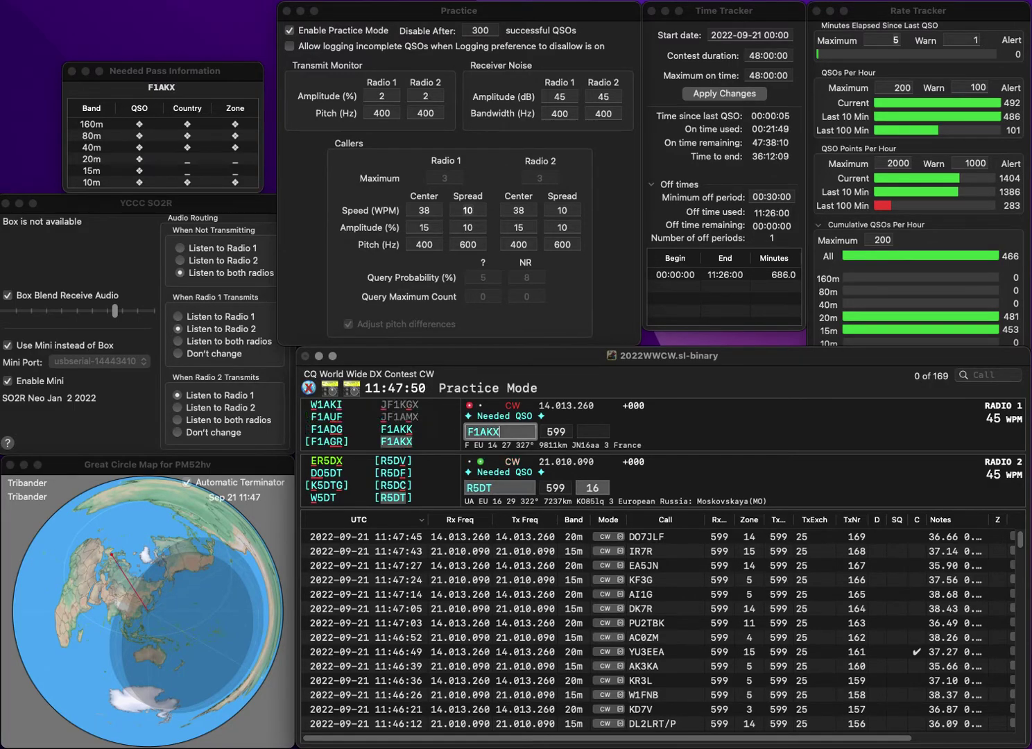
{"action": "key", "text": "Return"}
{"action": "key", "text": "Return"}
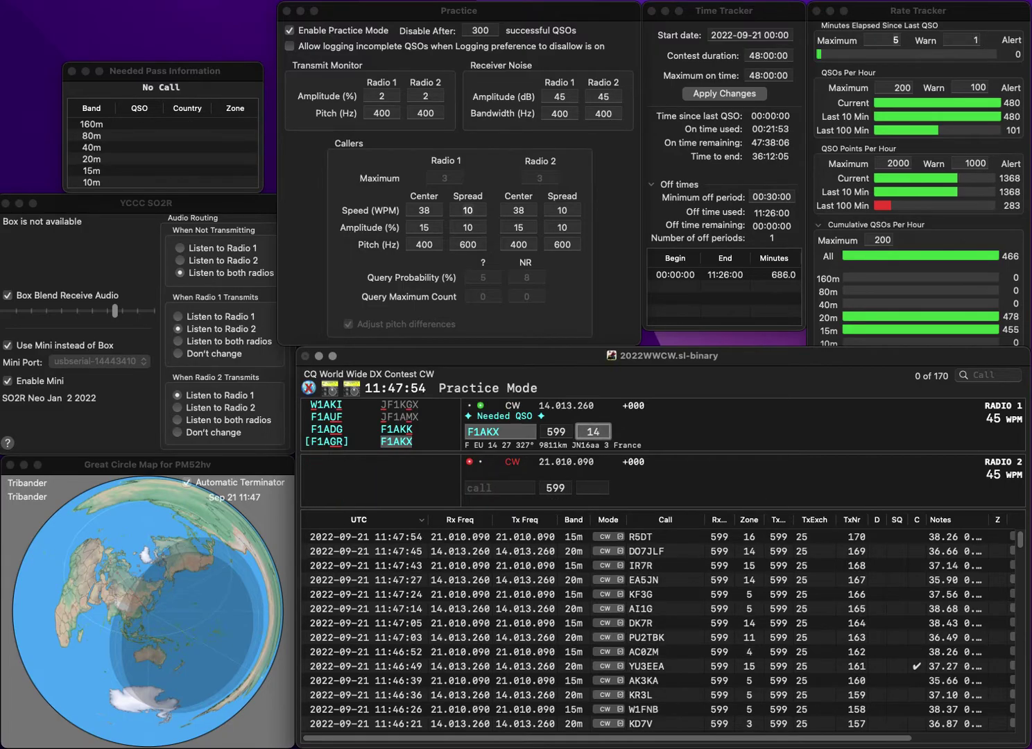
{"action": "key", "text": "Return"}
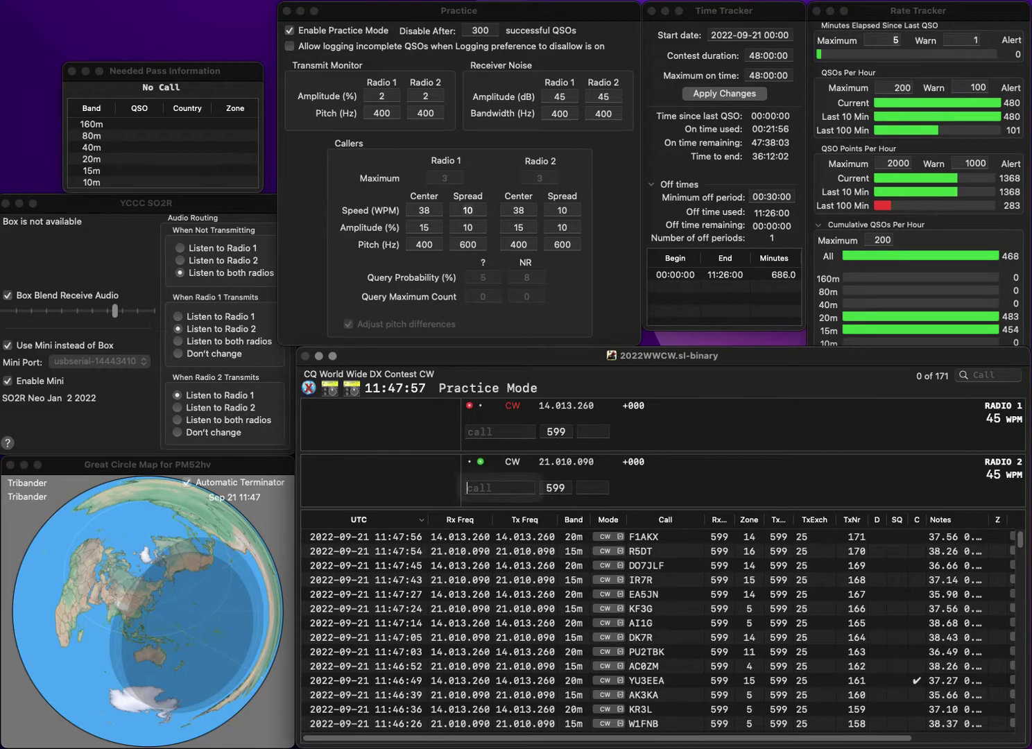
Enter the Radio 2 caller, correct the call to YC7OCS, and send the zone 28 exchange
{"action": "type", "text": "YC7OCH"}
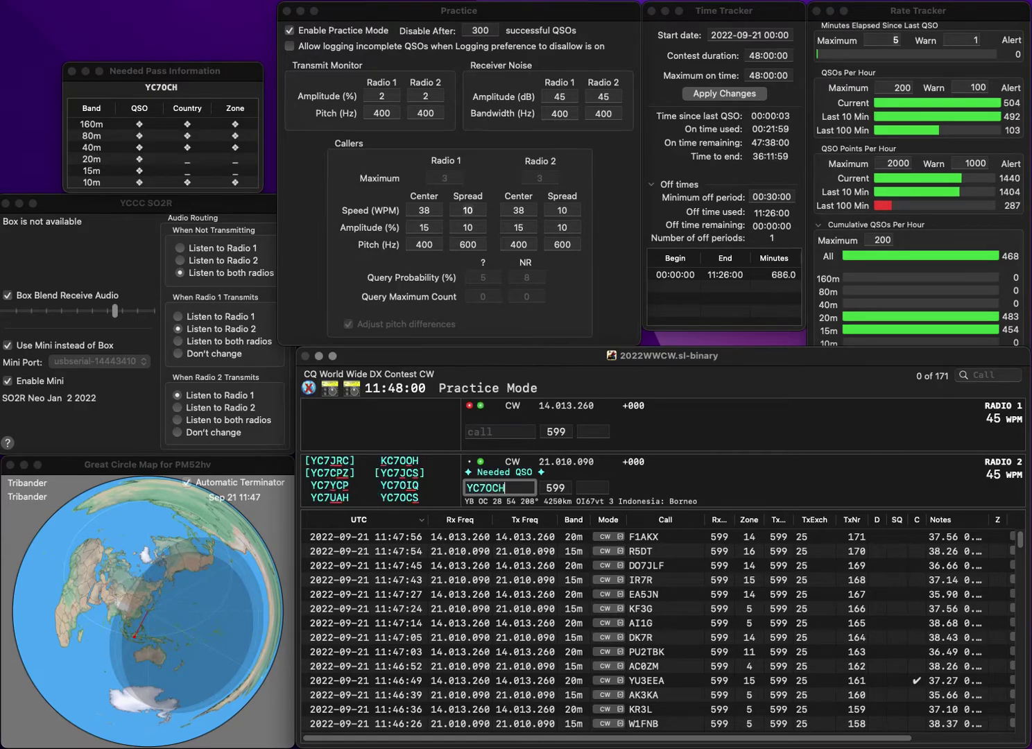
{"action": "key", "text": "Return"}
{"action": "key", "text": "Down"}
{"action": "key", "text": "BackSpace"}
{"action": "type", "text": "S"}
{"action": "key", "text": "Return"}
{"action": "type", "text": "L"}
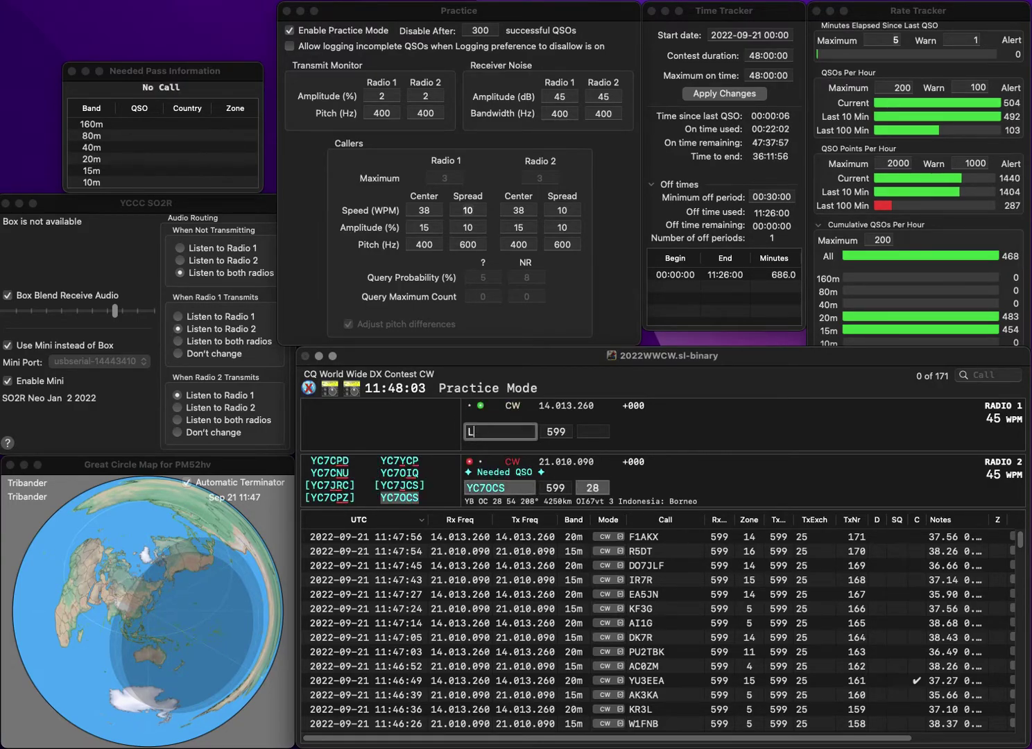
{"action": "type", "text": "0ZZ"}
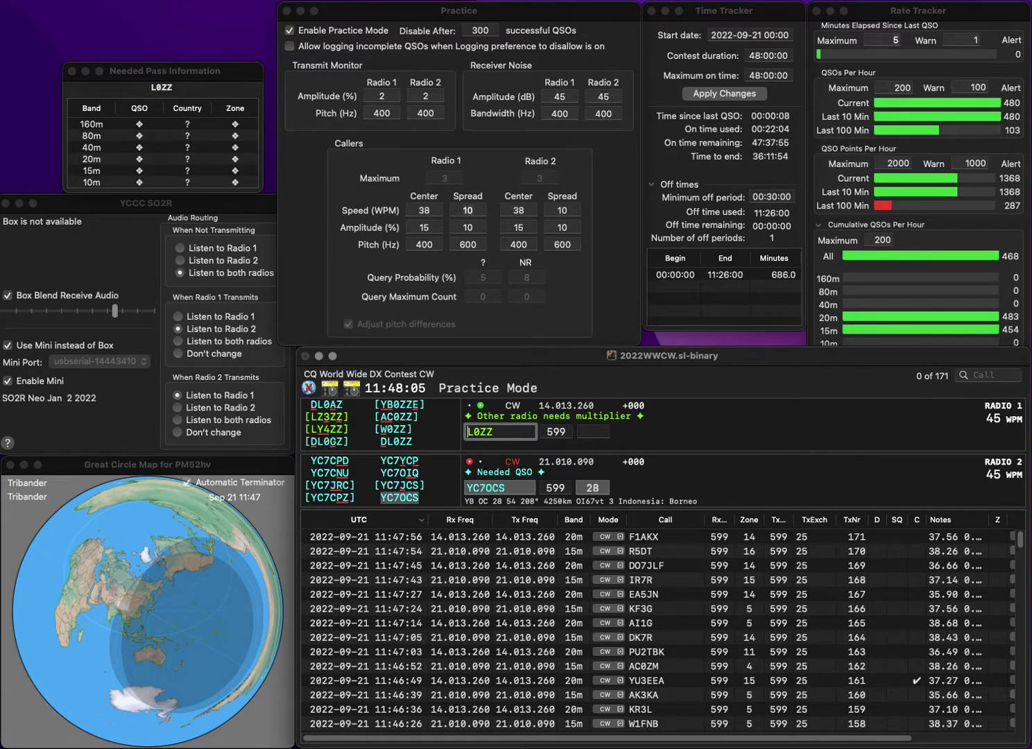
{"action": "key", "text": "Up"}
{"action": "type", "text": "D"}
{"action": "key", "text": "Return"}
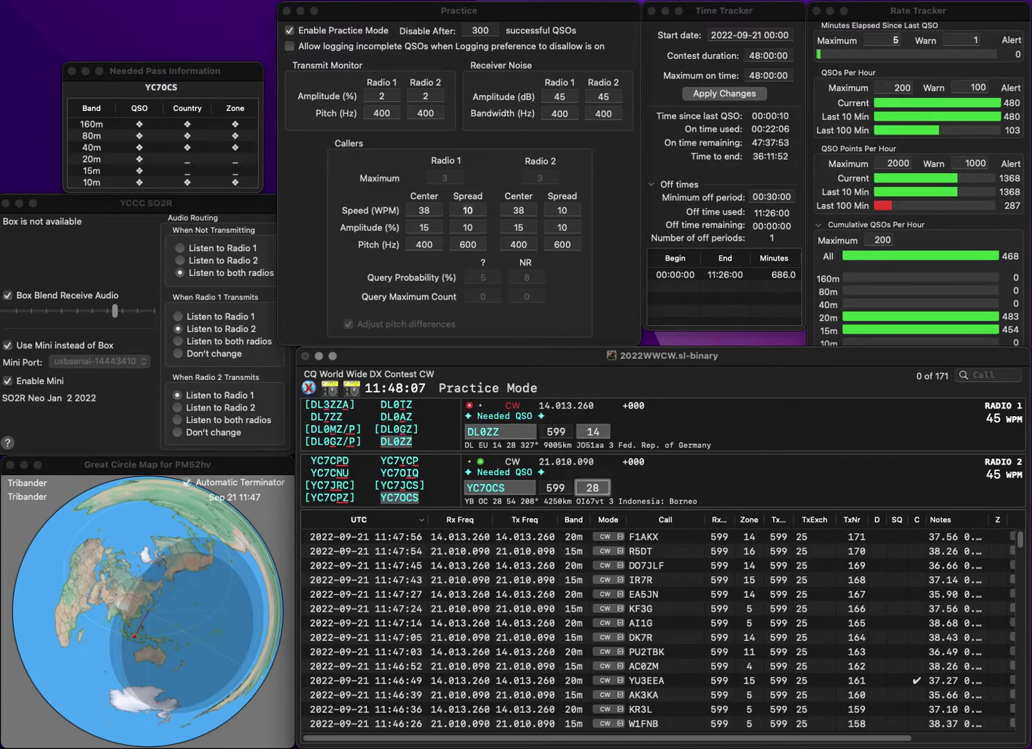
{"action": "key", "text": "Return"}
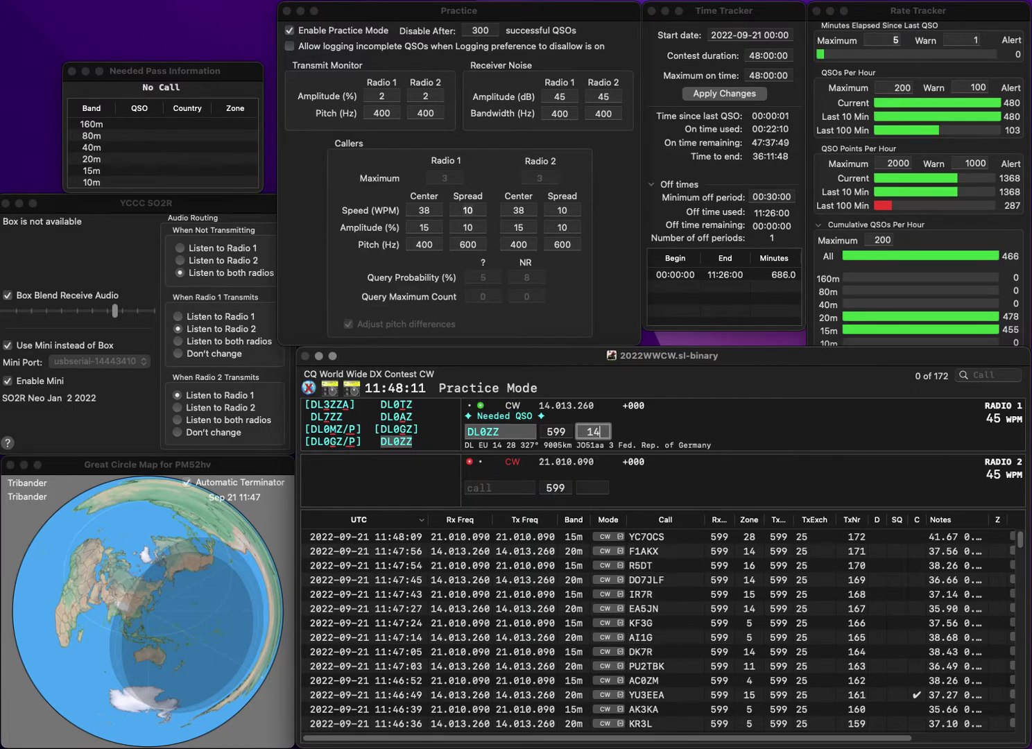
{"action": "key", "text": "Return"}
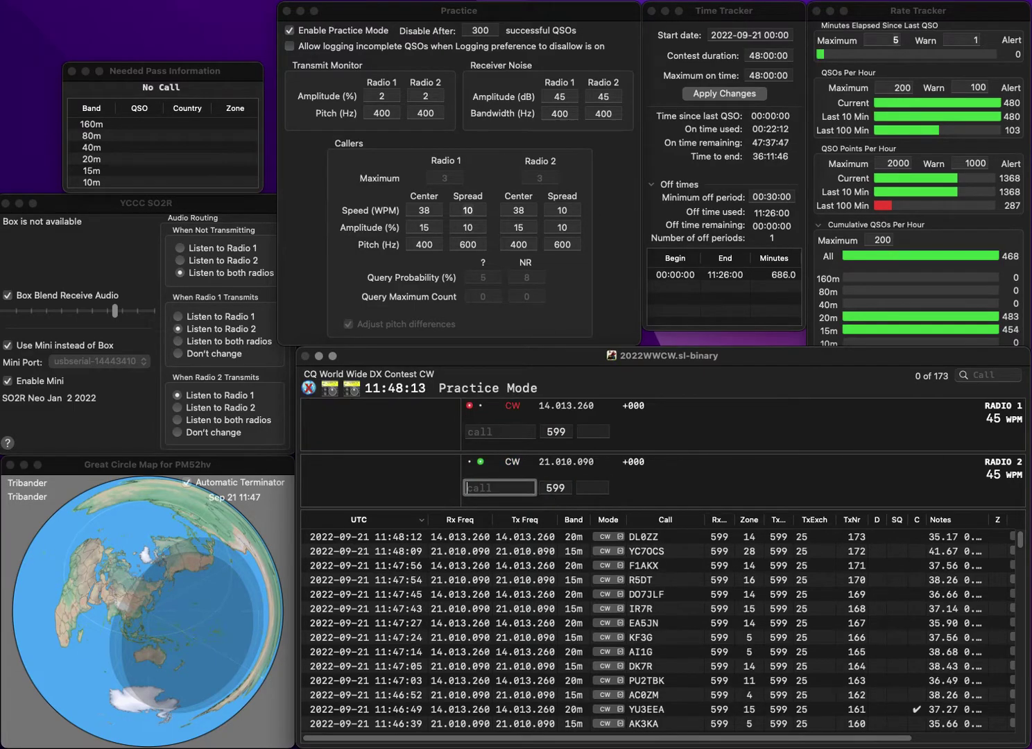
Answer SQ1KW on Radio 2, send the partial call G4K on Radio 1, and log SQ1KW with zone 15
{"action": "type", "text": "SQ1KW"}
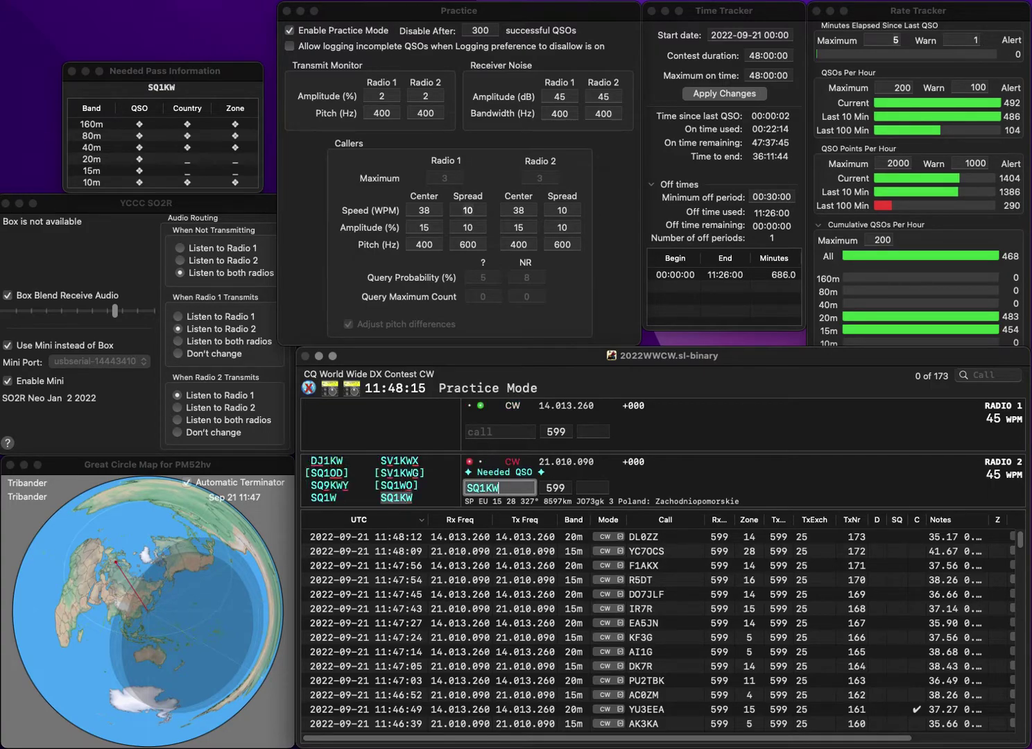
{"action": "key", "text": "Return"}
{"action": "type", "text": "G4"}
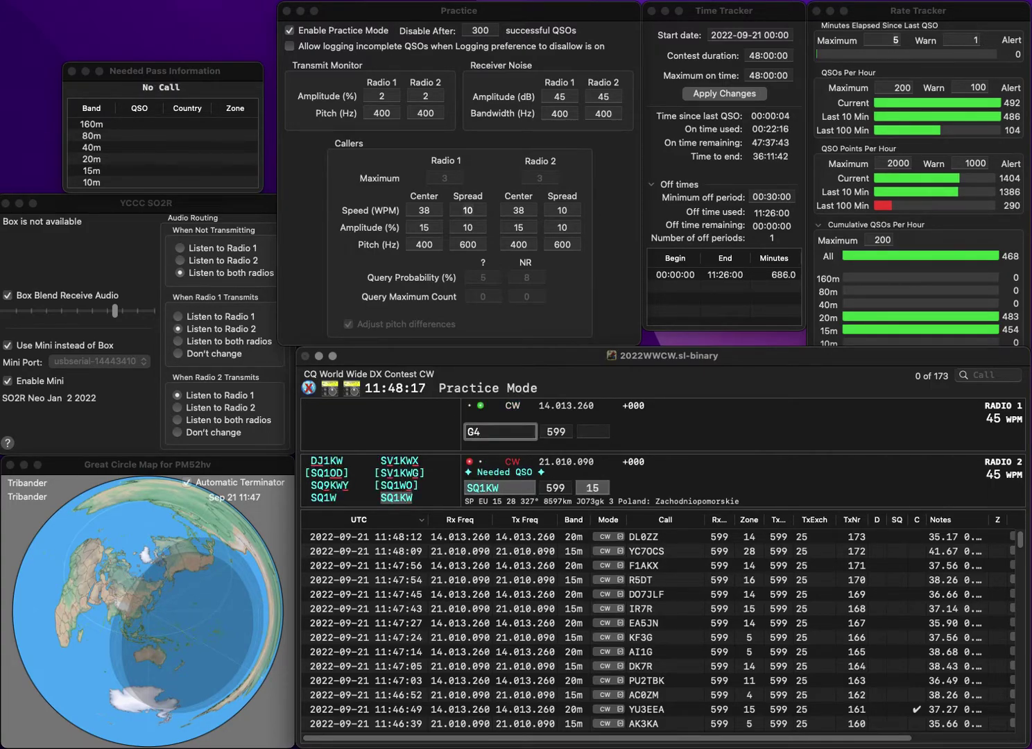
{"action": "type", "text": "K"}
{"action": "key", "text": "Return"}
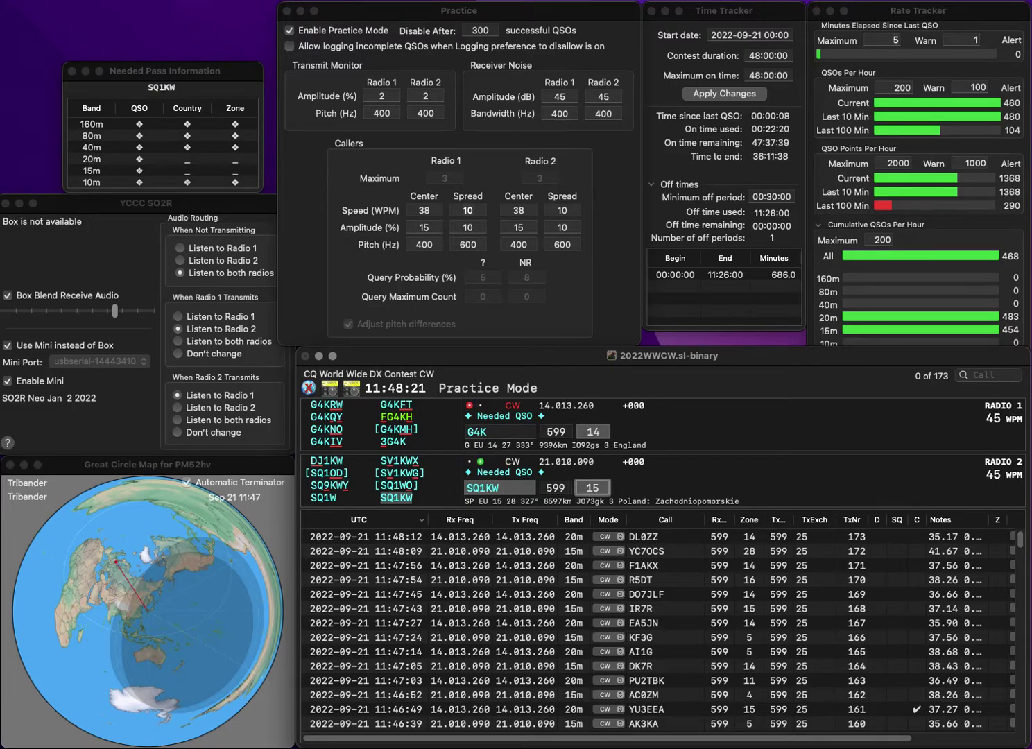
{"action": "key", "text": "Return"}
Correct the Radio 1 call to G4BRK and send the exchange with zone 14
{"action": "type", "text": "??"}
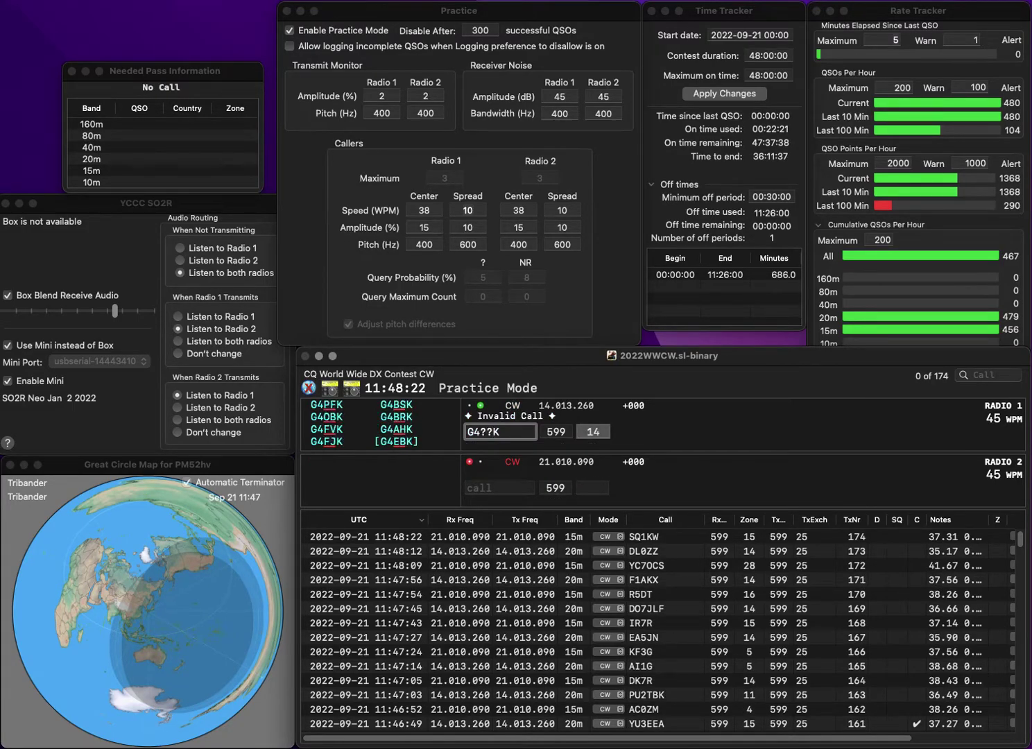
{"action": "key", "text": "BackSpace"}
{"action": "key", "text": "BackSpace"}
{"action": "type", "text": "BR"}
{"action": "key", "text": "Return"}
Answer KR4U on Radio 2 and R7KO on Radio 1, logging G4BRK with zone 14 and KR4U with zone 5
{"action": "type", "text": "KR4U"}
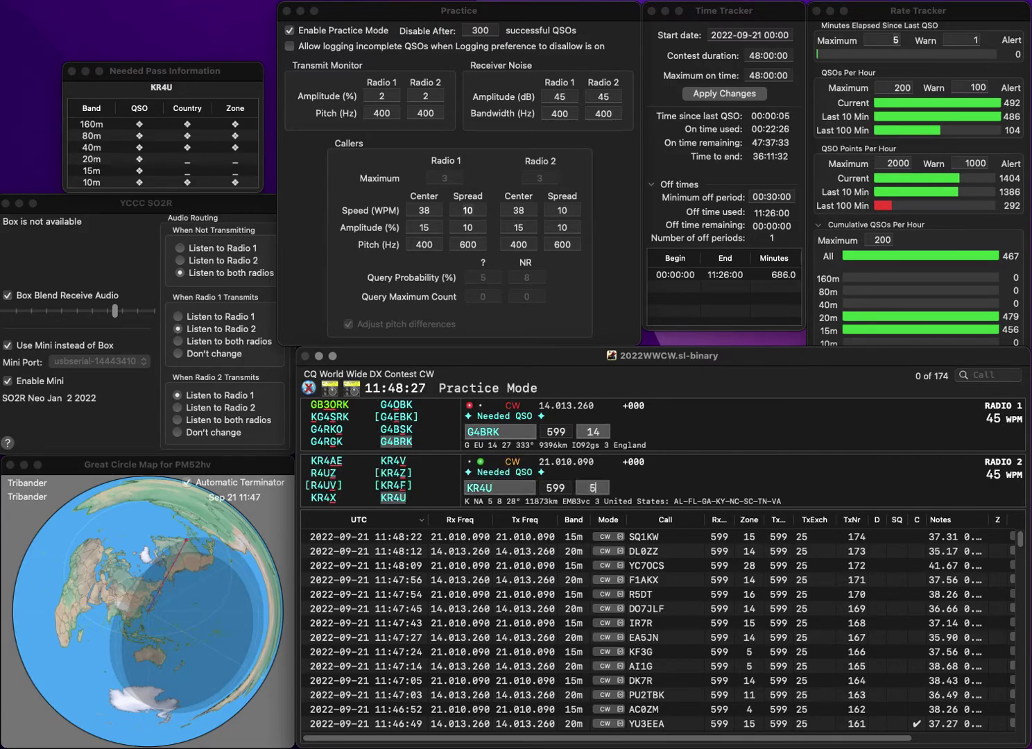
{"action": "key", "text": "Return"}
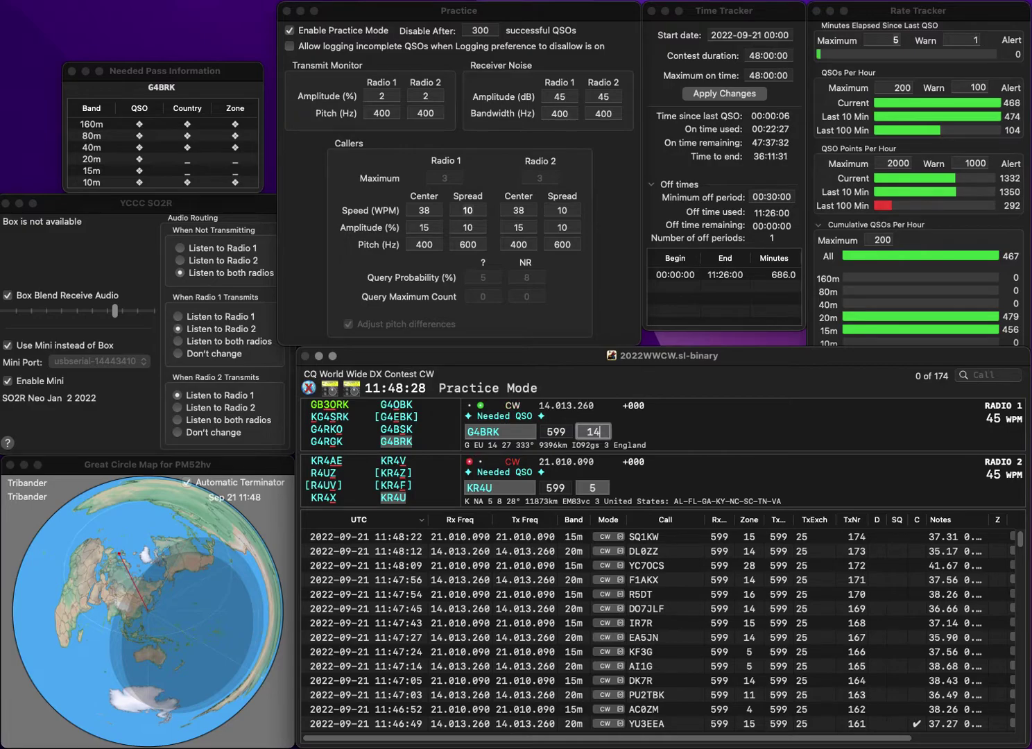
{"action": "key", "text": "Return"}
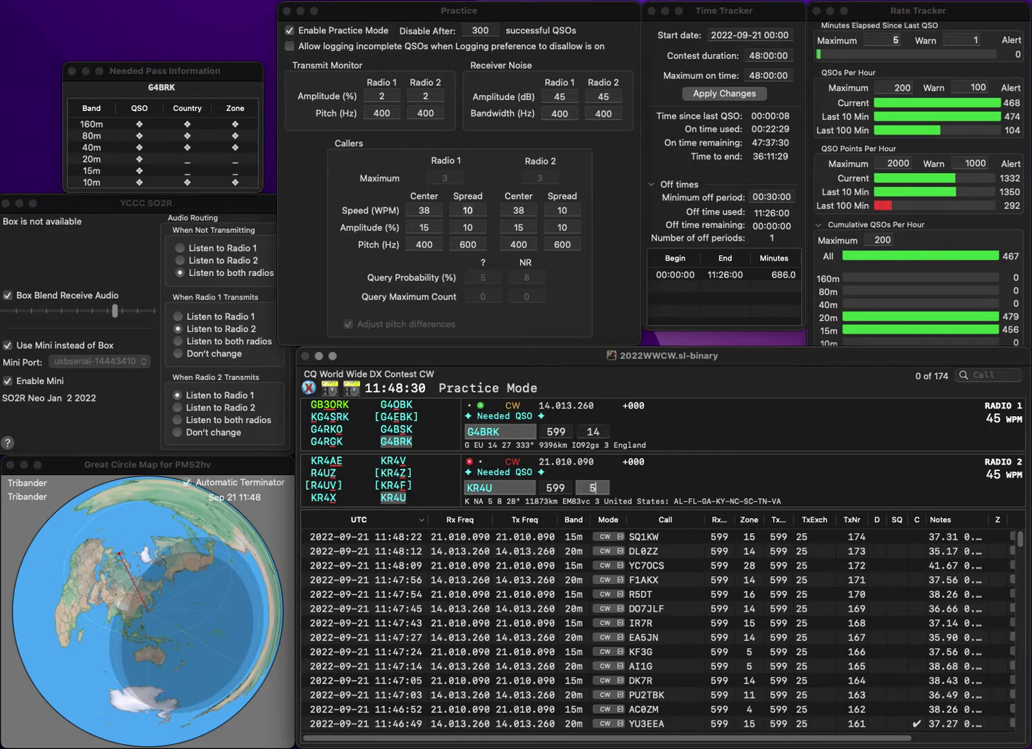
{"action": "key", "text": "Return"}
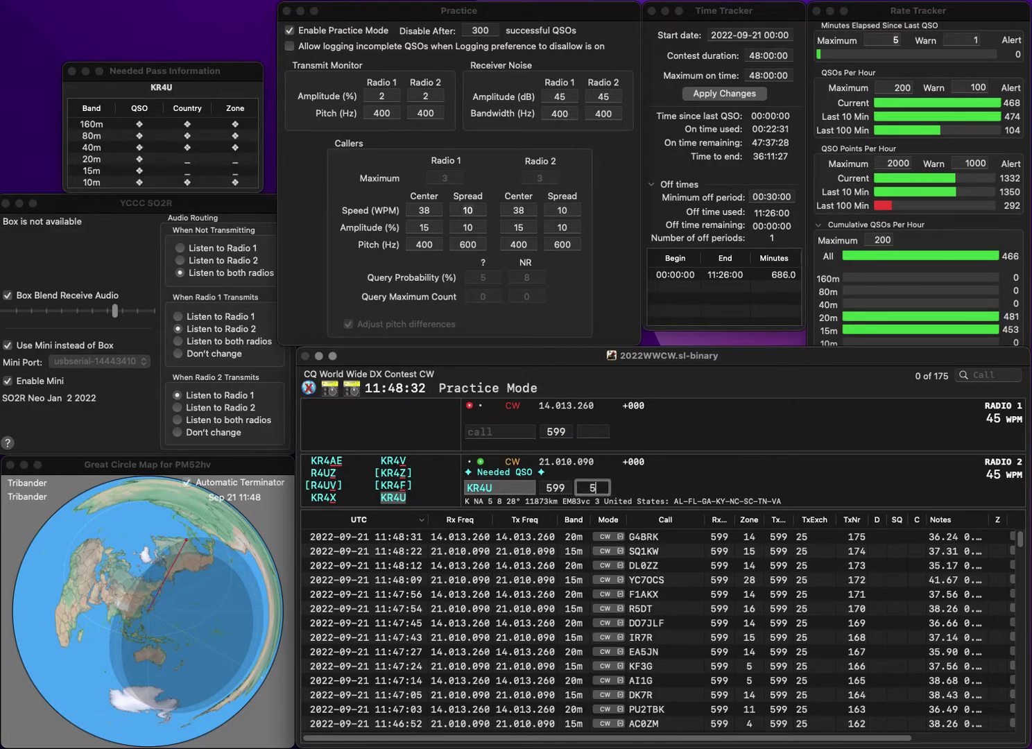
{"action": "type", "text": "R7KO"}
{"action": "key", "text": "Return"}
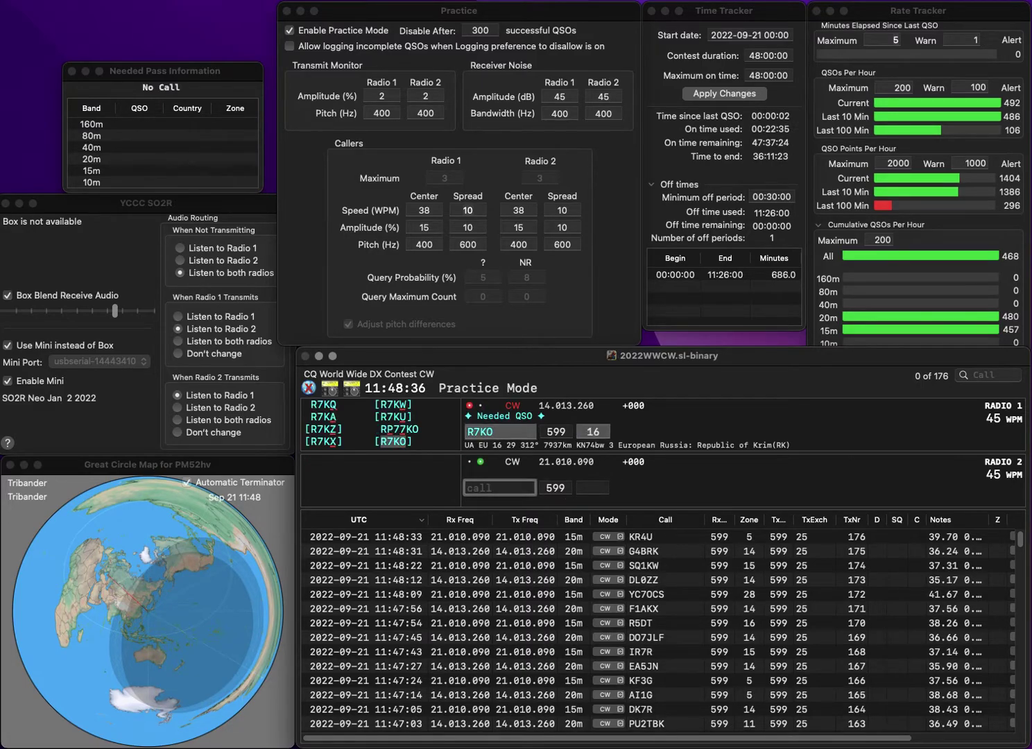
{"action": "type", "text": "7FT"}
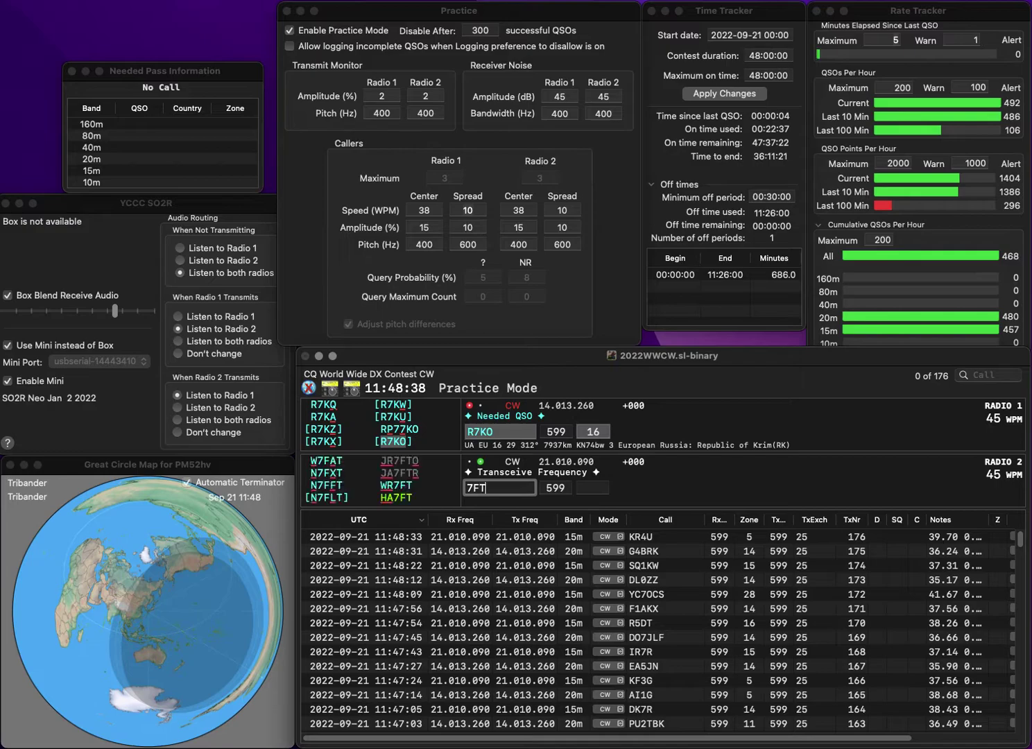
{"action": "key", "text": "space"}
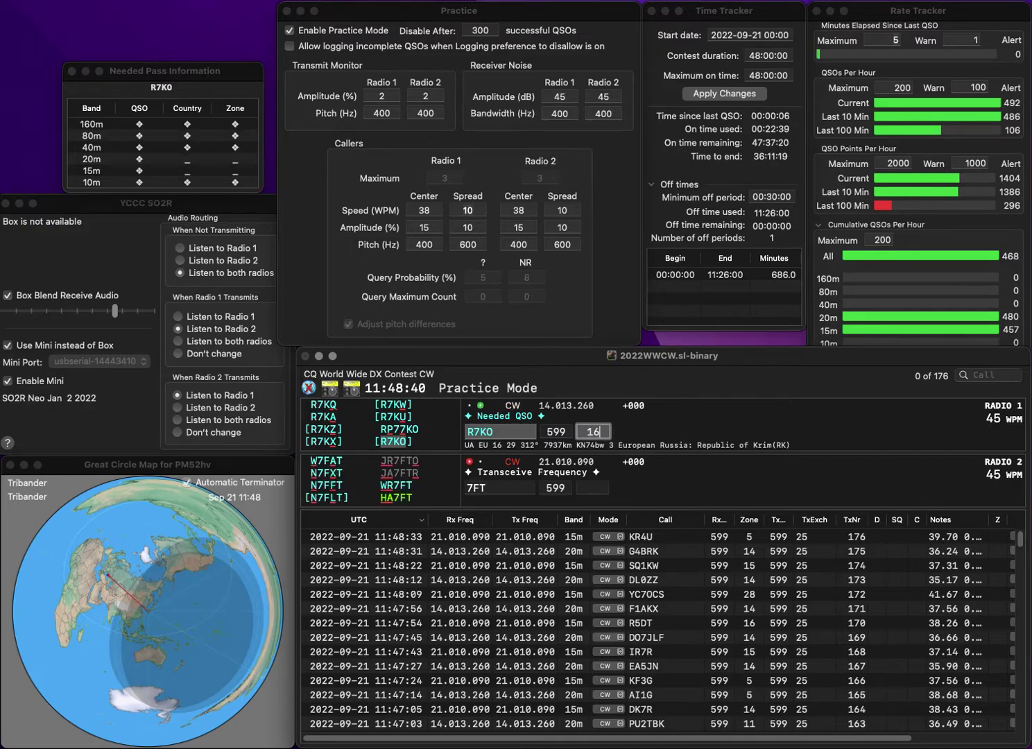
{"action": "key", "text": "Return"}
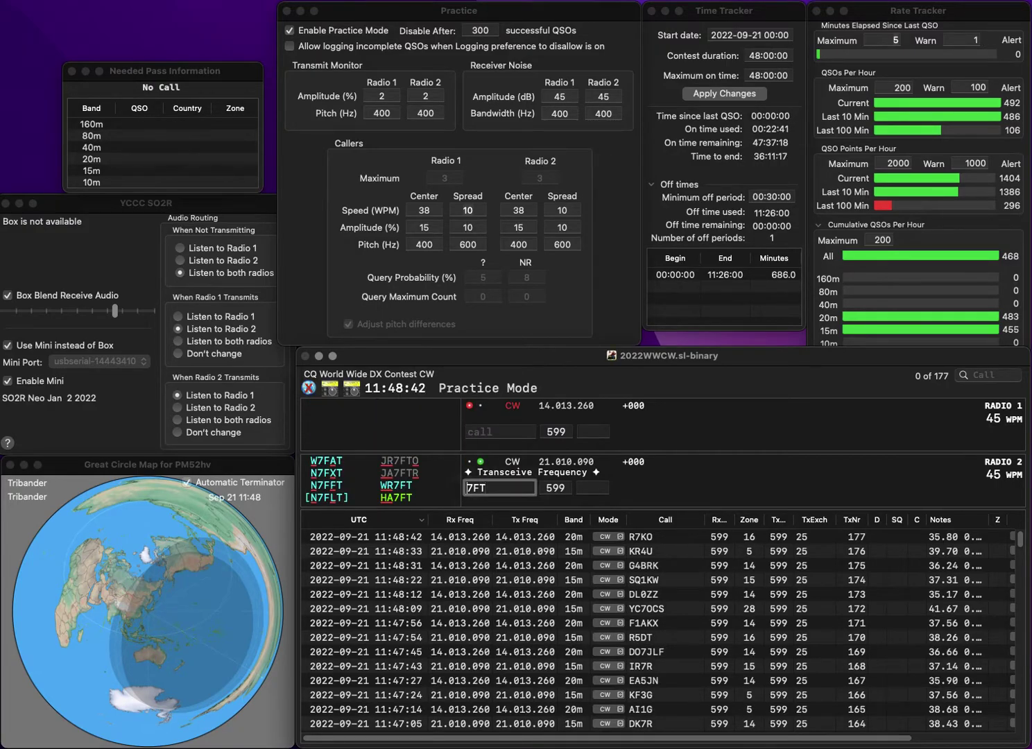
{"action": "type", "text": "JA7FT"}
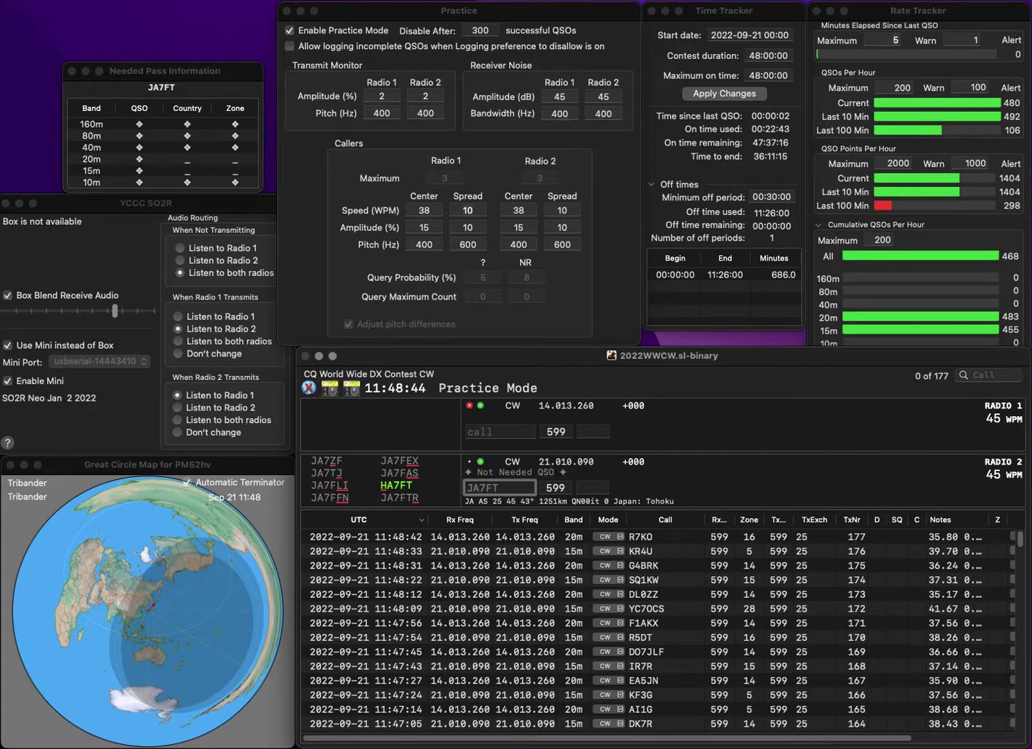
{"action": "type", "text": "R"}
{"action": "key", "text": "Return"}
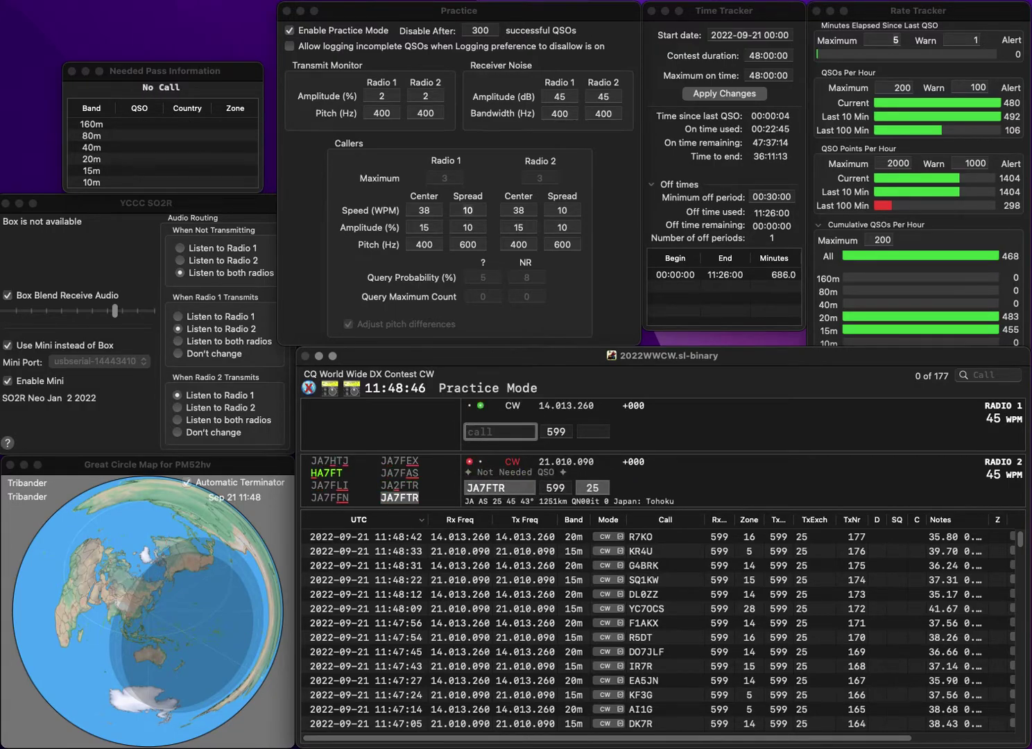
Query LL on Radio 1 and log JA7FTR on Radio 2 with zone 25
{"action": "type", "text": "LL"}
{"action": "key", "text": "Return"}
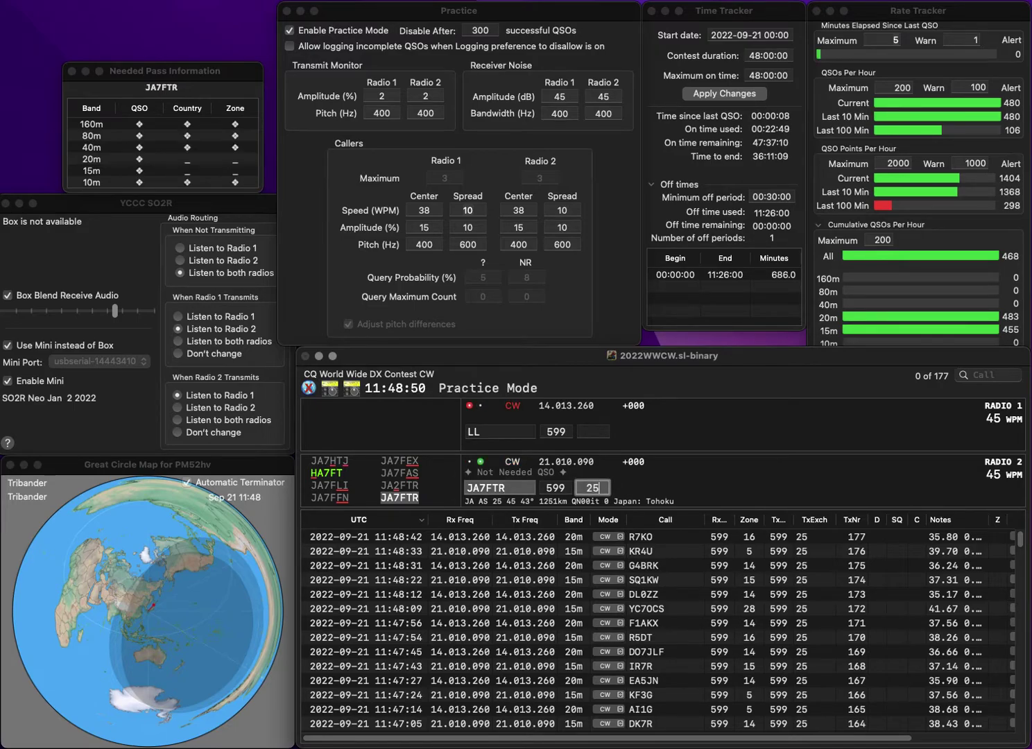
{"action": "key", "text": "Return"}
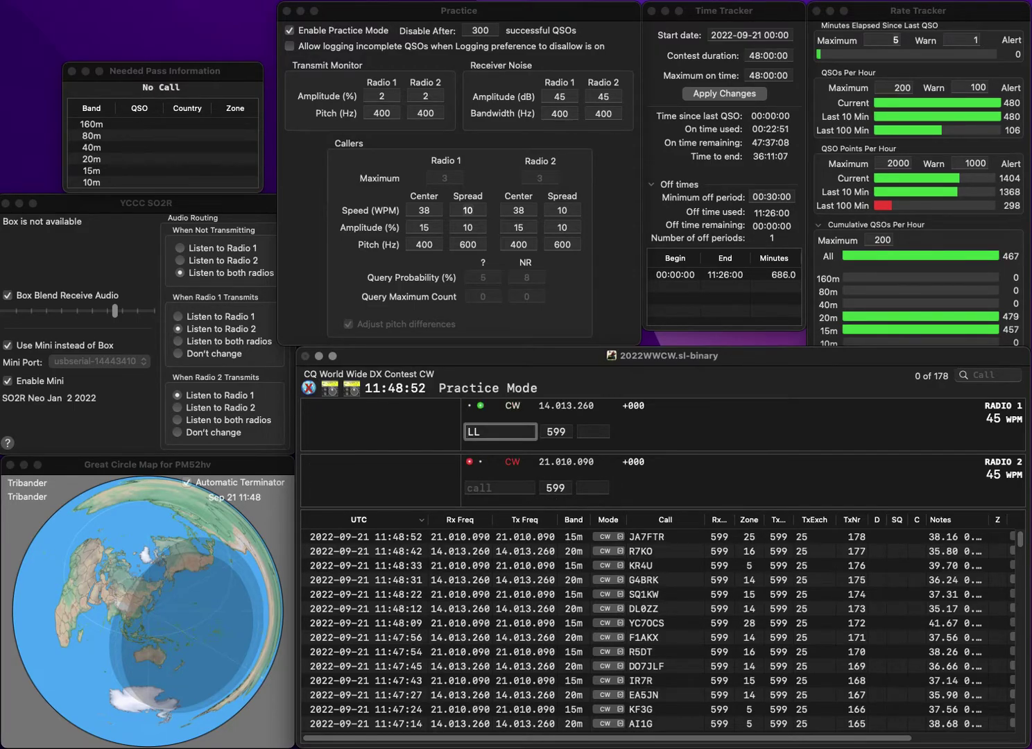
{"action": "type", "text": "DB4"}
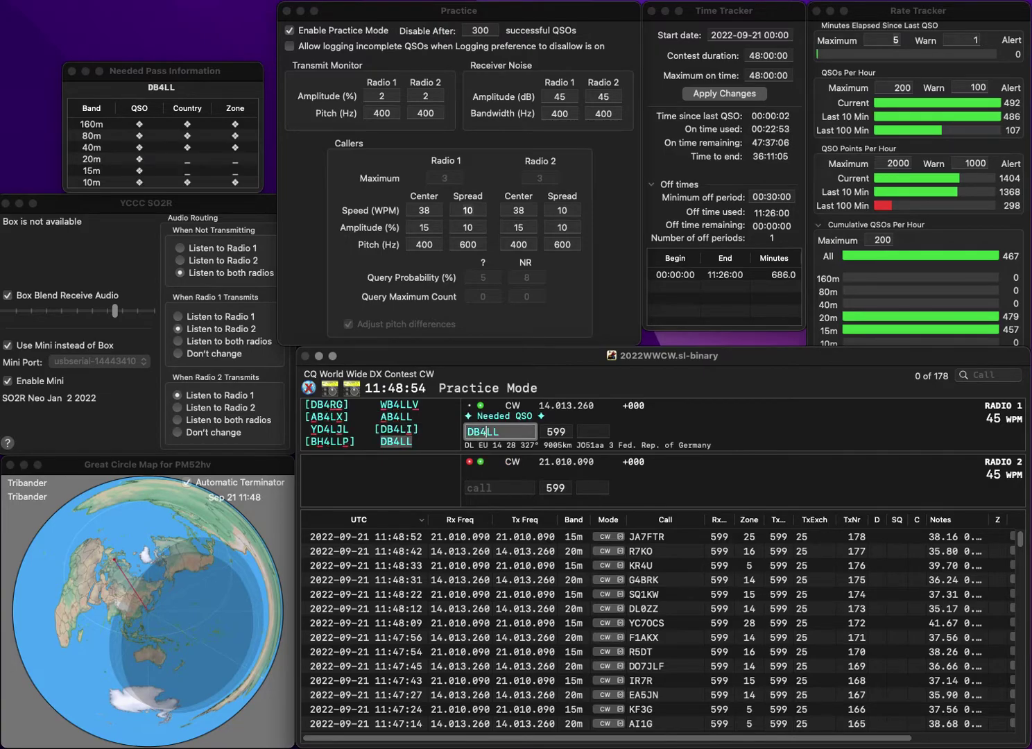
{"action": "key", "text": "Return"}
{"action": "type", "text": "D"}
{"action": "type", "text": "0"}
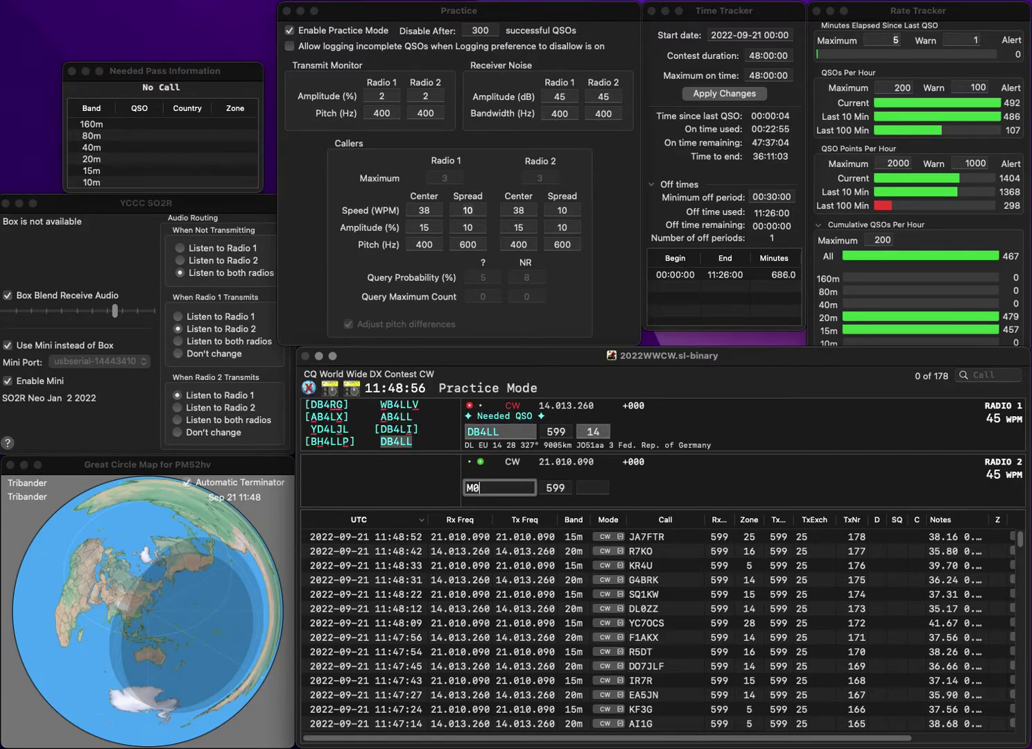
{"action": "type", "text": "VVC"}
{"action": "key", "text": "Return"}
Log DB4LL on Radio 1 and M0VVC on Radio 2 with zone 14 each
{"action": "key", "text": "space"}
{"action": "key", "text": "Return"}
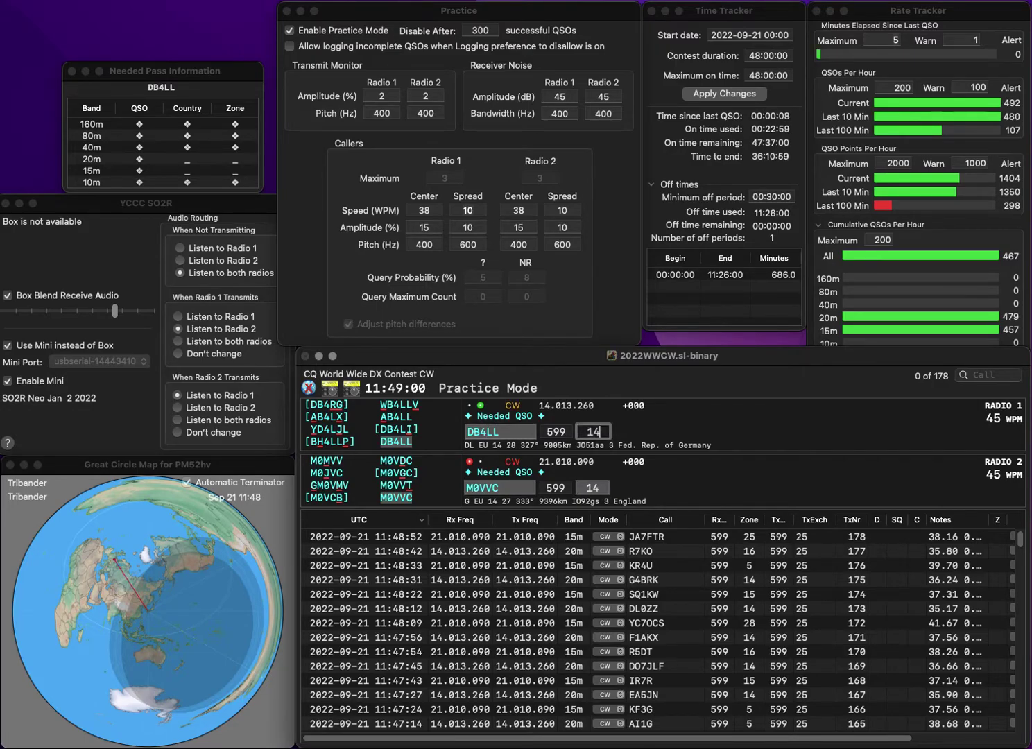
{"action": "key", "text": "space"}
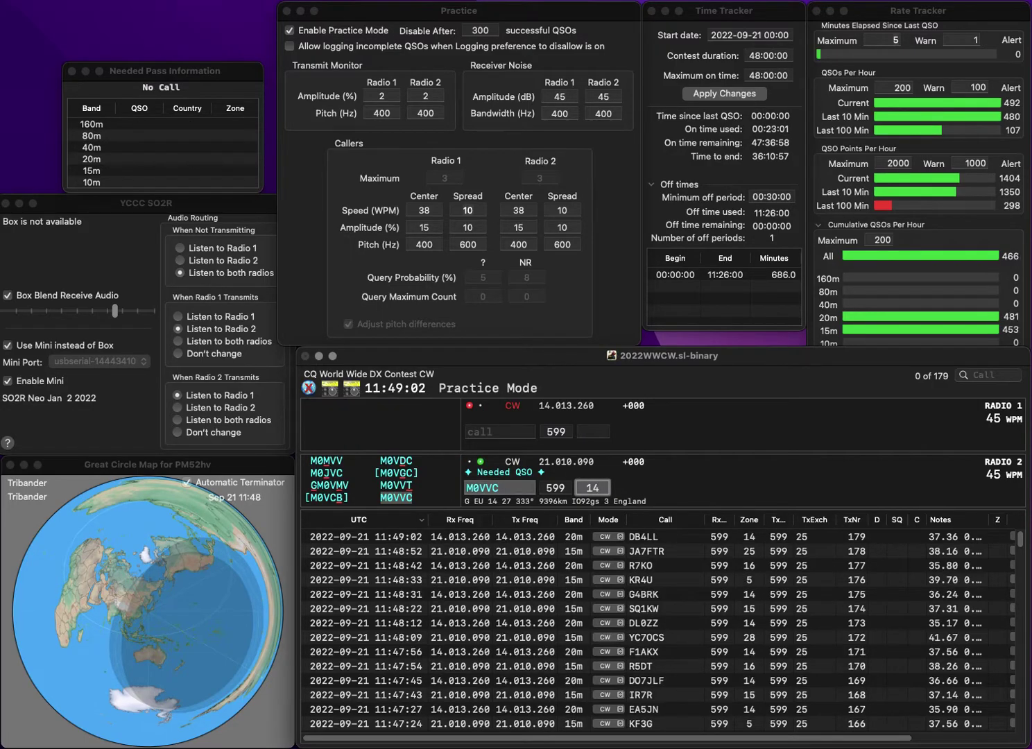
{"action": "key", "text": "Return"}
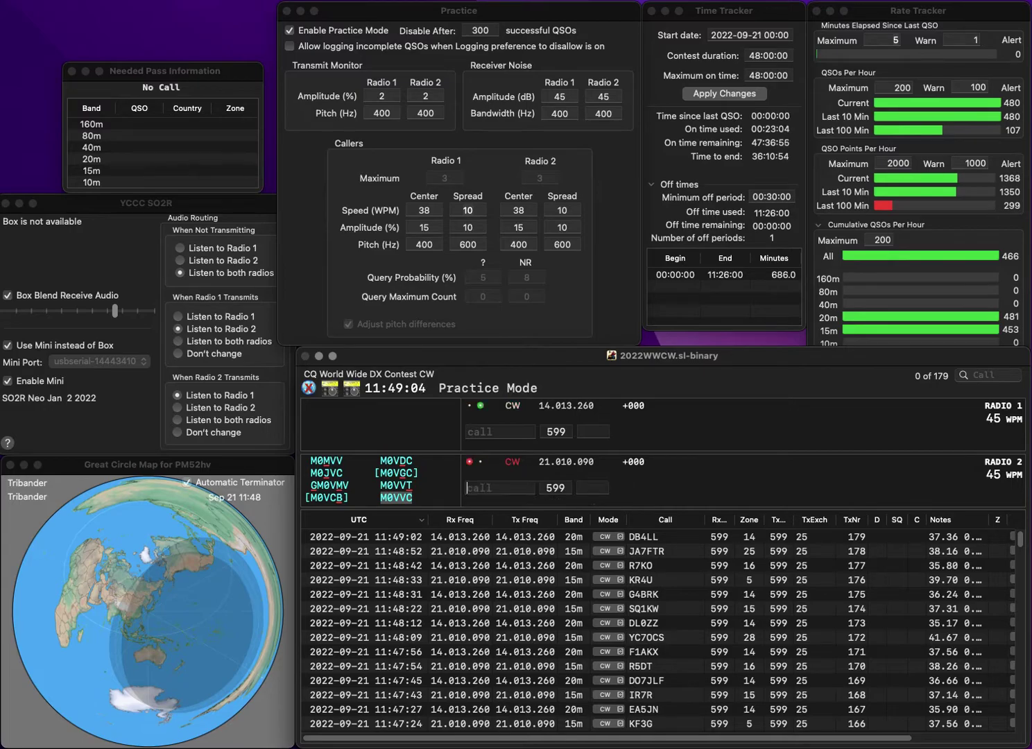
{"action": "type", "text": "9SBI"}
{"action": "key", "text": "Home"}
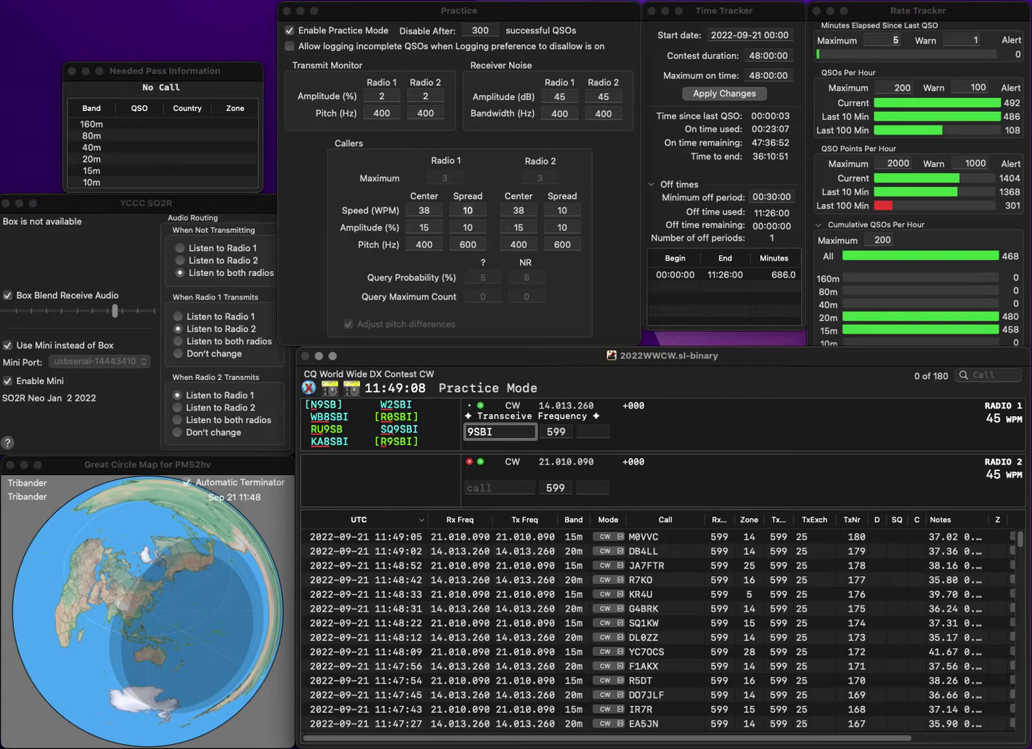
{"action": "type", "text": "R"}
{"action": "key", "text": "Return"}
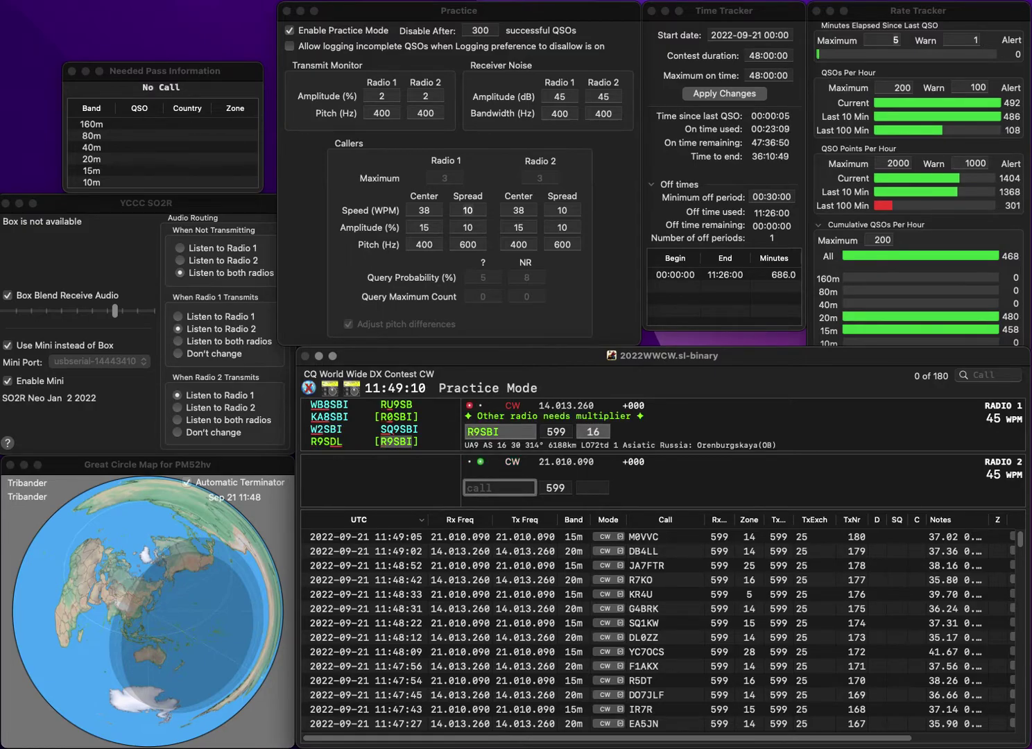
{"action": "type", "text": "5KG"}
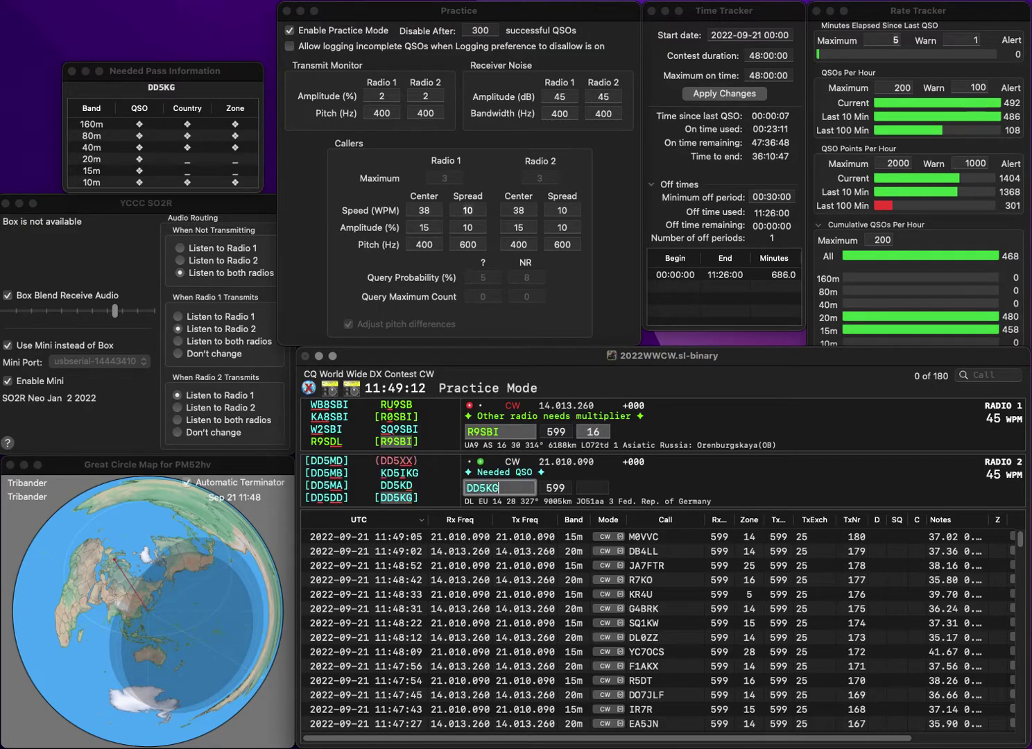
{"action": "key", "text": "Return"}
{"action": "key", "text": "BackSpace"}
{"action": "type", "text": "SQ"}
{"action": "key", "text": "Return"}
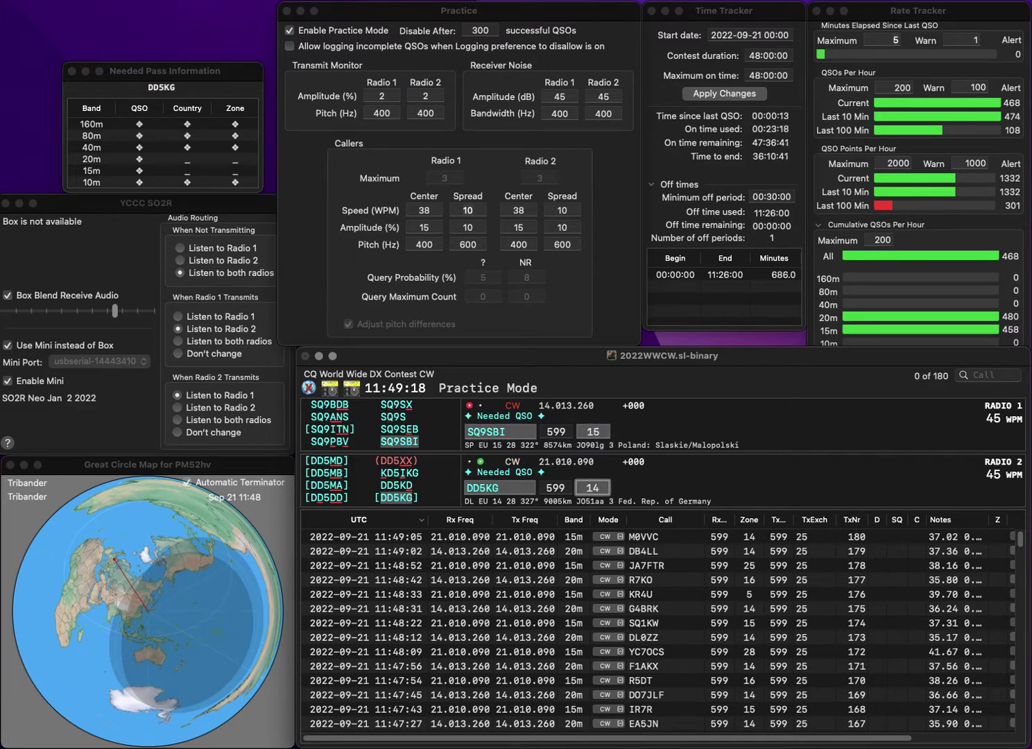
{"action": "key", "text": "Return"}
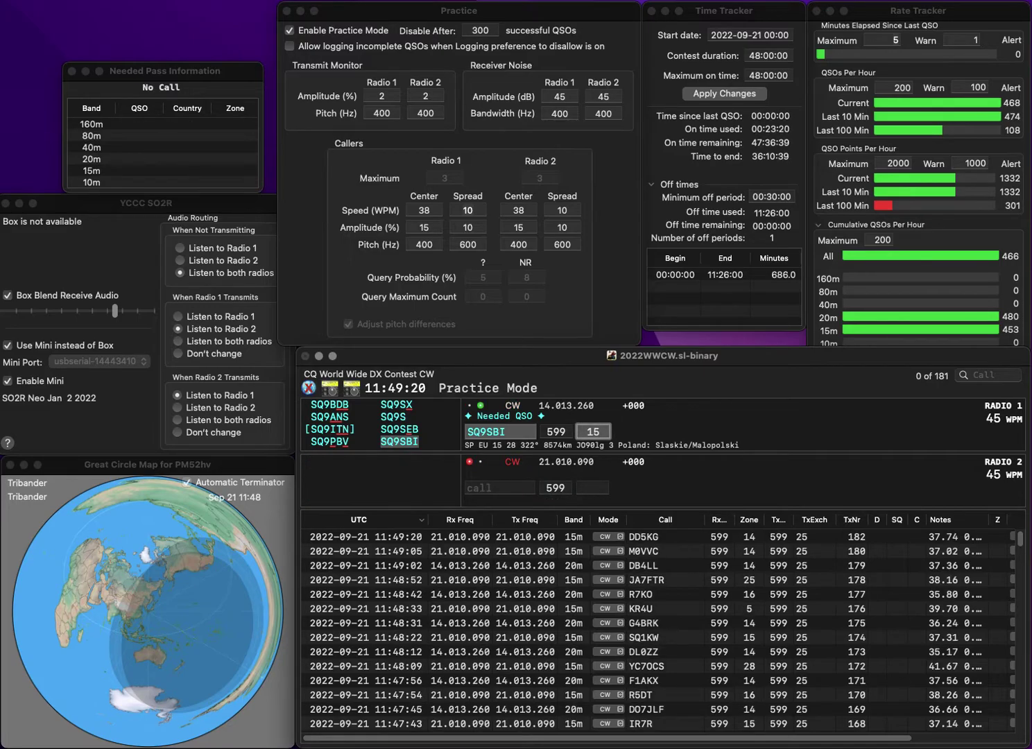
{"action": "key", "text": "Return"}
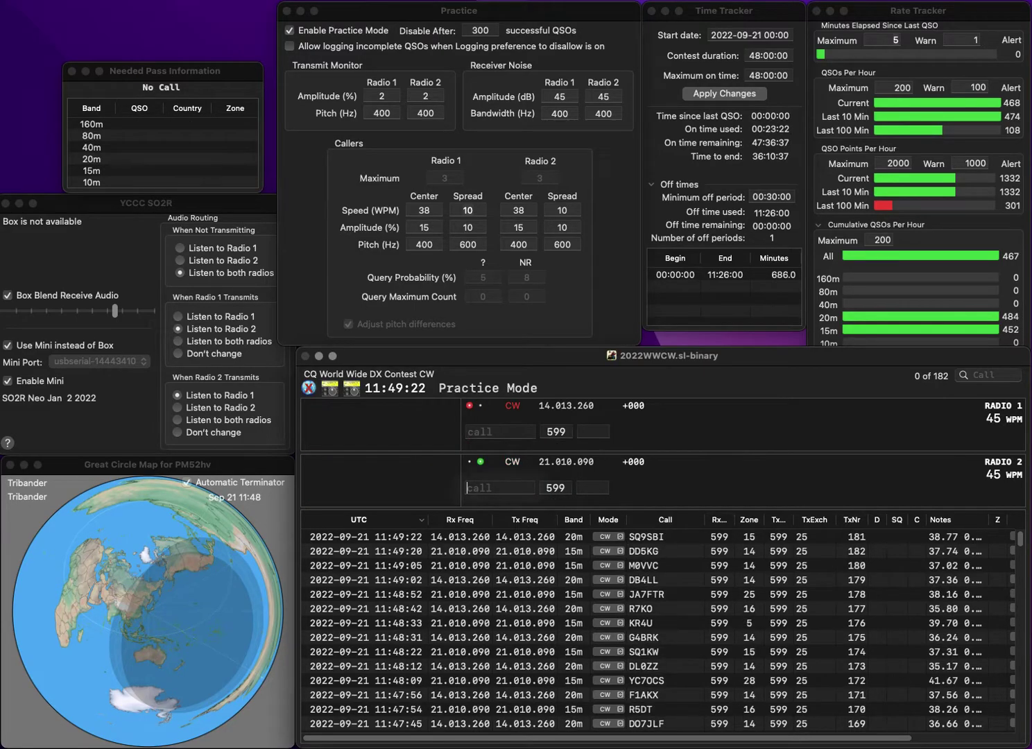
{"action": "type", "text": "N6BOW"}
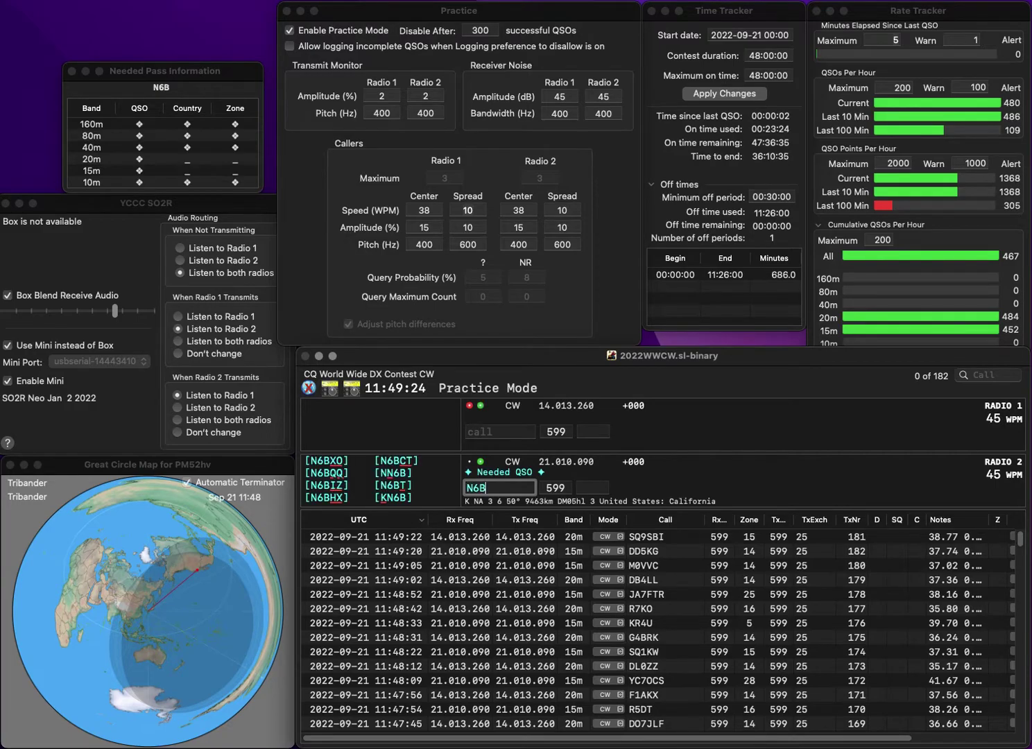
{"action": "key", "text": "Return"}
{"action": "type", "text": "5K"}
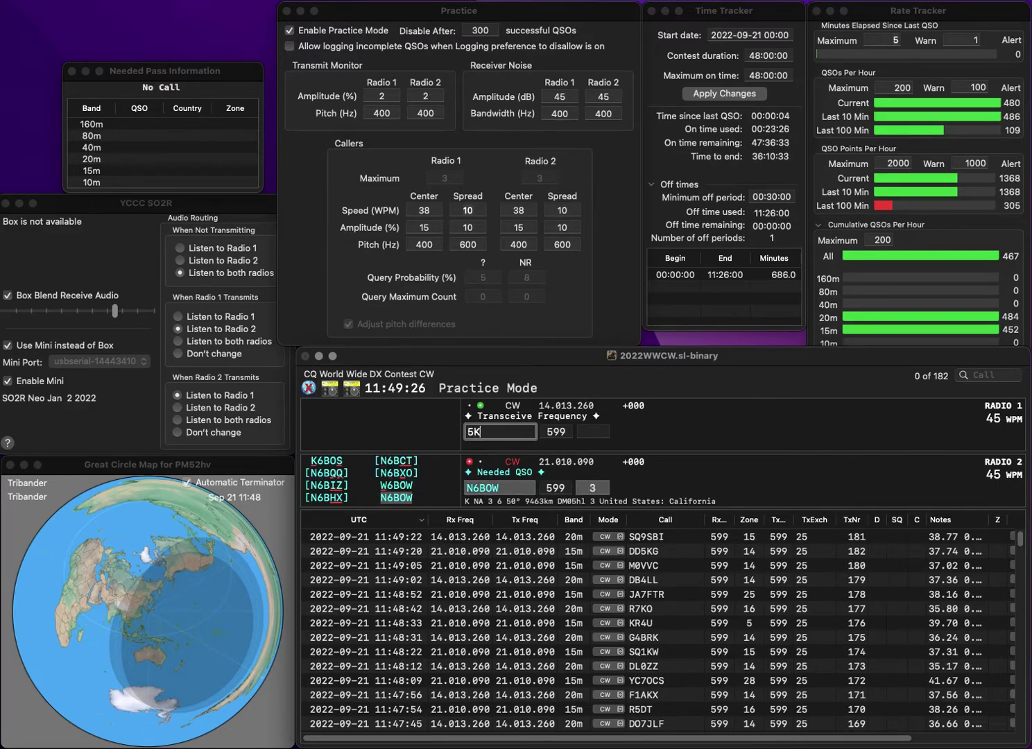
{"action": "key", "text": "Return"}
{"action": "key", "text": "space"}
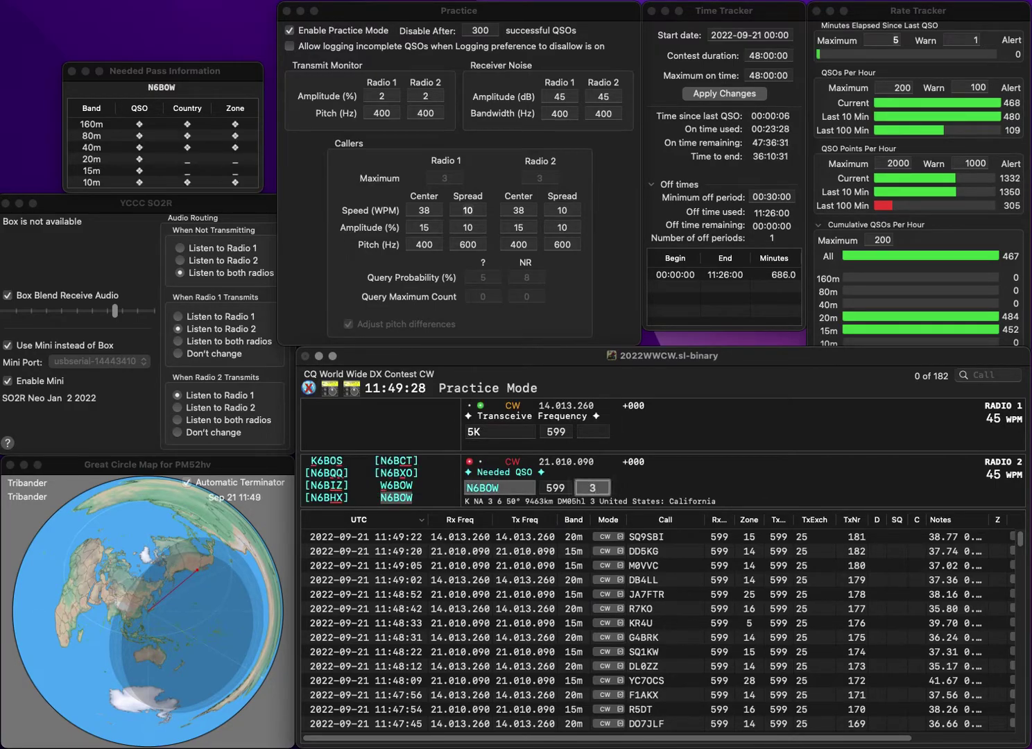
{"action": "key", "text": "Return"}
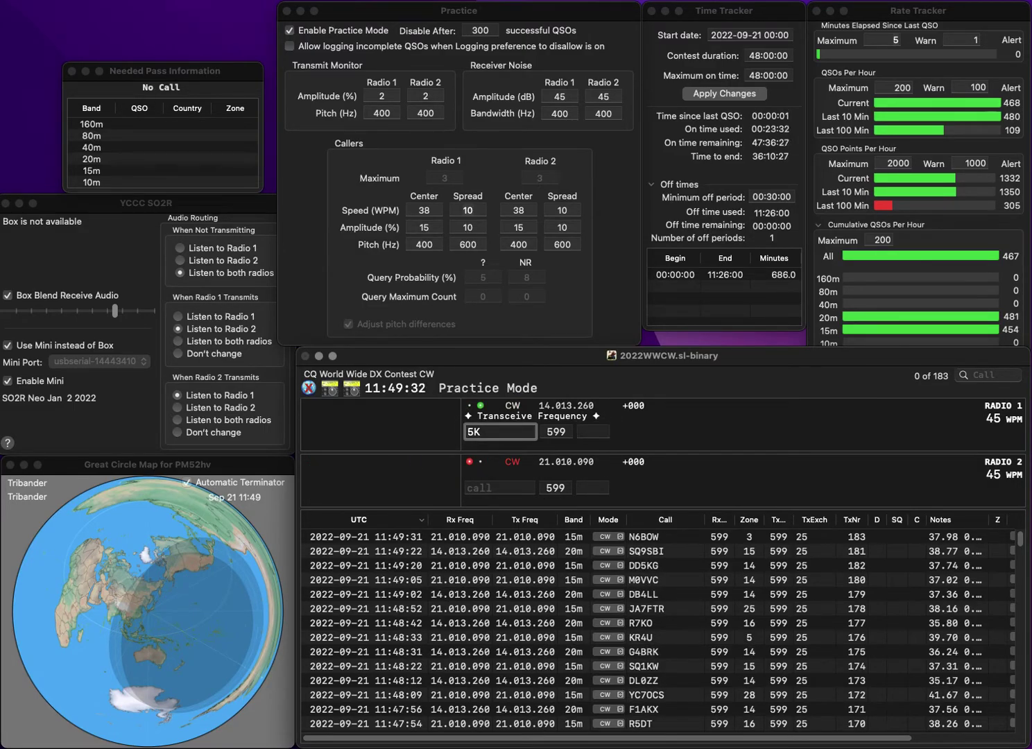
{"action": "type", "text": "VL"}
{"action": "key", "text": "Return"}
{"action": "type", "text": "JH1JRA"}
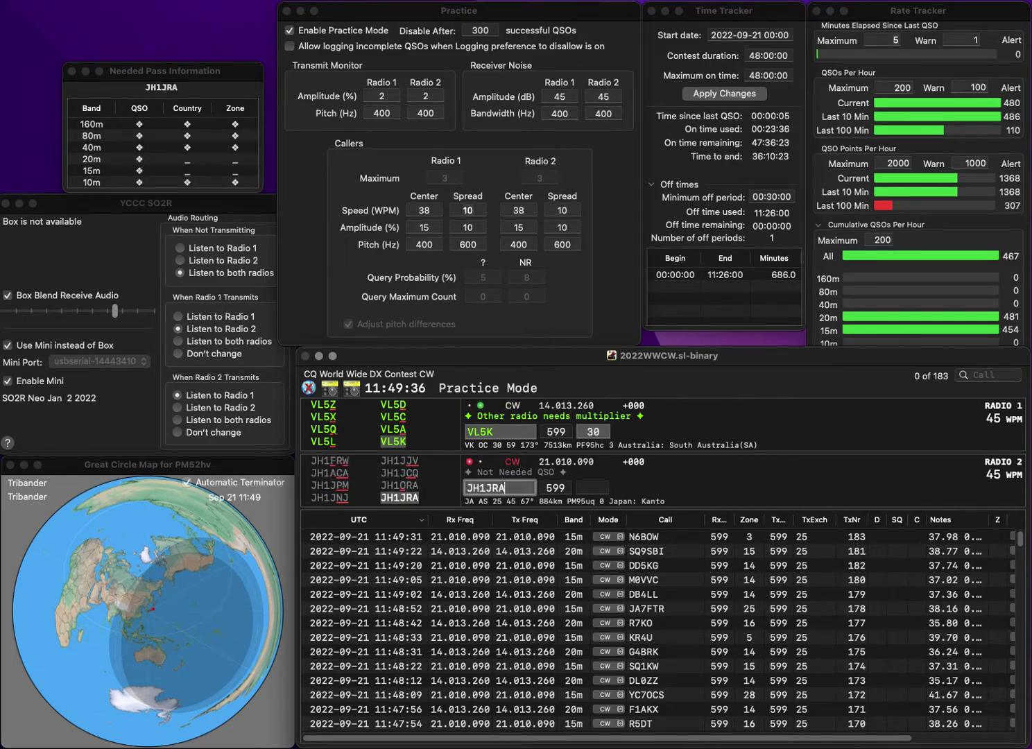
{"action": "key", "text": "Return"}
{"action": "key", "text": "Return"}
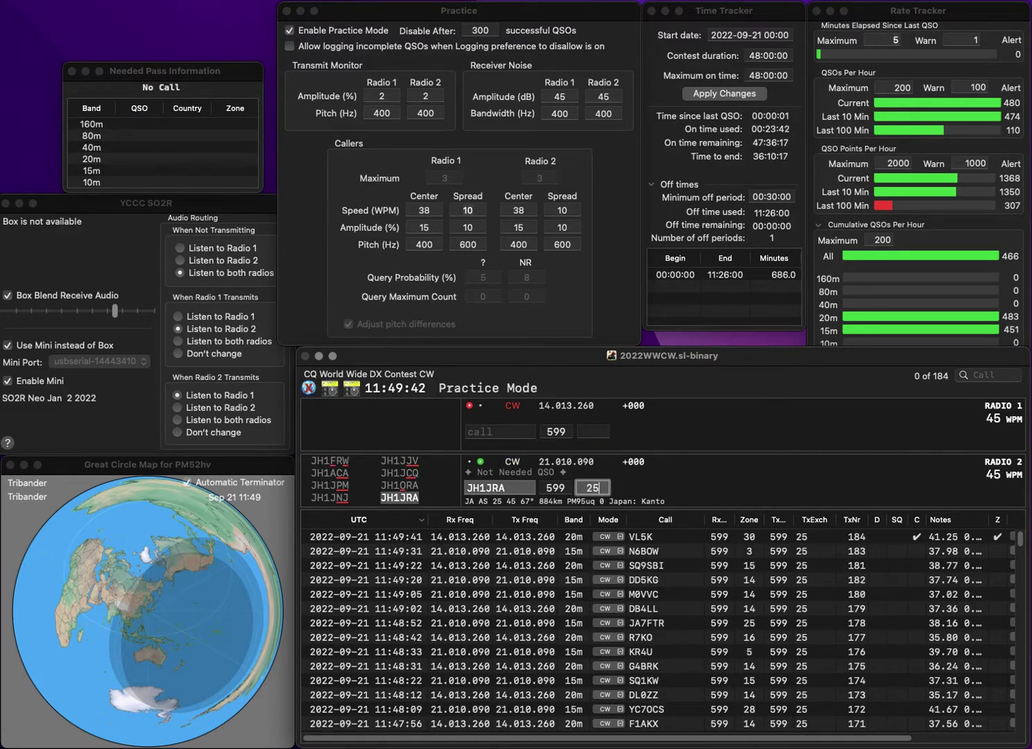
{"action": "key", "text": "Return"}
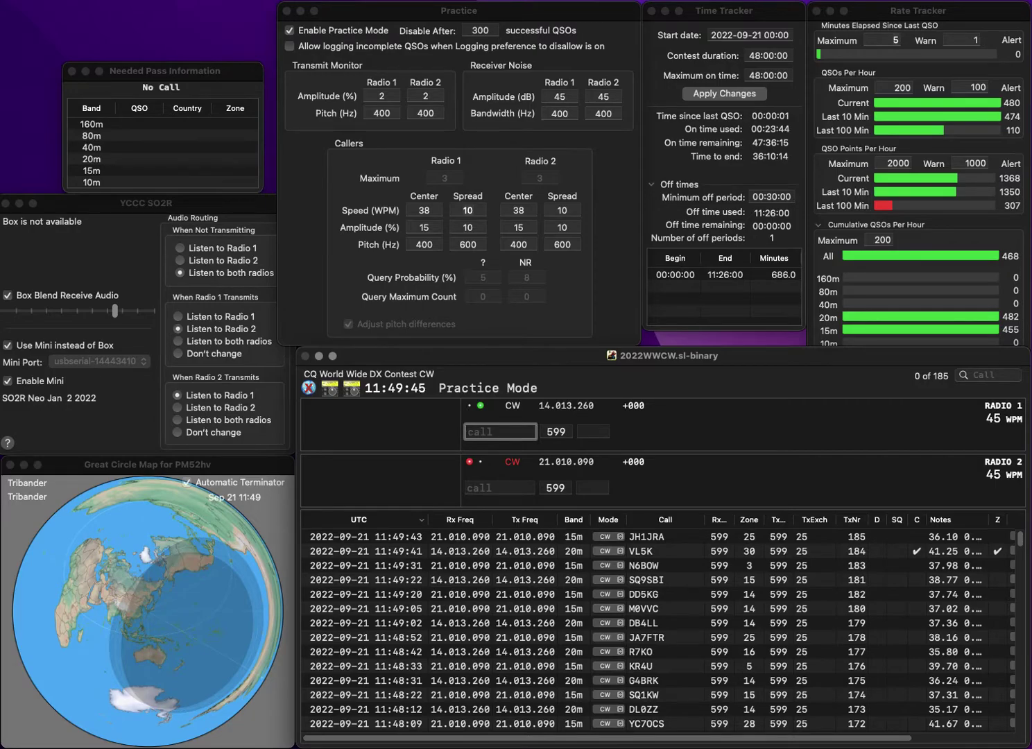
Answer the Radio 1 caller as C51AA with zone 35 and KL1R on Radio 2 with zone 1
{"action": "type", "text": "C51AA"}
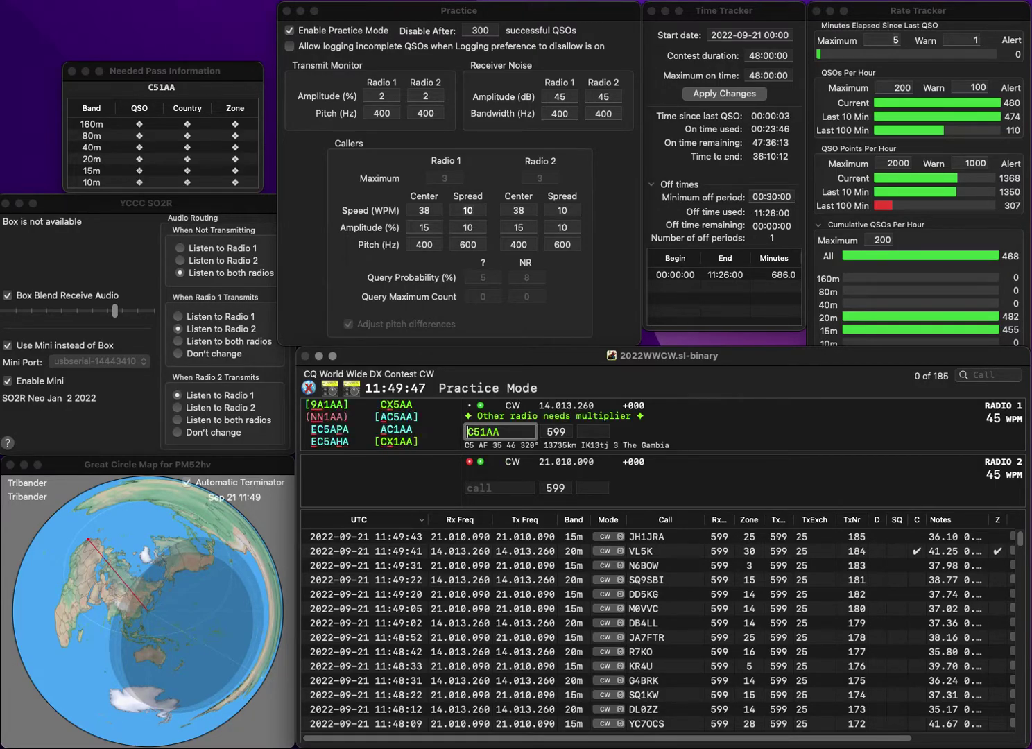
{"action": "key", "text": "Return"}
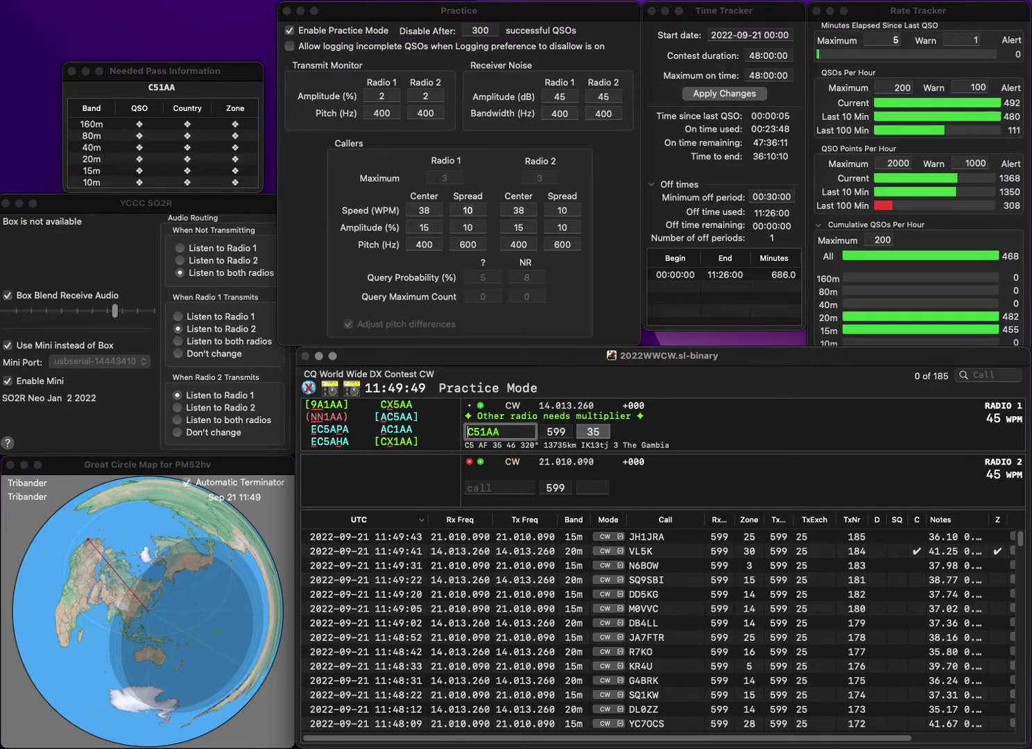
{"action": "type", "text": "KL1R"}
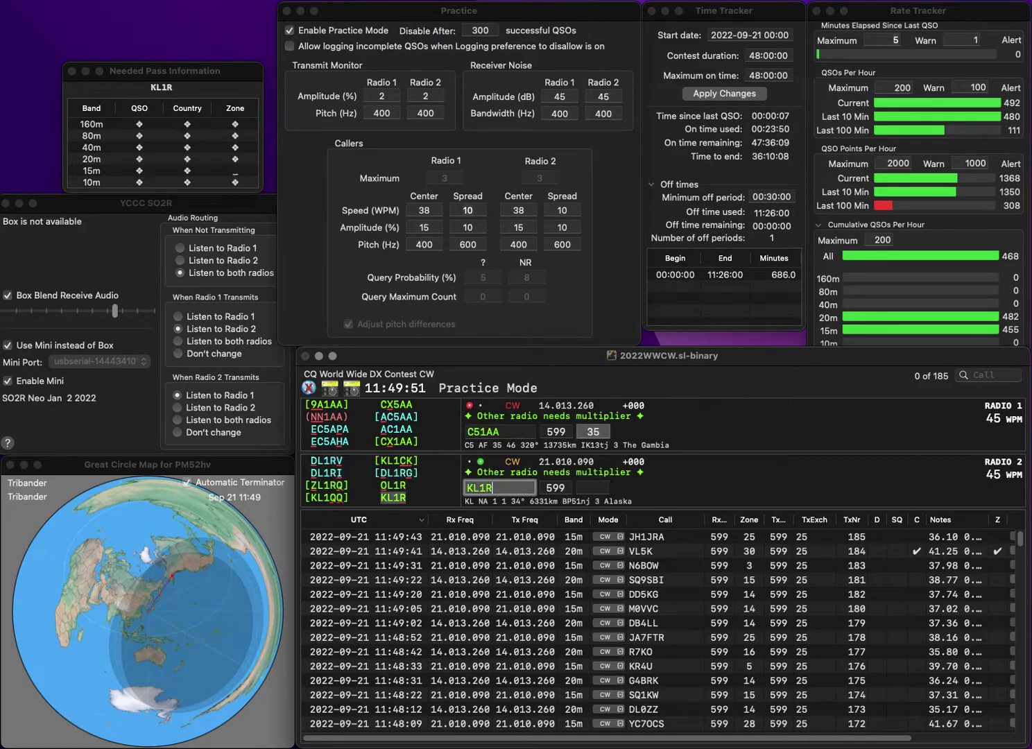
{"action": "key", "text": "Return"}
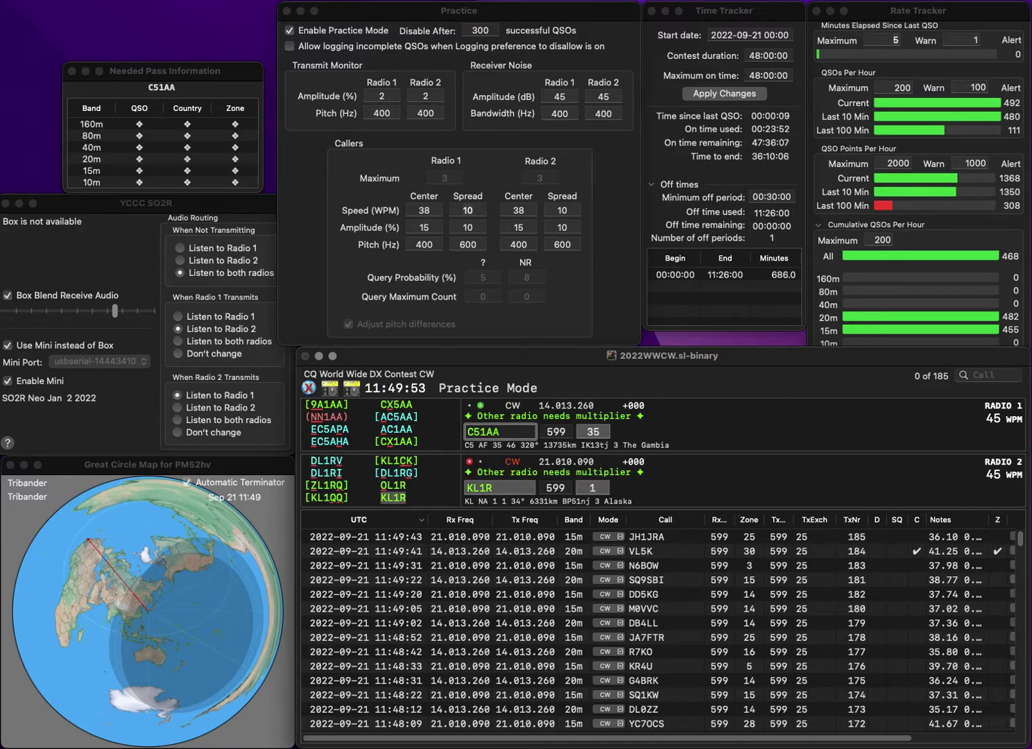
Correct the Radio 1 call to CR2AA, and log KL1R with zone 1 and CR2AA with zone 14
{"action": "type", "text": "R2"}
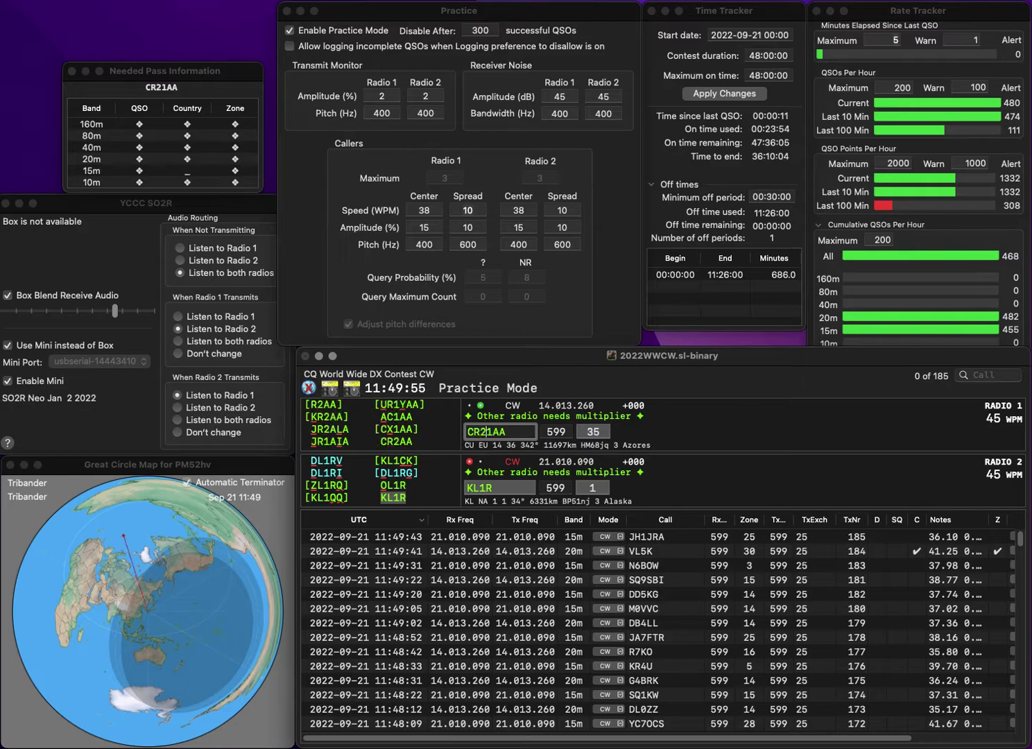
{"action": "key", "text": "Return"}
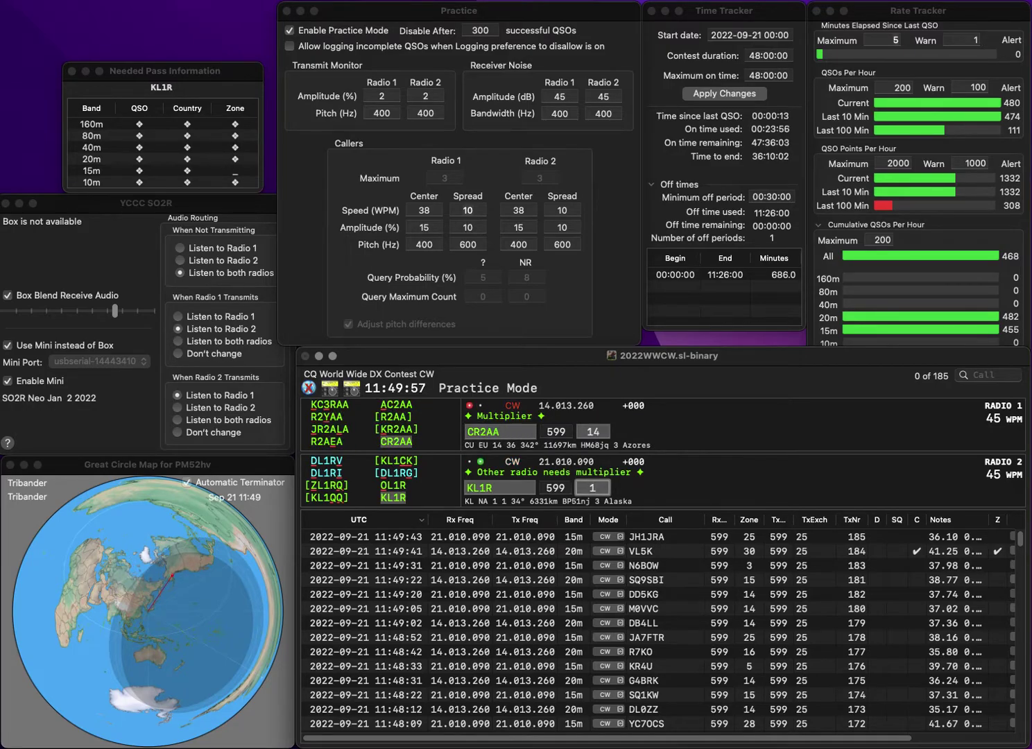
{"action": "key", "text": "Return"}
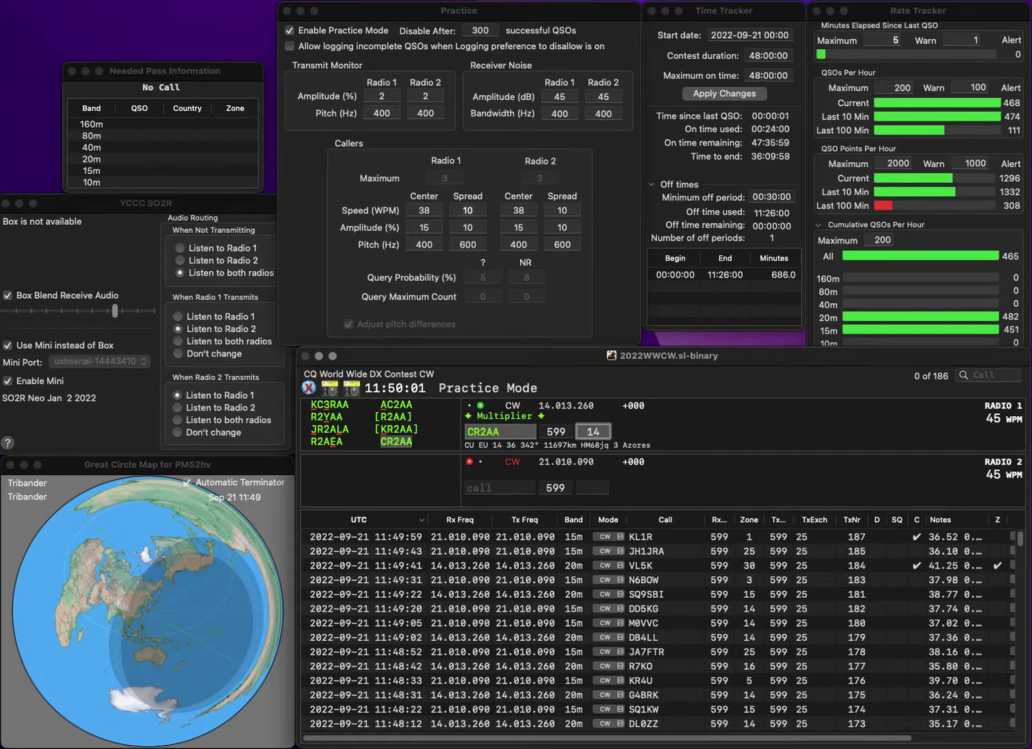
{"action": "key", "text": "Return"}
{"action": "type", "text": "JG1CM"}
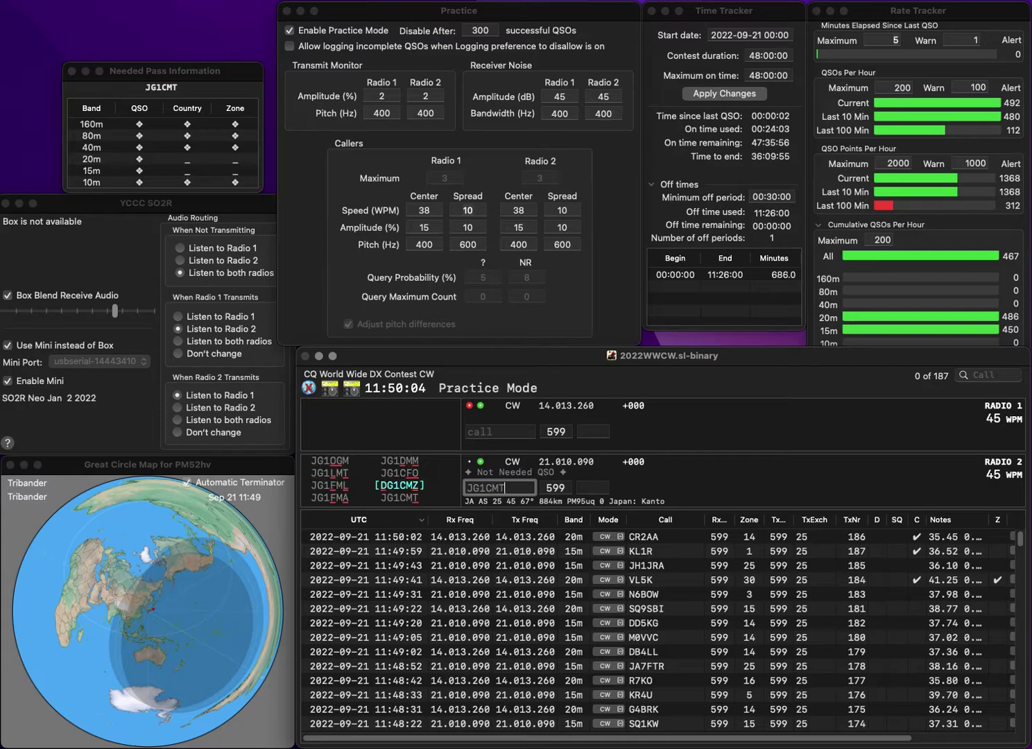
{"action": "type", "text": "T"}
{"action": "key", "text": "Return"}
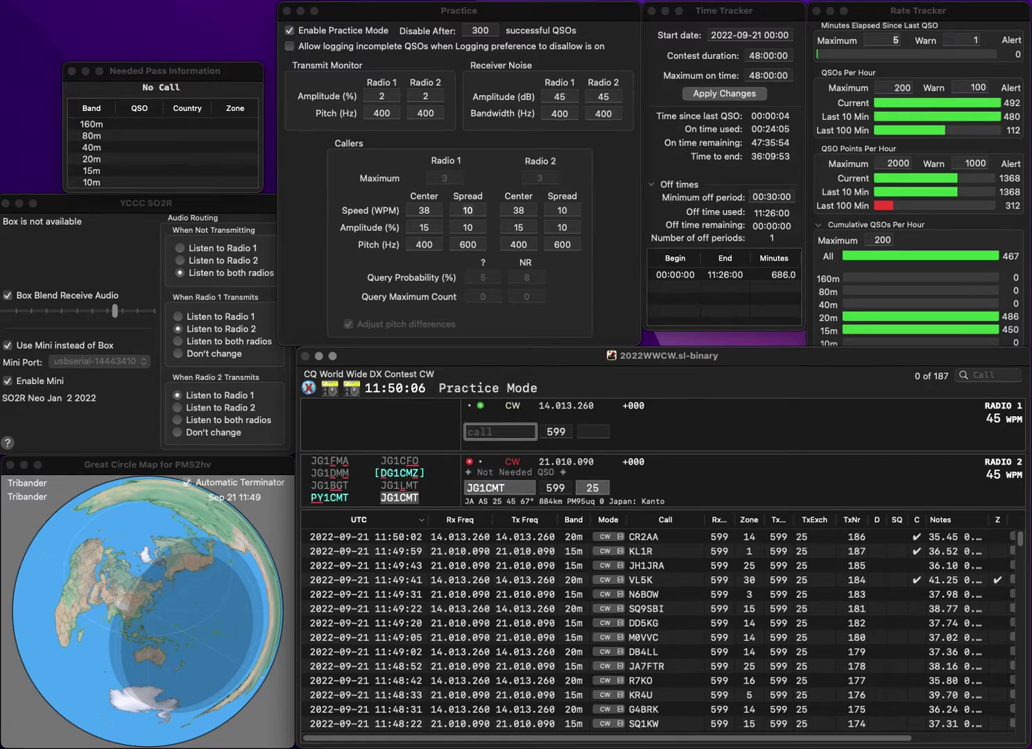
{"action": "type", "text": "2FQA"}
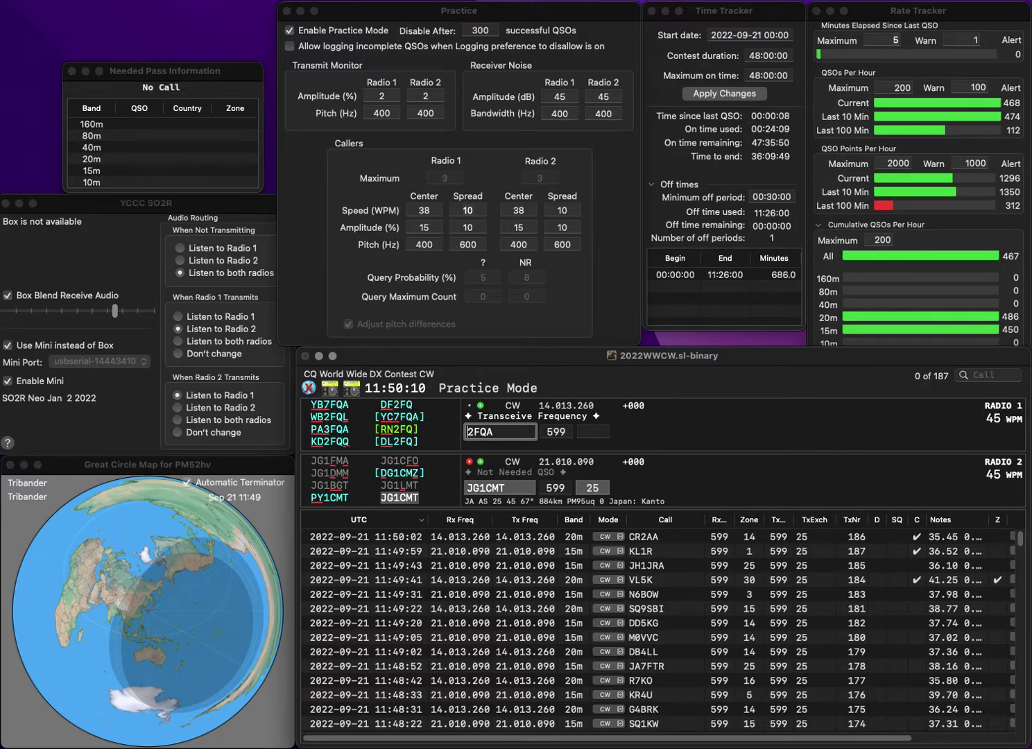
{"action": "key", "text": "Return"}
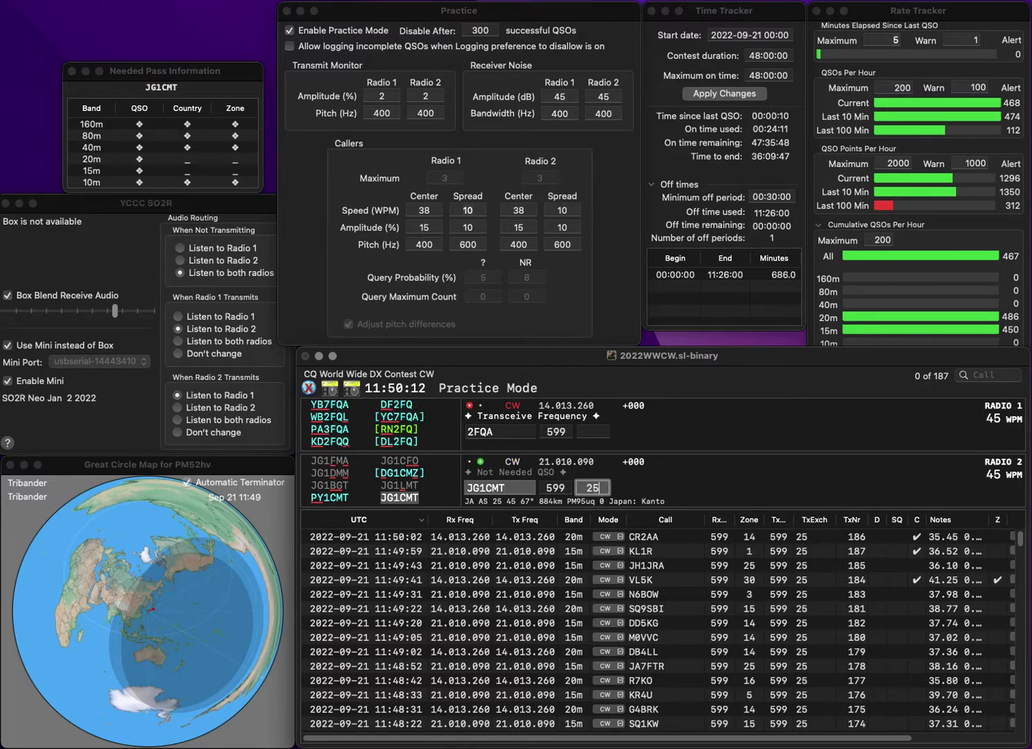
{"action": "key", "text": "Return"}
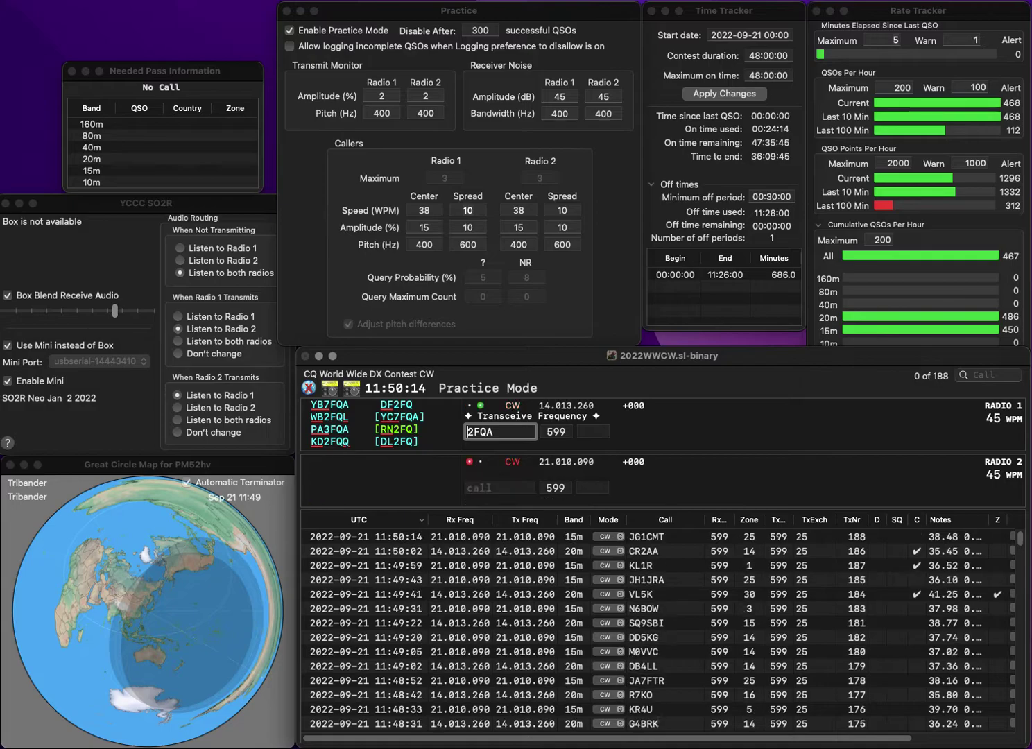
{"action": "type", "text": "PA"}
{"action": "key", "text": "Delete"}
{"action": "type", "text": "3"}
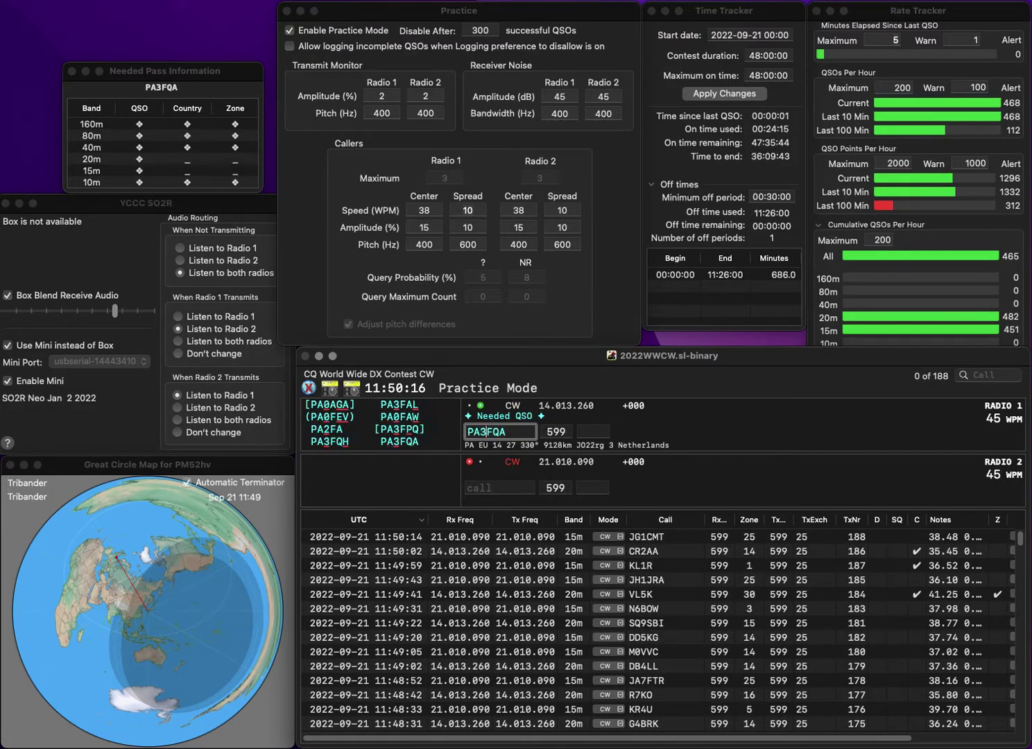
{"action": "key", "text": "Return"}
{"action": "type", "text": "KW"}
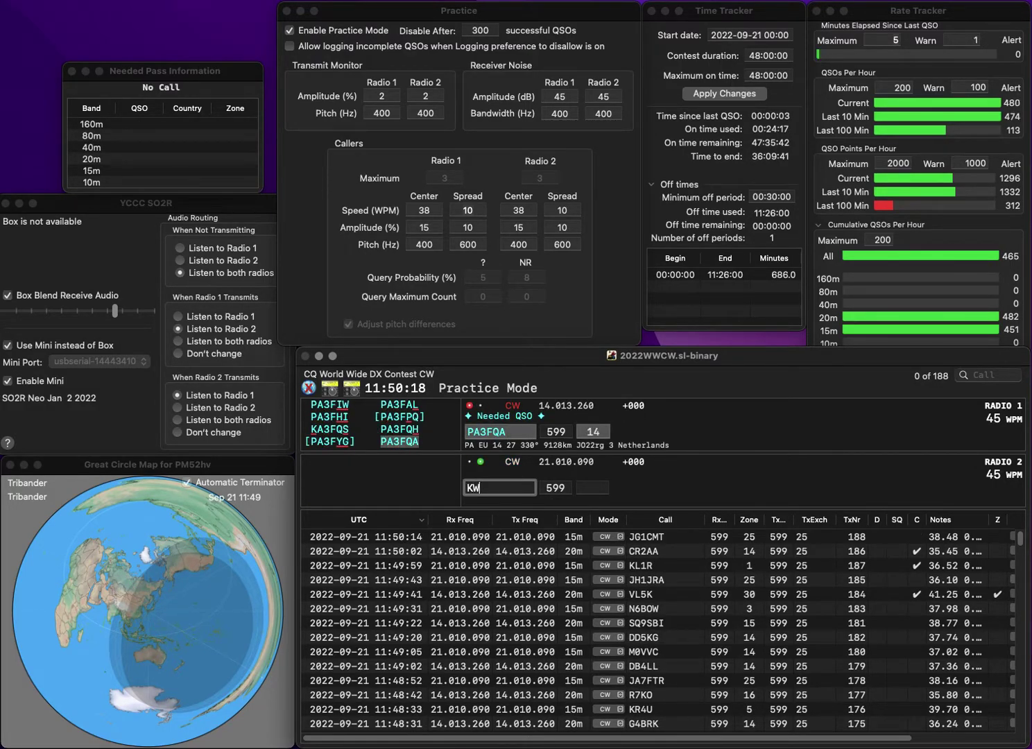
{"action": "type", "text": "6G"}
{"action": "key", "text": "Return"}
{"action": "key", "text": "Tab"}
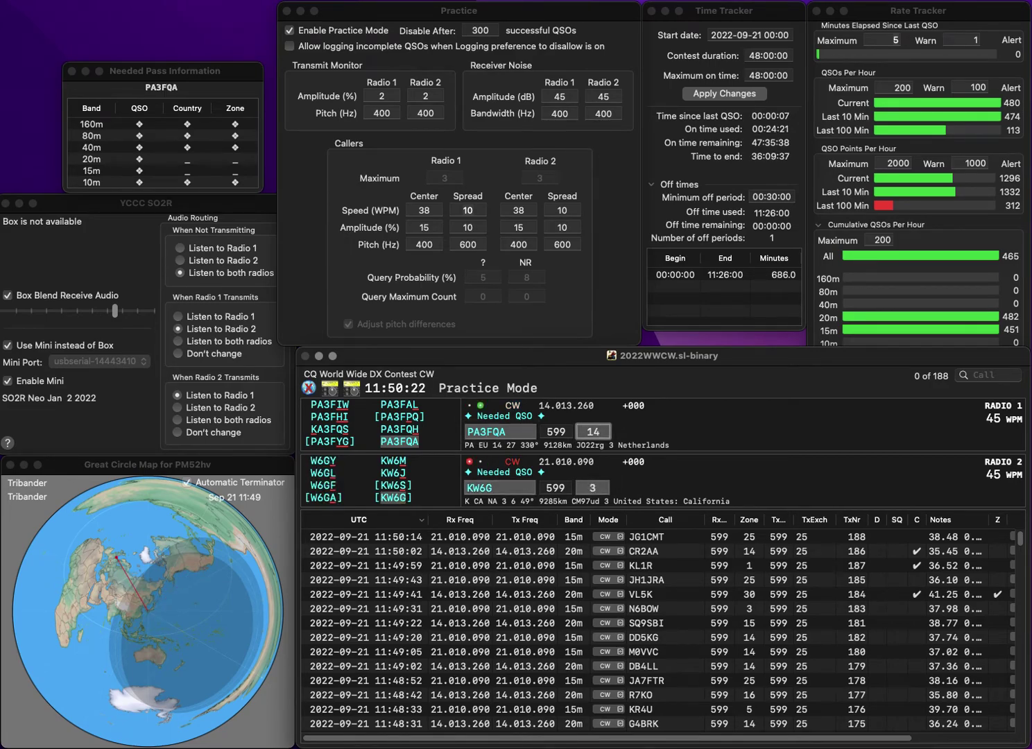
{"action": "key", "text": "Return"}
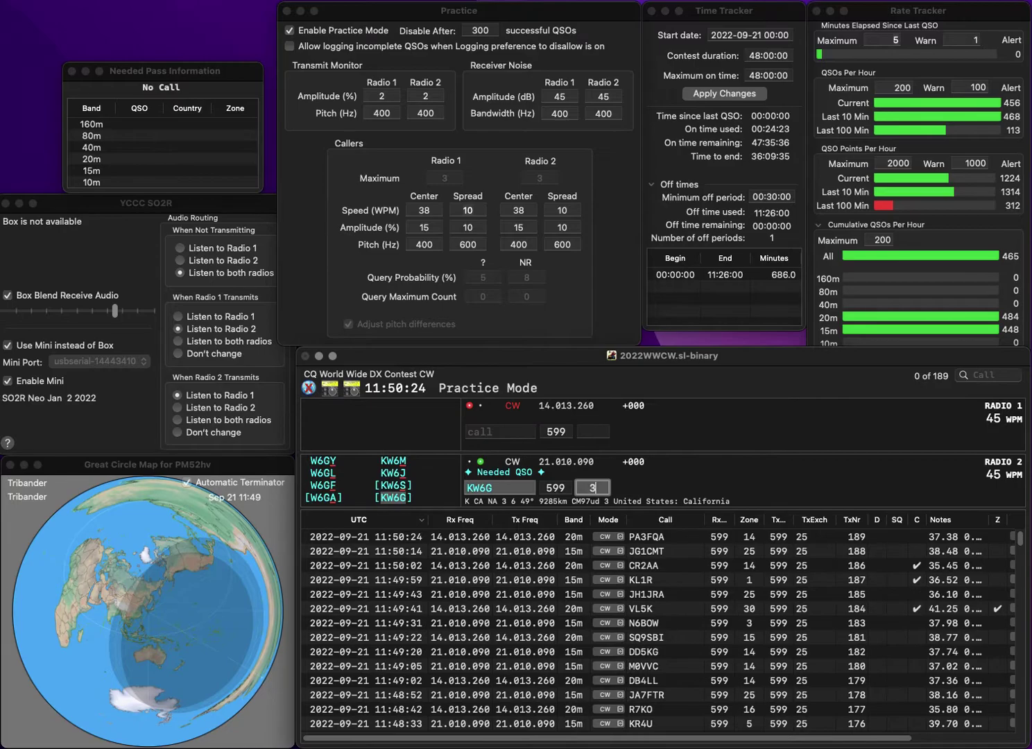
{"action": "key", "text": "Return"}
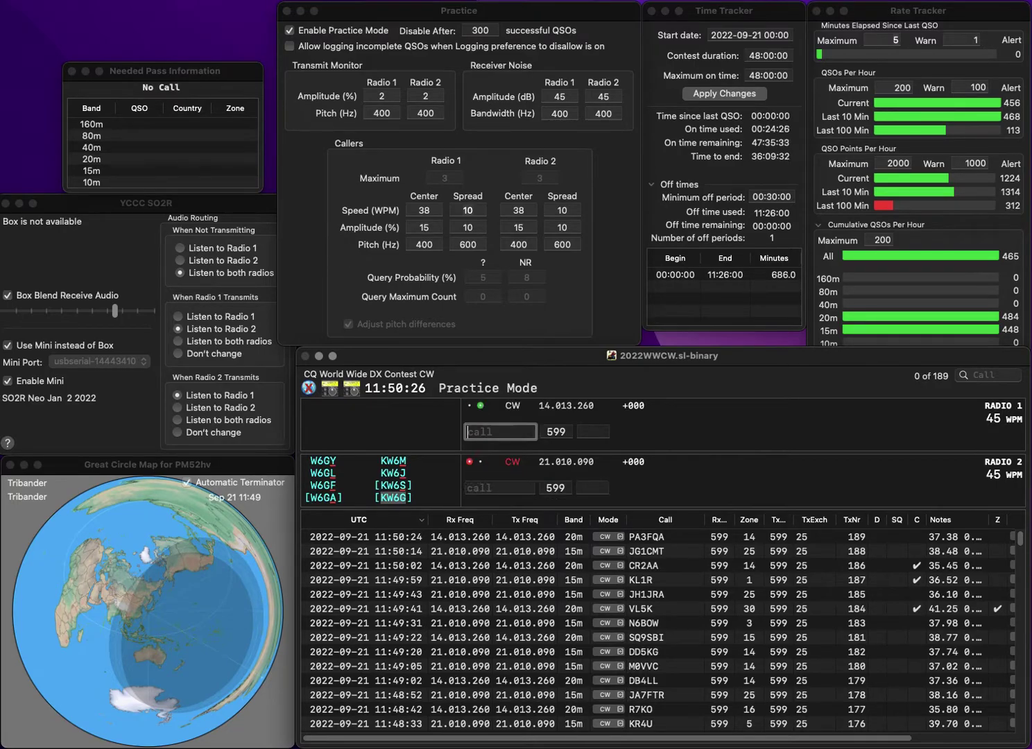
{"action": "type", "text": "NE1D"}
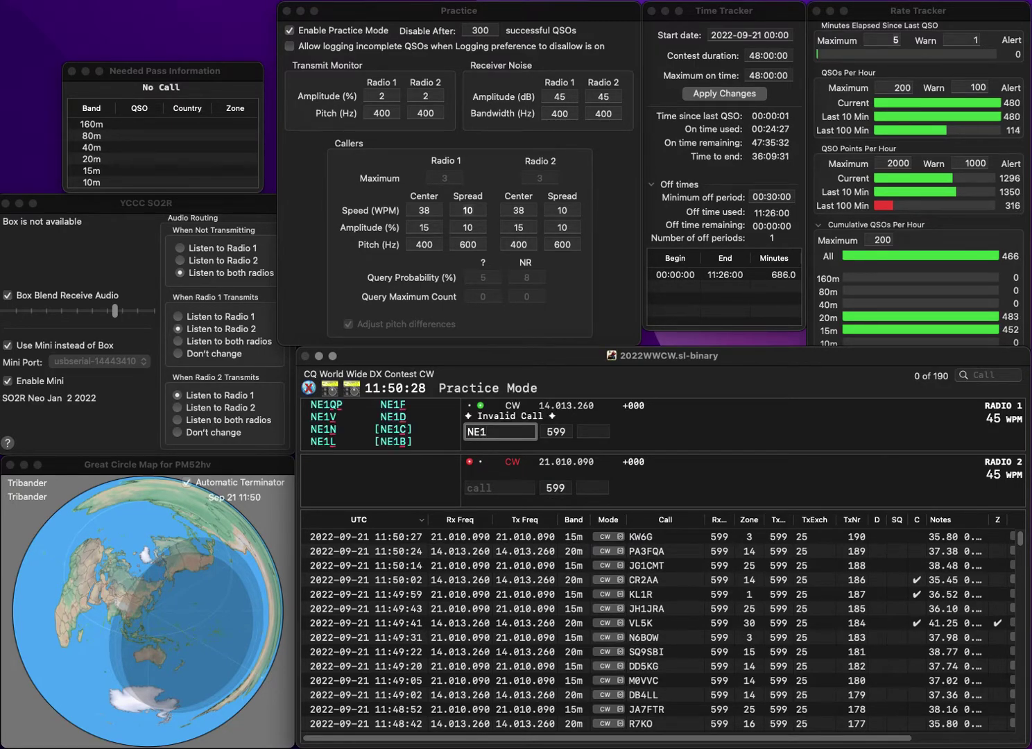
{"action": "key", "text": "Return"}
{"action": "type", "text": "K5"}
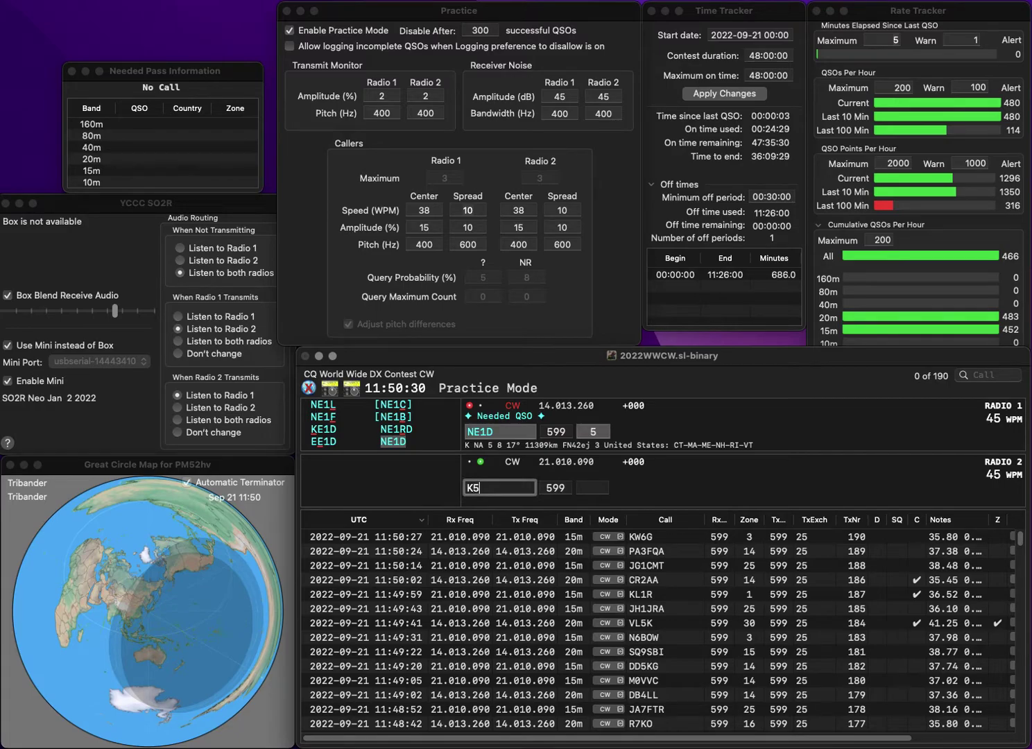
{"action": "type", "text": "HTE"}
{"action": "key", "text": "Return"}
{"action": "key", "text": "Return"}
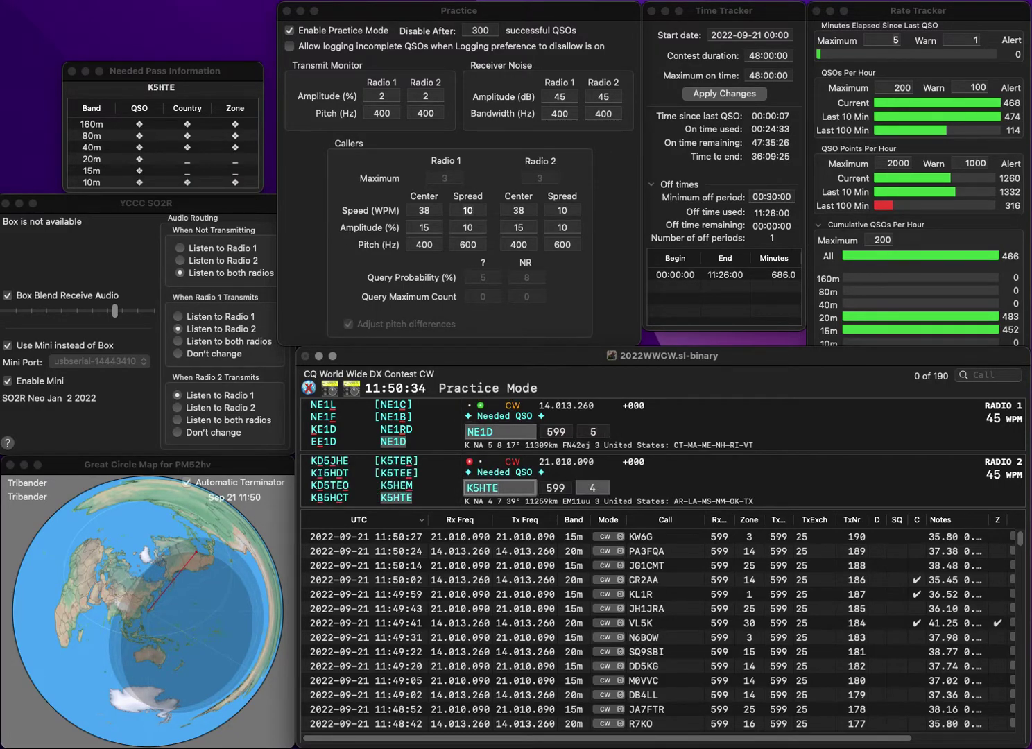
{"action": "key", "text": "Return"}
{"action": "type", "text": "EI3"}
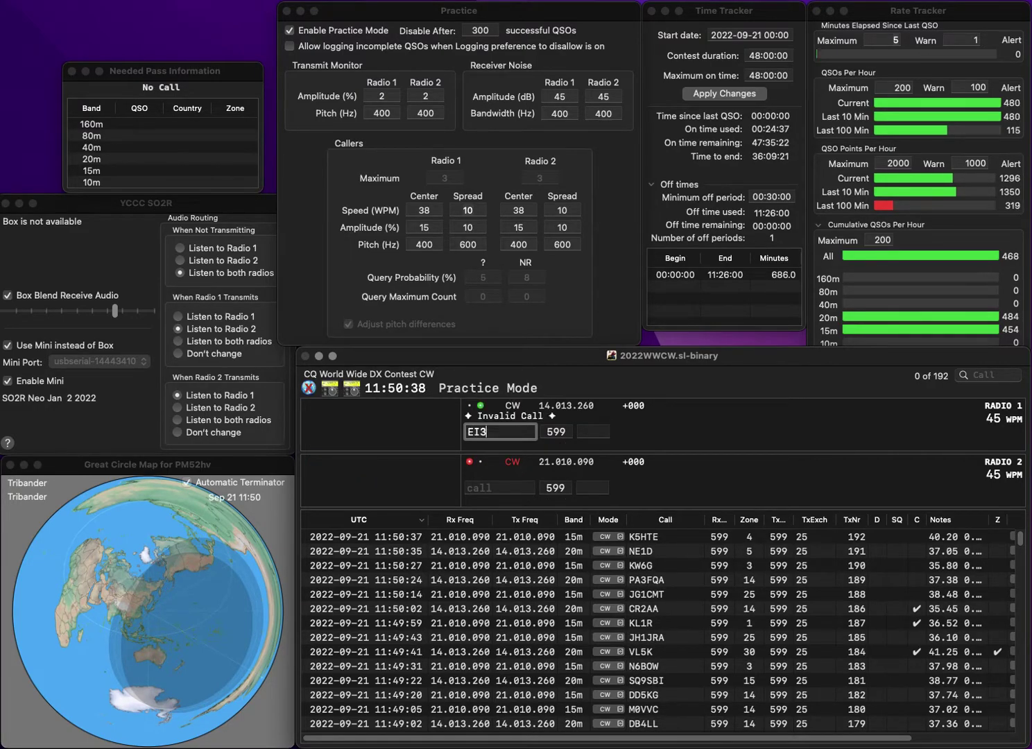
{"action": "type", "text": "GC"}
{"action": "key", "text": "Return"}
{"action": "type", "text": "1F"}
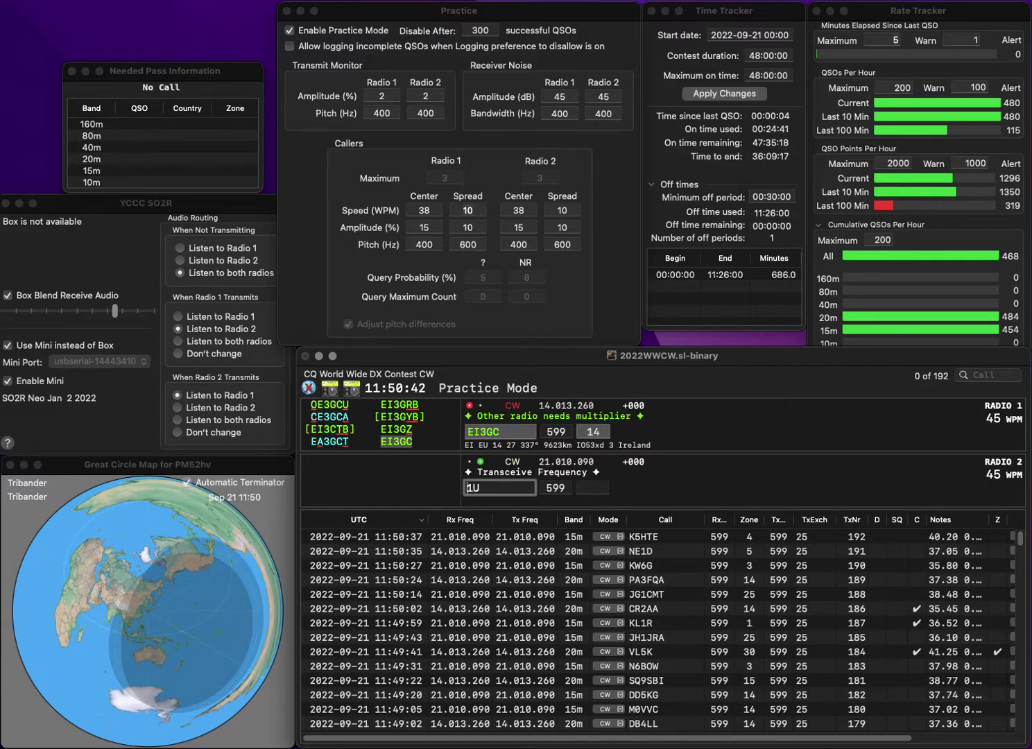
{"action": "key", "text": "Return"}
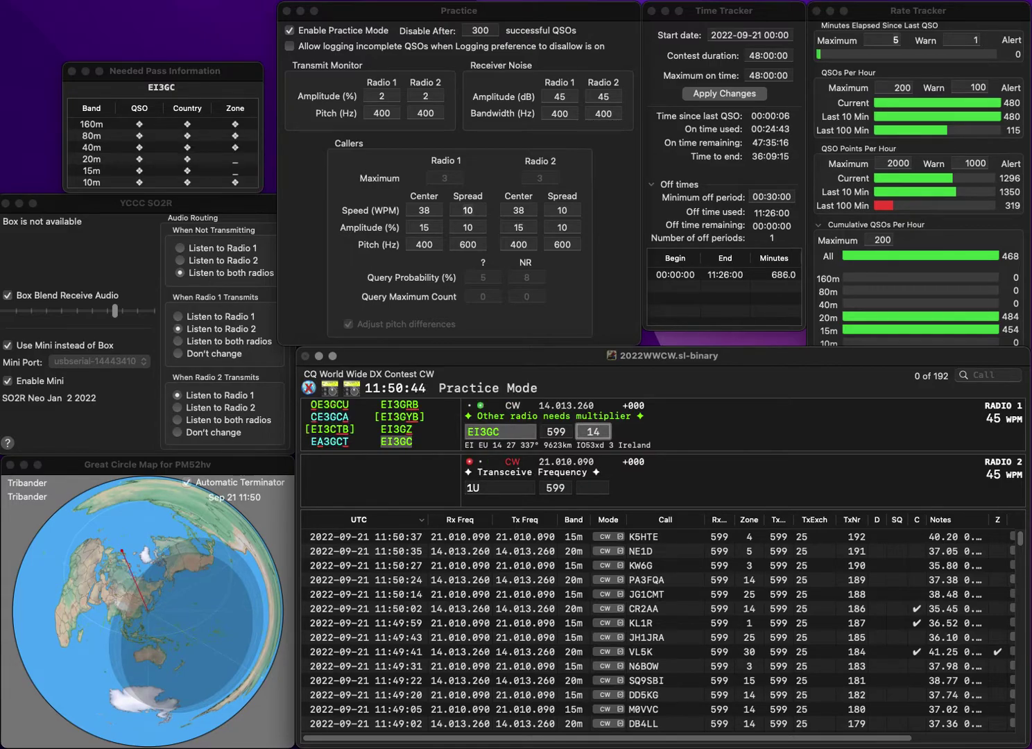
{"action": "key", "text": "Return"}
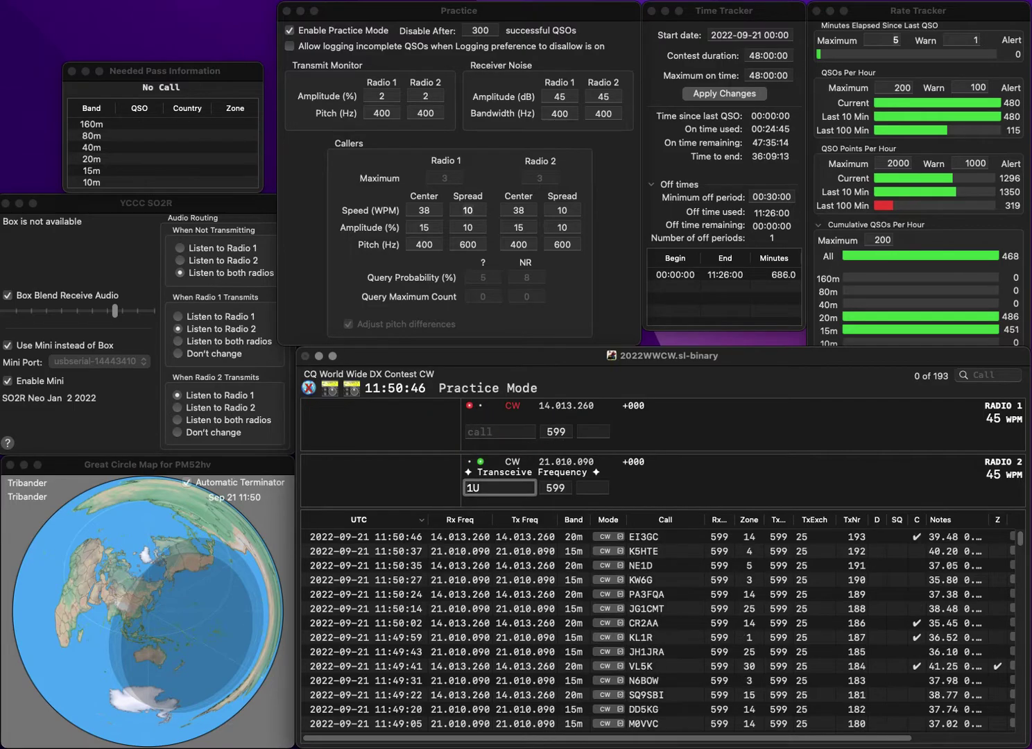
{"action": "type", "text": "DF"}
{"action": "key", "text": "Right"}
{"action": "key", "text": "Right"}
{"action": "key", "text": "BackSpace"}
{"action": "type", "text": "ZG"}
{"action": "type", "text": "A"}
{"action": "key", "text": "Return"}
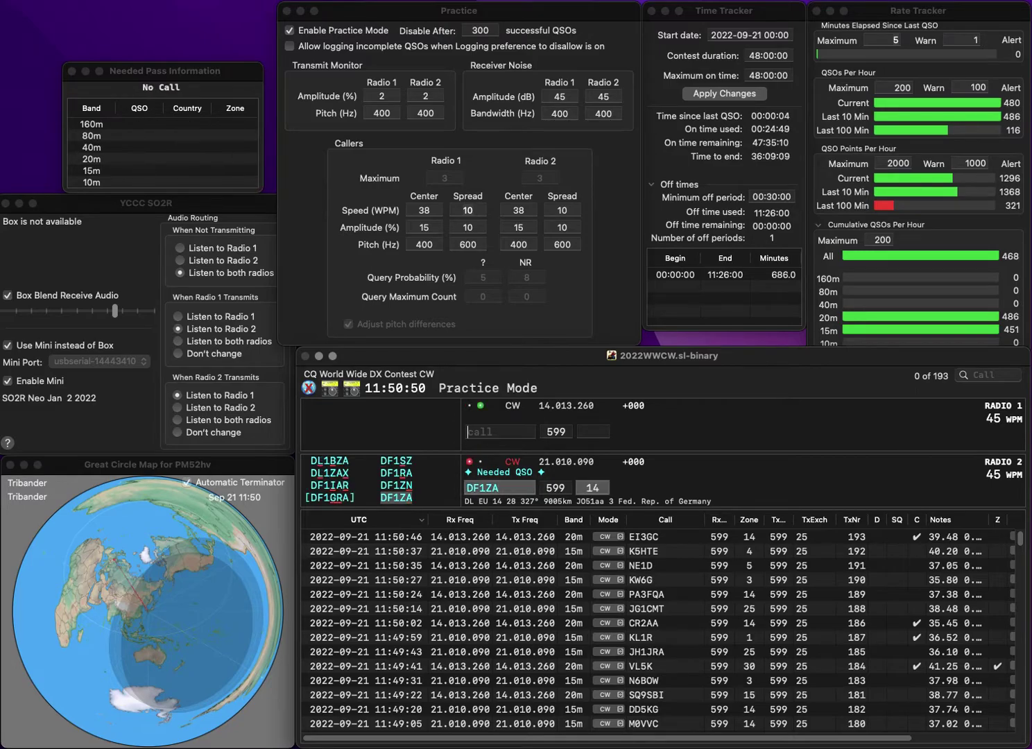
{"action": "type", "text": "UX7Q"}
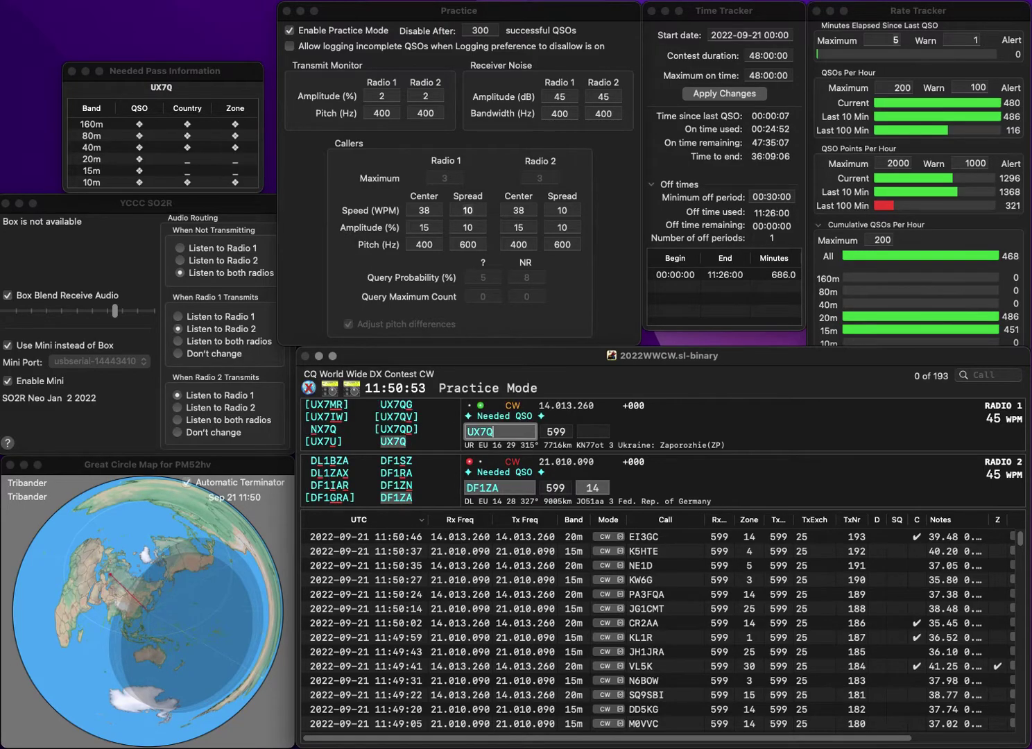
{"action": "key", "text": "Return"}
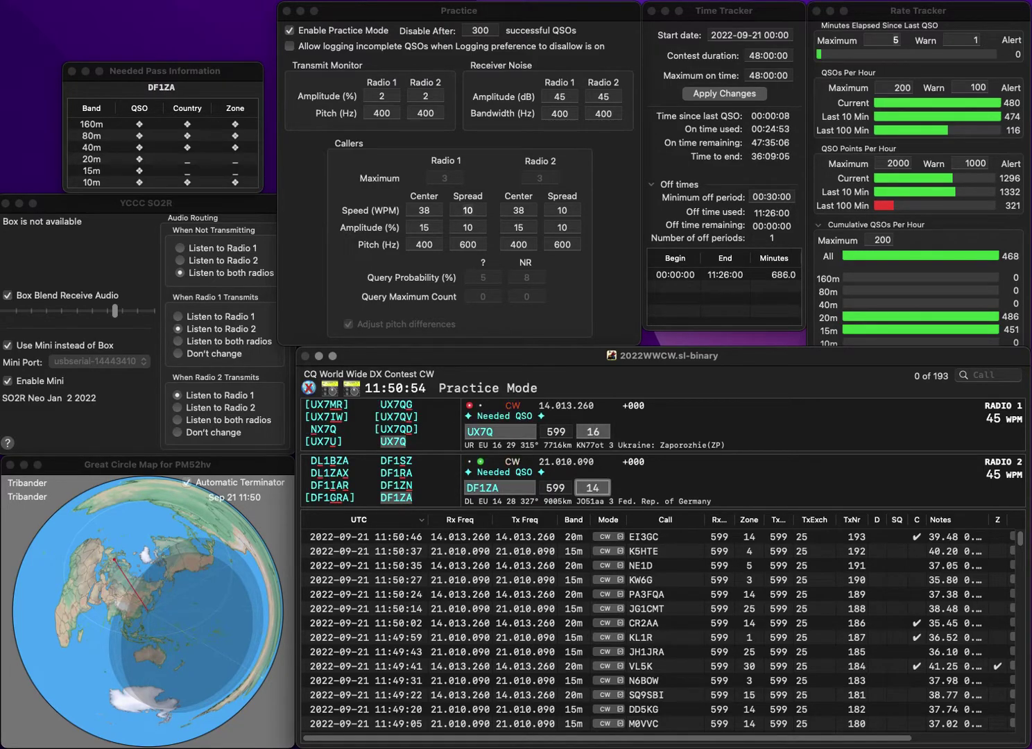
{"action": "key", "text": "Return"}
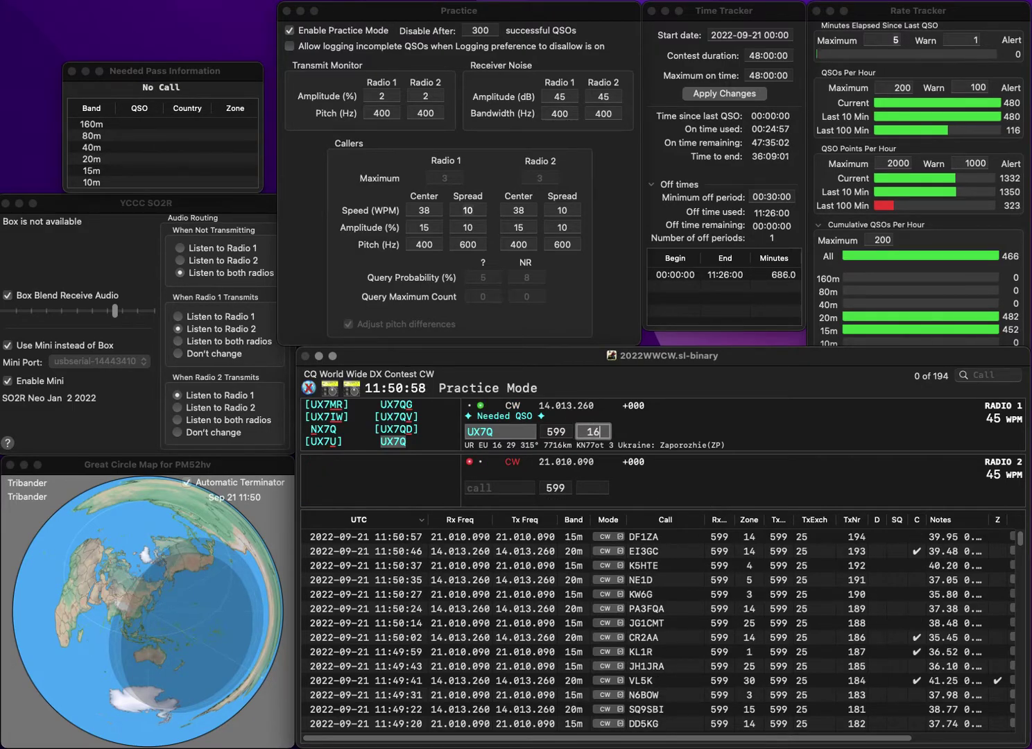
{"action": "key", "text": "Return"}
Answer the Radio 2 caller as KV2U with zone 5
{"action": "type", "text": "KV2U"}
{"action": "key", "text": "Return"}
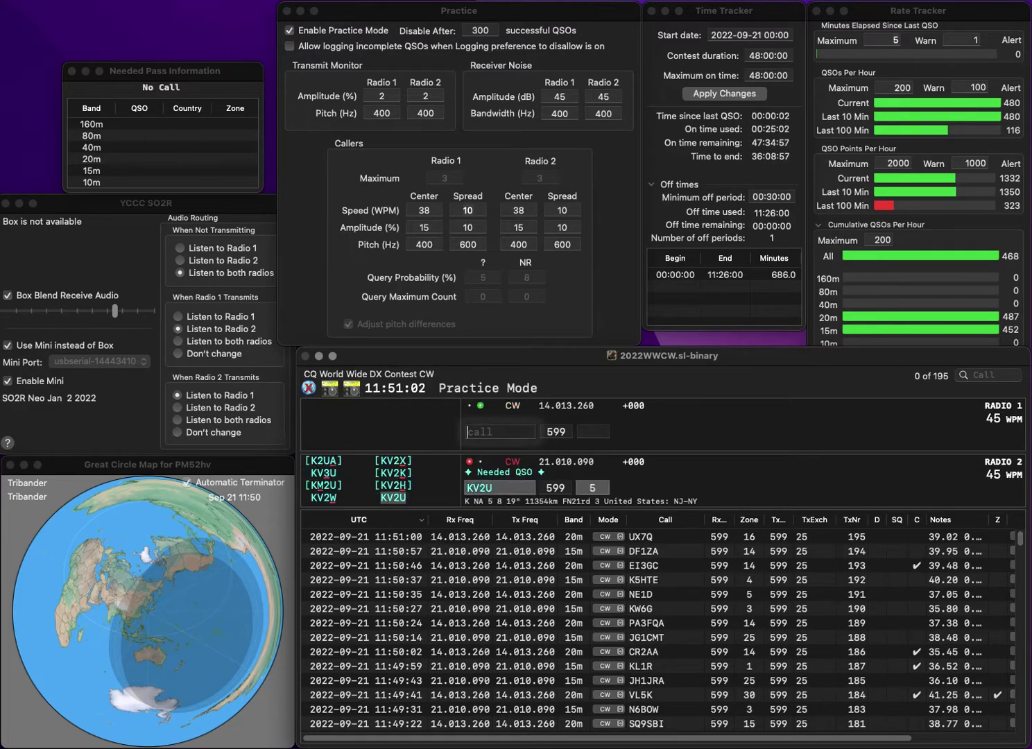
Enter caller M1G on Radio 1, and log the KV2U contact on Radio 2 (zone 5) and the M1G contact (zone 14)
{"action": "type", "text": "M1G"}
{"action": "key", "text": "Return"}
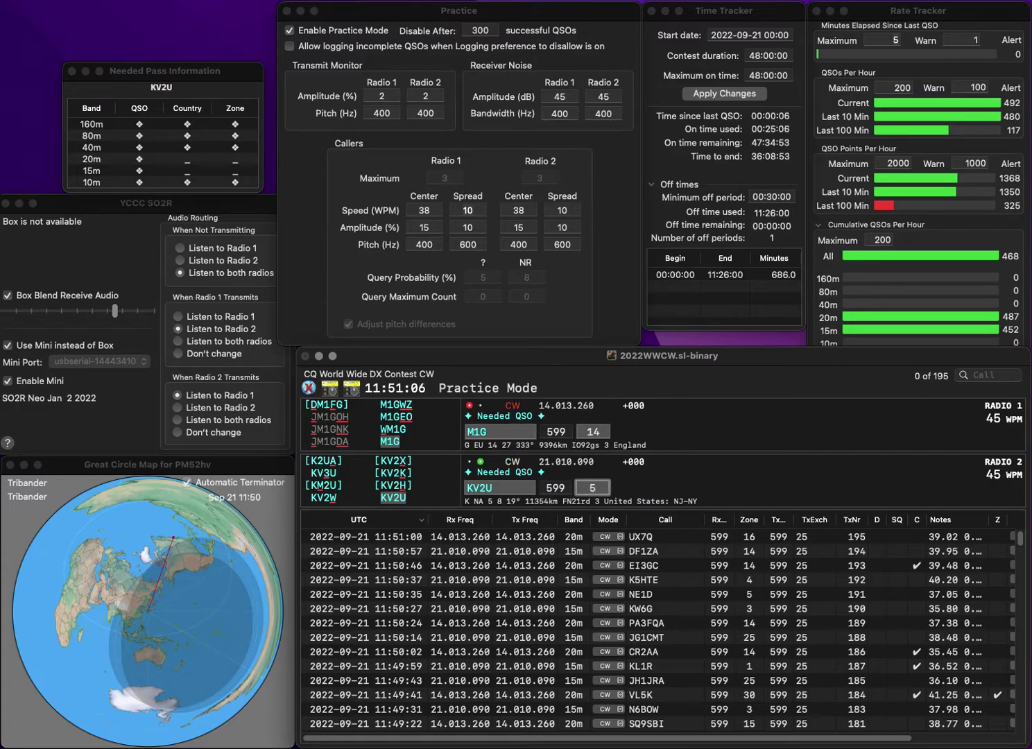
{"action": "key", "text": "Return"}
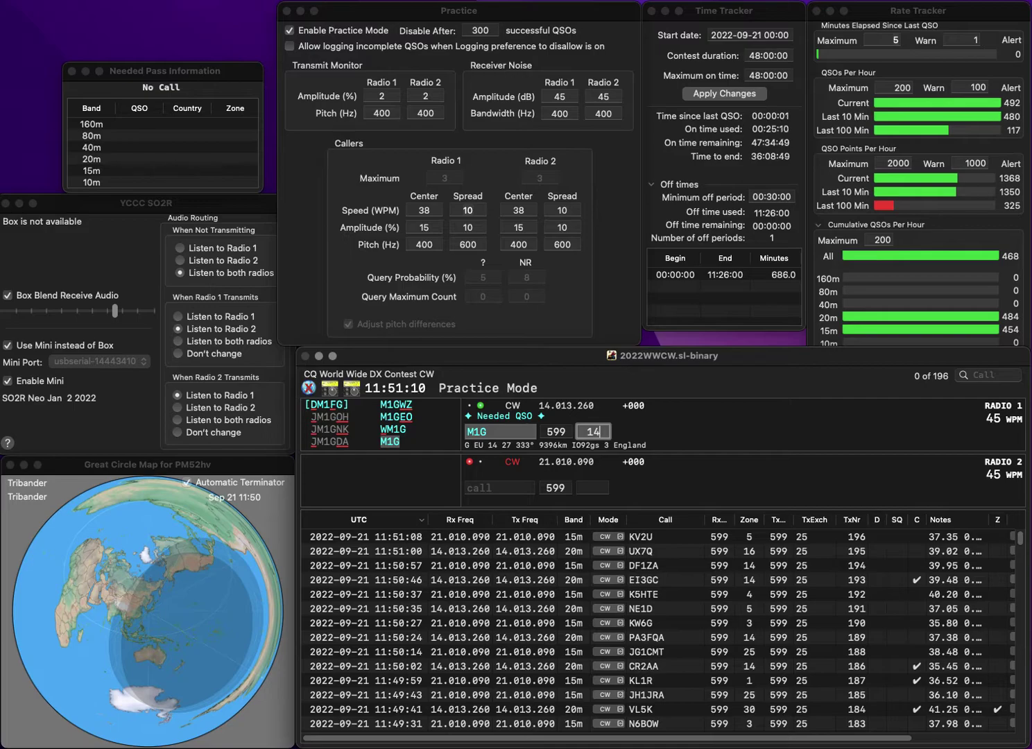
{"action": "key", "text": "Return"}
{"action": "type", "text": "WA9"}
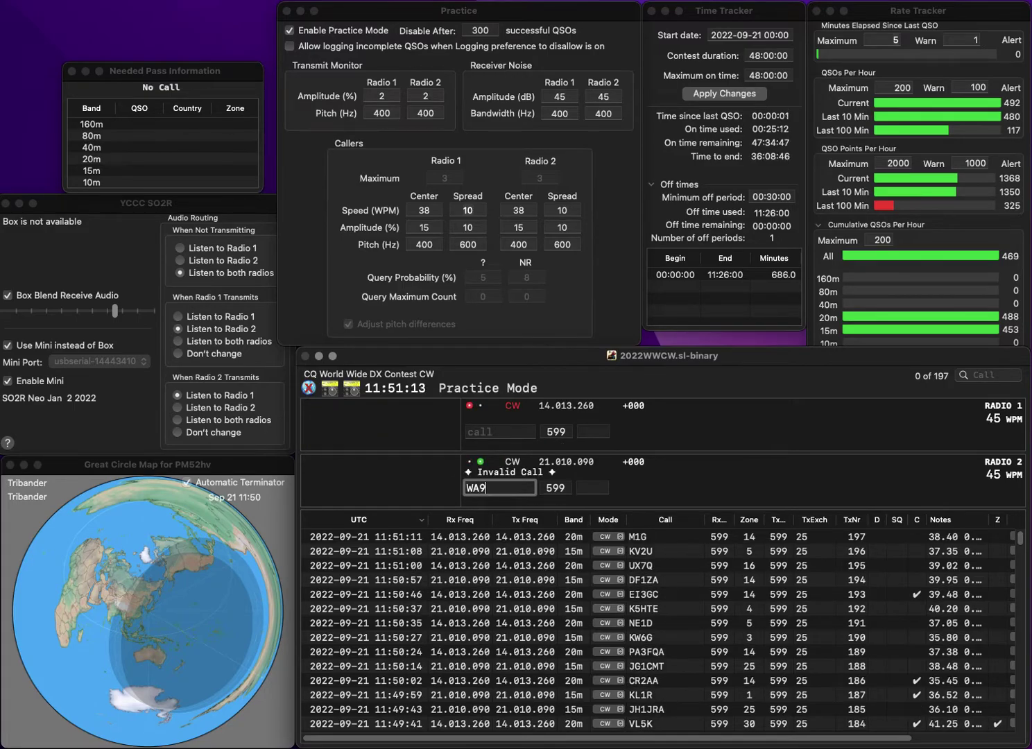
{"action": "type", "text": "BXI"}
{"action": "key", "text": "Return"}
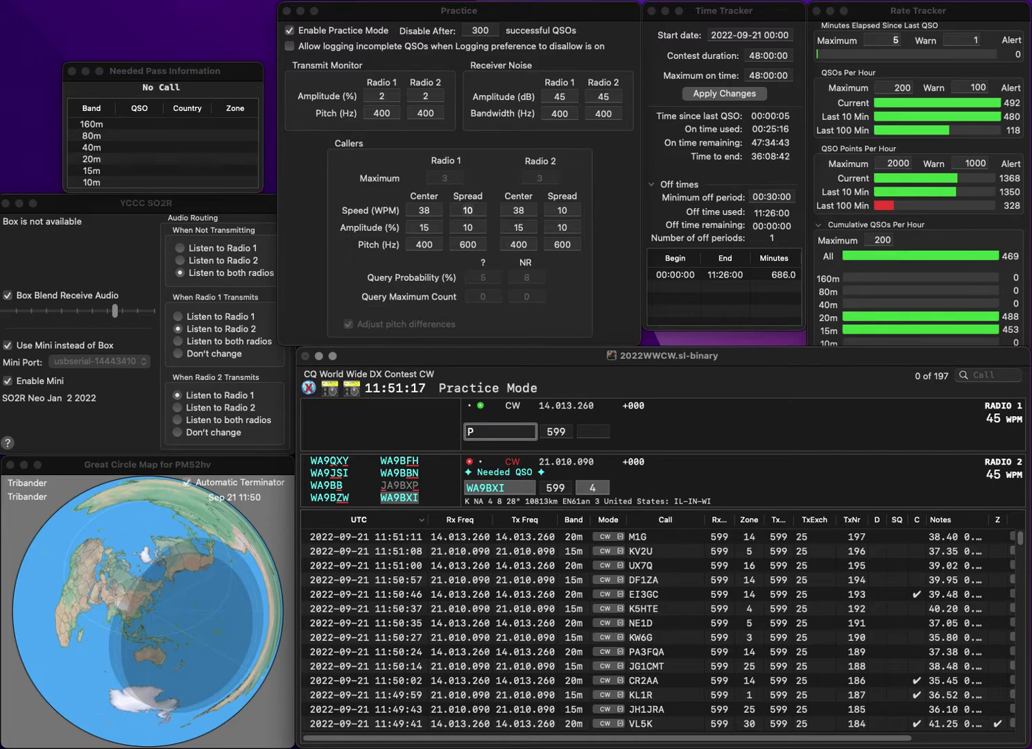
{"action": "type", "text": "7"}
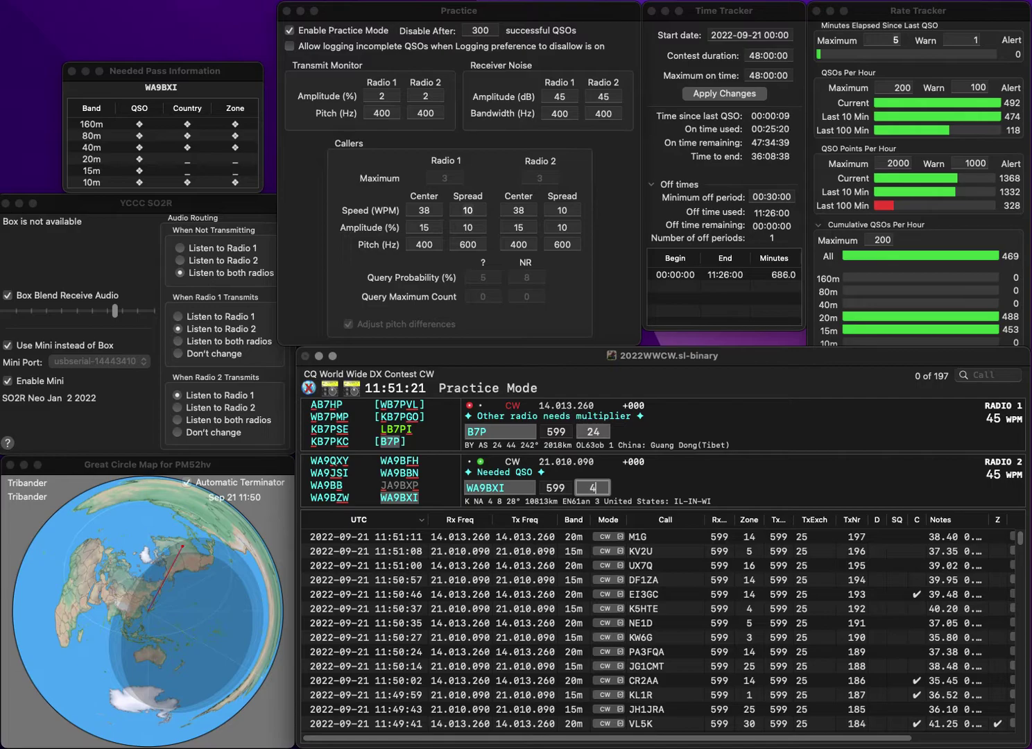
{"action": "key", "text": "Return"}
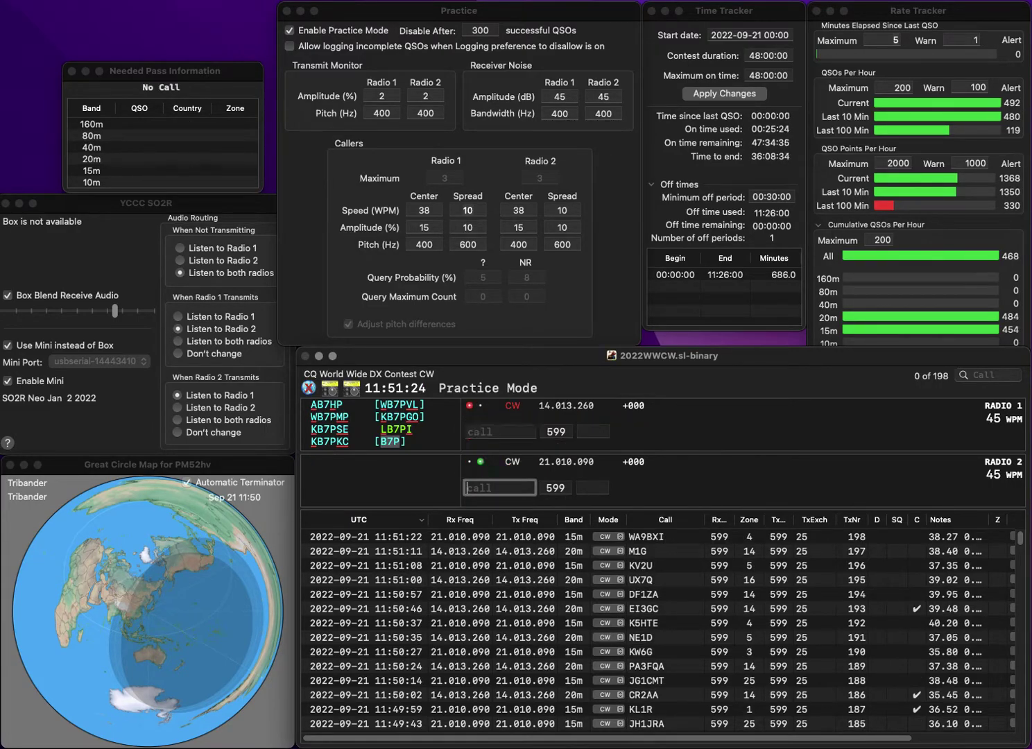
{"action": "key", "text": "Return"}
Work and log callers GM7V on Radio 2 with zone 14 and KK2WW on Radio 1 with zone 5
{"action": "type", "text": "GM7V"}
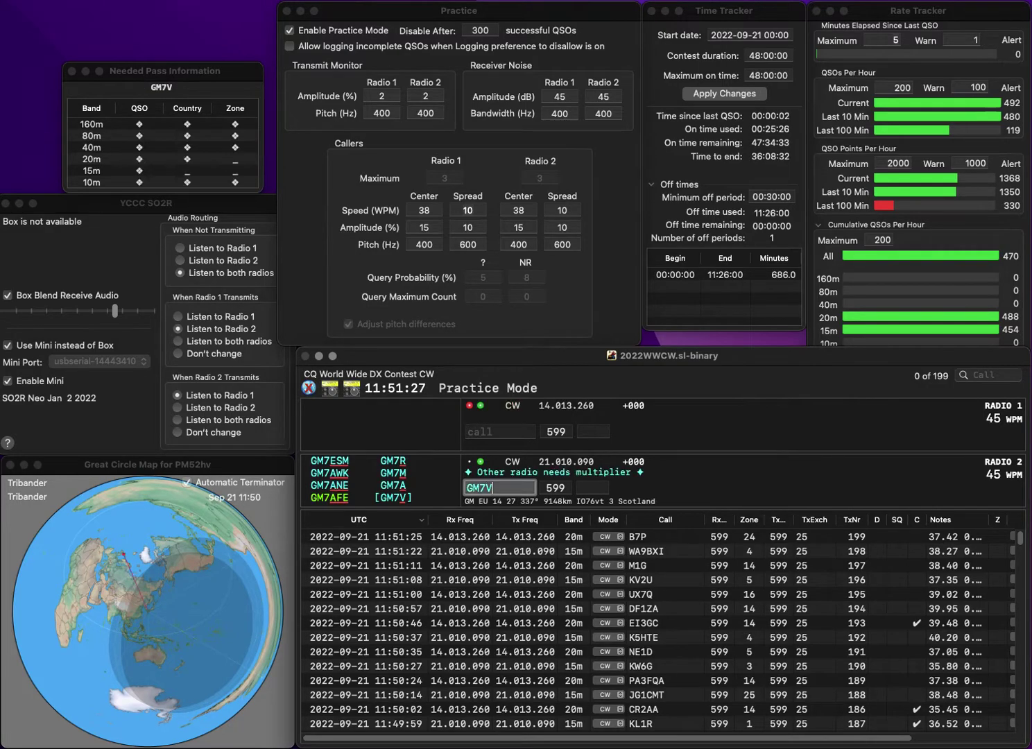
{"action": "key", "text": "Return"}
{"action": "type", "text": "K"}
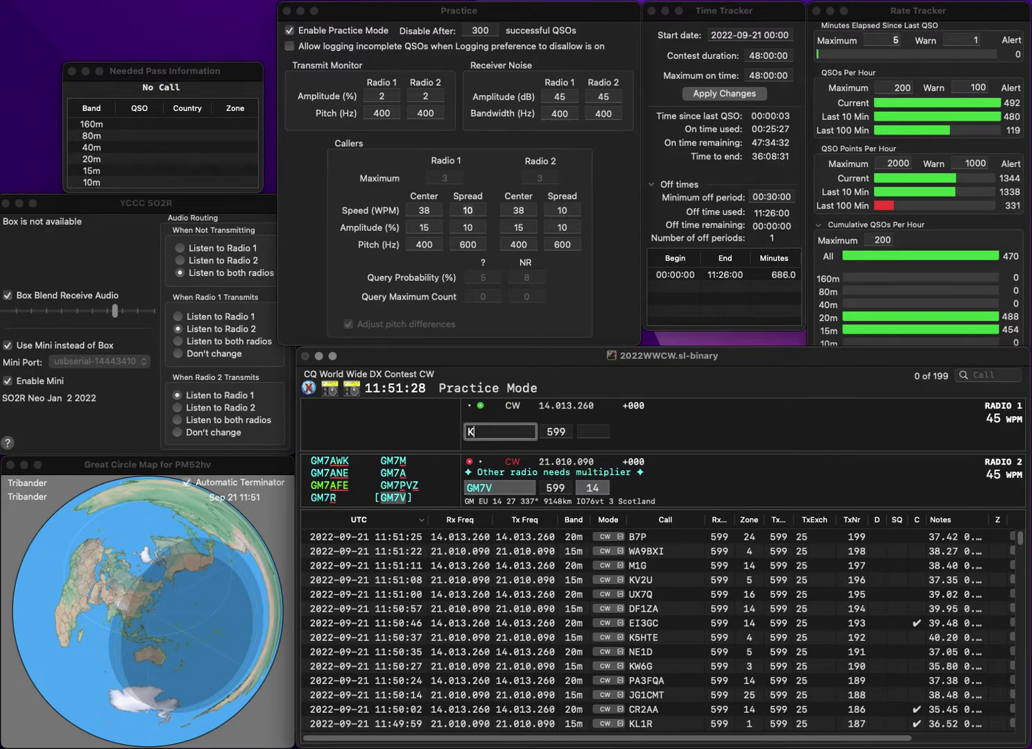
{"action": "type", "text": "KK2WW"}
{"action": "key", "text": "Left"}
{"action": "key", "text": "Left"}
{"action": "key", "text": "BackSpace"}
{"action": "key", "text": "BackSpace"}
{"action": "type", "text": "2"}
{"action": "key", "text": "Return"}
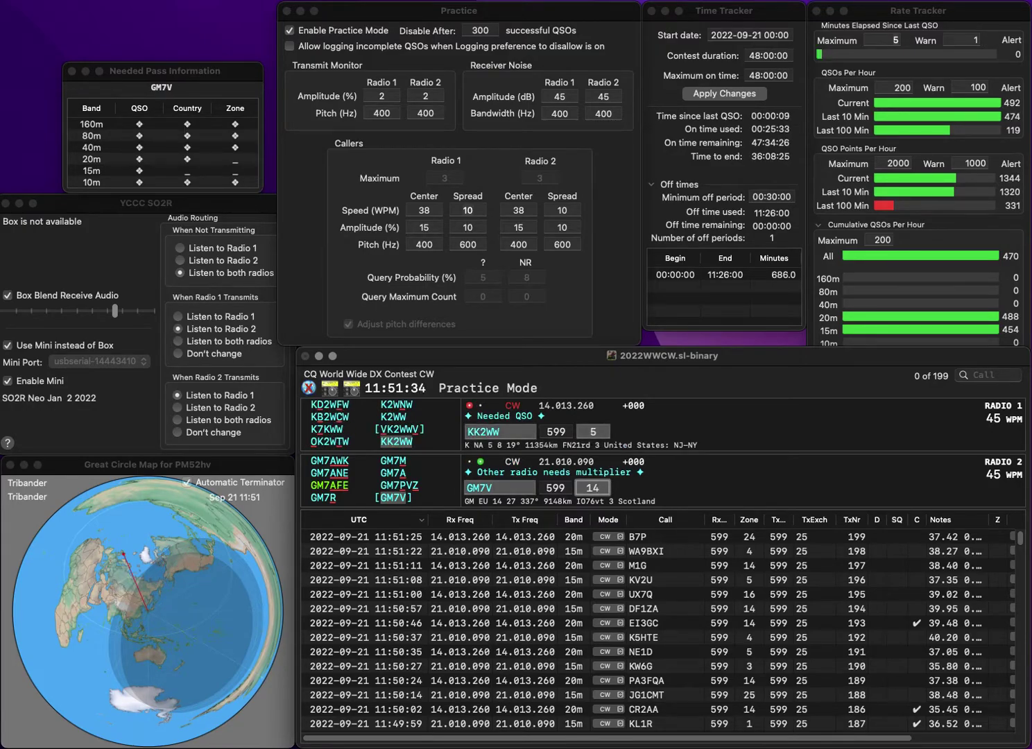
{"action": "key", "text": "Return"}
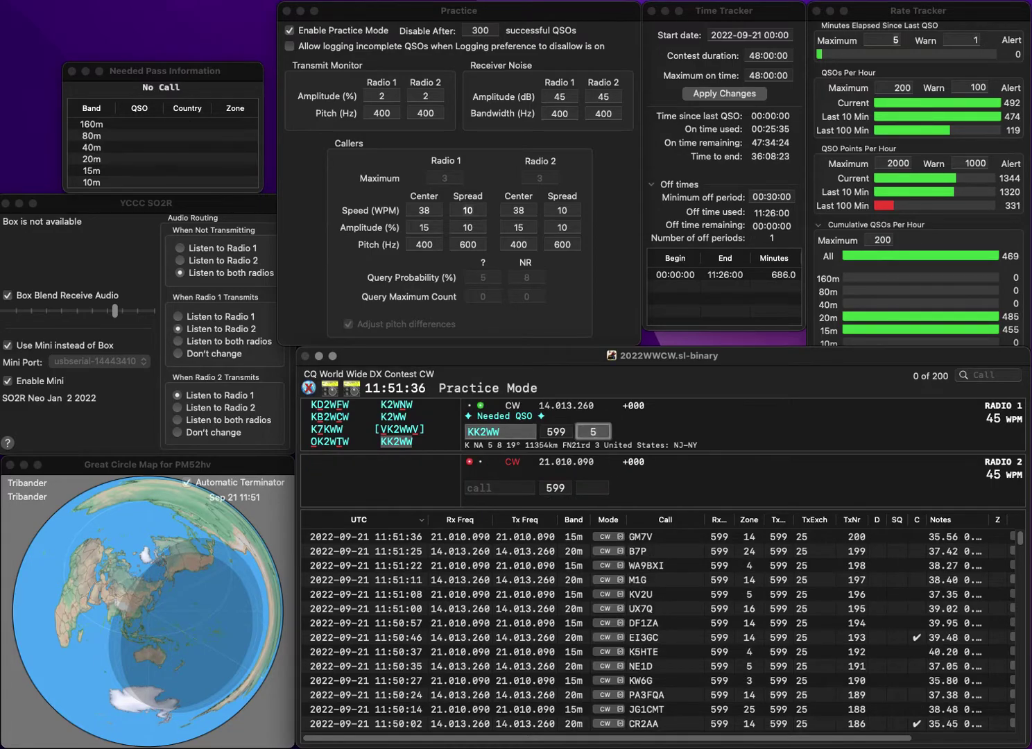
{"action": "key", "text": "Return"}
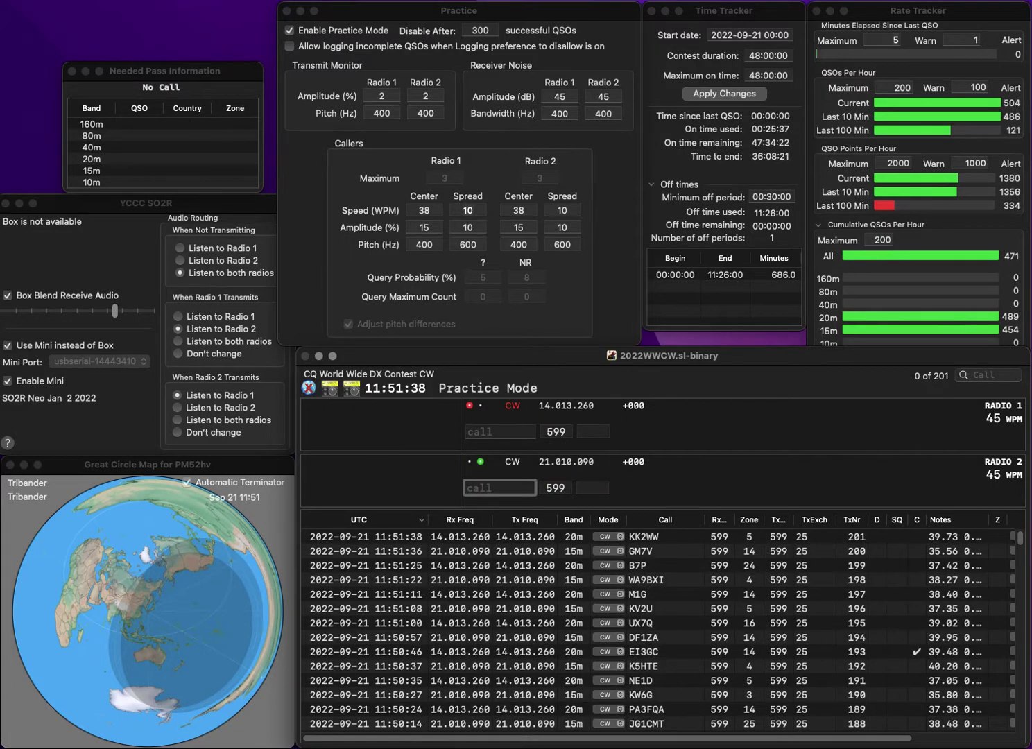
{"action": "type", "text": "VA7DZ"}
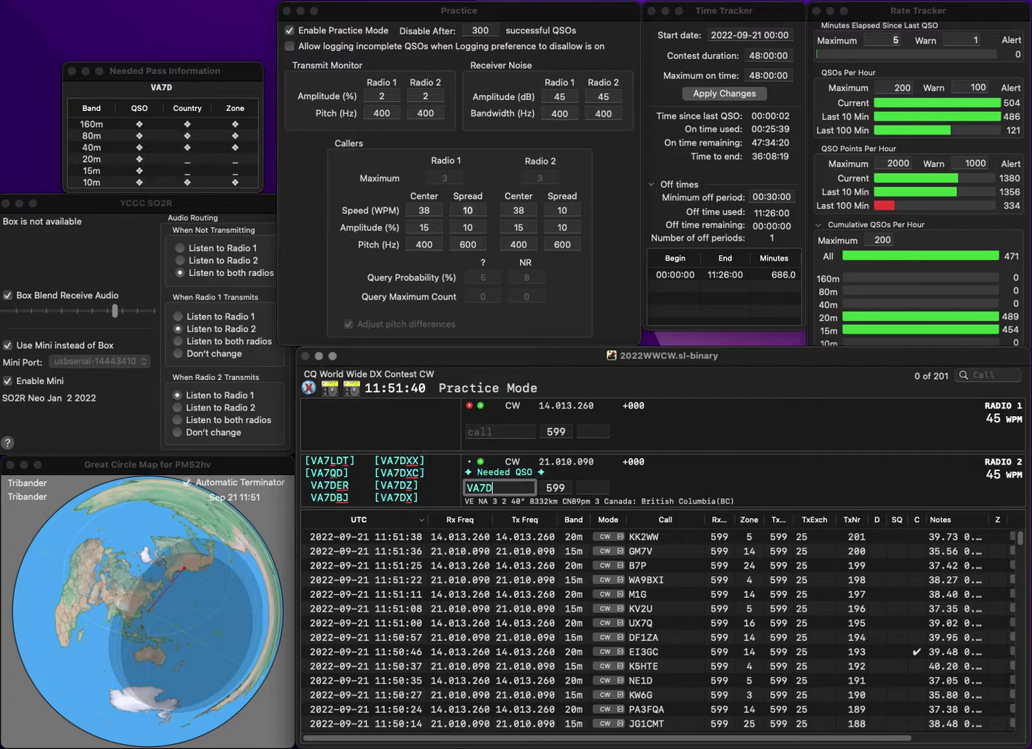
{"action": "key", "text": "Return"}
{"action": "type", "text": "K3EA"}
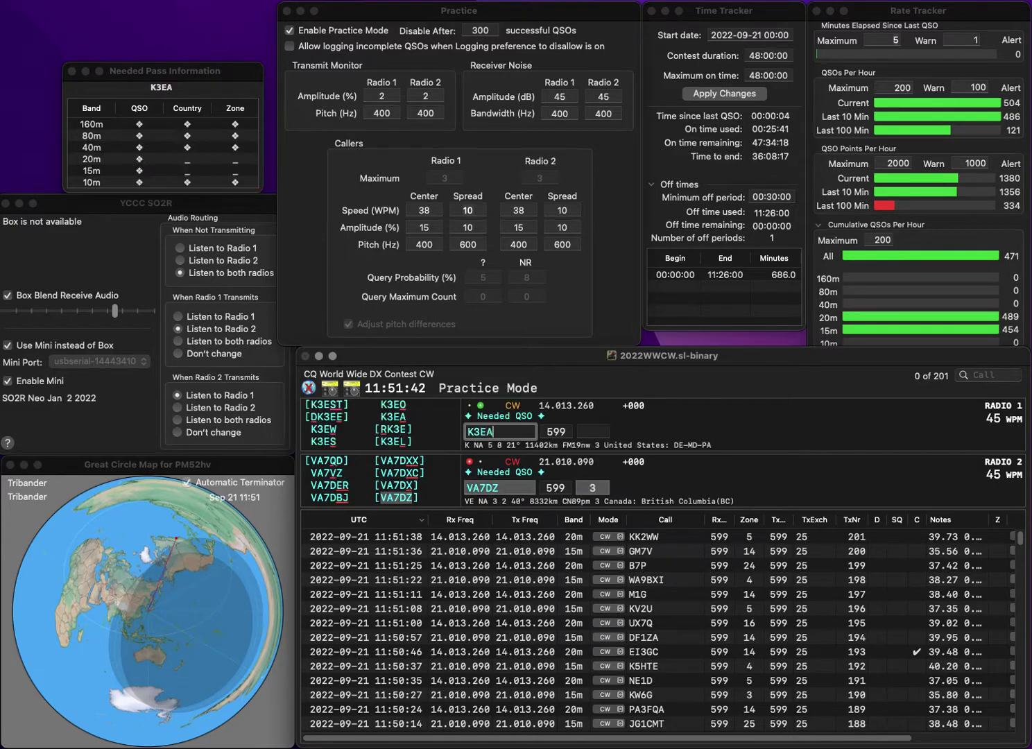
{"action": "key", "text": "Return"}
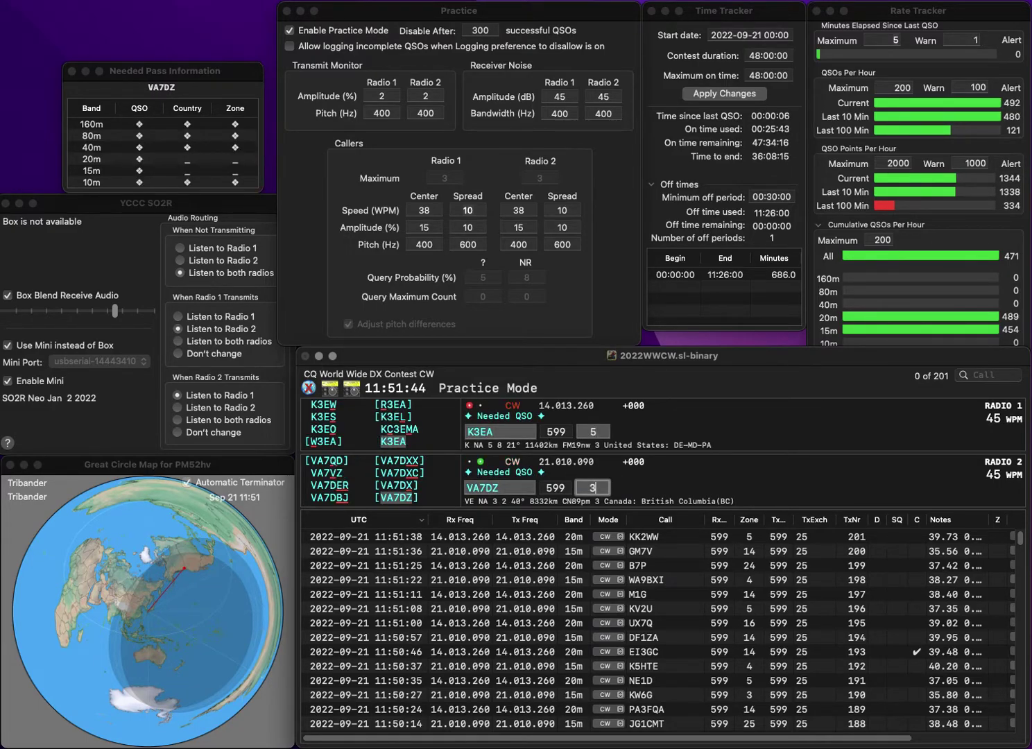
{"action": "key", "text": "Return"}
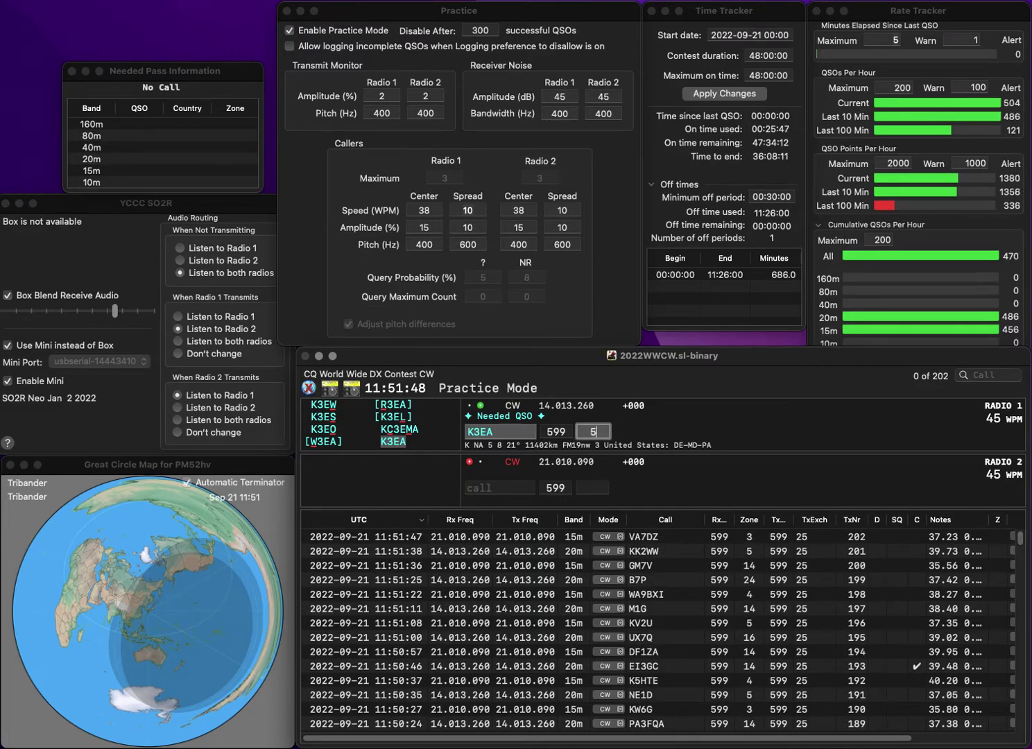
{"action": "key", "text": "Return"}
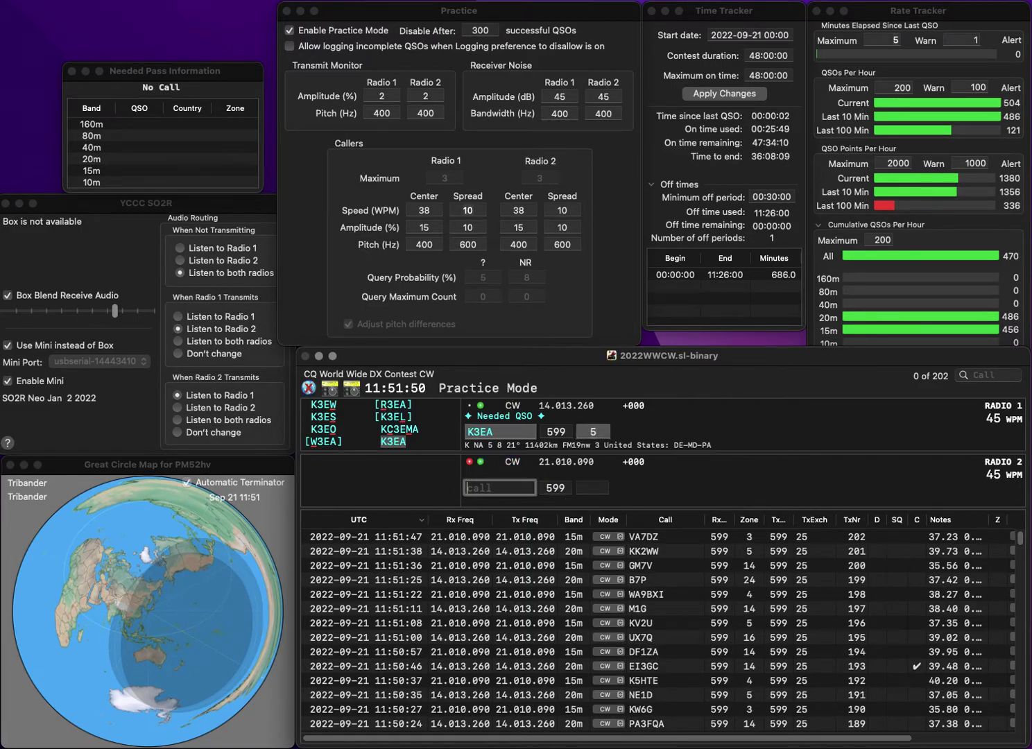
{"action": "key", "text": "Return"}
{"action": "type", "text": "TF"}
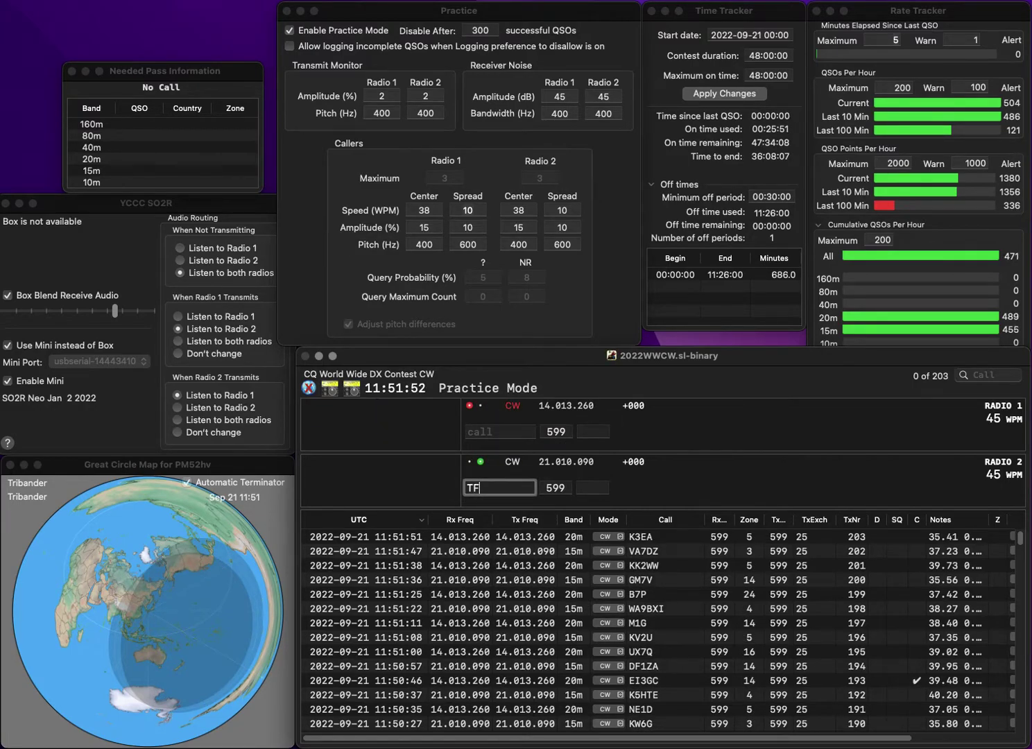
{"action": "type", "text": "8KY"}
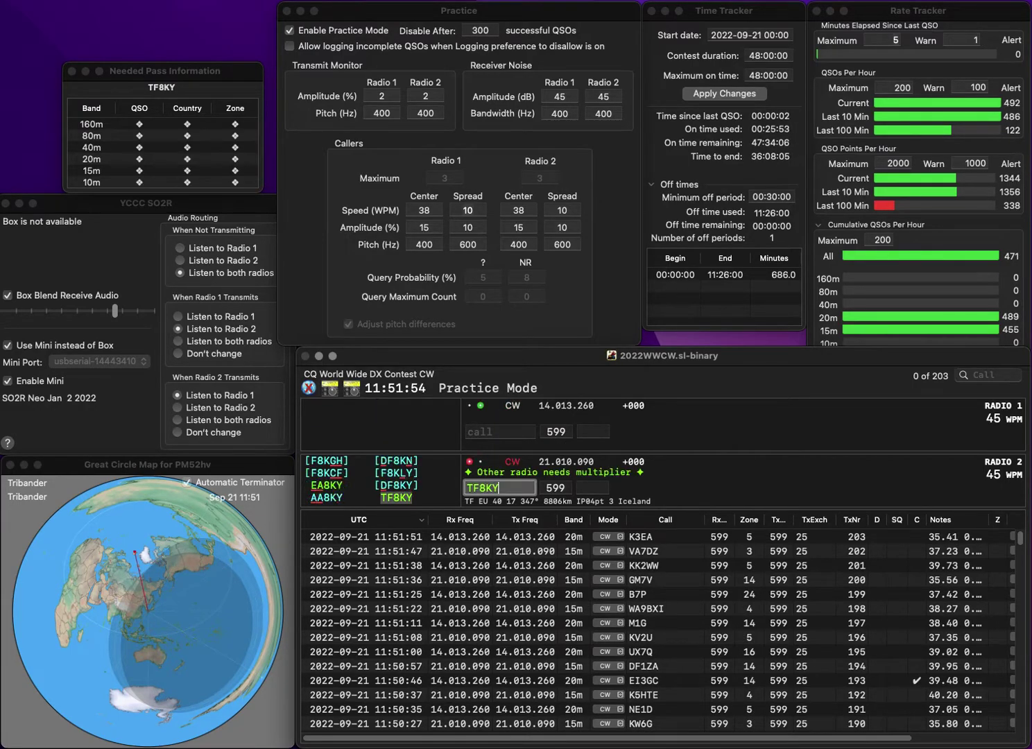
{"action": "key", "text": "Return"}
{"action": "type", "text": "S51A"}
{"action": "key", "text": "Return"}
{"action": "key", "text": "space"}
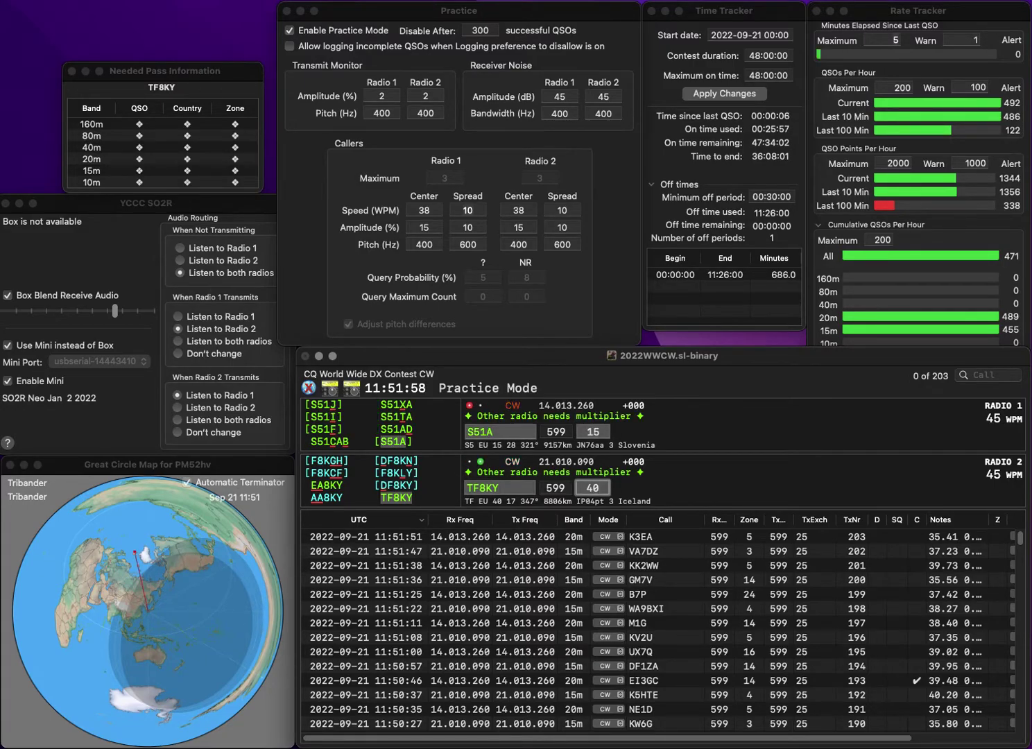
{"action": "key", "text": "Return"}
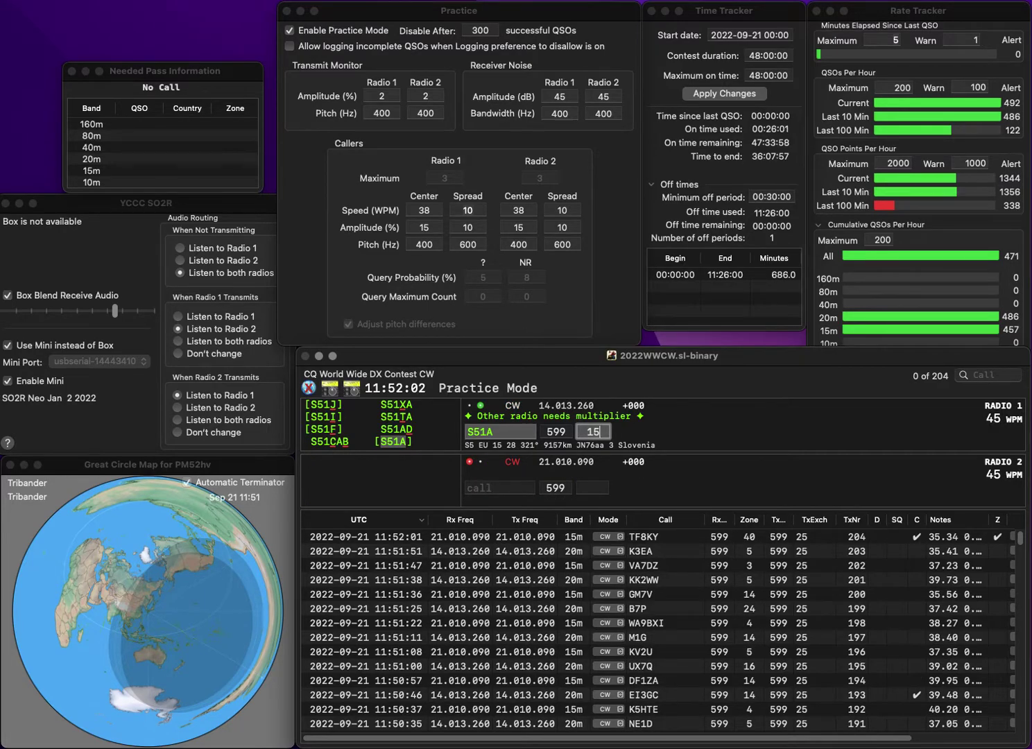
{"action": "key", "text": "Return"}
{"action": "type", "text": "SD7X"}
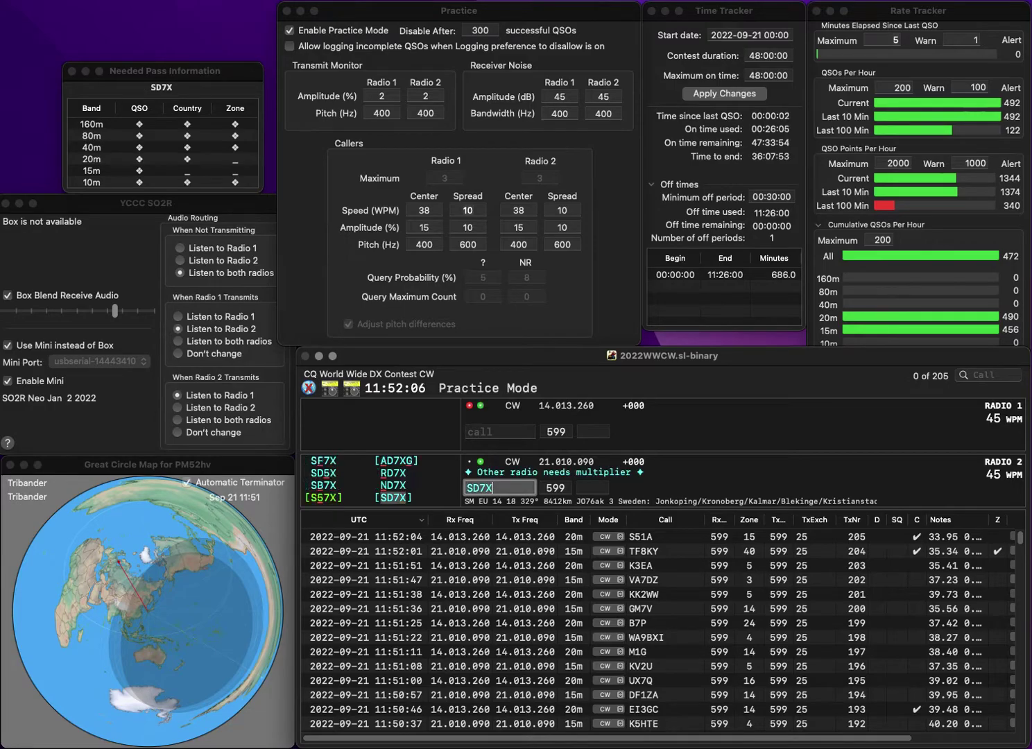
{"action": "key", "text": "Return"}
{"action": "type", "text": "AA7NK"}
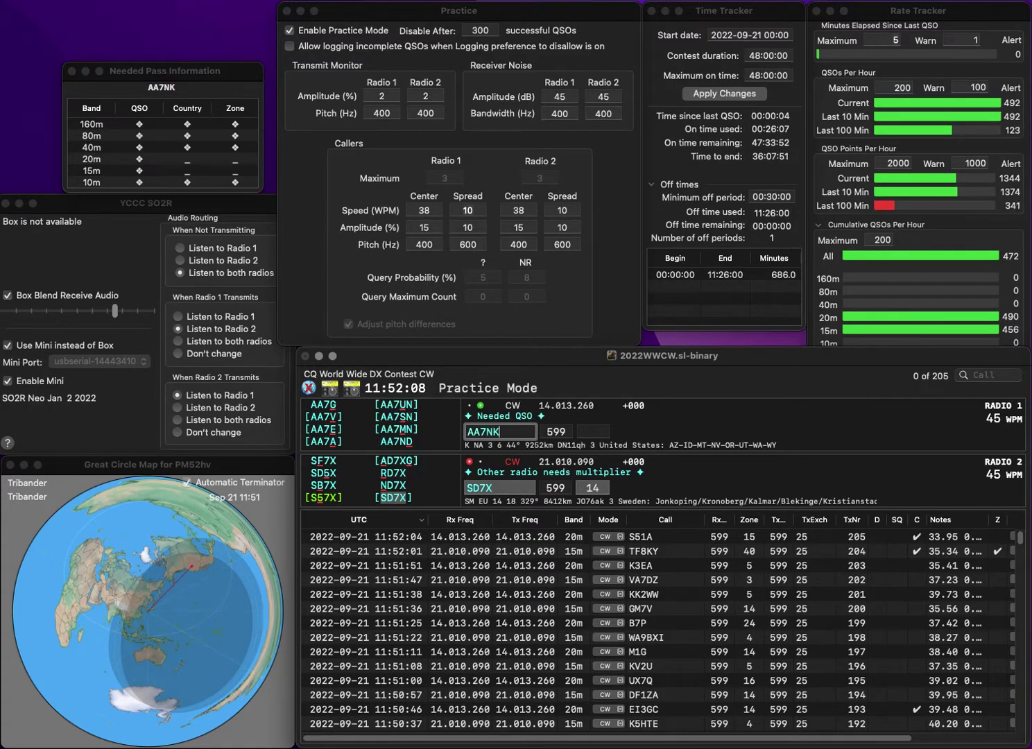
{"action": "type", "text": "D"}
{"action": "key", "text": "Return"}
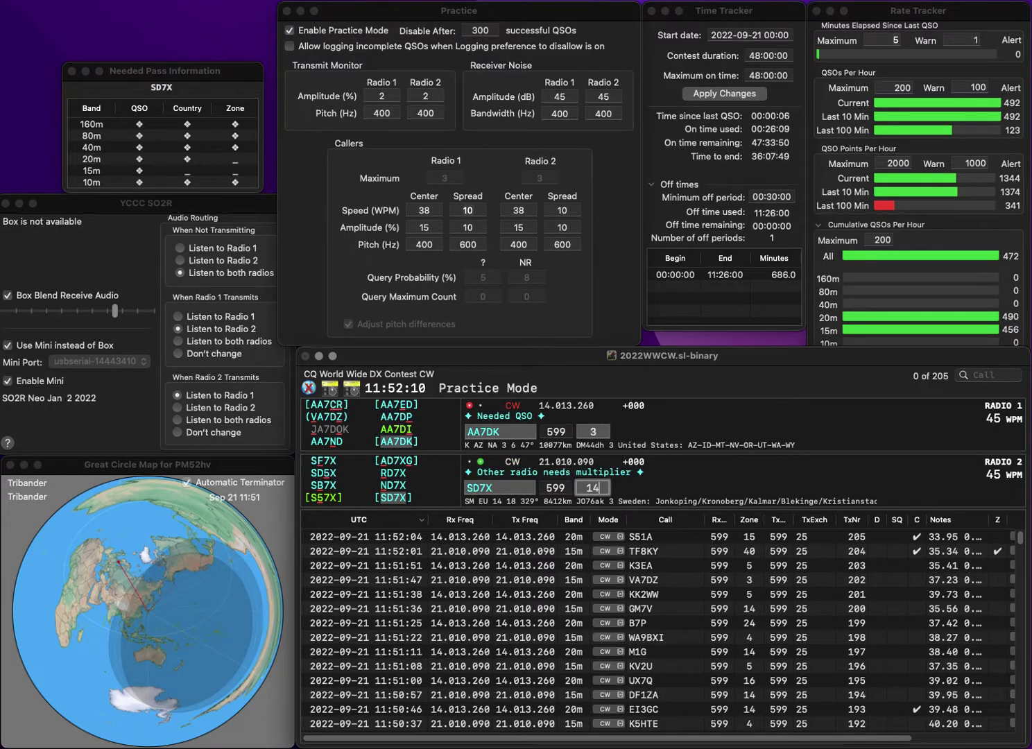
{"action": "key", "text": "Return"}
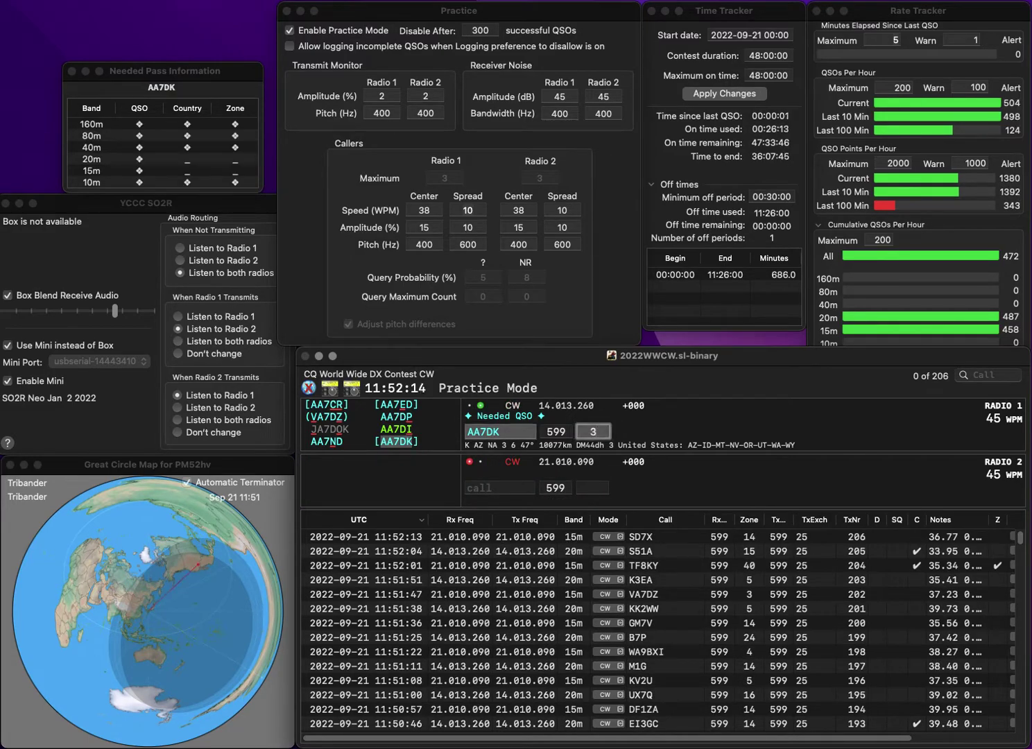
{"action": "key", "text": "Return"}
{"action": "type", "text": "M0ZAL"}
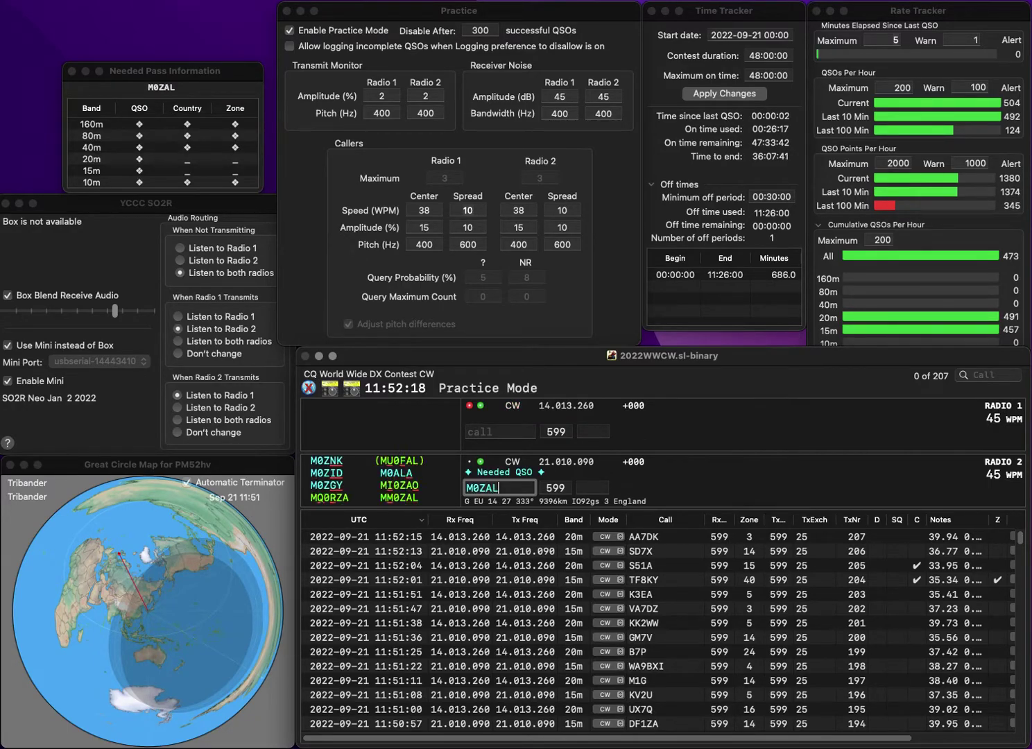
{"action": "key", "text": "Return"}
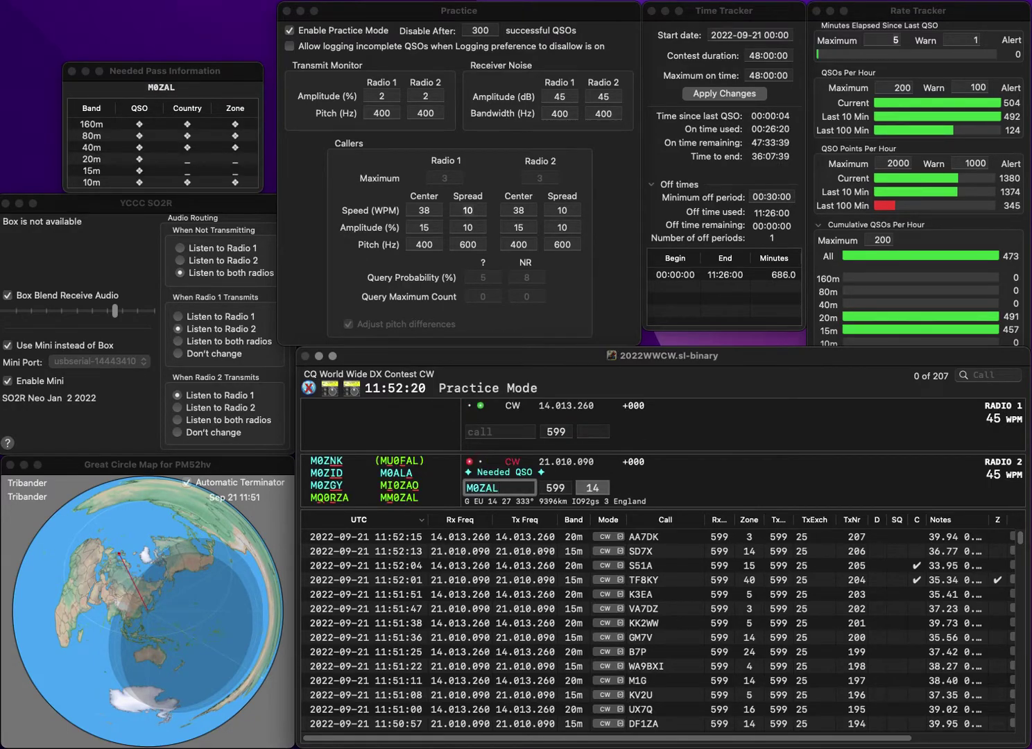
{"action": "type", "text": "M"}
{"action": "key", "text": "Return"}
{"action": "key", "text": "Tab"}
{"action": "type", "text": "6T"}
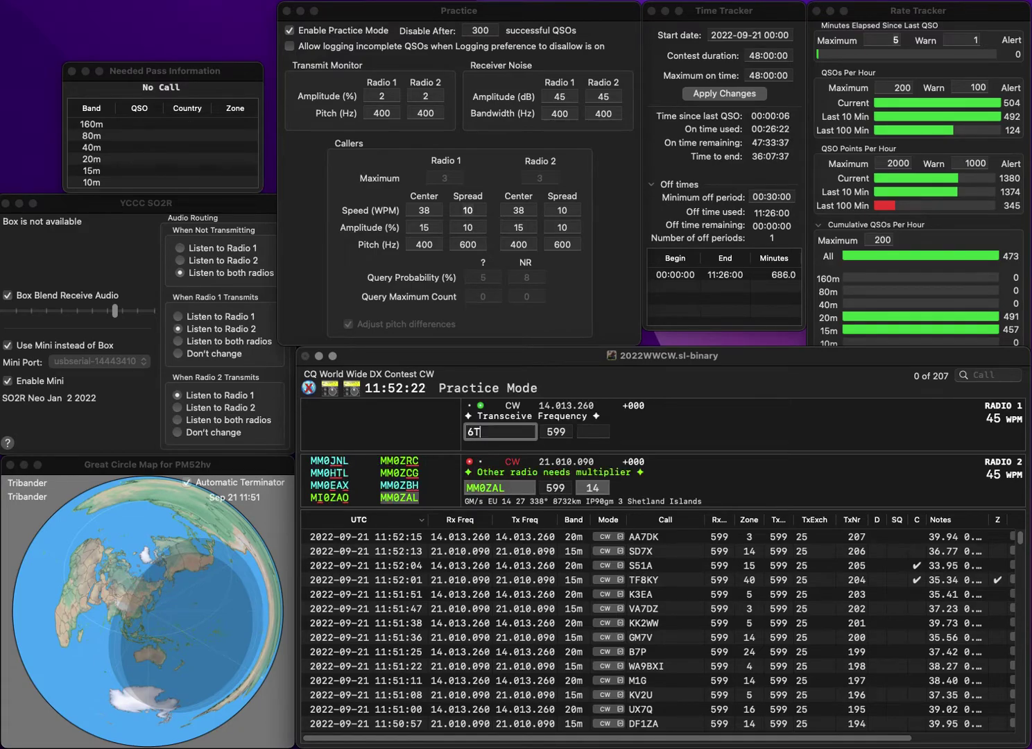
{"action": "type", "text": "GC"}
{"action": "key", "text": "Home"}
{"action": "type", "text": "SP"}
{"action": "key", "text": "Return"}
{"action": "key", "text": "Tab"}
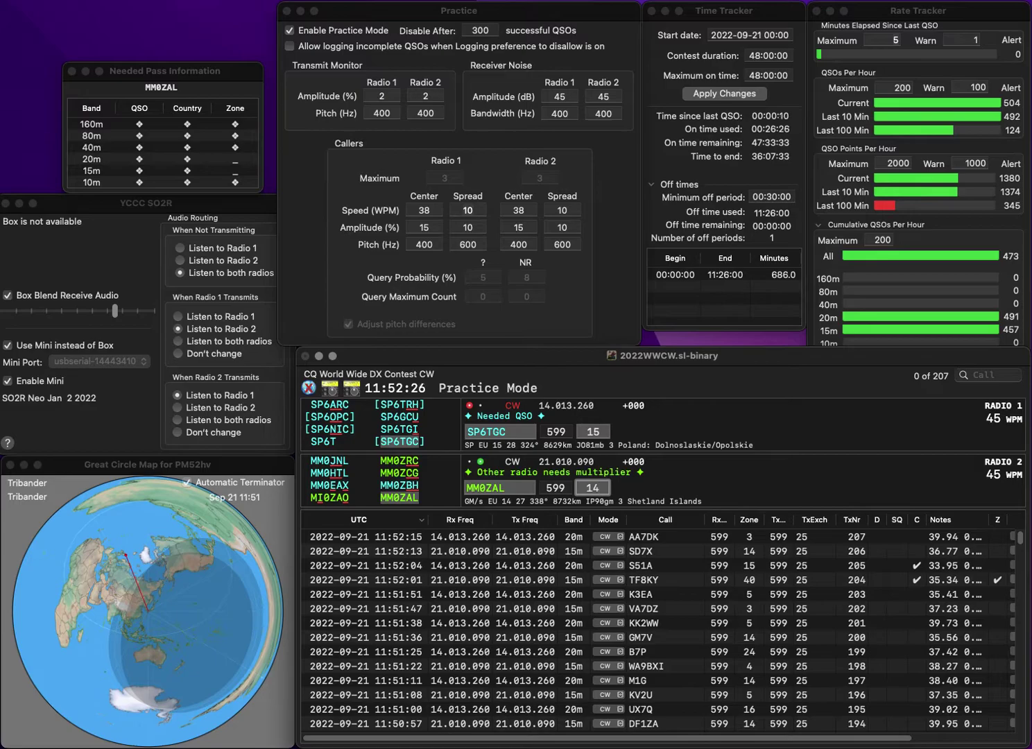
{"action": "key", "text": "Return"}
{"action": "key", "text": "backslash"}
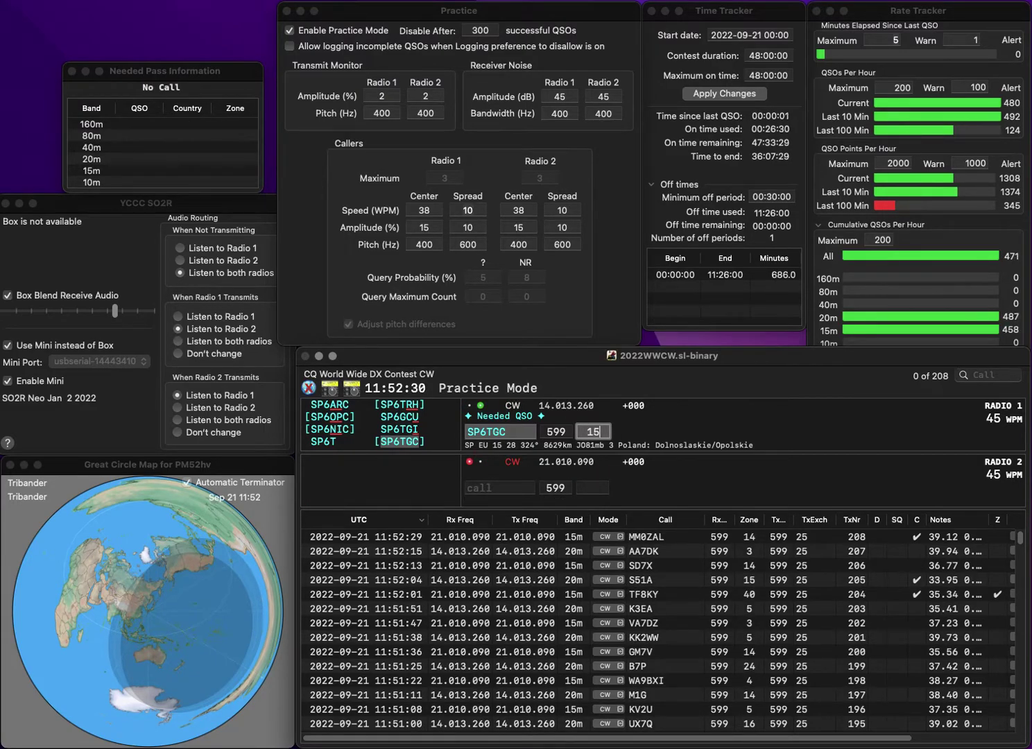
{"action": "key", "text": "Return"}
Work and log callers G4PEO on Radio 2 with zone 14 and W2CCC on Radio 1 with zone 5
{"action": "type", "text": "G4PEO"}
{"action": "key", "text": "Return"}
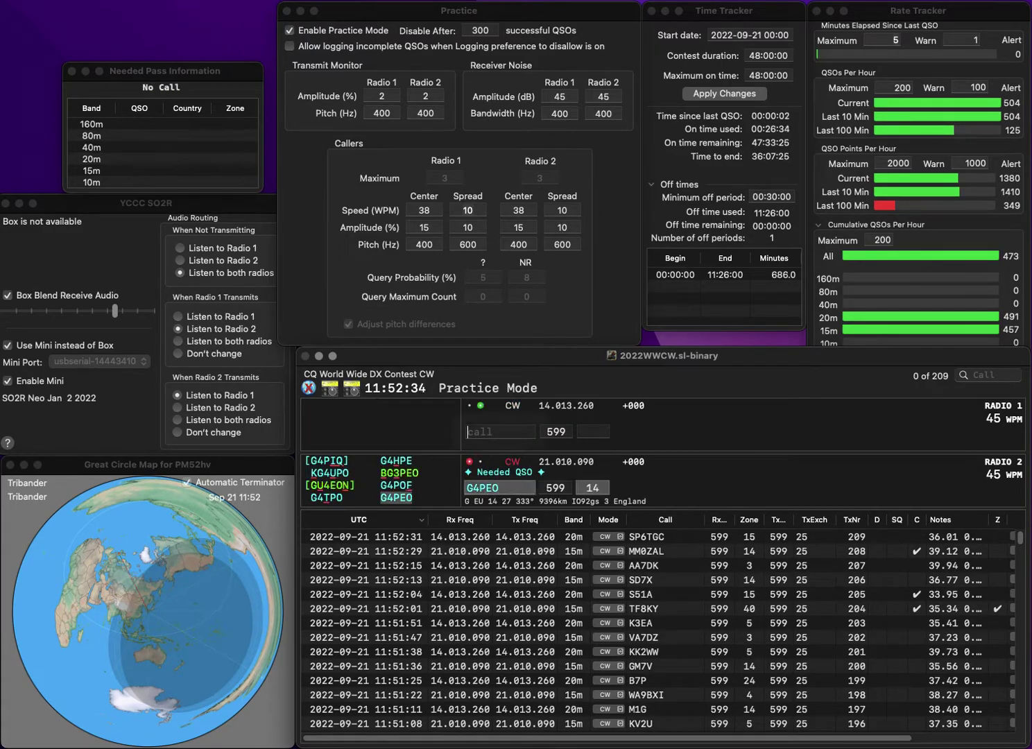
{"action": "type", "text": "2CCC"}
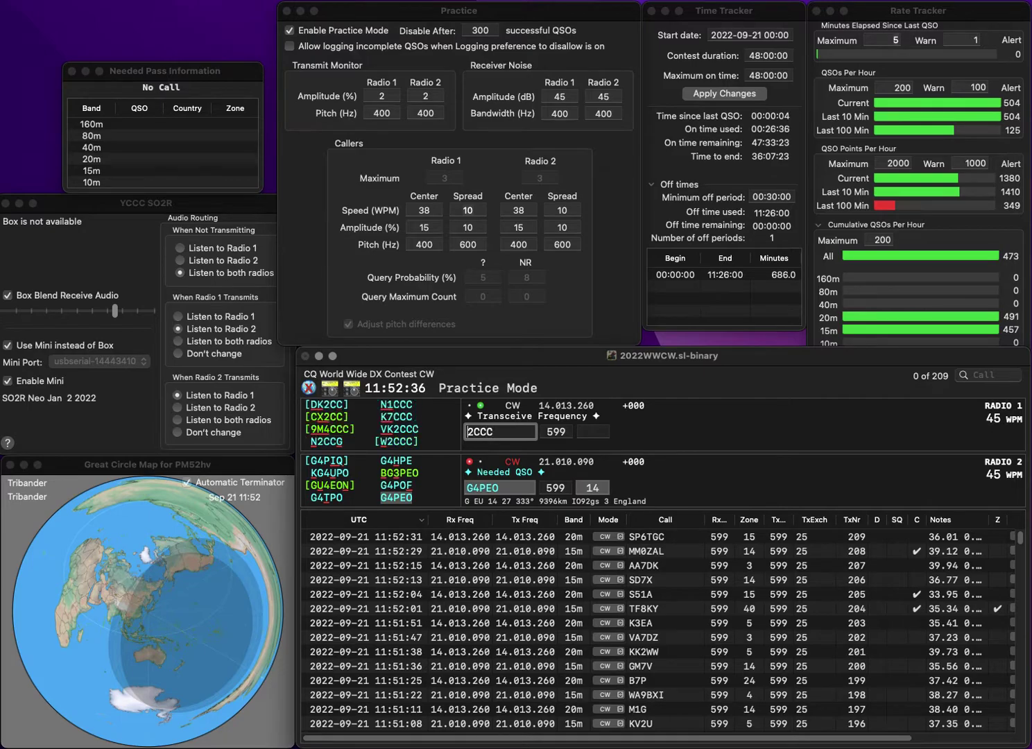
{"action": "key", "text": "Home"}
{"action": "type", "text": "W"}
{"action": "key", "text": "Return"}
{"action": "type", "text": "5"}
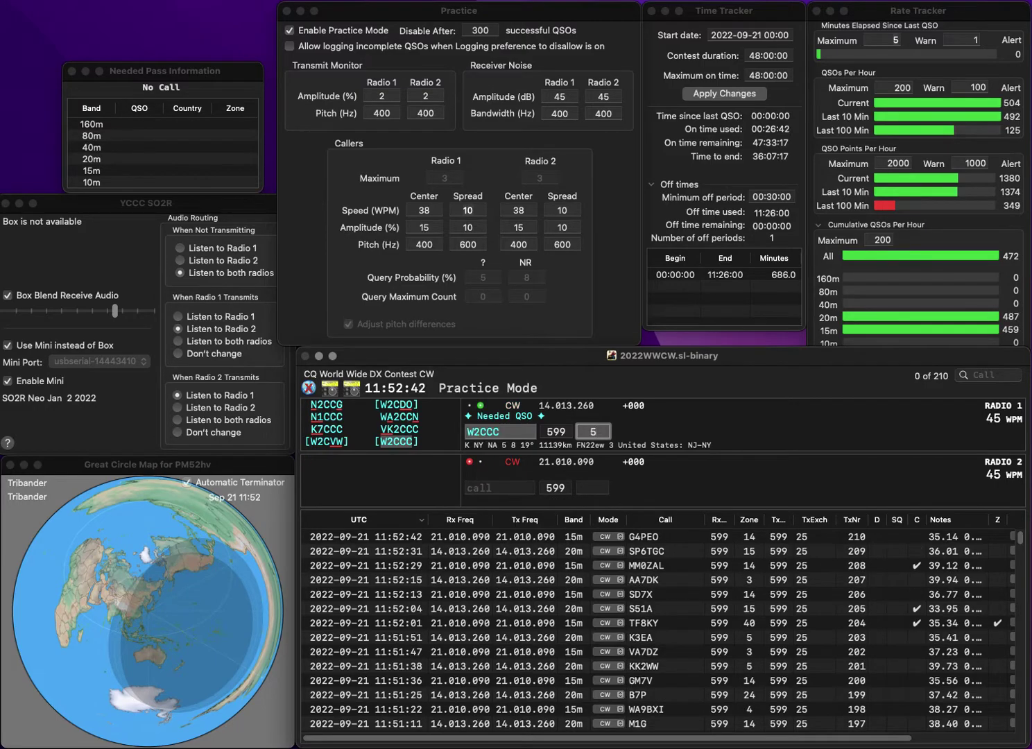
{"action": "key", "text": "Return"}
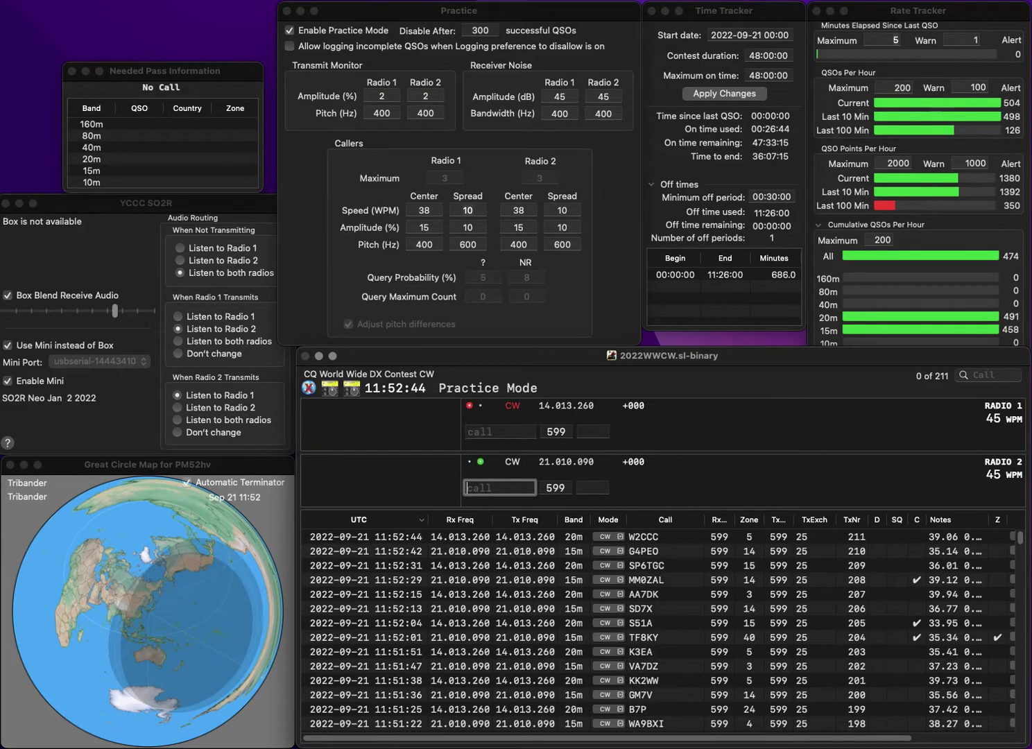
Work and log callers YF9UBD on Radio 2 with zone 28 and W9NTP on Radio 1 with zone 4
{"action": "type", "text": "YF9UBD"}
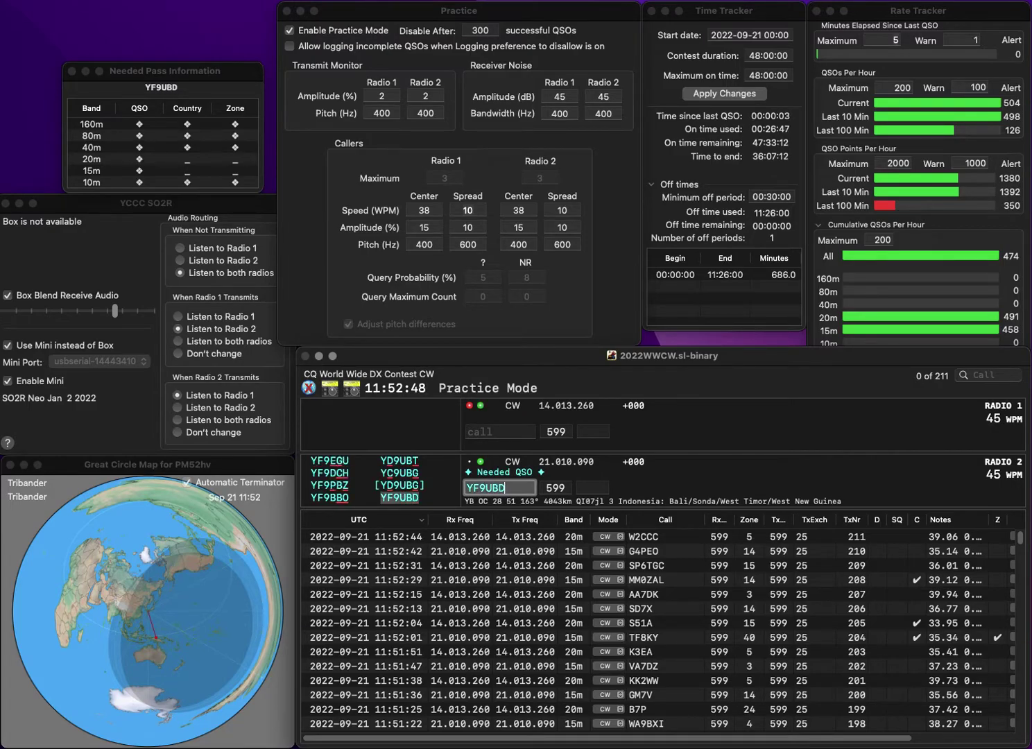
{"action": "key", "text": "Return"}
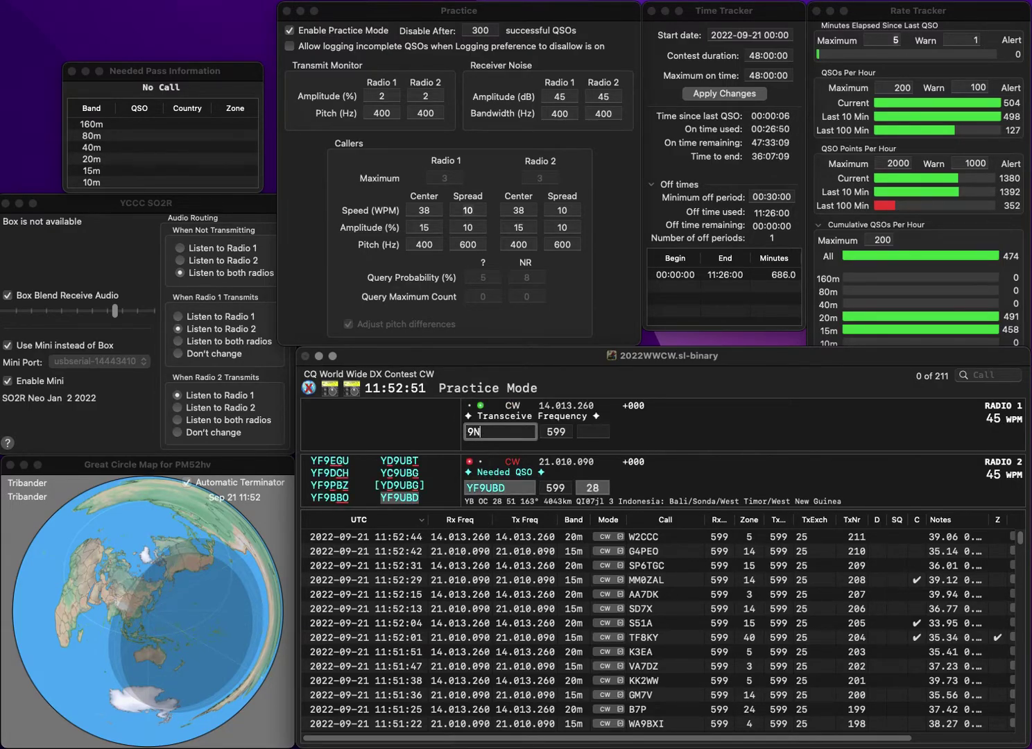
{"action": "type", "text": "9NTP"}
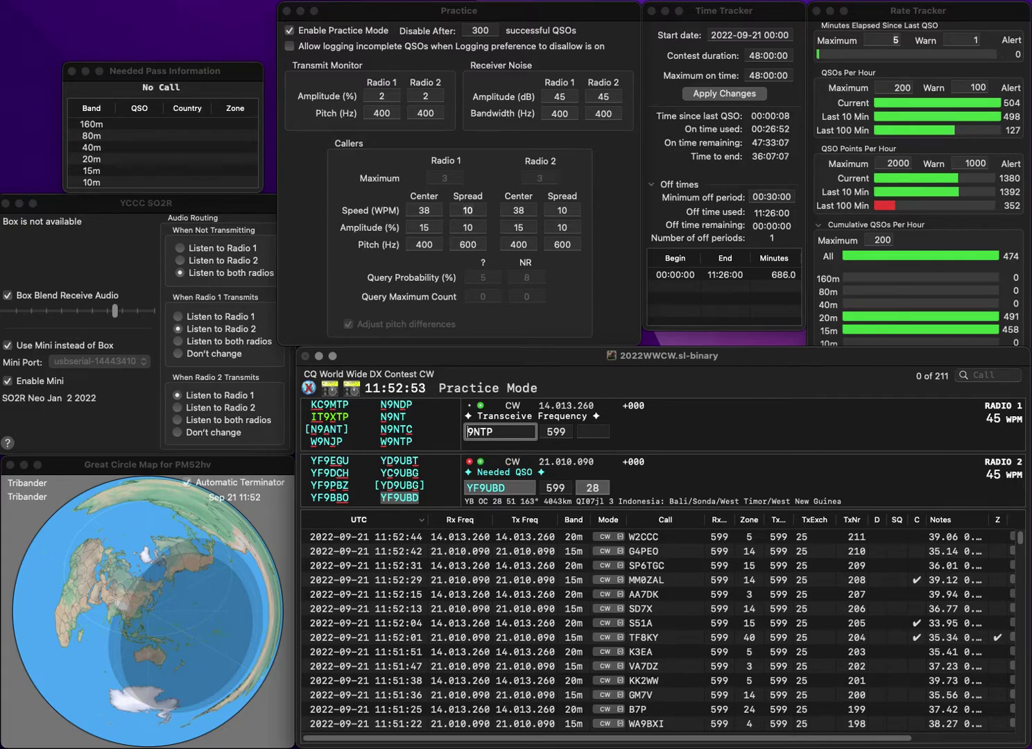
{"action": "key", "text": "Home"}
{"action": "type", "text": "W"}
{"action": "key", "text": "Return"}
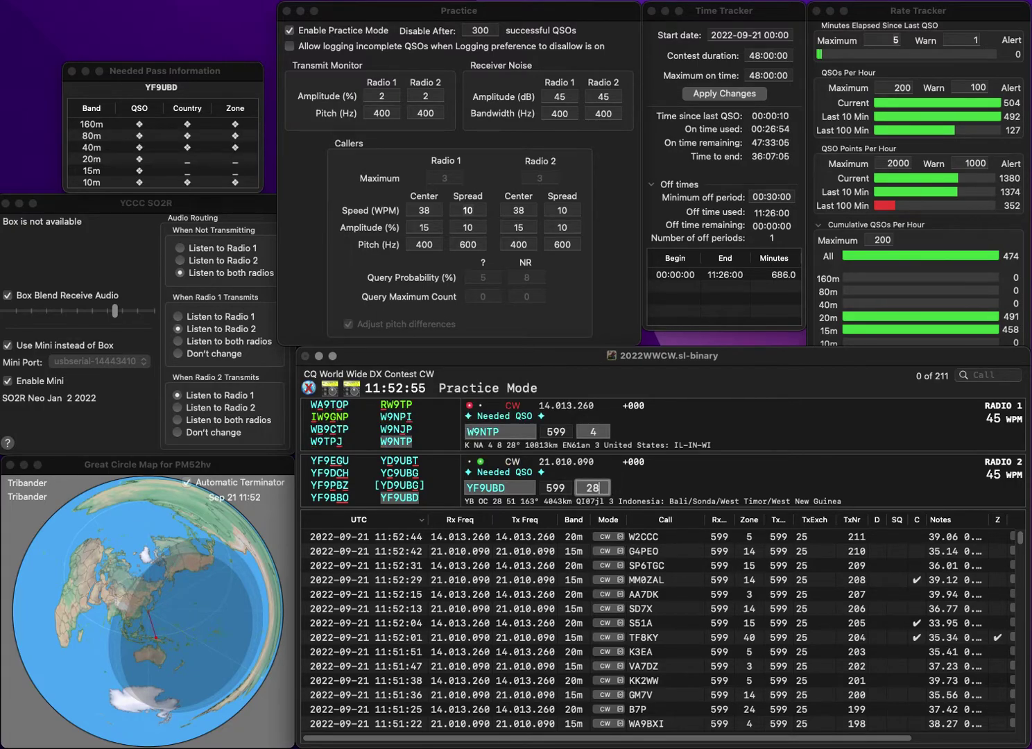
{"action": "key", "text": "Return"}
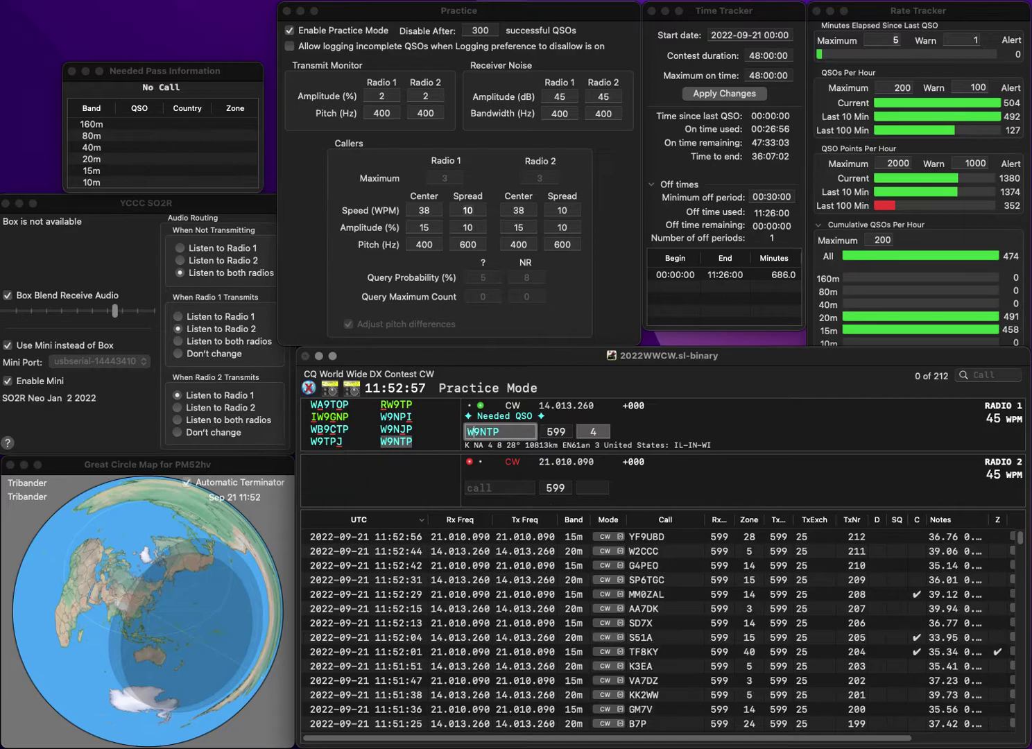
{"action": "key", "text": "Return"}
{"action": "key", "text": "Return"}
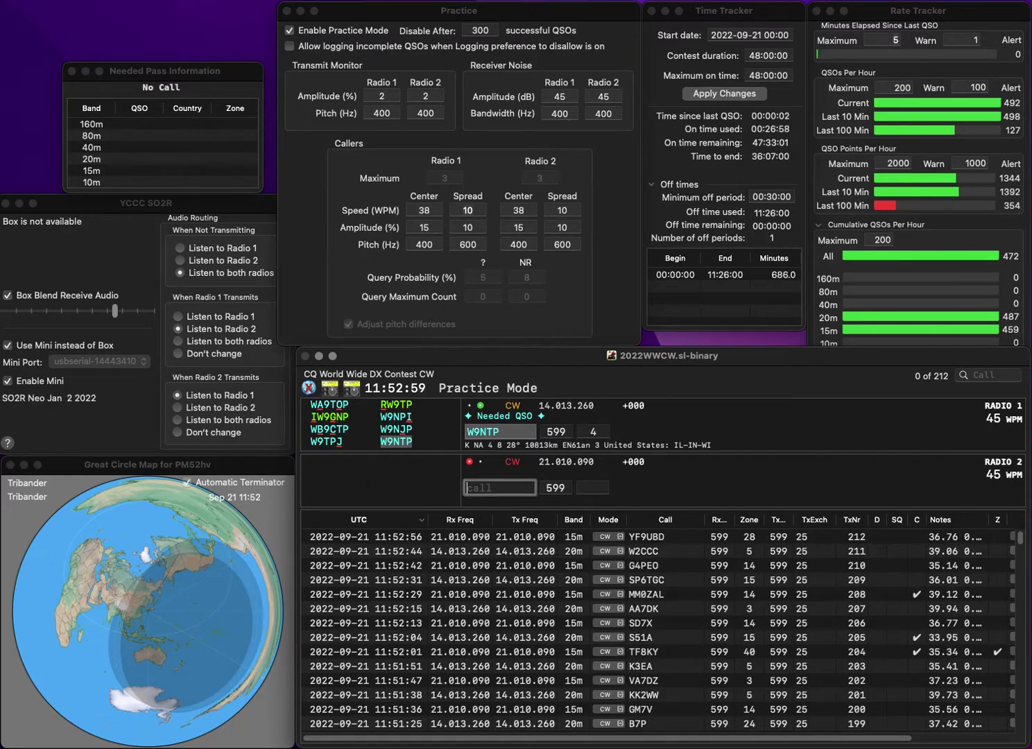
{"action": "type", "text": "NP3H"}
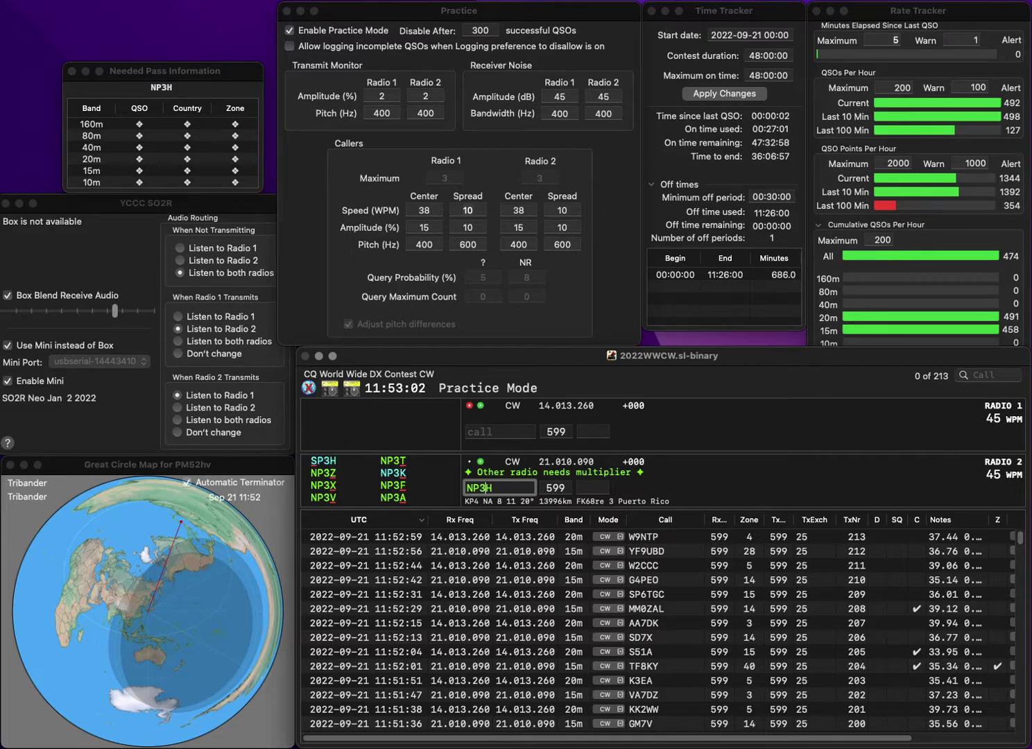
{"action": "key", "text": "BackSpace"}
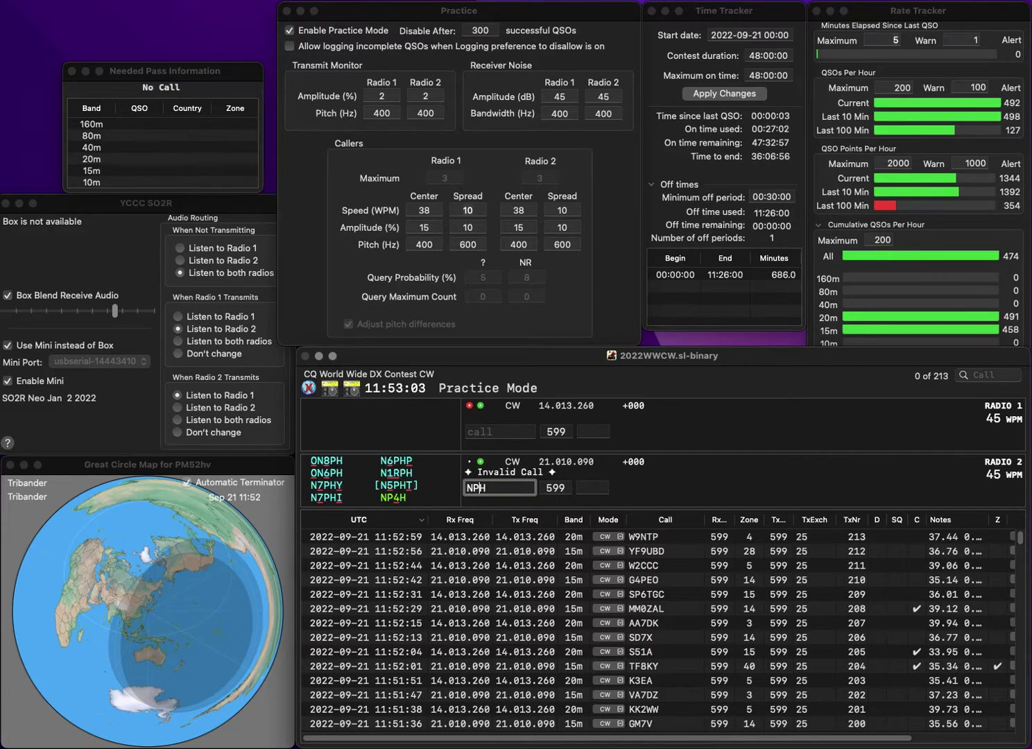
{"action": "type", "text": "4"}
{"action": "key", "text": "Return"}
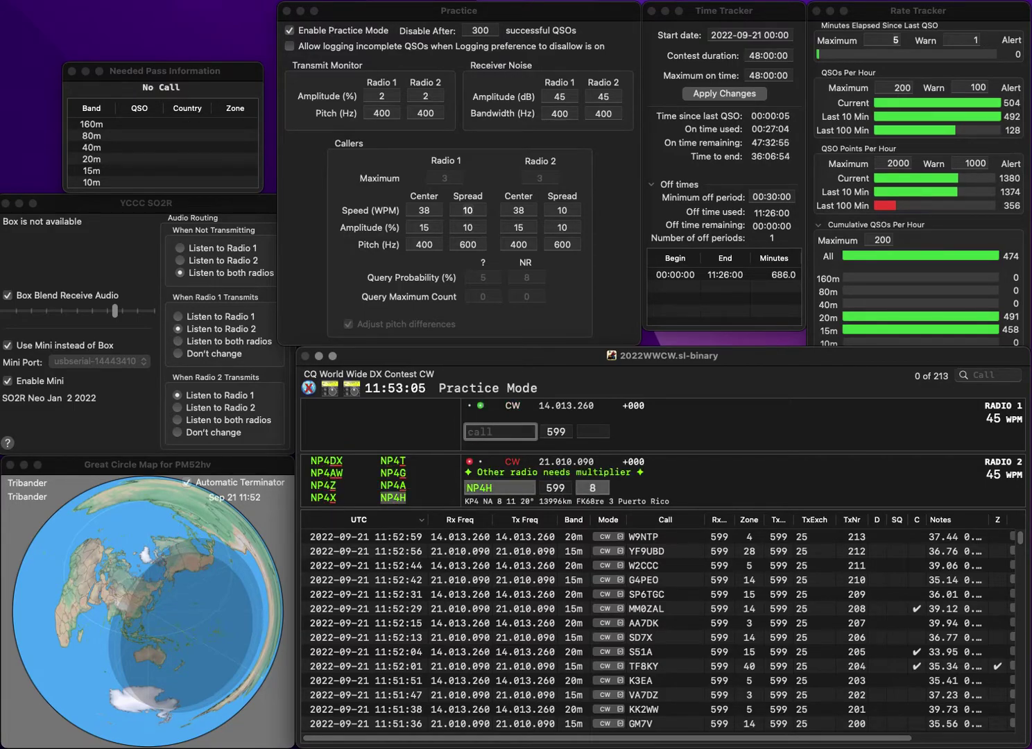
{"action": "type", "text": "K6RLQ"}
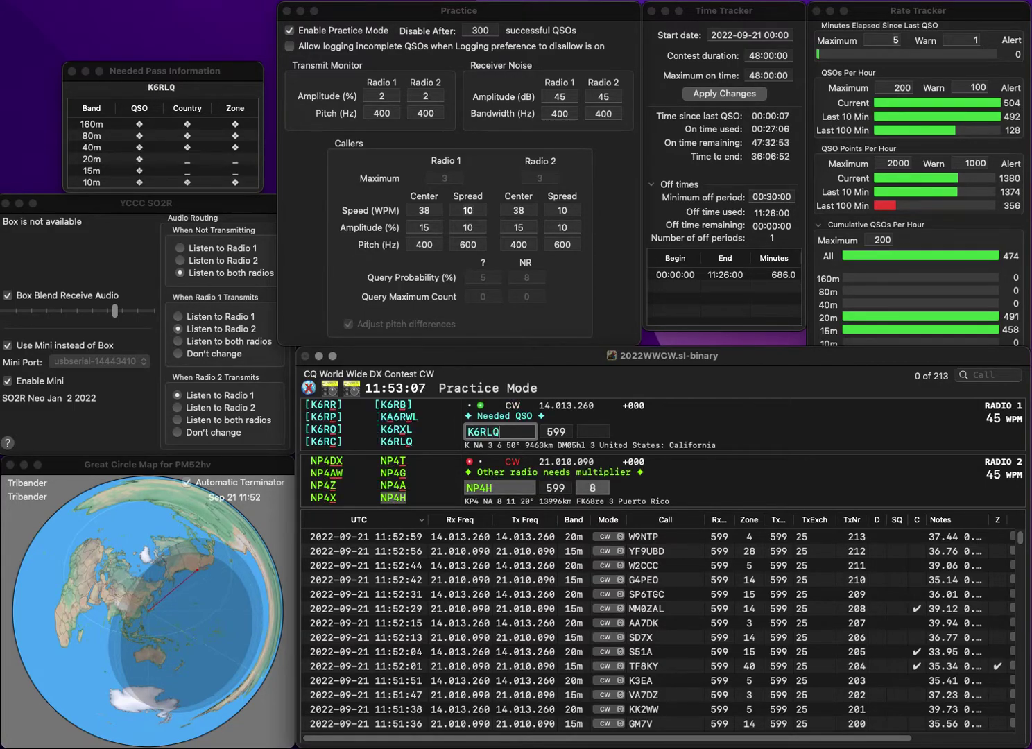
{"action": "key", "text": "Return"}
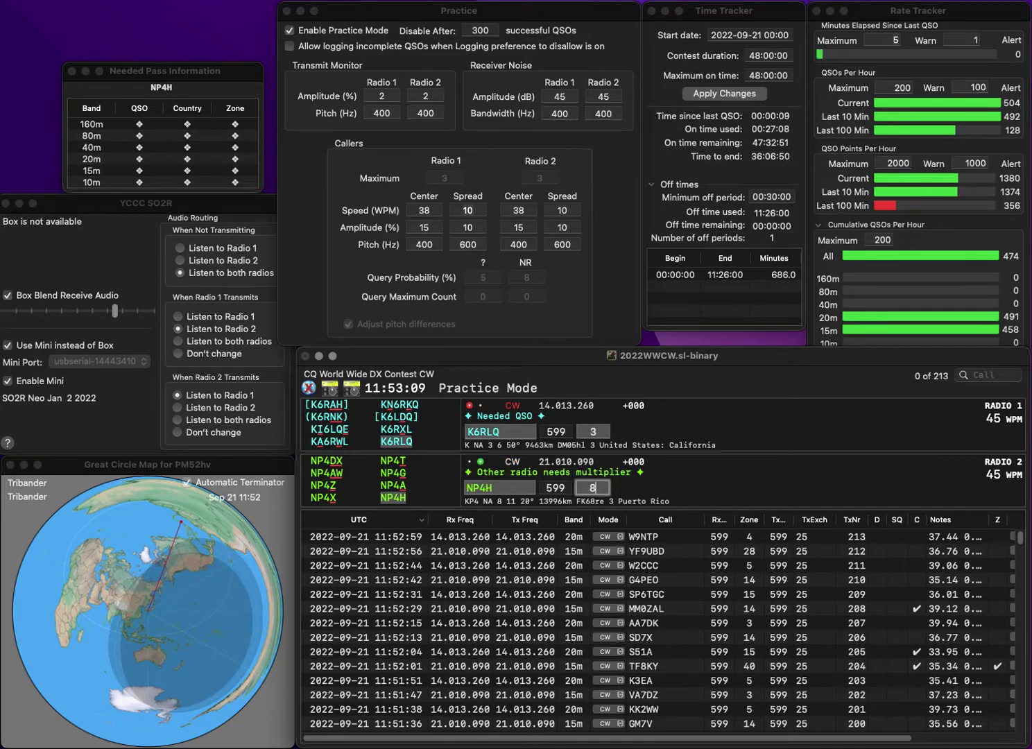
{"action": "key", "text": "Return"}
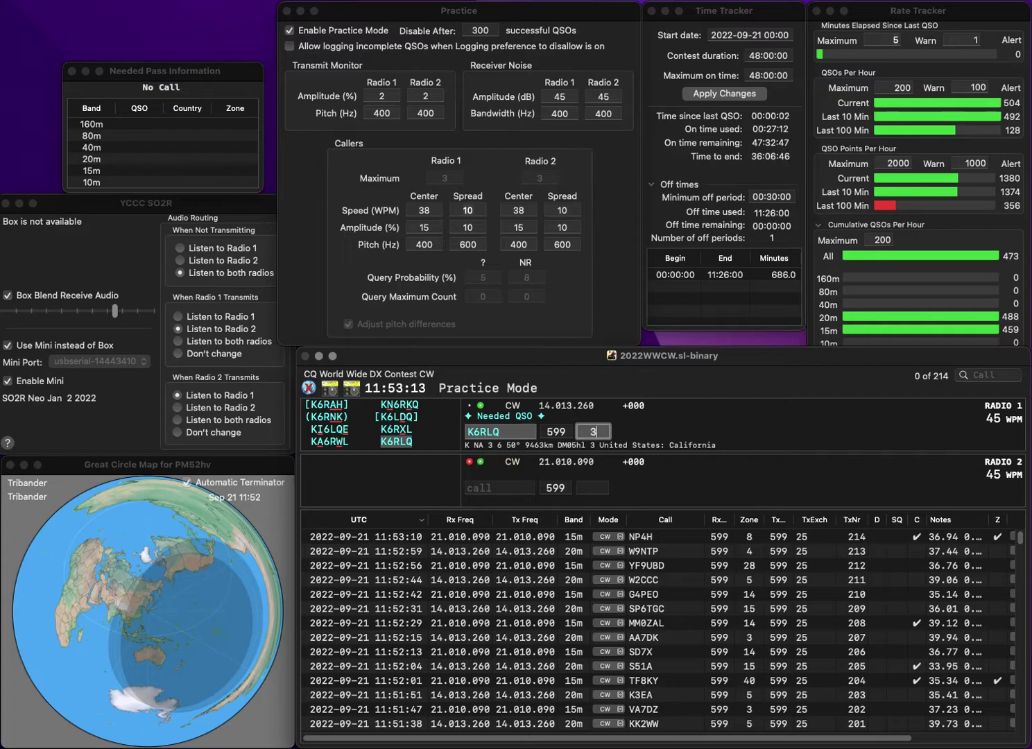
{"action": "key", "text": "Return"}
{"action": "type", "text": "JO3"}
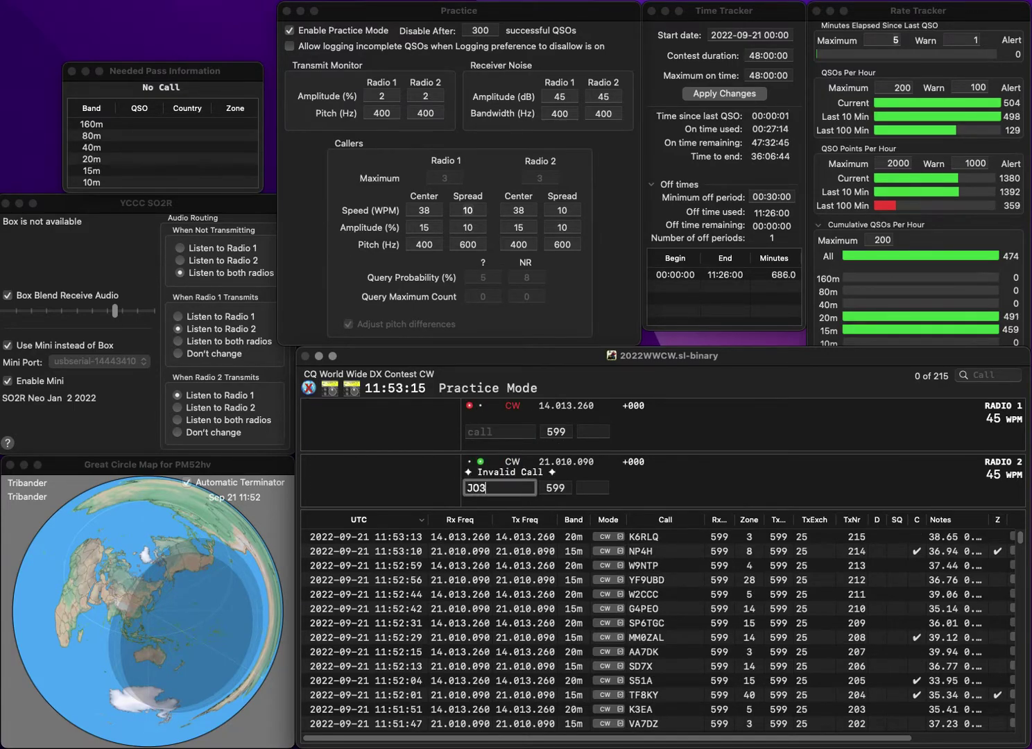
{"action": "type", "text": "OMA/3"}
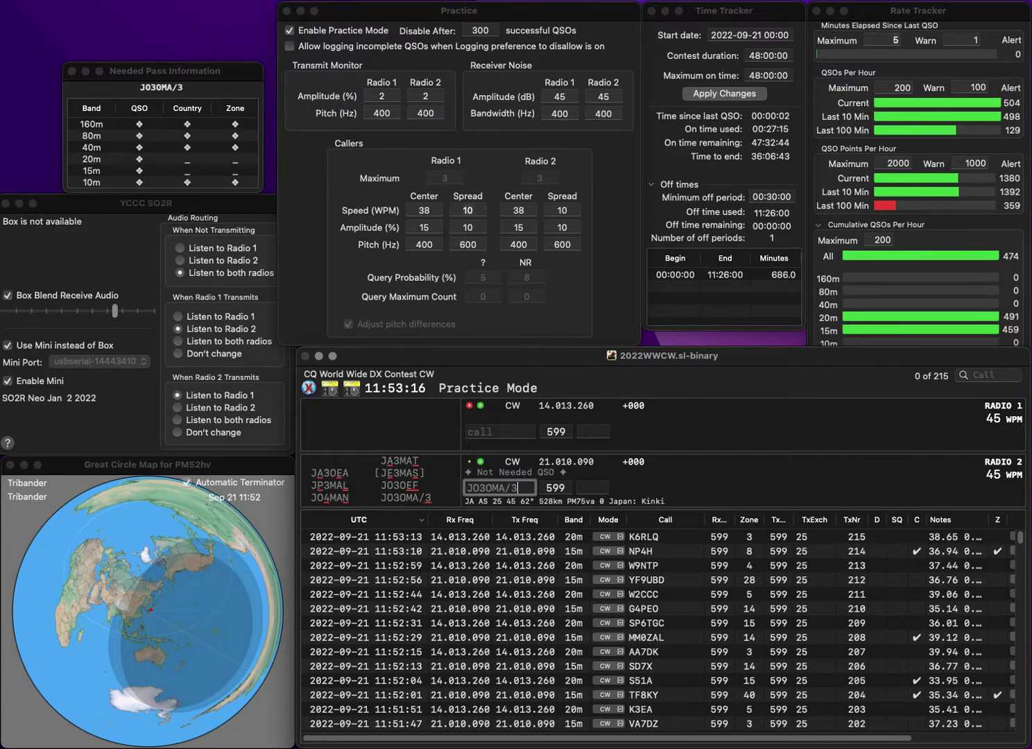
{"action": "key", "text": "Return"}
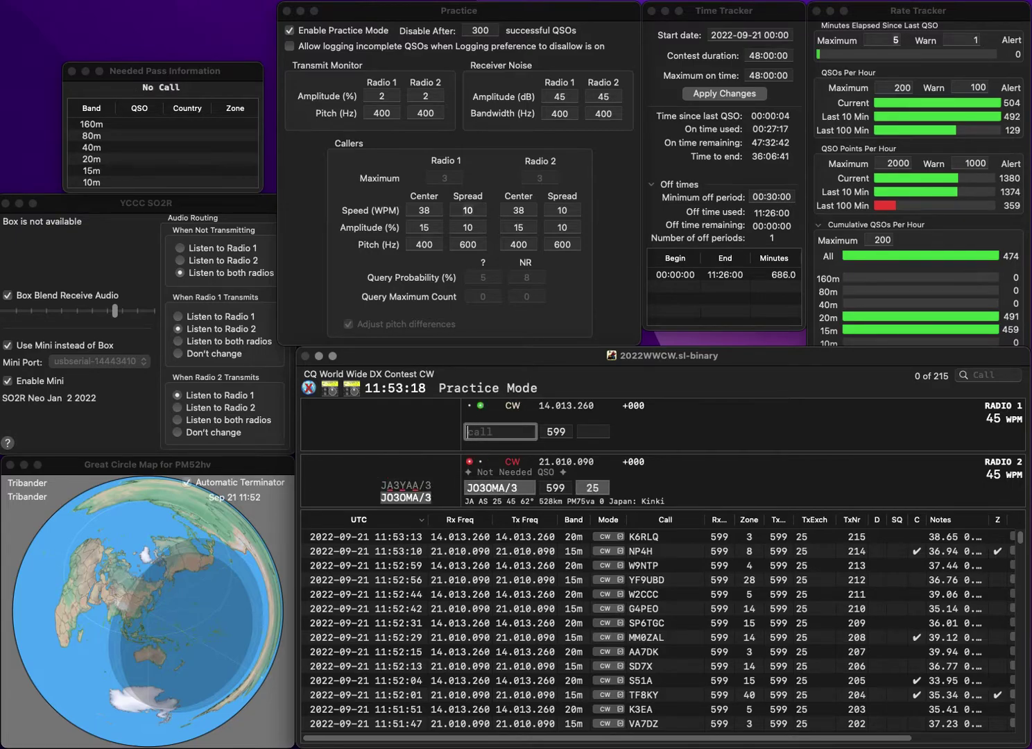
{"action": "type", "text": "7KXK"}
{"action": "key", "text": "Home"}
{"action": "type", "text": "VA"}
{"action": "key", "text": "Return"}
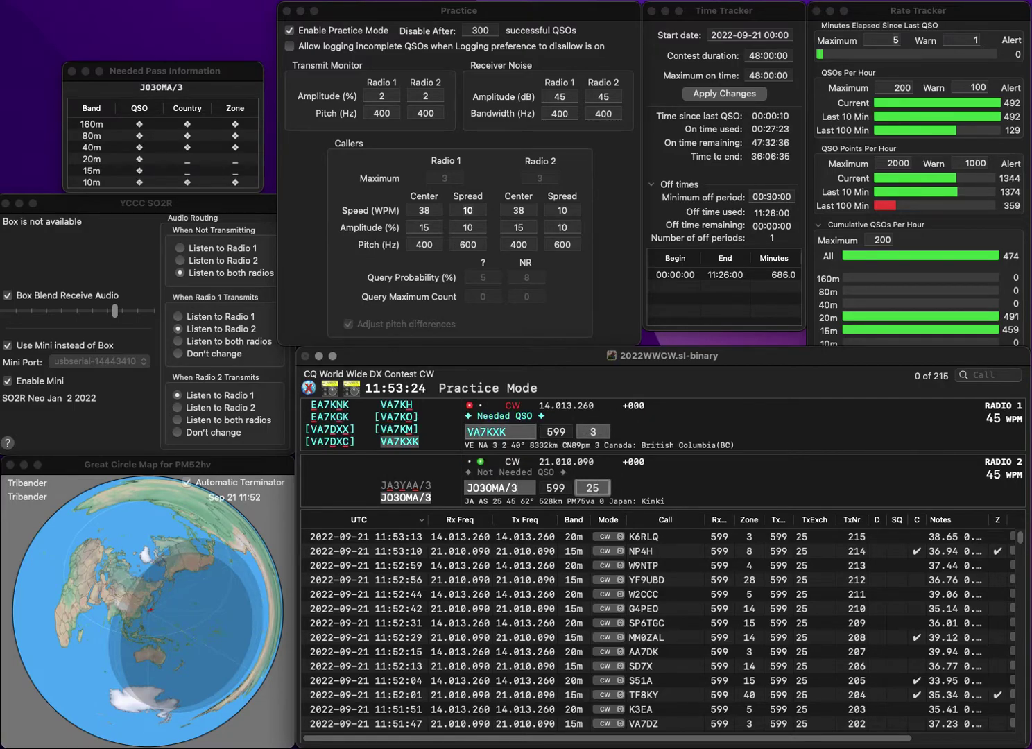
{"action": "key", "text": "Return"}
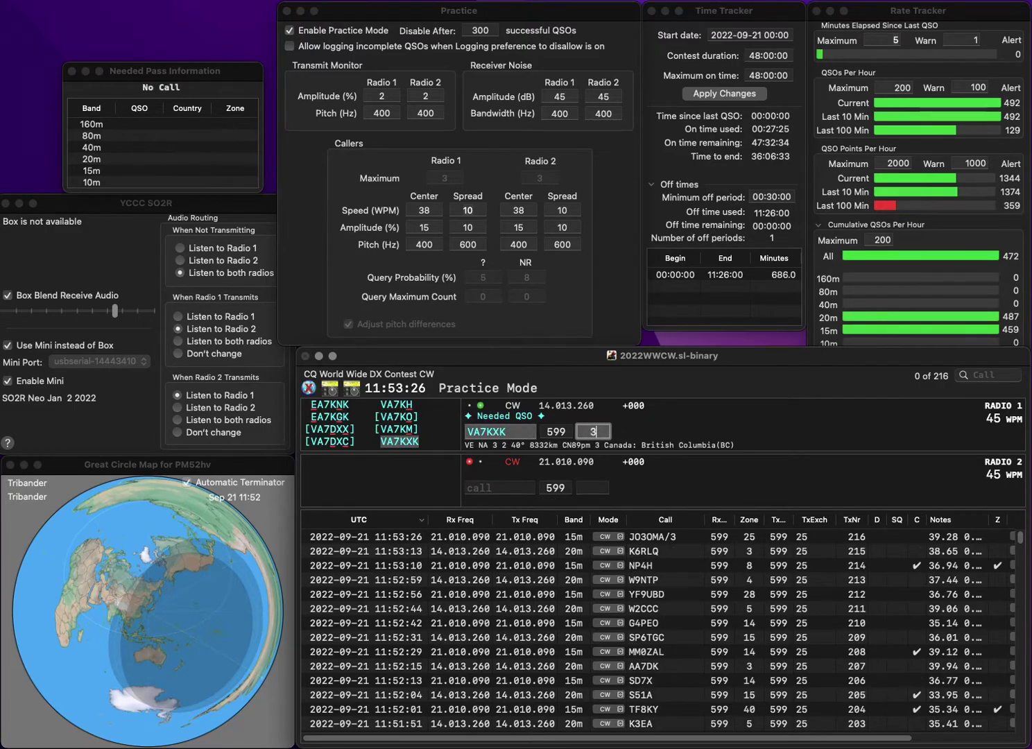
{"action": "key", "text": "Return"}
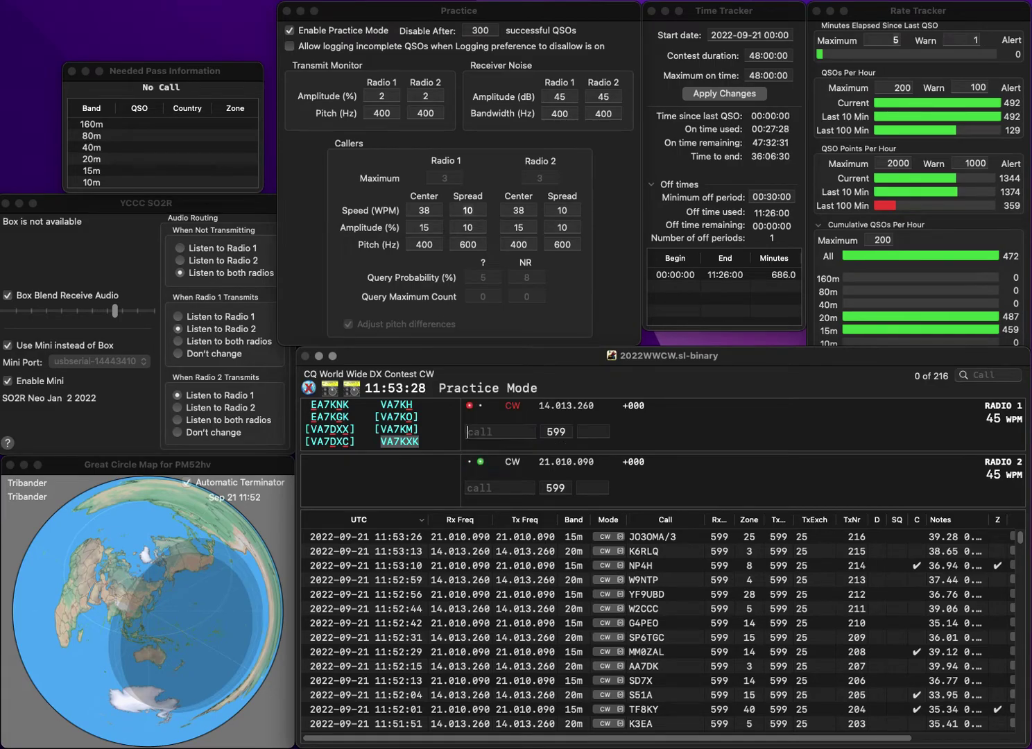
Send the partial call KE1 on Radio 2, and enter caller WA7D on Radio 1 and send the exchange
{"action": "type", "text": "KE1"}
{"action": "key", "text": "Return"}
{"action": "type", "text": "WA"}
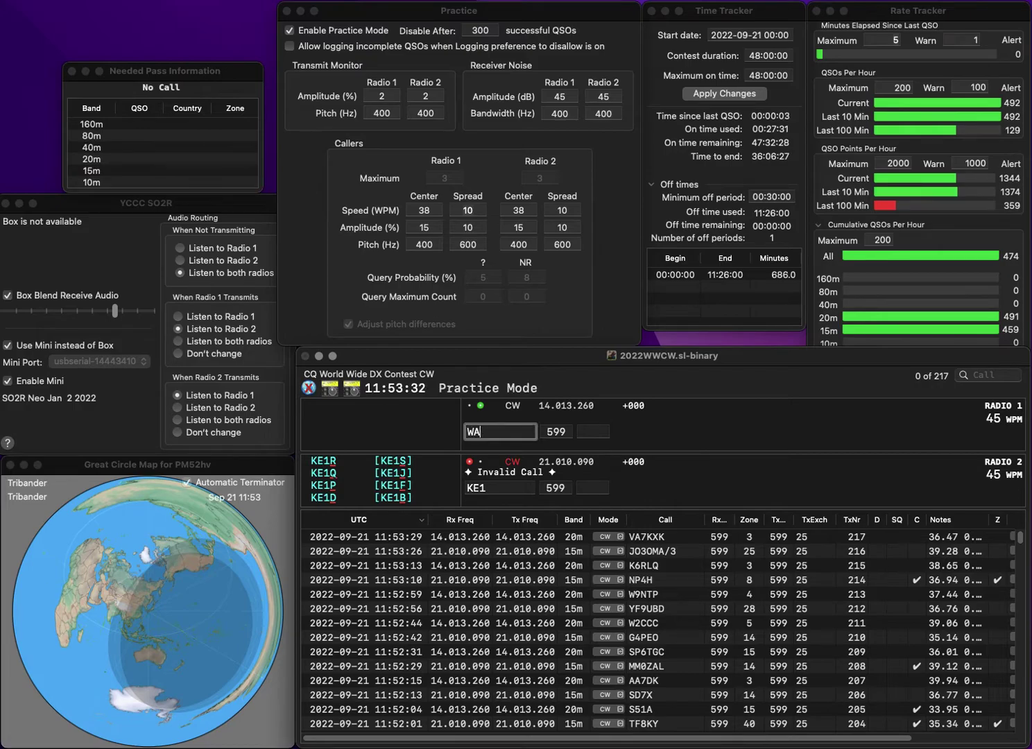
{"action": "type", "text": "7D"}
{"action": "key", "text": "Return"}
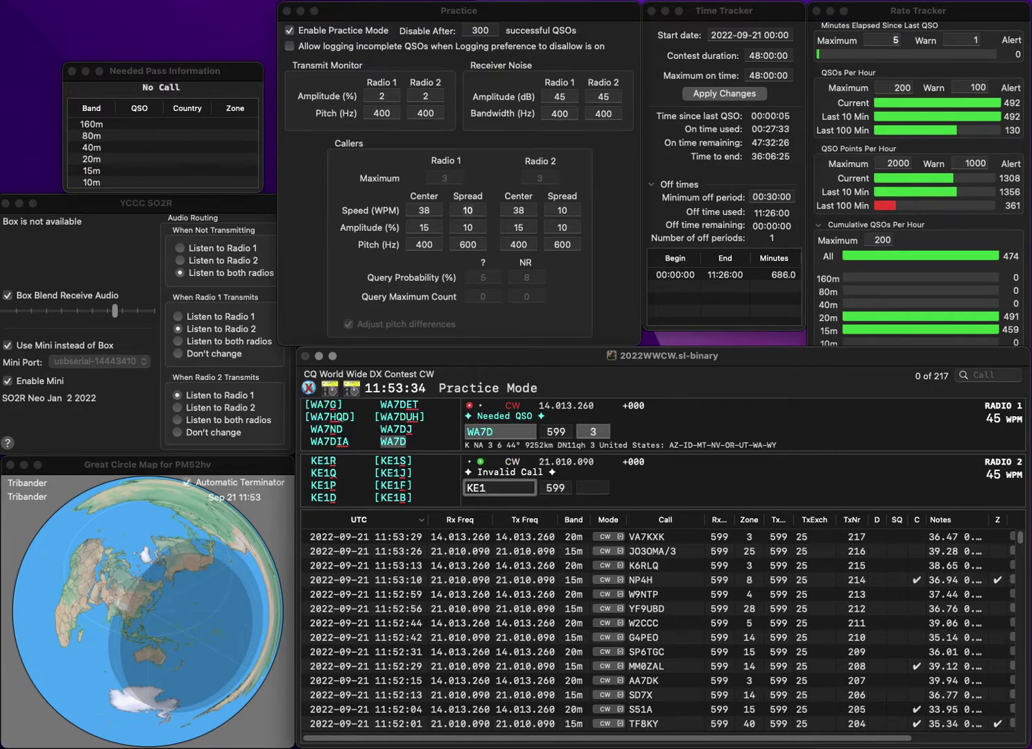
Correct and complete the Radio 2 call as CE1JHA, and log WA7D with zone 3 and CE1JHA with zone 12
{"action": "type", "text": "JHA"}
{"action": "key", "text": "Left"}
{"action": "key", "text": "Left"}
{"action": "key", "text": "Left"}
{"action": "key", "text": "Left"}
{"action": "key", "text": "Left"}
{"action": "key", "text": "BackSpace"}
{"action": "type", "text": "C"}
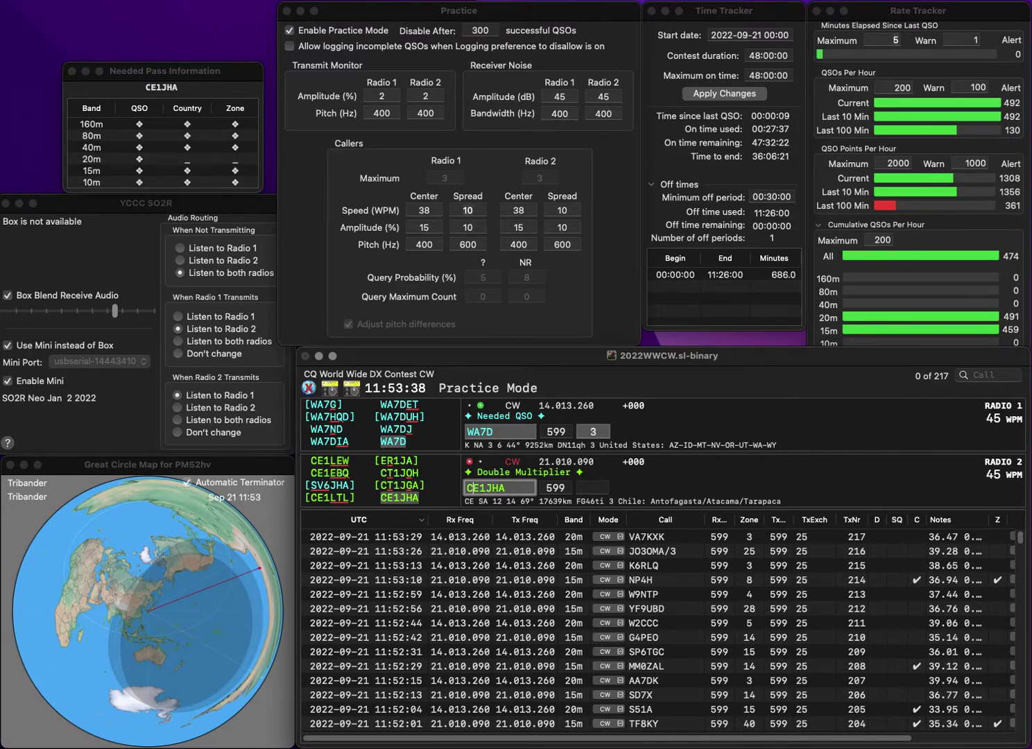
{"action": "key", "text": "Return"}
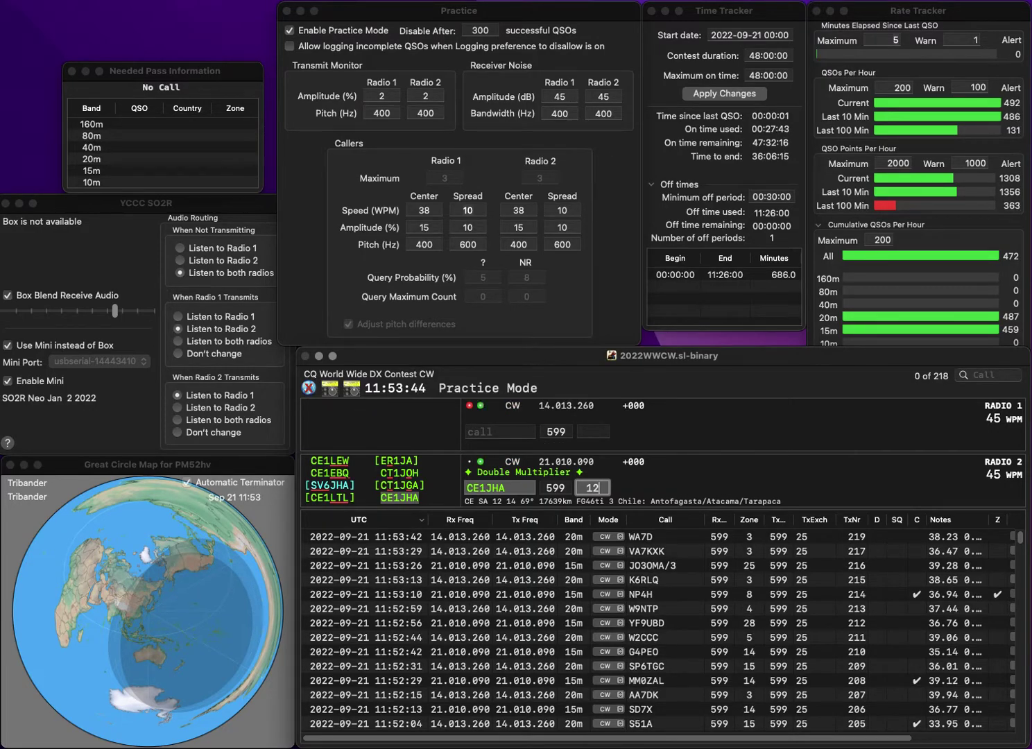
{"action": "key", "text": "Return"}
{"action": "type", "text": "YW3A"}
{"action": "key", "text": "Return"}
{"action": "type", "text": "F"}
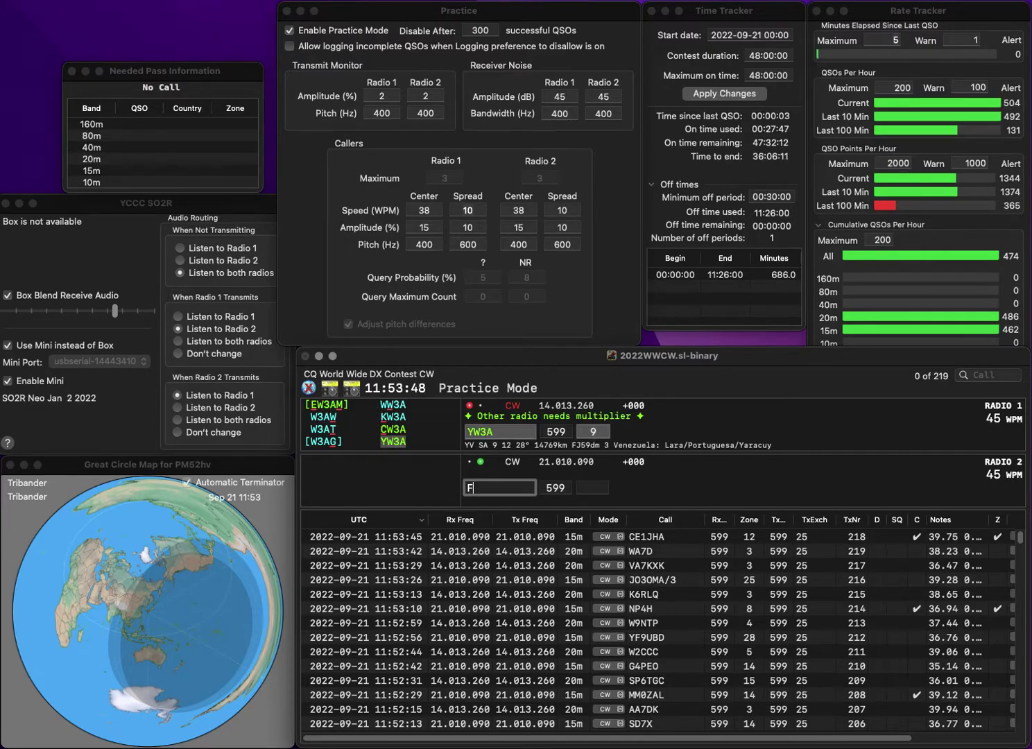
{"action": "type", "text": "8V"}
{"action": "key", "text": "Left"}
{"action": "key", "text": "Left"}
{"action": "key", "text": "Left"}
{"action": "type", "text": "Y"}
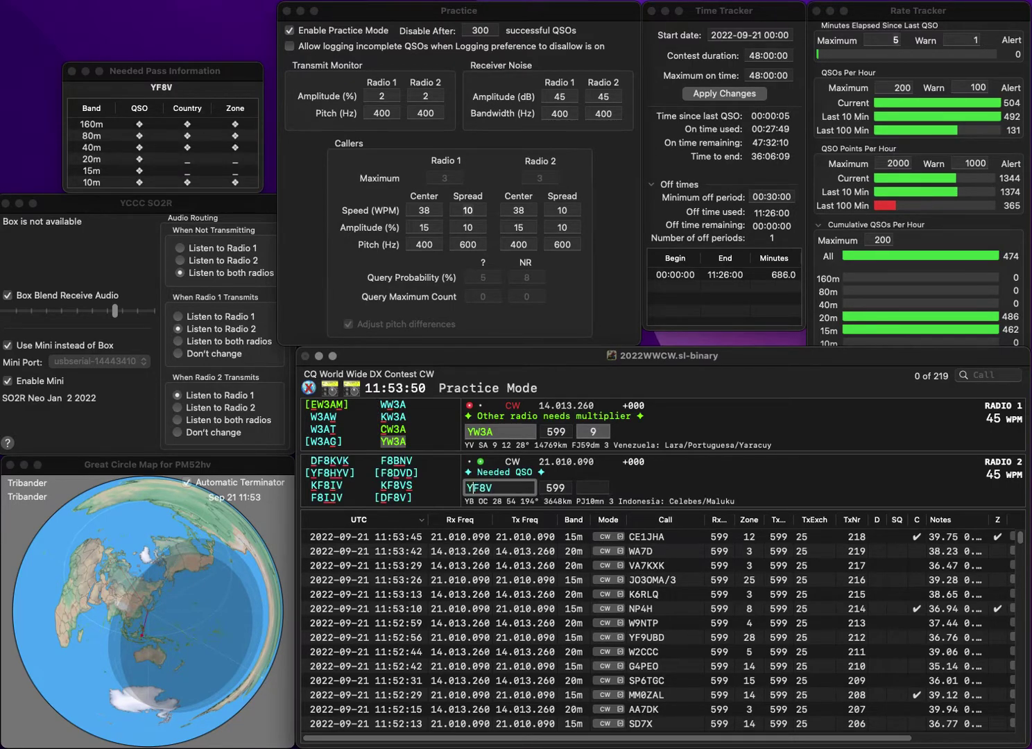
{"action": "key", "text": "Right"}
{"action": "key", "text": "Right"}
{"action": "key", "text": "Right"}
{"action": "key", "text": "Return"}
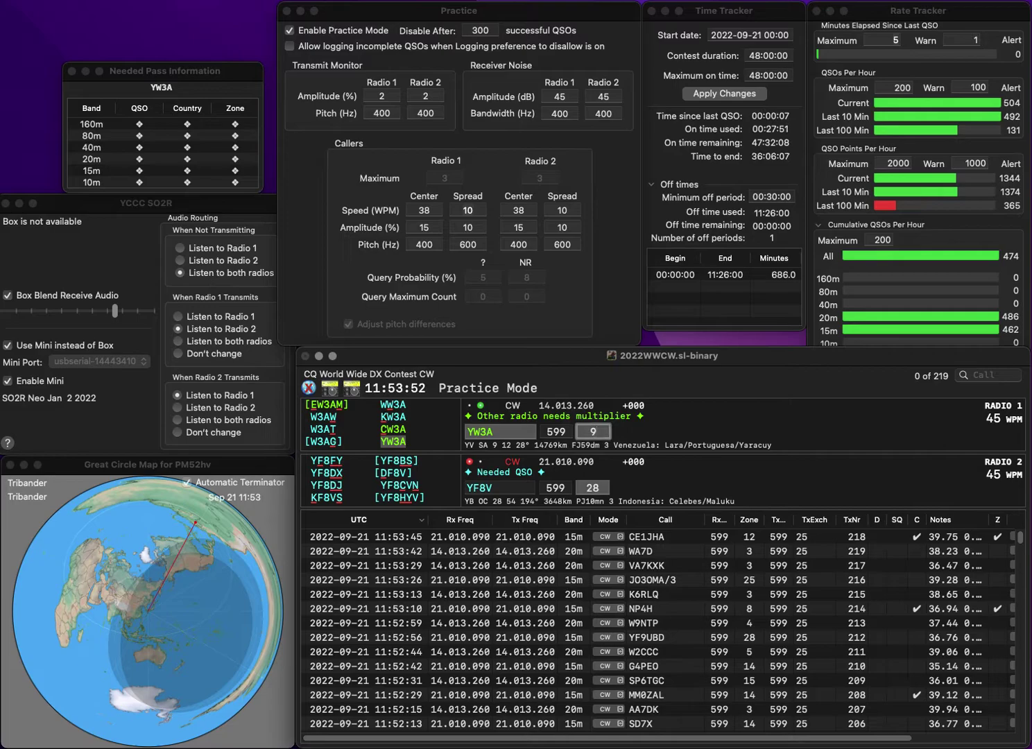
Log YW3A on Radio 1 with zone 9, and correct the Radio 2 call to KF8VS and resend the exchange
{"action": "key", "text": "BackSpace"}
{"action": "key", "text": "BackSpace"}
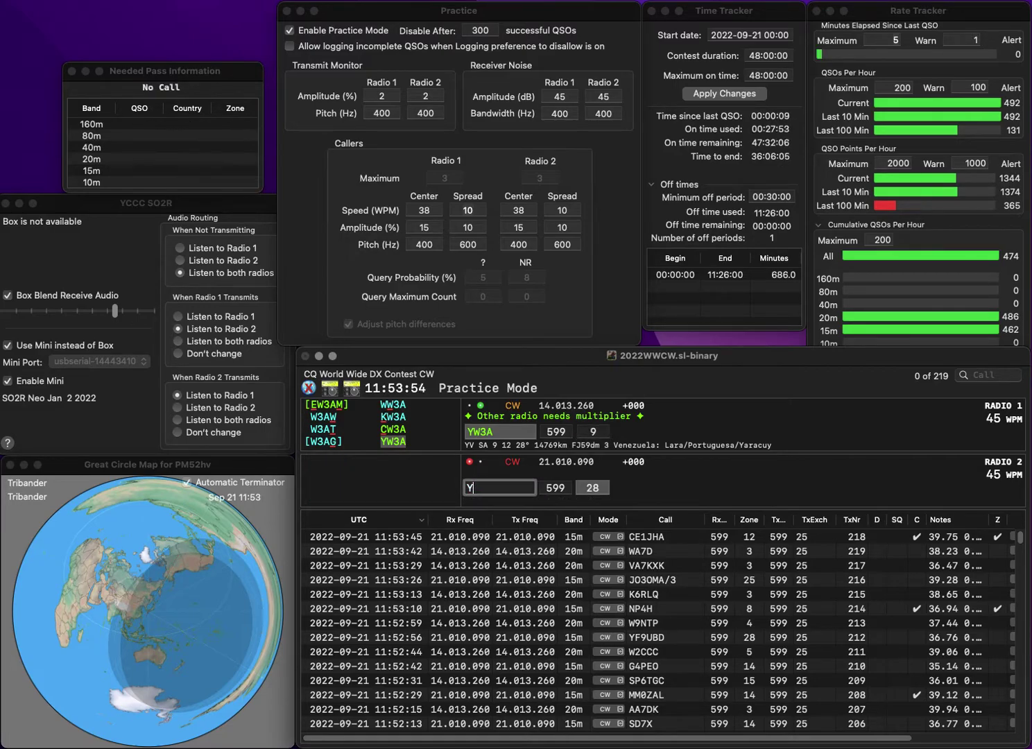
{"action": "key", "text": "Return"}
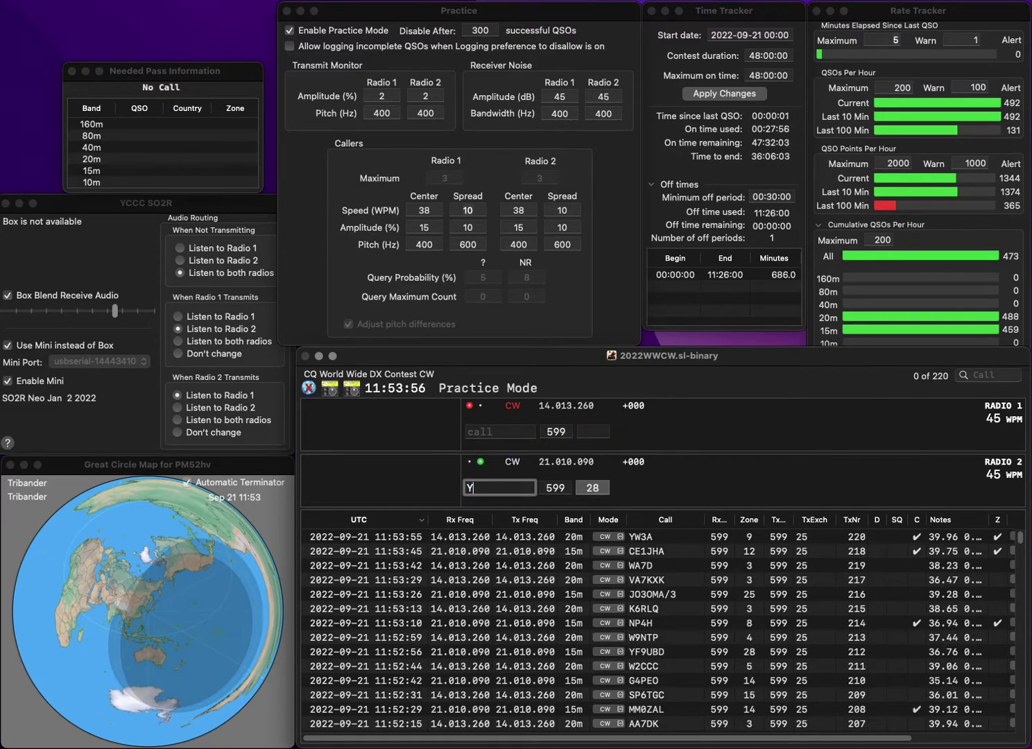
{"action": "type", "text": "8VS"}
{"action": "key", "text": "Home"}
{"action": "key", "text": "Delete"}
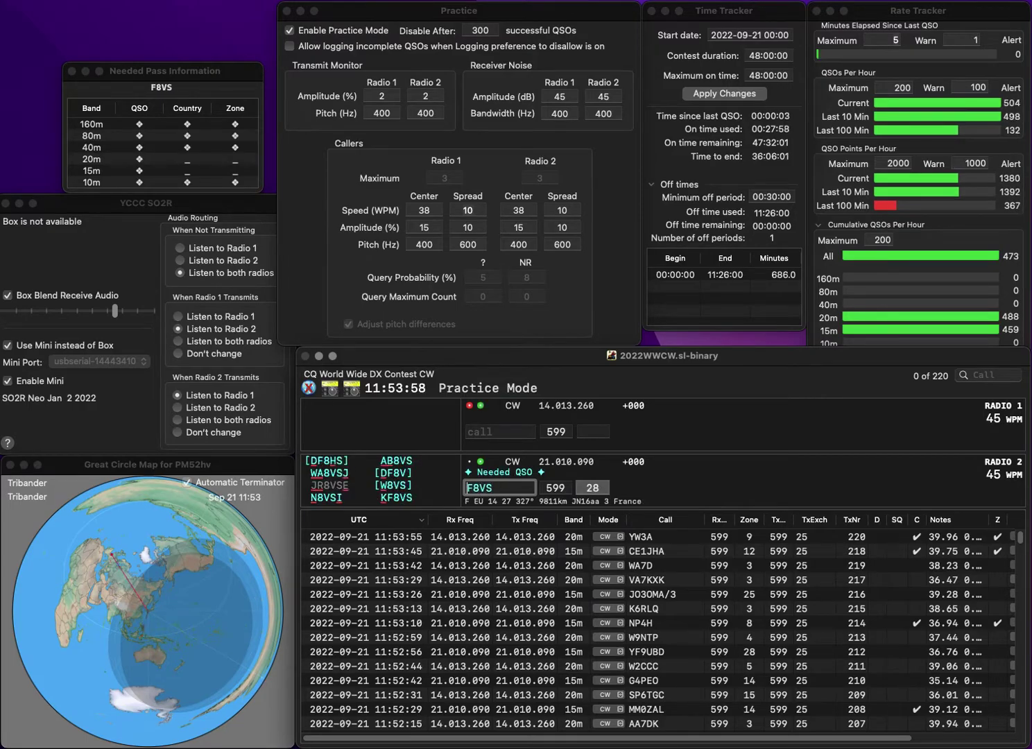
{"action": "type", "text": "K"}
{"action": "key", "text": "Return"}
{"action": "key", "text": "Return"}
{"action": "type", "text": "VE3CMK"}
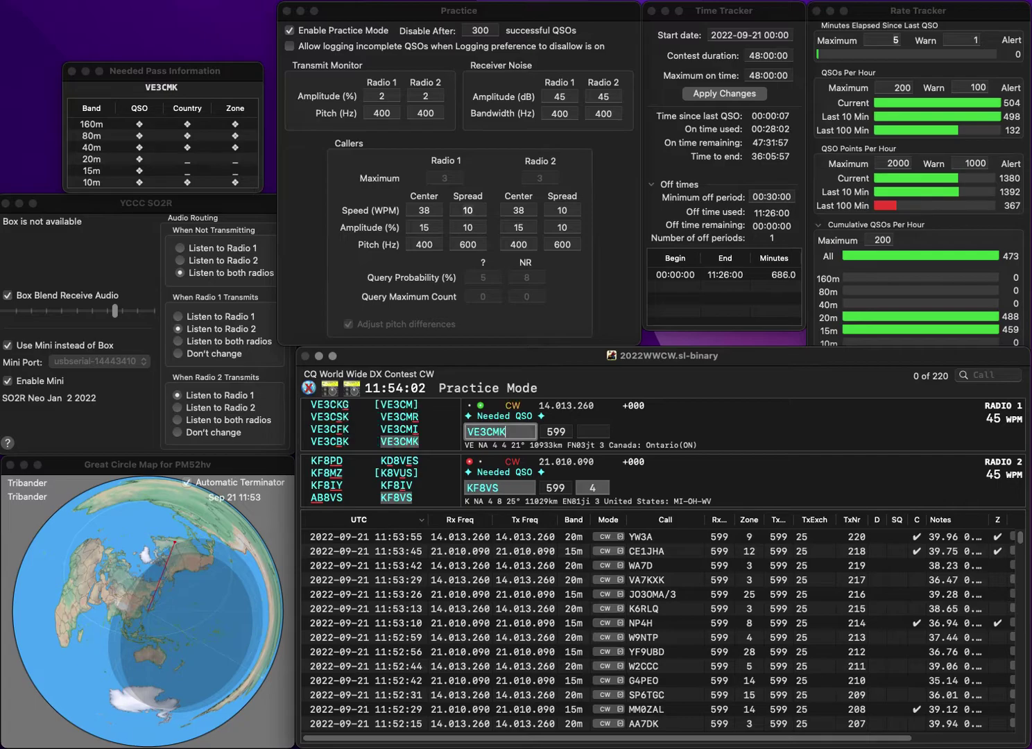
{"action": "key", "text": "Return"}
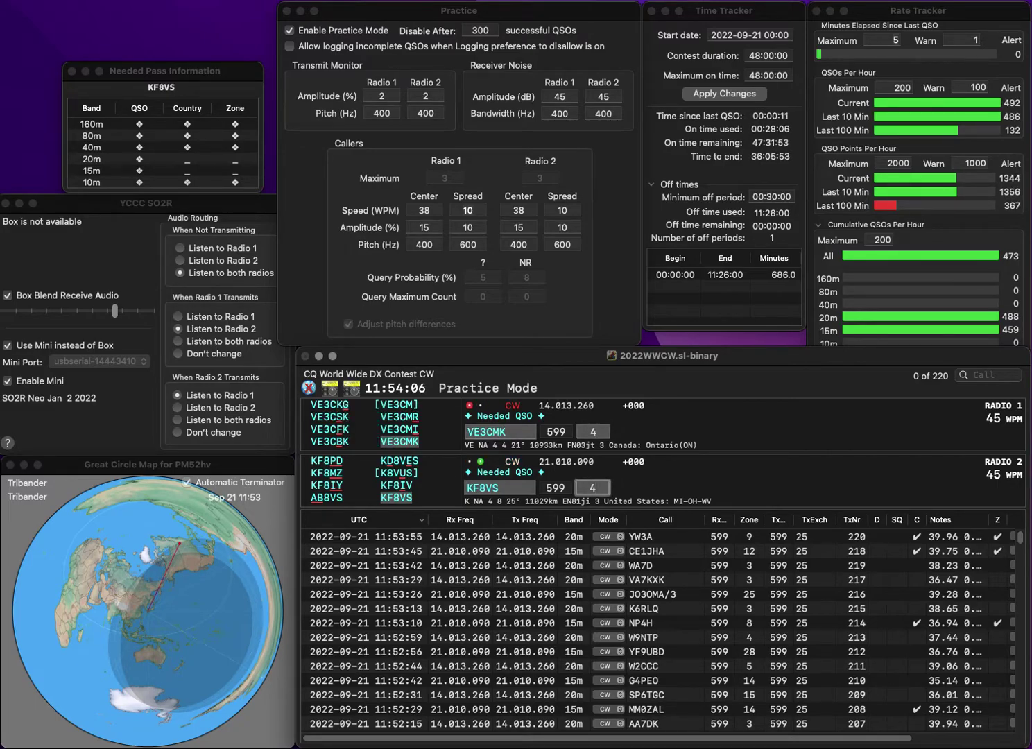
{"action": "key", "text": "Return"}
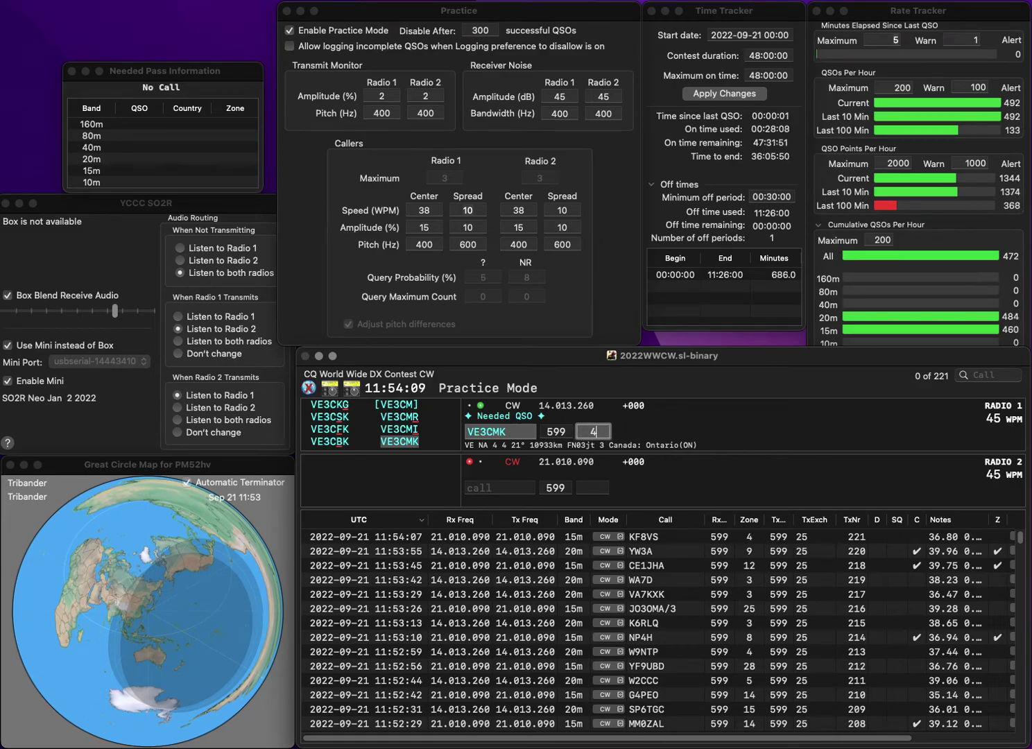
{"action": "key", "text": "Return"}
{"action": "type", "text": "AB7DB"}
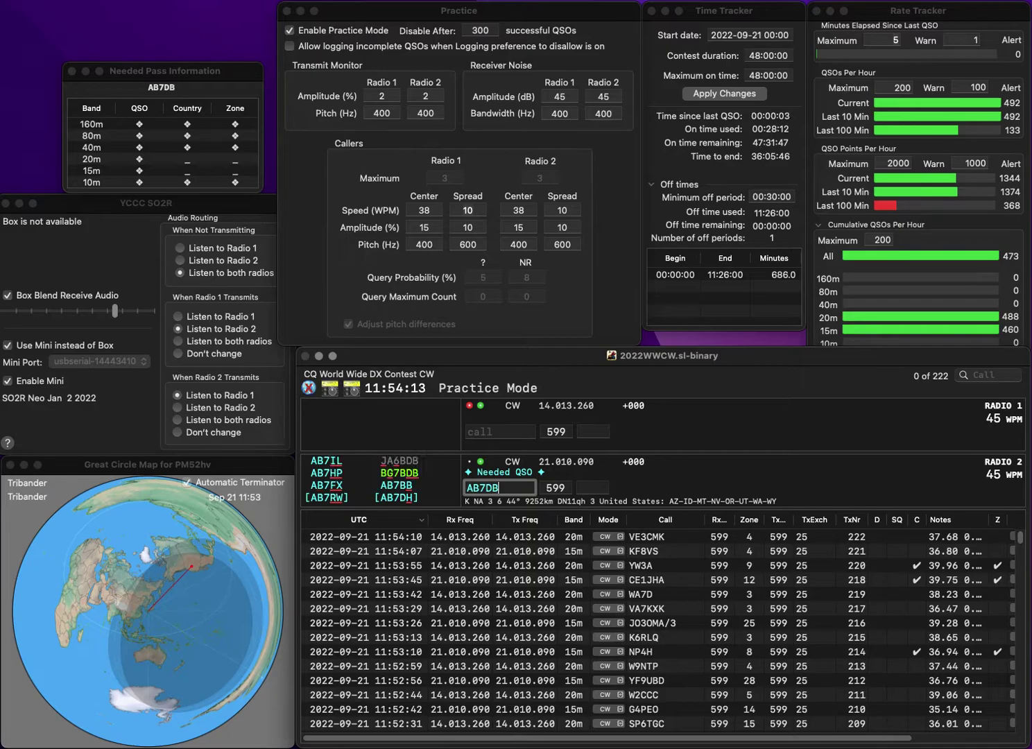
{"action": "key", "text": "BackSpace"}
{"action": "key", "text": "BackSpace"}
{"action": "type", "text": "BB"}
{"action": "key", "text": "Return"}
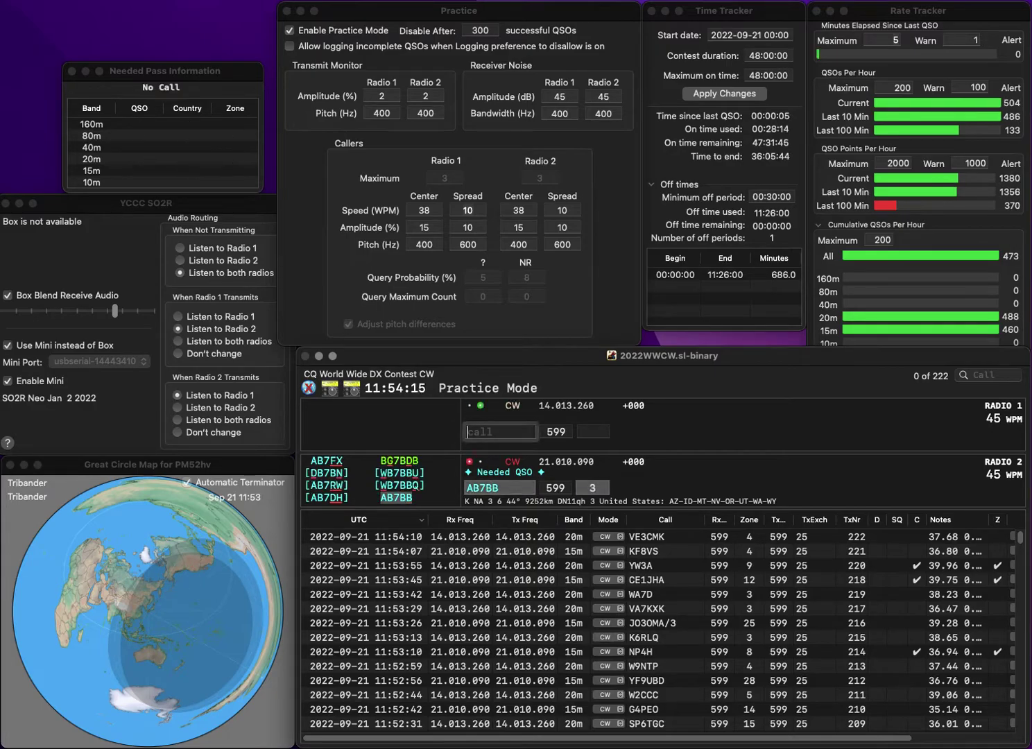
{"action": "type", "text": "PY3TI"}
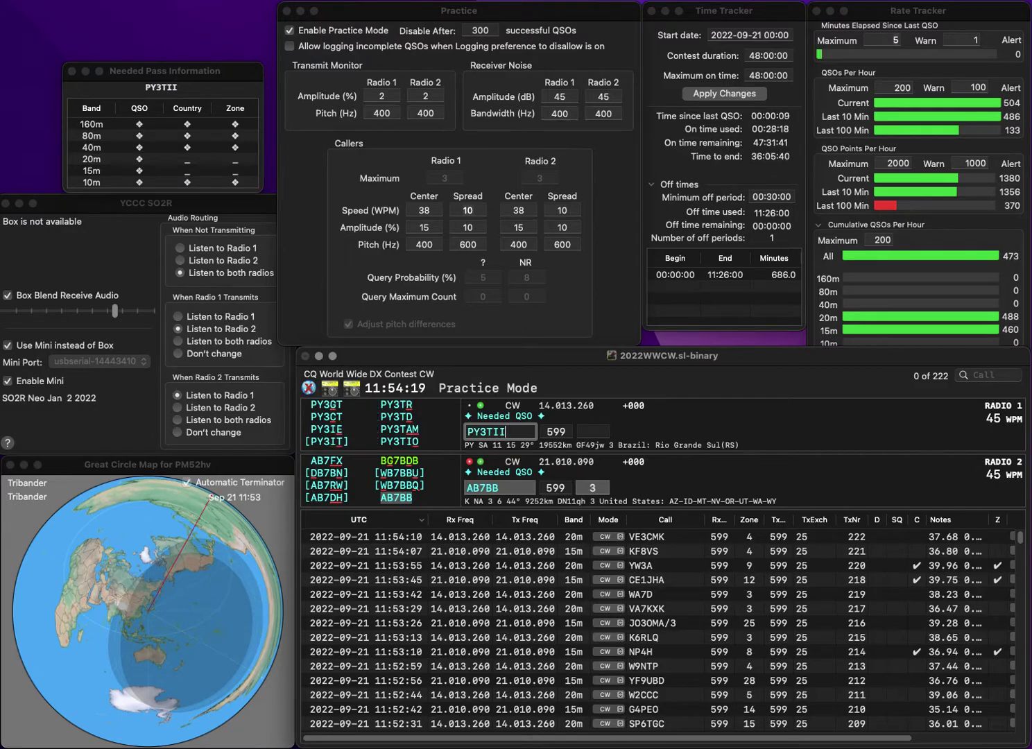
{"action": "type", "text": "O"}
{"action": "key", "text": "Return"}
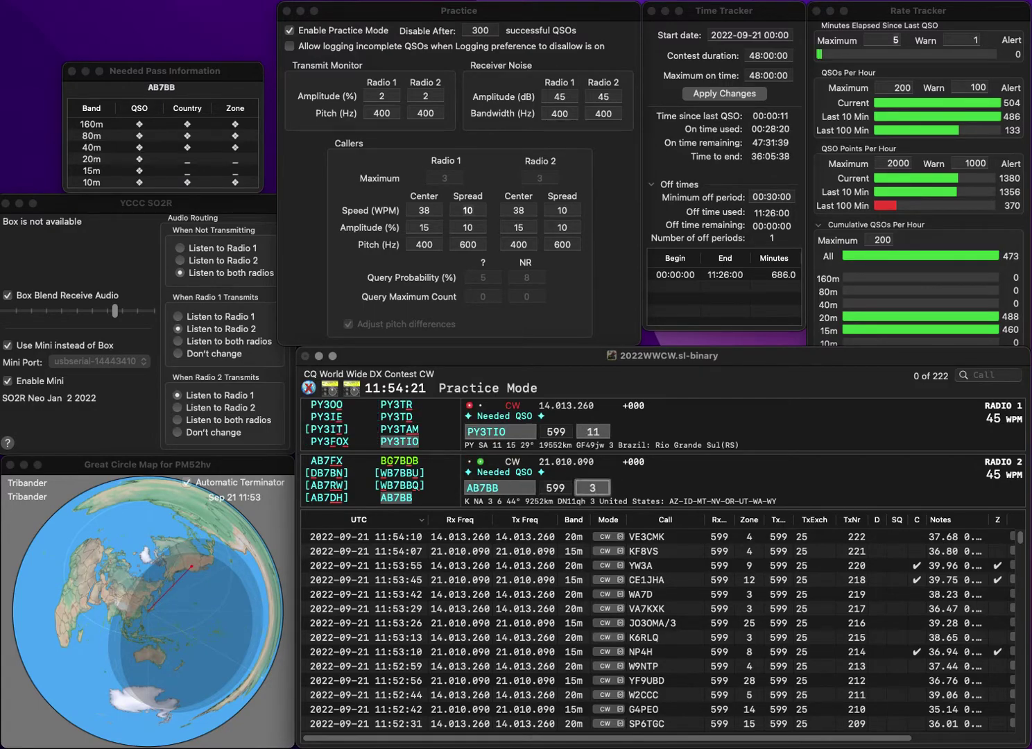
{"action": "key", "text": "Return"}
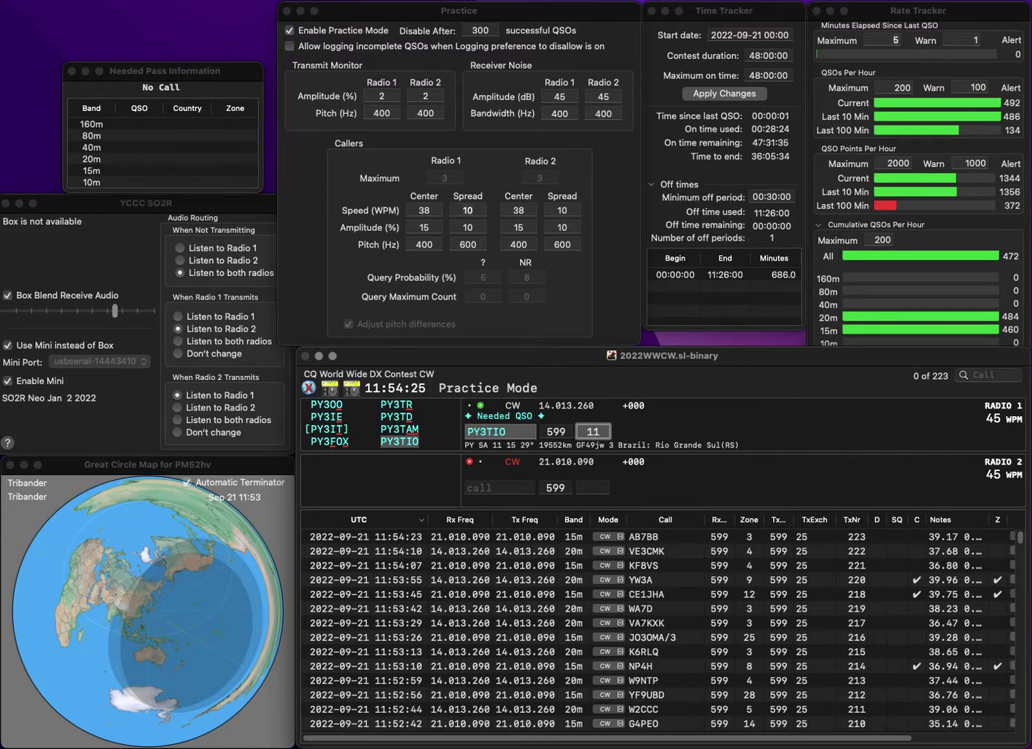
{"action": "key", "text": "Return"}
{"action": "type", "text": "N3CGK"}
{"action": "key", "text": "BackSpace"}
{"action": "type", "text": "X"}
{"action": "key", "text": "BackSpace"}
{"action": "type", "text": "K"}
{"action": "key", "text": "Return"}
{"action": "key", "text": "Return"}
{"action": "key", "text": "Return"}
{"action": "type", "text": "AA"}
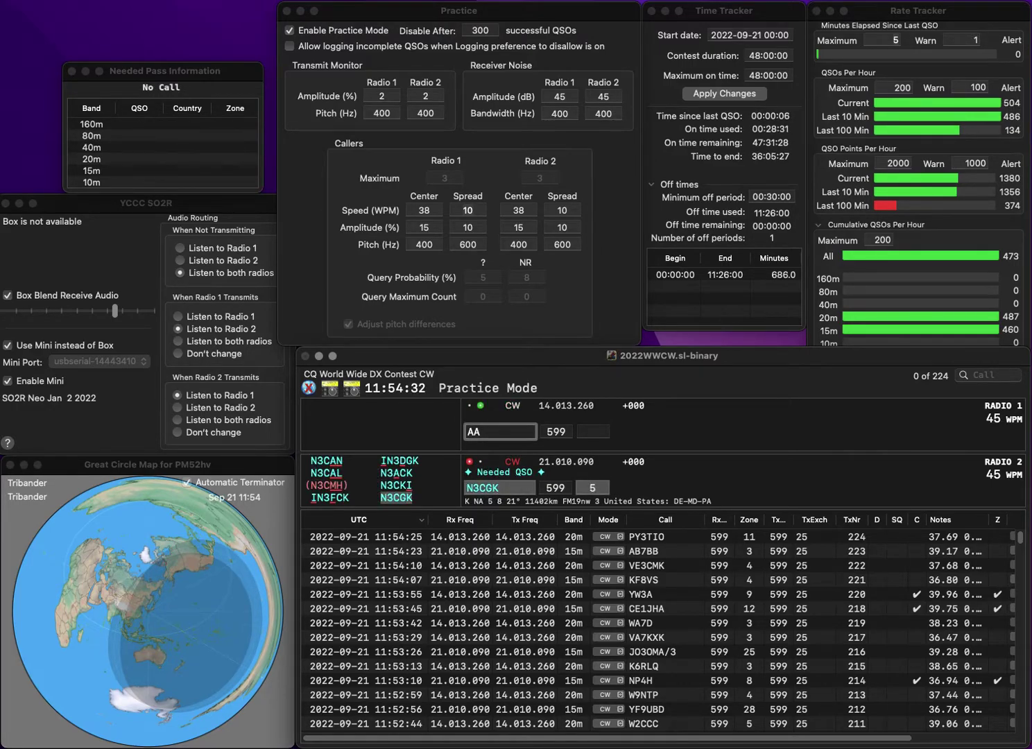
{"action": "type", "text": "3J"}
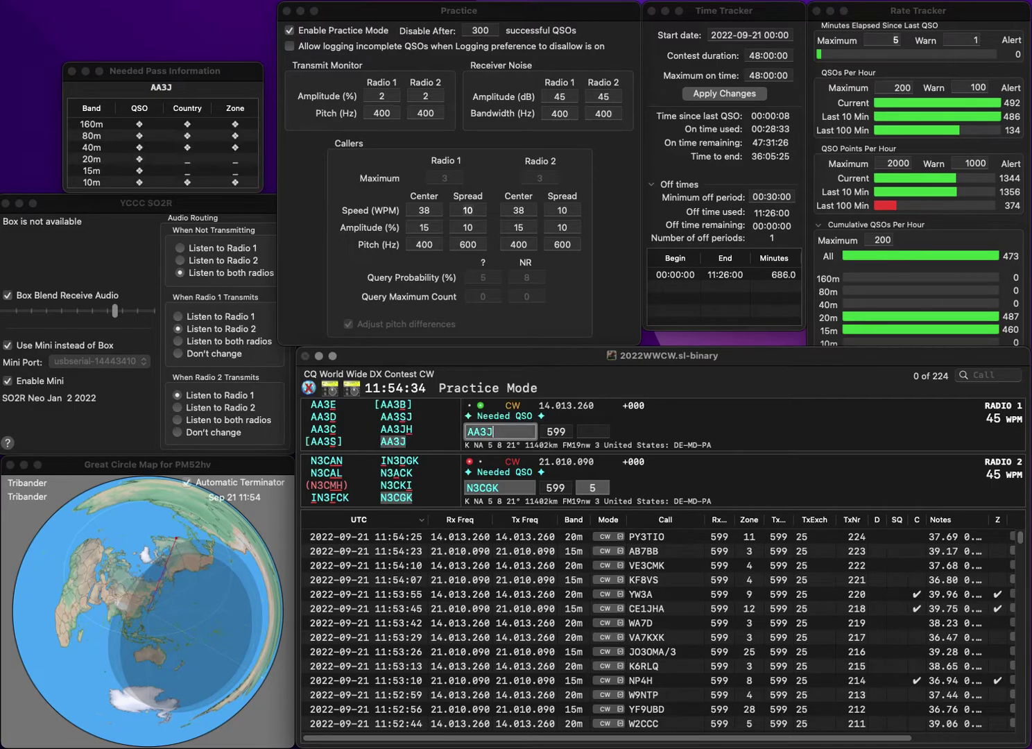
{"action": "key", "text": "Return"}
{"action": "key", "text": "Return"}
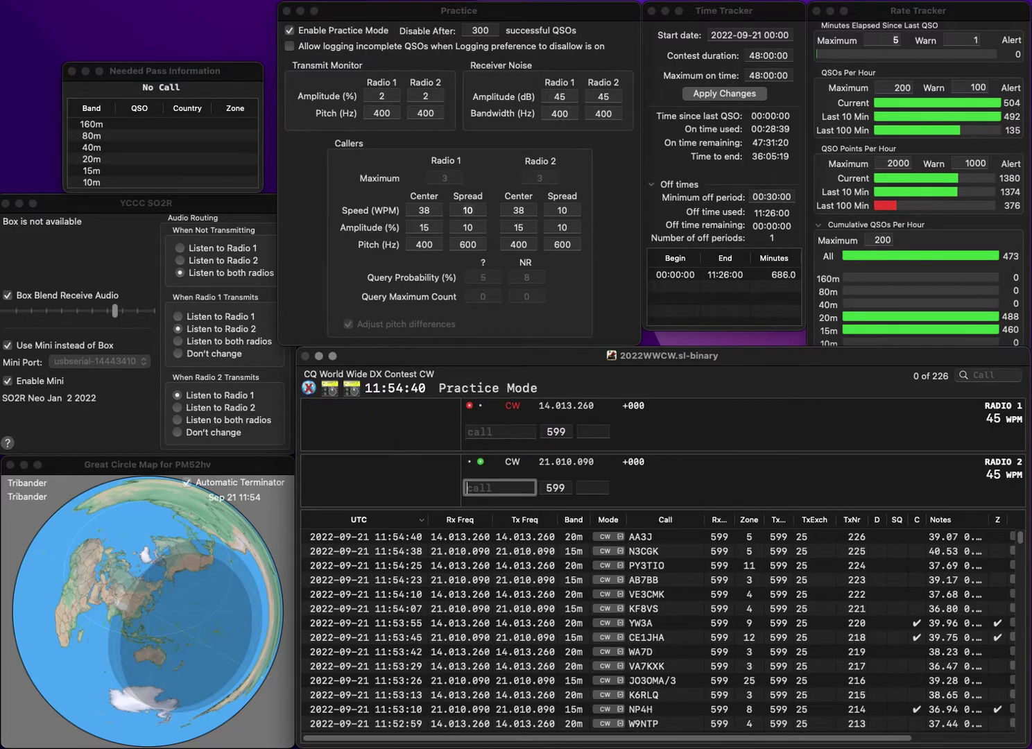
{"action": "type", "text": "P"}
{"action": "key", "text": "Return"}
{"action": "type", "text": "E3"}
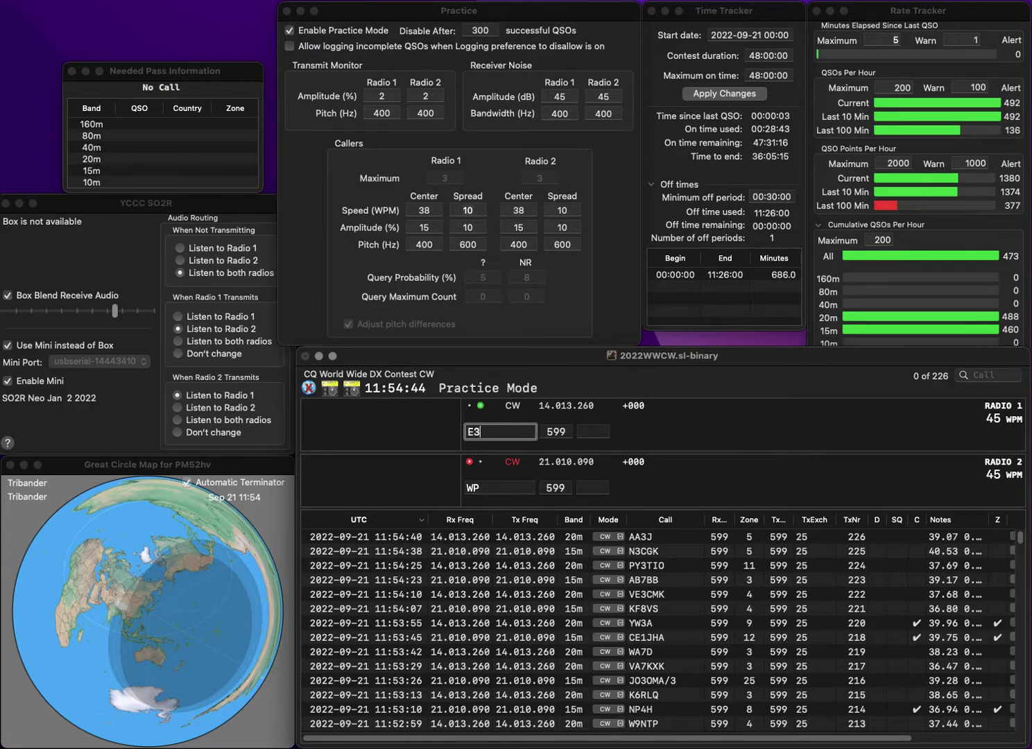
{"action": "type", "text": "KKW"}
{"action": "key", "text": "Return"}
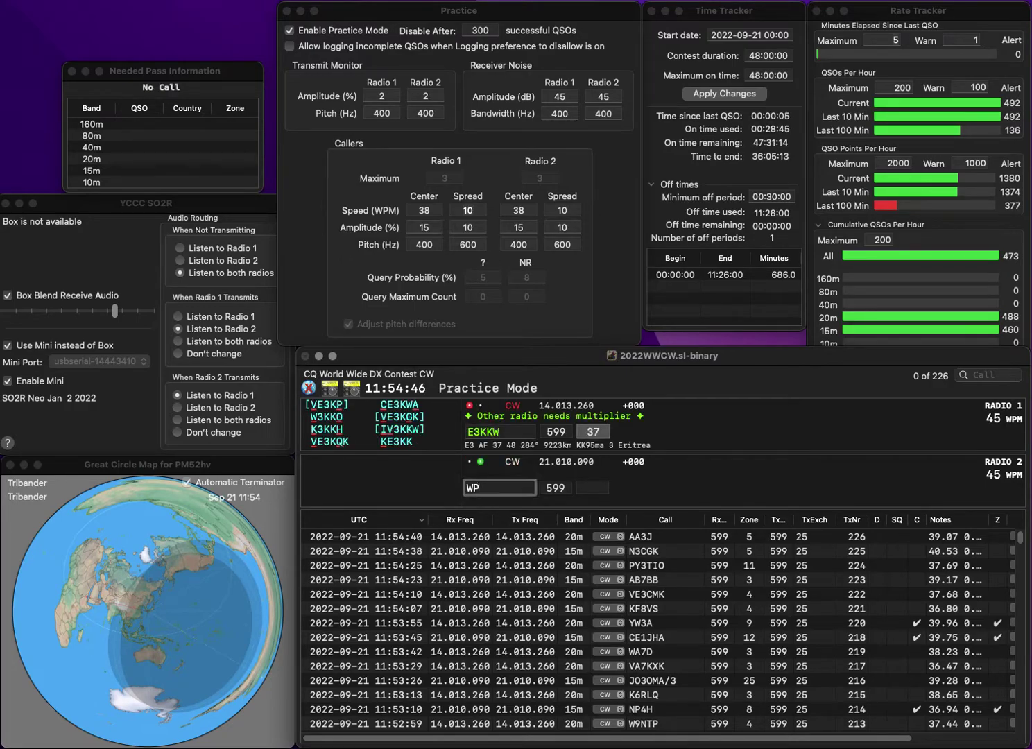
{"action": "type", "text": "4SK"}
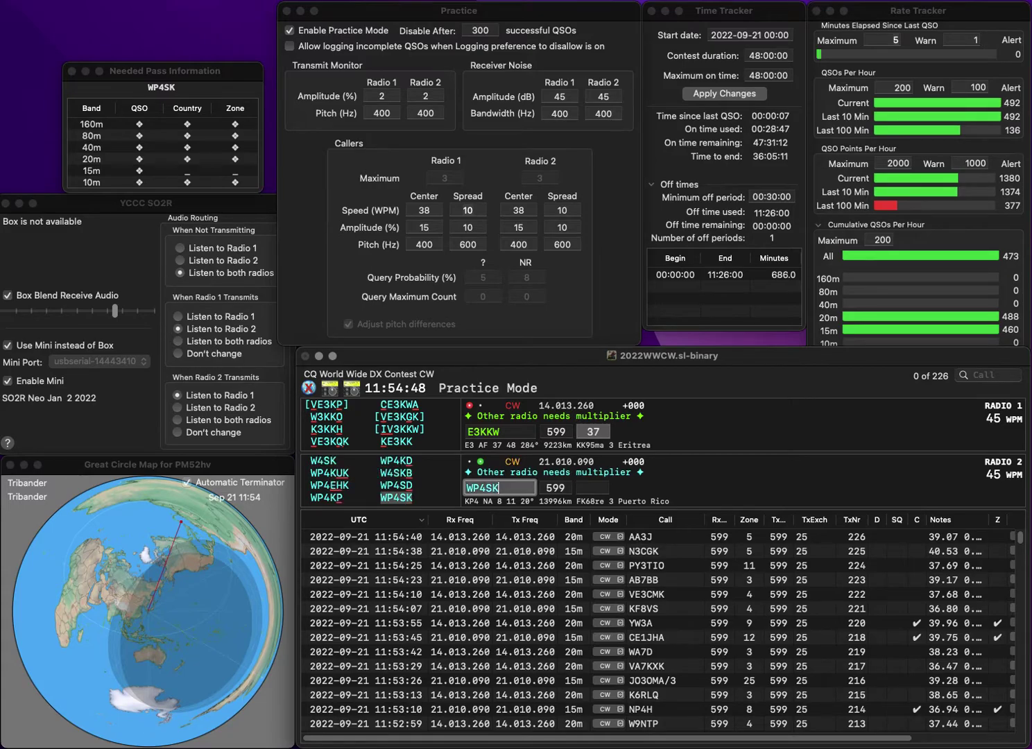
{"action": "key", "text": "Return"}
{"action": "key", "text": "Delete"}
{"action": "type", "text": "IV"}
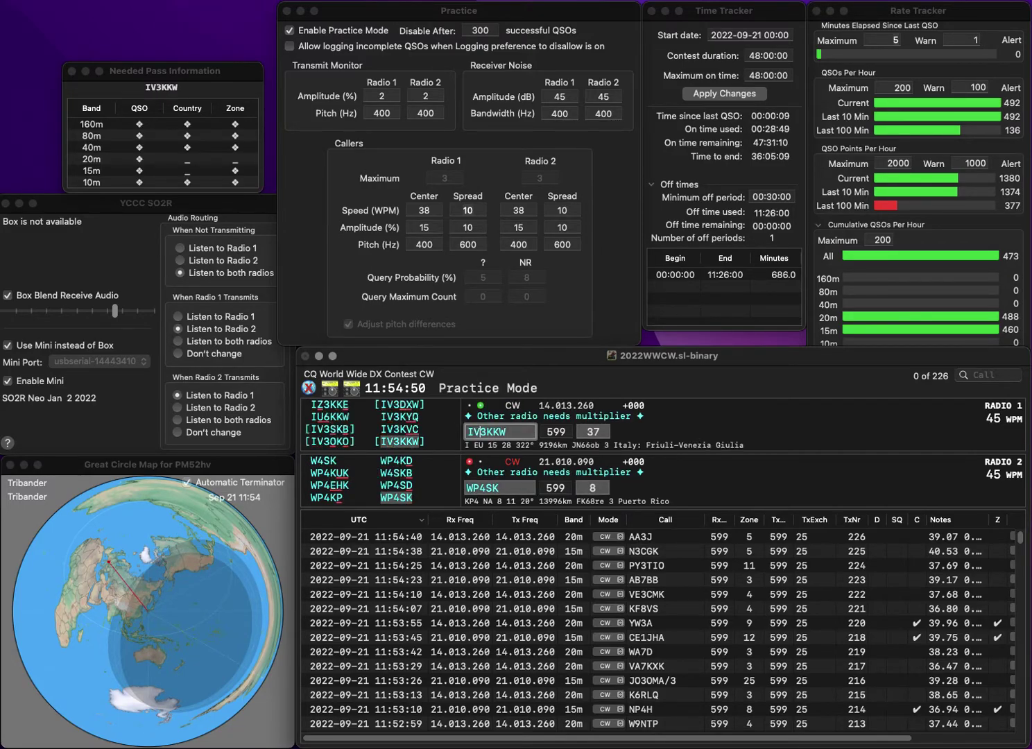
{"action": "key", "text": "Return"}
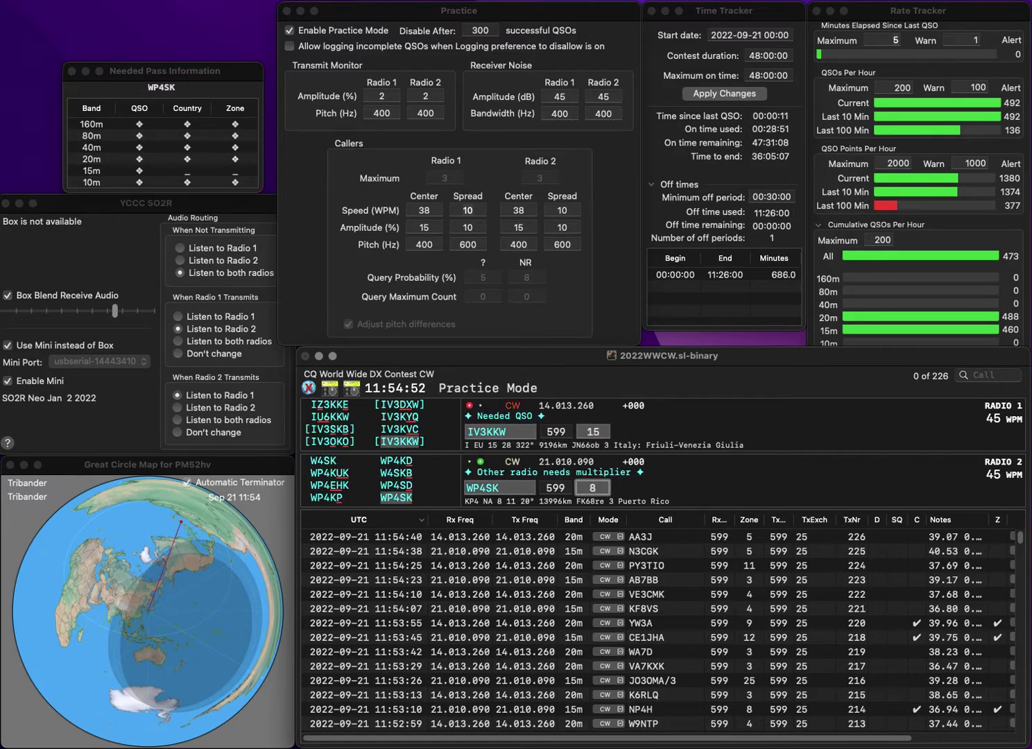
{"action": "key", "text": "Return"}
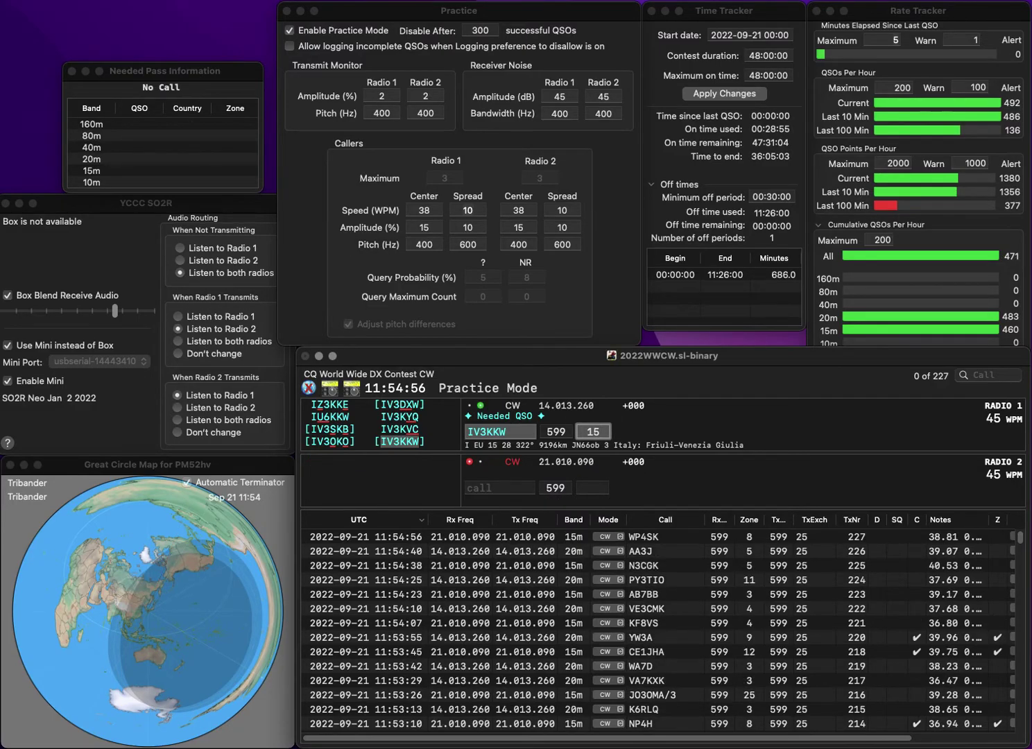
{"action": "key", "text": "Return"}
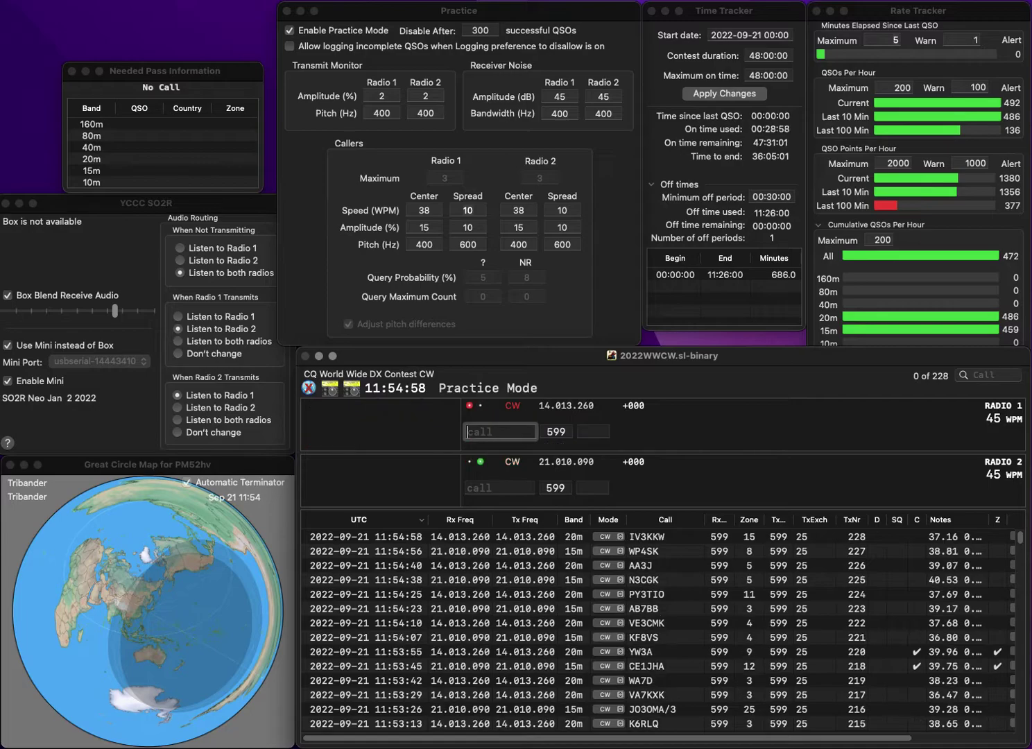
{"action": "type", "text": "YO8"}
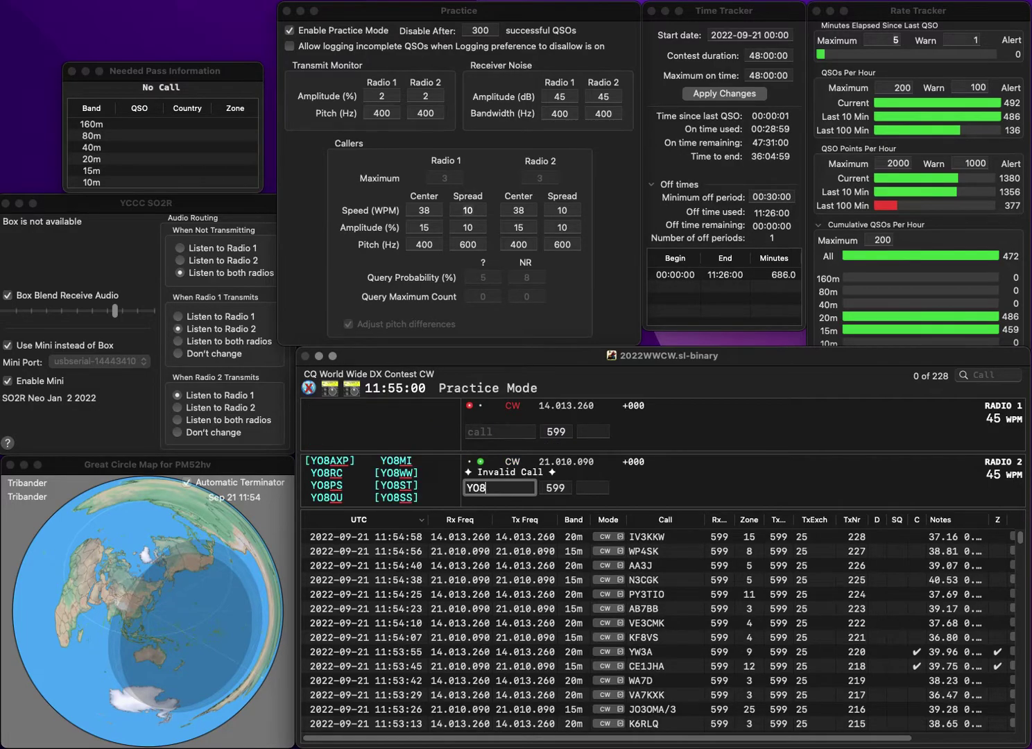
{"action": "type", "text": "DBU"}
{"action": "key", "text": "Left"}
{"action": "key", "text": "BackSpace"}
{"action": "type", "text": "B"}
{"action": "key", "text": "Return"}
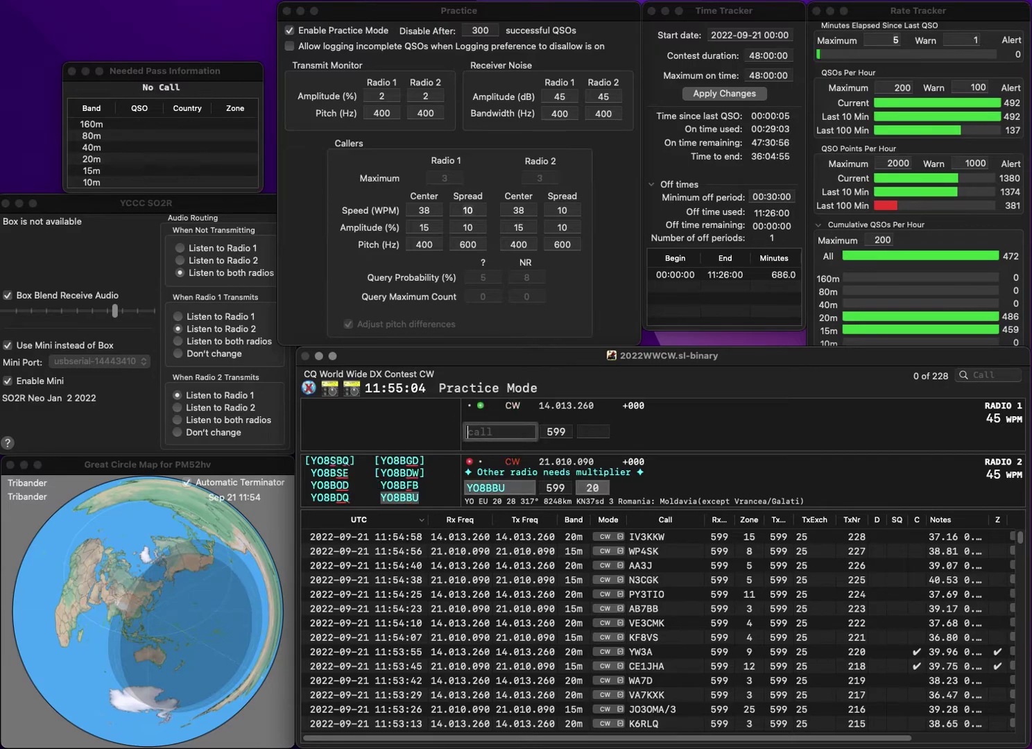
{"action": "type", "text": "SIK1"}
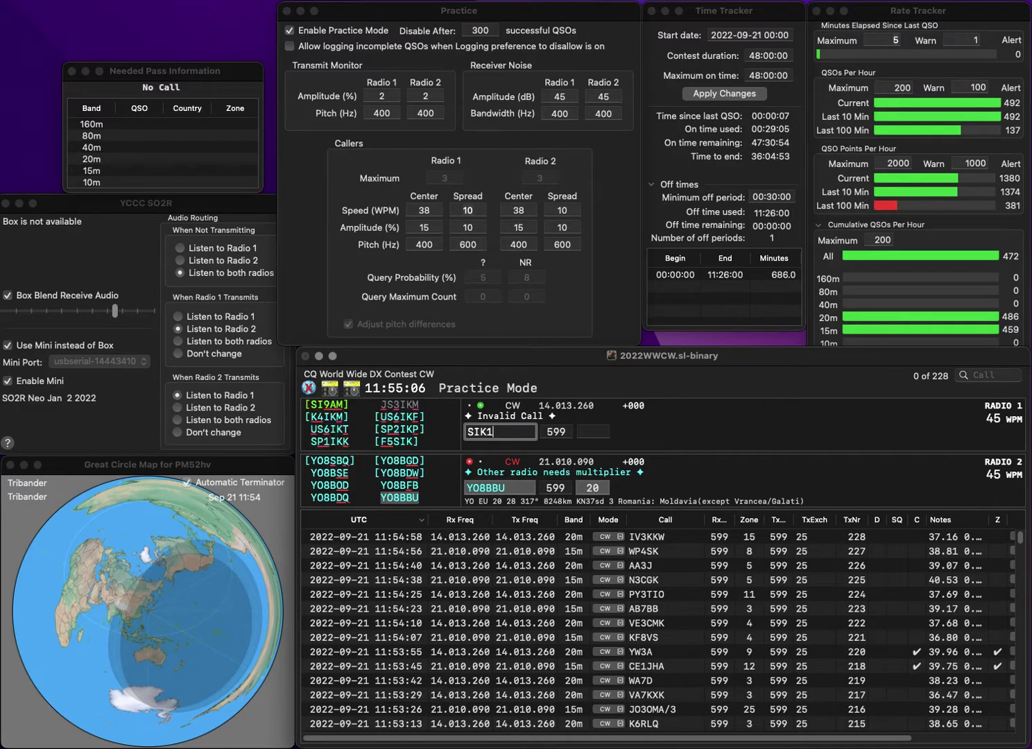
{"action": "type", "text": "YRA"}
{"action": "key", "text": "Home"}
{"action": "key", "text": "Delete"}
{"action": "key", "text": "Return"}
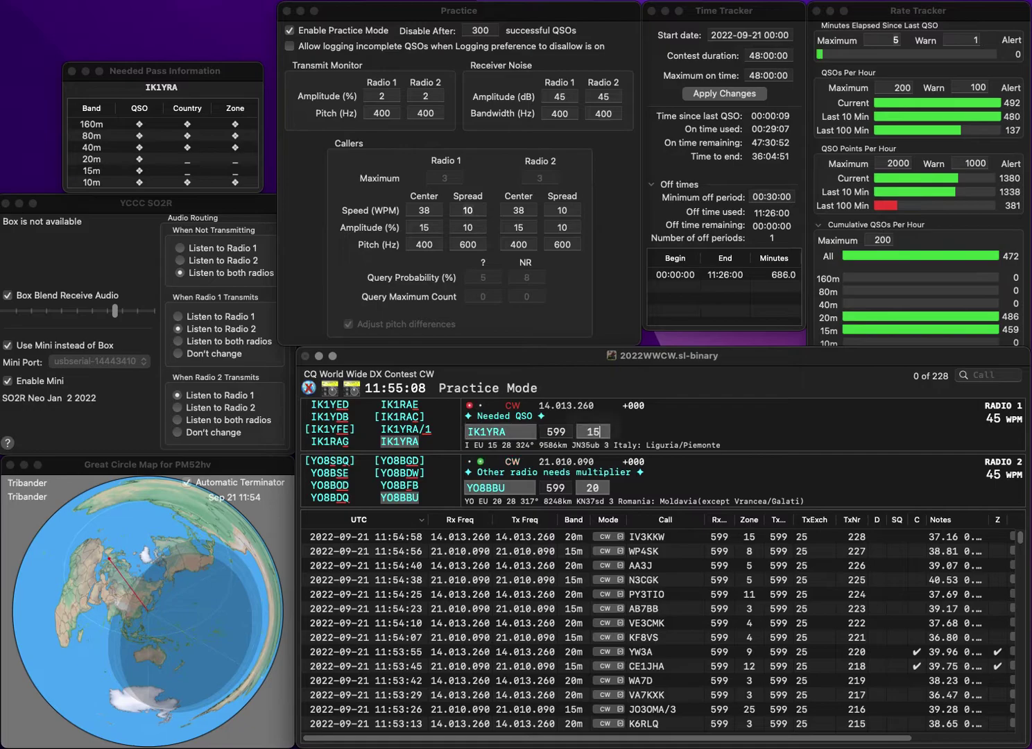
{"action": "key", "text": "Return"}
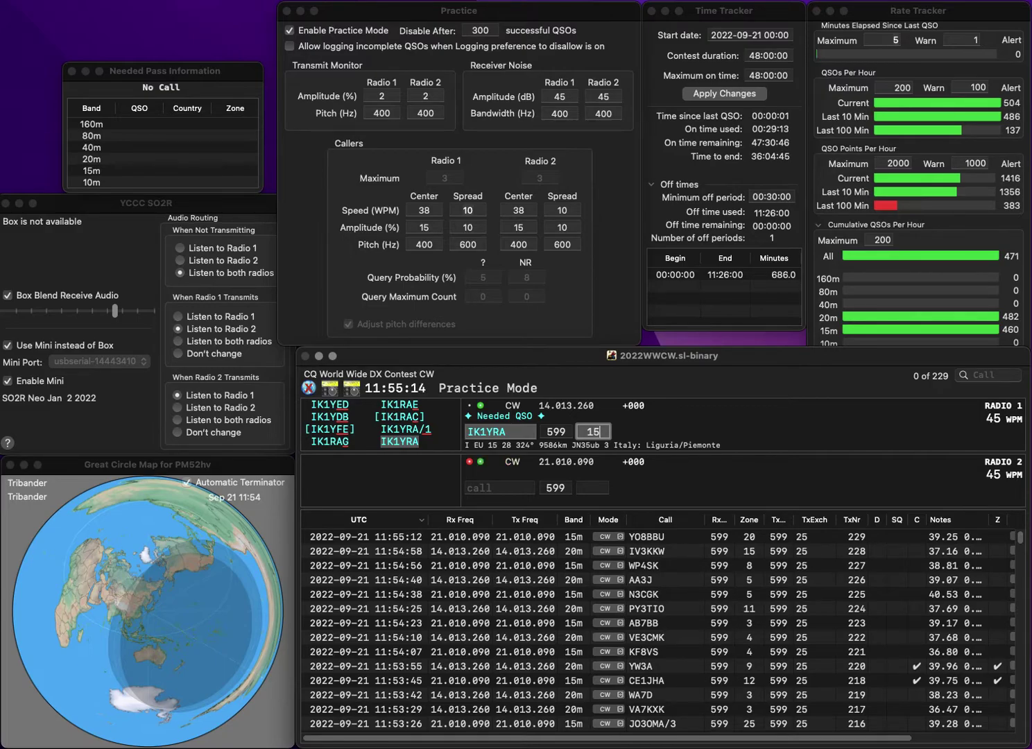
{"action": "key", "text": "Return"}
Answer DG6DAF on Radio 2 and W6RKE on Radio 1, and log them with zones 14 and 3 respectively
{"action": "type", "text": "DG6"}
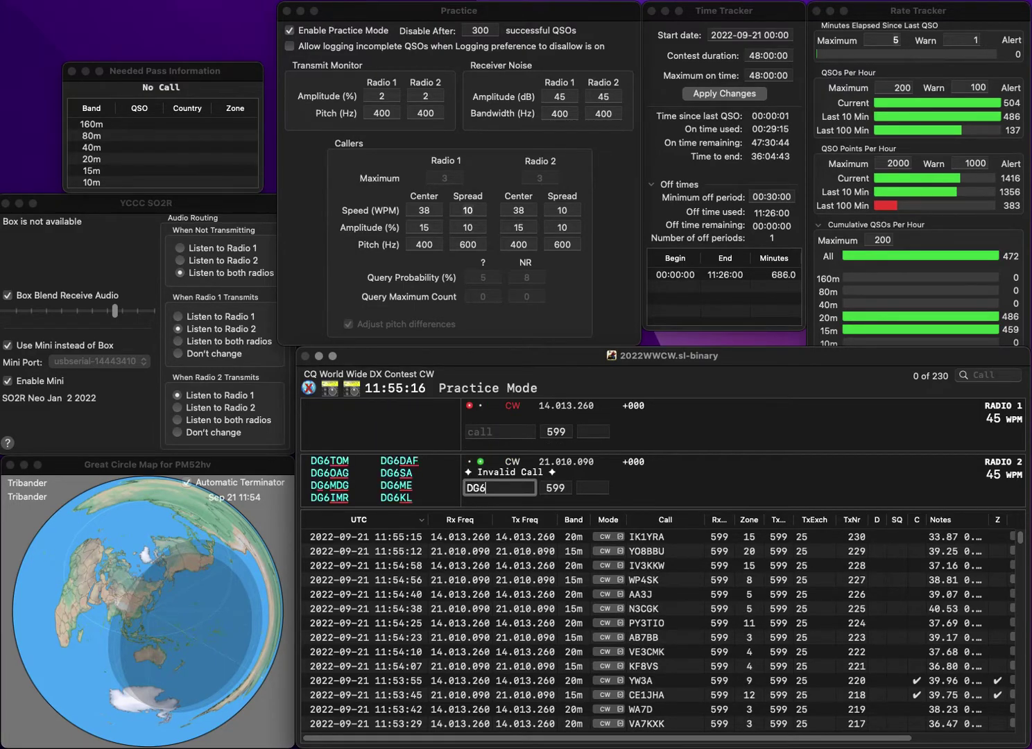
{"action": "type", "text": "DAF"}
{"action": "key", "text": "Return"}
{"action": "type", "text": "W6"}
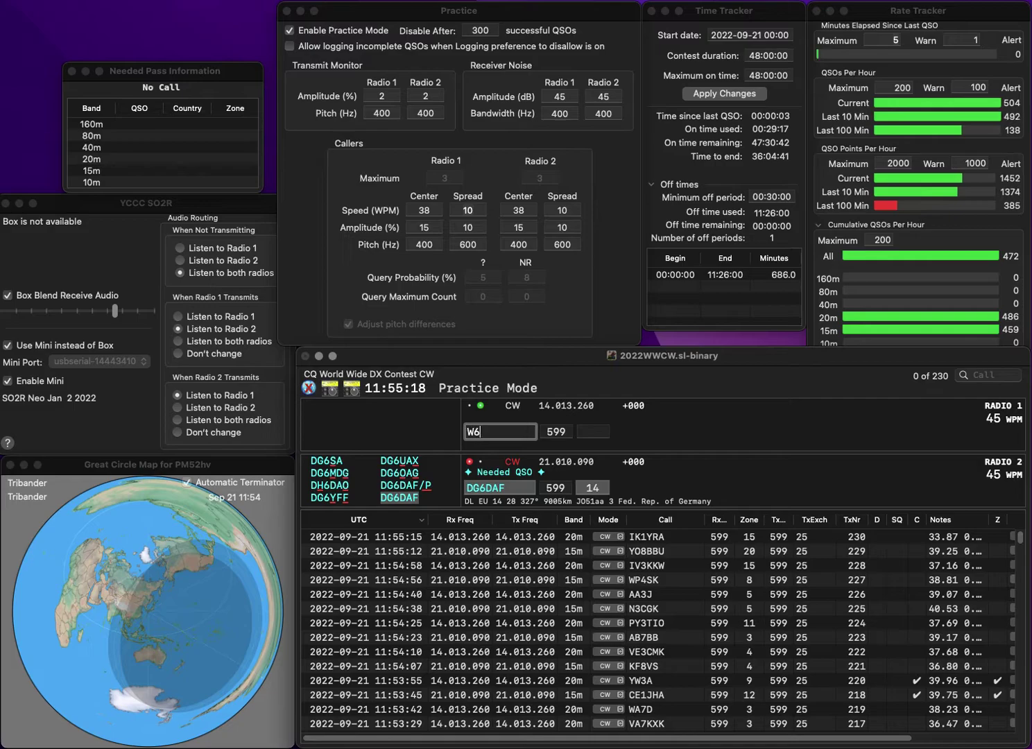
{"action": "type", "text": "RKE"}
{"action": "key", "text": "Return"}
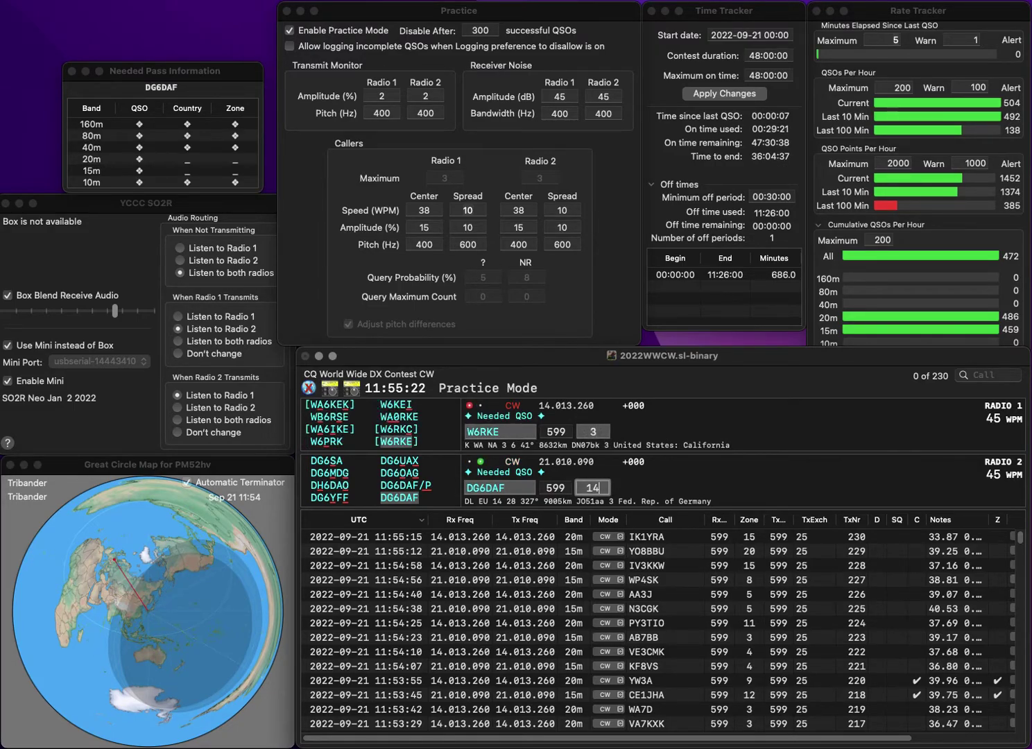
{"action": "key", "text": "Return"}
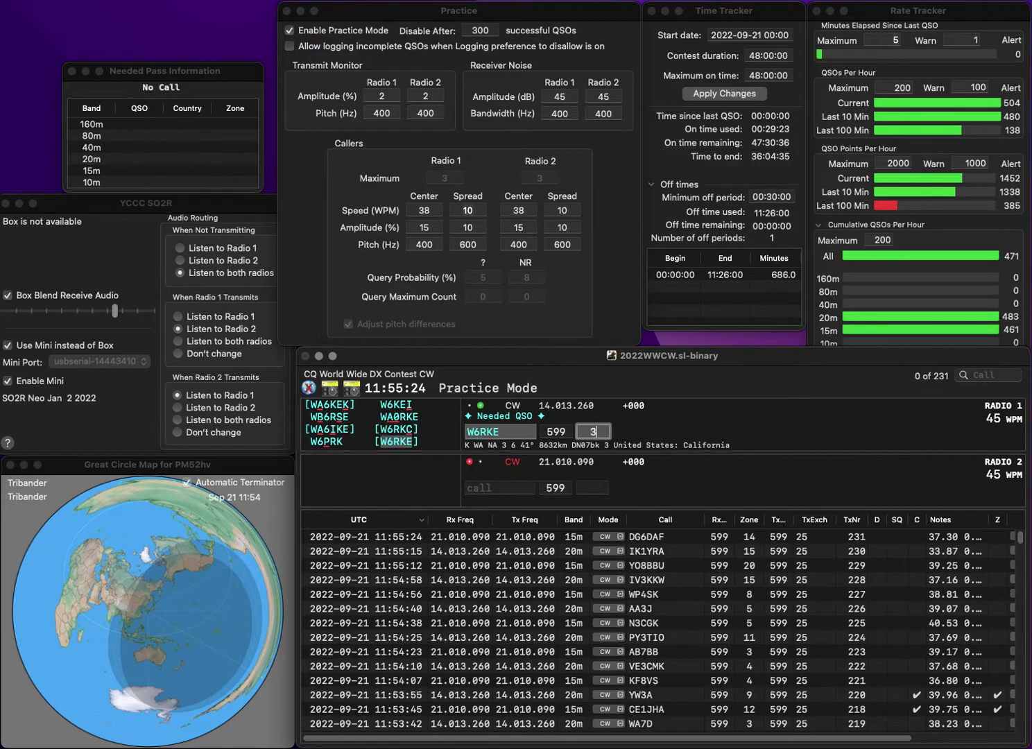
{"action": "key", "text": "Return"}
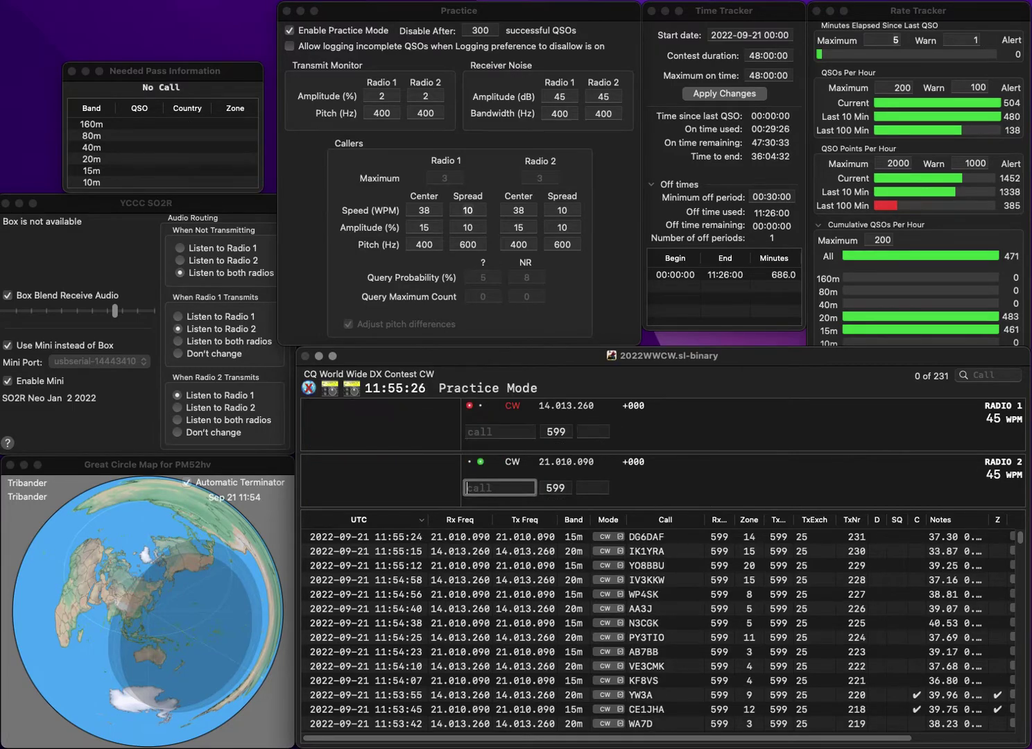
{"action": "type", "text": "DP6C"}
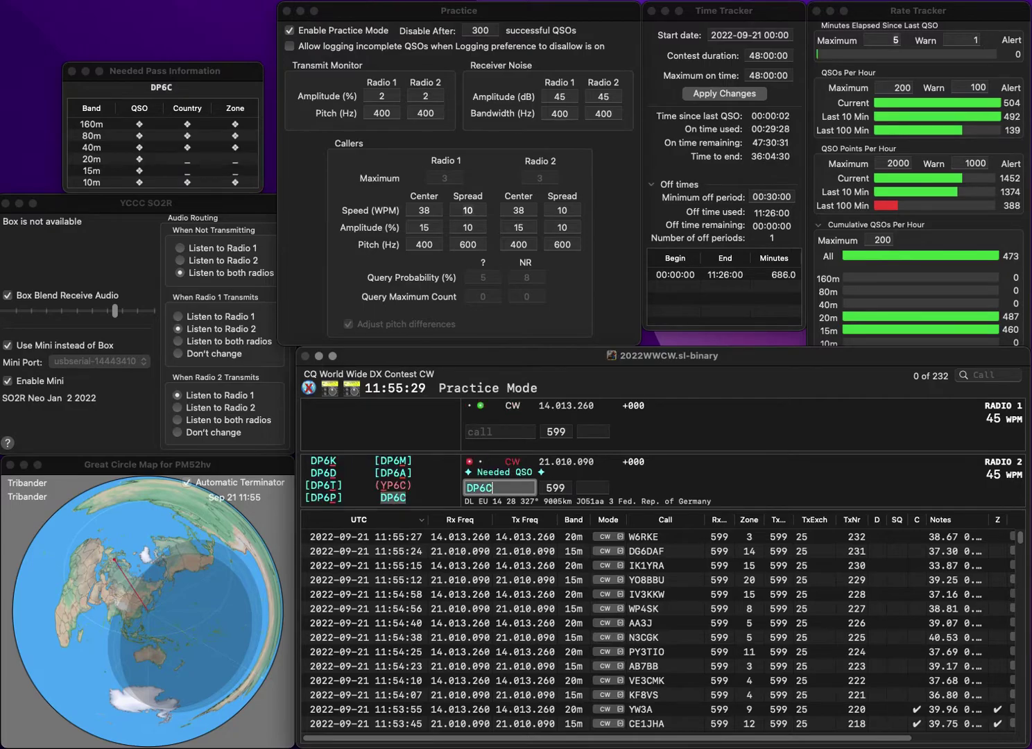
{"action": "key", "text": "Return"}
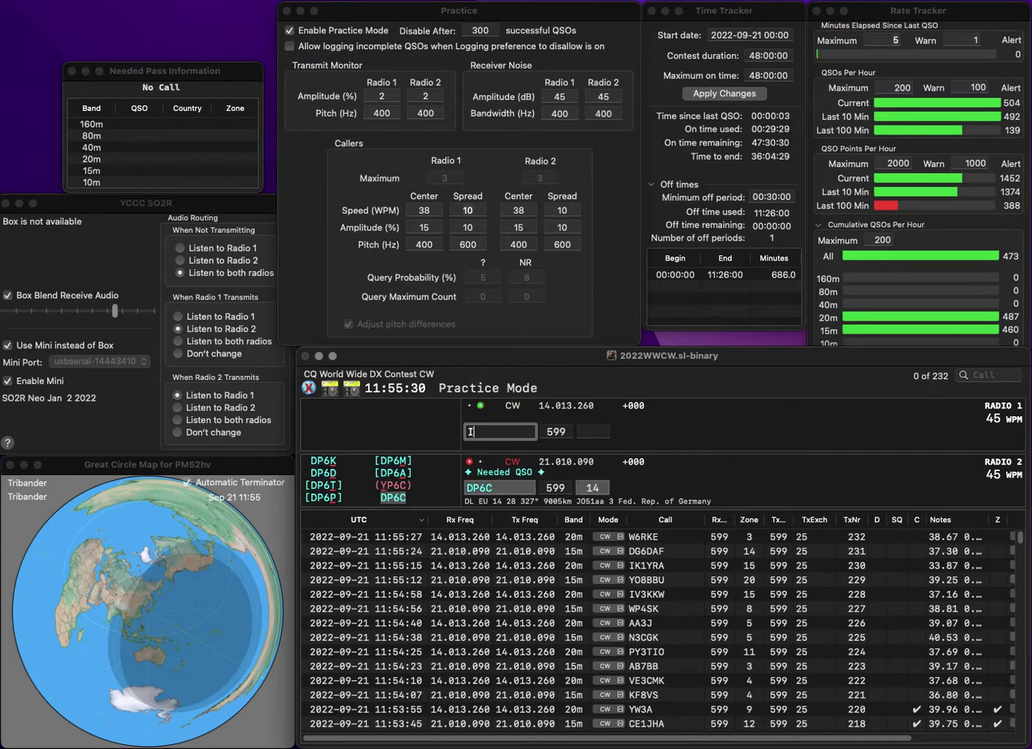
{"action": "type", "text": "UT5UZR"}
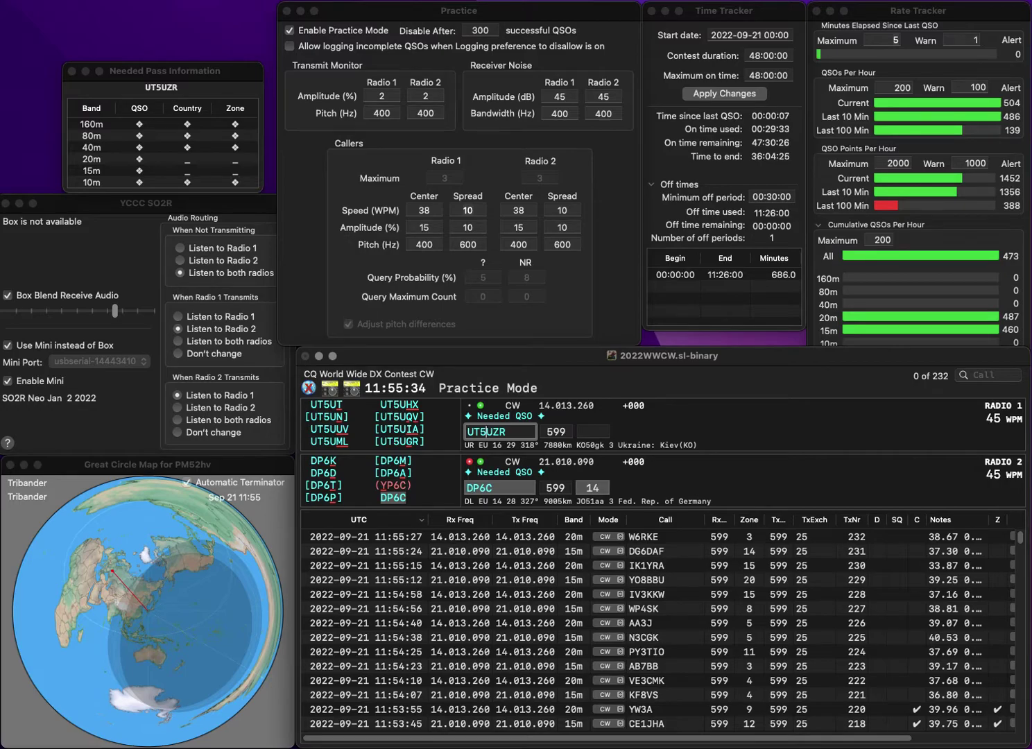
Correct the Radio 1 call to UT5UGR and send the exchange, and log DP6C with zone 14 and UT5UGR with zone 16
{"action": "key", "text": "BackSpace"}
{"action": "key", "text": "BackSpace"}
{"action": "type", "text": "GR"}
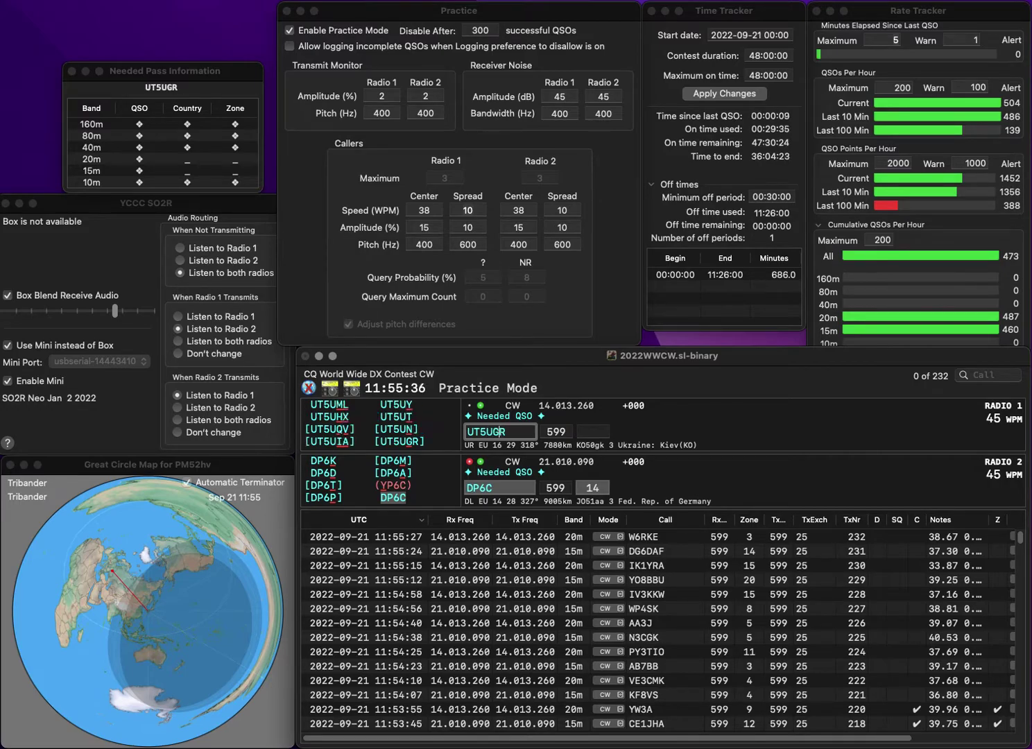
{"action": "key", "text": "Return"}
{"action": "key", "text": "Return"}
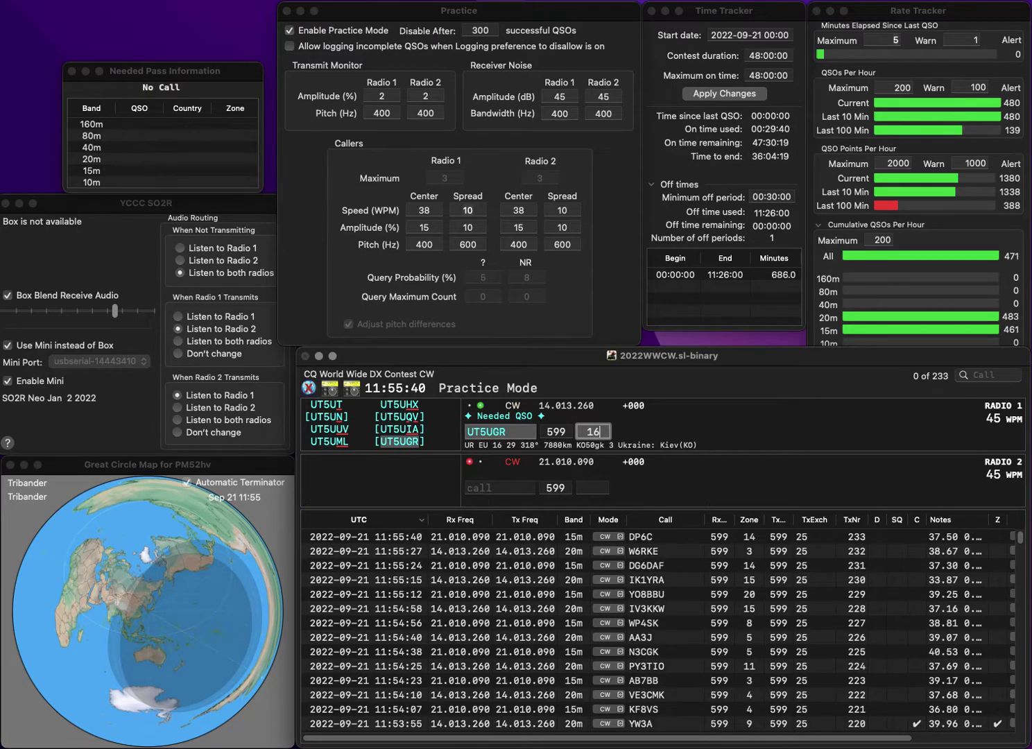
{"action": "key", "text": "Return"}
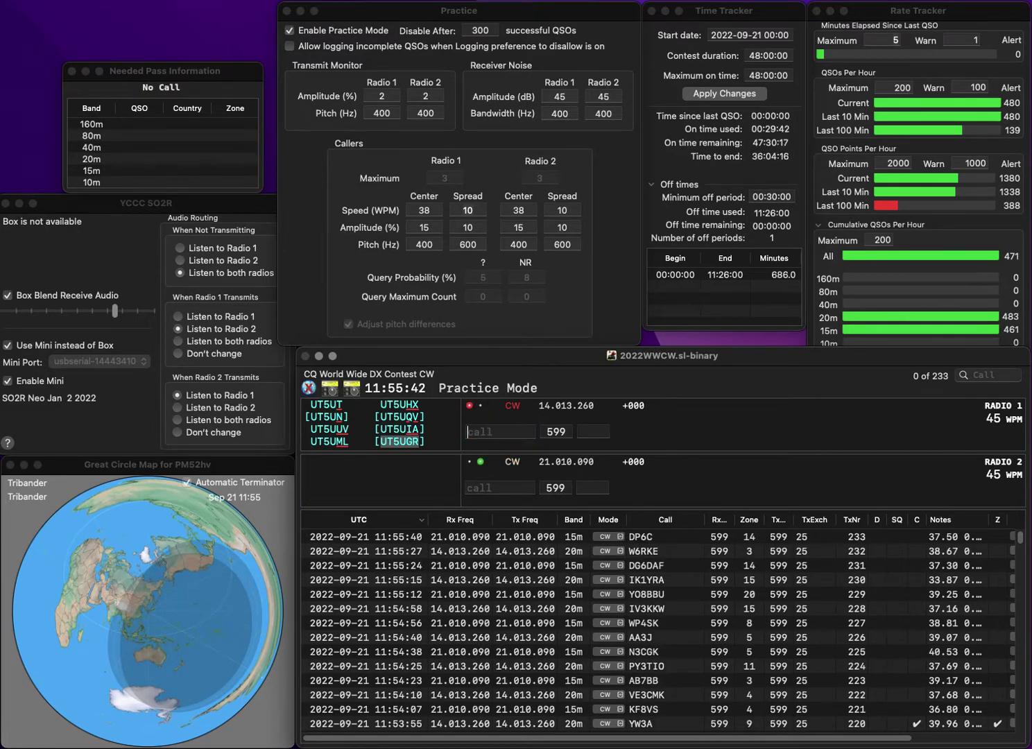
Enter caller HB9ON on Radio 2 with the exchange, and enter K7FPU as the Radio 1 caller
{"action": "type", "text": "HB9ON"}
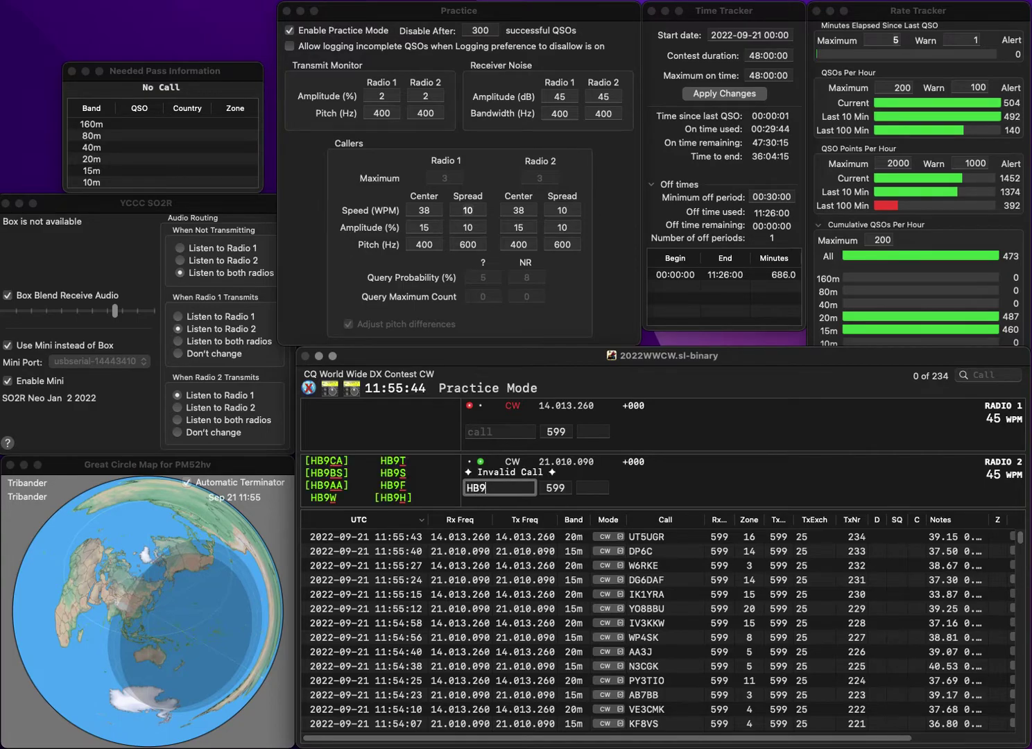
{"action": "key", "text": "Return"}
{"action": "type", "text": "K7FPU"}
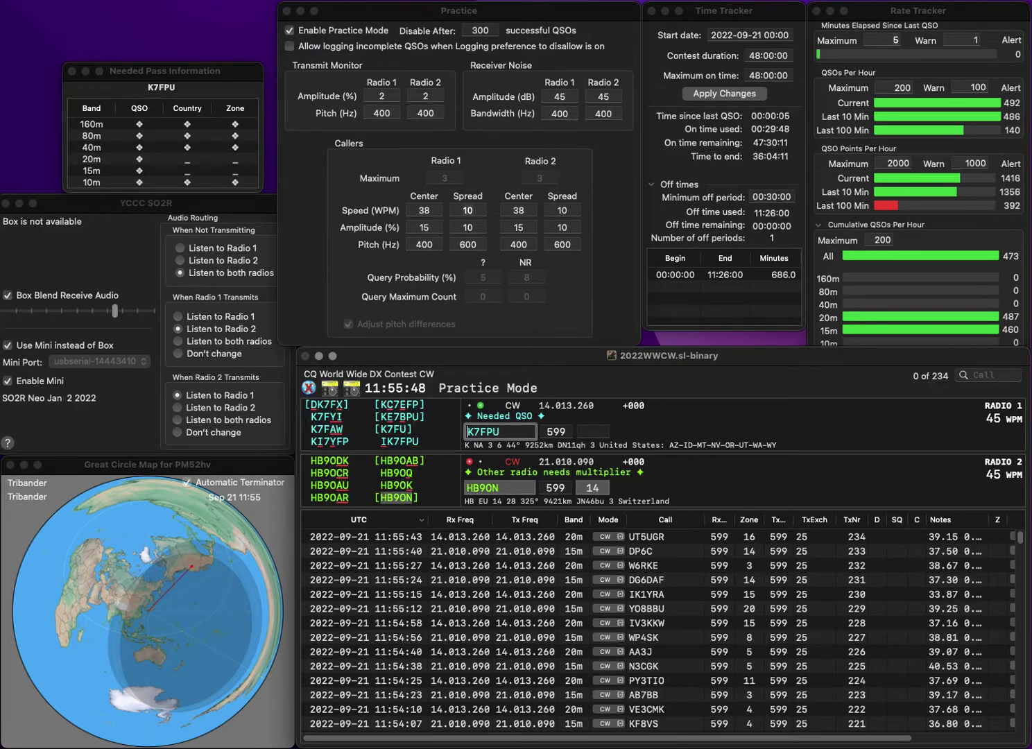
{"action": "key", "text": "super+Left"}
{"action": "type", "text": "I"}
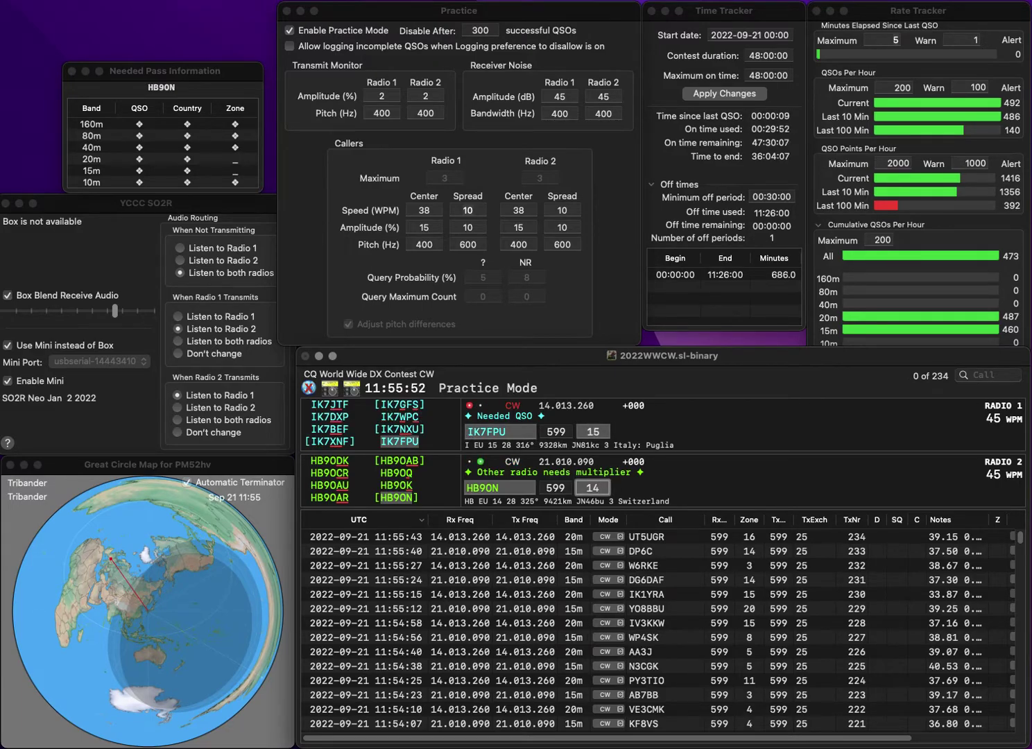
{"action": "key", "text": "Return"}
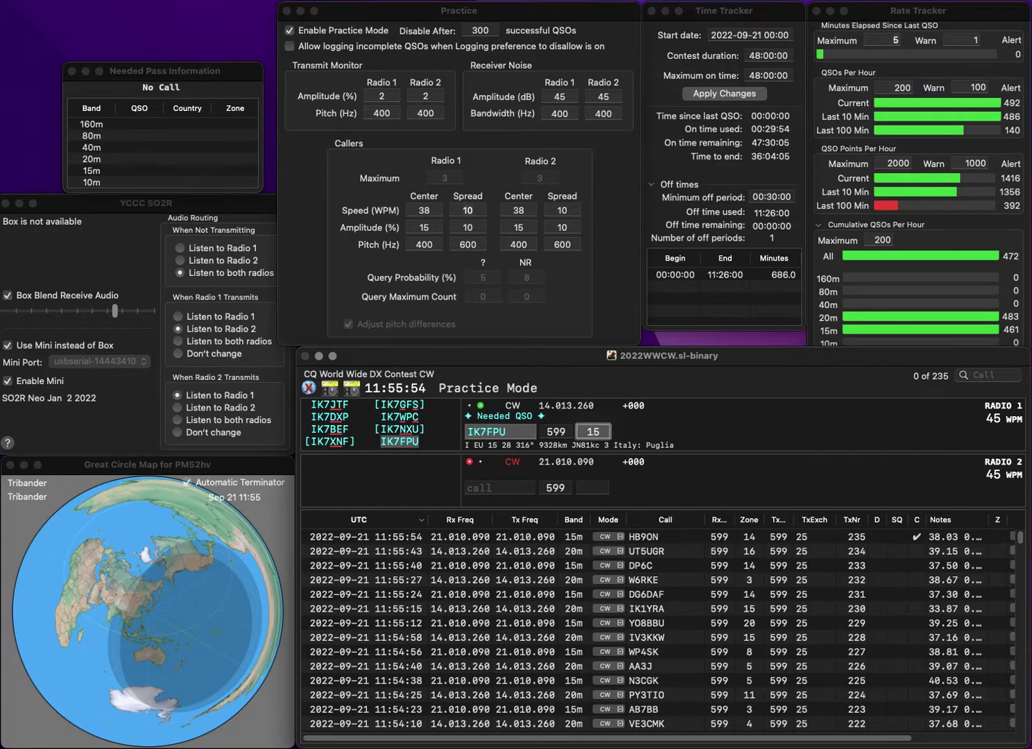
{"action": "key", "text": "Return"}
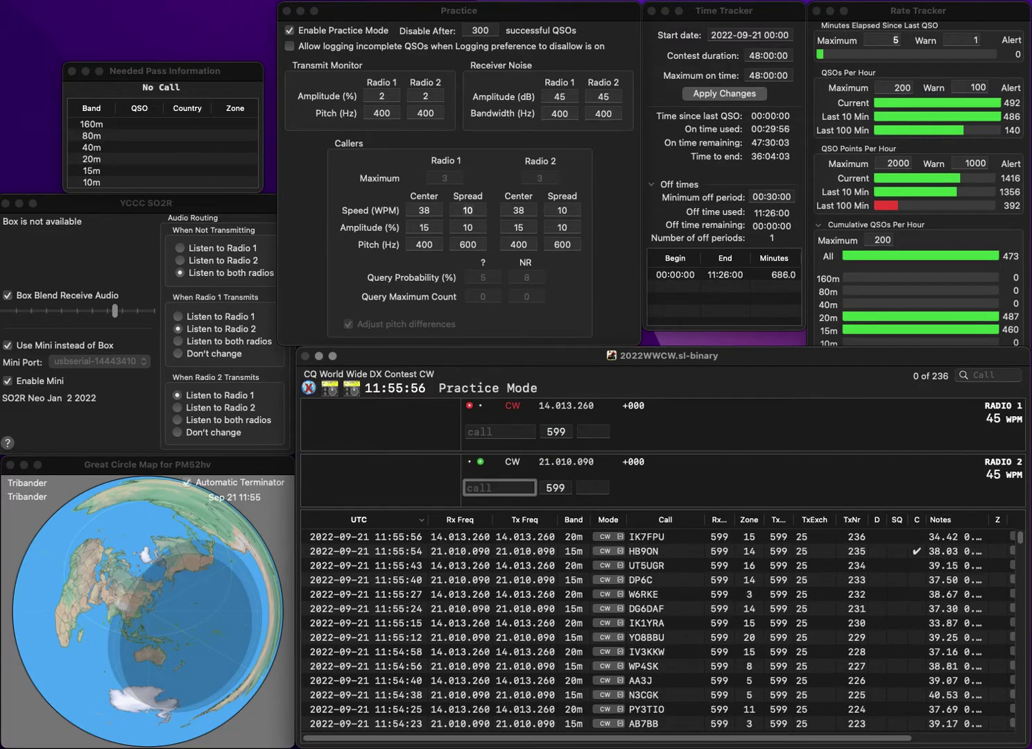
Work WB2YZX on Radio 2 and KC0MJY on Radio 1, logging them with zones 5 and 4
{"action": "type", "text": "WB2"}
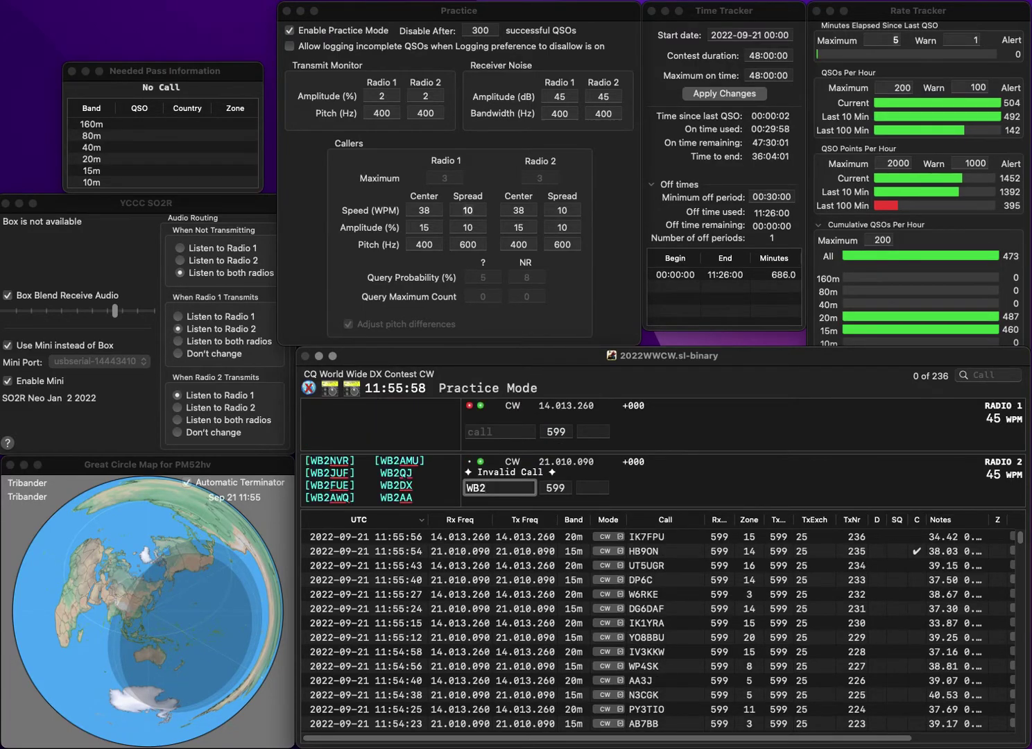
{"action": "type", "text": "YZX"}
{"action": "key", "text": "Return"}
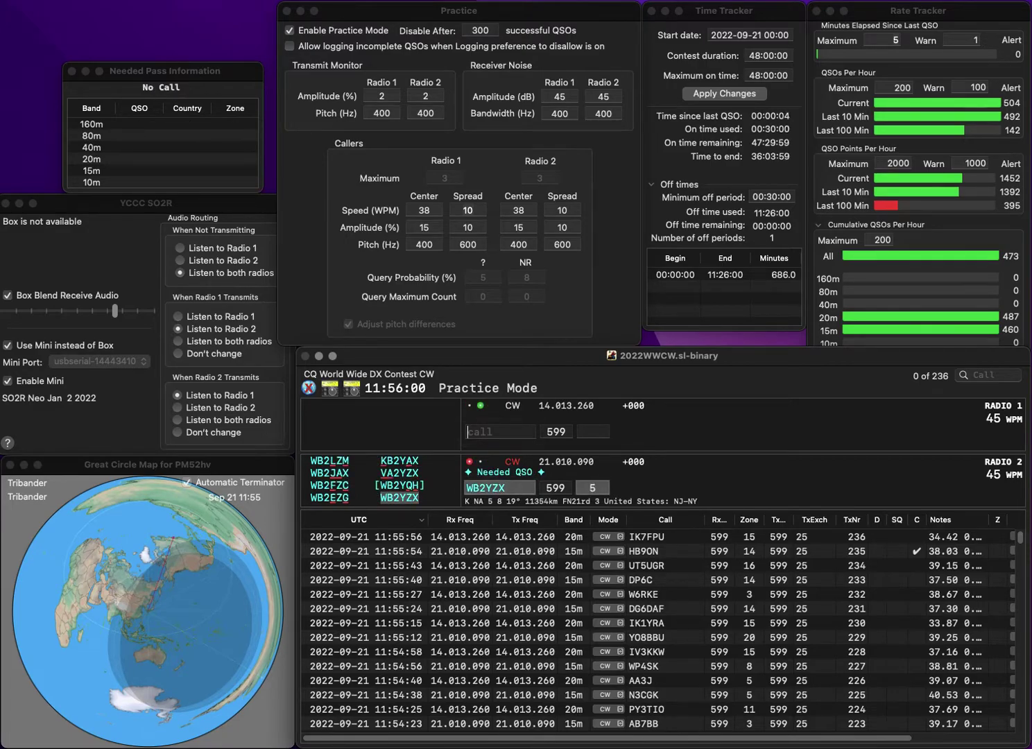
{"action": "type", "text": "KC"}
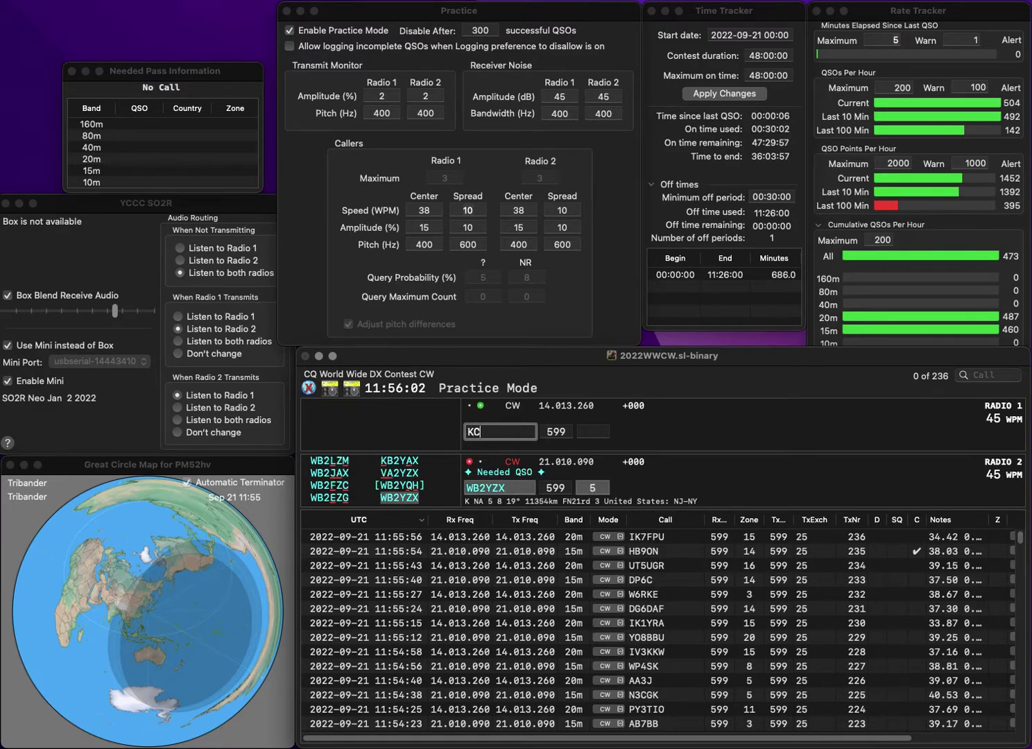
{"action": "type", "text": "0MJY"}
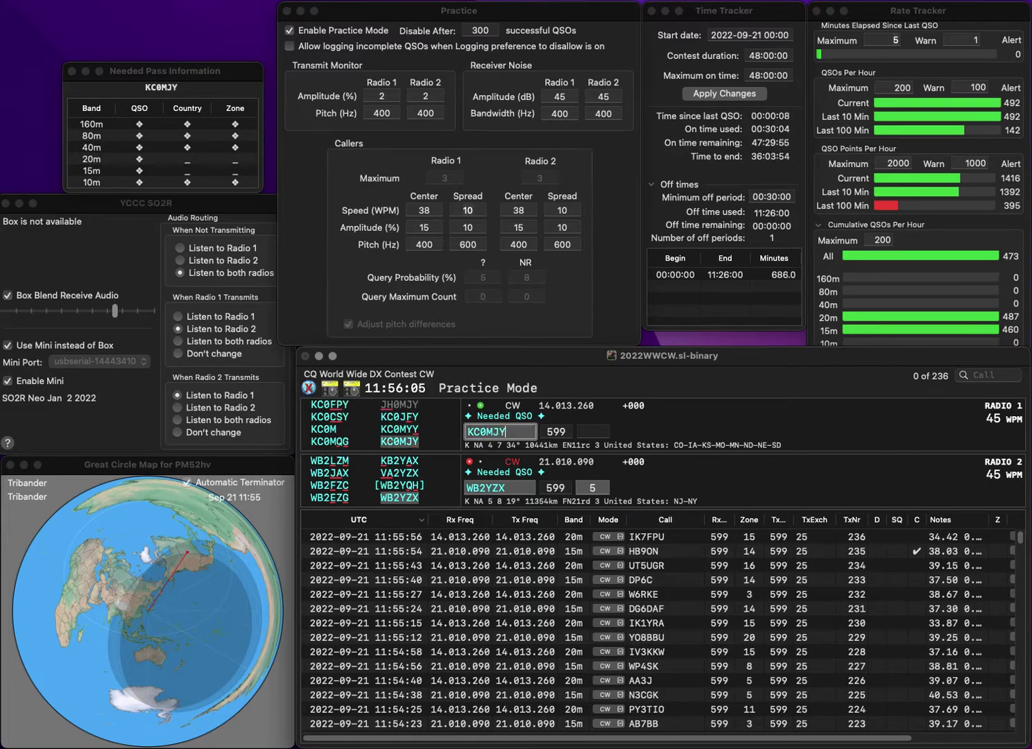
{"action": "key", "text": "Return"}
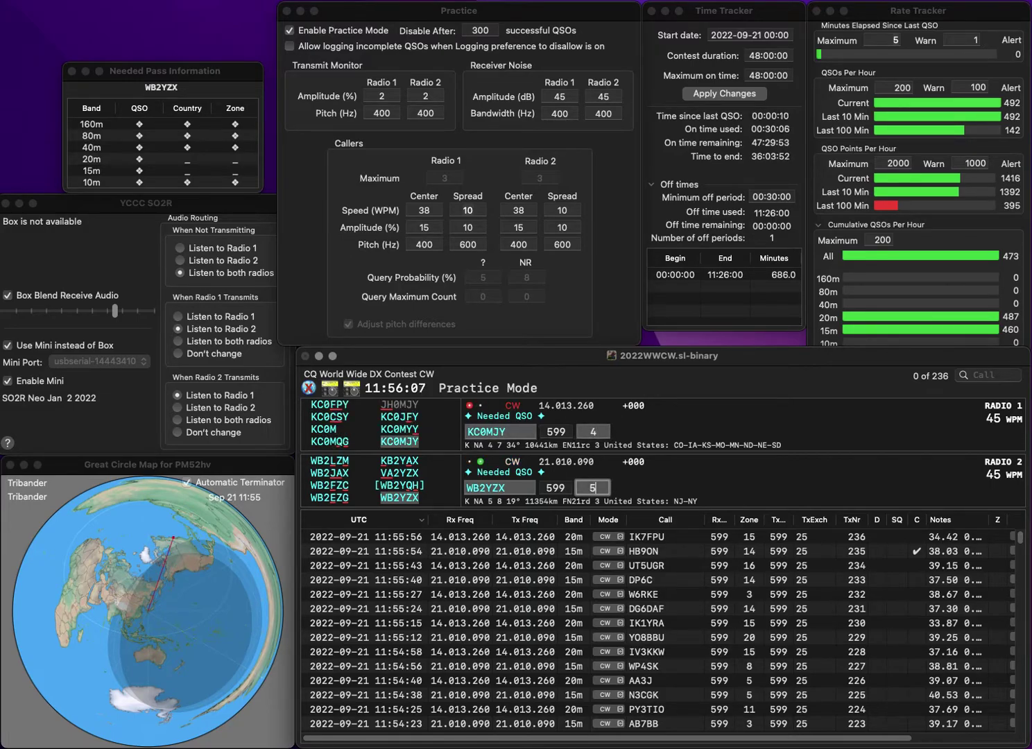
{"action": "key", "text": "Return"}
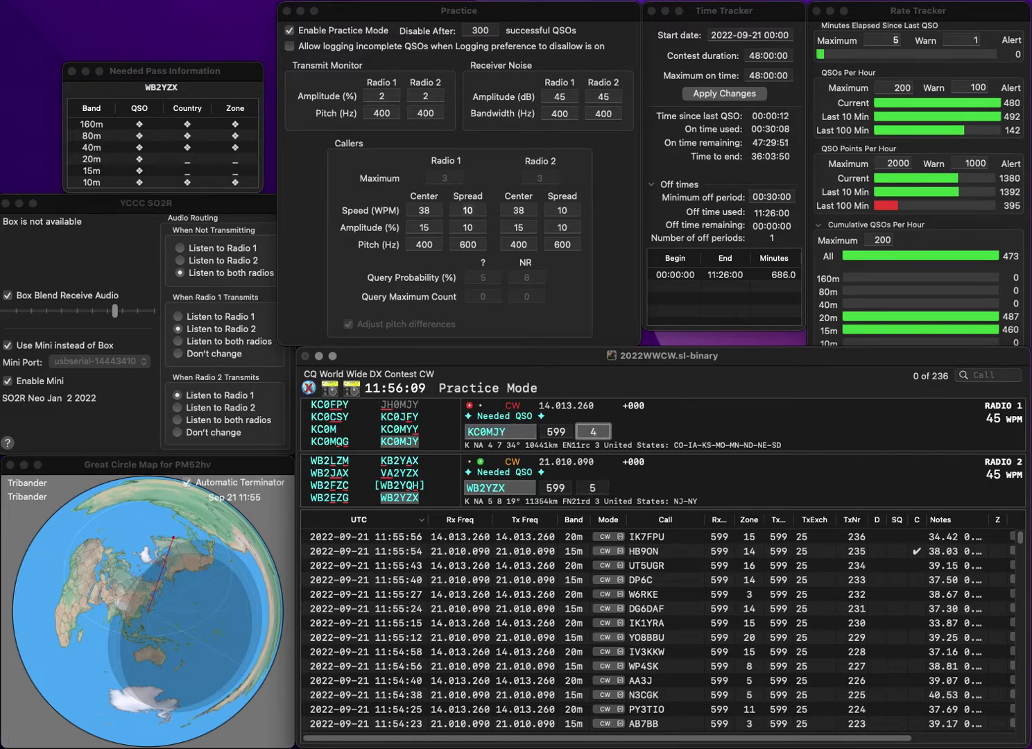
{"action": "key", "text": "Return"}
Work WA1T on Radio 2 and JH1VMQ on Radio 1, logging them with zones 5 and 25
{"action": "type", "text": "WA1T"}
{"action": "key", "text": "Return"}
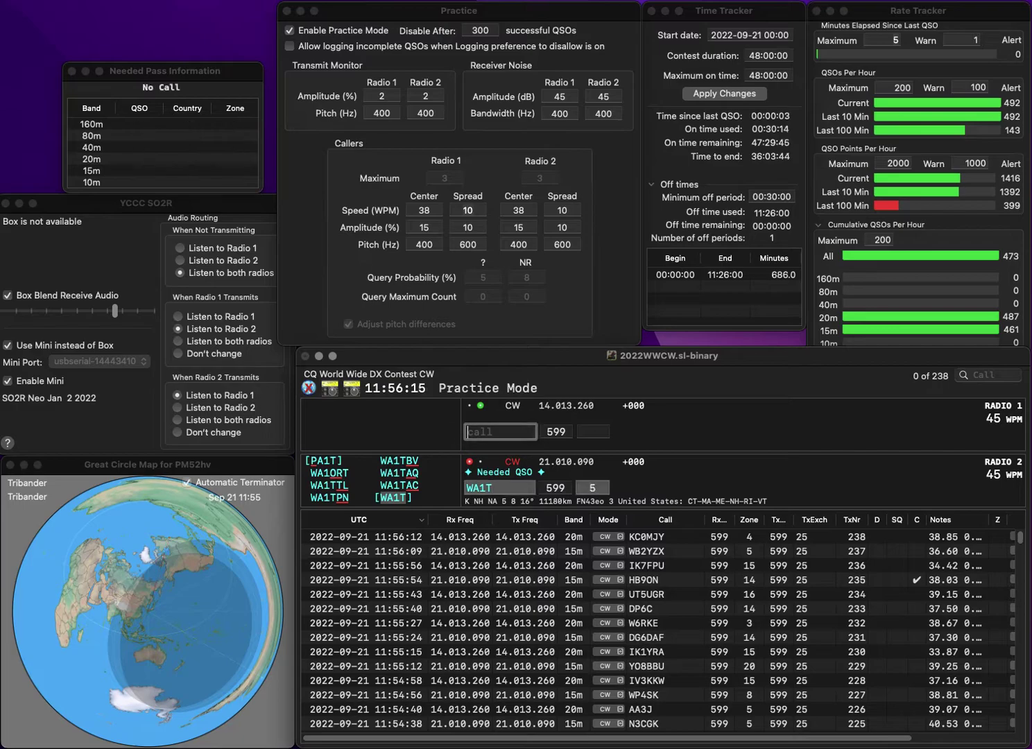
{"action": "type", "text": "JH1VMQ"}
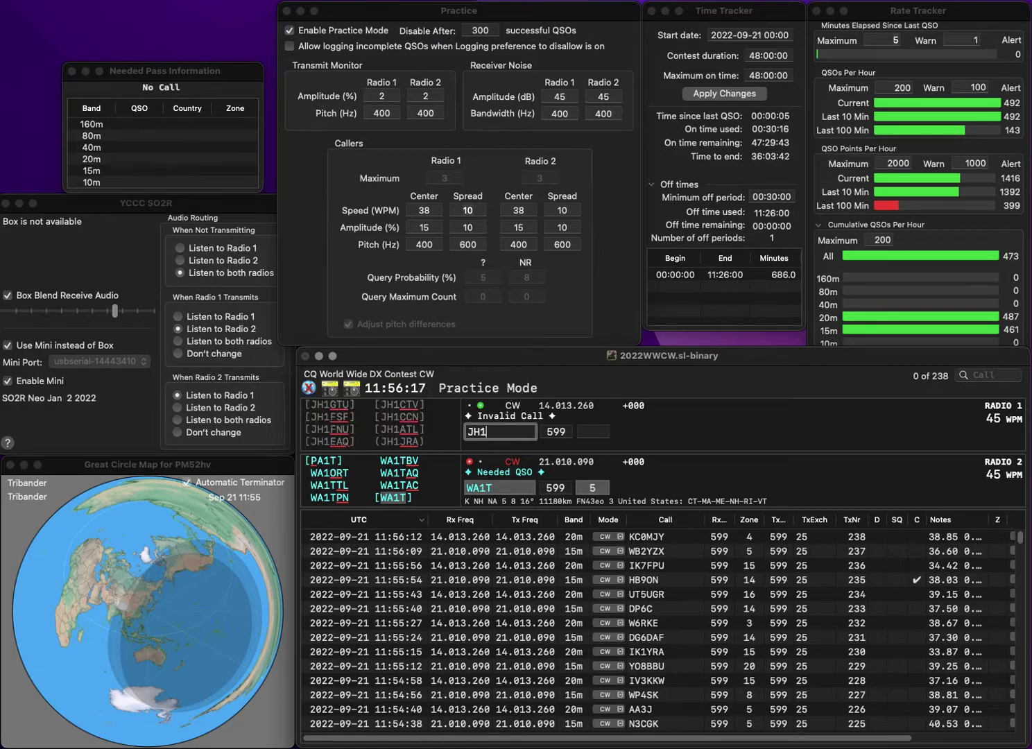
{"action": "key", "text": "Return"}
{"action": "key", "text": "Return"}
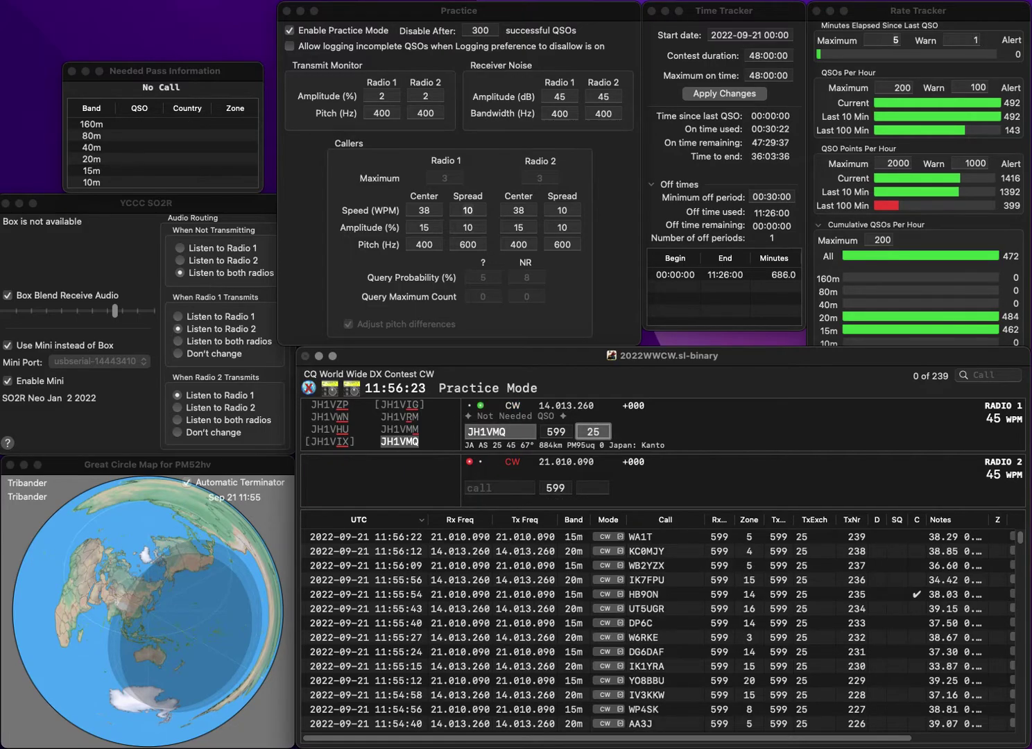
{"action": "key", "text": "Return"}
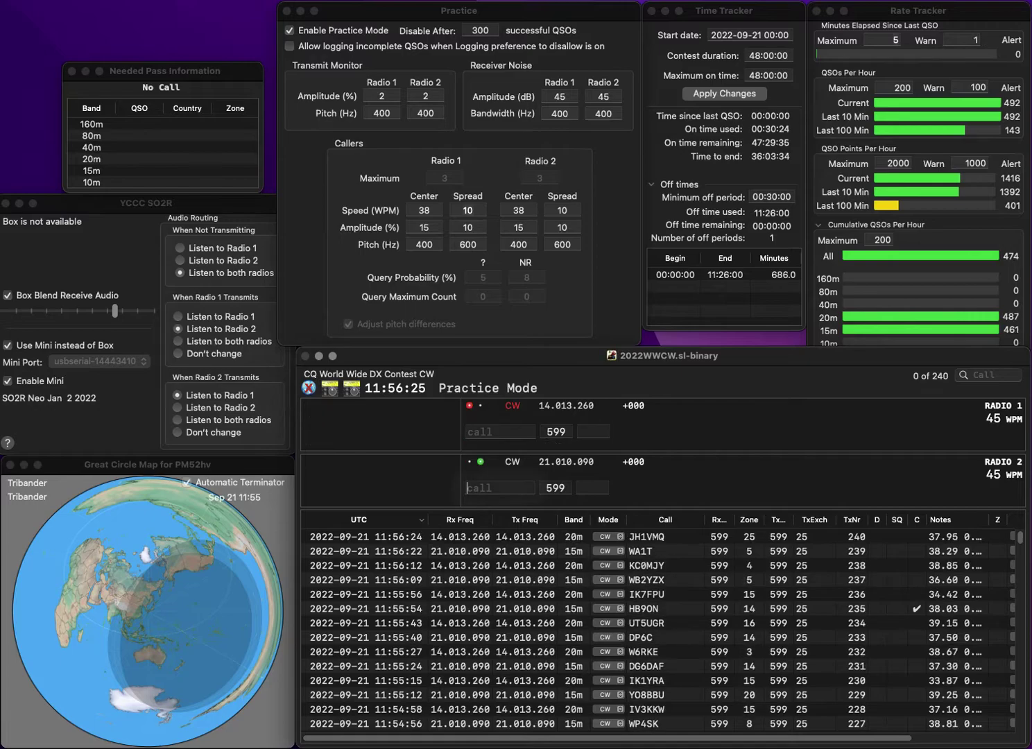
{"action": "type", "text": "YD7AIQ"}
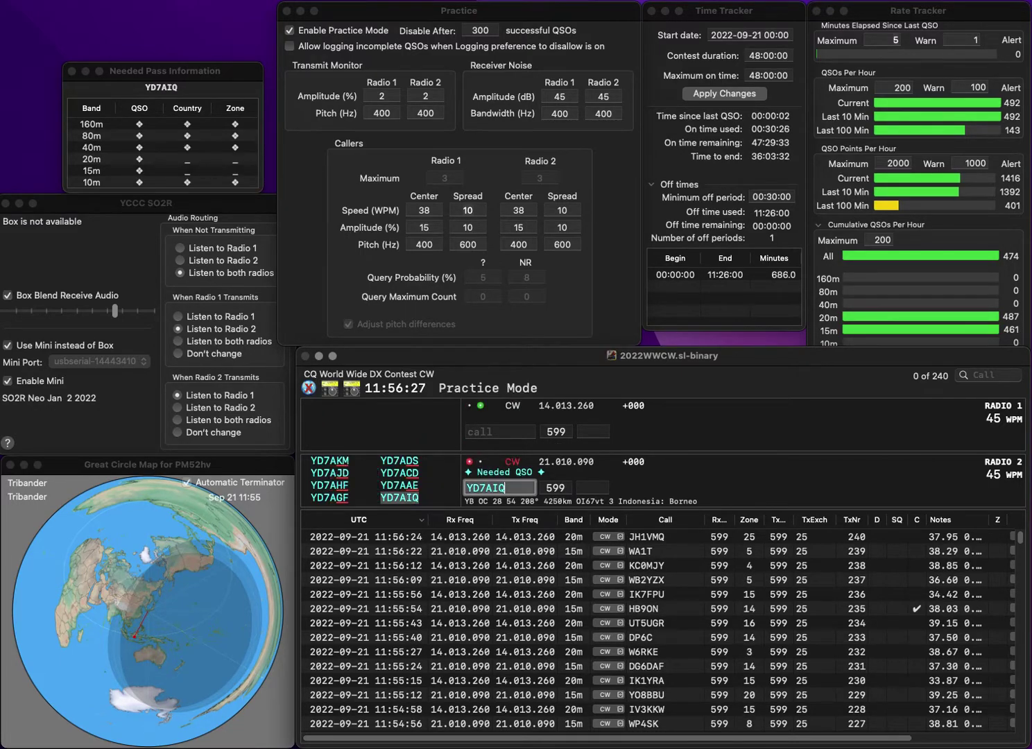
{"action": "key", "text": "Return"}
{"action": "type", "text": "MM"}
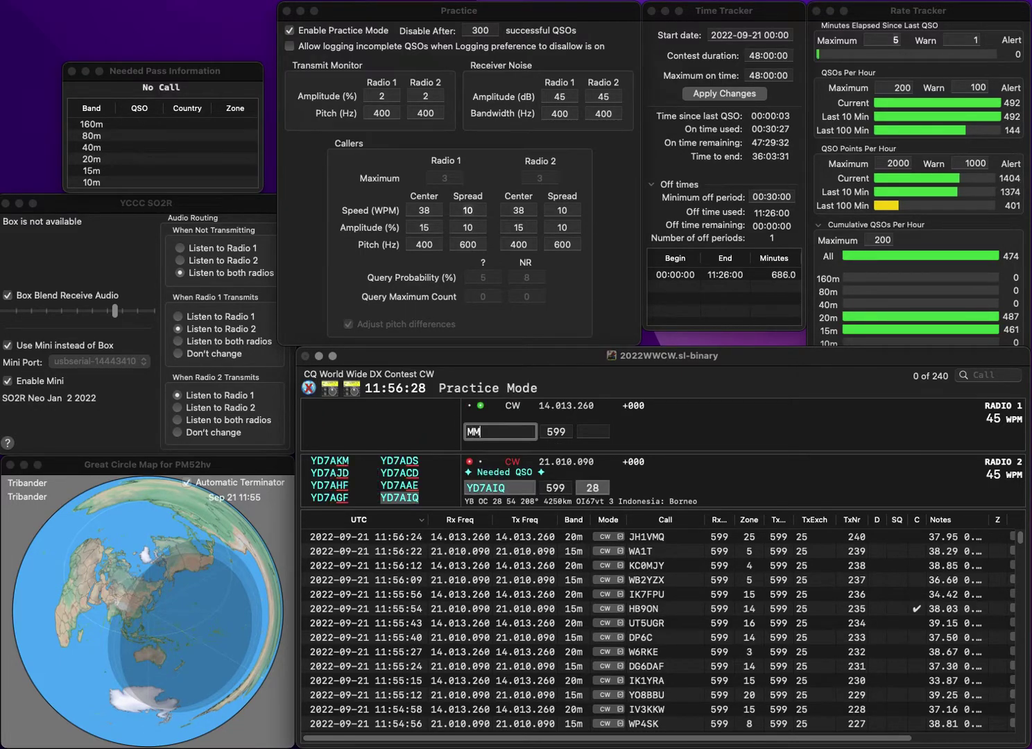
{"action": "type", "text": "0TFU"}
{"action": "key", "text": "Return"}
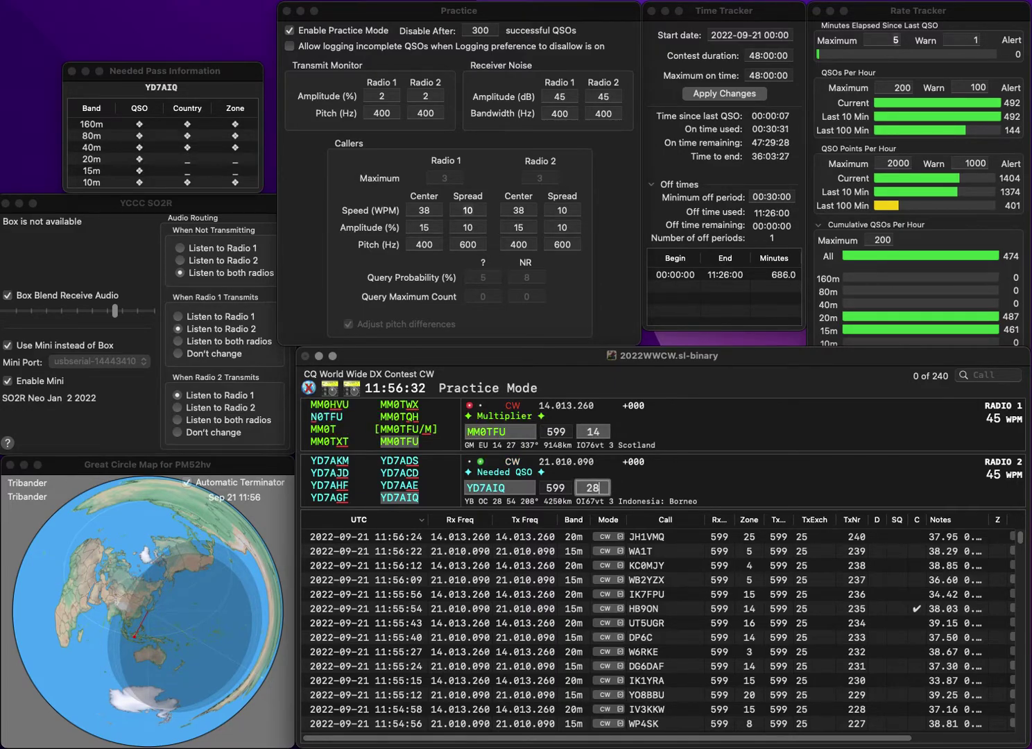
{"action": "key", "text": "Return"}
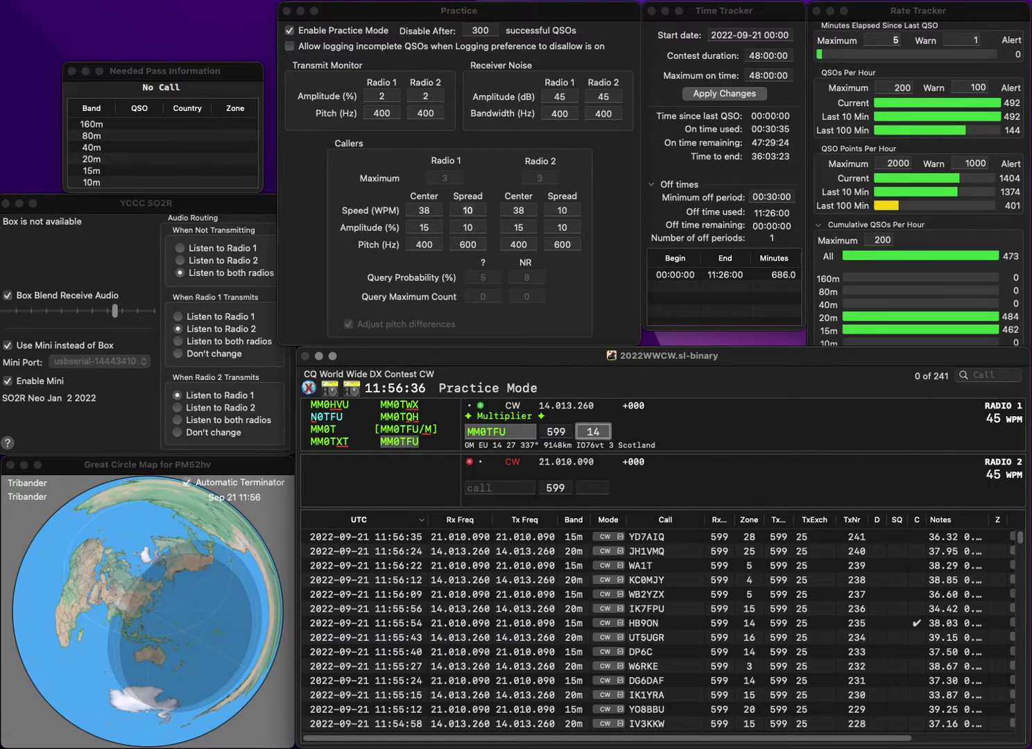
{"action": "key", "text": "Return"}
{"action": "type", "text": "EA"}
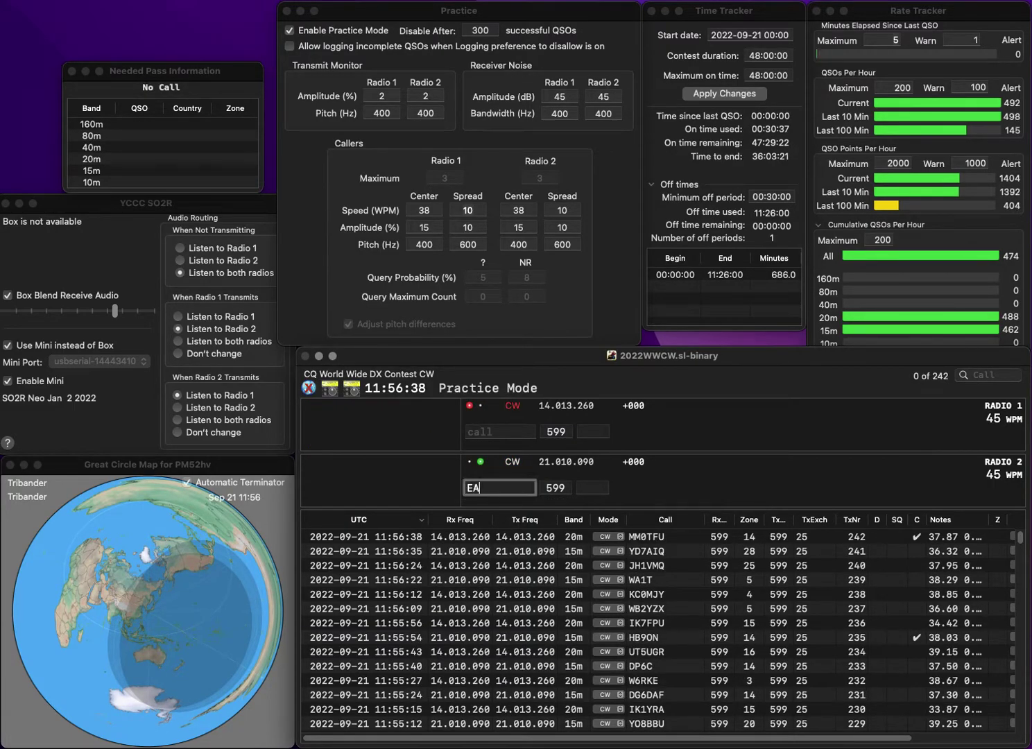
{"action": "type", "text": "1DA"}
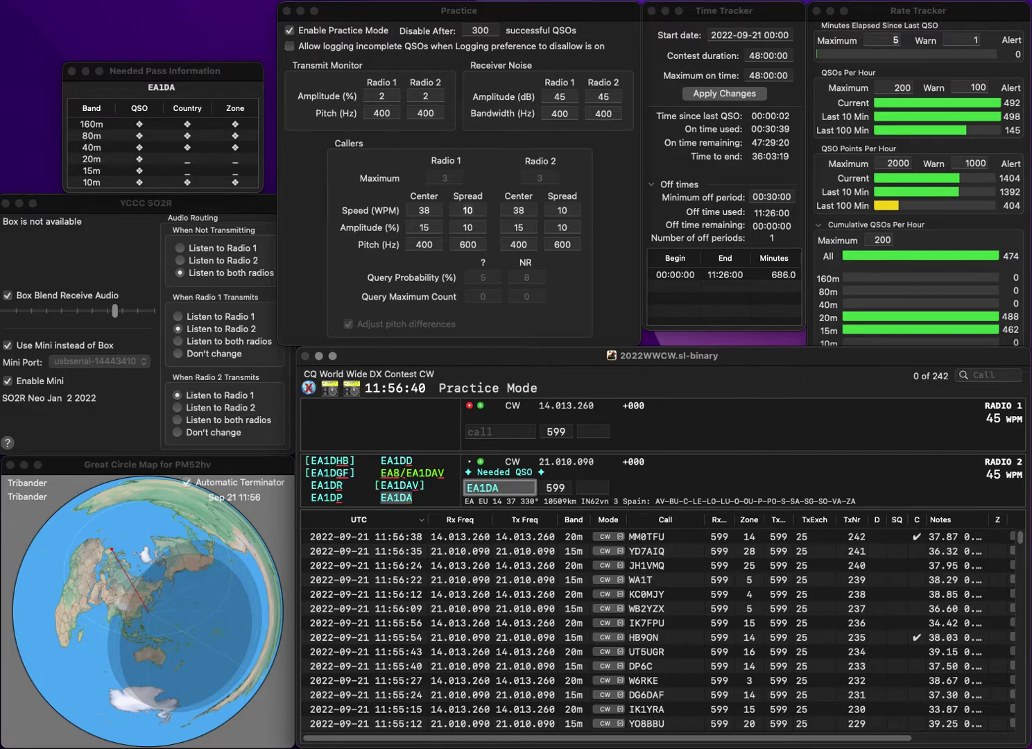
{"action": "type", "text": "V"}
{"action": "key", "text": "Return"}
{"action": "type", "text": "GHY"}
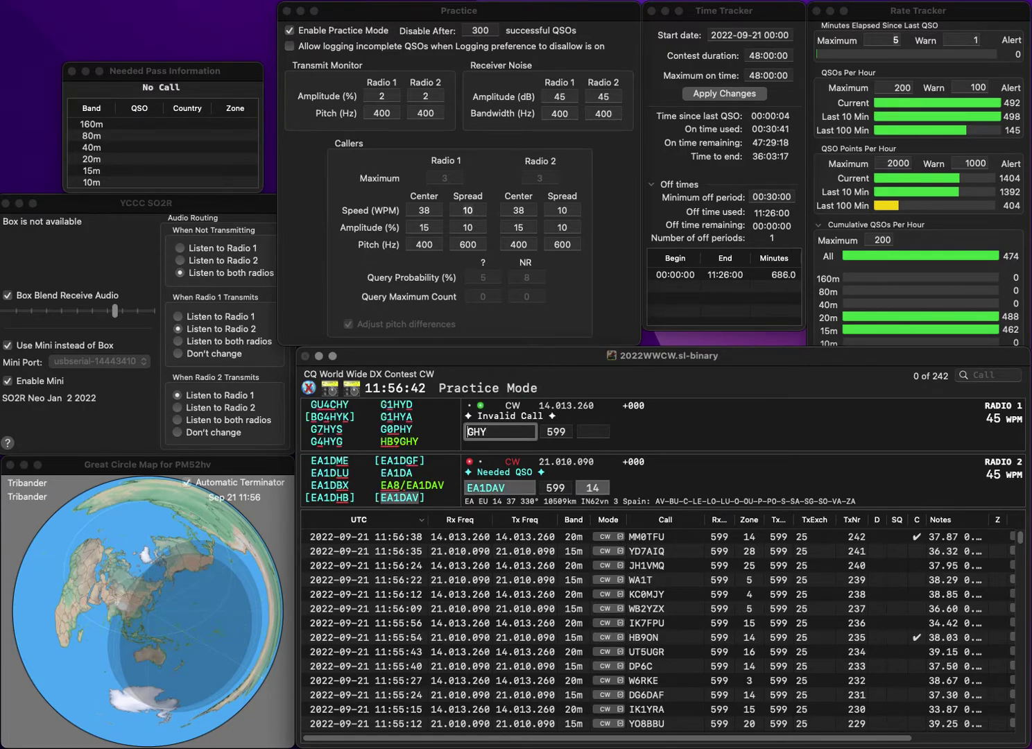
{"action": "key", "text": "BackSpace"}
{"action": "key", "text": "BackSpace"}
{"action": "key", "text": "BackSpace"}
{"action": "type", "text": "HGY"}
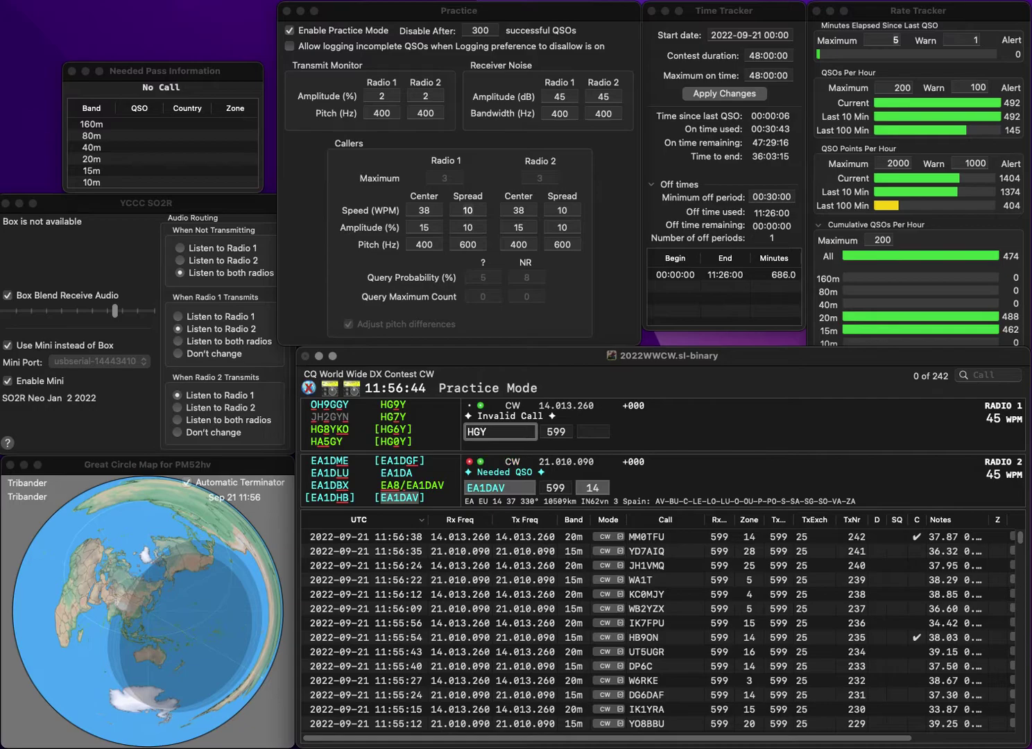
{"action": "key", "text": "Left"}
{"action": "type", "text": "6"}
{"action": "key", "text": "Return"}
{"action": "key", "text": "space"}
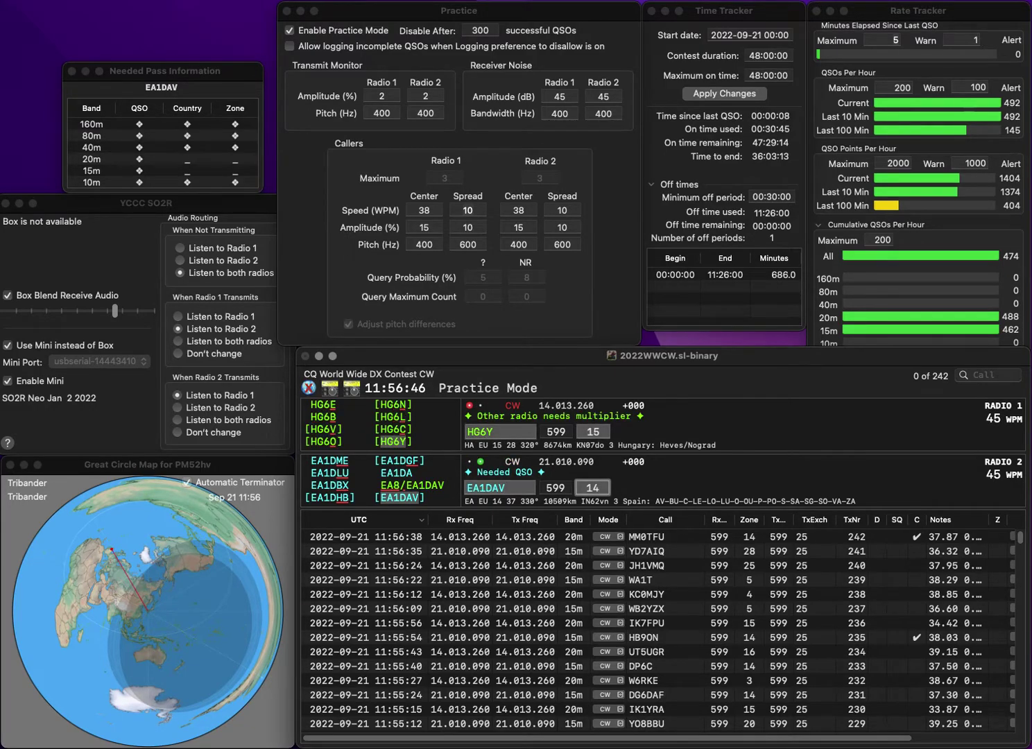
{"action": "key", "text": "Return"}
{"action": "key", "text": "space"}
{"action": "key", "text": "Return"}
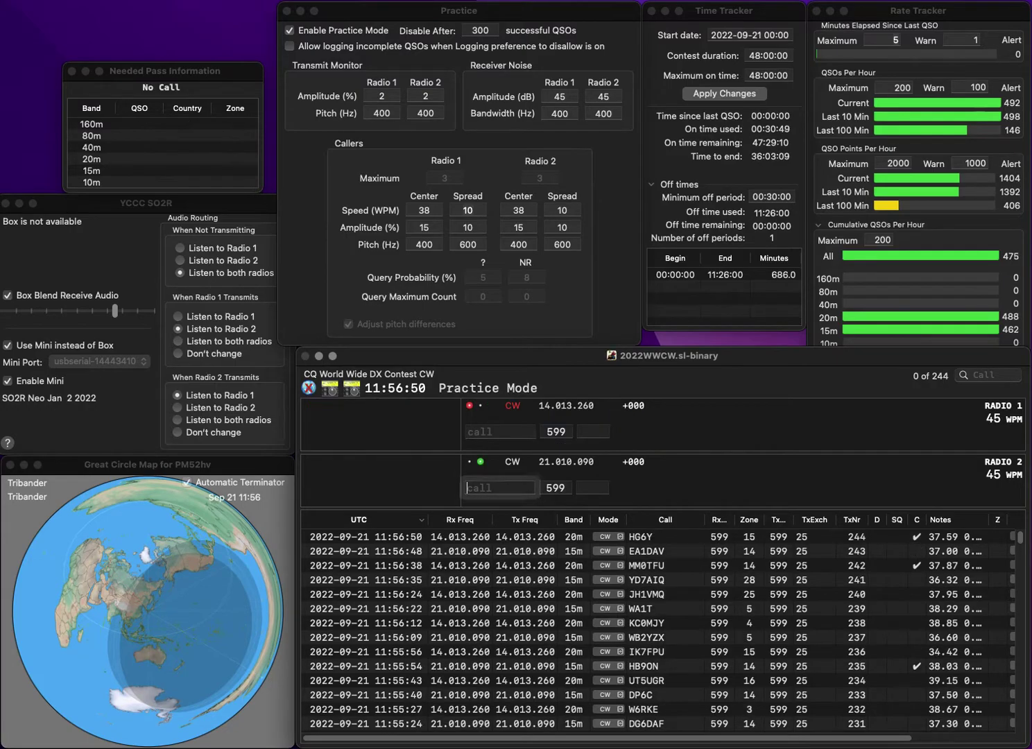
{"action": "type", "text": "VFZY"}
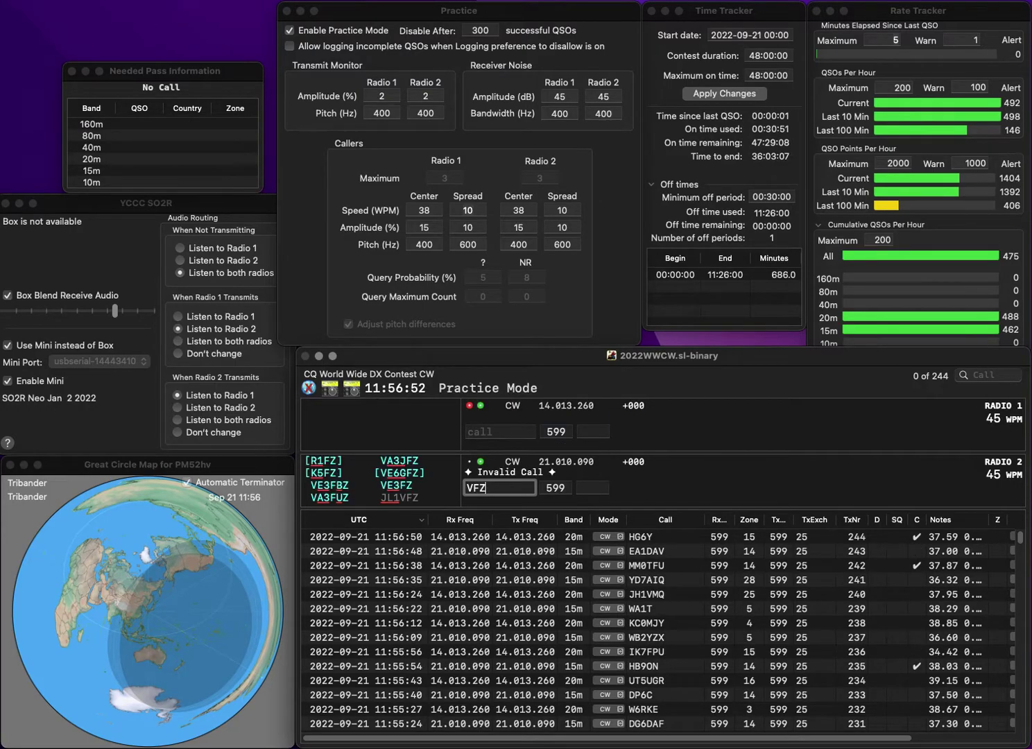
{"action": "key", "text": "Delete"}
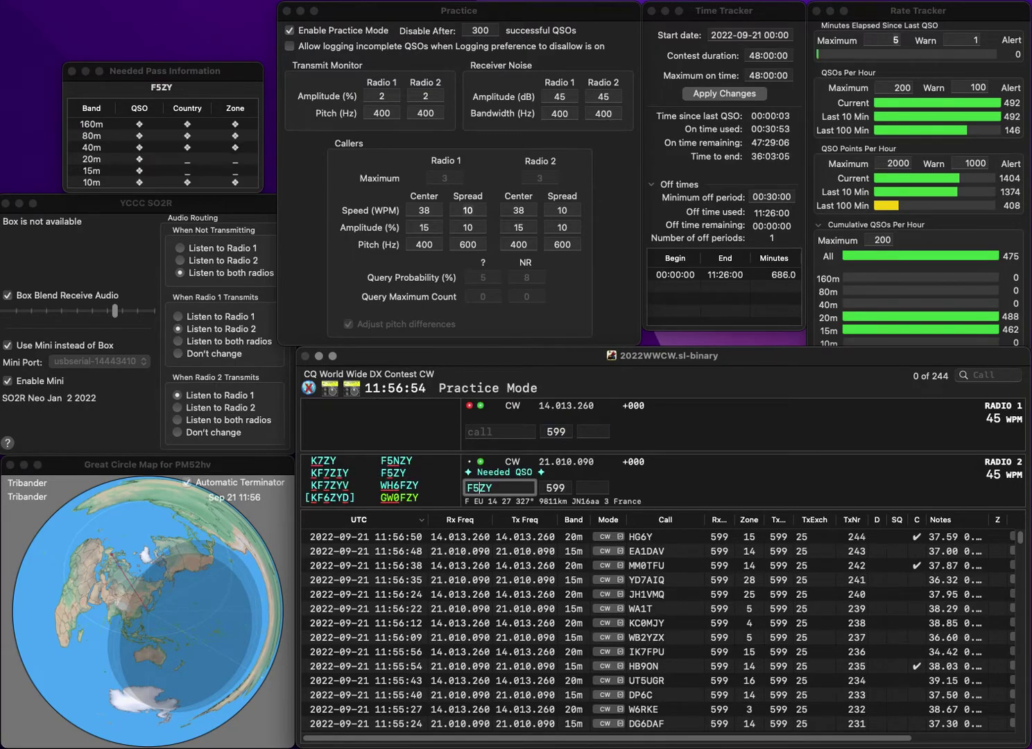
{"action": "key", "text": "Right"}
{"action": "type", "text": "5"}
{"action": "key", "text": "Return"}
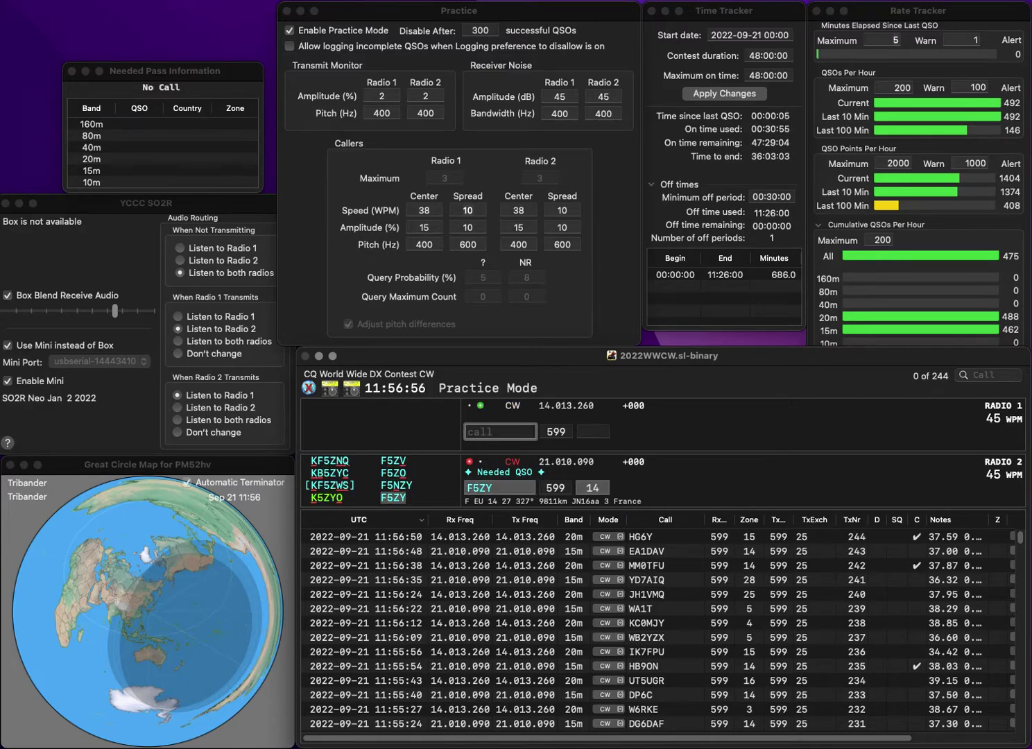
{"action": "type", "text": "KD5YPH"}
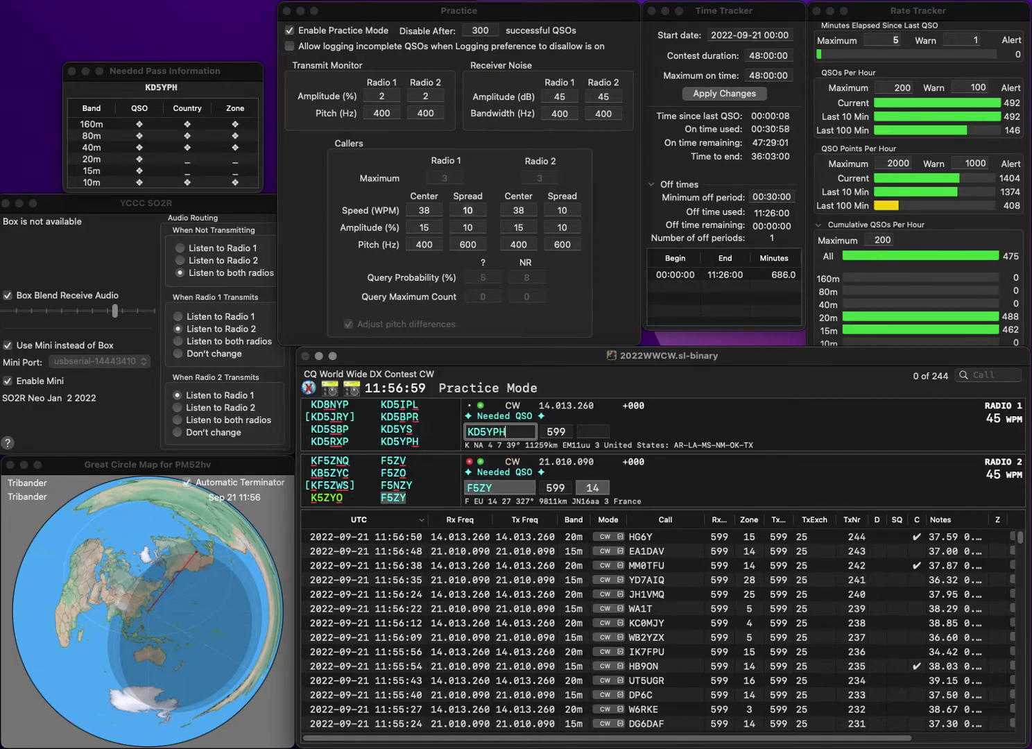
{"action": "key", "text": "Return"}
{"action": "type", "text": "4"}
{"action": "key", "text": "Return"}
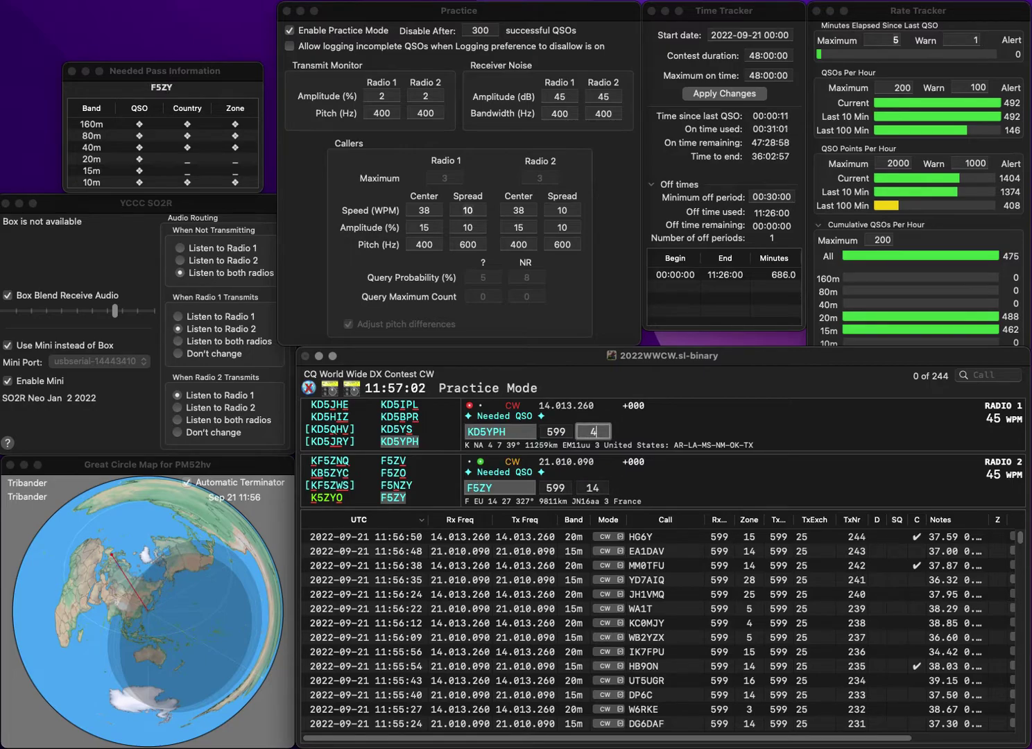
{"action": "key", "text": "Return"}
{"action": "type", "text": "KB7BGS"}
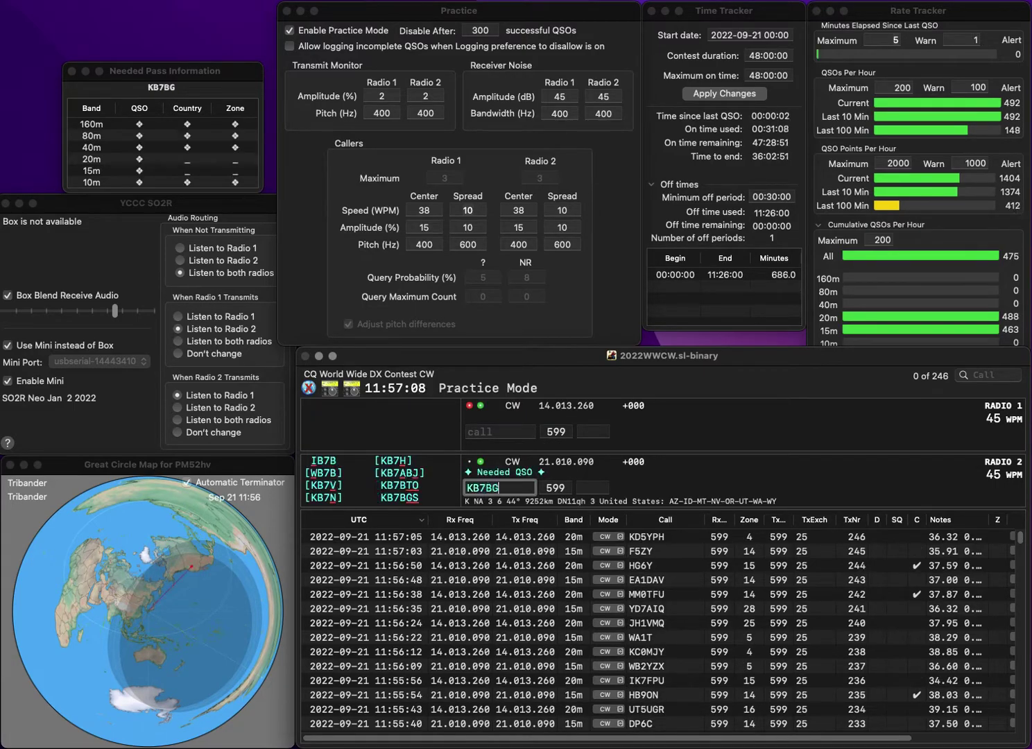
{"action": "key", "text": "Return"}
{"action": "type", "text": "KR2WX"}
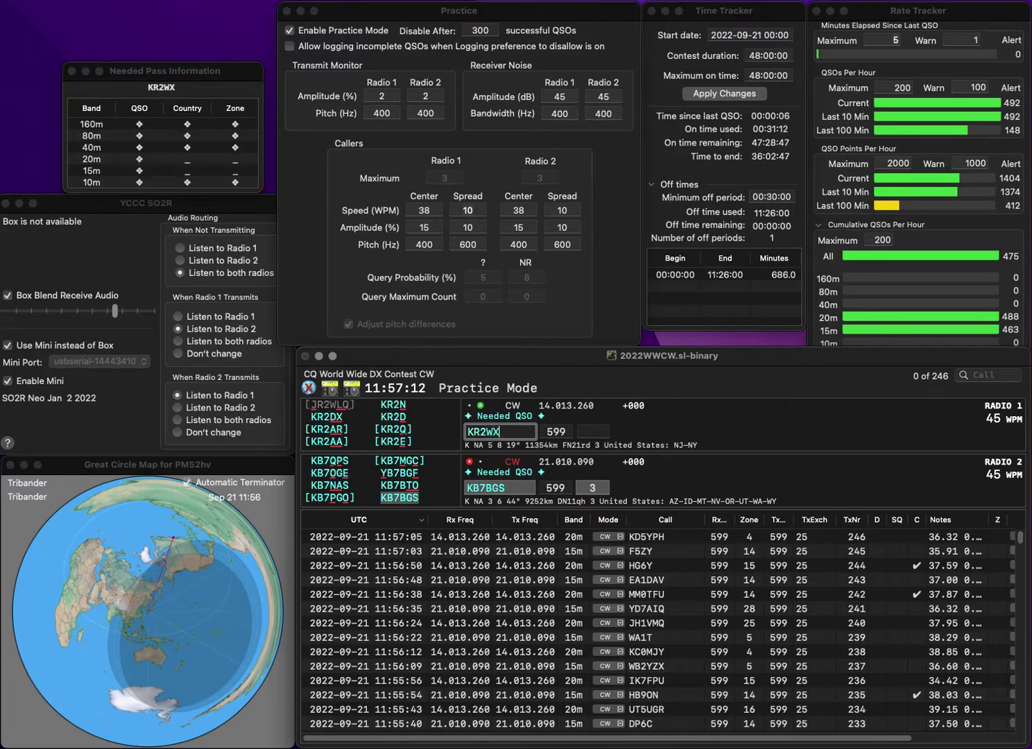
{"action": "key", "text": "space"}
{"action": "key", "text": "space"}
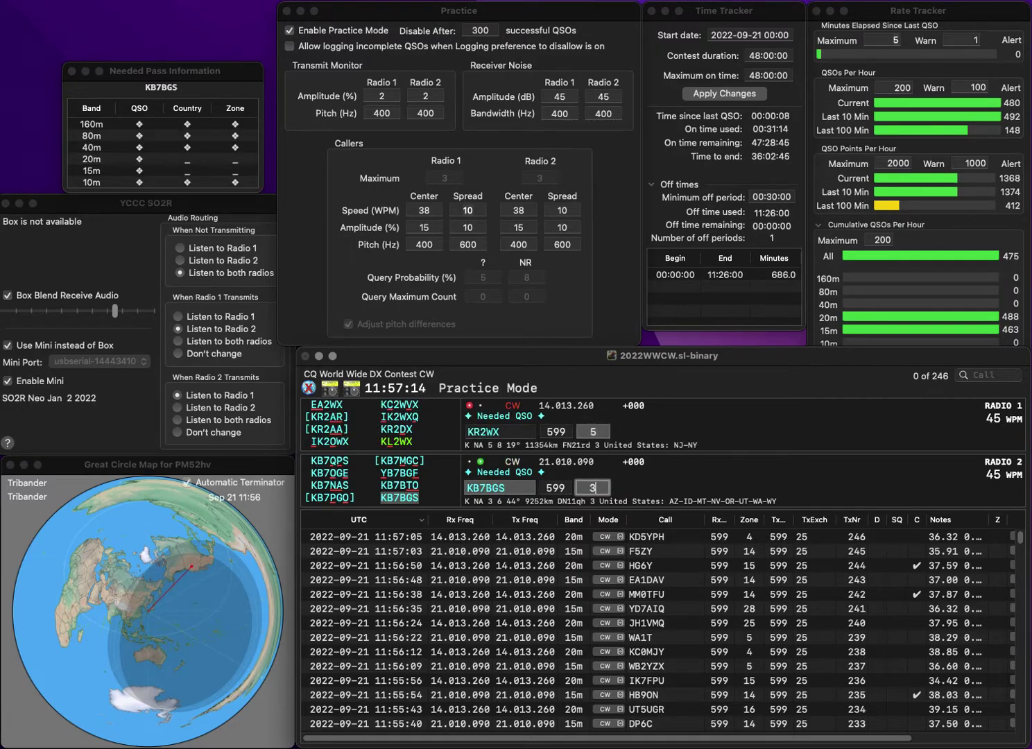
{"action": "key", "text": "Return"}
Correct the Radio 1 call to KL2WX and send the exchange
{"action": "key", "text": "space"}
{"action": "key", "text": "Right"}
{"action": "key", "text": "Right"}
{"action": "key", "text": "BackSpace"}
{"action": "type", "text": "L"}
{"action": "key", "text": "Return"}
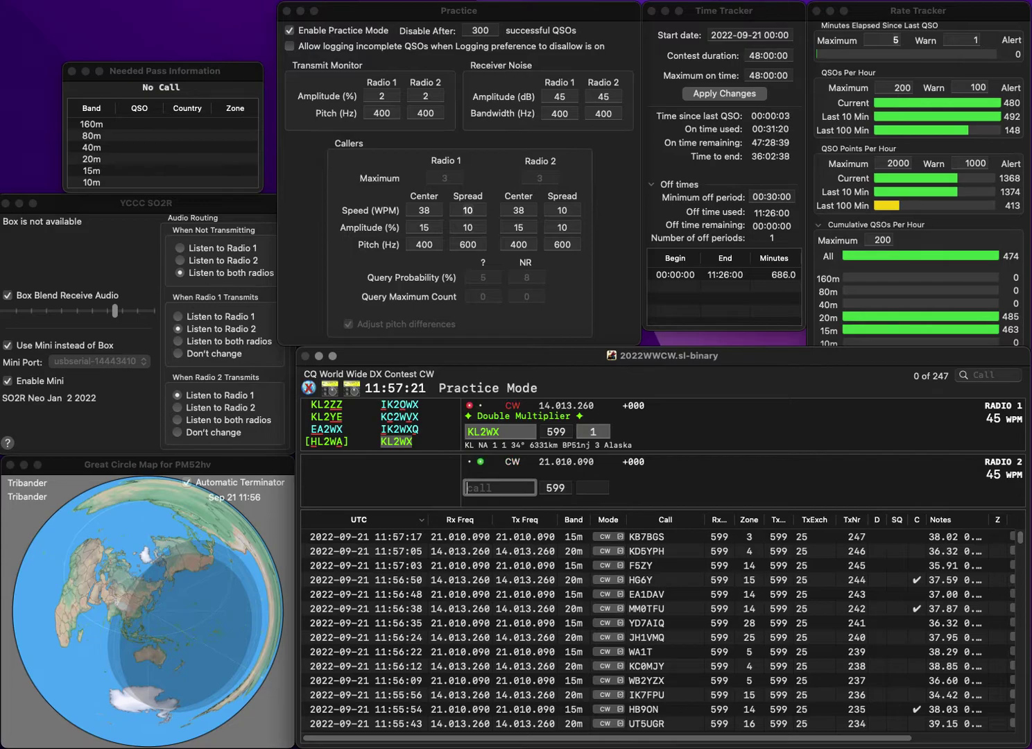
Enter caller WB8ASI on Radio 2, and log KL2WX with zone 1 and WB8ASI with zone 4
{"action": "type", "text": "WB8ASI"}
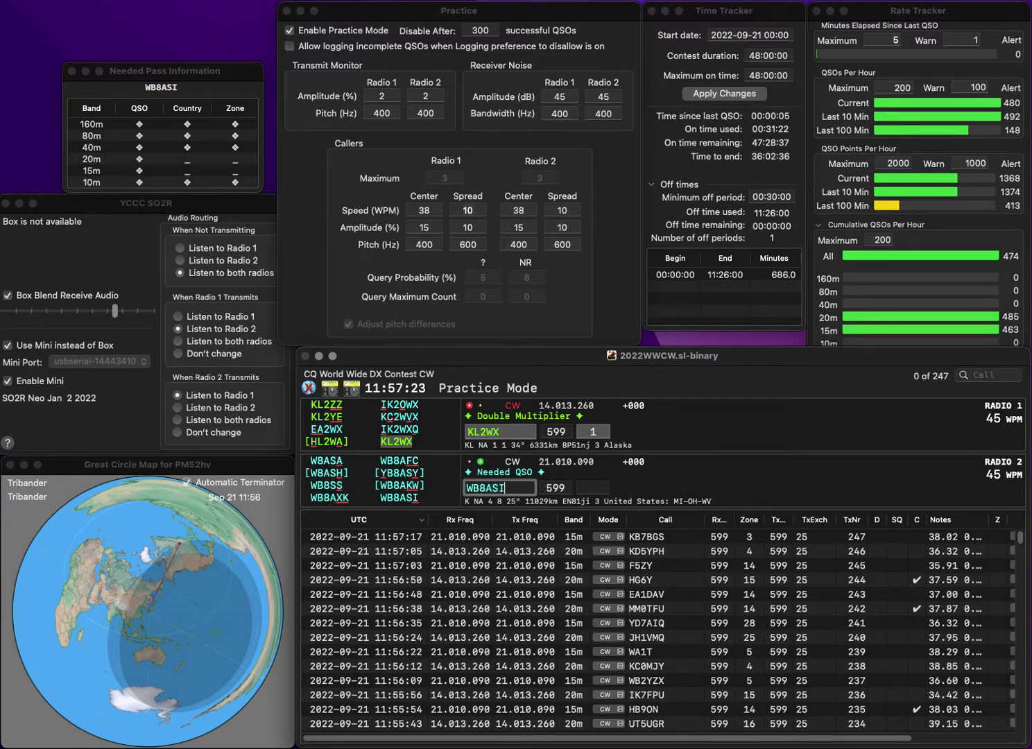
{"action": "key", "text": "Return"}
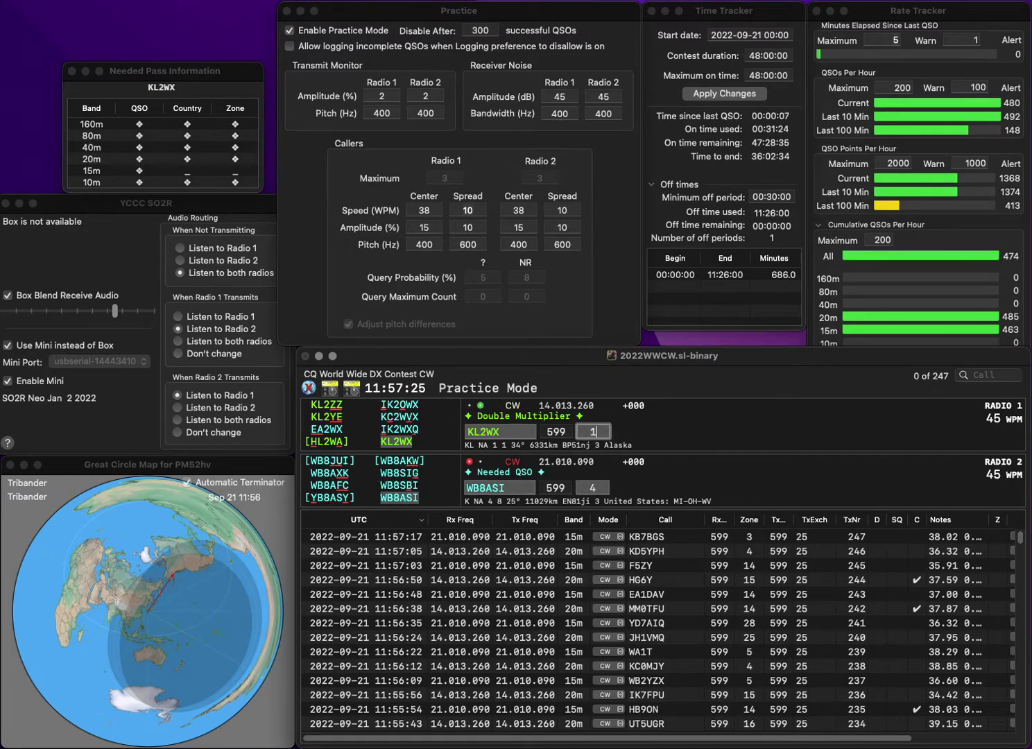
{"action": "key", "text": "grave"}
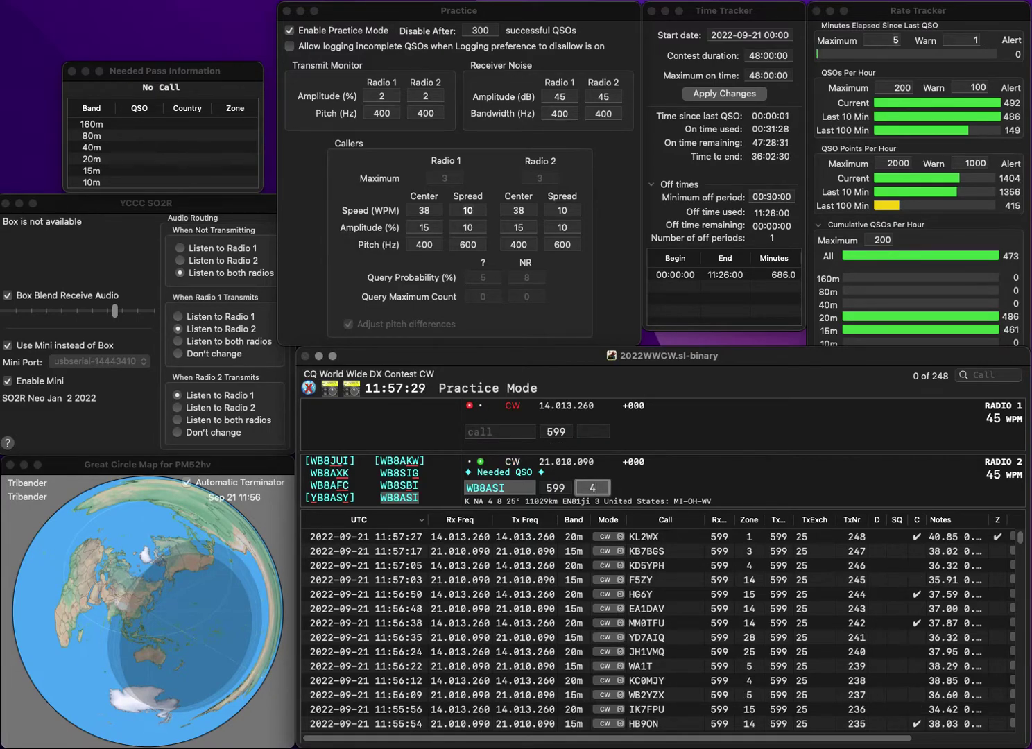
{"action": "key", "text": "Return"}
Enter caller NK4I on Radio 1 and HI8O on Radio 2, correcting the mistyped Radio 2 call, and send the exchanges
{"action": "type", "text": "NK4I"}
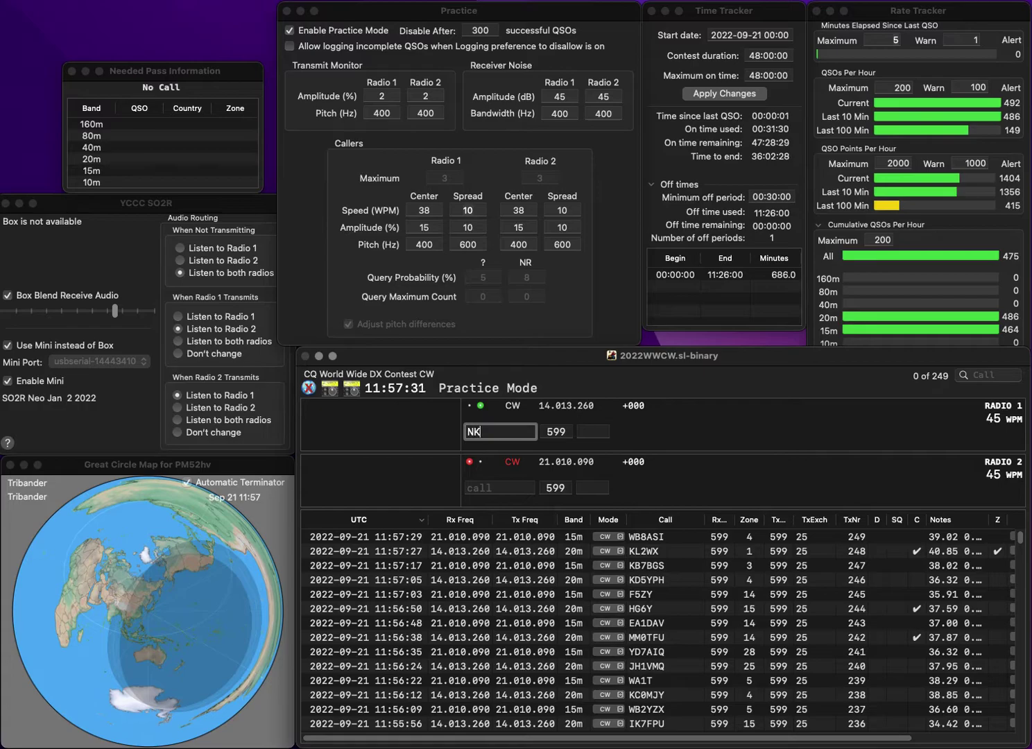
{"action": "key", "text": "Return"}
{"action": "type", "text": "HI90"}
{"action": "key", "text": "BackSpace"}
{"action": "key", "text": "BackSpace"}
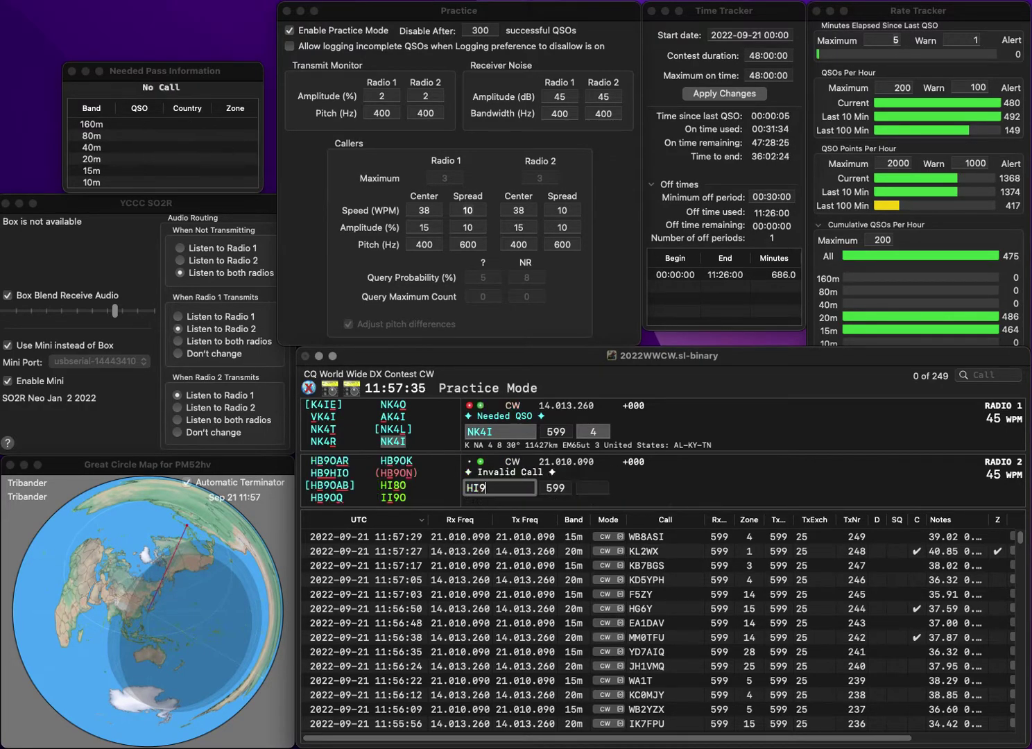
{"action": "type", "text": "8O"}
{"action": "key", "text": "Return"}
{"action": "key", "text": "Return"}
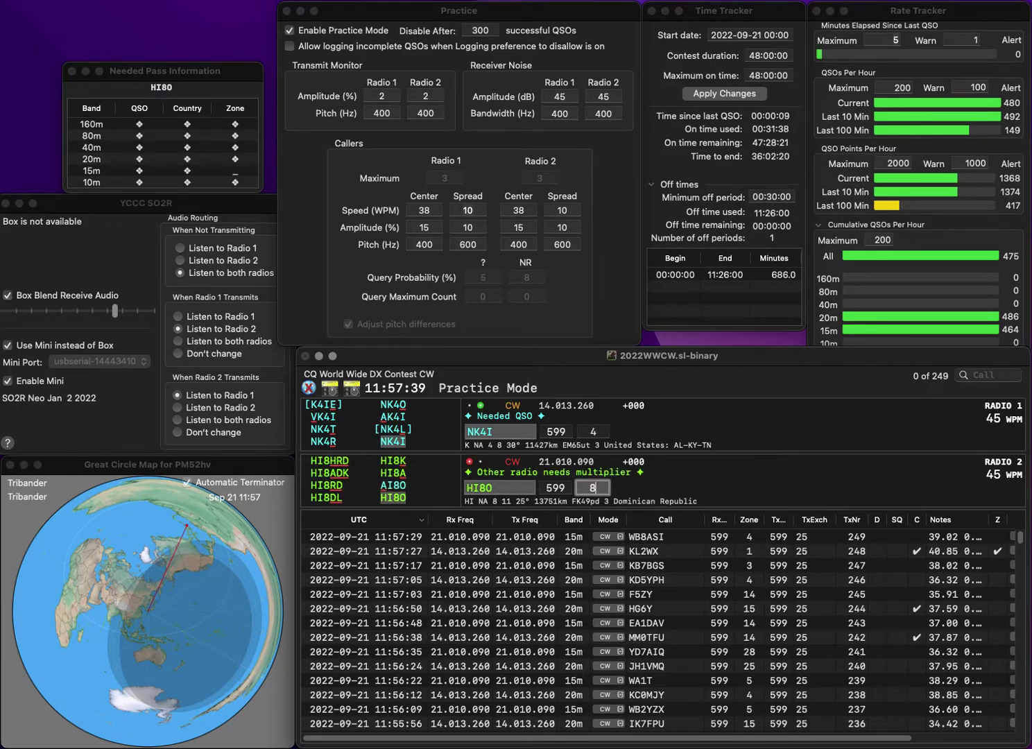
Log NK4I with zone 4 and HI8O with zone 8, starting the partial call W8 on Radio 1
{"action": "key", "text": "Return"}
{"action": "type", "text": "W8"}
{"action": "key", "text": "Return"}
{"action": "type", "text": "VE1MM"}
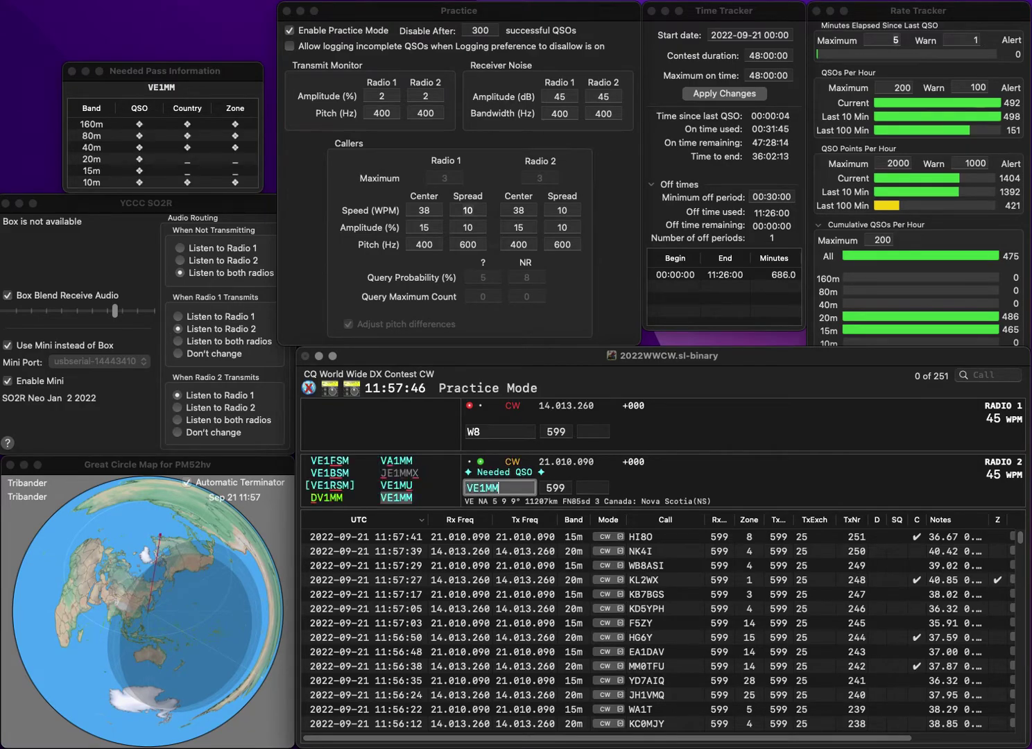
{"action": "key", "text": "Return"}
{"action": "type", "text": "EWH"}
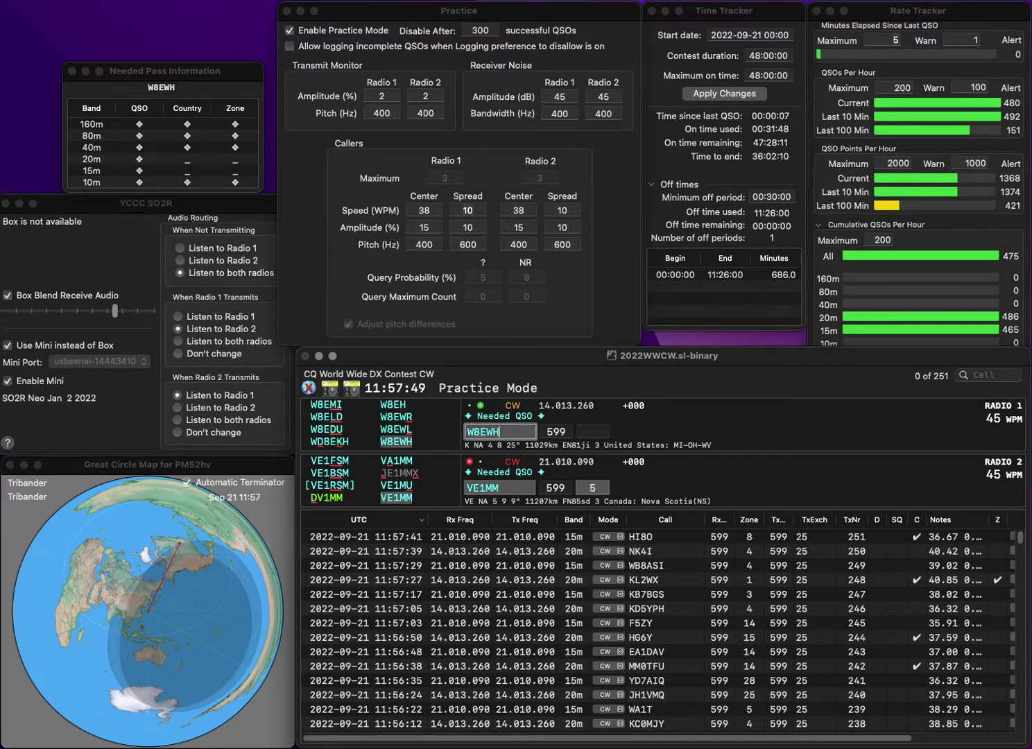
{"action": "key", "text": "Return"}
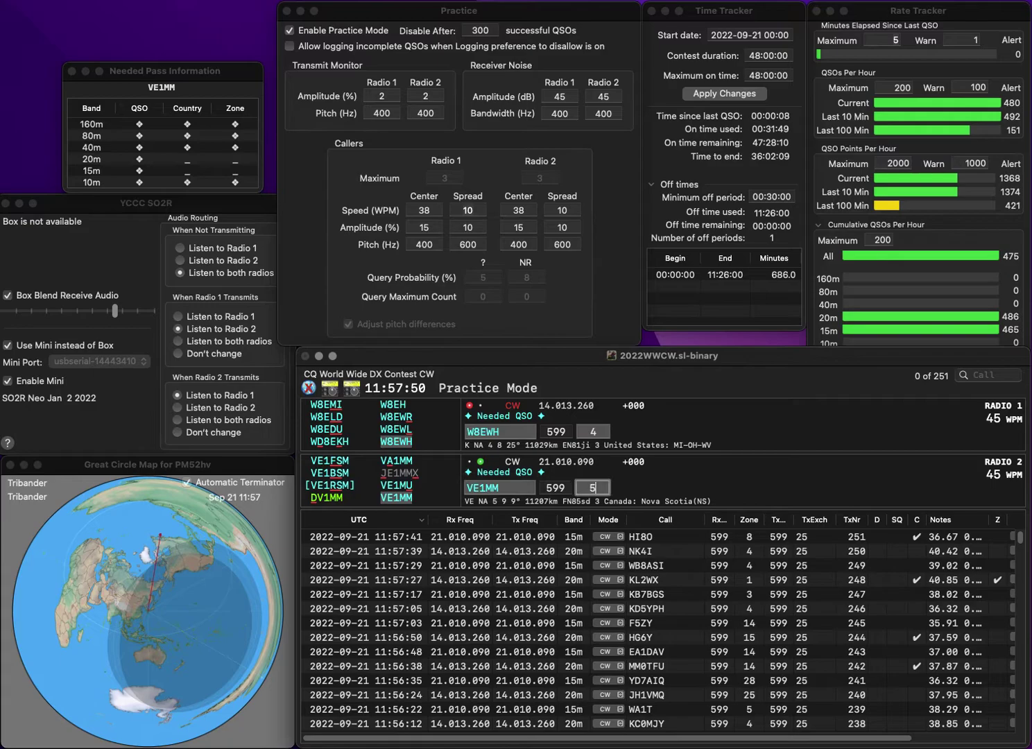
{"action": "key", "text": "Return"}
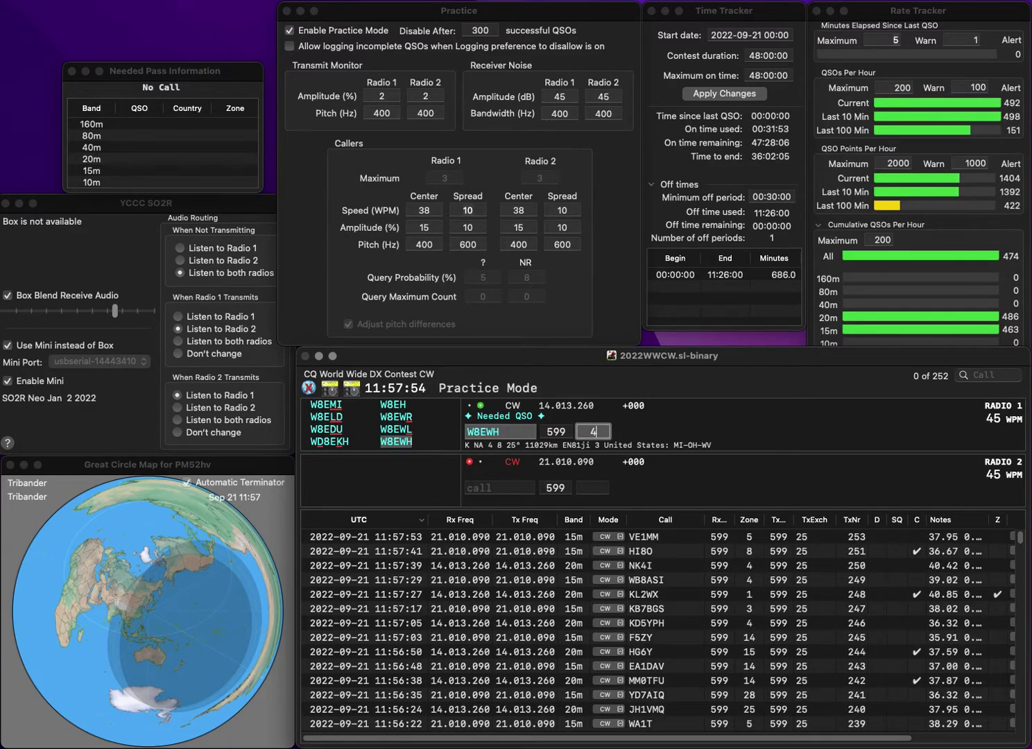
{"action": "key", "text": "Return"}
{"action": "type", "text": "WC7F"}
{"action": "key", "text": "Return"}
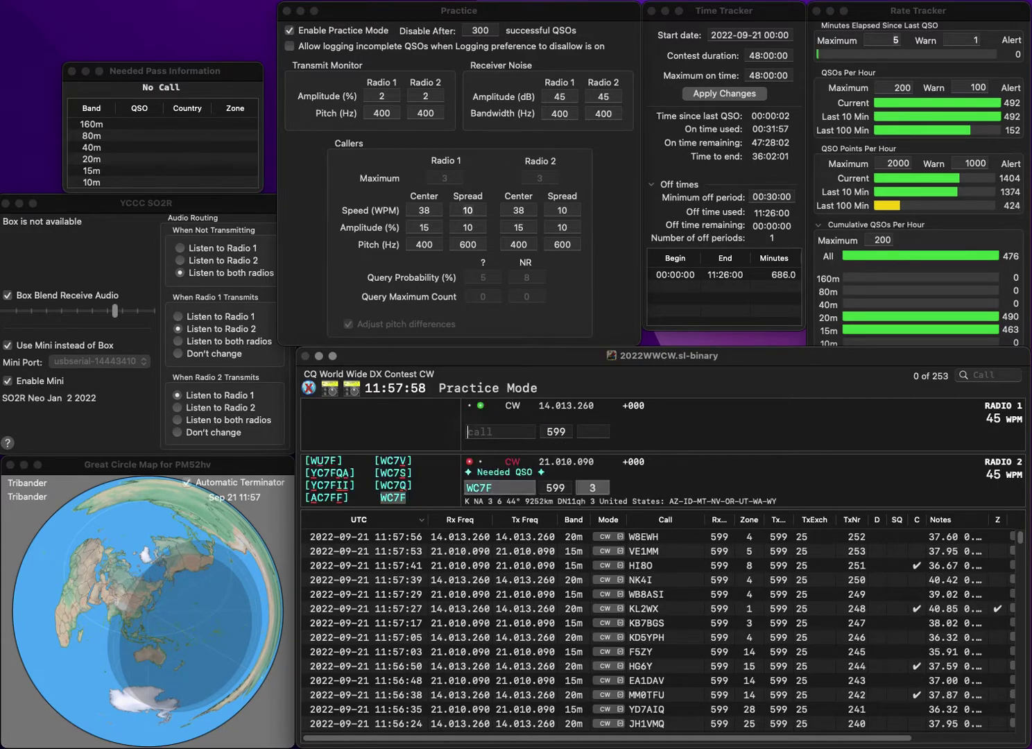
{"action": "type", "text": "SP8V"}
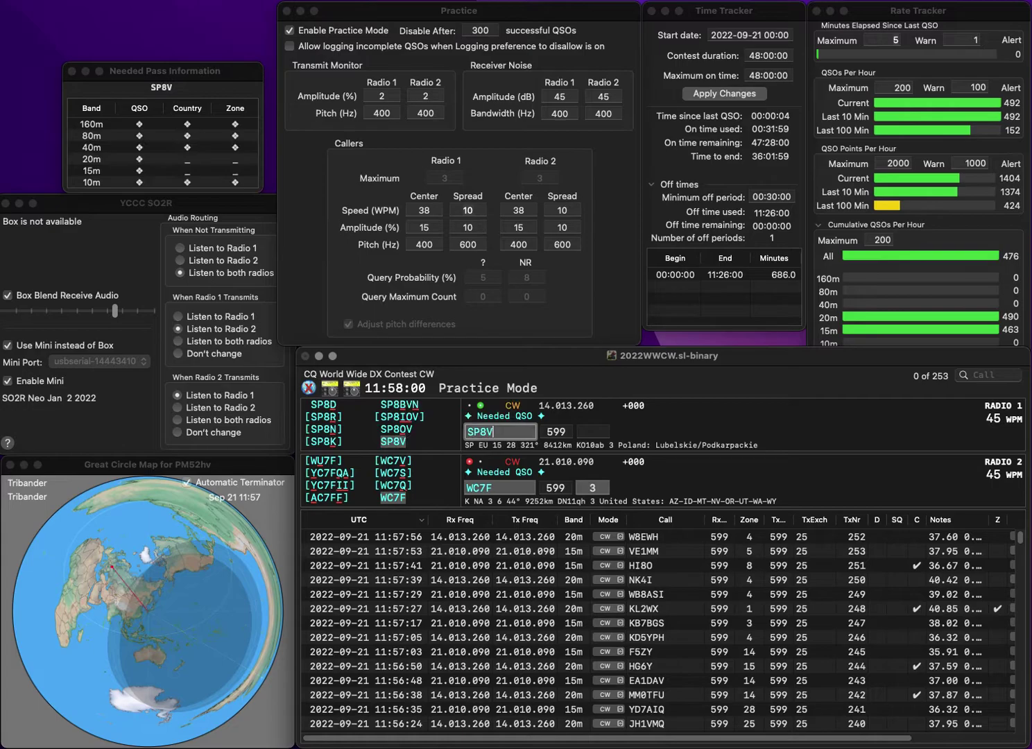
{"action": "key", "text": "Return"}
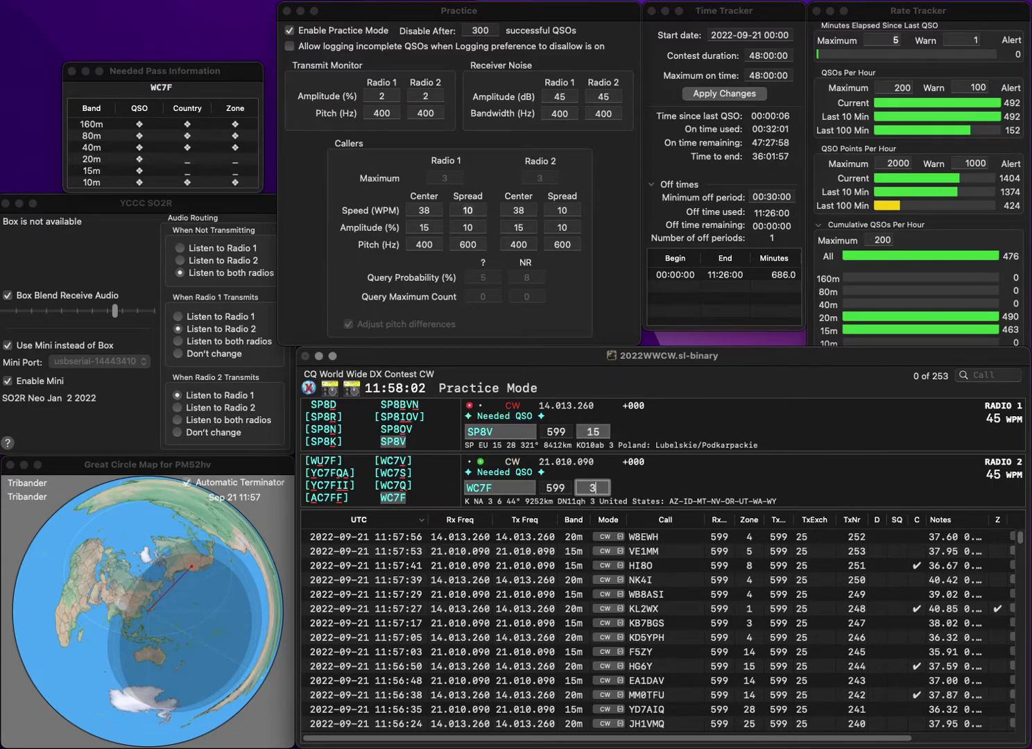
{"action": "key", "text": "Return"}
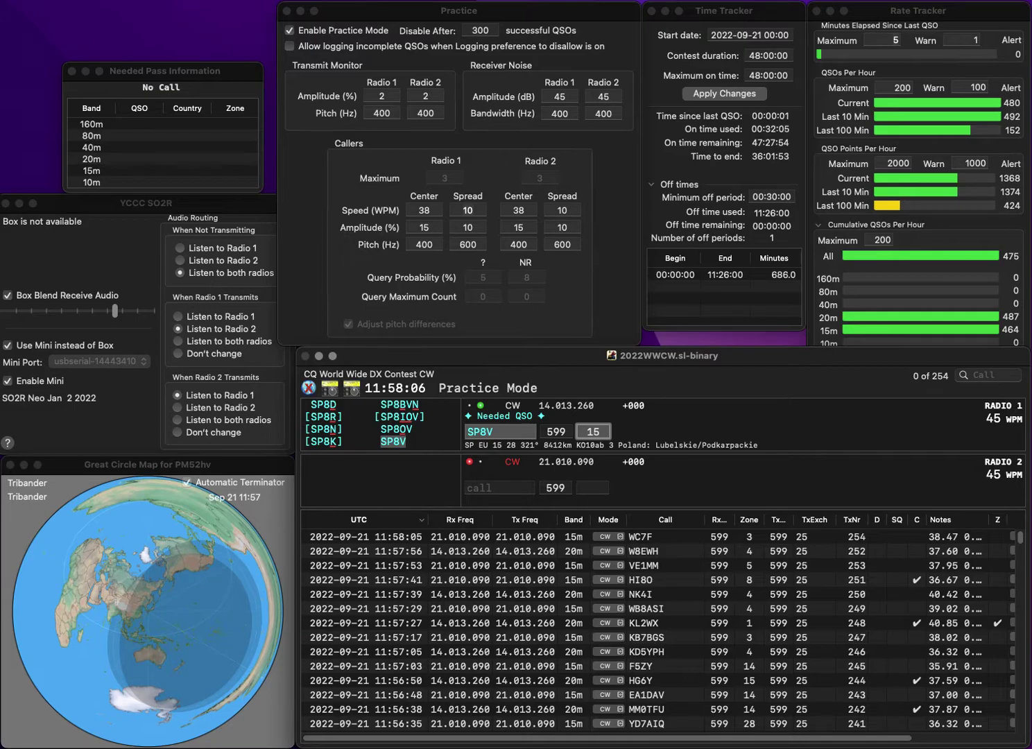
{"action": "key", "text": "Return"}
Enter callers F6DCW on Radio 2 and W9HEM on Radio 1, correct the Radio 2 call to F6BCW, and send the exchanges
{"action": "type", "text": "F6DCW"}
{"action": "key", "text": "Return"}
{"action": "type", "text": "W9HEM"}
{"action": "key", "text": "Return"}
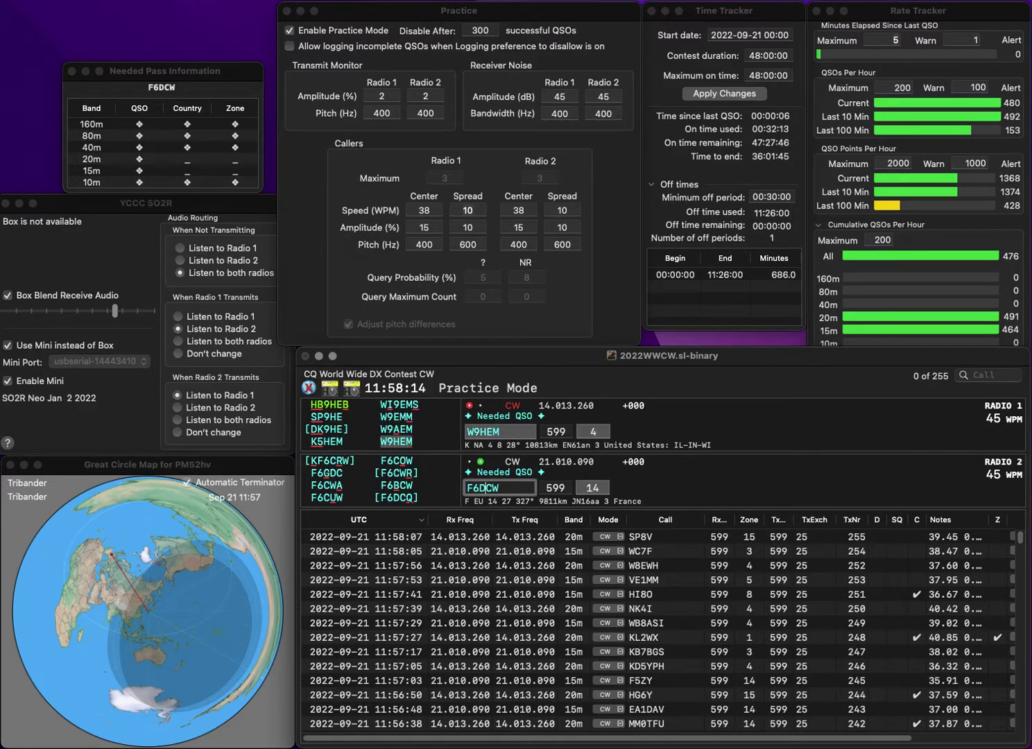
{"action": "key", "text": "BackSpace"}
{"action": "type", "text": "B"}
{"action": "key", "text": "Return"}
{"action": "key", "text": "space"}
{"action": "key", "text": "Return"}
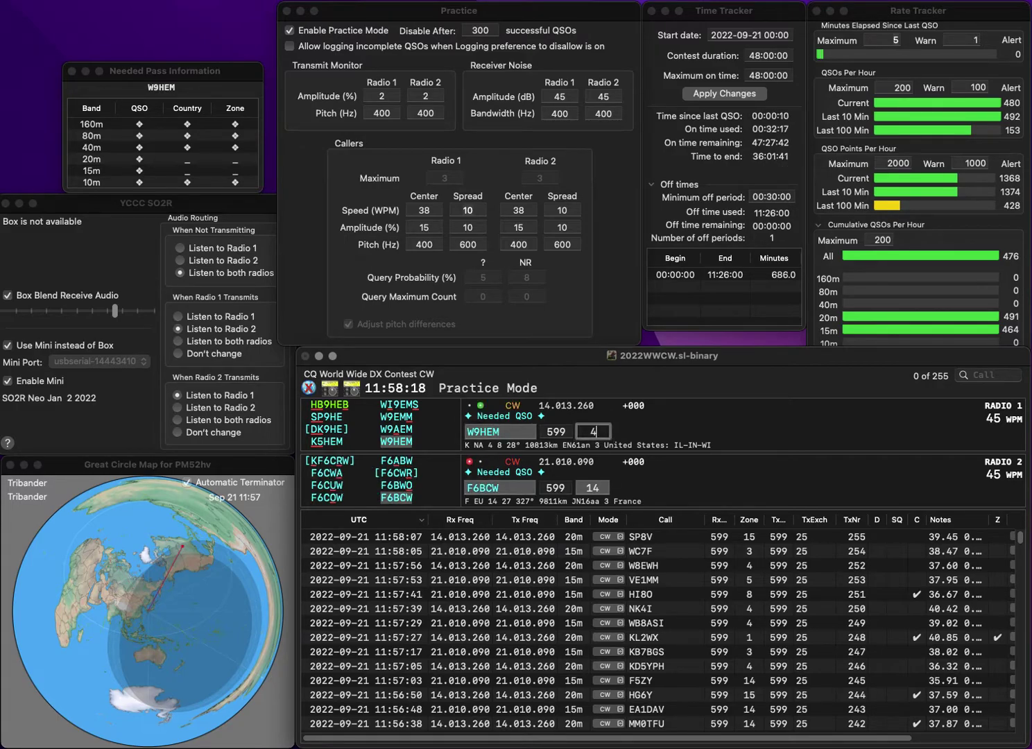
{"action": "key", "text": "Return"}
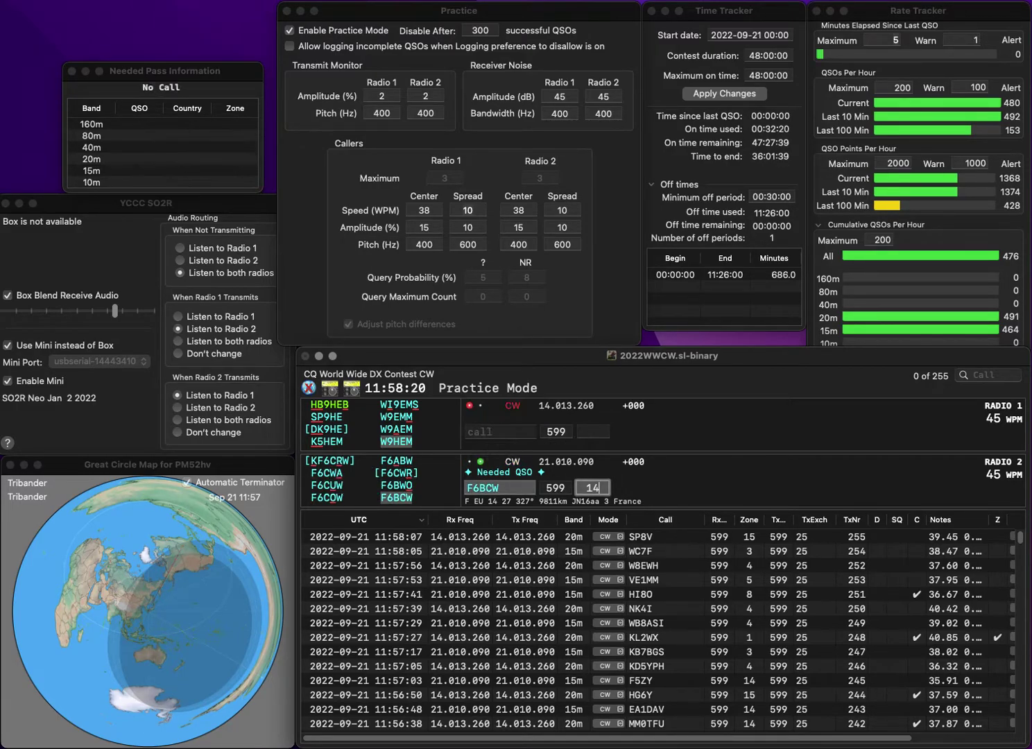
{"action": "key", "text": "Return"}
{"action": "type", "text": "W4"}
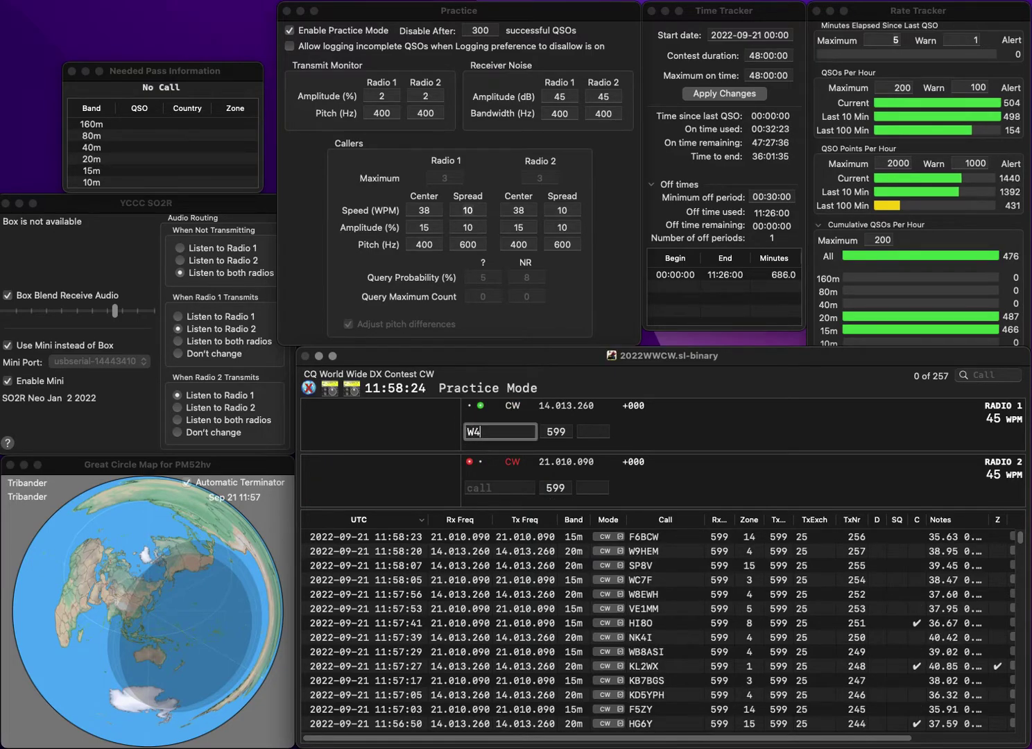
{"action": "type", "text": "Z"}
{"action": "key", "text": "Return"}
{"action": "type", "text": "WA7PVE"}
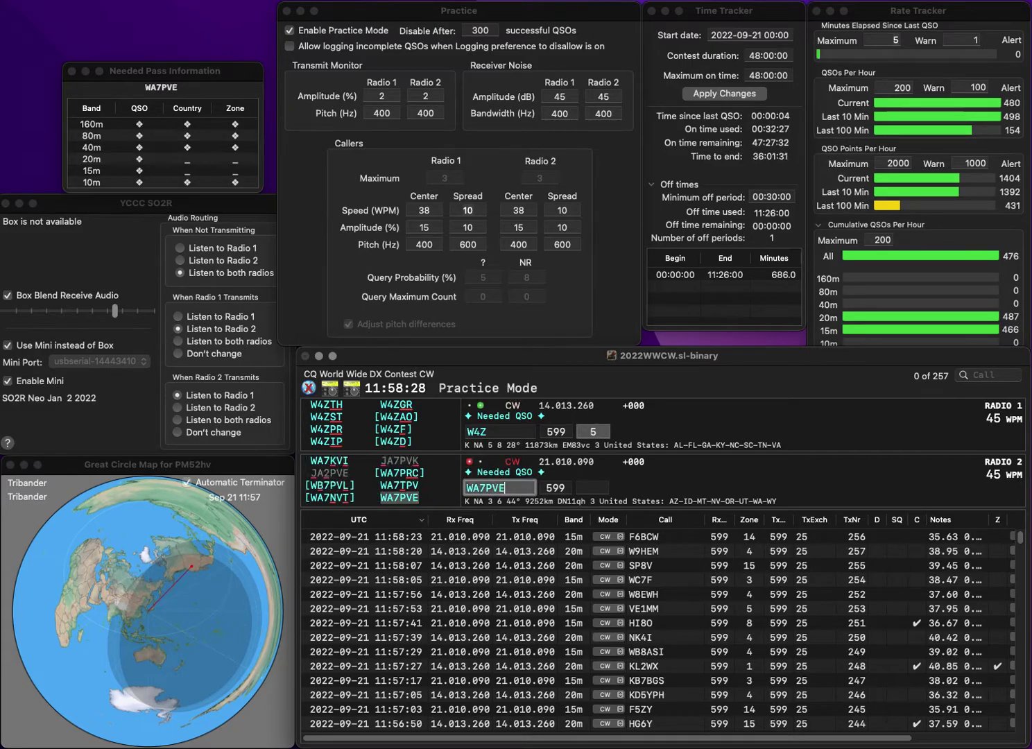
{"action": "key", "text": "Return"}
{"action": "type", "text": "S"}
{"action": "key", "text": "Return"}
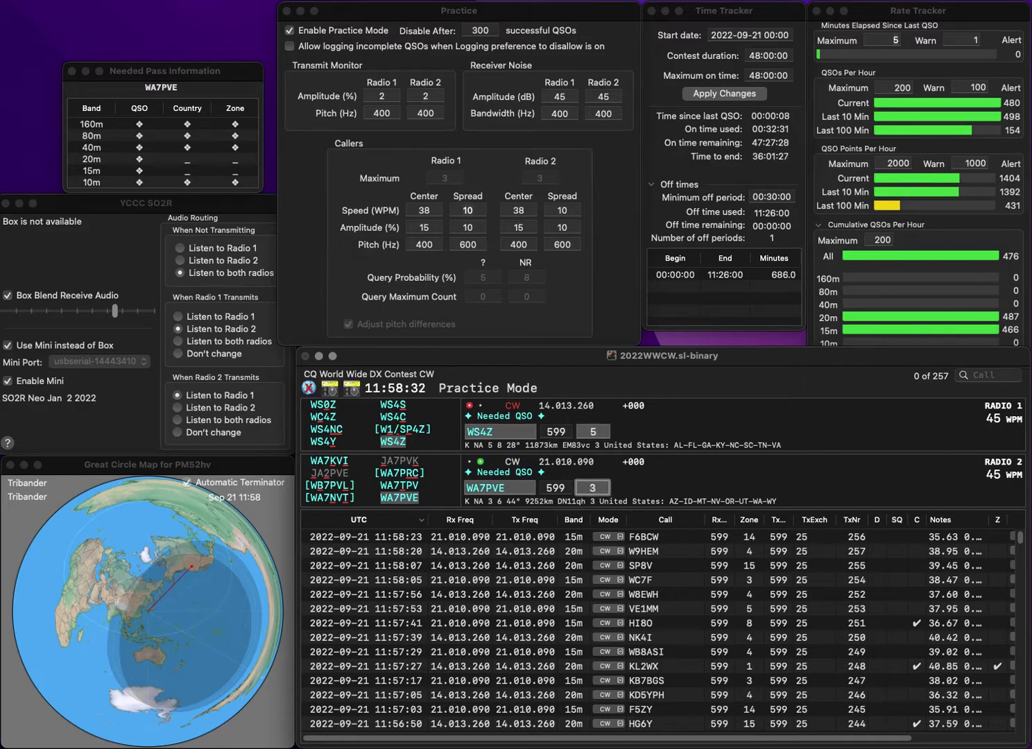
{"action": "key", "text": "Return"}
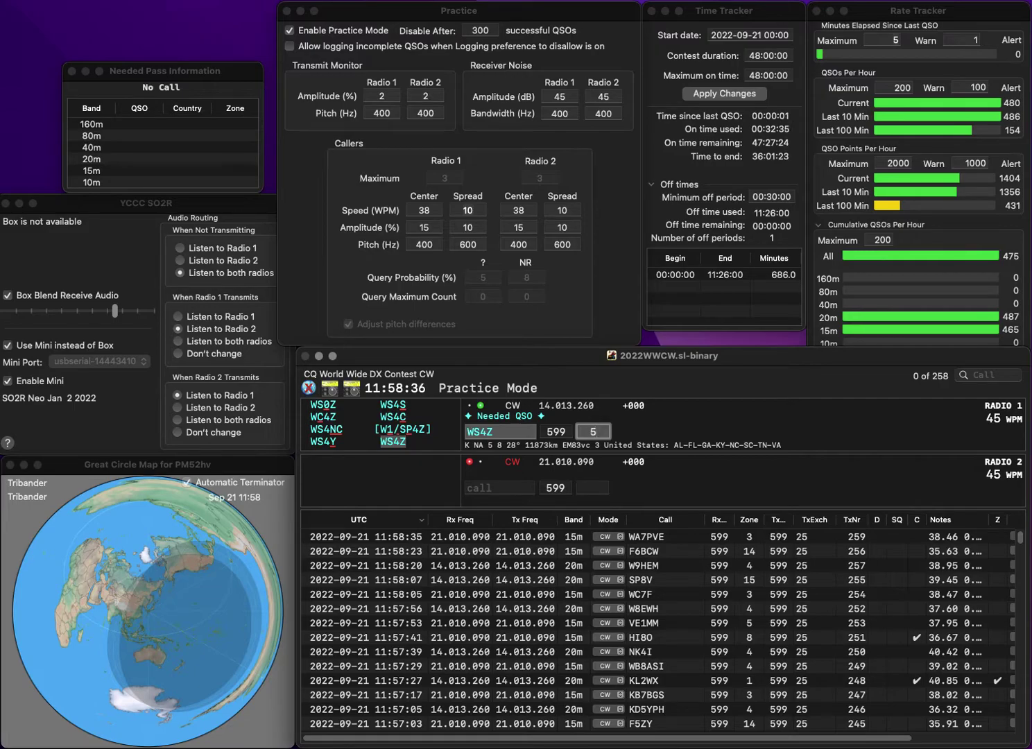
{"action": "key", "text": "Return"}
{"action": "type", "text": "Y"}
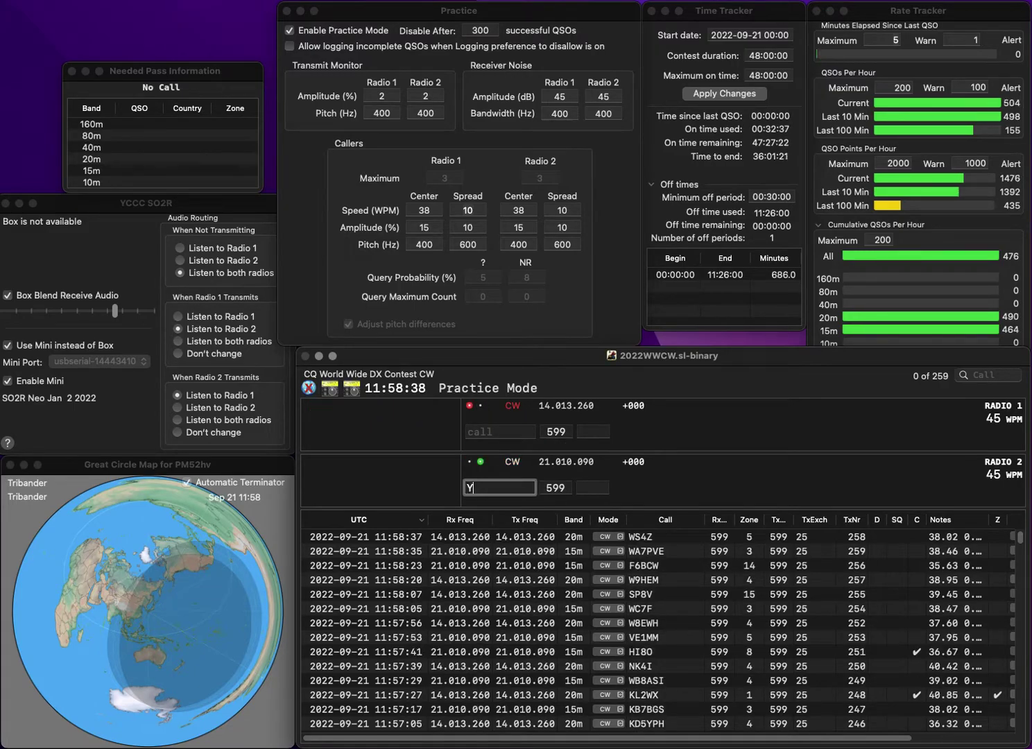
{"action": "type", "text": "D9PSY"}
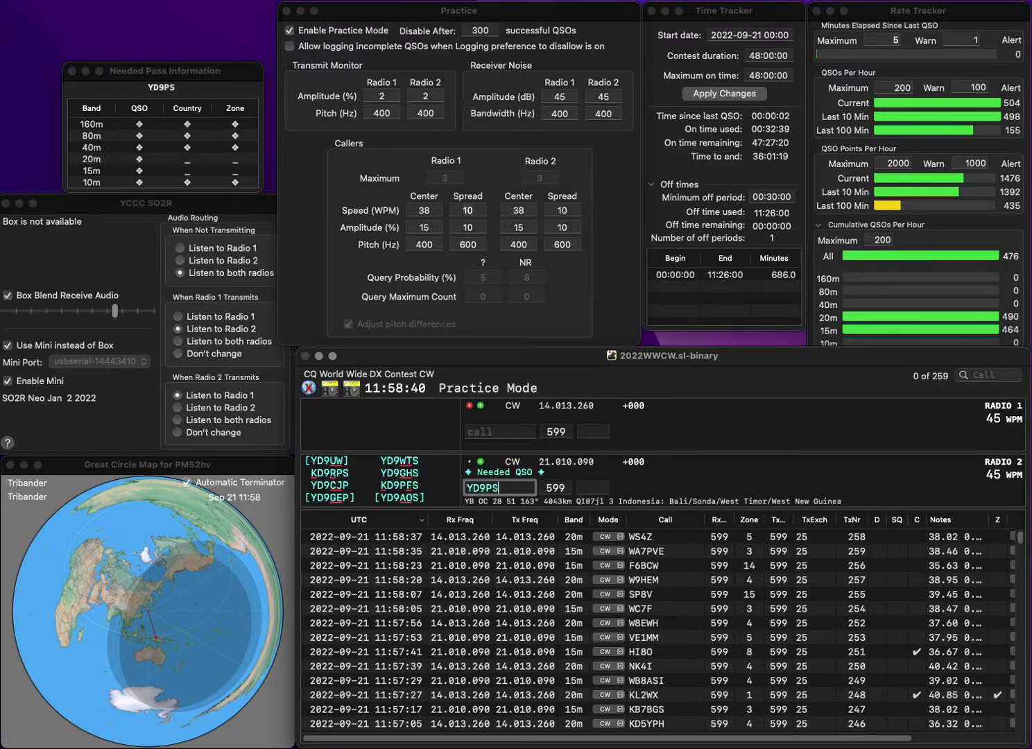
{"action": "key", "text": "Return"}
{"action": "key", "text": "Return"}
{"action": "key", "text": "BackSpace"}
{"action": "key", "text": "BackSpace"}
{"action": "type", "text": "HY"}
{"action": "key", "text": "Return"}
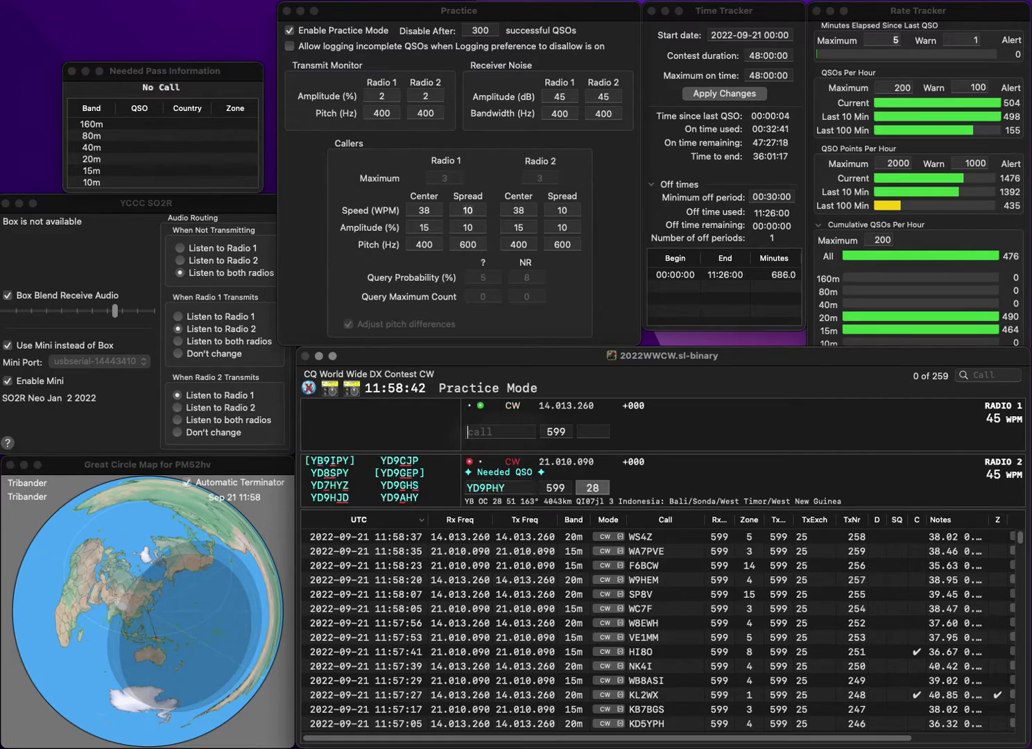
{"action": "type", "text": "3FJ"}
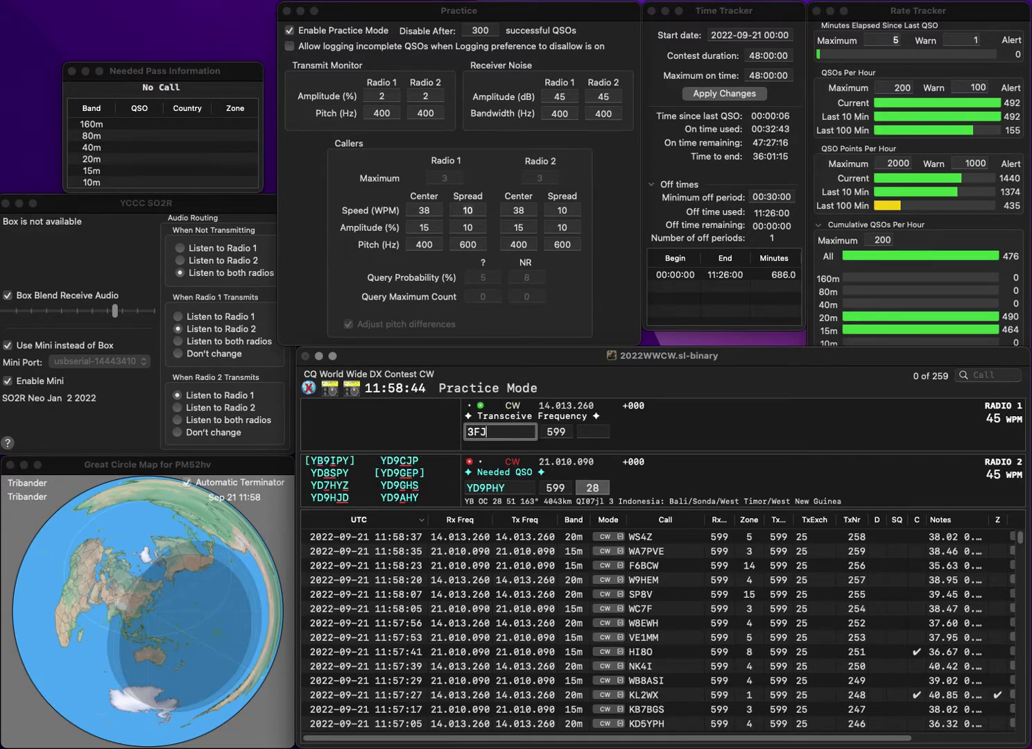
{"action": "type", "text": "K"}
{"action": "type", "text": "CA"}
{"action": "key", "text": "Return"}
{"action": "key", "text": "BackSpace"}
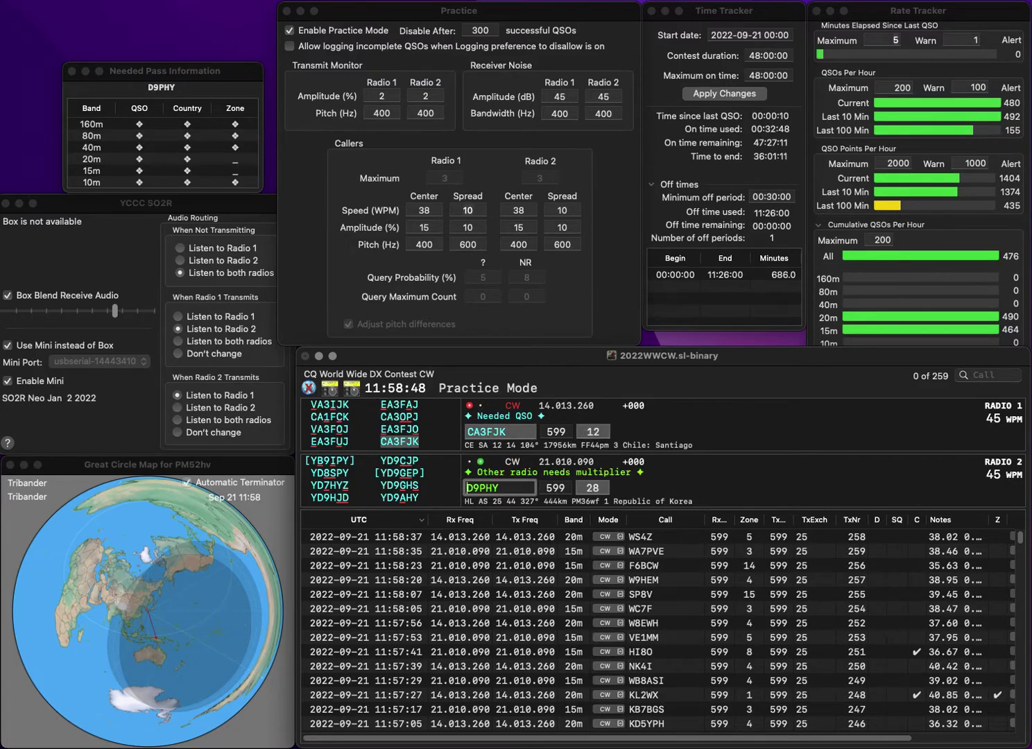
{"action": "type", "text": "K"}
{"action": "key", "text": "Return"}
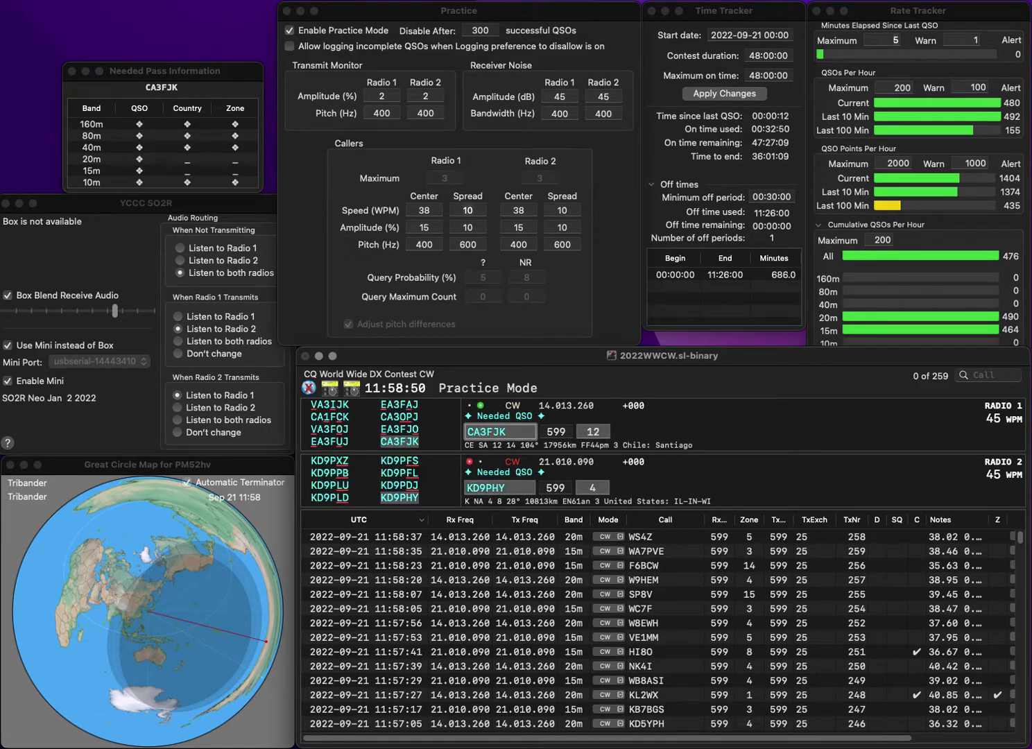
Correct the Radio 1 call to KA3FJK and send the exchange
{"action": "key", "text": "Delete"}
{"action": "type", "text": "K"}
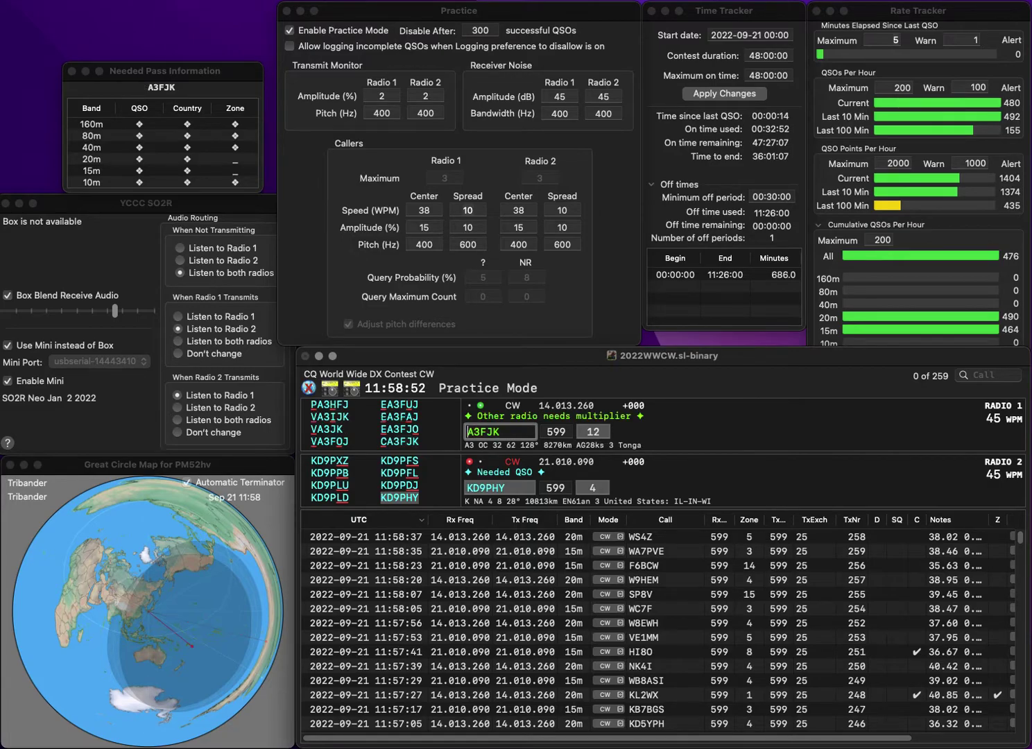
{"action": "key", "text": "Return"}
{"action": "key", "text": "Return"}
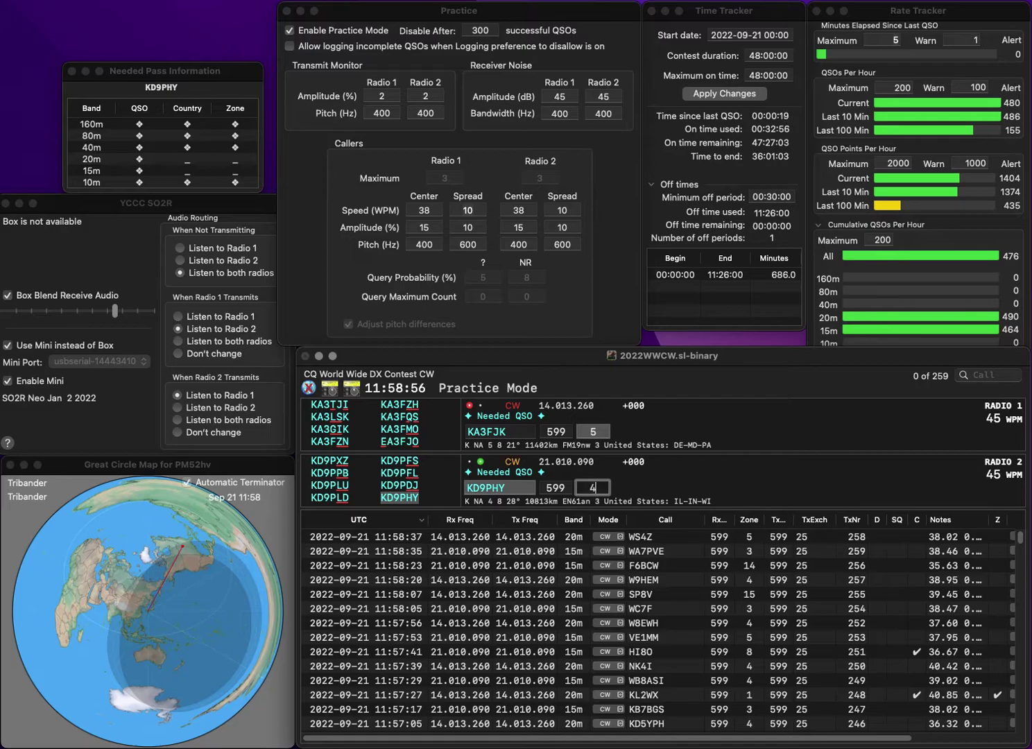
{"action": "key", "text": "ctrl+k"}
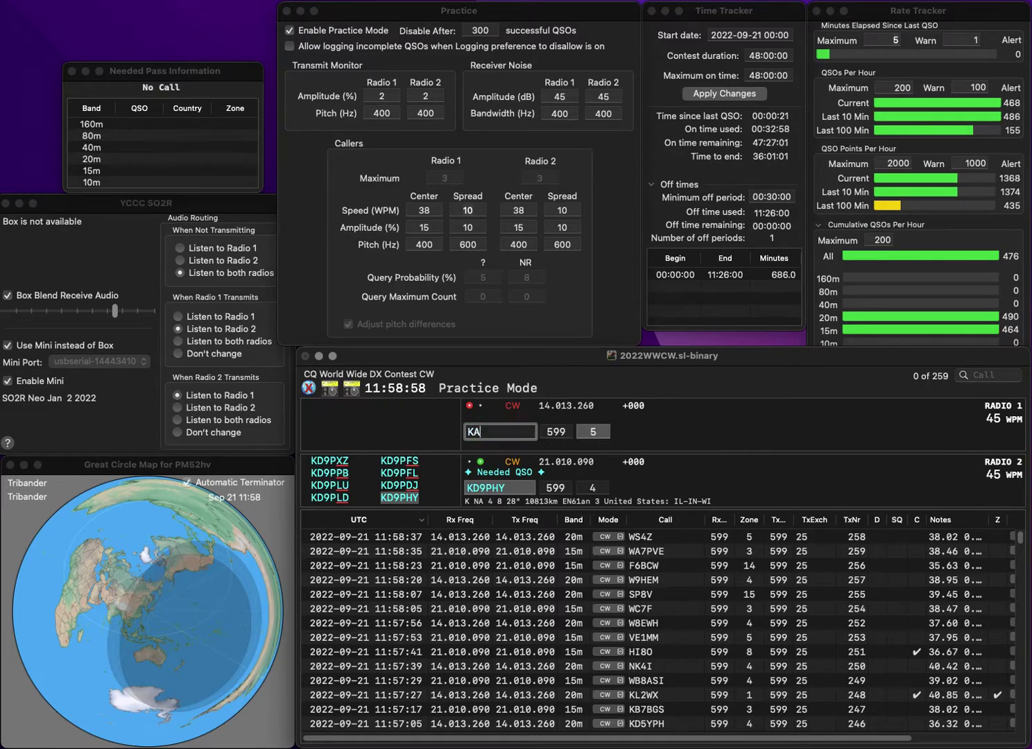
{"action": "key", "text": "BackSpace"}
{"action": "type", "text": "B3SJY"}
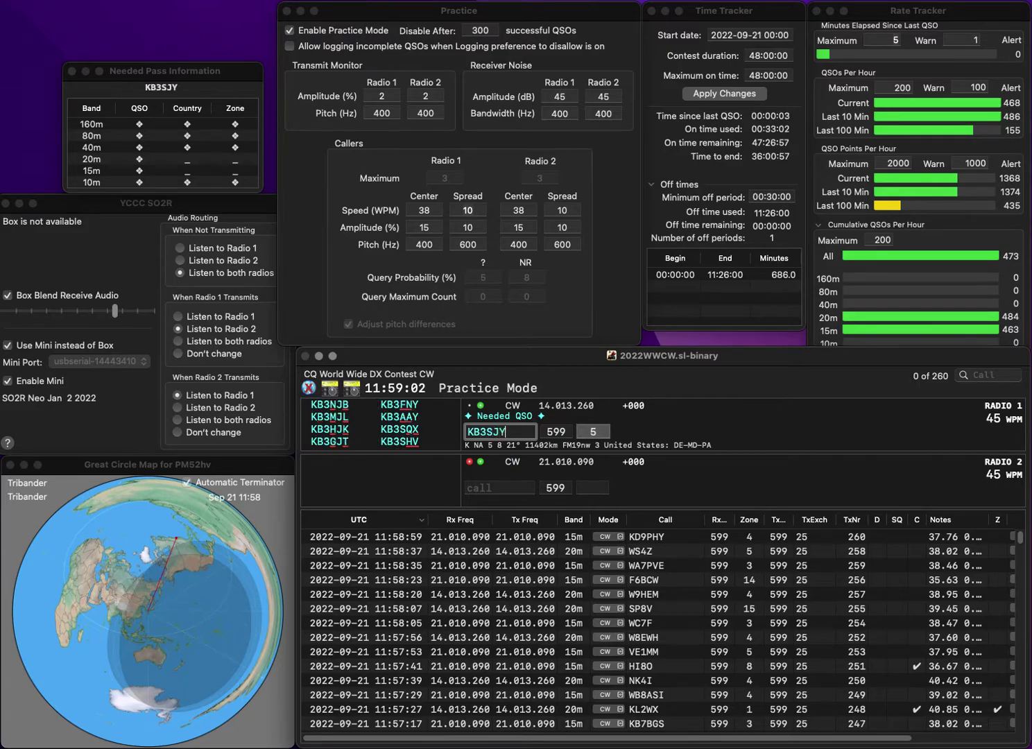
{"action": "key", "text": "Return"}
{"action": "key", "text": "Return"}
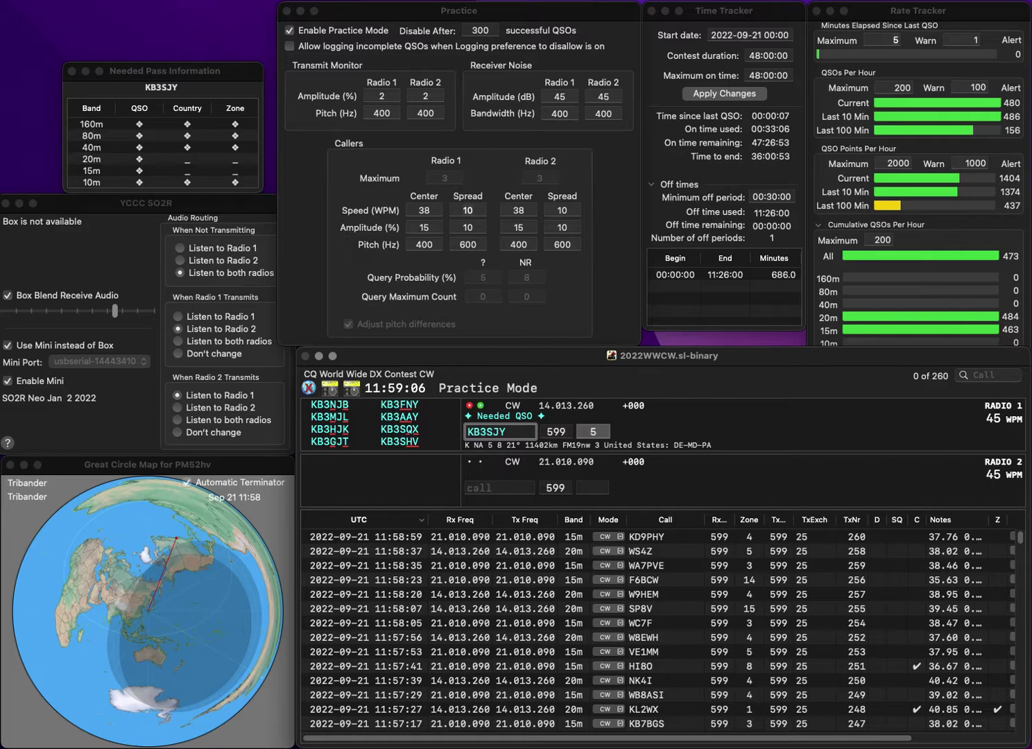
{"action": "key", "text": "BackSpace"}
{"action": "type", "text": "HJK"}
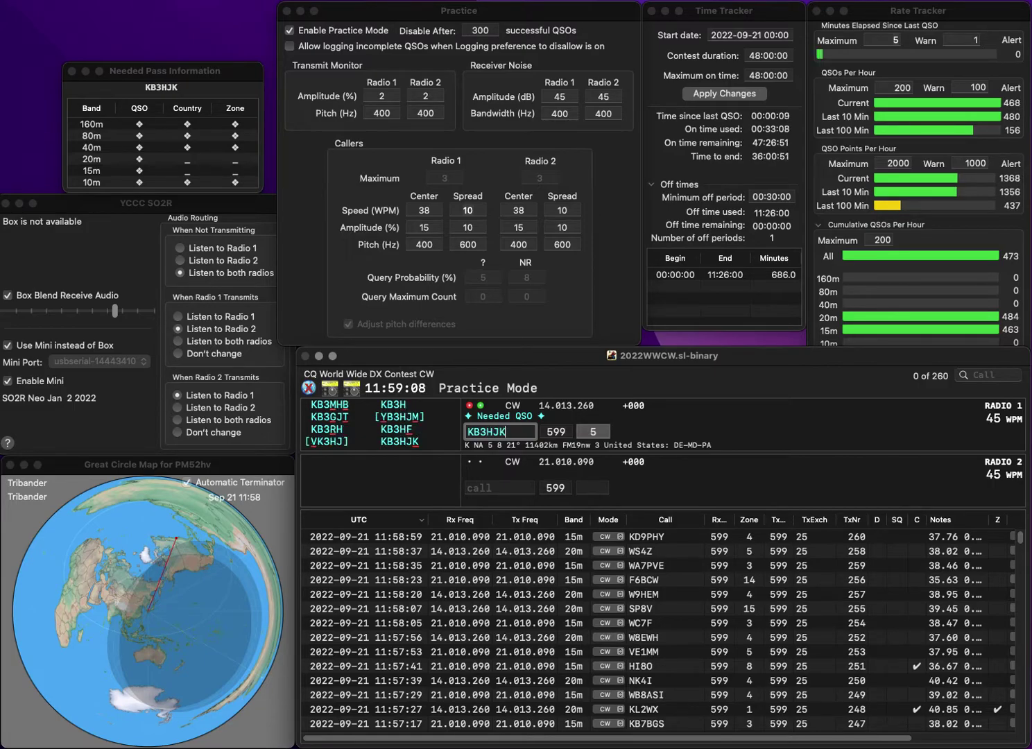
{"action": "key", "text": "BackSpace"}
{"action": "type", "text": "K"}
{"action": "key", "text": "Return"}
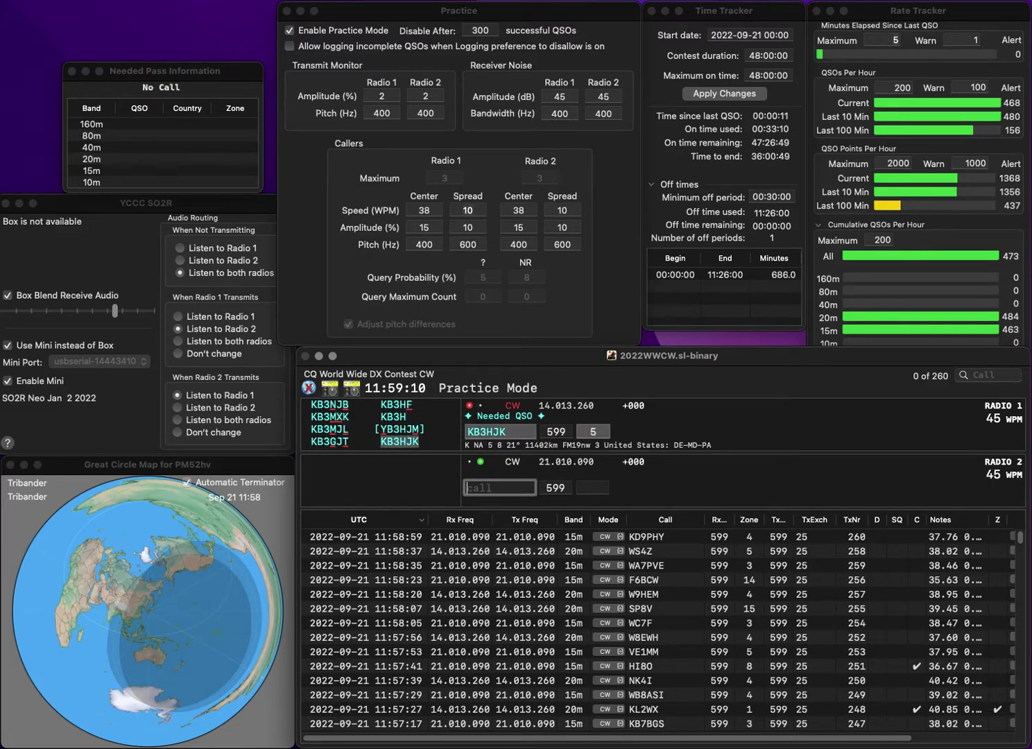
{"action": "type", "text": "3DGT"}
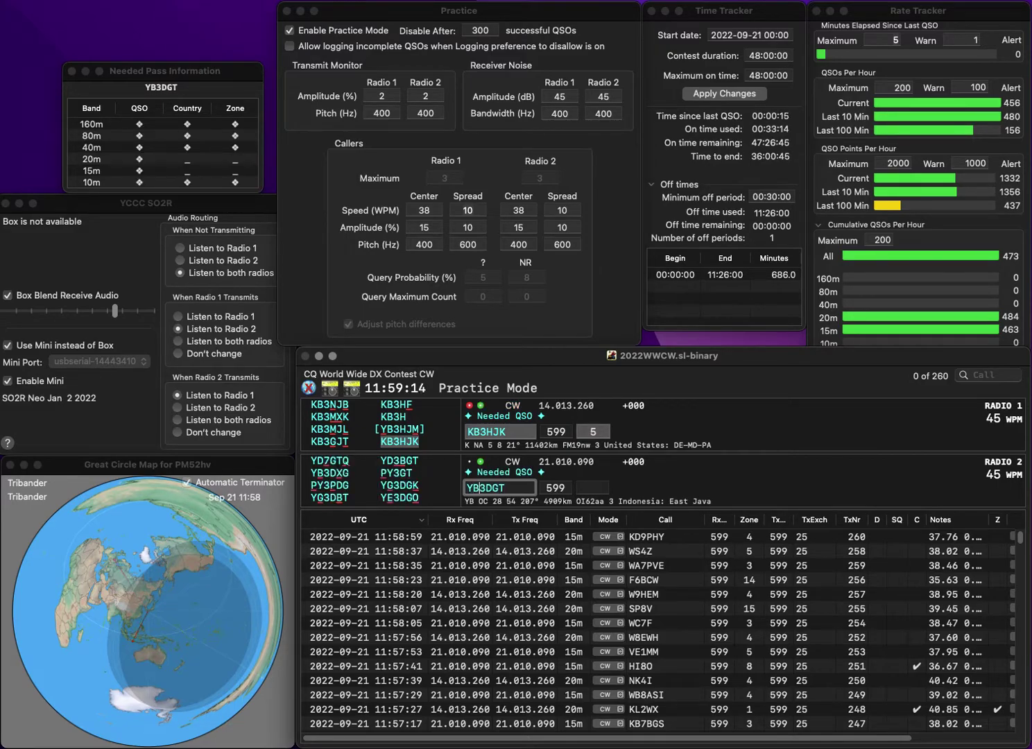
{"action": "key", "text": "Return"}
{"action": "key", "text": "Return"}
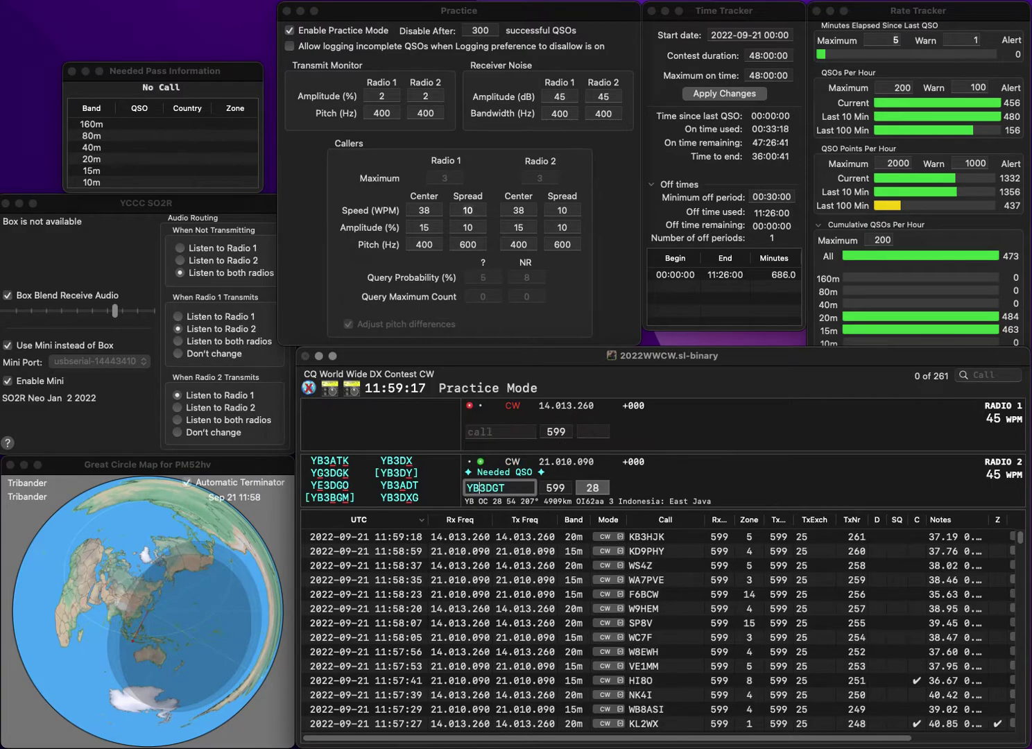
{"action": "key", "text": "BackSpace"}
{"action": "type", "text": "D"}
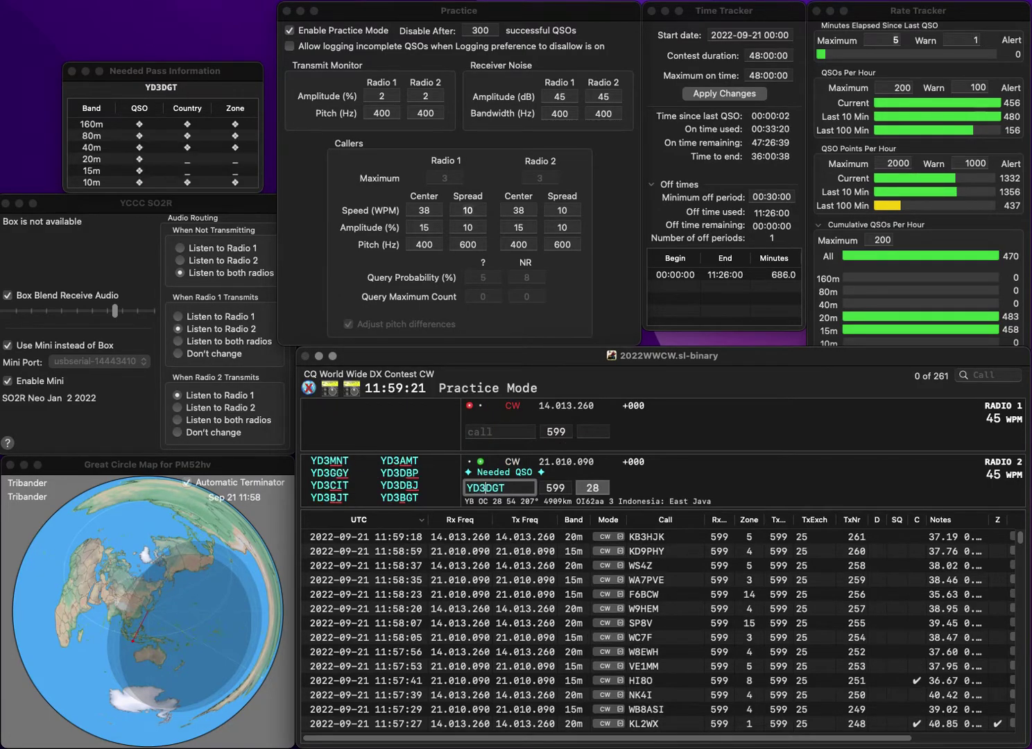
{"action": "key", "text": "Delete"}
{"action": "type", "text": "B"}
{"action": "key", "text": "Return"}
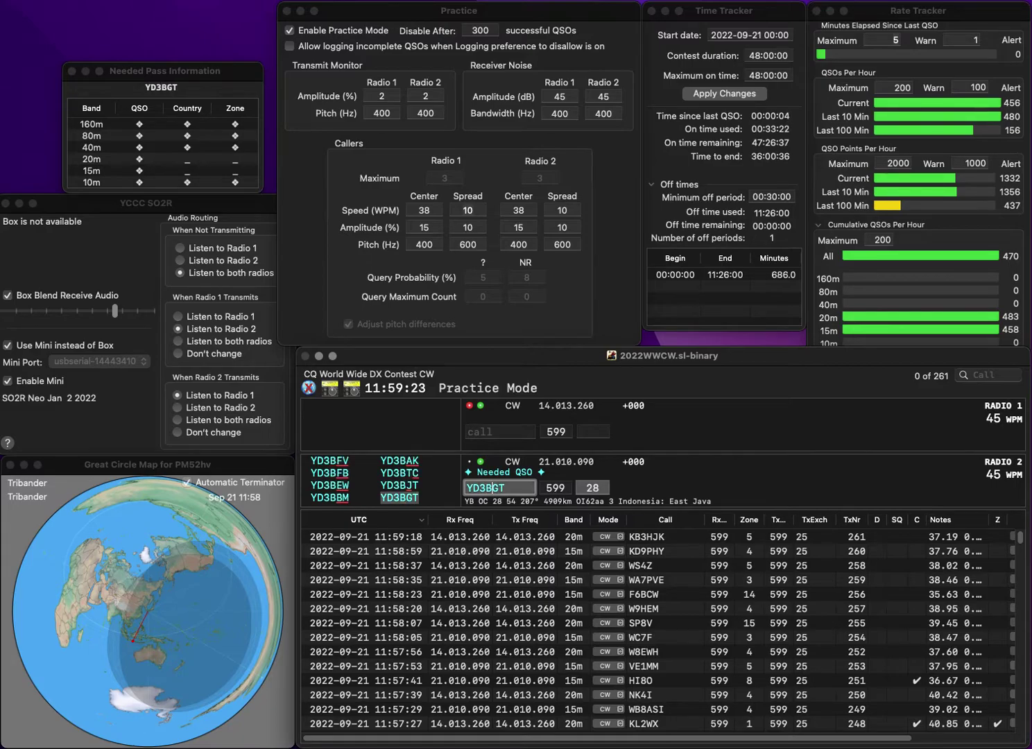
{"action": "type", "text": "IZ3LUF"}
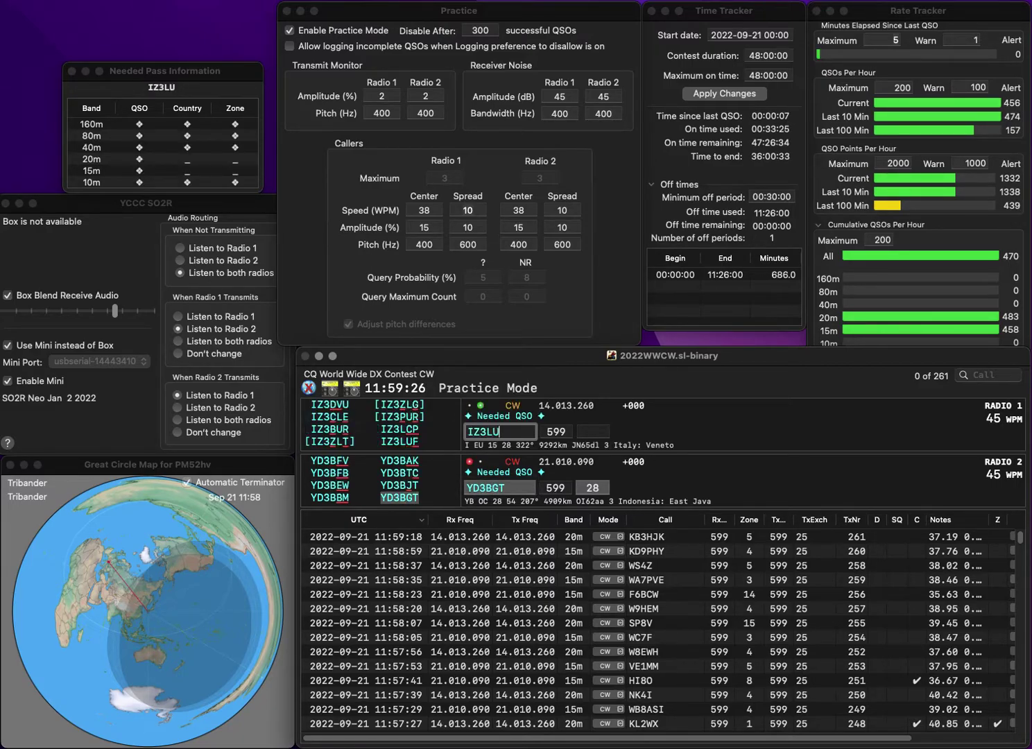
{"action": "key", "text": "space"}
{"action": "type", "text": "15"}
{"action": "key", "text": "Tab"}
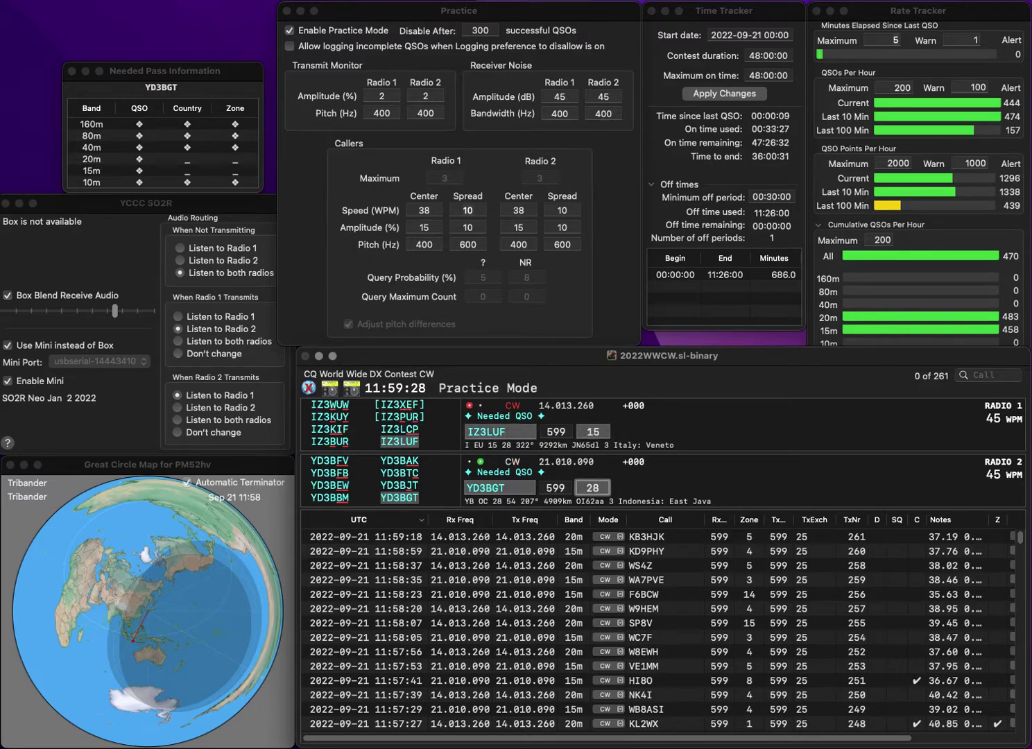
{"action": "key", "text": "grave"}
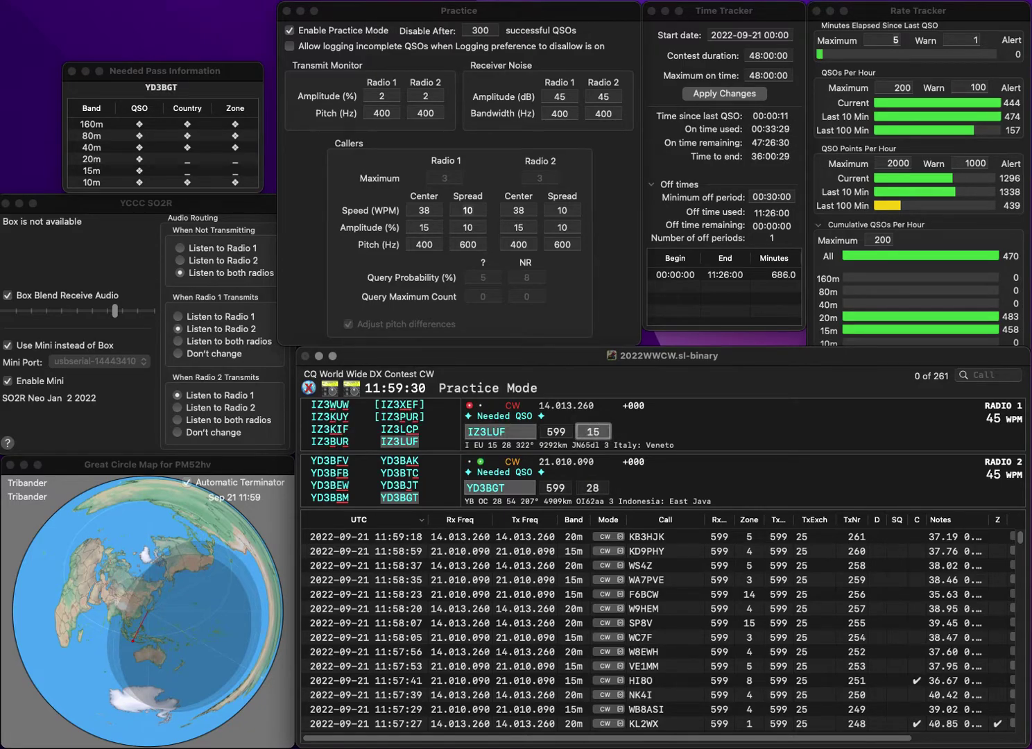
{"action": "key", "text": "Return"}
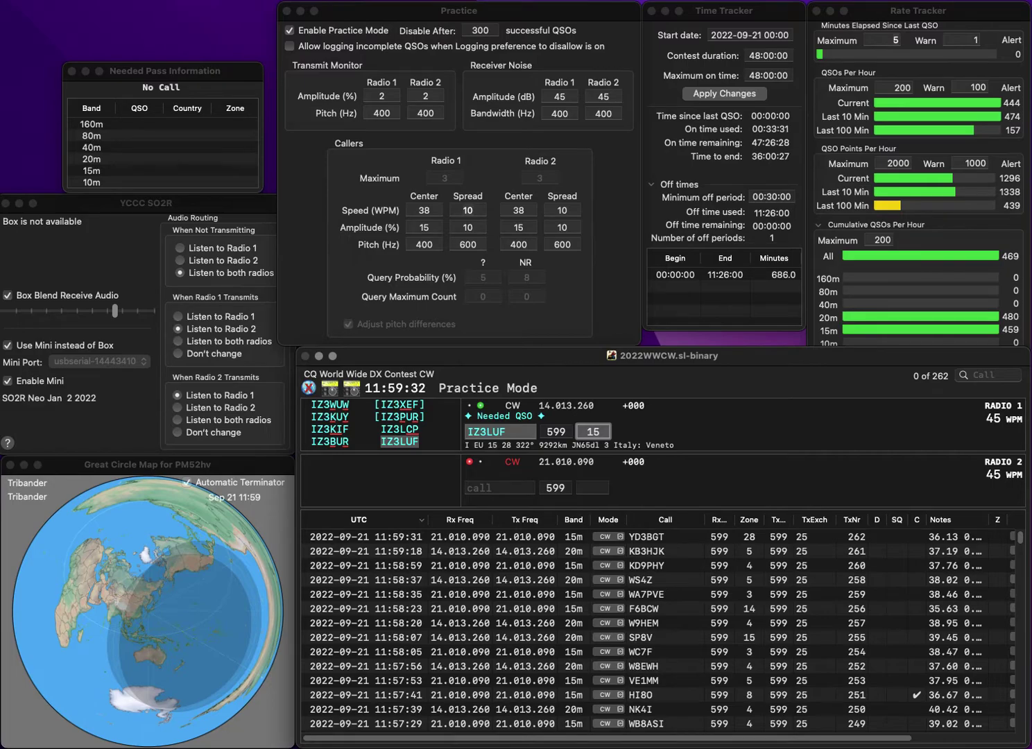
{"action": "key", "text": "Return"}
{"action": "type", "text": "F"}
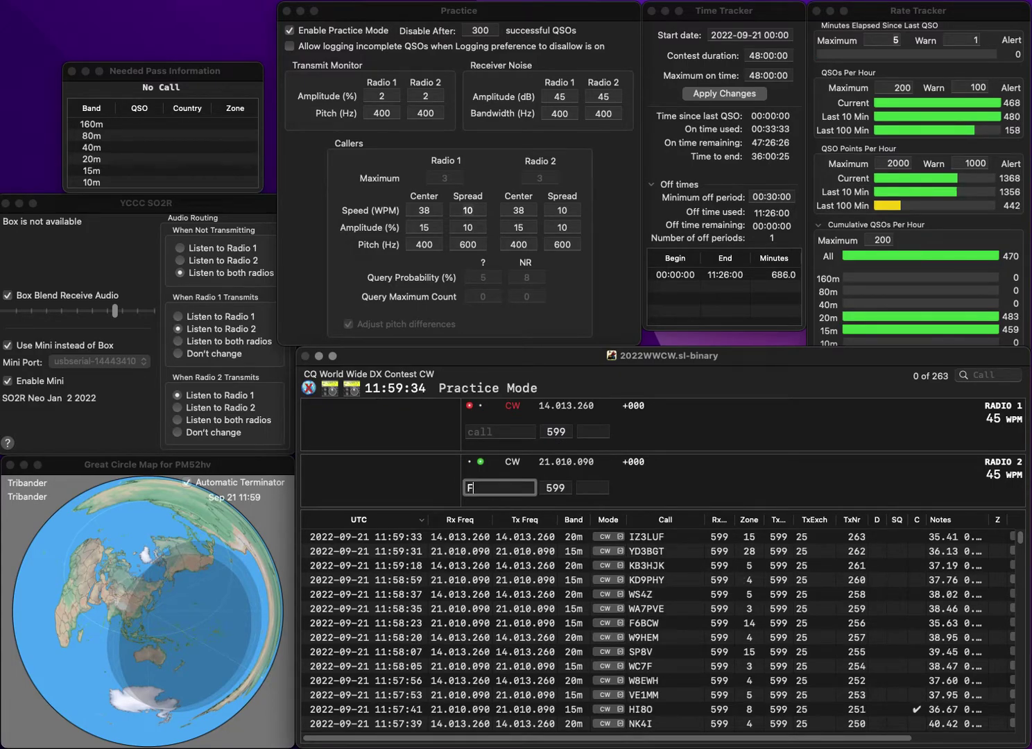
{"action": "type", "text": "4SJX"}
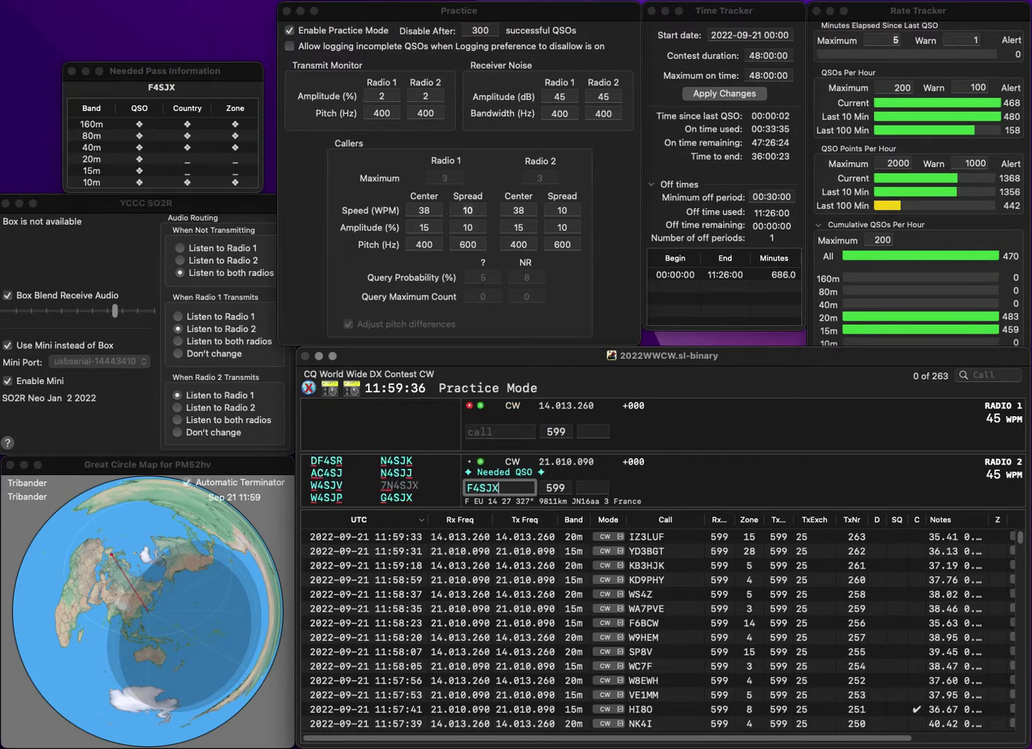
{"action": "key", "text": "Return"}
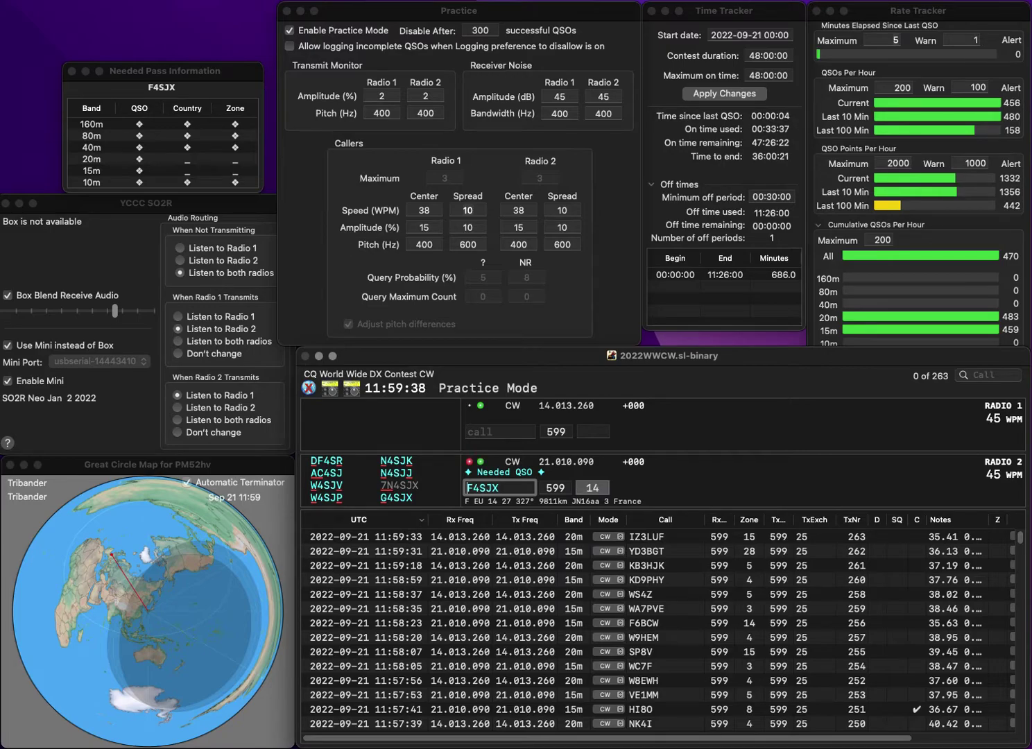
{"action": "key", "text": "BackSpace"}
{"action": "key", "text": "BackSpace"}
{"action": "type", "text": "HPX"}
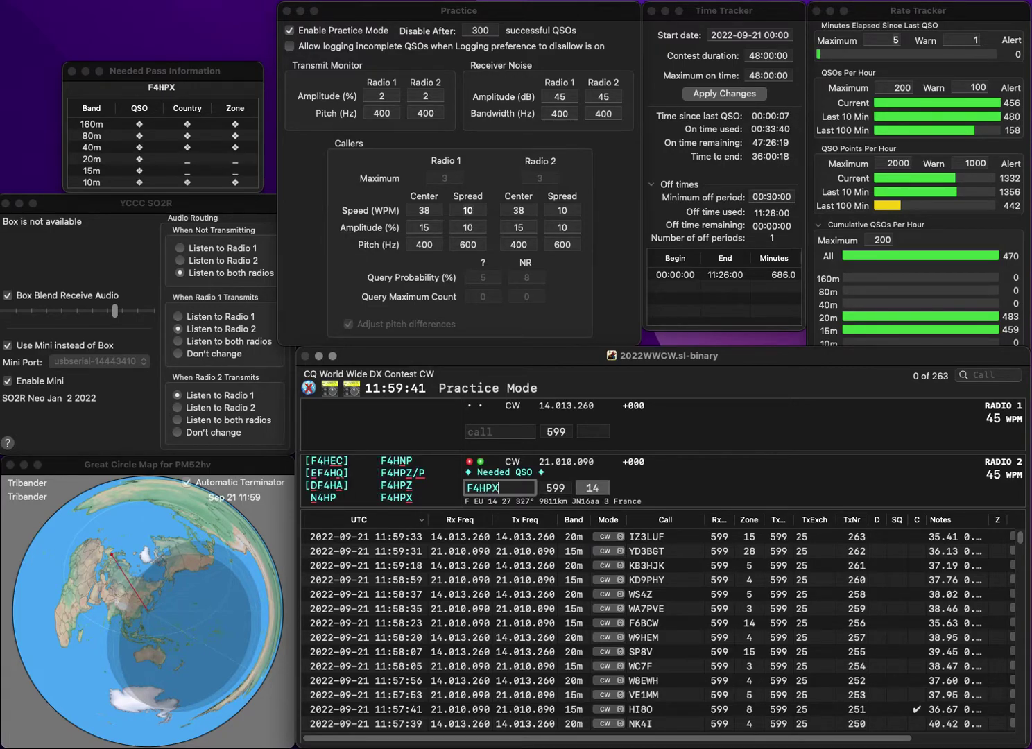
{"action": "key", "text": "Return"}
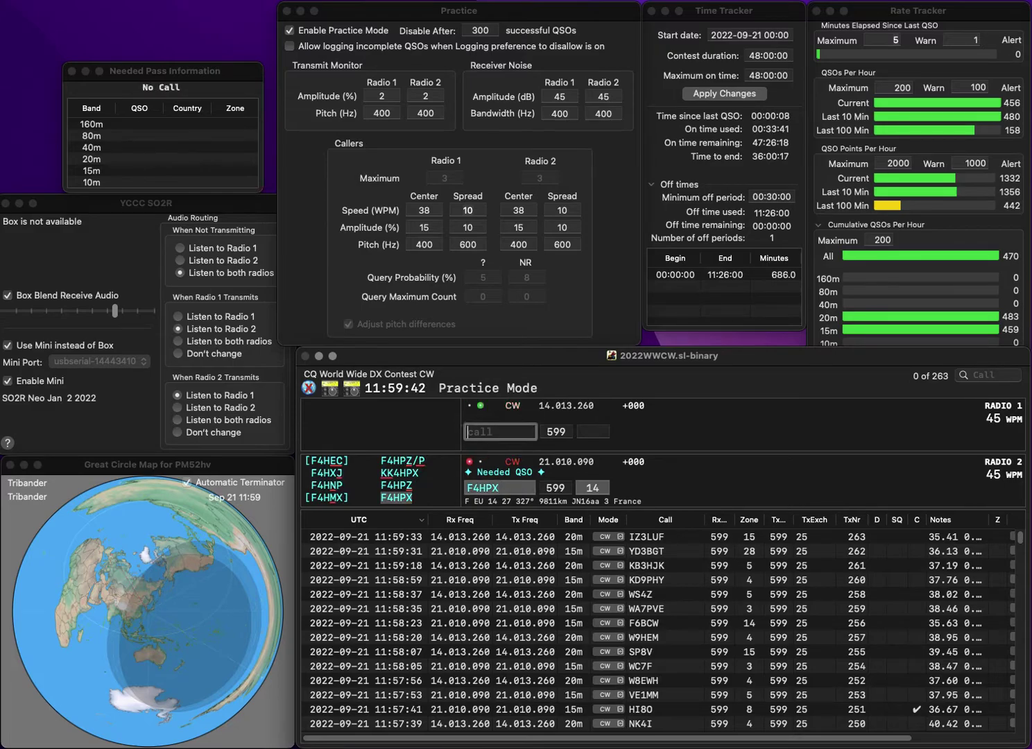
Enter the partial call 7DO3 on Radio 1, send it as a query, and return the focus to F4HPX on Radio 2
{"action": "type", "text": "7D03S"}
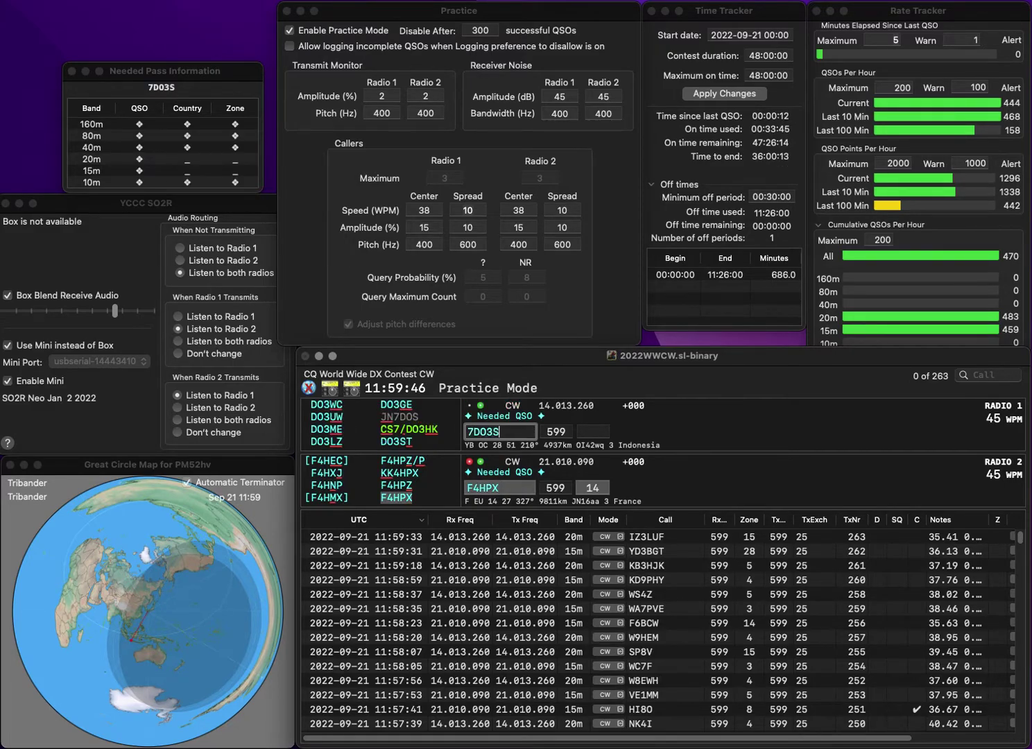
{"action": "type", "text": "HK"}
{"action": "key", "text": "BackSpace"}
{"action": "key", "text": "BackSpace"}
{"action": "key", "text": "Down"}
{"action": "key", "text": "Return"}
{"action": "key", "text": "Up"}
{"action": "key", "text": "Return"}
{"action": "key", "text": "Down"}
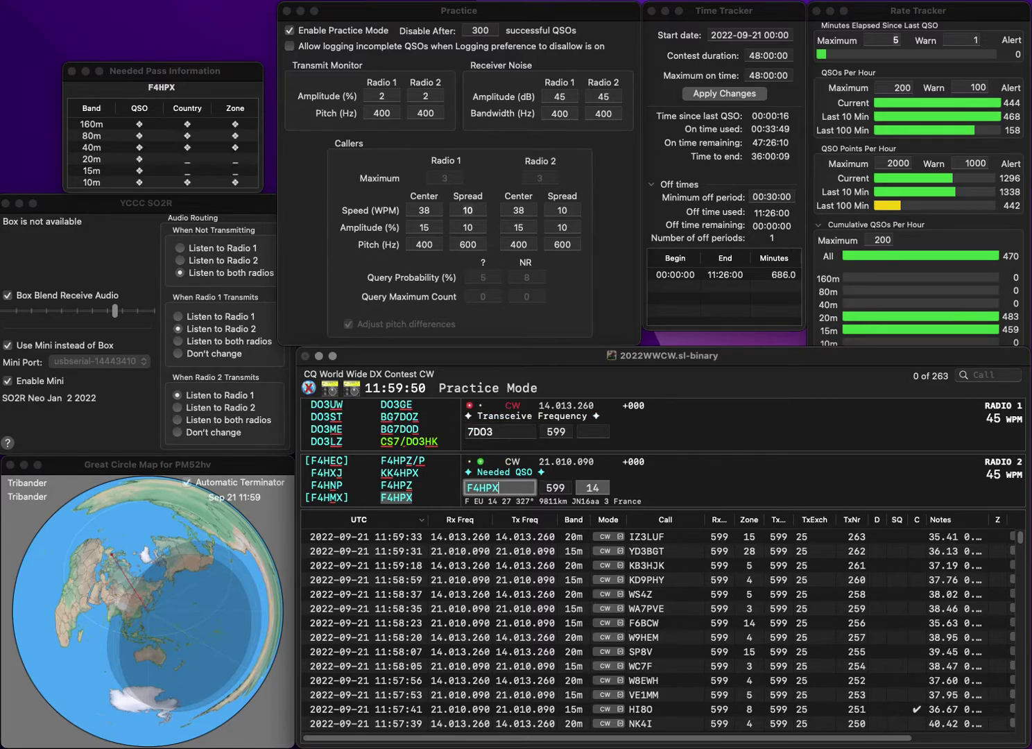
Log F4HPX on Radio 2 with zone 14, and complete the Radio 1 call as CS7/DO3HK and send the exchange
{"action": "key", "text": "Return"}
{"action": "type", "text": "CS7"}
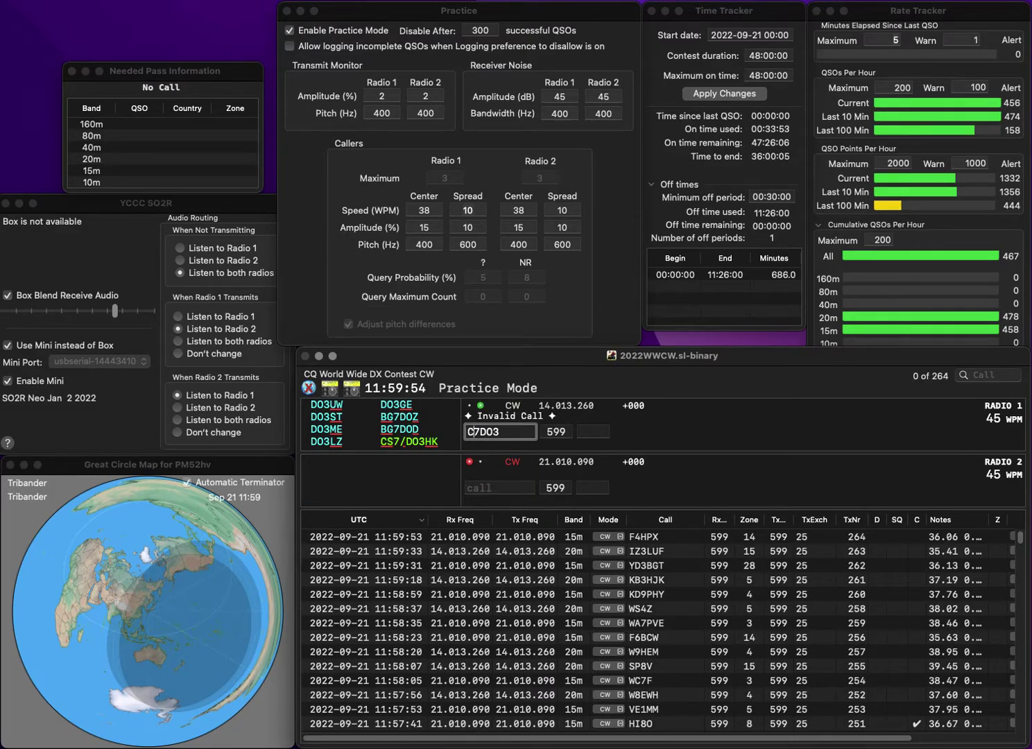
{"action": "type", "text": "/DO3"}
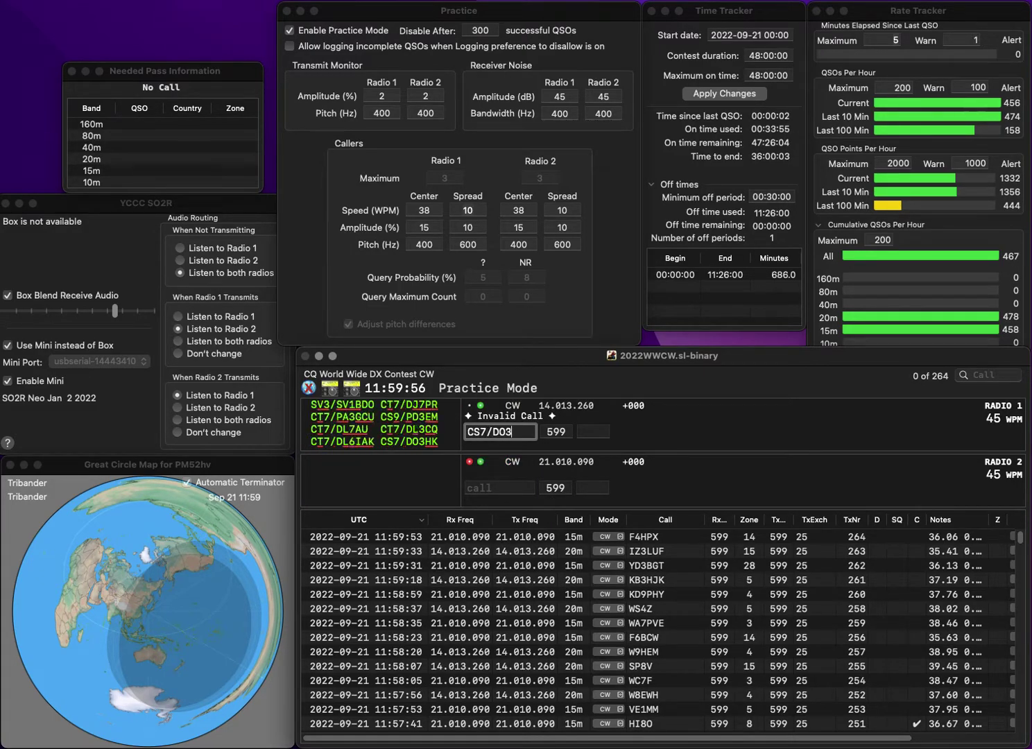
{"action": "type", "text": "HK"}
{"action": "key", "text": "Return"}
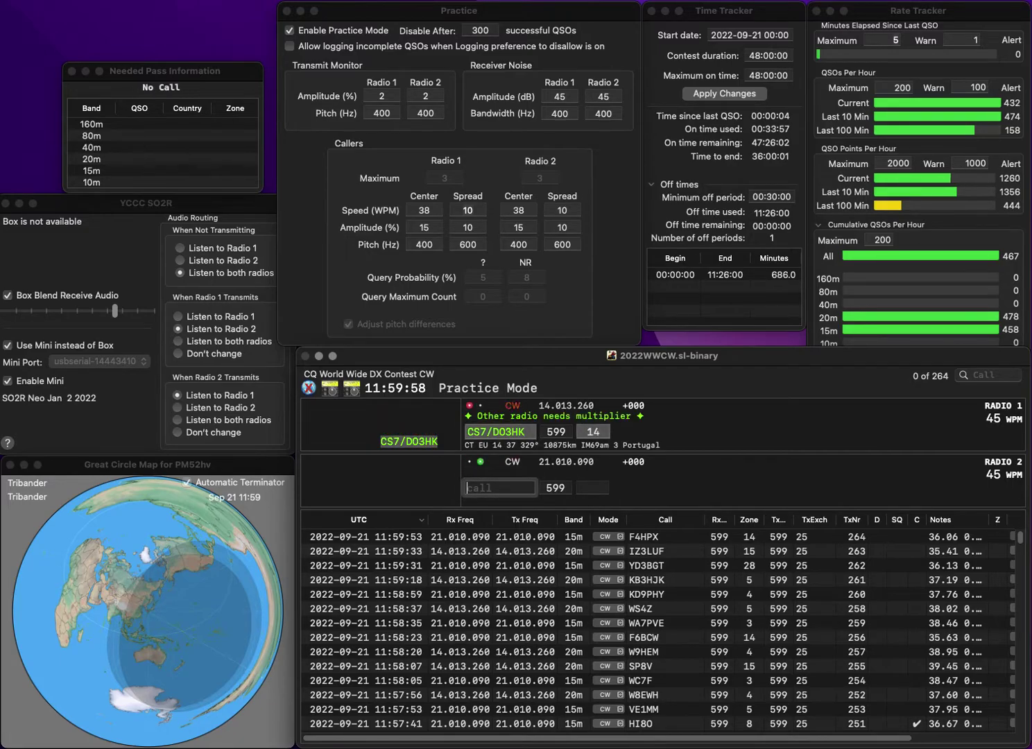
Enter caller JA0MVW on Radio 2 with zone 25 and send the exchange
{"action": "type", "text": "JA"}
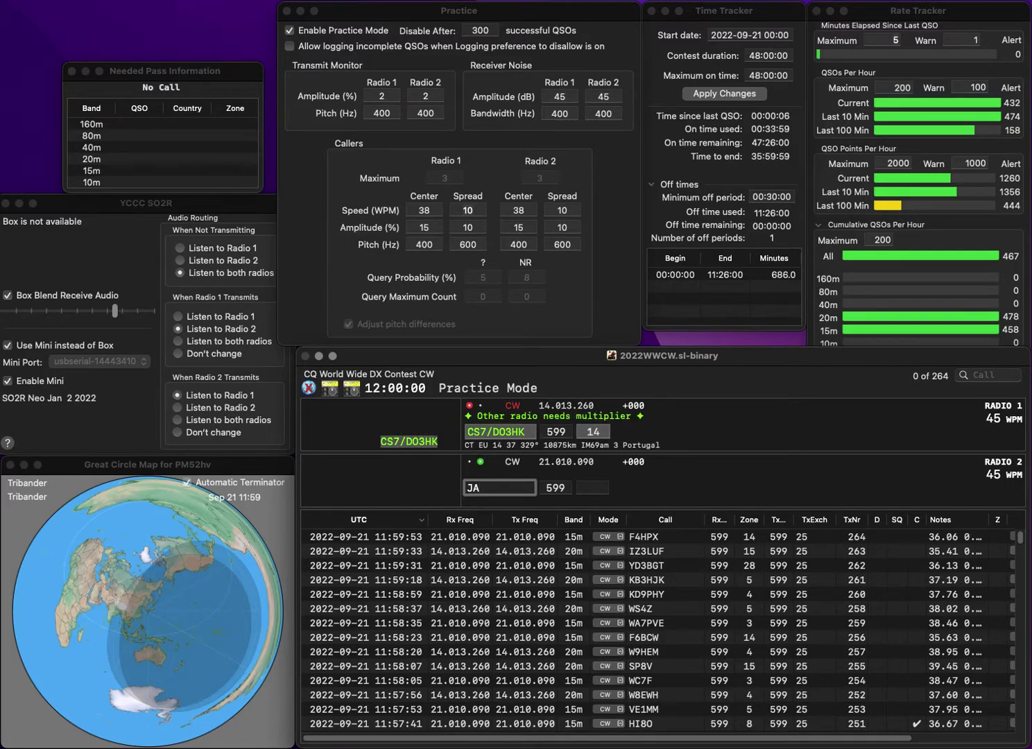
{"action": "type", "text": "0MVW"}
{"action": "key", "text": "Return"}
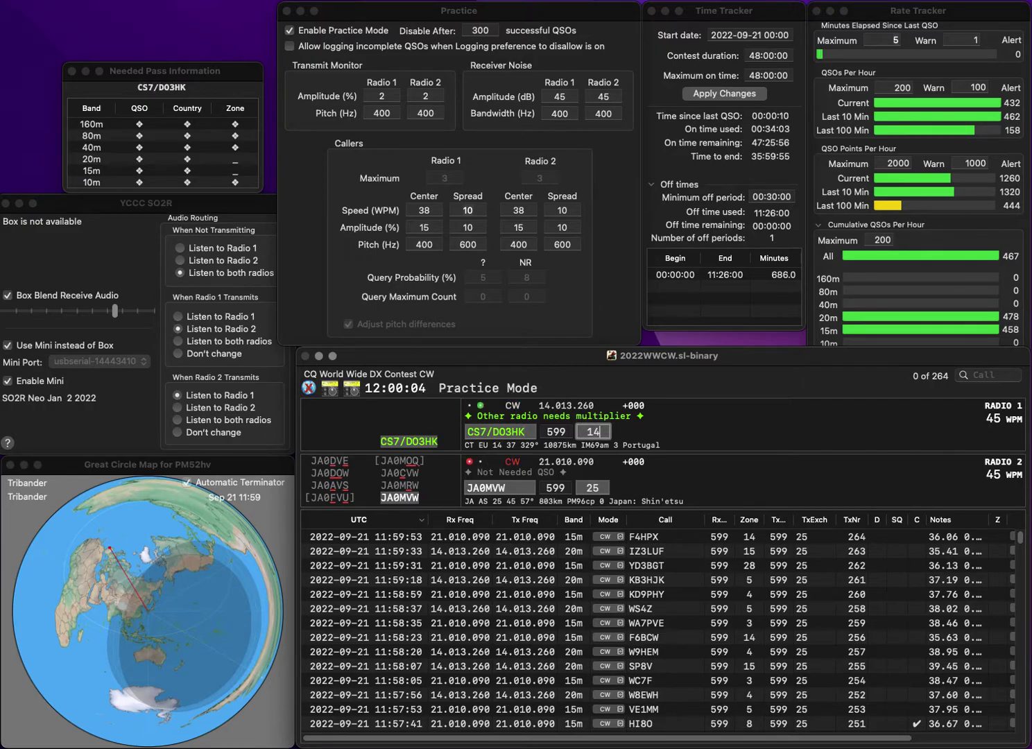
{"action": "key", "text": "Return"}
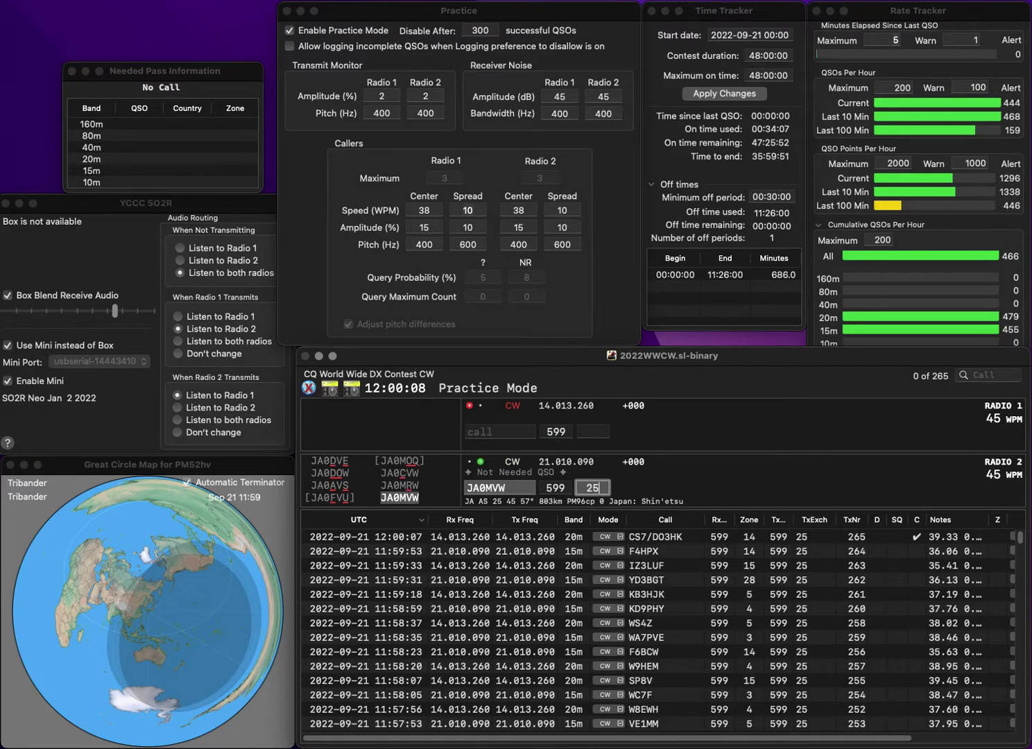
{"action": "key", "text": "Return"}
{"action": "key", "text": "Return"}
Work and log UA4CC on Radio 2 with zone 16 and EA5DFV on Radio 1 with zone 14
{"action": "type", "text": "UA4CC"}
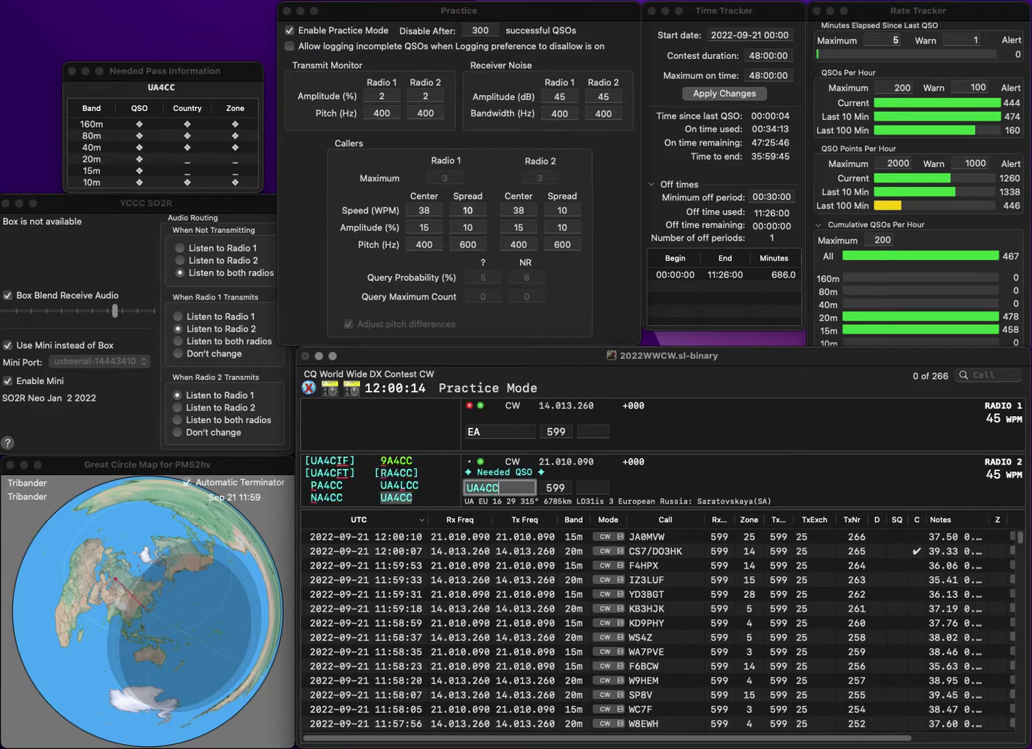
{"action": "key", "text": "Return"}
{"action": "type", "text": "5DFV"}
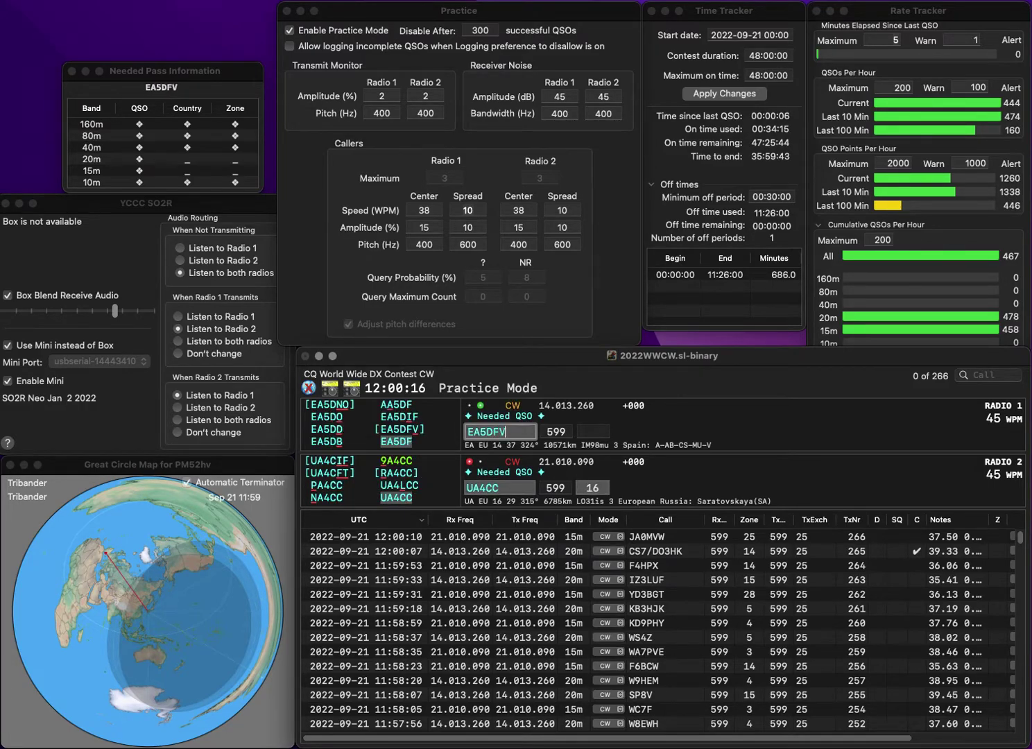
{"action": "key", "text": "Return"}
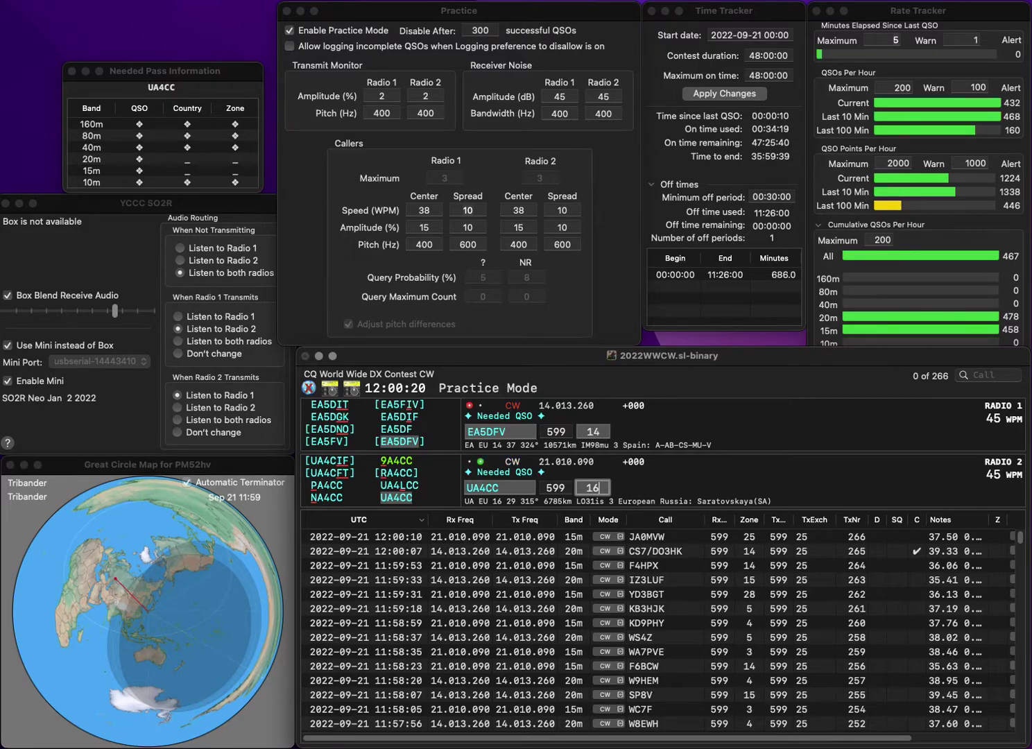
{"action": "key", "text": "Return"}
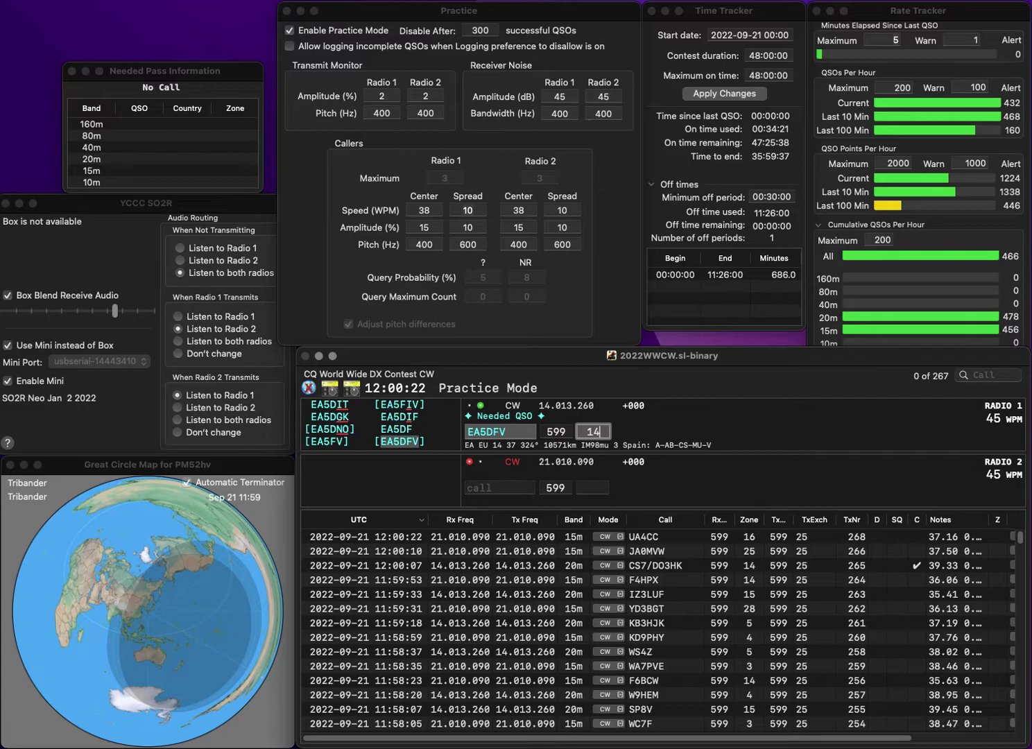
{"action": "key", "text": "Return"}
Enter callers G1IPU on Radio 2 and EI7GSB on Radio 1, both with zone 14, and send each the exchange
{"action": "type", "text": "G1IPU"}
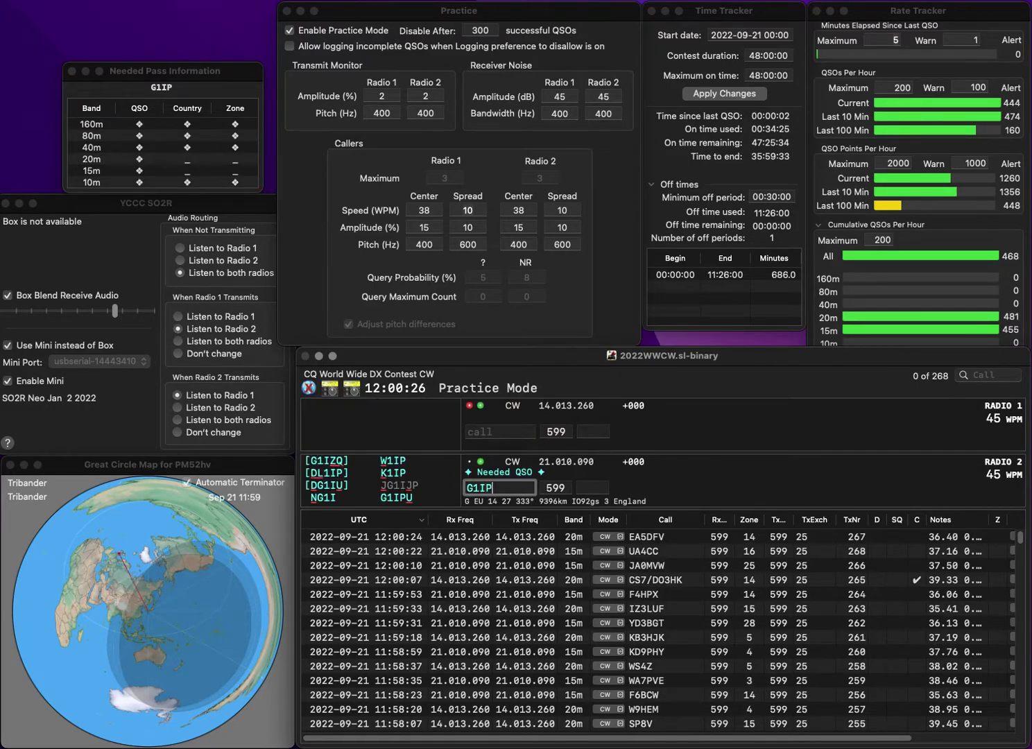
{"action": "key", "text": "Return"}
{"action": "type", "text": "EGS"}
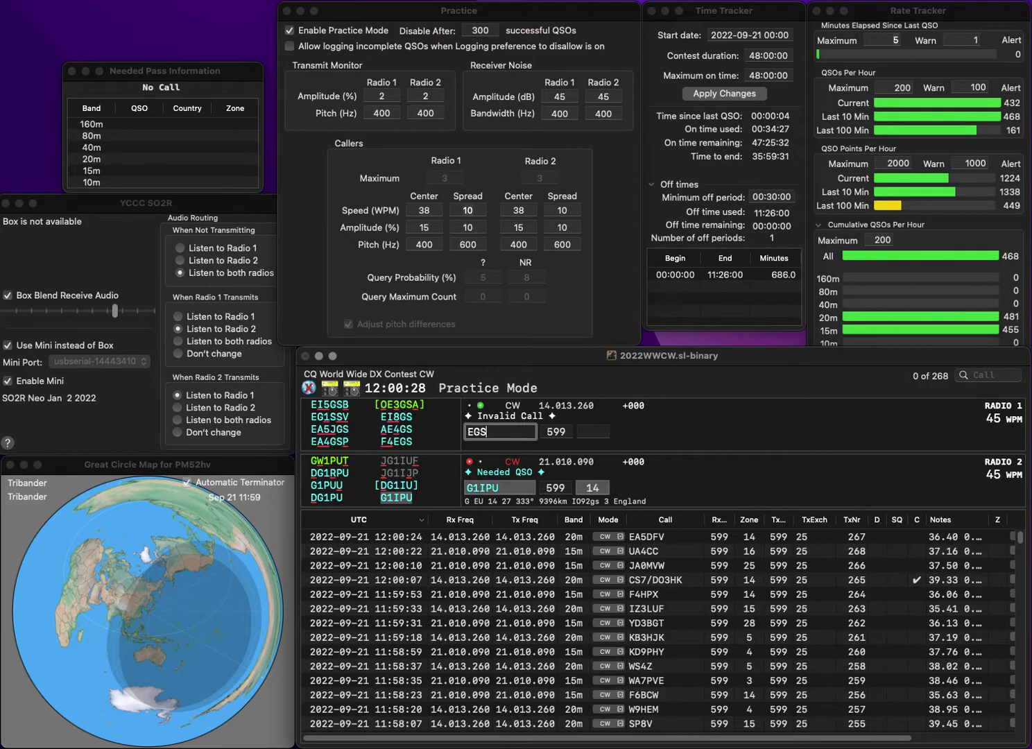
{"action": "type", "text": "BIGSB"}
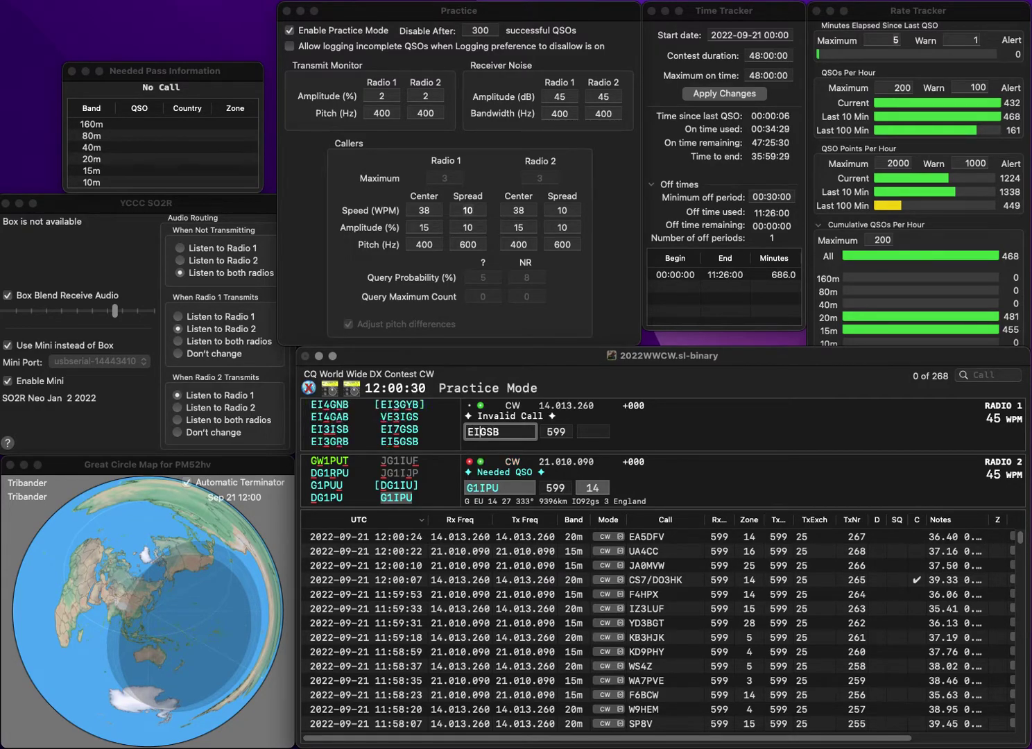
{"action": "type", "text": "3"}
{"action": "key", "text": "BackSpace"}
{"action": "type", "text": "7"}
{"action": "key", "text": "Return"}
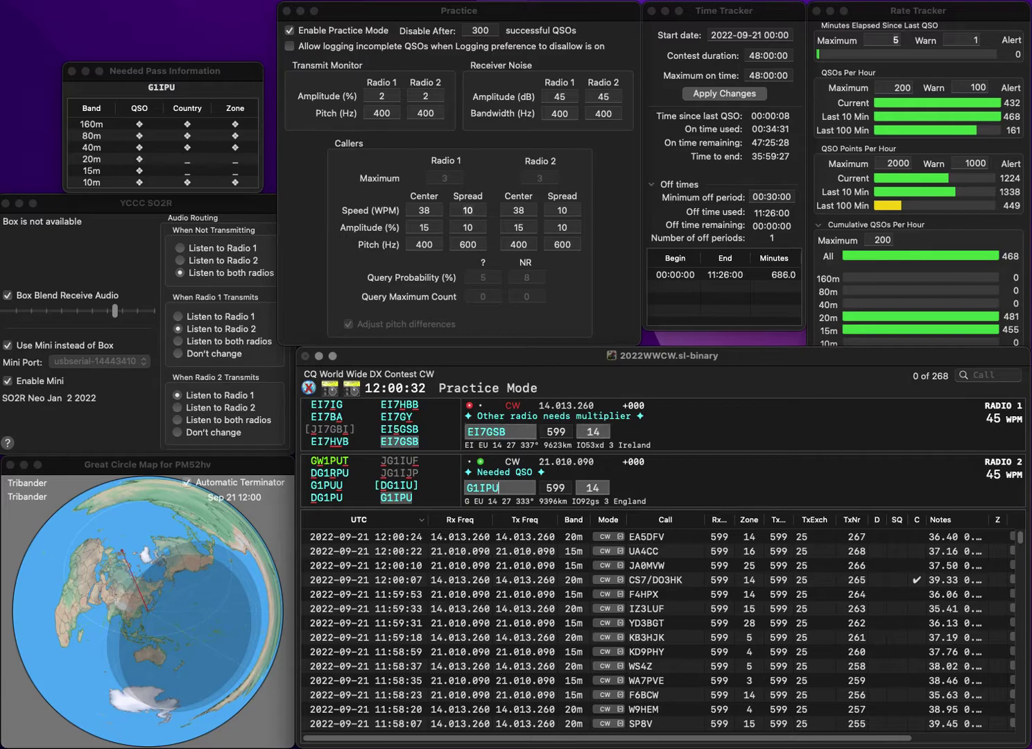
{"action": "key", "text": "Return"}
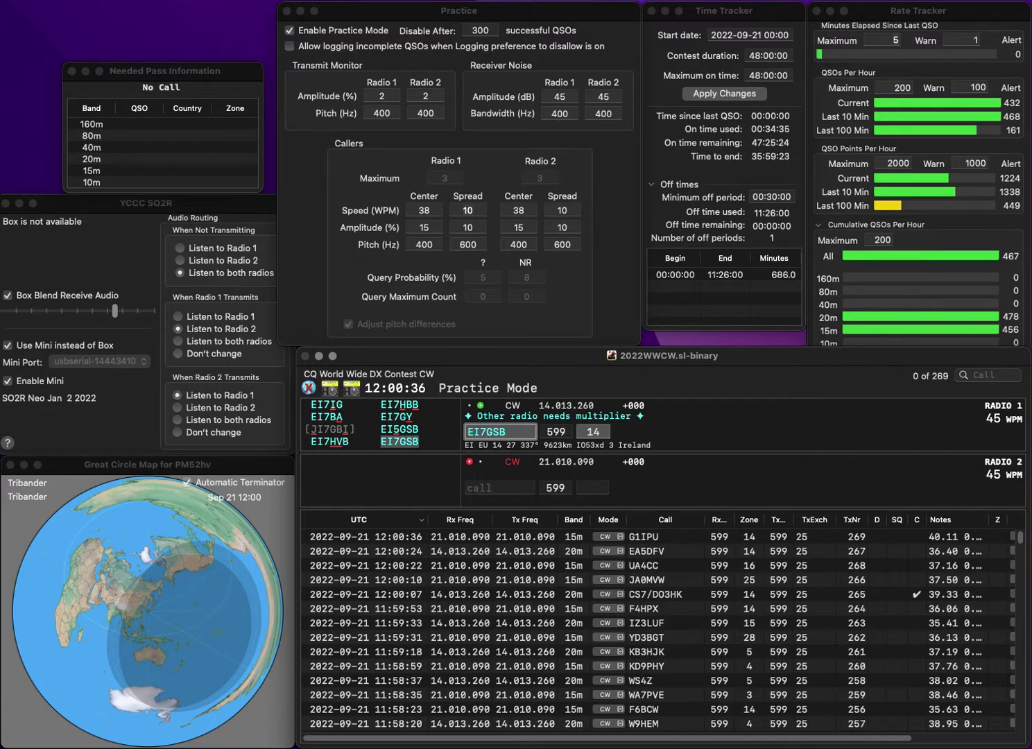
{"action": "key", "text": "Tab"}
{"action": "key", "text": "Return"}
{"action": "type", "text": "C9MX"}
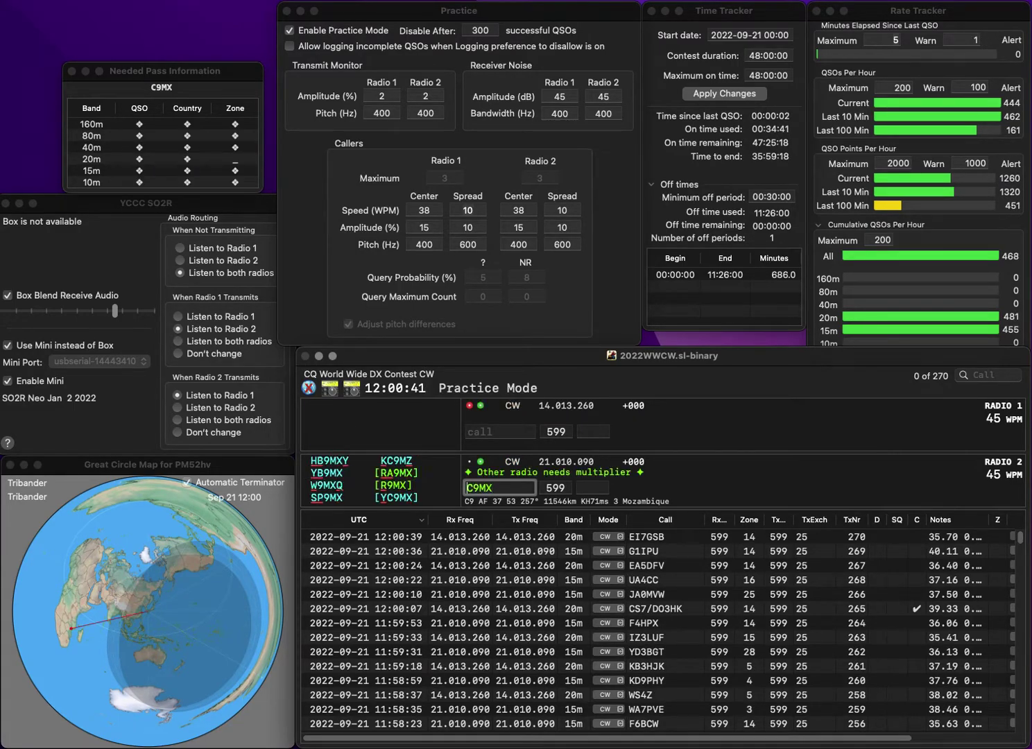
{"action": "key", "text": "super+Left"}
{"action": "type", "text": "YC9MX"}
{"action": "key", "text": "Return"}
{"action": "type", "text": "MQ00"}
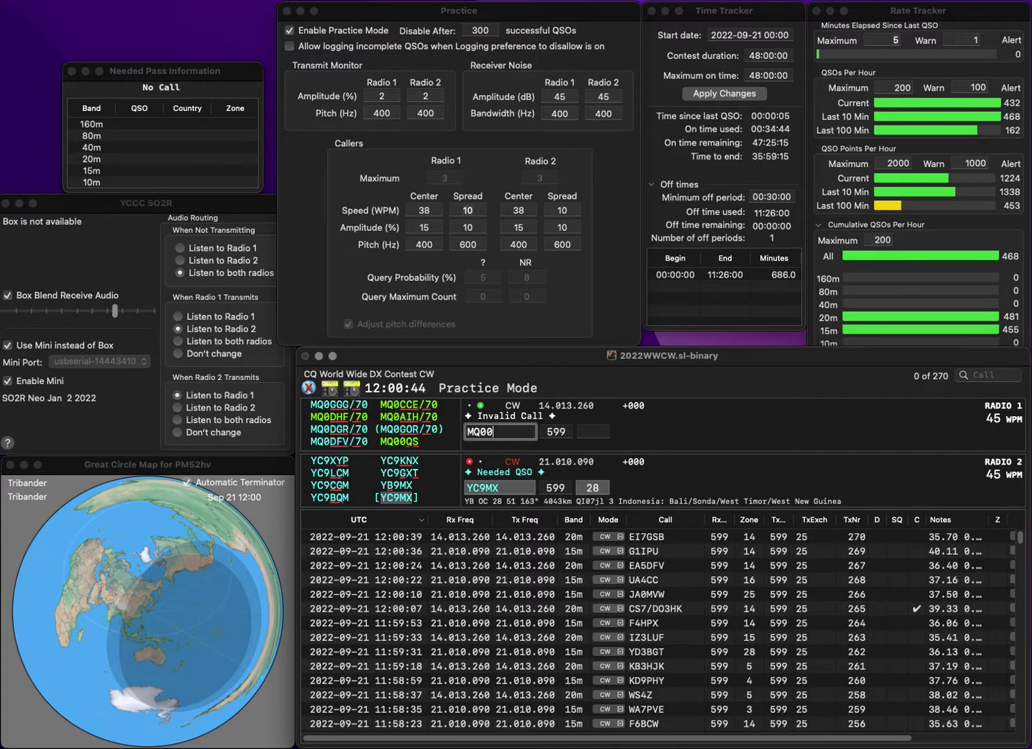
{"action": "type", "text": "QS"}
{"action": "key", "text": "Return"}
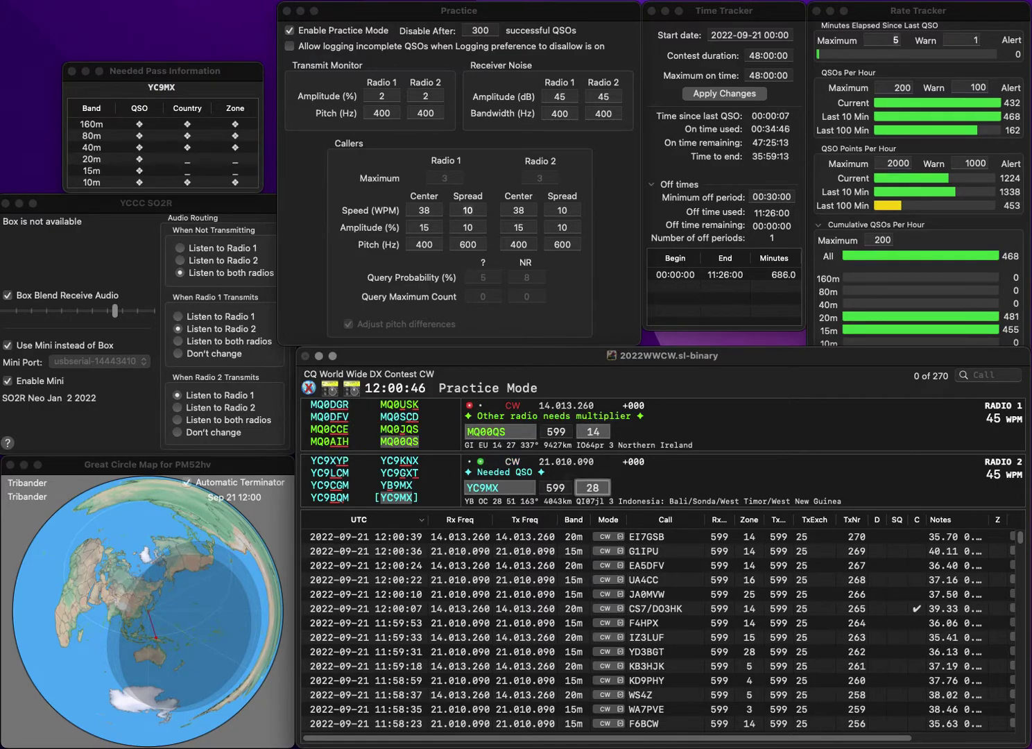
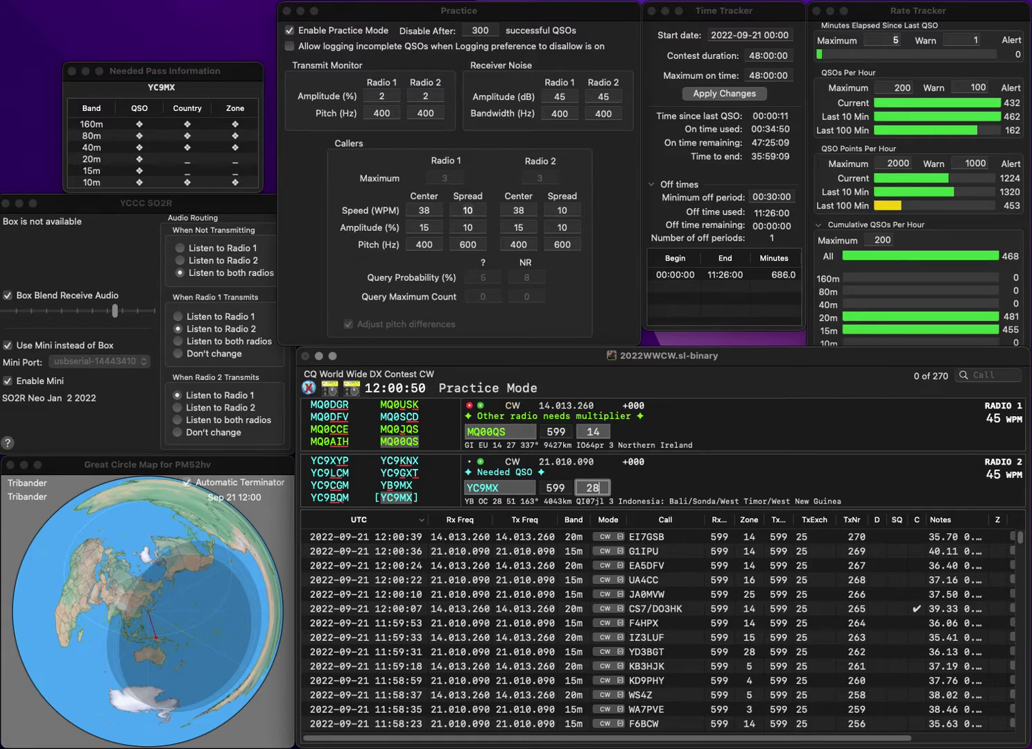
{"action": "key", "text": "Return"}
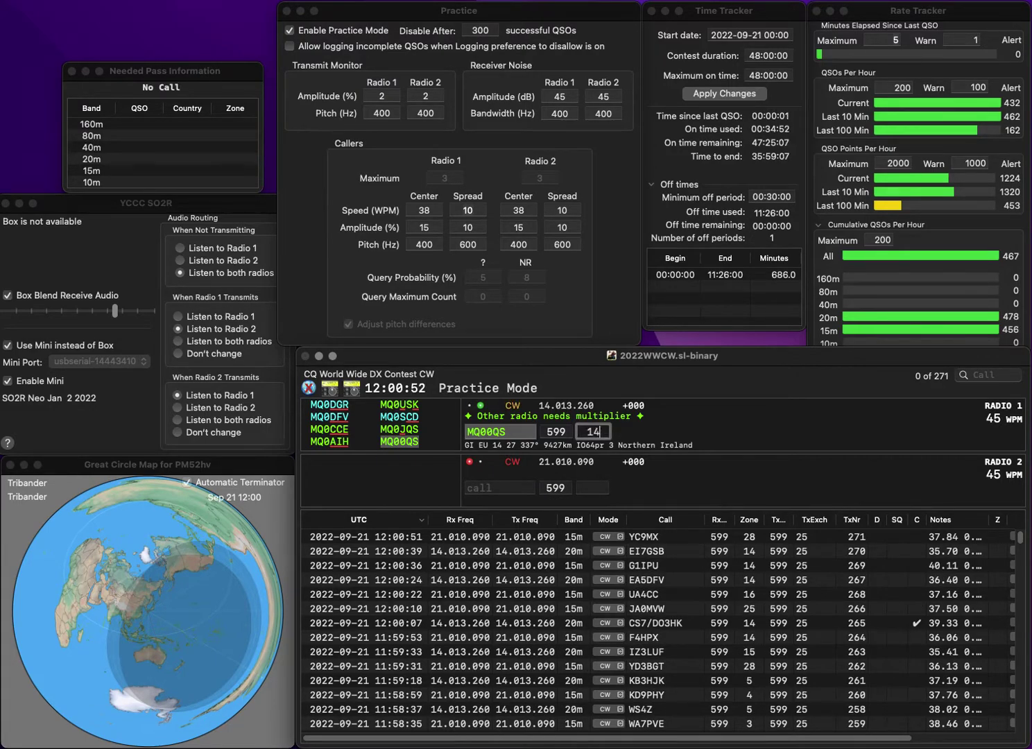
{"action": "key", "text": "Return"}
Work and log YC3FTY on Radio 2 with zone 28 and LZ1HW on Radio 1 with zone 20
{"action": "type", "text": "YC3FTY"}
{"action": "key", "text": "Return"}
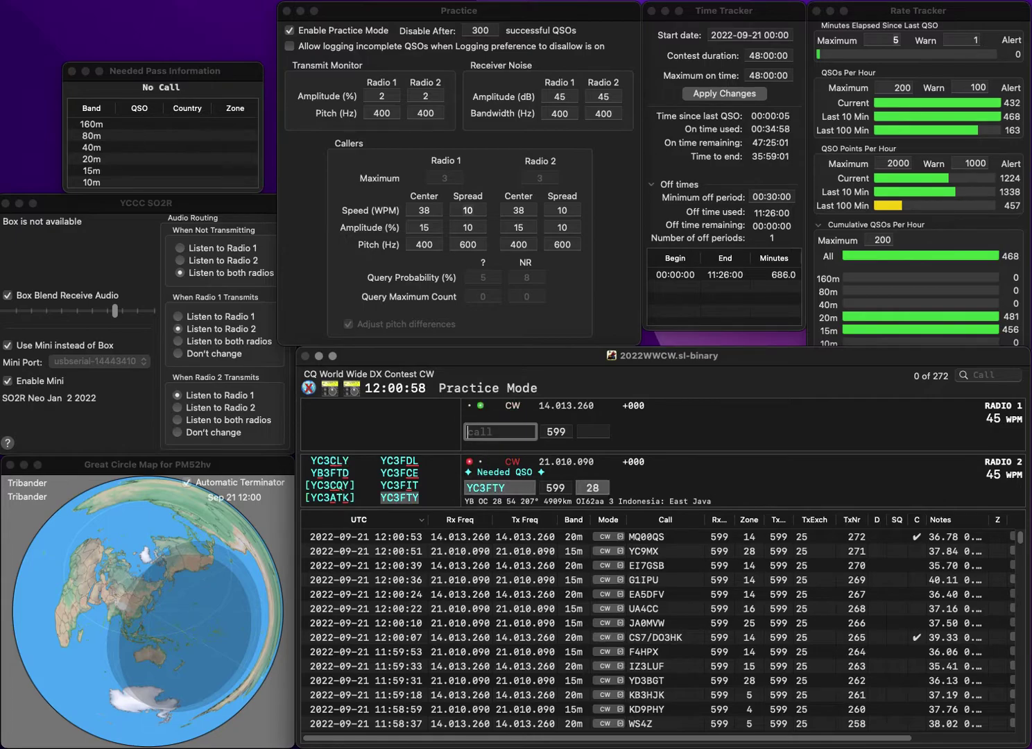
{"action": "type", "text": "LZ1HW"}
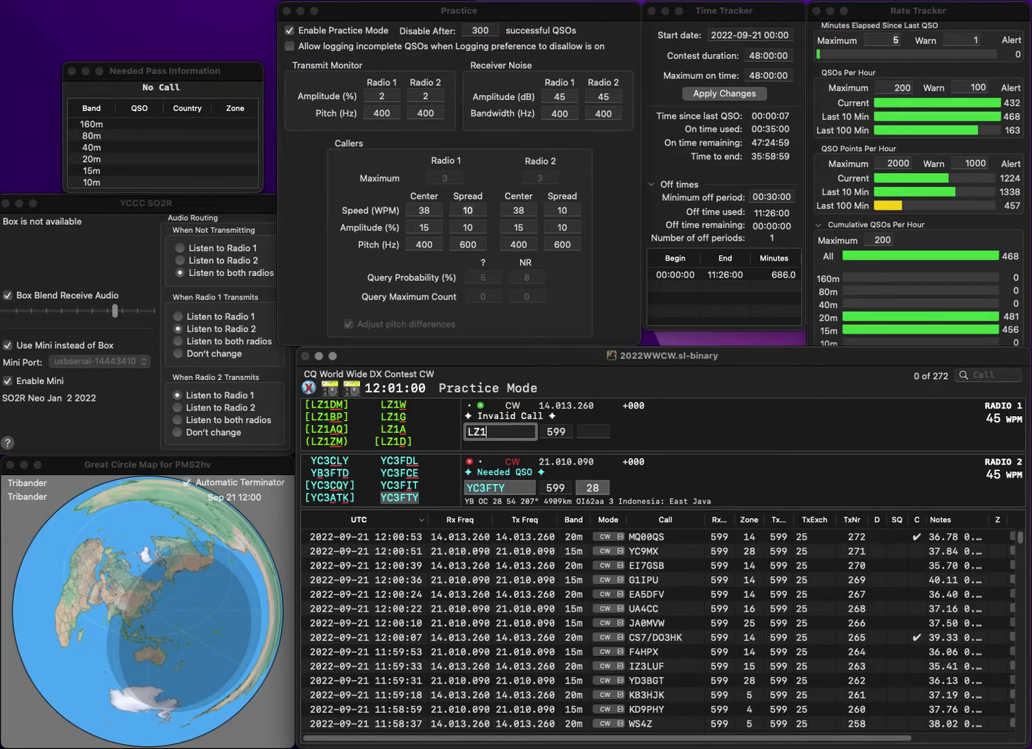
{"action": "key", "text": "Return"}
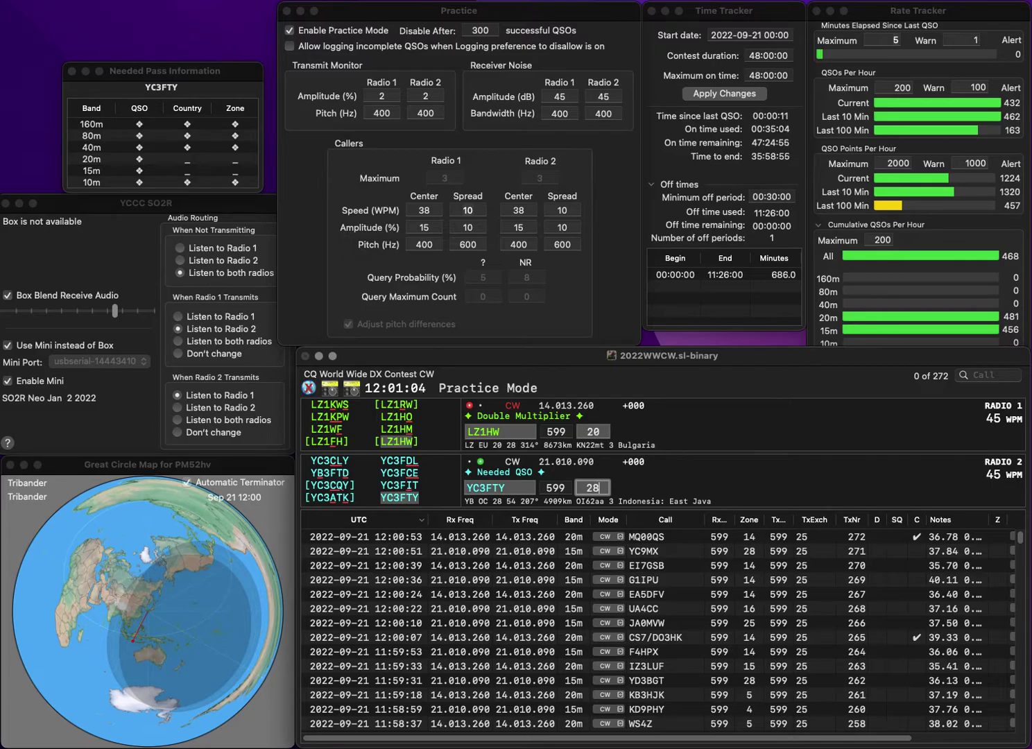
{"action": "key", "text": "Return"}
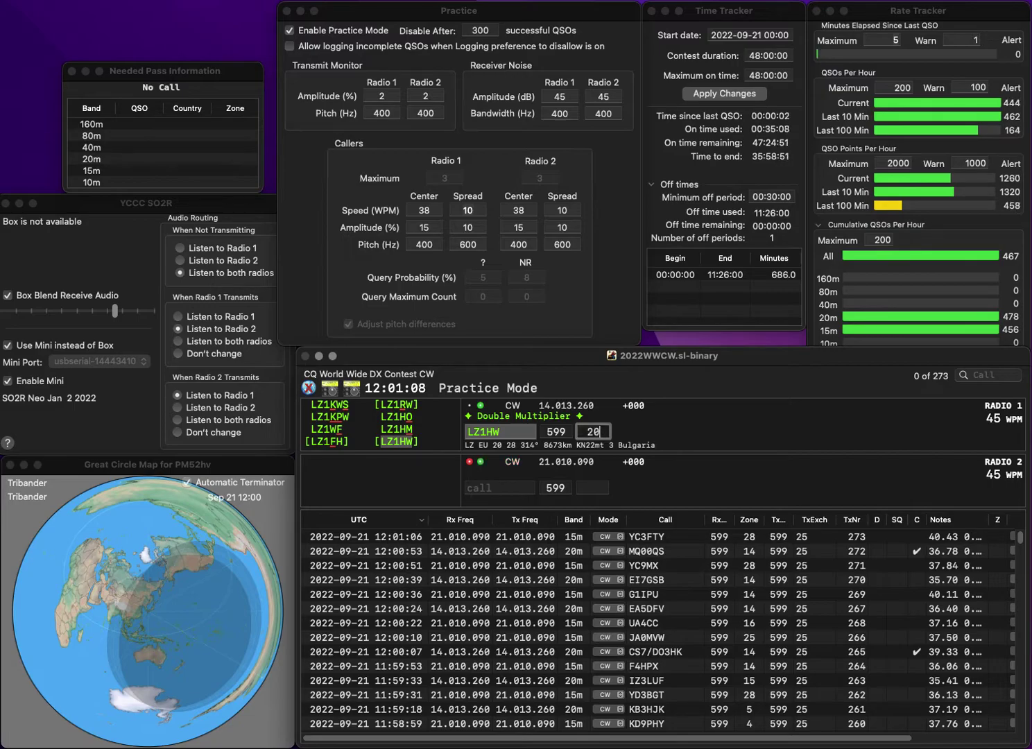
{"action": "key", "text": "Return"}
Enter caller DL7BC on Radio 2 with zone 14 and send the exchange
{"action": "type", "text": "DL7"}
{"action": "type", "text": "BC"}
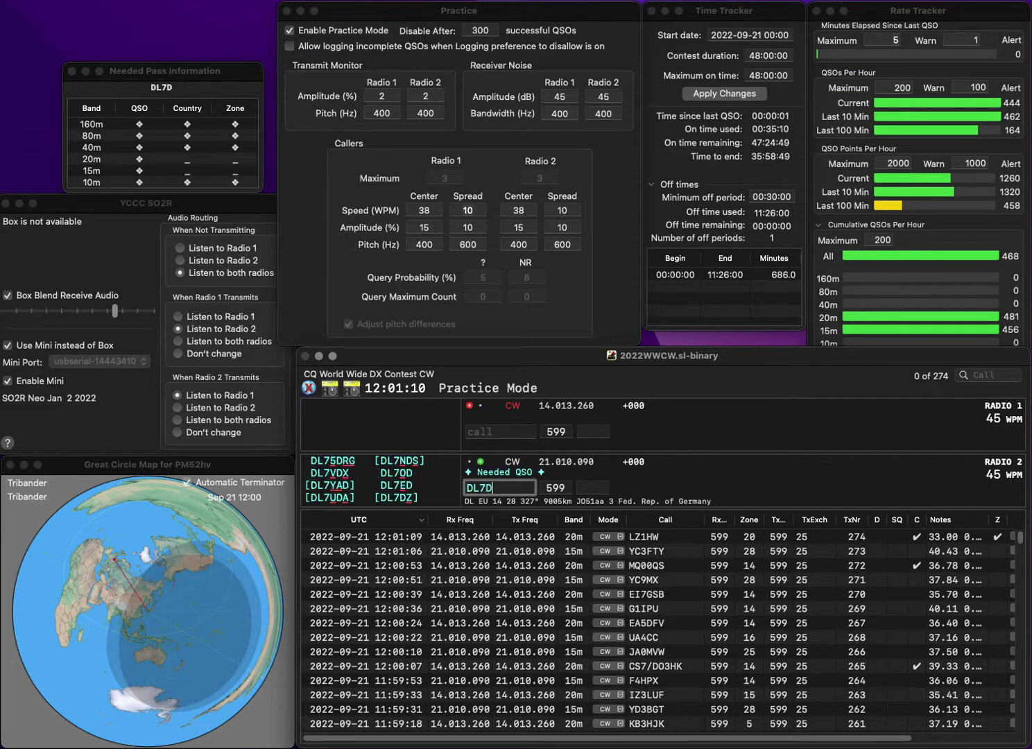
{"action": "key", "text": "Return"}
{"action": "type", "text": "R"}
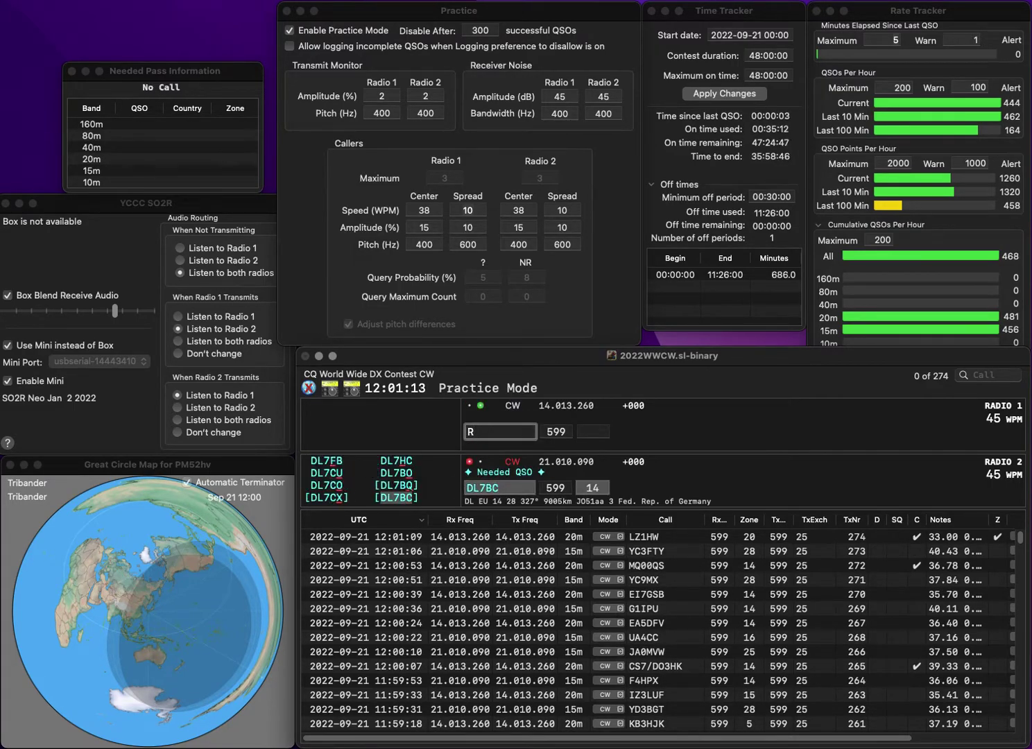
{"action": "type", "text": "P77VB"}
{"action": "key", "text": "Home"}
{"action": "key", "text": "Right"}
{"action": "type", "text": "P"}
{"action": "key", "text": "Return"}
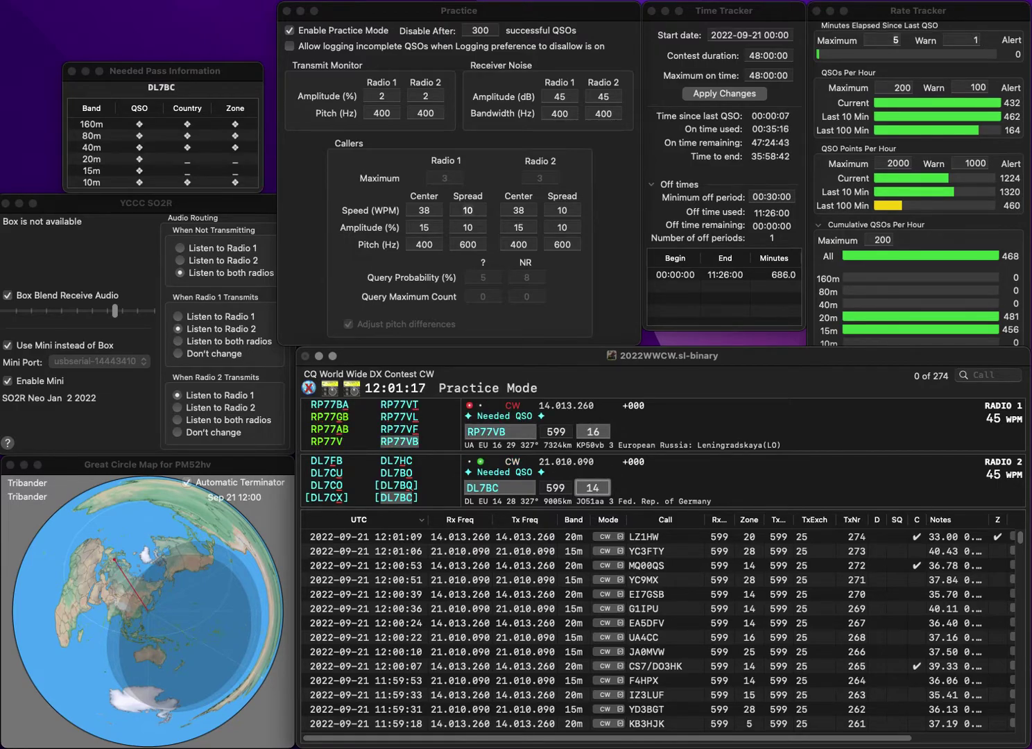
Log DL7BC on Radio 2 with zone 14 and RP77VB on Radio 1 with zone 16
{"action": "key", "text": "Return"}
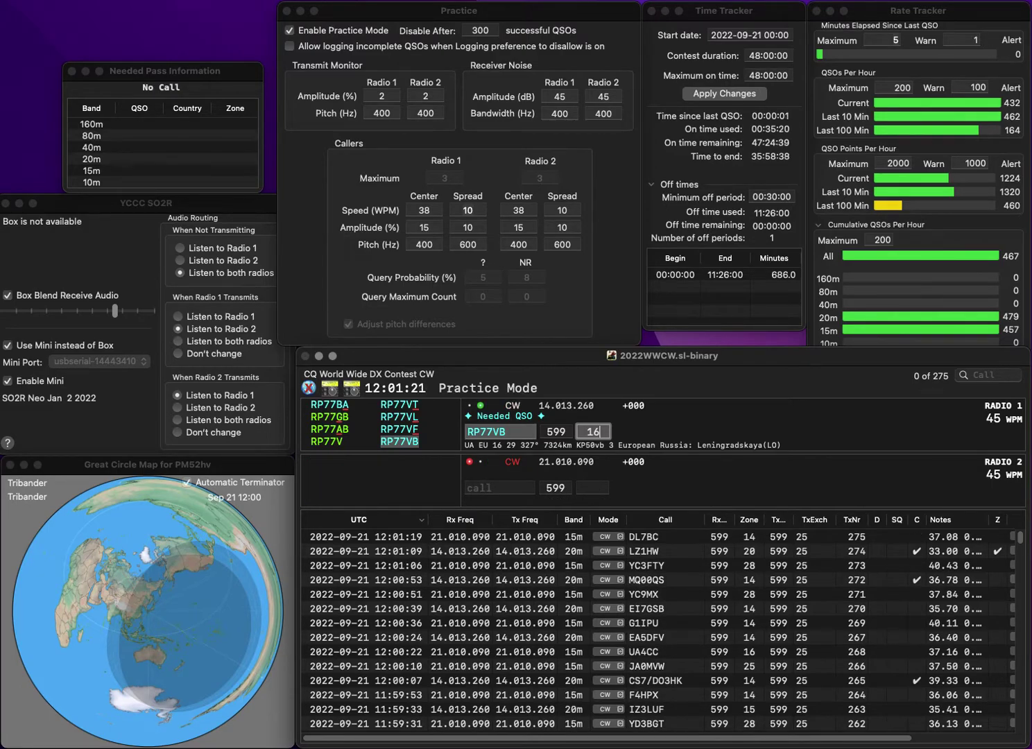
{"action": "key", "text": "Return"}
{"action": "type", "text": "AA7BP"}
{"action": "key", "text": "Return"}
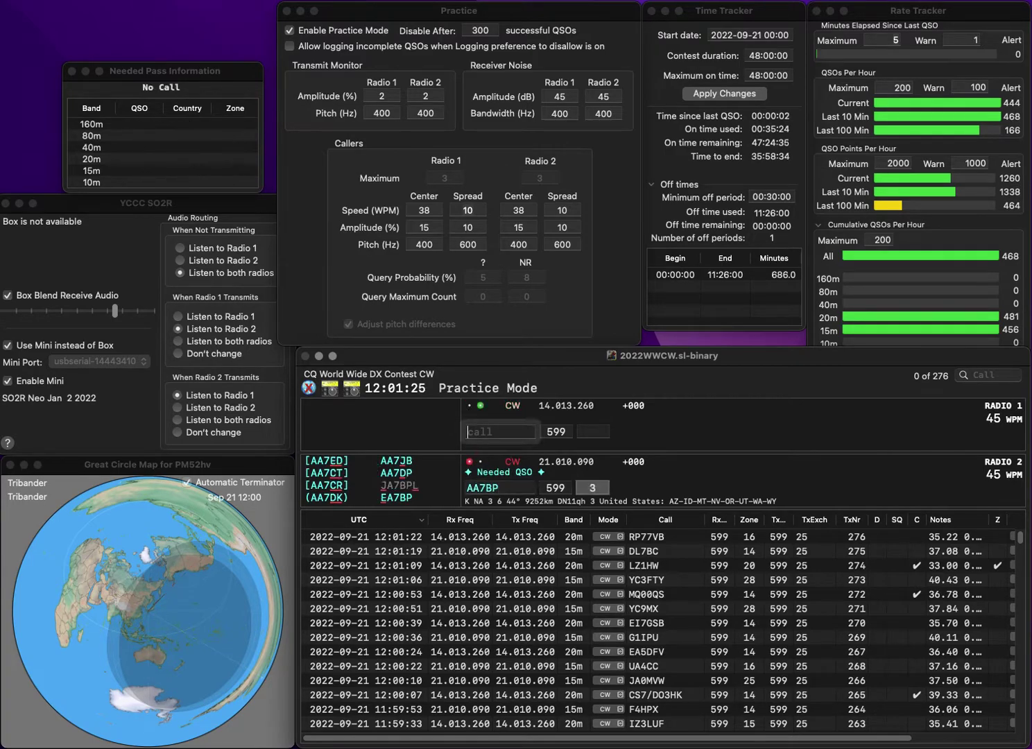
{"action": "type", "text": "DJ9CN"}
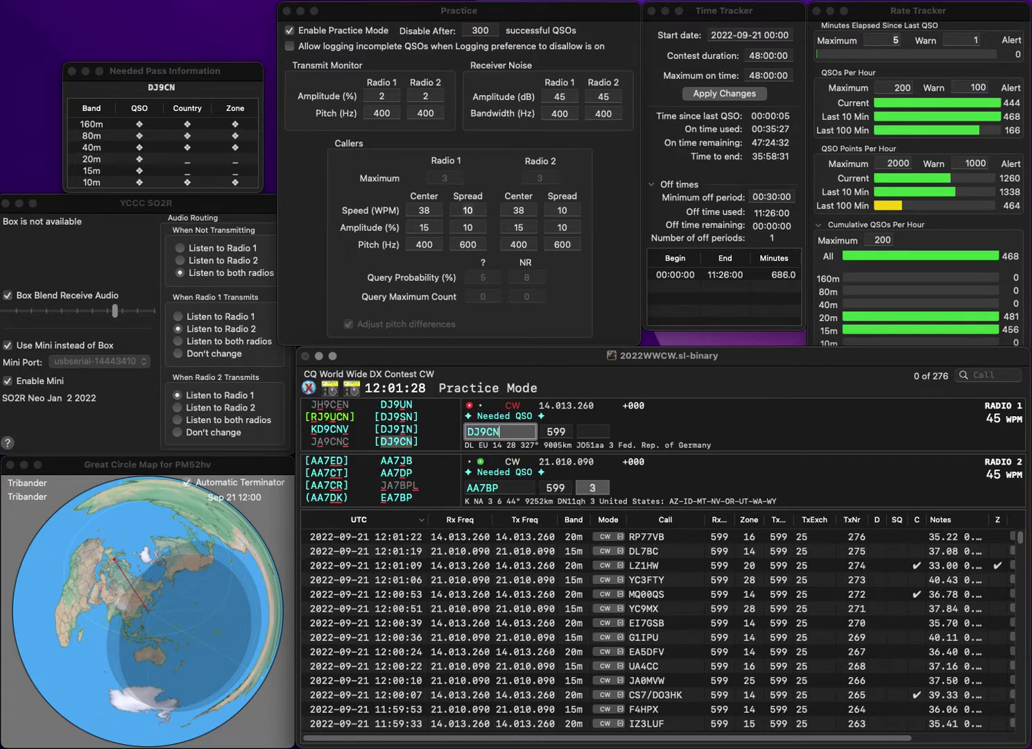
{"action": "key", "text": "Return"}
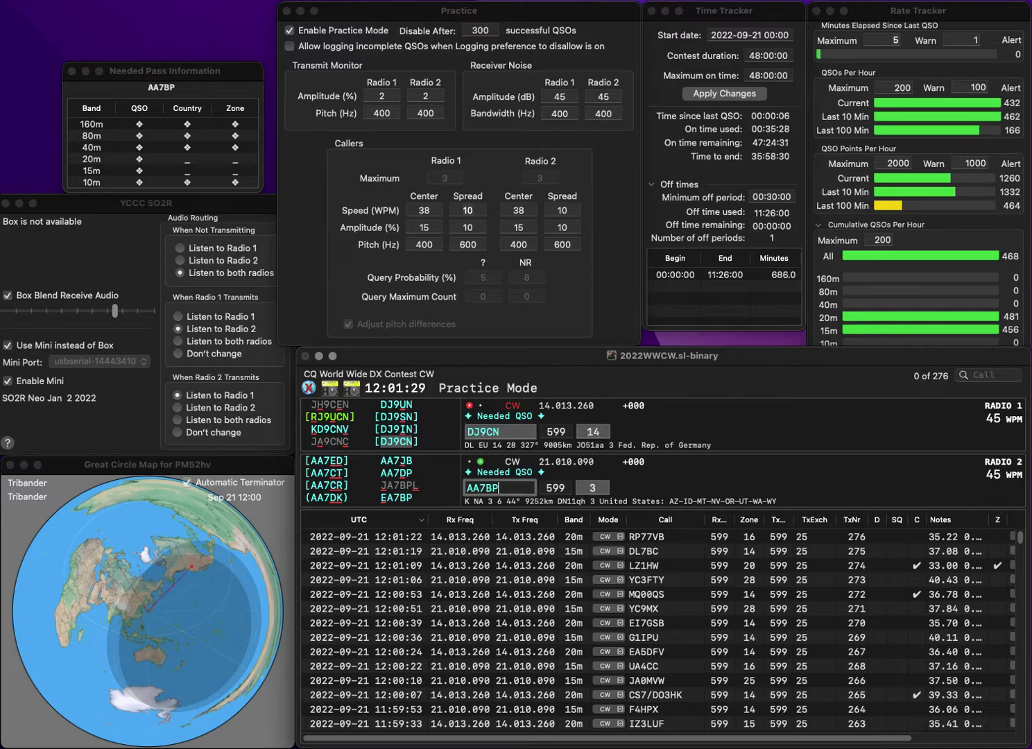
{"action": "key", "text": "BackSpace"}
{"action": "key", "text": "BackSpace"}
{"action": "type", "text": "DP"}
{"action": "key", "text": "Return"}
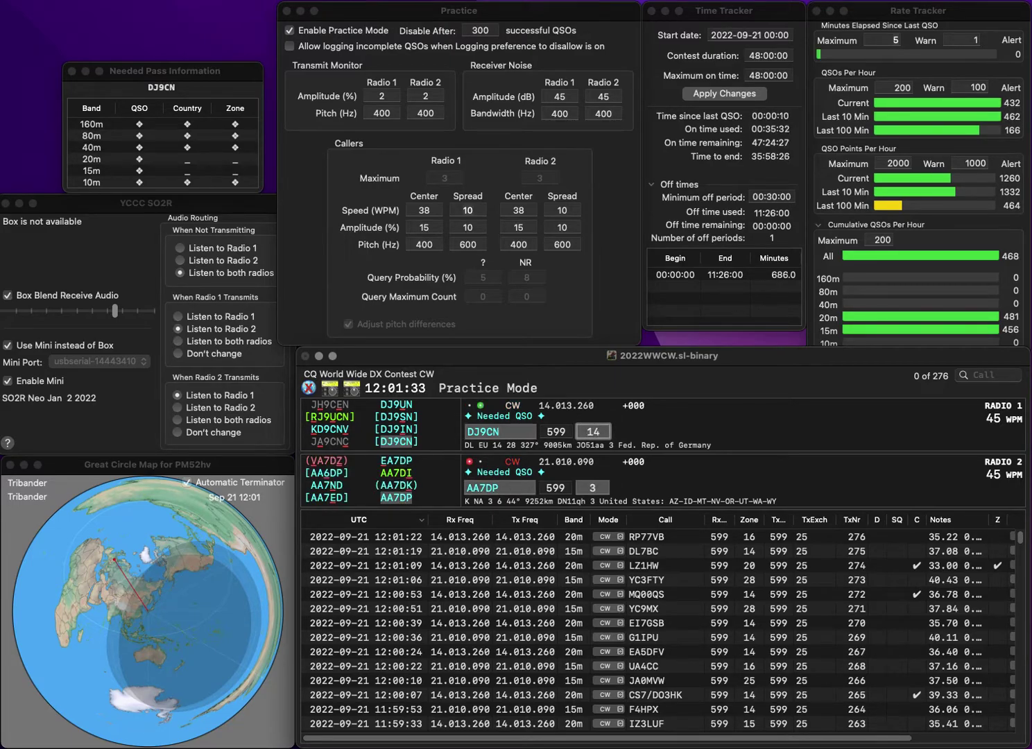
{"action": "key", "text": "Return"}
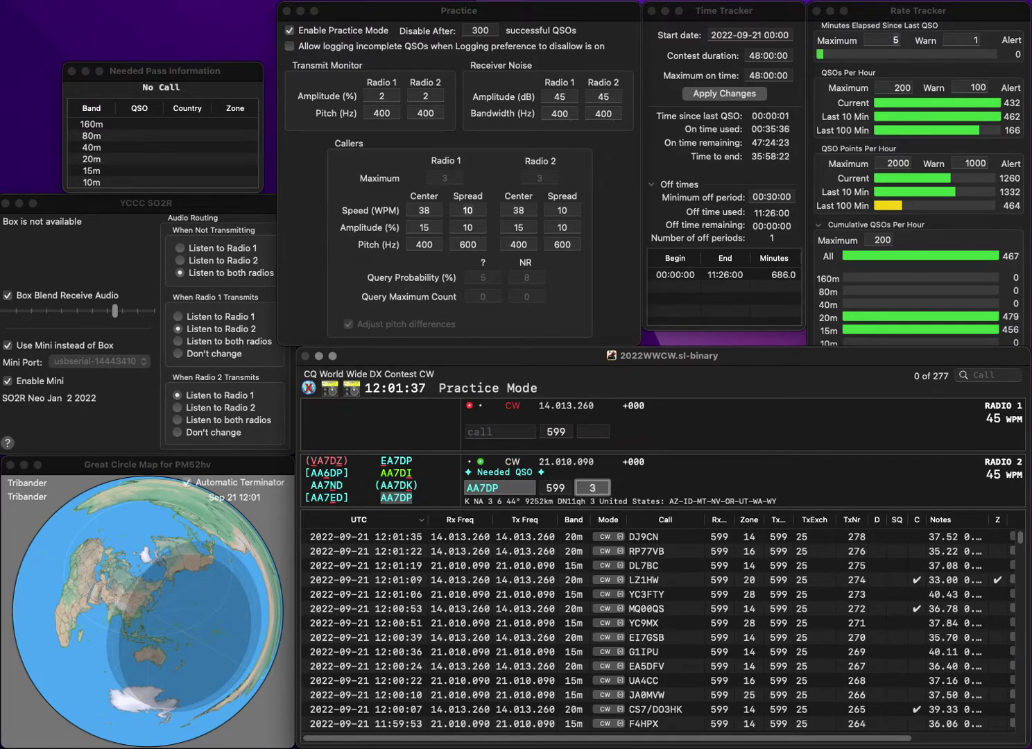
{"action": "key", "text": "Return"}
Enter and send the partial calls KC3 on Radio 1 and W4 on Radio 2
{"action": "type", "text": "KC3"}
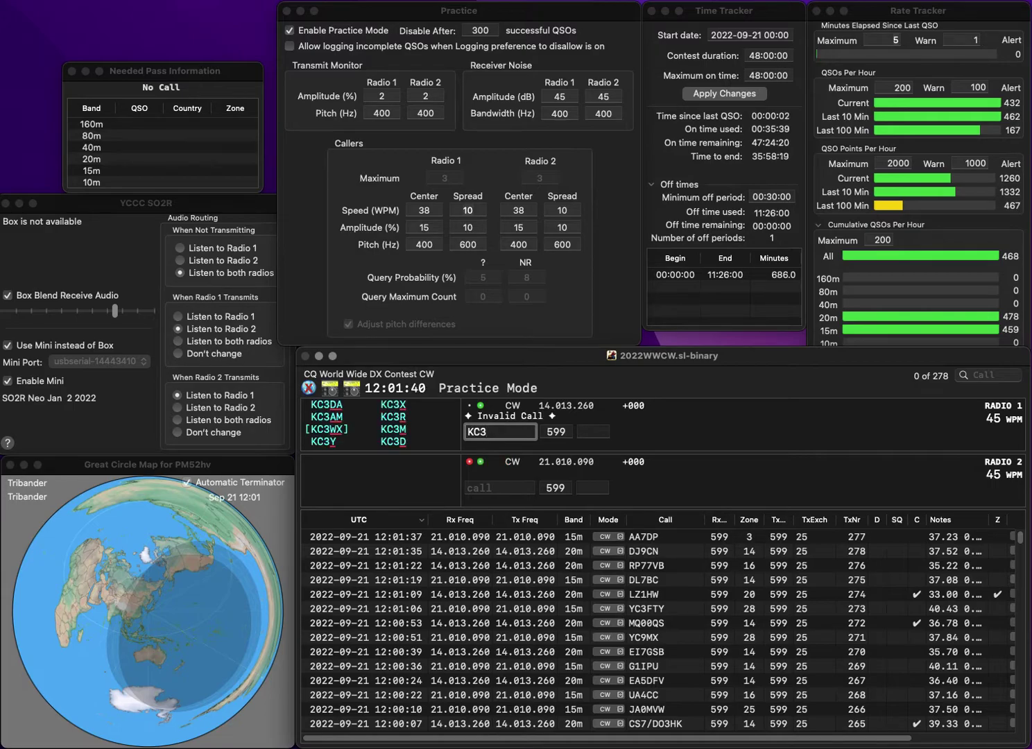
{"action": "key", "text": "Return"}
{"action": "type", "text": "W"}
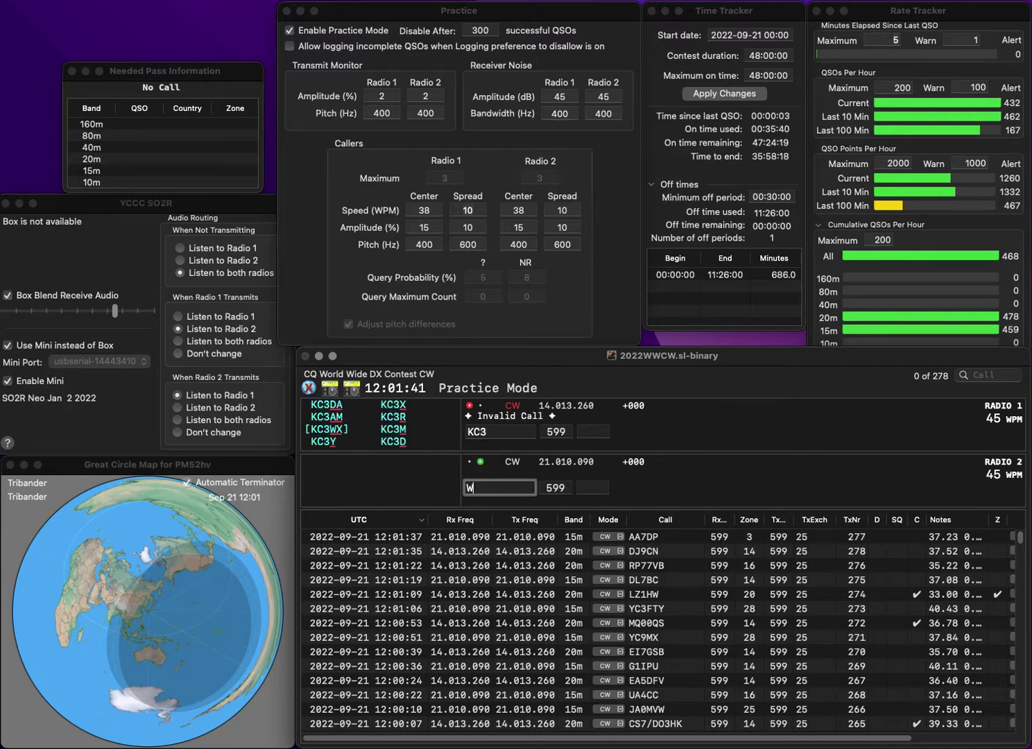
{"action": "type", "text": "4"}
{"action": "key", "text": "Return"}
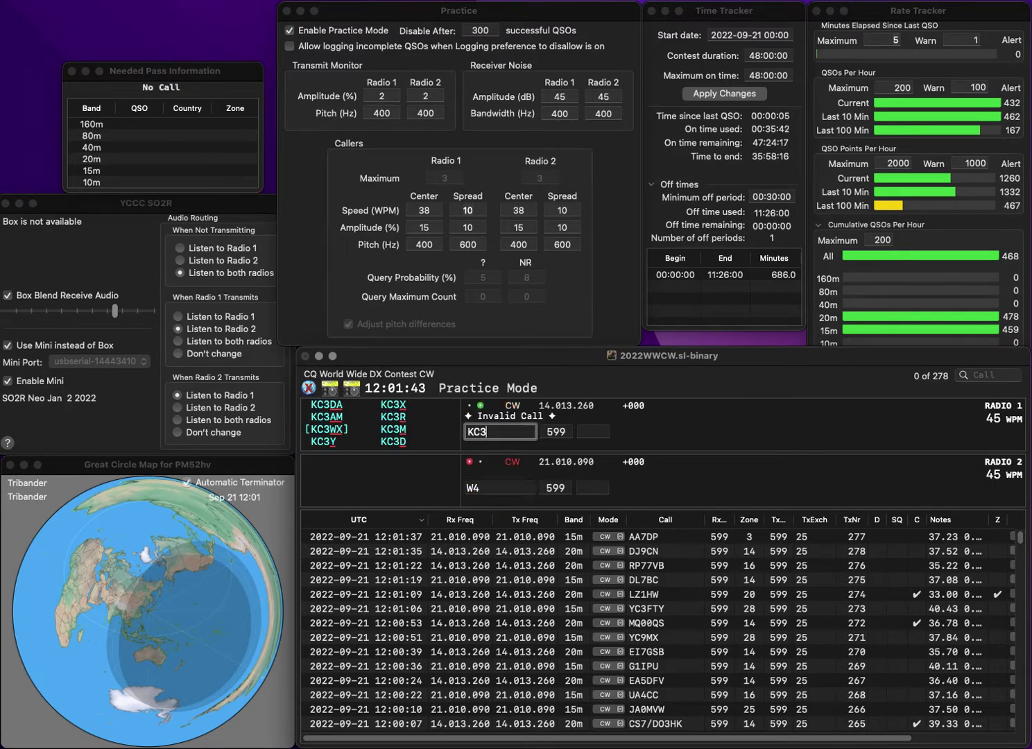
{"action": "key", "text": "BackSpace"}
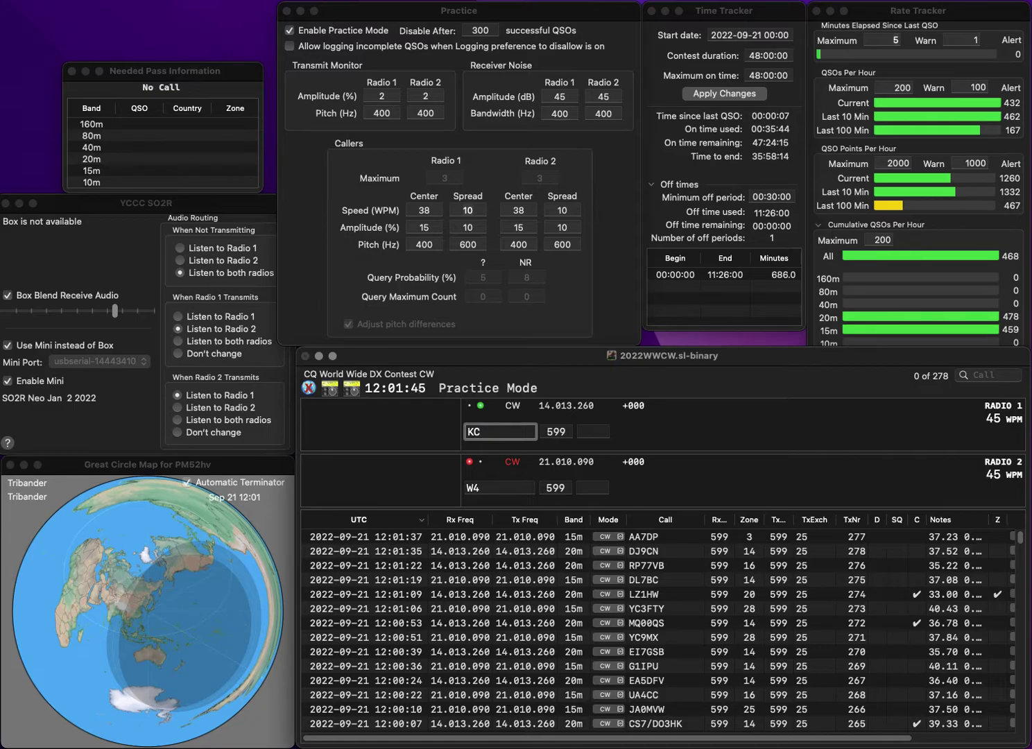
{"action": "key", "text": "BackSpace"}
{"action": "type", "text": "2NGS"}
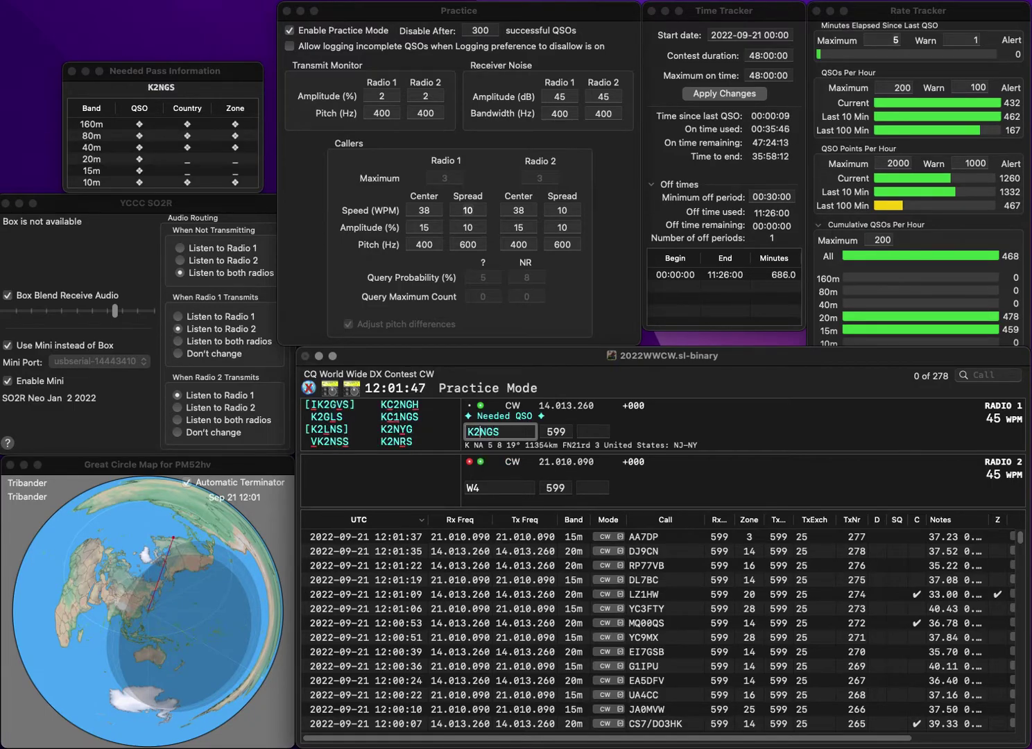
{"action": "key", "text": "Return"}
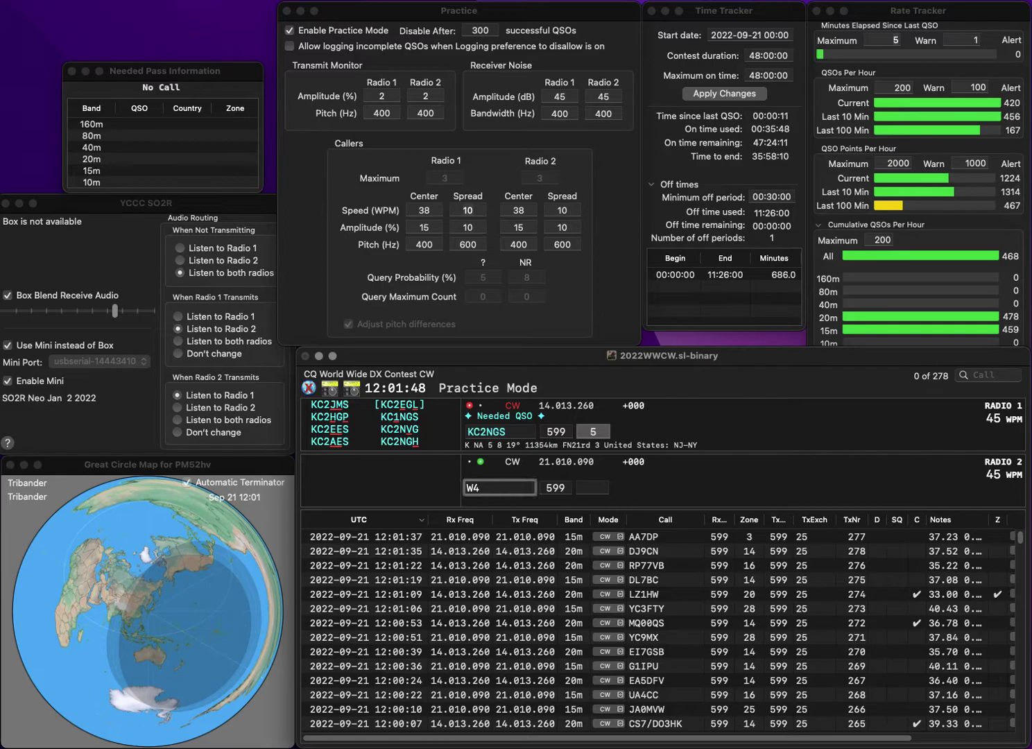
{"action": "type", "text": "SNP"}
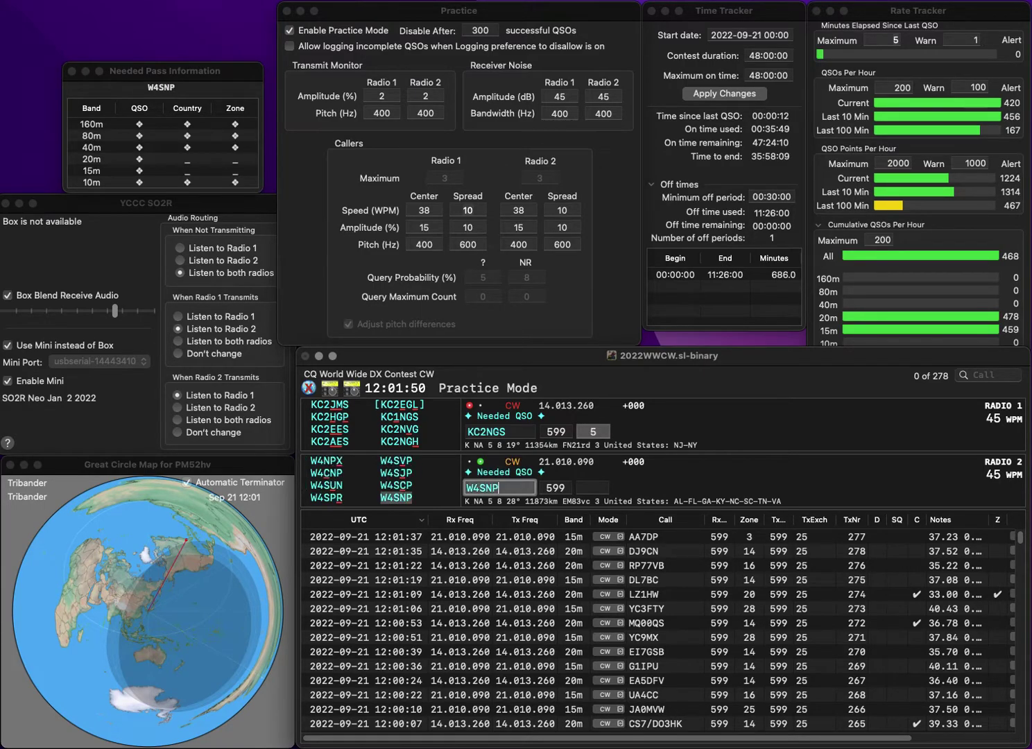
{"action": "key", "text": "Return"}
{"action": "key", "text": "BackSpace"}
{"action": "type", "text": "H"}
{"action": "key", "text": "Return"}
{"action": "key", "text": "Tab"}
{"action": "type", "text": "5"}
{"action": "key", "text": "Return"}
{"action": "key", "text": "Tab"}
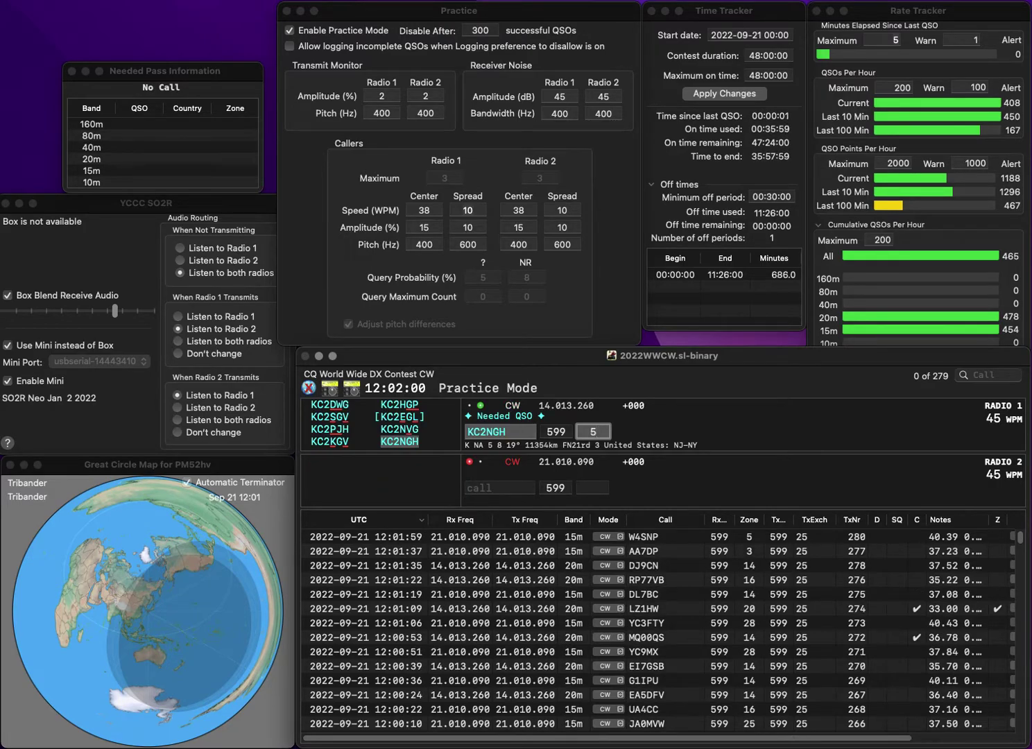
{"action": "key", "text": "Return"}
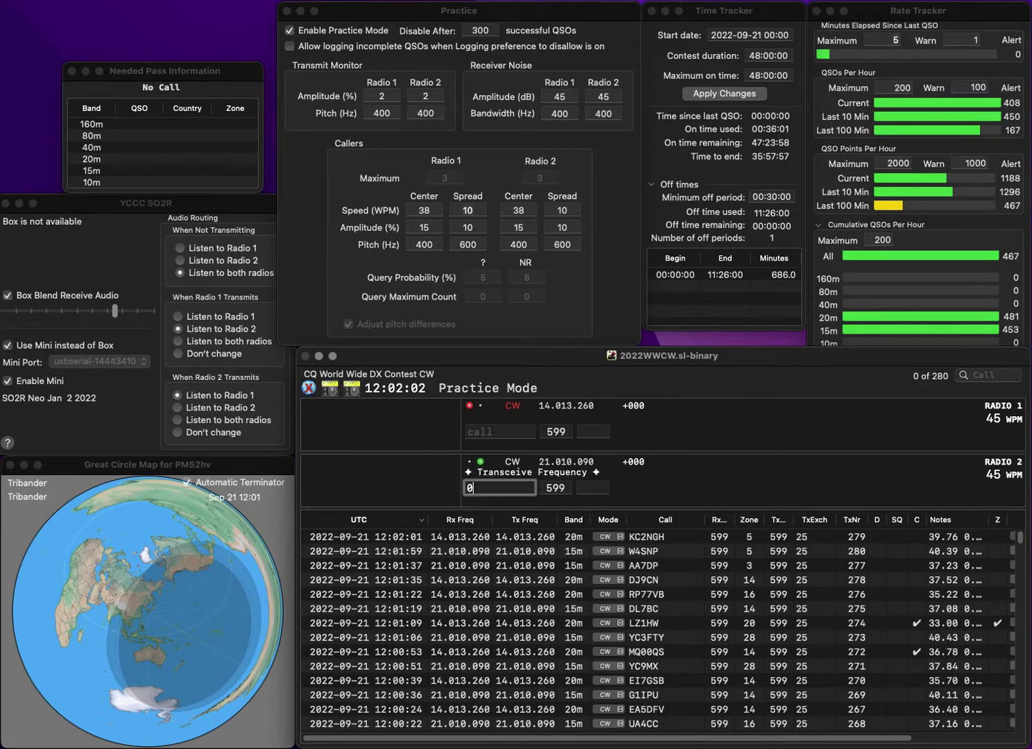
{"action": "type", "text": "0XDZ"}
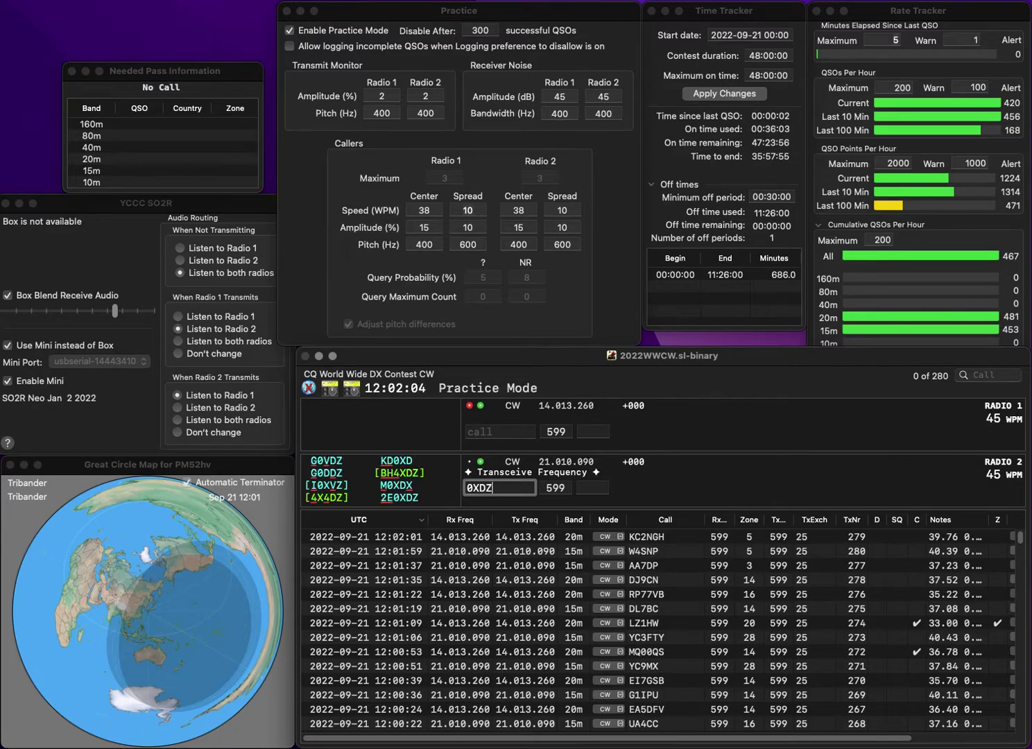
{"action": "type", "text": "2E"}
{"action": "key", "text": "Return"}
{"action": "type", "text": "A"}
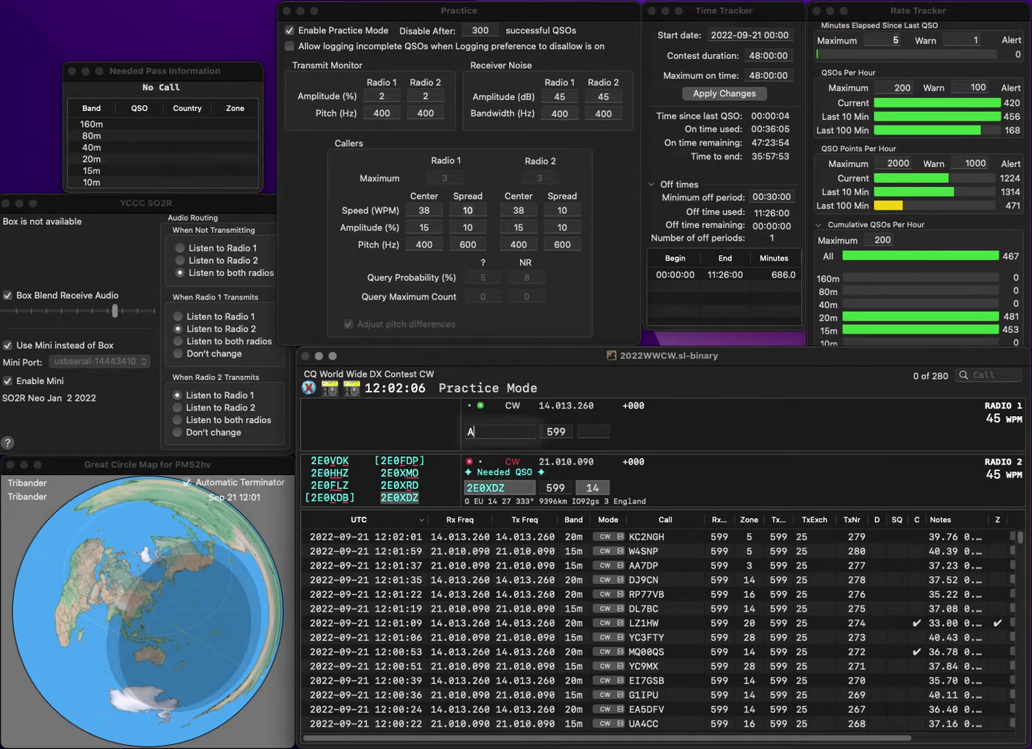
{"action": "type", "text": "E5OX"}
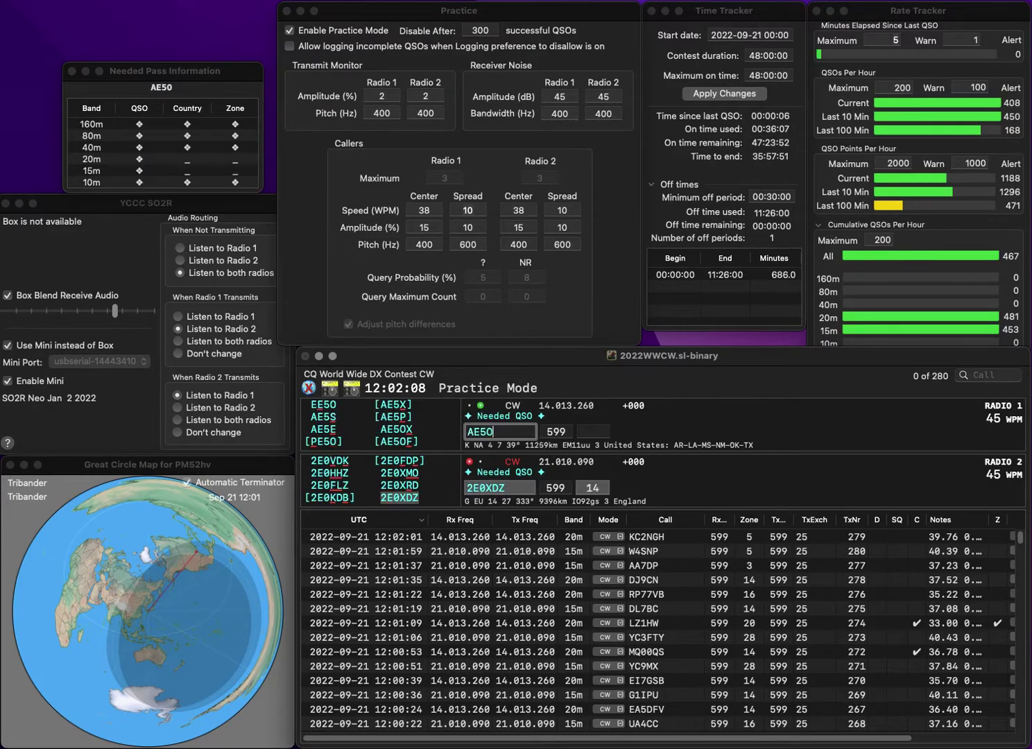
{"action": "key", "text": "Return"}
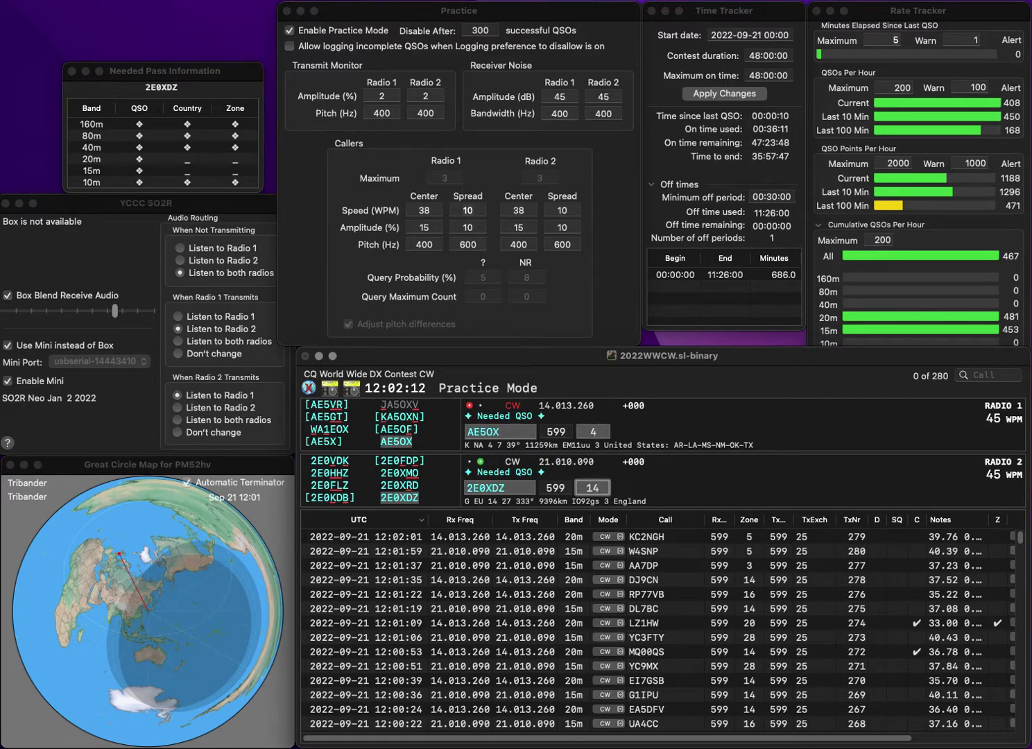
{"action": "key", "text": "Return"}
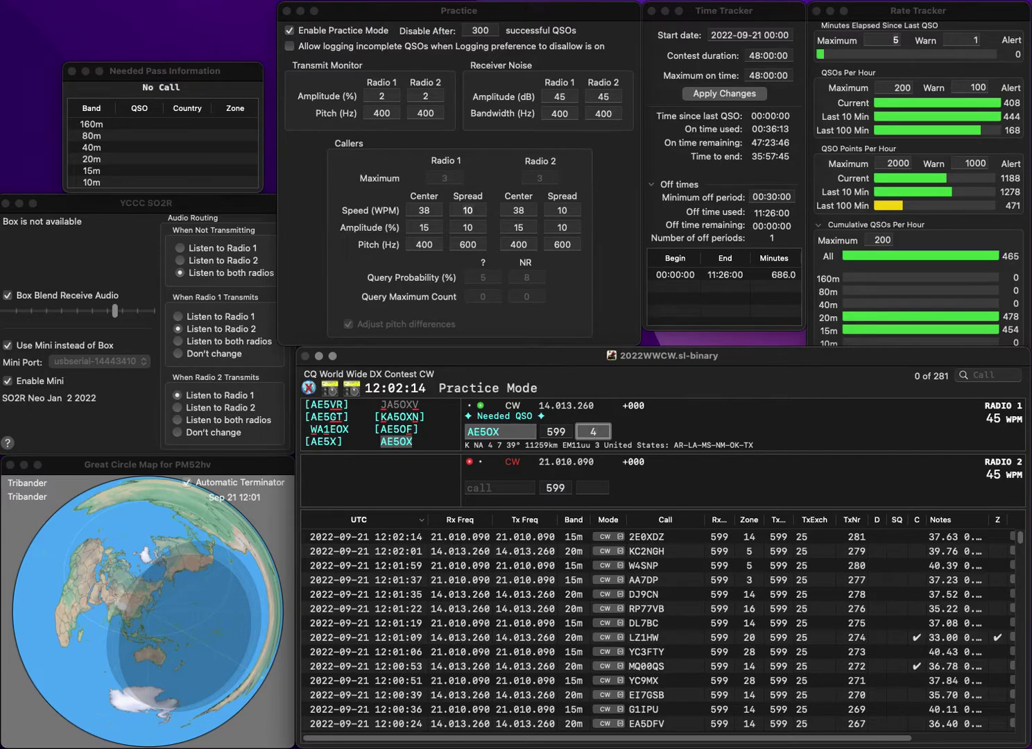
{"action": "key", "text": "Return"}
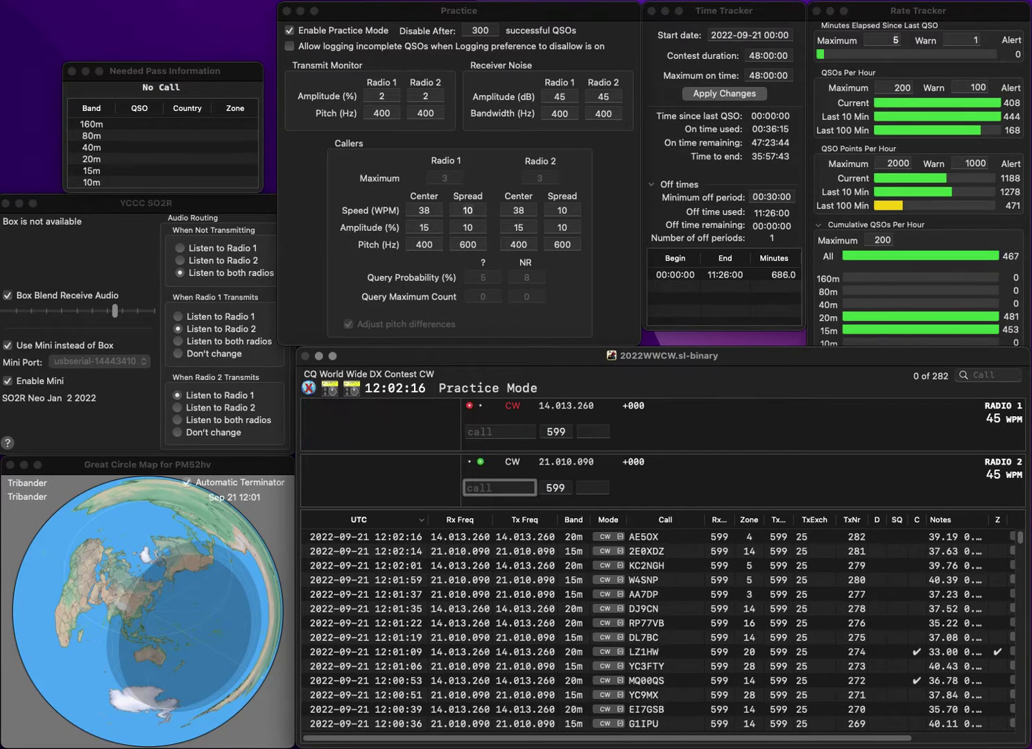
Enter the partial call 3MJO on Radio 2 and send it to the caller
{"action": "type", "text": "3MJO"}
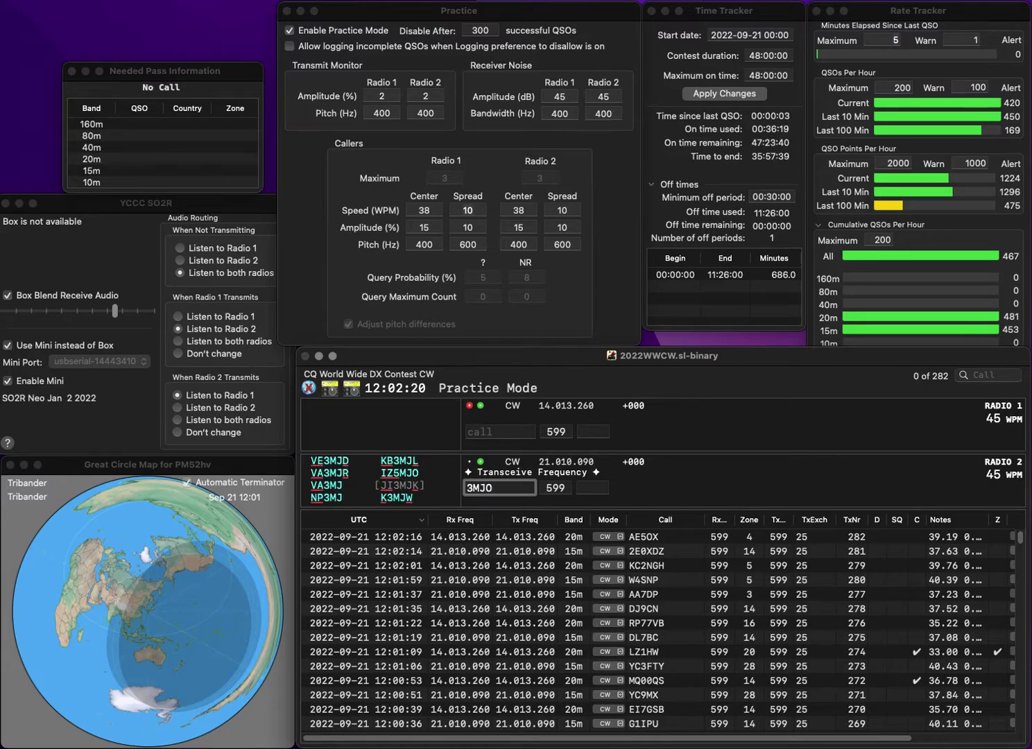
{"action": "type", "text": "K"}
{"action": "key", "text": "Up"}
{"action": "key", "text": "Return"}
{"action": "key", "text": "BackSpace"}
{"action": "key", "text": "Return"}
{"action": "key", "text": "Up"}
{"action": "type", "text": "O2XX"}
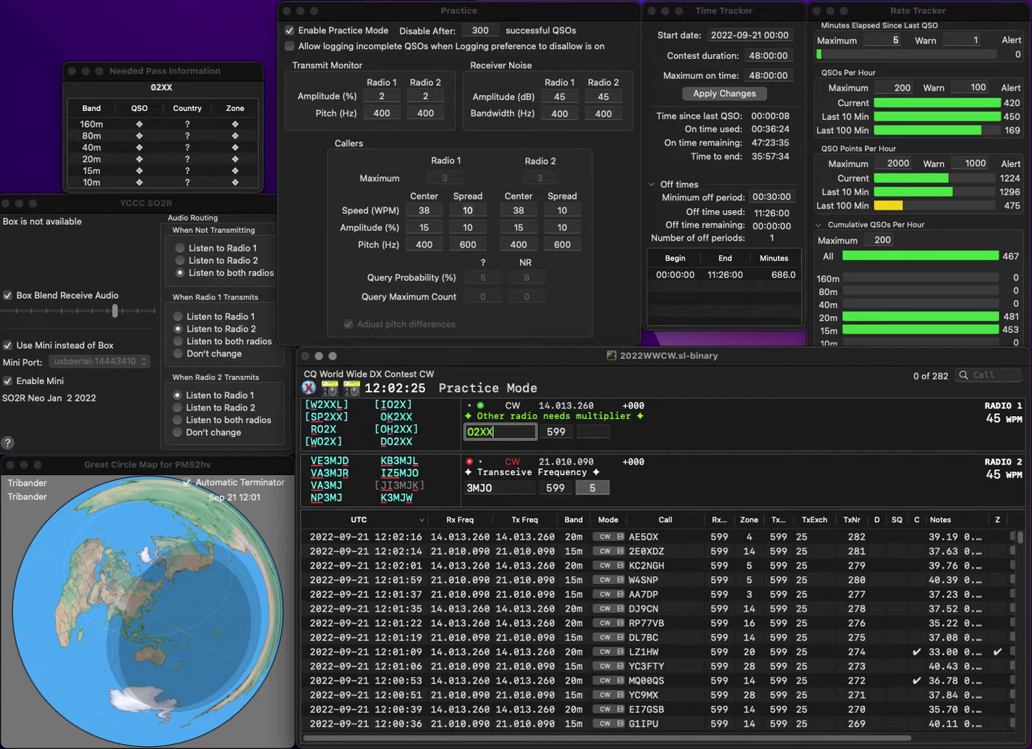
{"action": "key", "text": "Home"}
{"action": "key", "text": "Delete"}
{"action": "type", "text": "OK"}
{"action": "key", "text": "Return"}
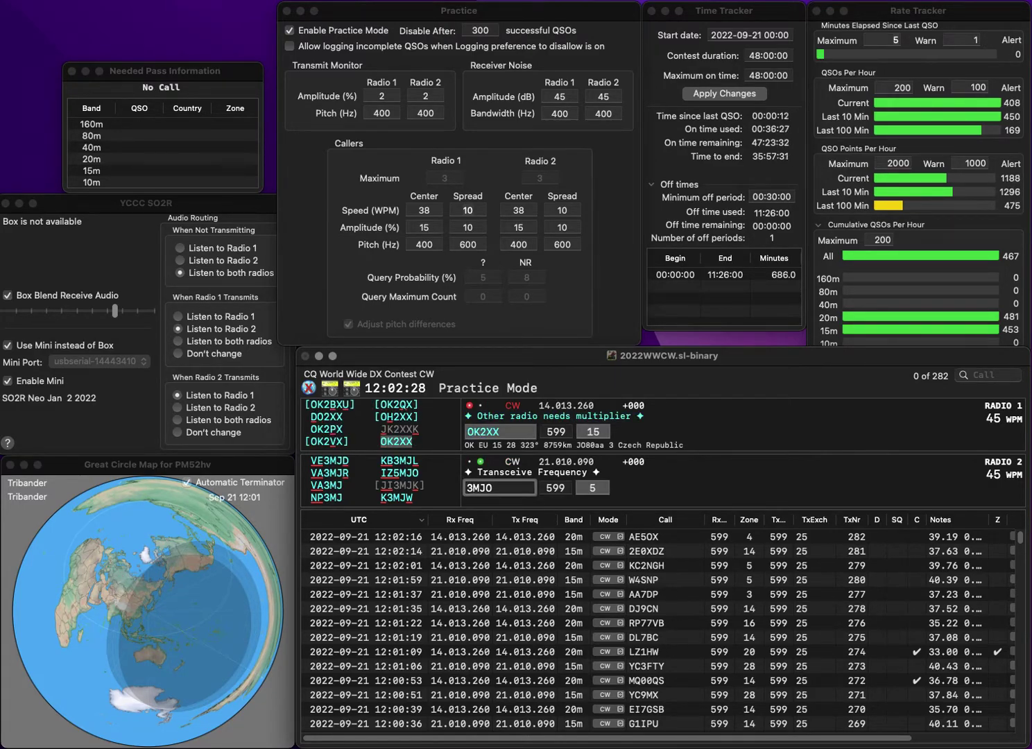
{"action": "key", "text": "Home"}
{"action": "key", "text": "Delete"}
{"action": "key", "text": "Right"}
{"action": "key", "text": "Delete"}
{"action": "type", "text": "W"}
{"action": "key", "text": "Return"}
{"action": "key", "text": "Return"}
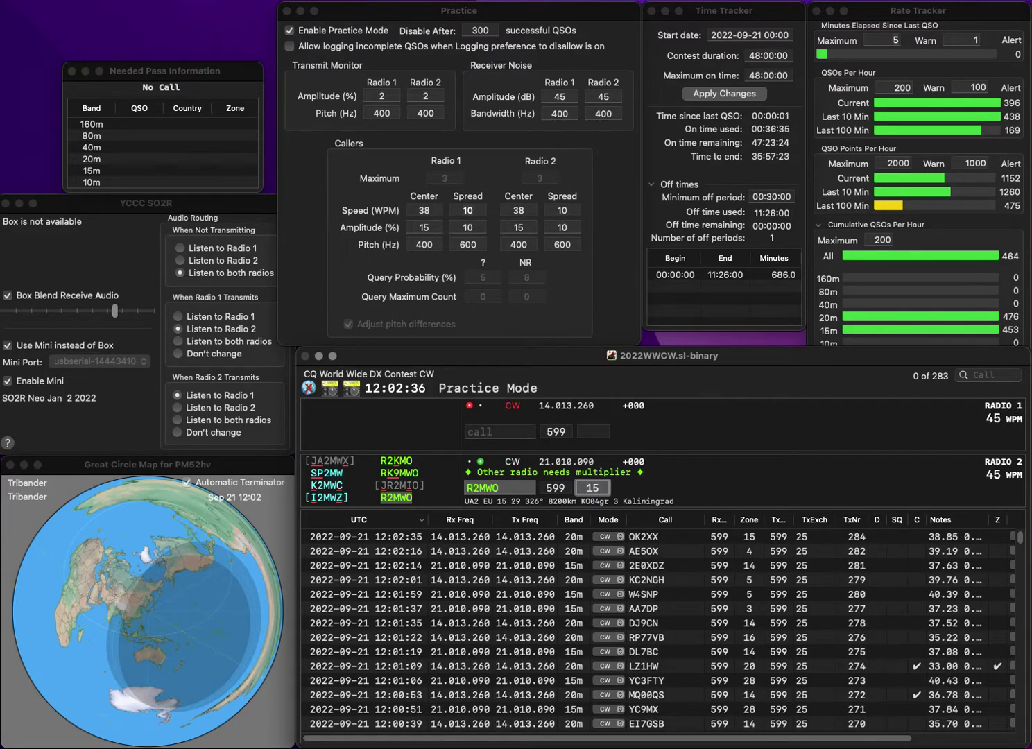
{"action": "type", "text": "YC"}
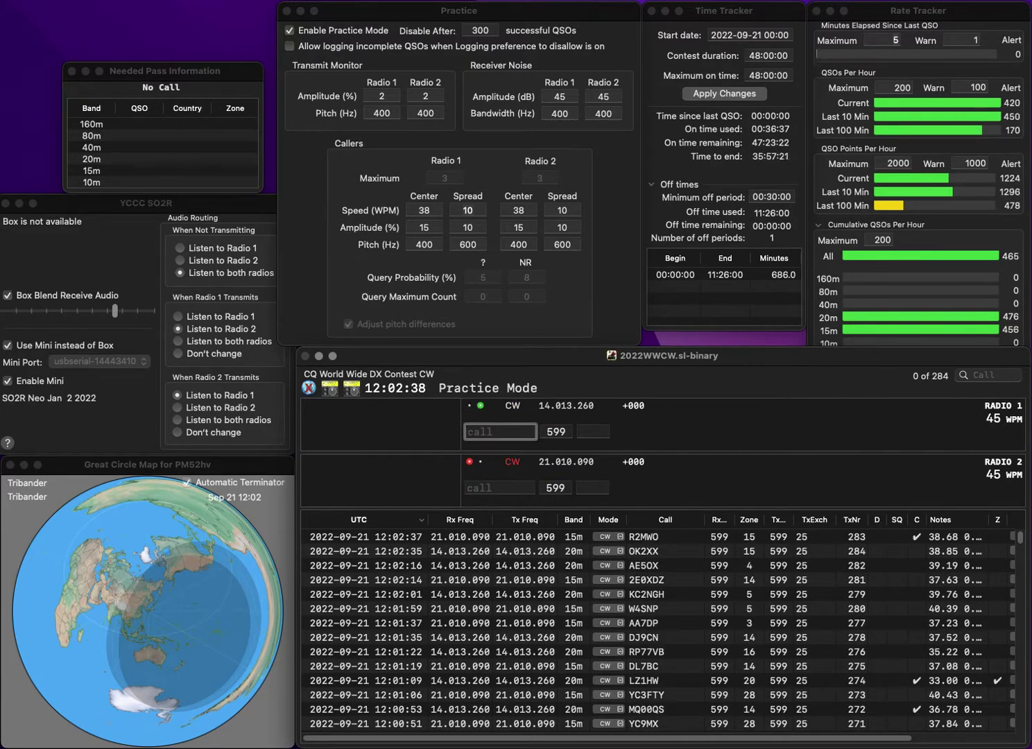
{"action": "type", "text": "1WEU"}
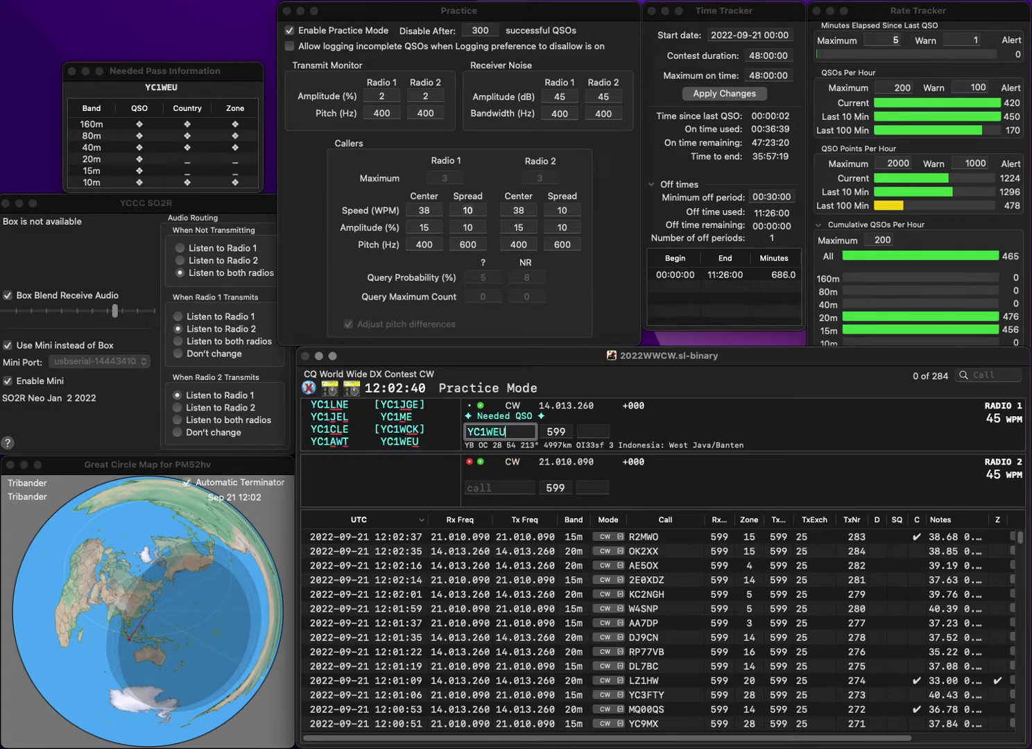
{"action": "key", "text": "Return"}
Send the partial call AGZ on Radio 2 and log YC1WEU on Radio 1 with zone 28
{"action": "type", "text": "AM"}
{"action": "key", "text": "BackSpace"}
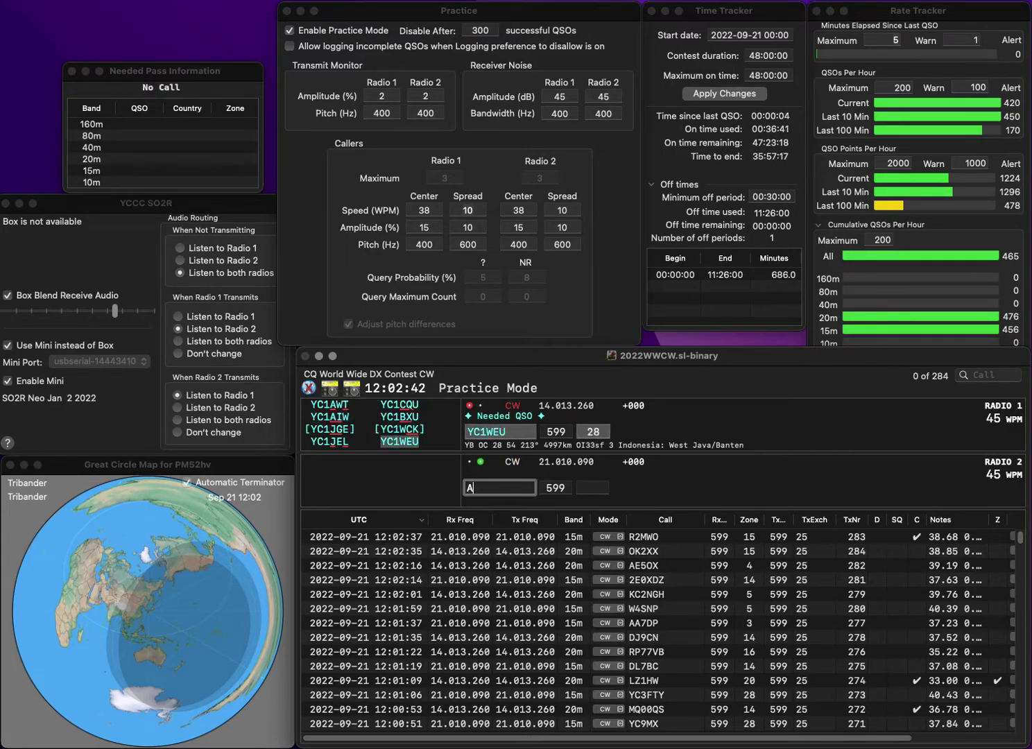
{"action": "type", "text": "GZ"}
{"action": "key", "text": "Return"}
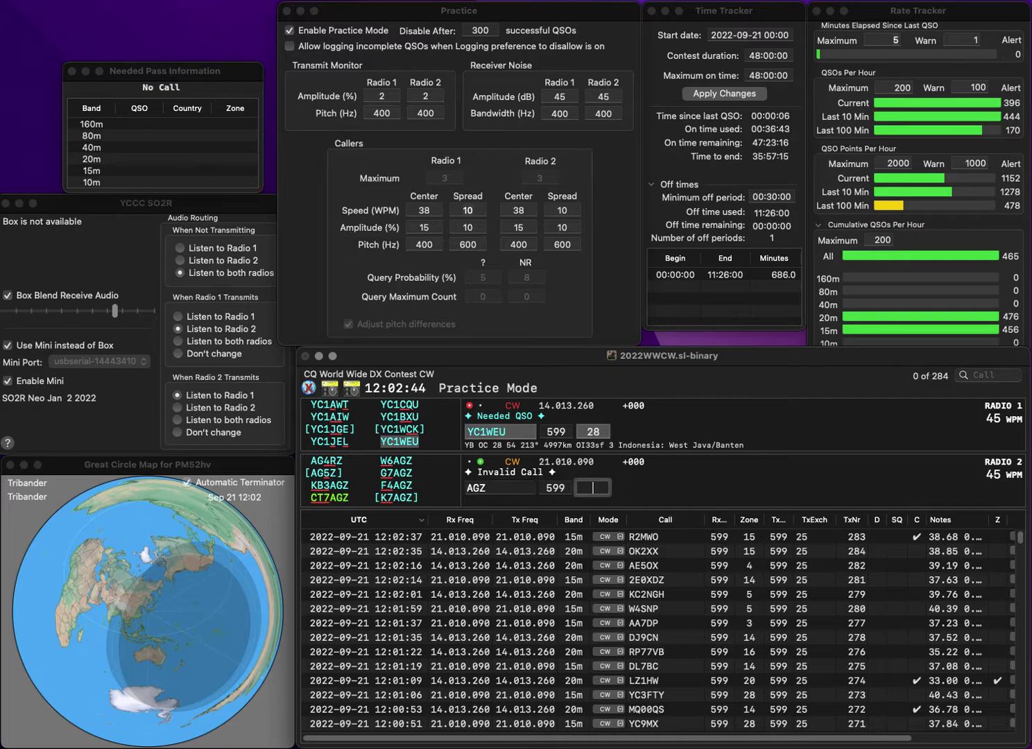
{"action": "key", "text": "Tab"}
{"action": "key", "text": "space"}
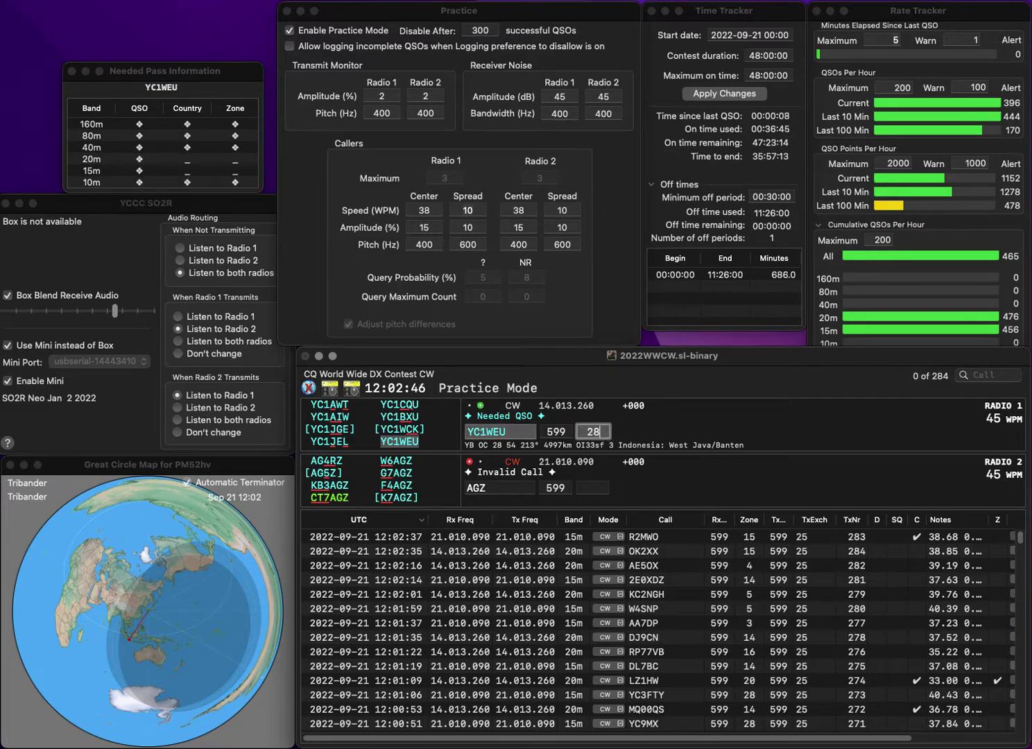
{"action": "key", "text": "Return"}
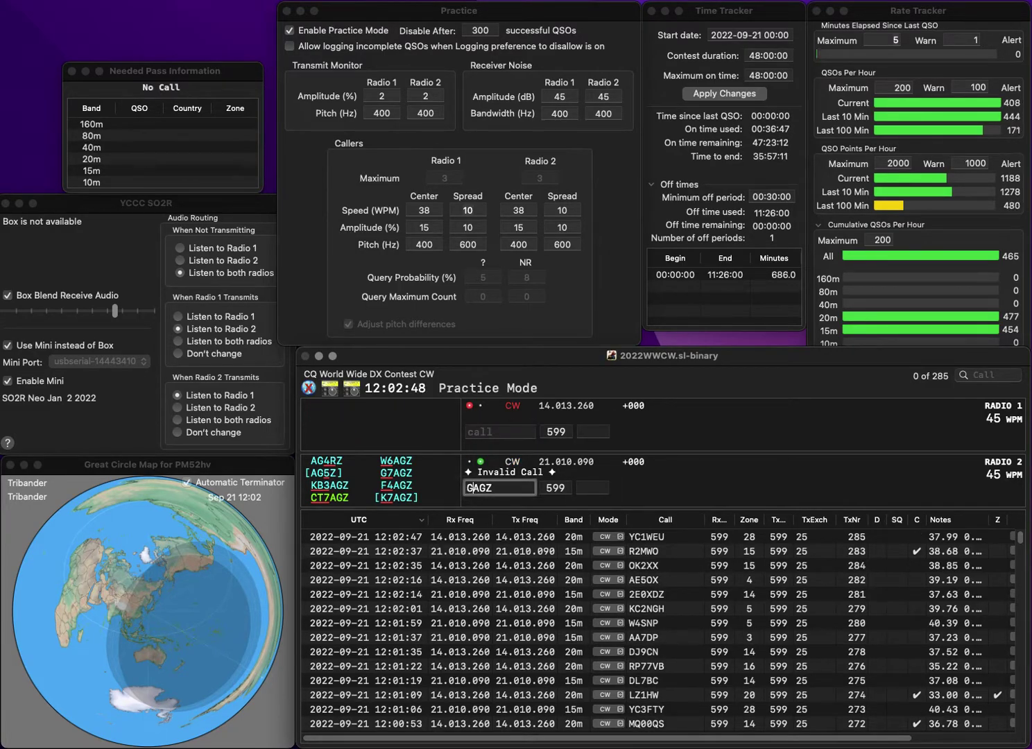
Complete the Radio 2 call as G7AGZ and work RD3TOK on Radio 1, logging them with zones 14 and 16
{"action": "key", "text": "Home"}
{"action": "type", "text": "G7"}
{"action": "key", "text": "Return"}
{"action": "type", "text": "RD3TOK"}
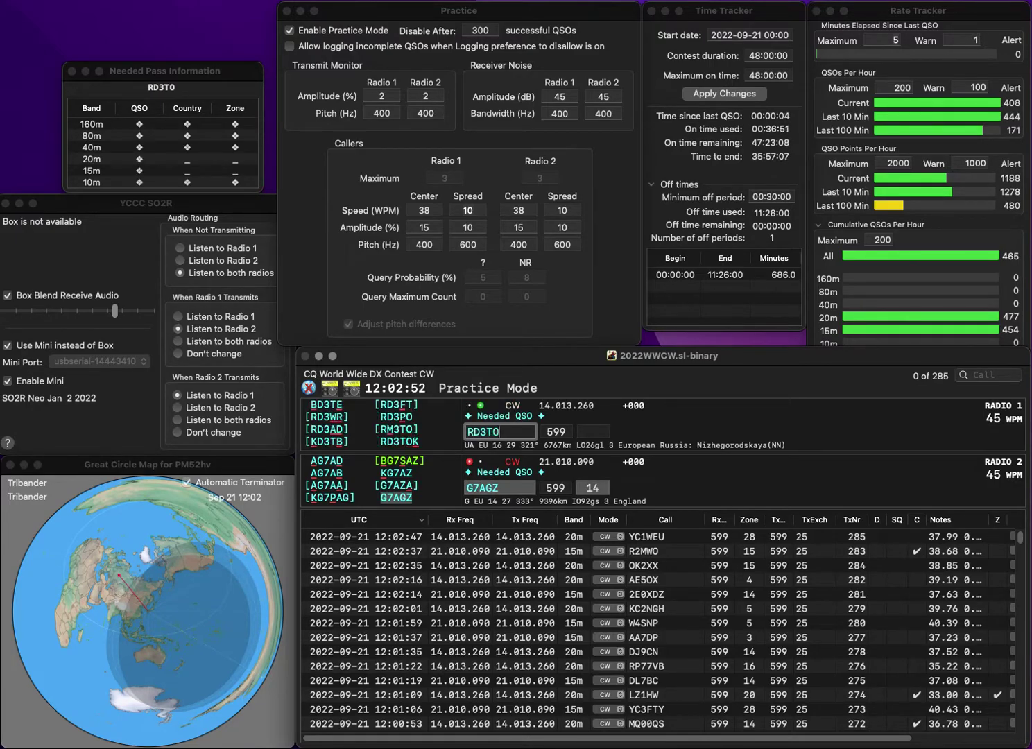
{"action": "key", "text": "Return"}
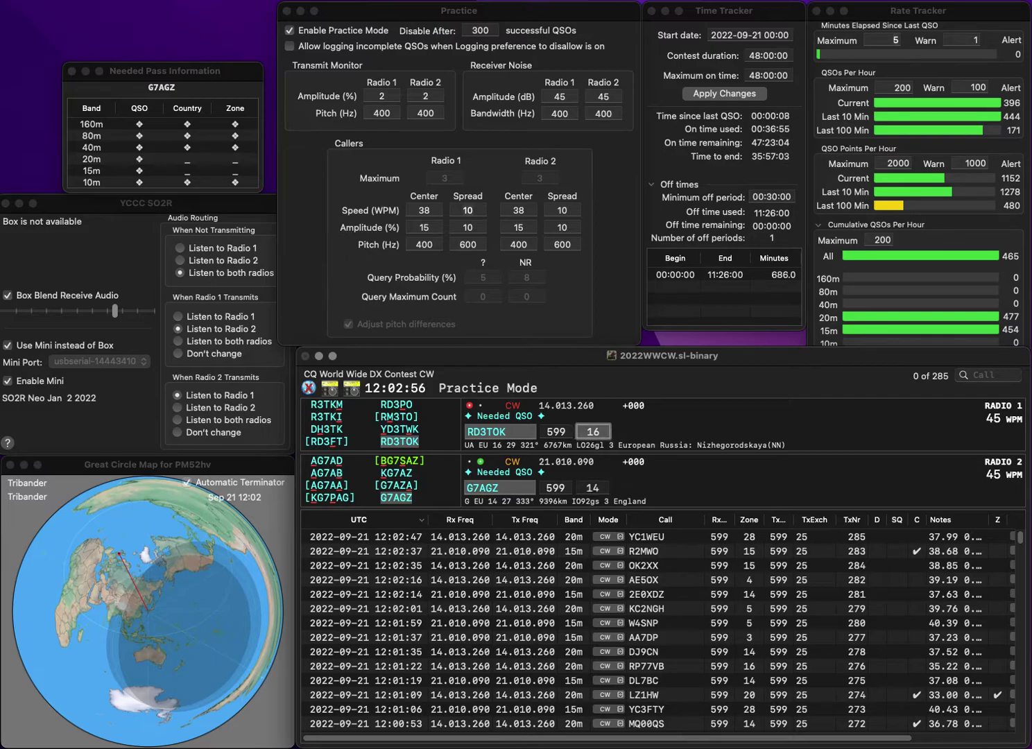
{"action": "key", "text": "Return"}
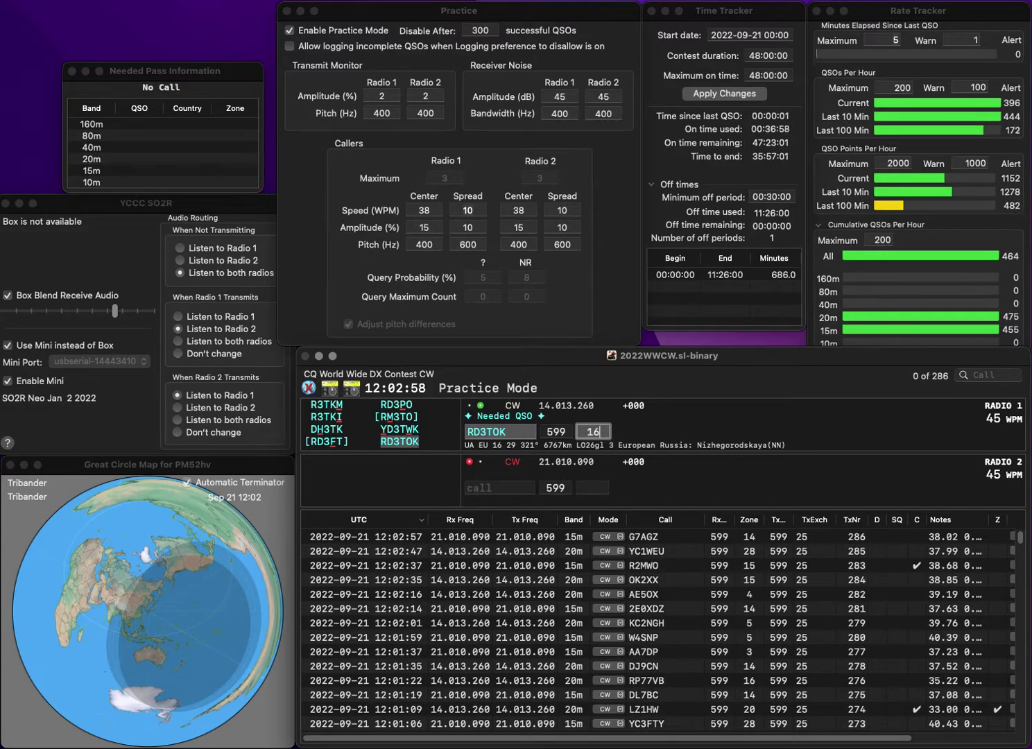
{"action": "key", "text": "Return"}
Enter caller SM6USS on Radio 2 with zone 14 and send the partial call 0CD on Radio 1
{"action": "type", "text": "SM6USS"}
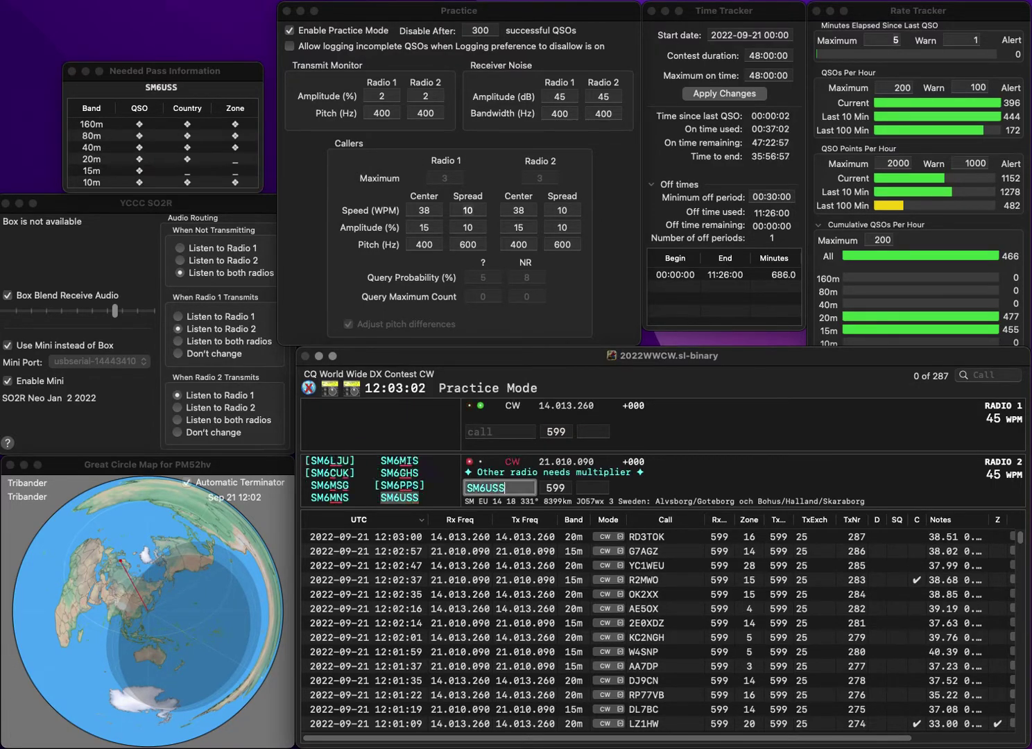
{"action": "key", "text": "Return"}
{"action": "type", "text": "C0Y"}
{"action": "key", "text": "BackSpace"}
{"action": "type", "text": "CD"}
{"action": "key", "text": "Home"}
{"action": "key", "text": "Delete"}
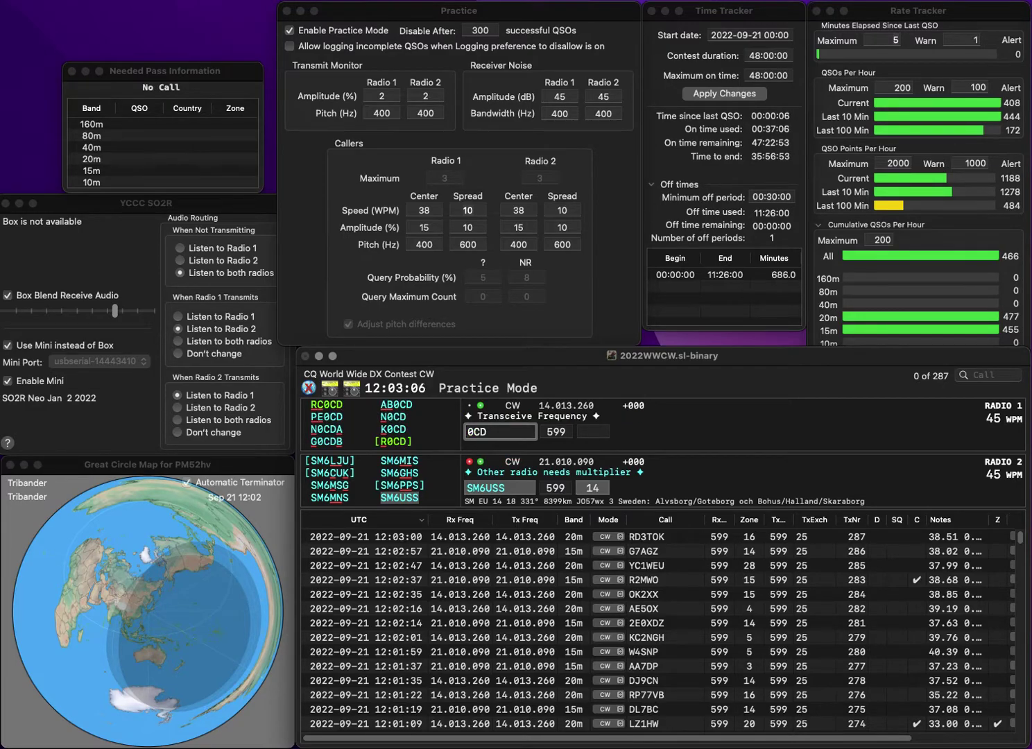
{"action": "key", "text": "Return"}
{"action": "key", "text": "Return"}
{"action": "type", "text": "RC"}
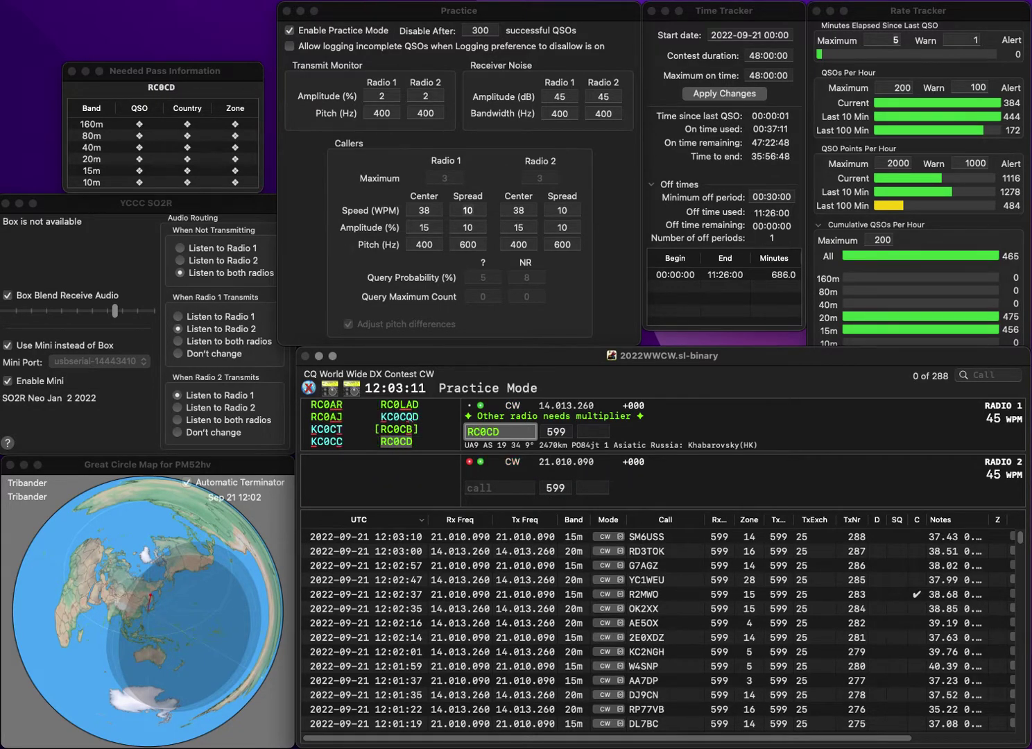
{"action": "key", "text": "Return"}
{"action": "type", "text": "M0X"}
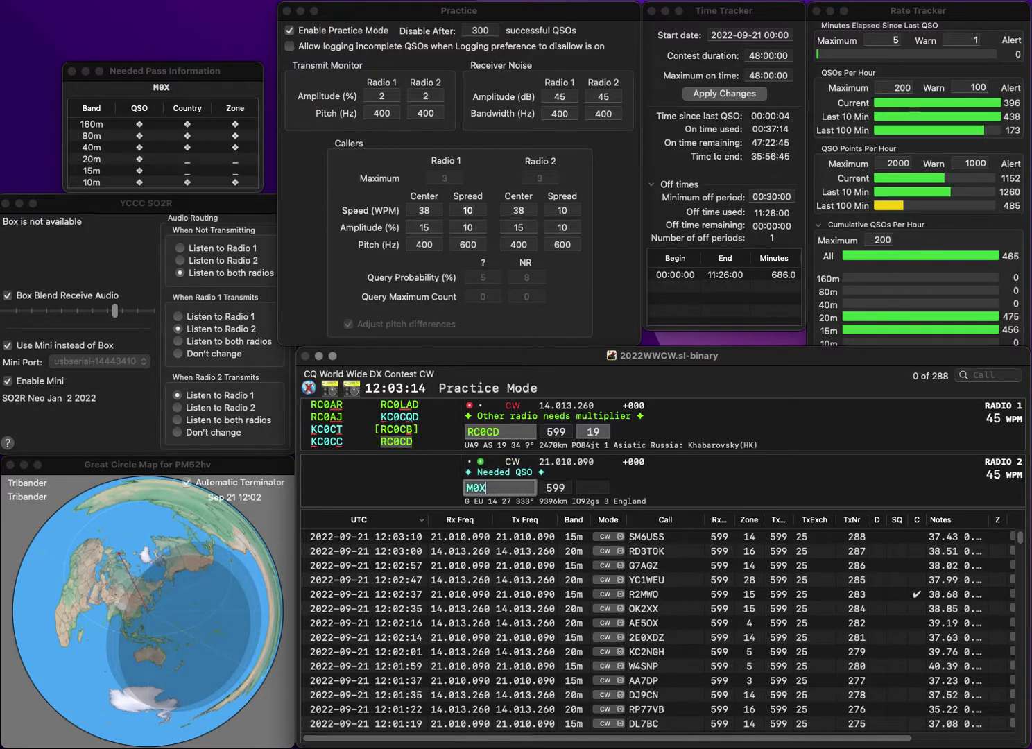
{"action": "type", "text": "XM"}
{"action": "key", "text": "Return"}
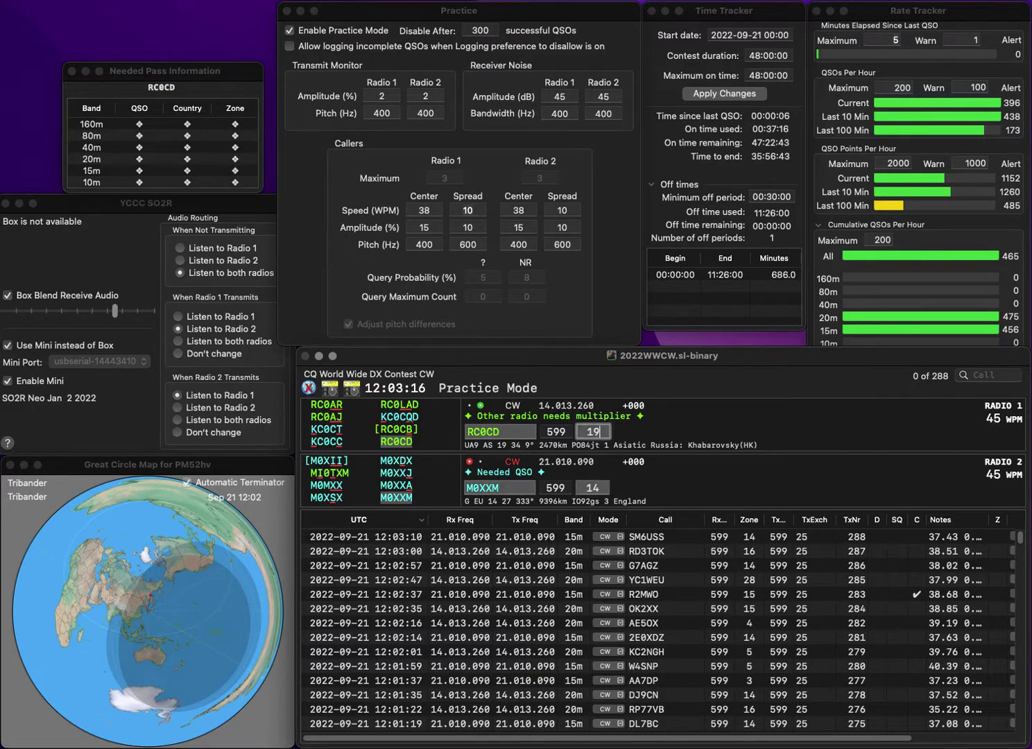
{"action": "key", "text": "Return"}
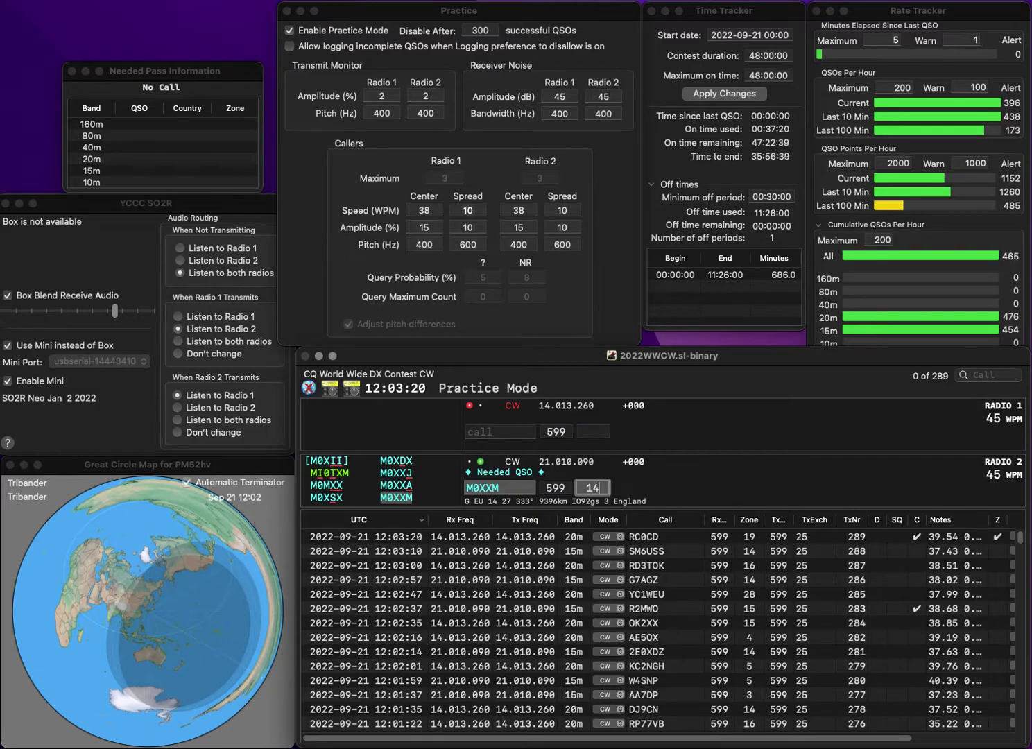
{"action": "key", "text": "Return"}
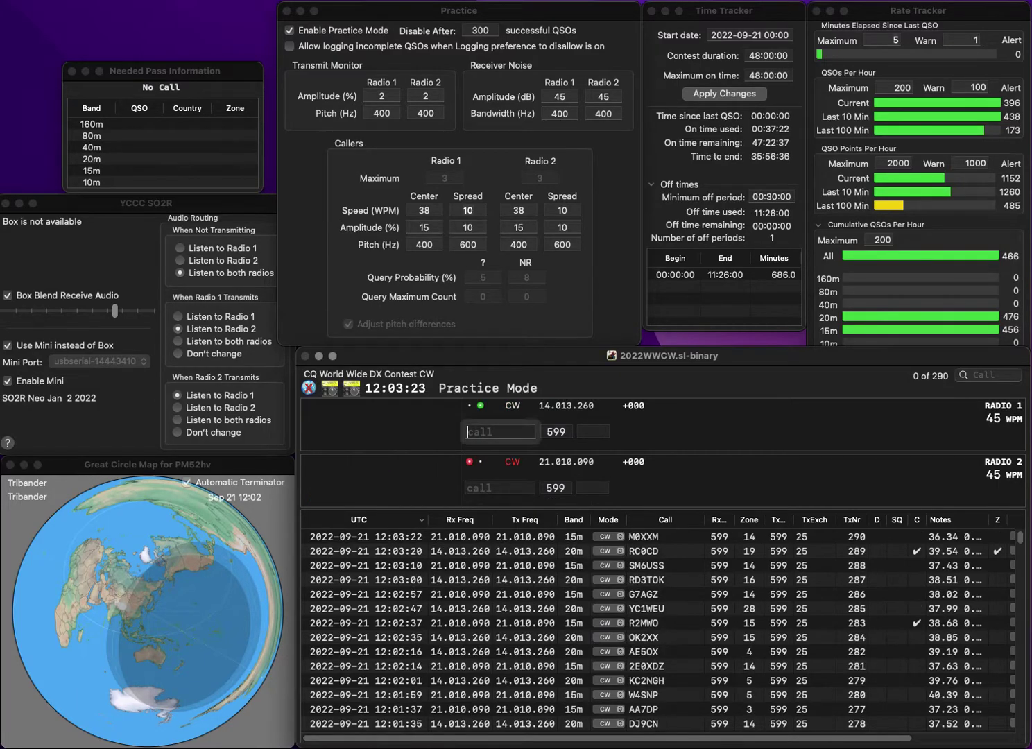
{"action": "type", "text": "K4LPD"}
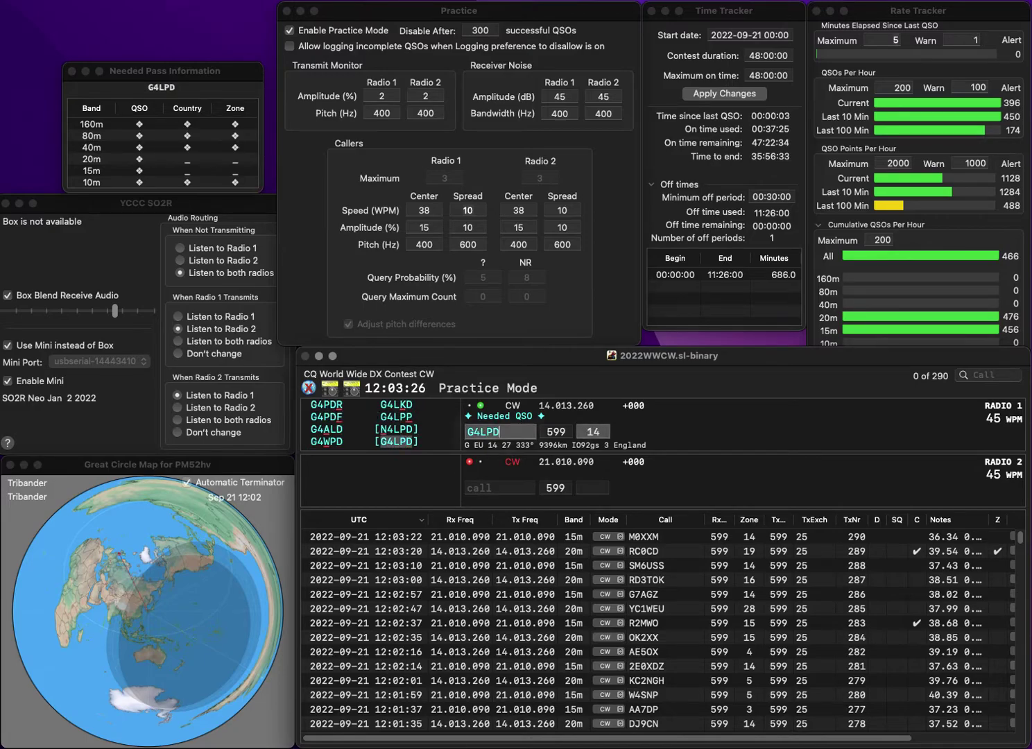
{"action": "key", "text": "Return"}
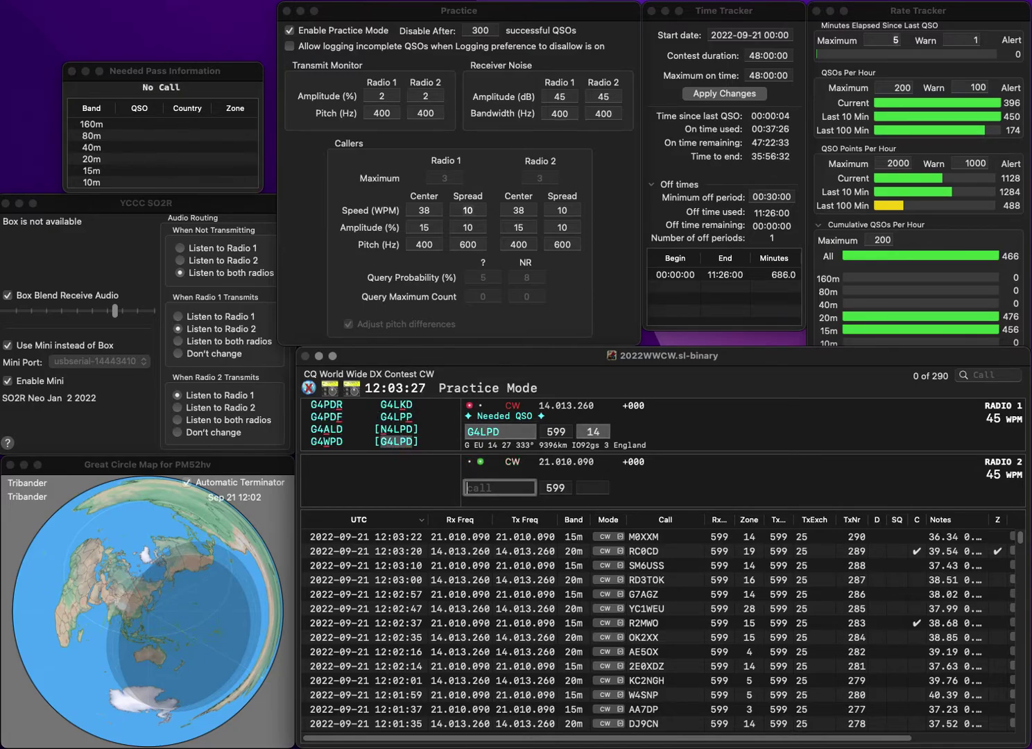
{"action": "type", "text": "N6EB"}
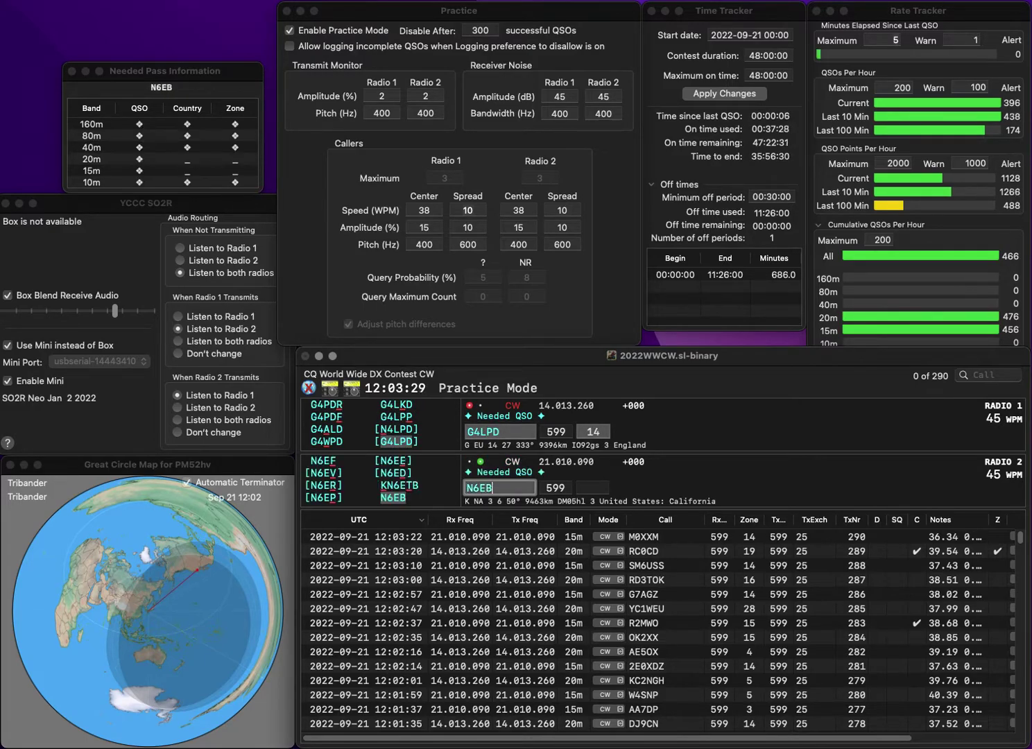
{"action": "key", "text": "Left"}
{"action": "type", "text": "E"}
{"action": "key", "text": "BackSpace"}
{"action": "key", "text": "Return"}
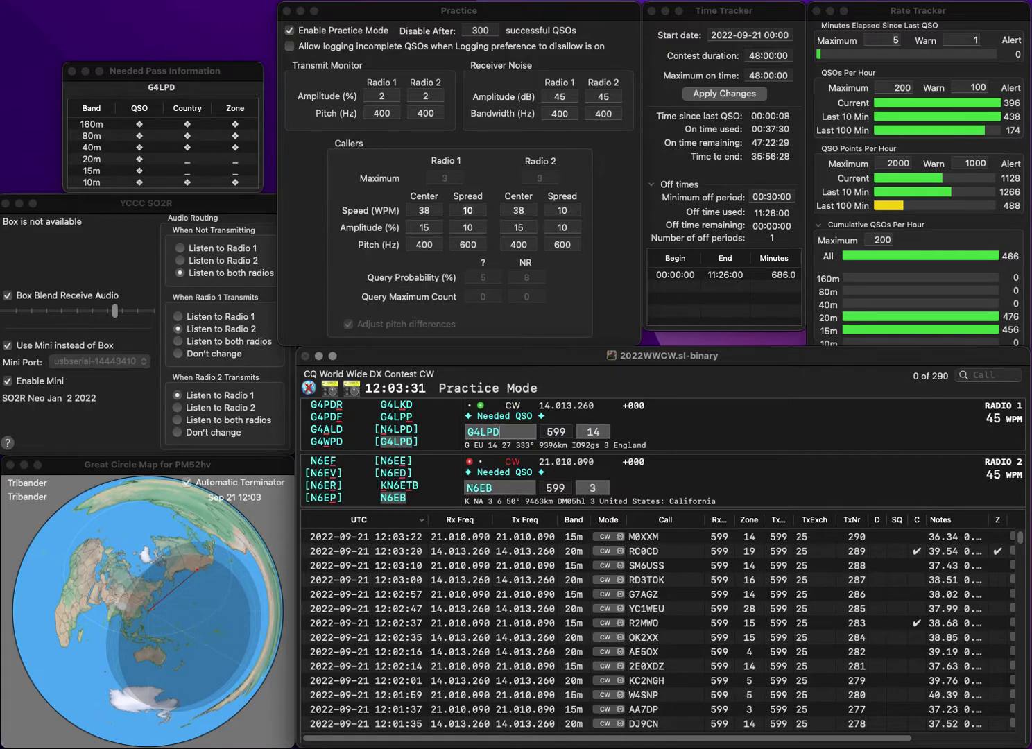
{"action": "key", "text": "Return"}
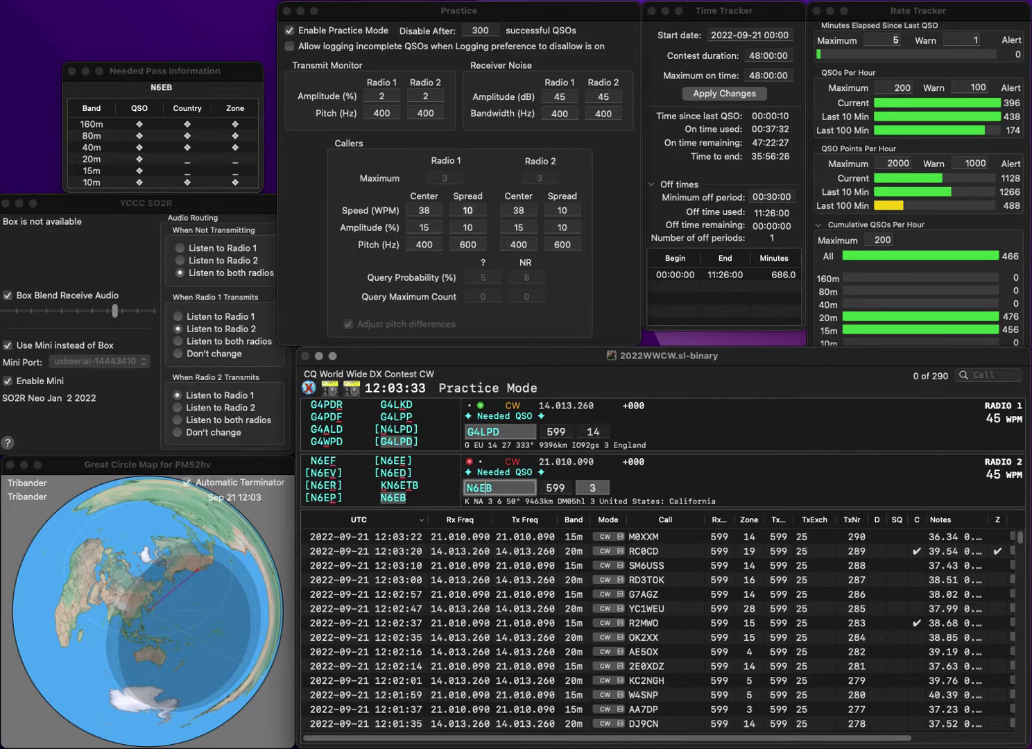
{"action": "key", "text": "space"}
{"action": "key", "text": "Return"}
{"action": "type", "text": "KW5CW"}
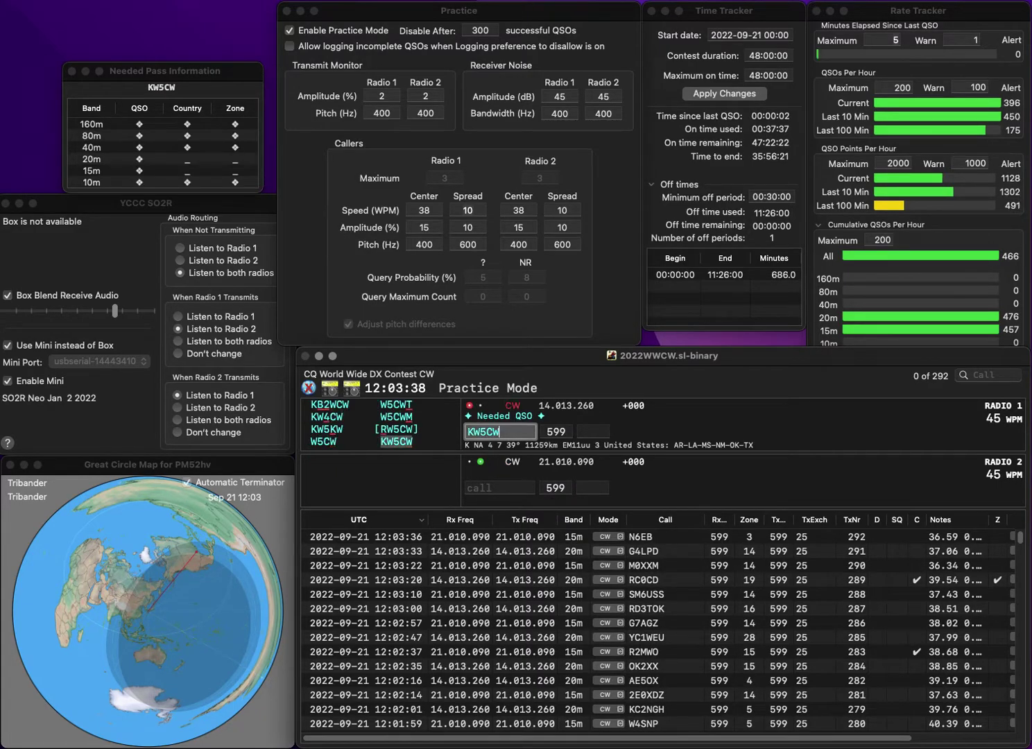
{"action": "key", "text": "Return"}
{"action": "type", "text": "OZ40"}
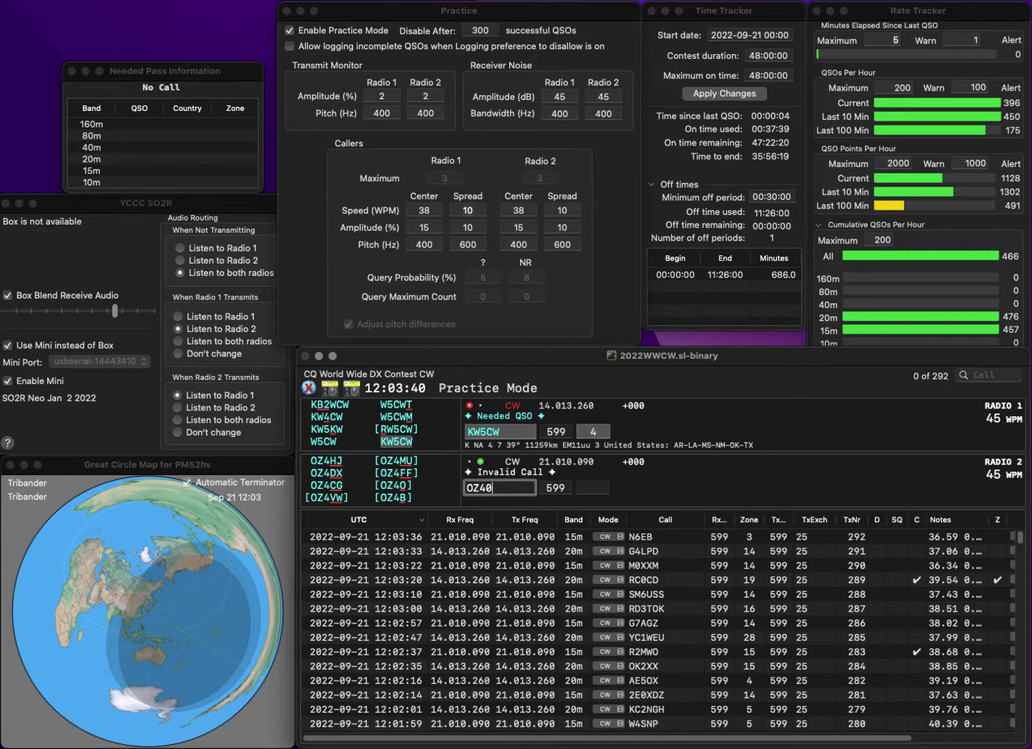
{"action": "type", "text": "0HS"}
{"action": "key", "text": "Return"}
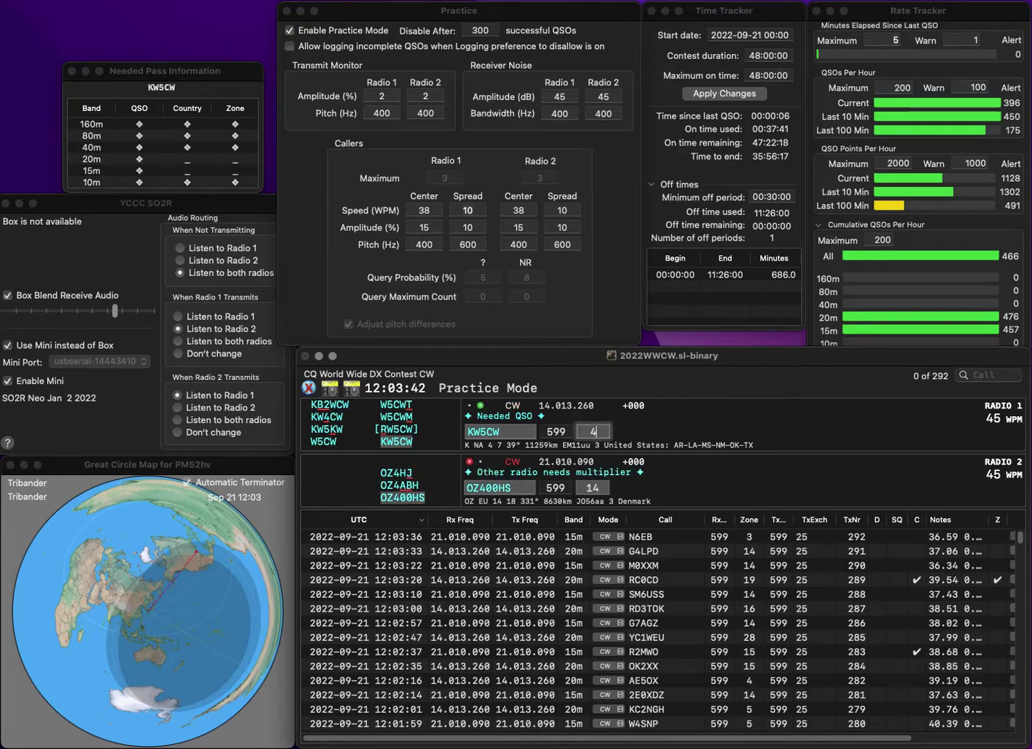
{"action": "key", "text": "Return"}
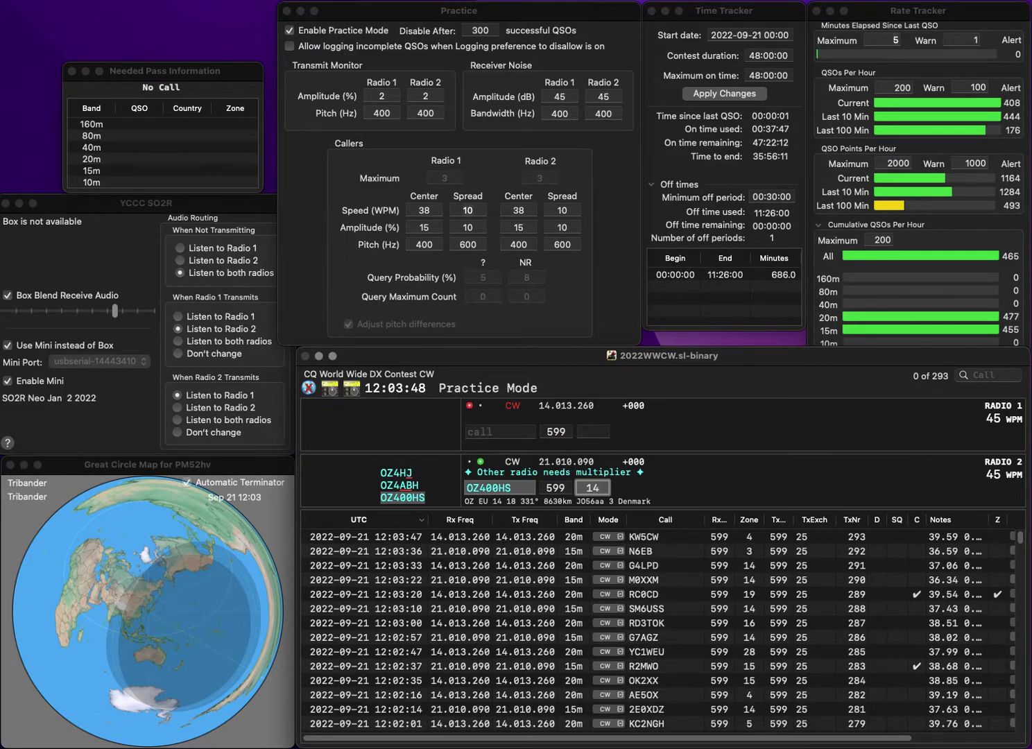
{"action": "key", "text": "Return"}
{"action": "type", "text": "KO4BAU"}
{"action": "key", "text": "Return"}
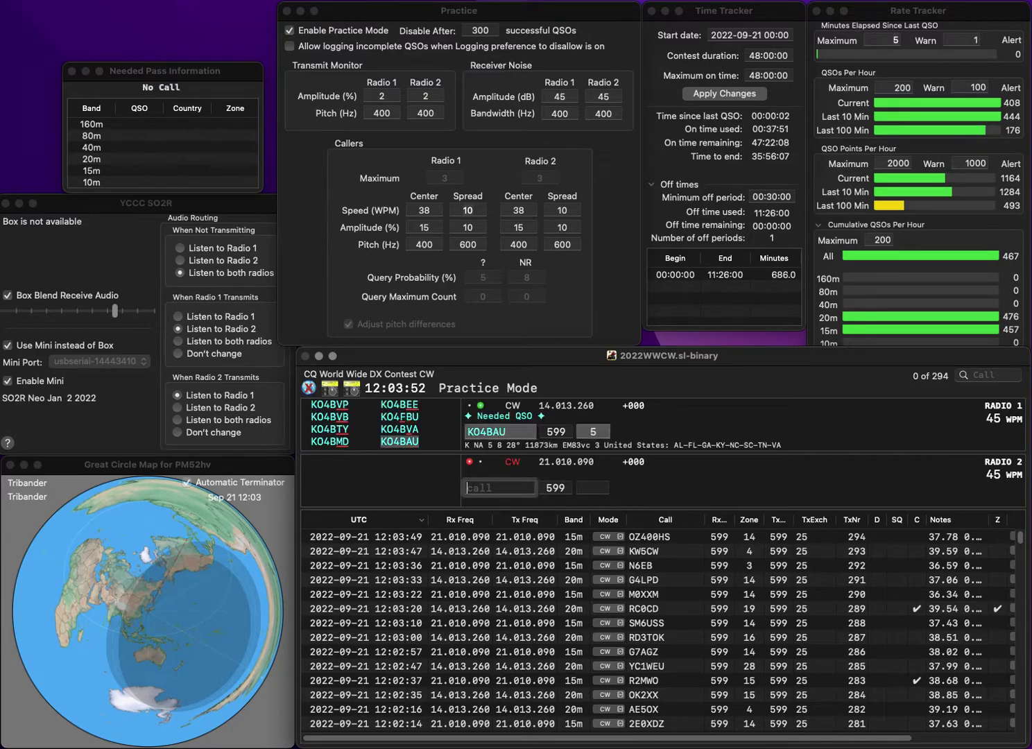
{"action": "type", "text": "VA"}
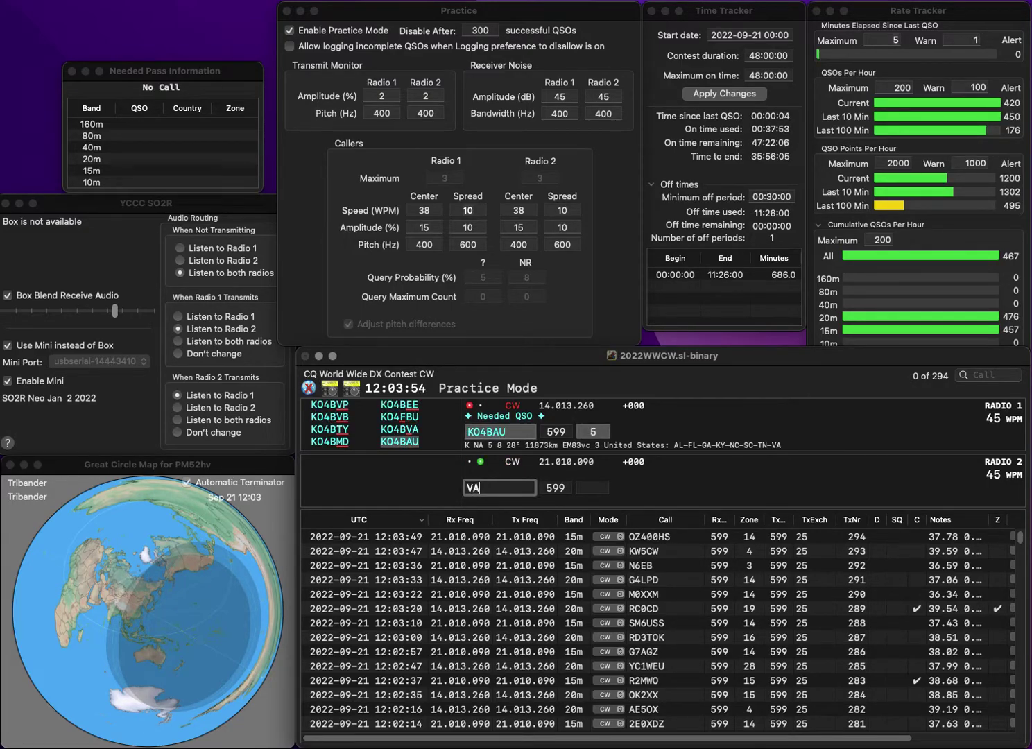
{"action": "type", "text": "3CW"}
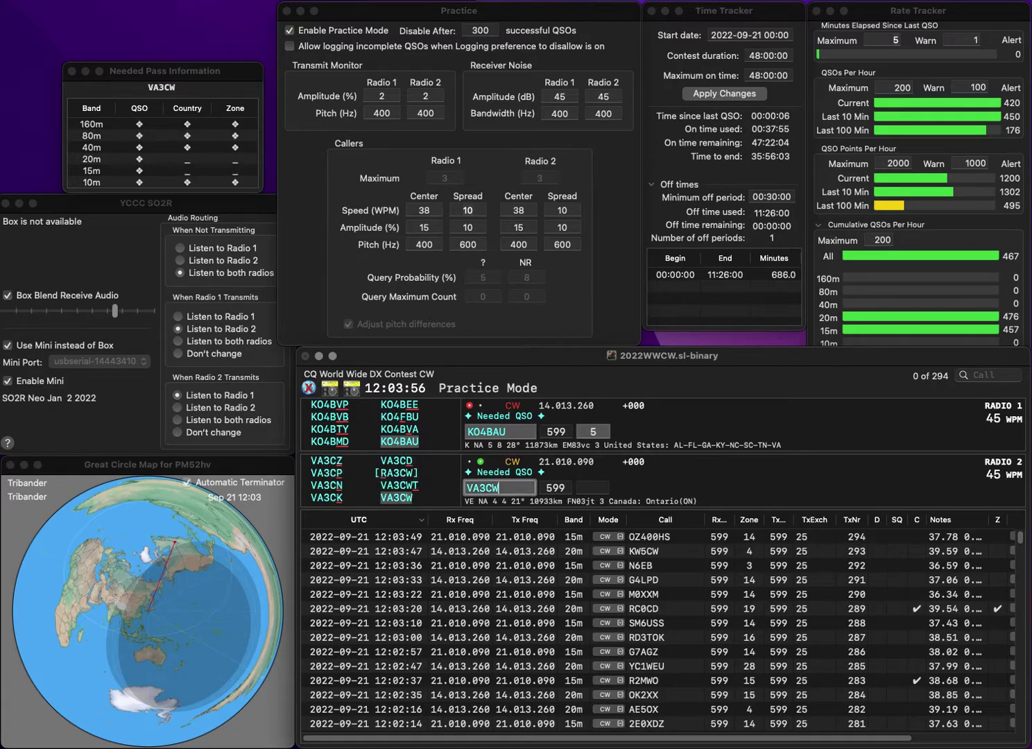
{"action": "key", "text": "Return"}
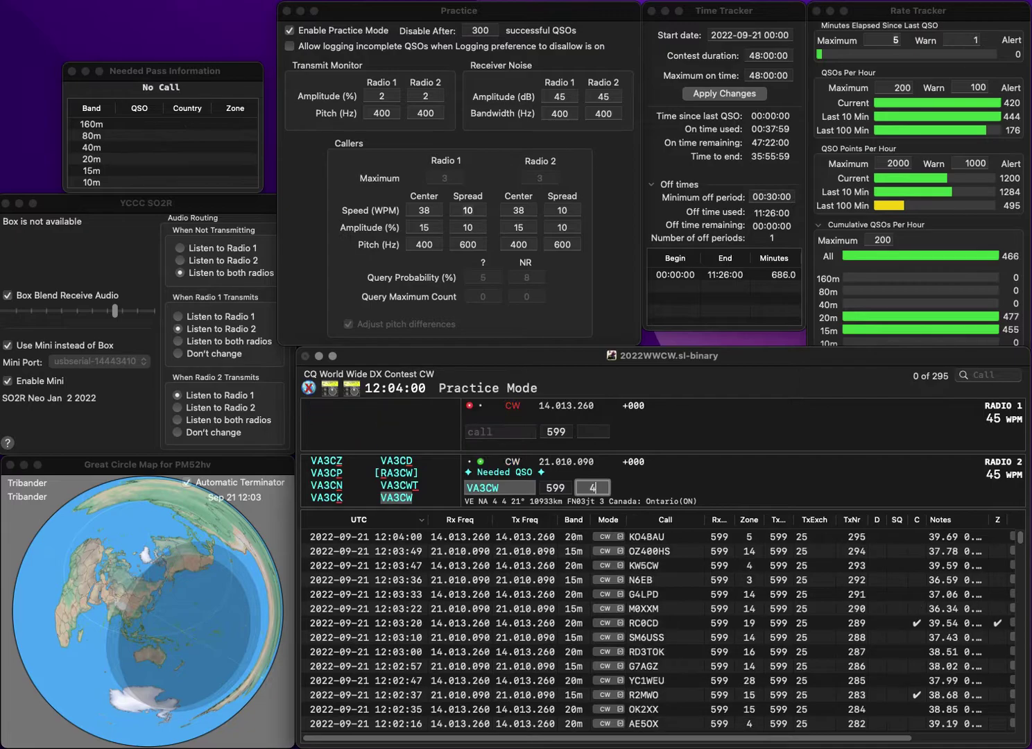
{"action": "key", "text": "Return"}
{"action": "type", "text": "W2IY"}
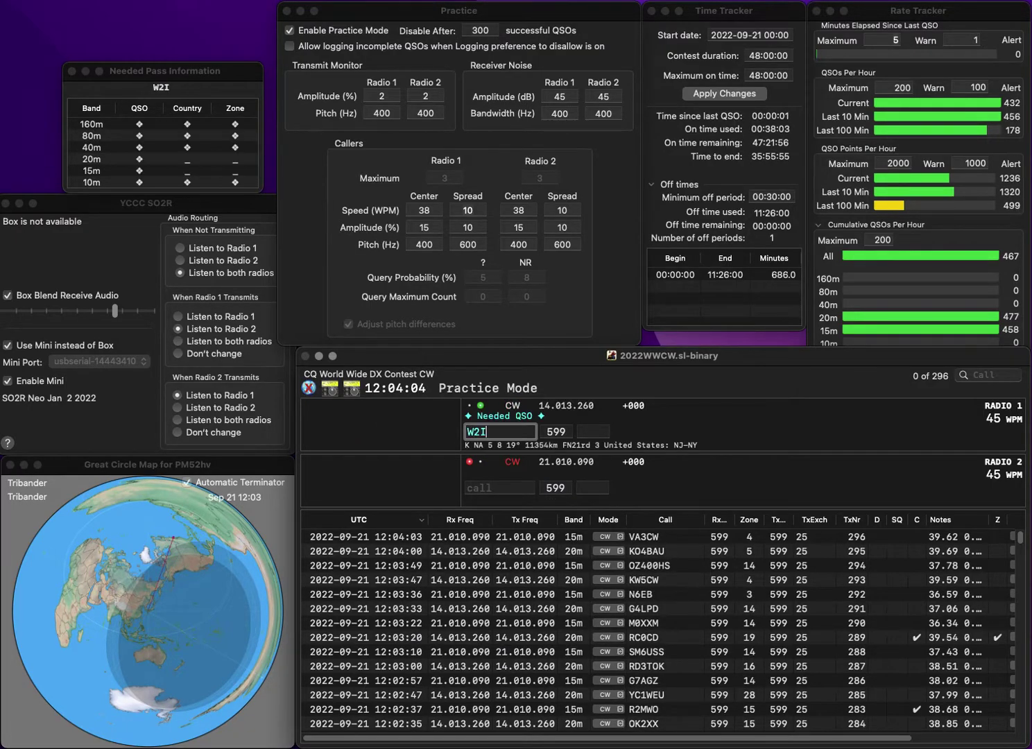
{"action": "key", "text": "Return"}
{"action": "type", "text": "PC6C"}
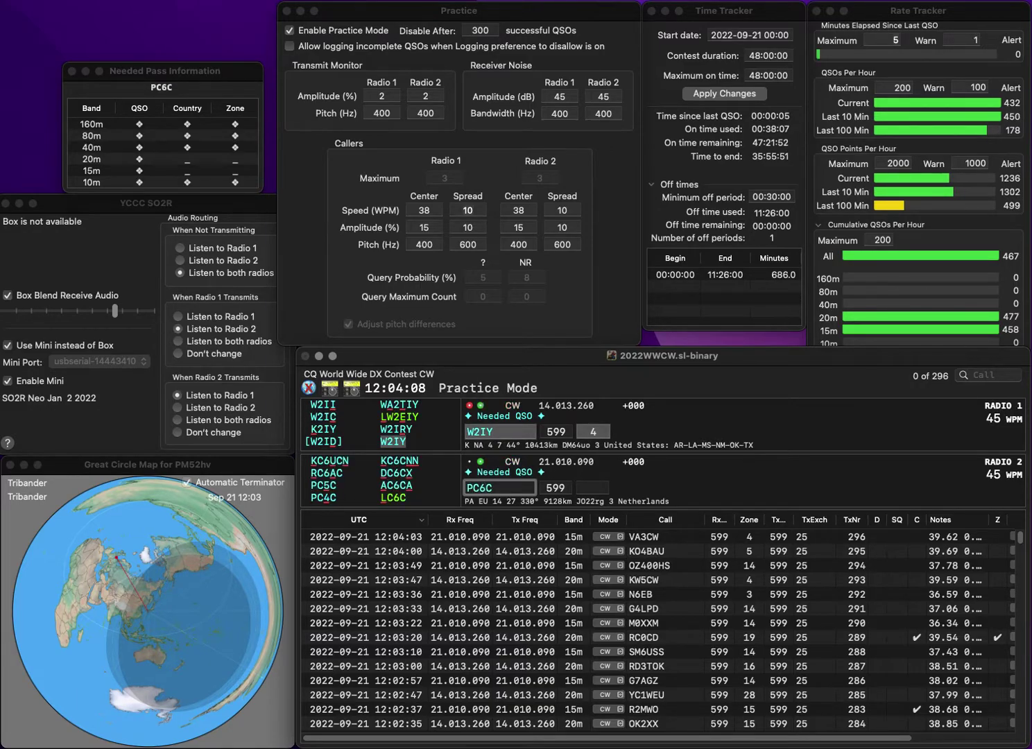
{"action": "key", "text": "Left"}
{"action": "key", "text": "BackSpace"}
{"action": "type", "text": "5"}
{"action": "key", "text": "Return"}
{"action": "key", "text": "Return"}
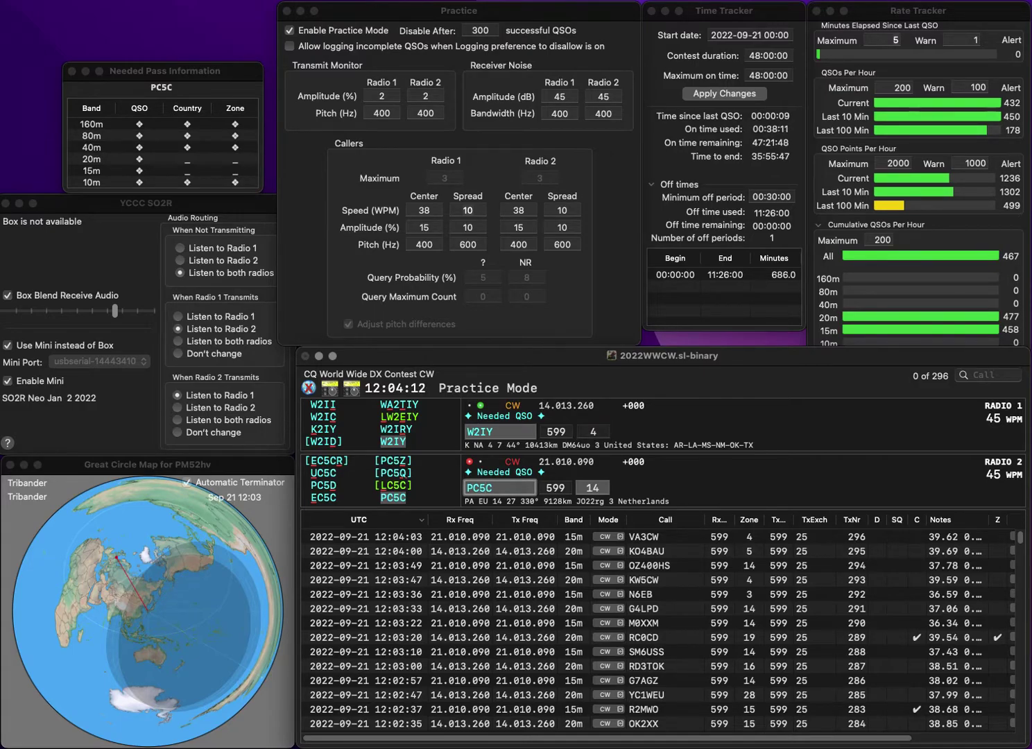
{"action": "key", "text": "Return"}
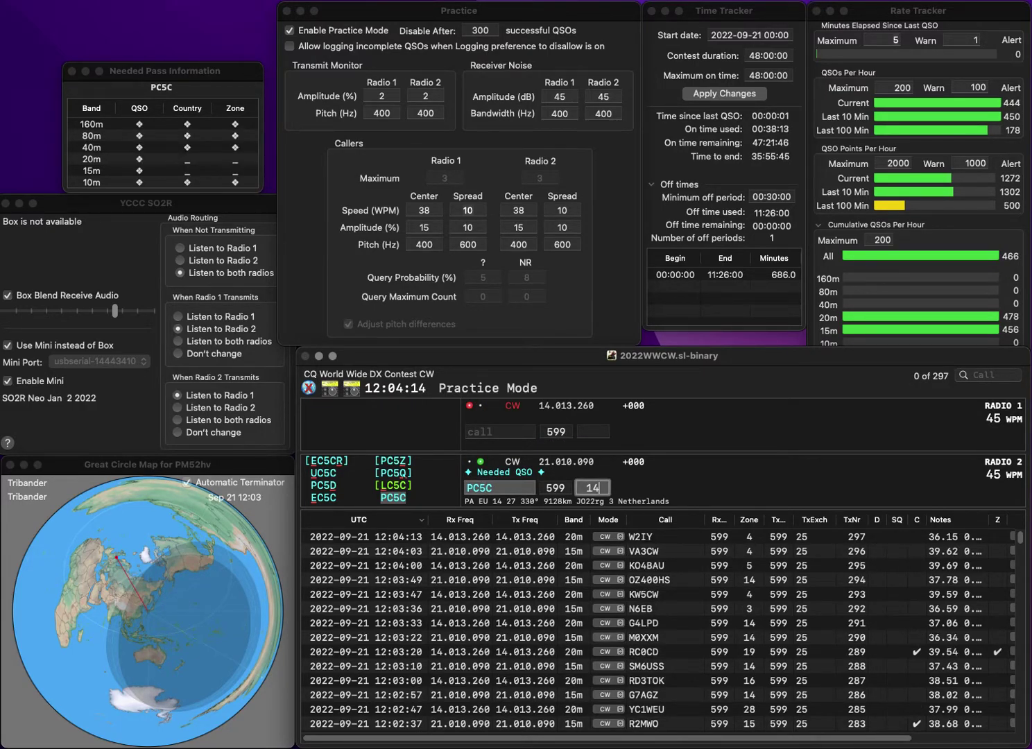
{"action": "key", "text": "Return"}
{"action": "type", "text": "F6EMA"}
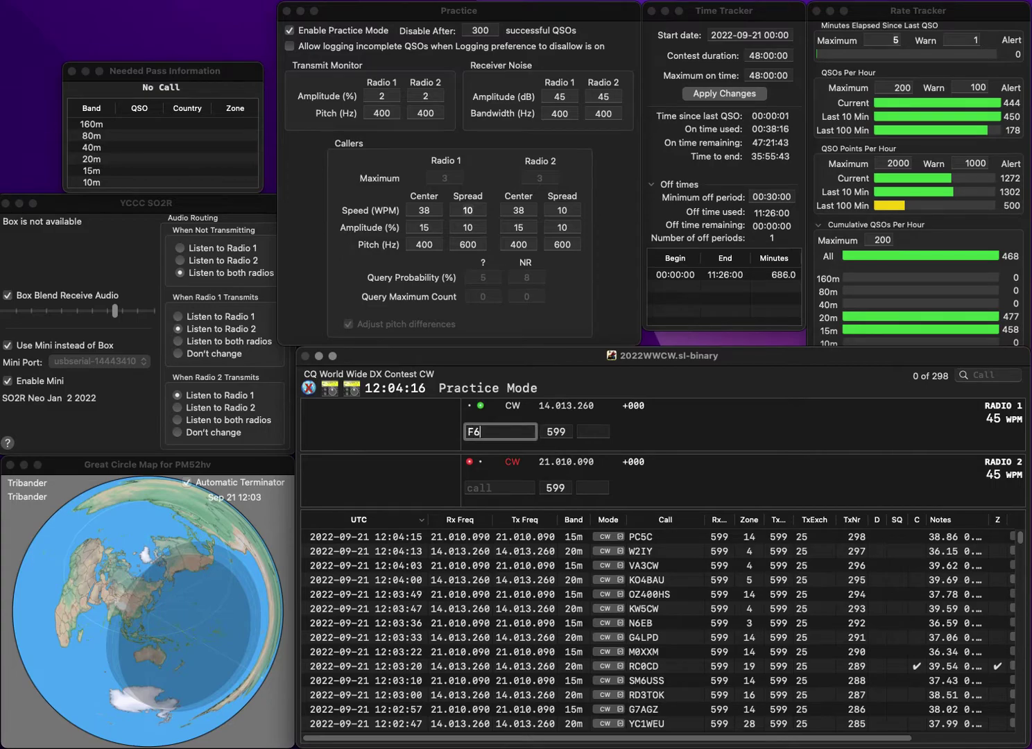
{"action": "key", "text": "Return"}
{"action": "type", "text": "G3OCA"}
{"action": "key", "text": "Return"}
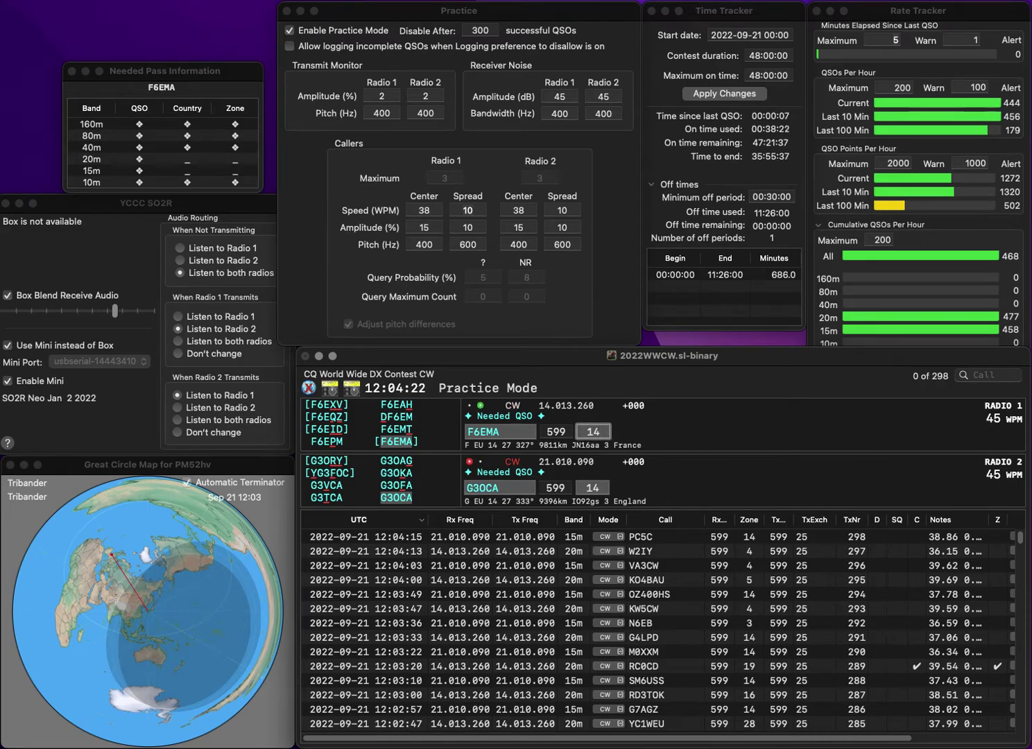
{"action": "key", "text": "Return"}
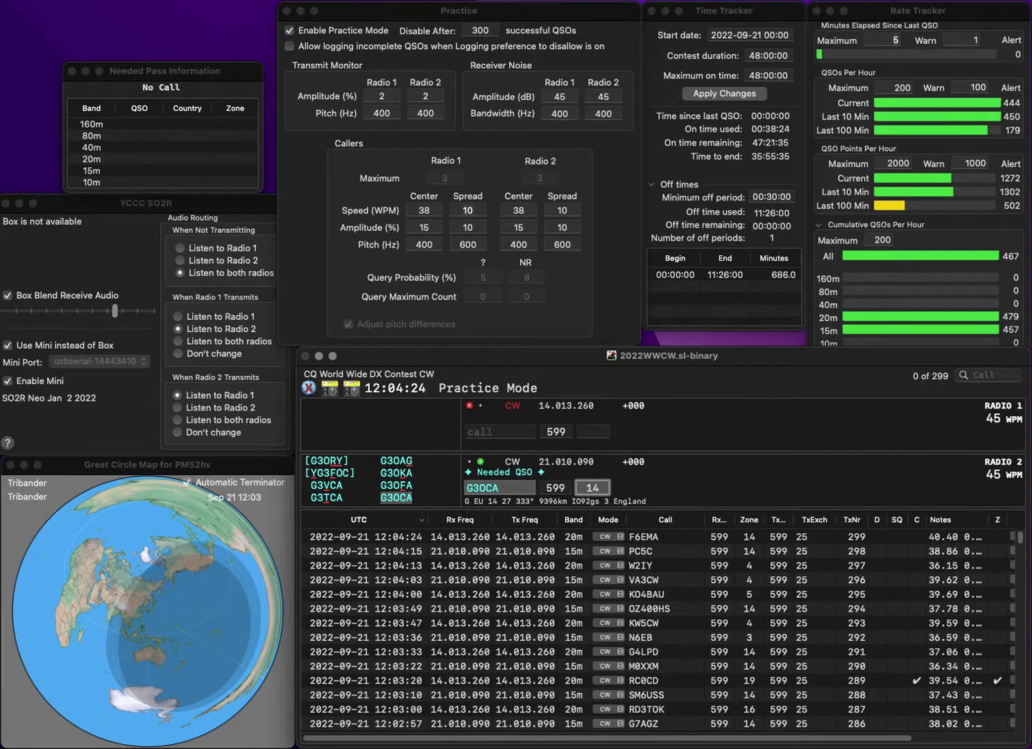
{"action": "key", "text": "Return"}
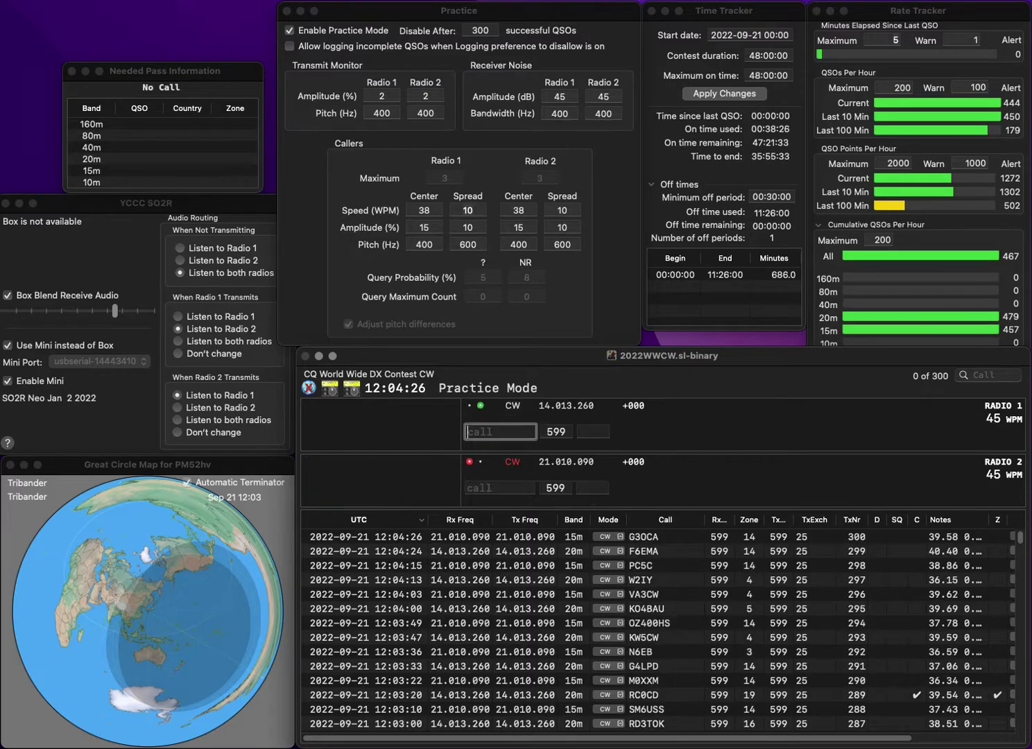